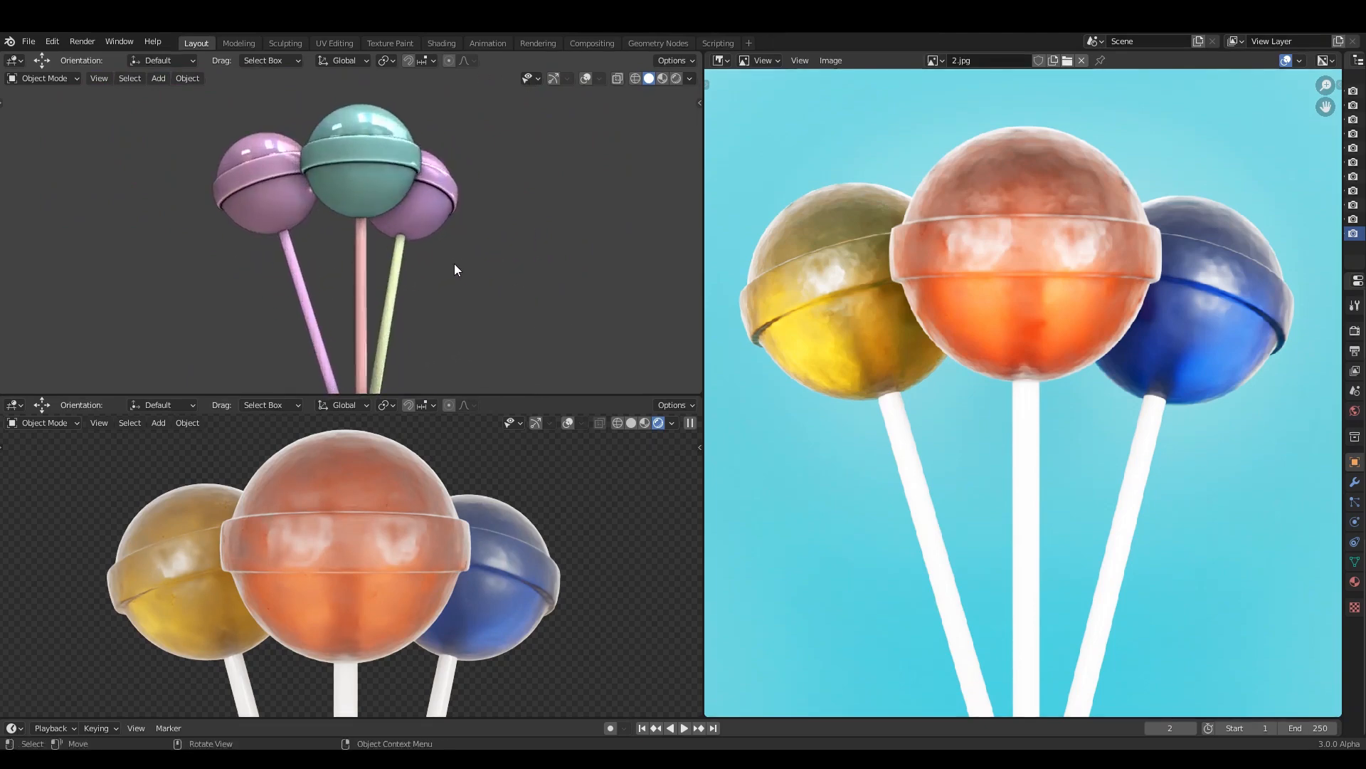
Examine the finished lollipops in the solid and rendered views and compare them with the reference image 2.jpg
middle_drag(474, 528, 361, 515)
scroll(408, 573, up, 4)
scroll(407, 569, down, 1)
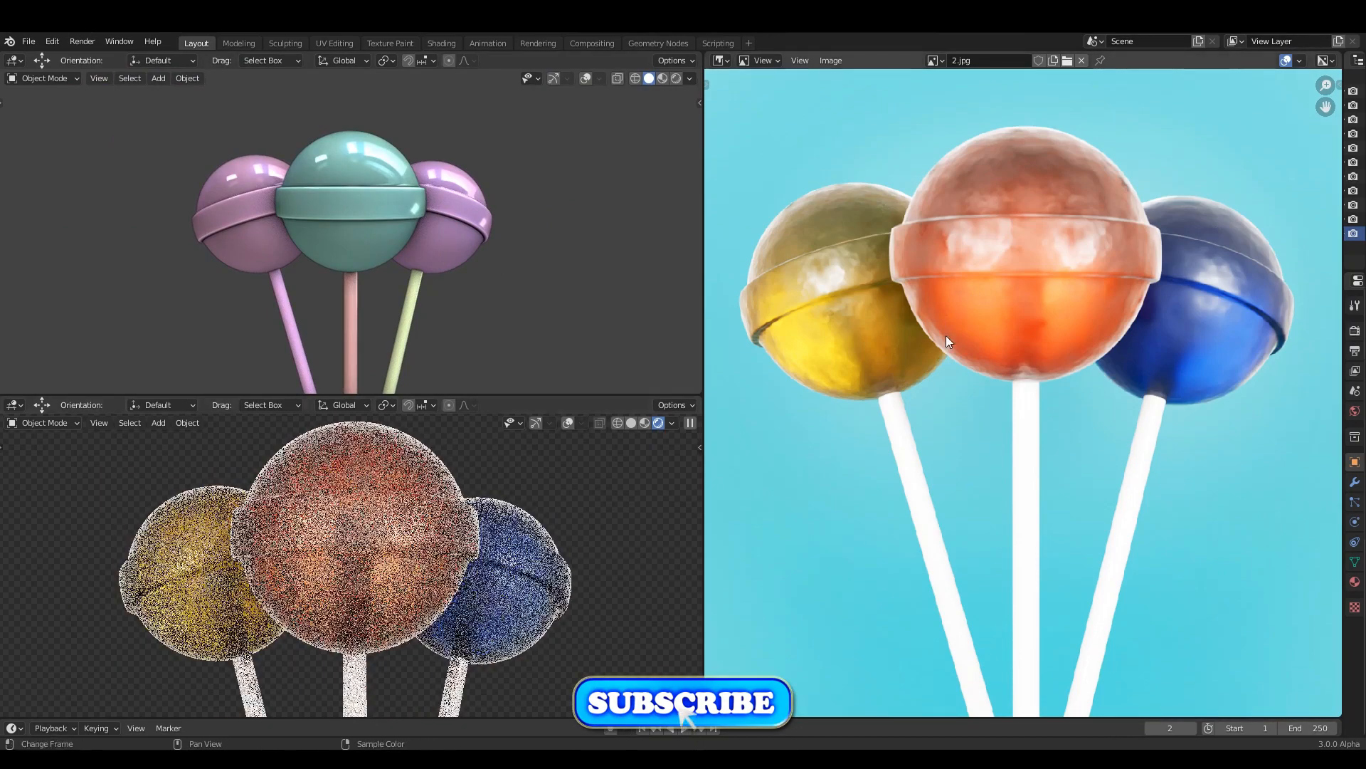
ctrl+middle_drag(946, 335, 1101, 402)
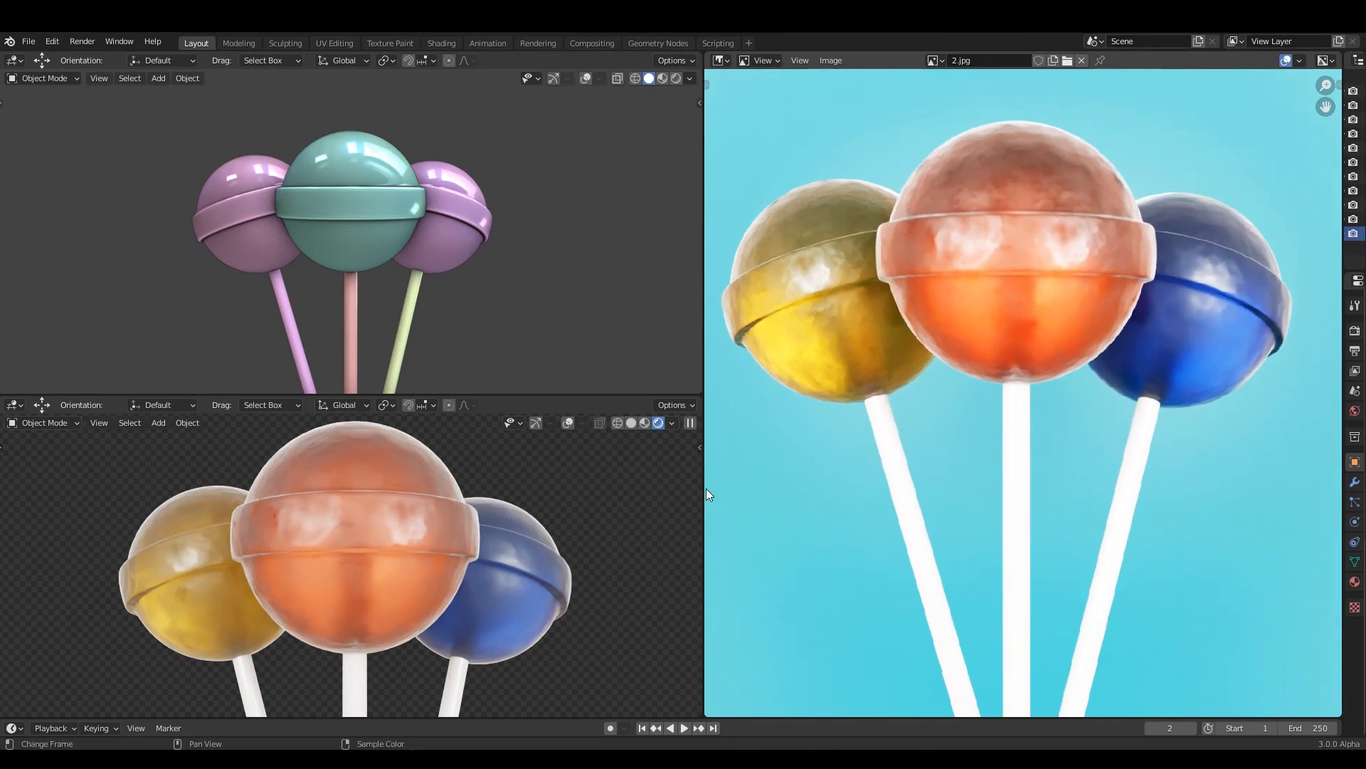
scroll(390, 281, up, 5)
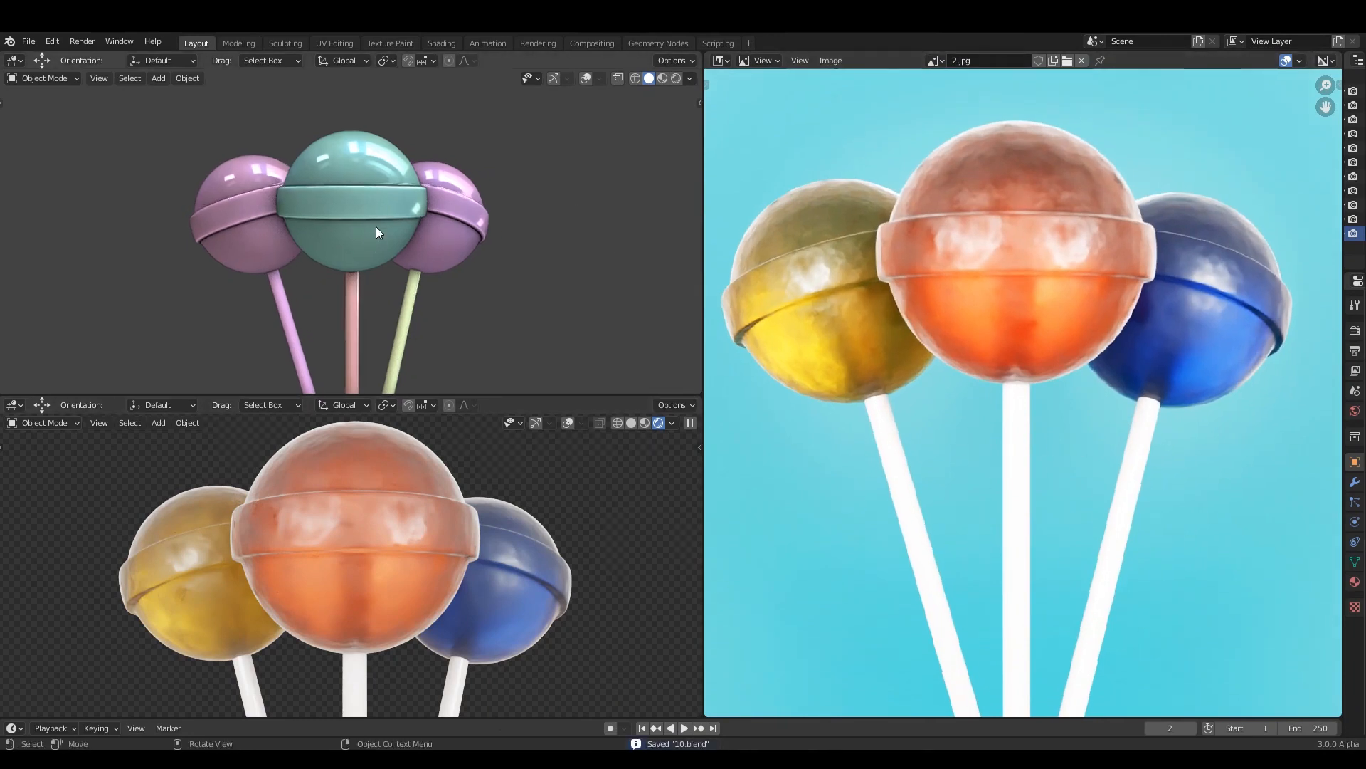
scroll(411, 189, down, 5)
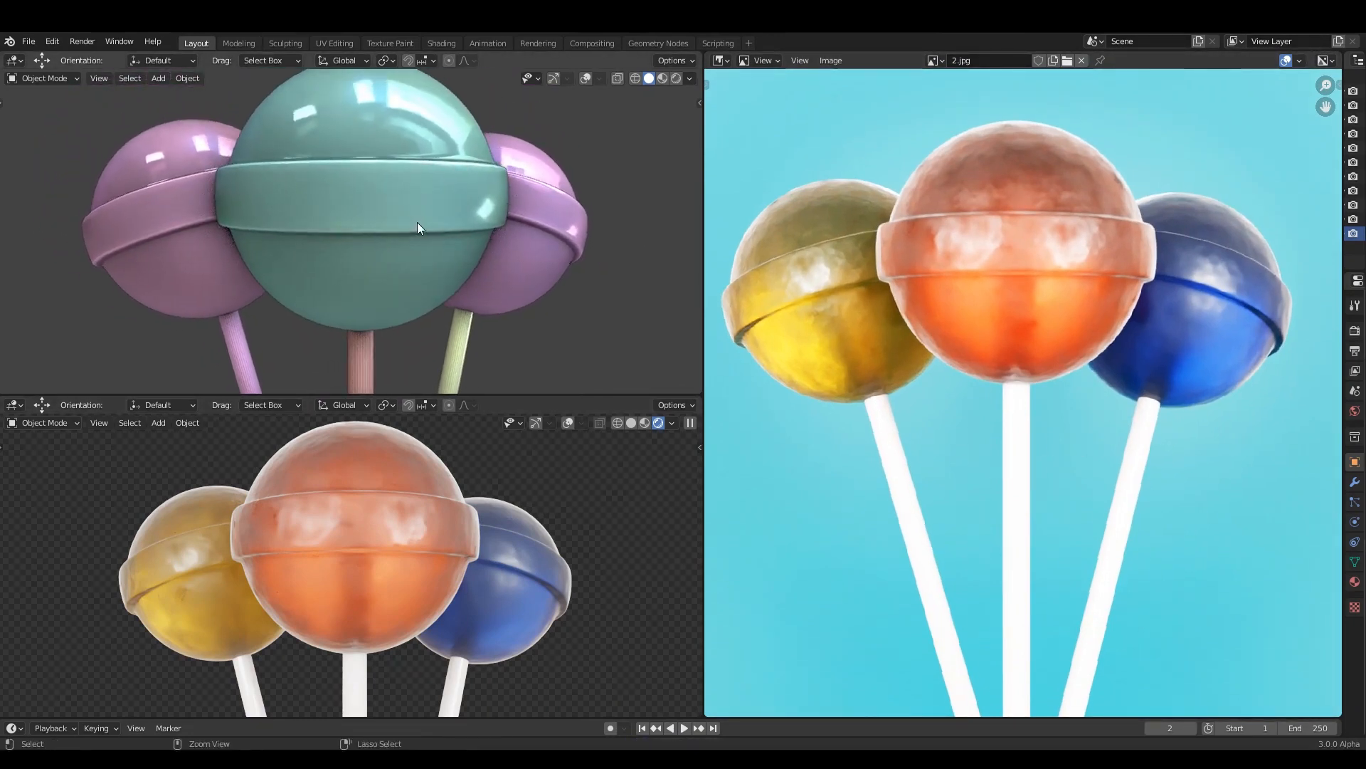
scroll(424, 248, down, 1)
scroll(444, 544, up, 2)
scroll(1017, 351, up, 2)
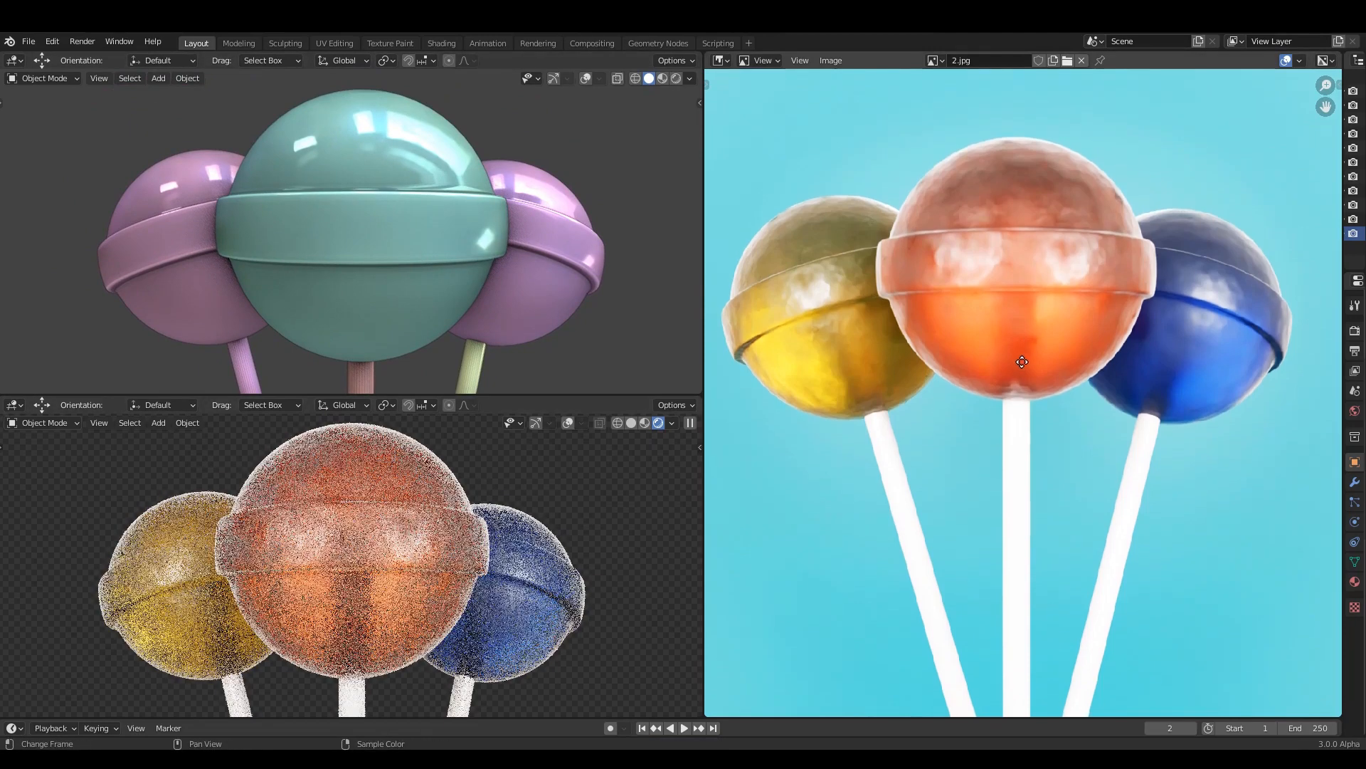
middle_drag(1017, 352, 1030, 325)
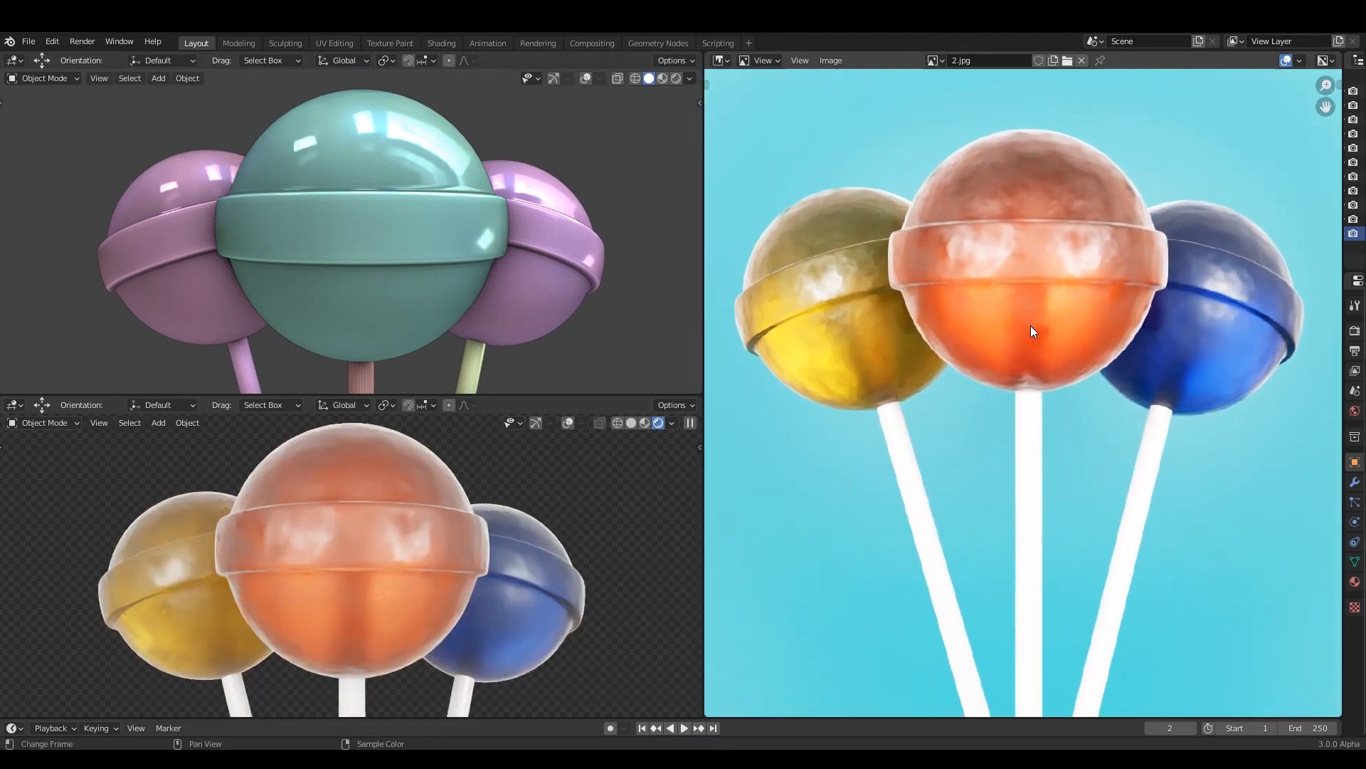
key(ctrl+s)
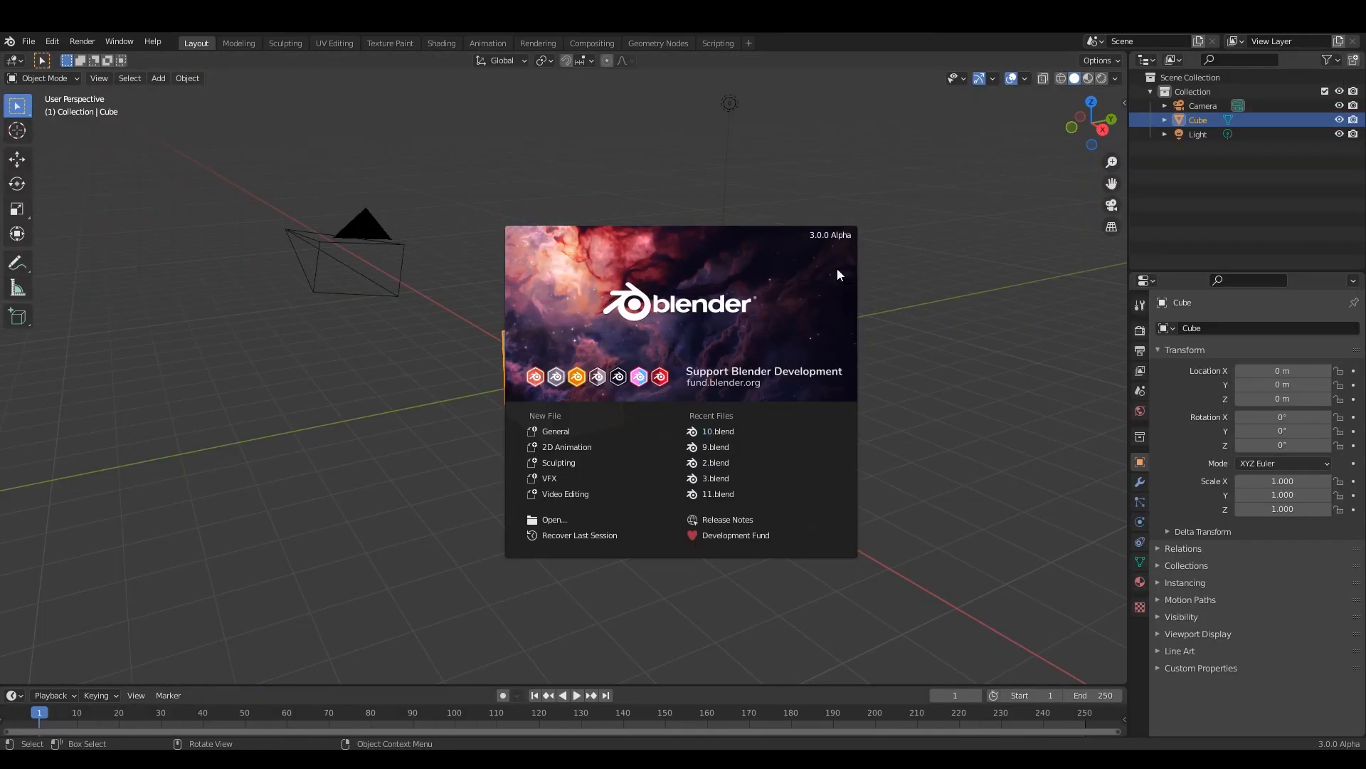
Dismiss the splash screen and start the Shortcut VUr add-on
click(954, 330)
key(n)
click(1120, 314)
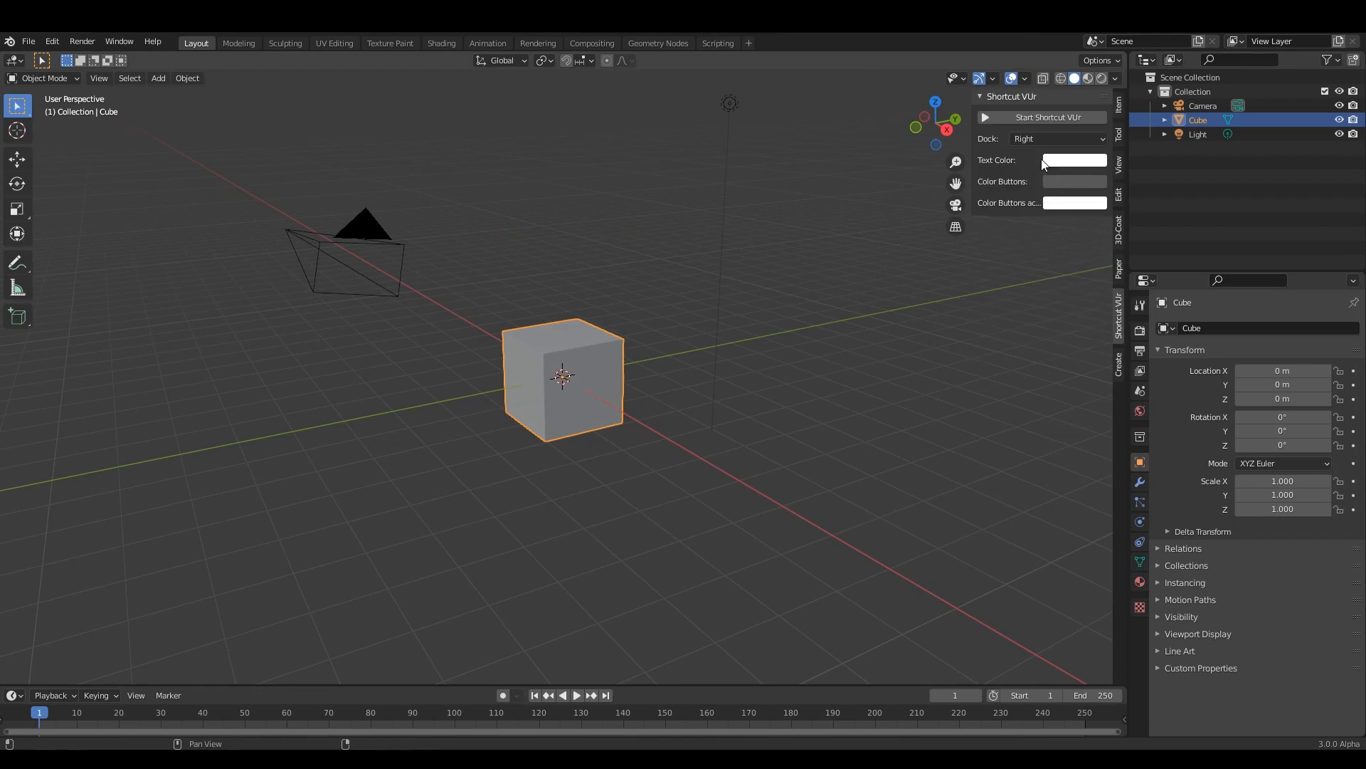
Set the viewport shading to Random colour with World background and Cavity enabled, and hide the sidebar
click(1116, 79)
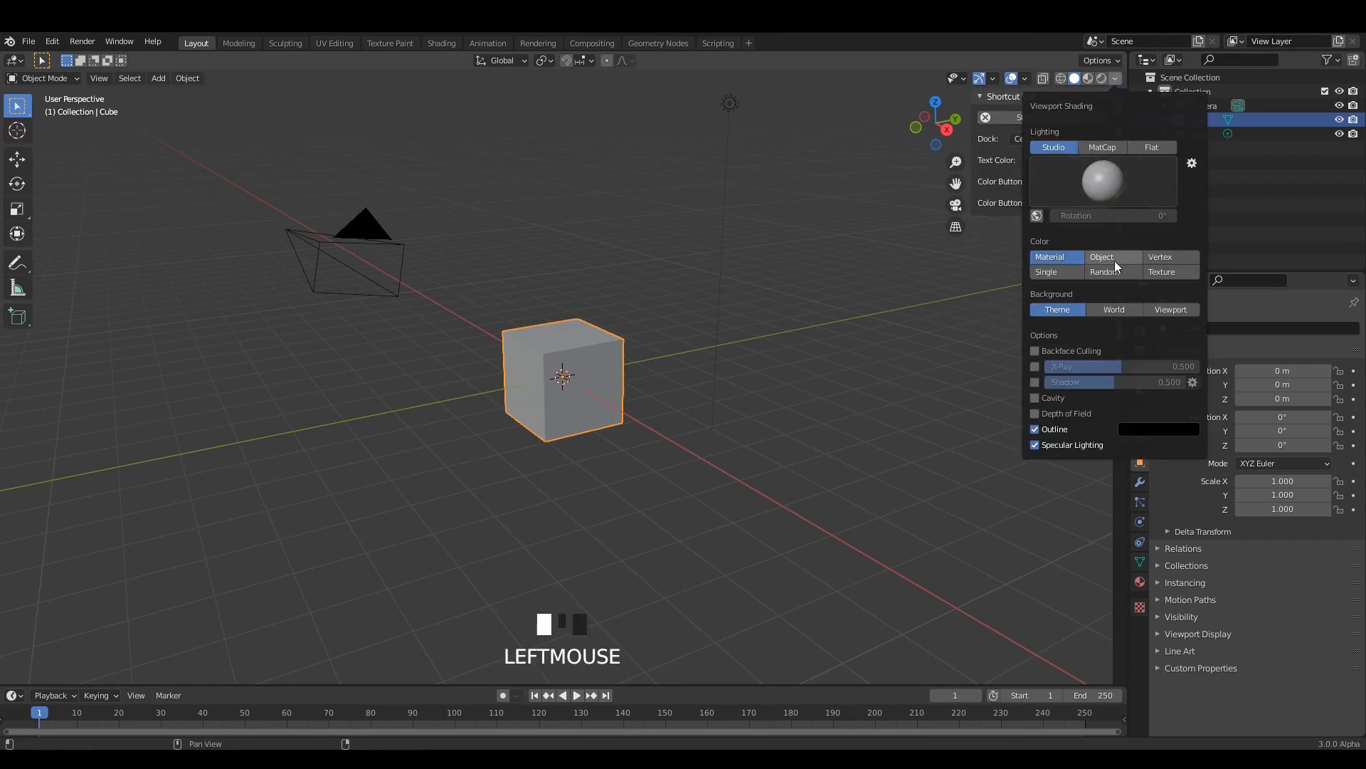
click(1113, 271)
click(1036, 398)
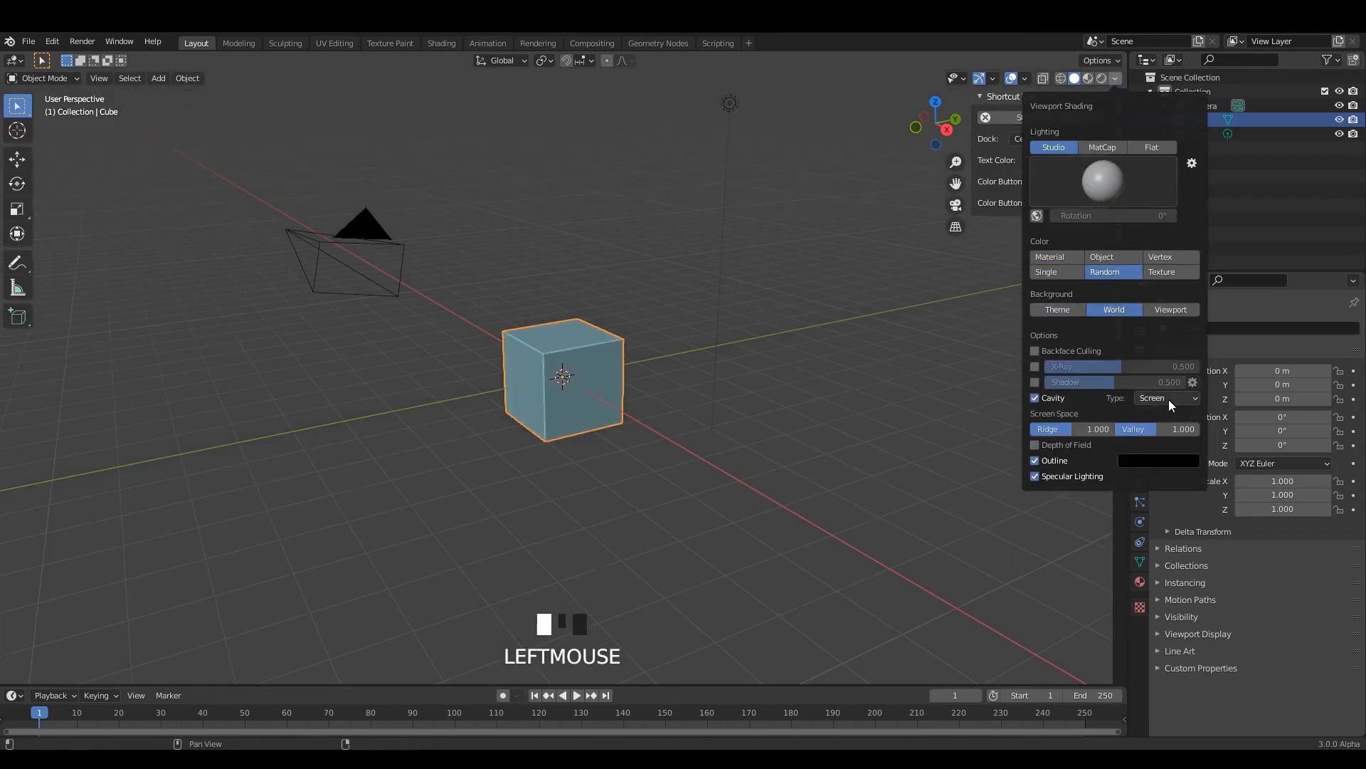
click(853, 290)
mouse_move(853, 290)
middle_down()
mouse_move(870, 273)
mouse_move(591, 410)
middle_up()
key(n)
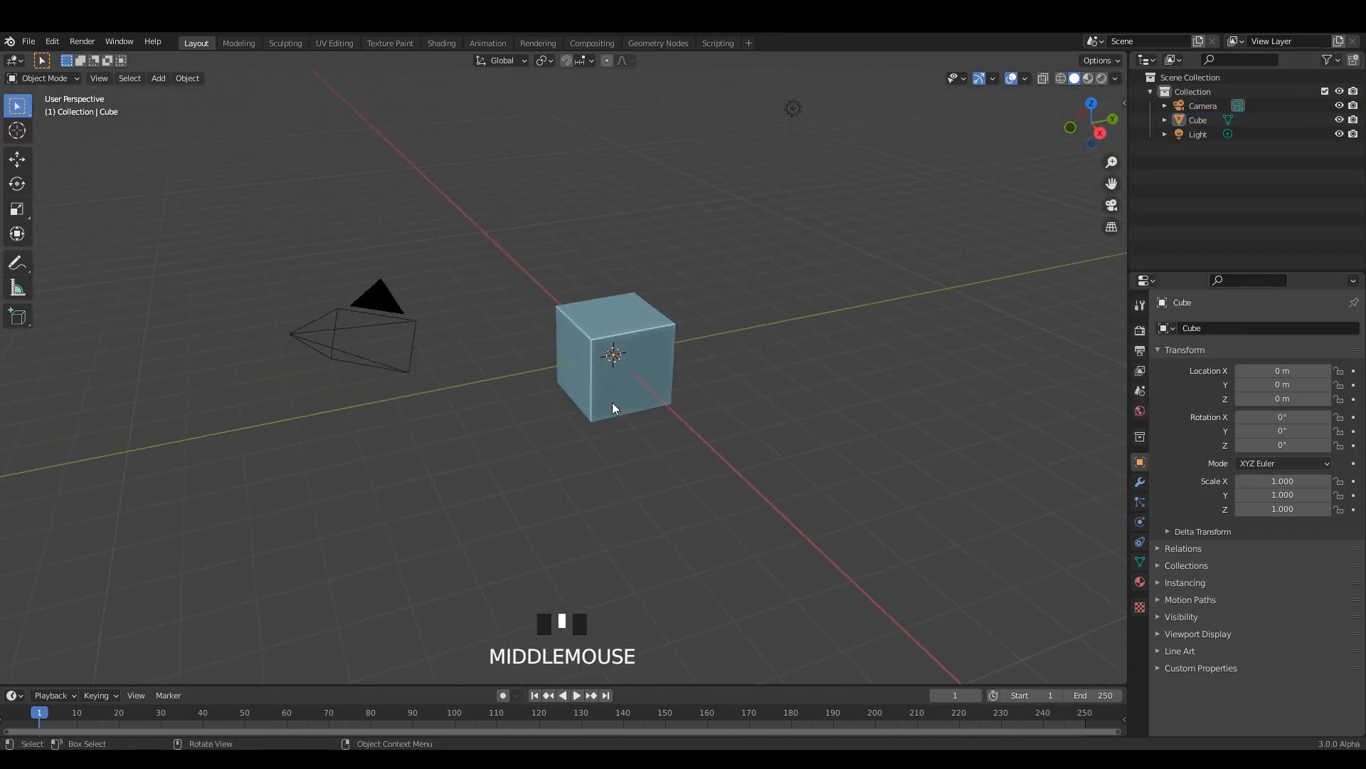
Delete the default cube, camera and light from the scene
key(a)
key(x)
click(777, 370)
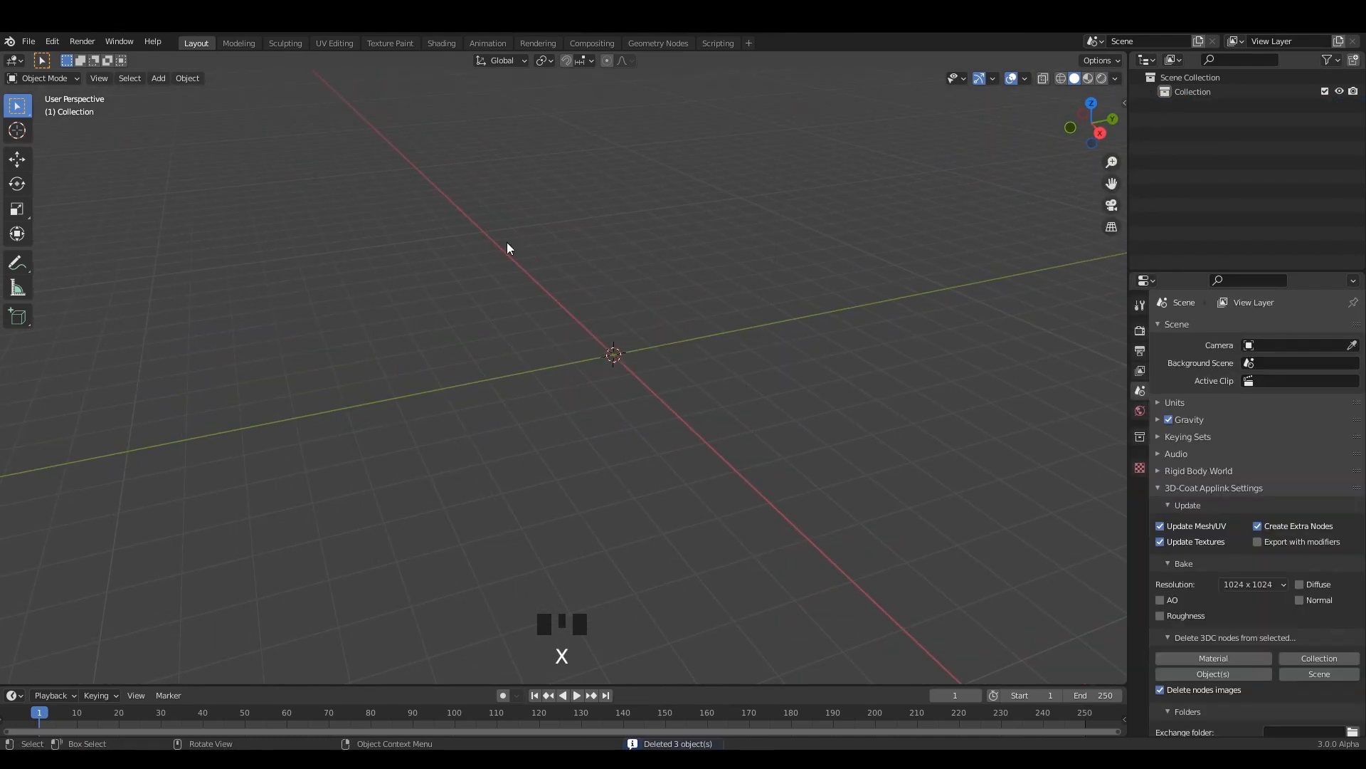
Add a UV sphere at the world origin and shade it smooth
key(shift+a)
mouse_move(508, 243)
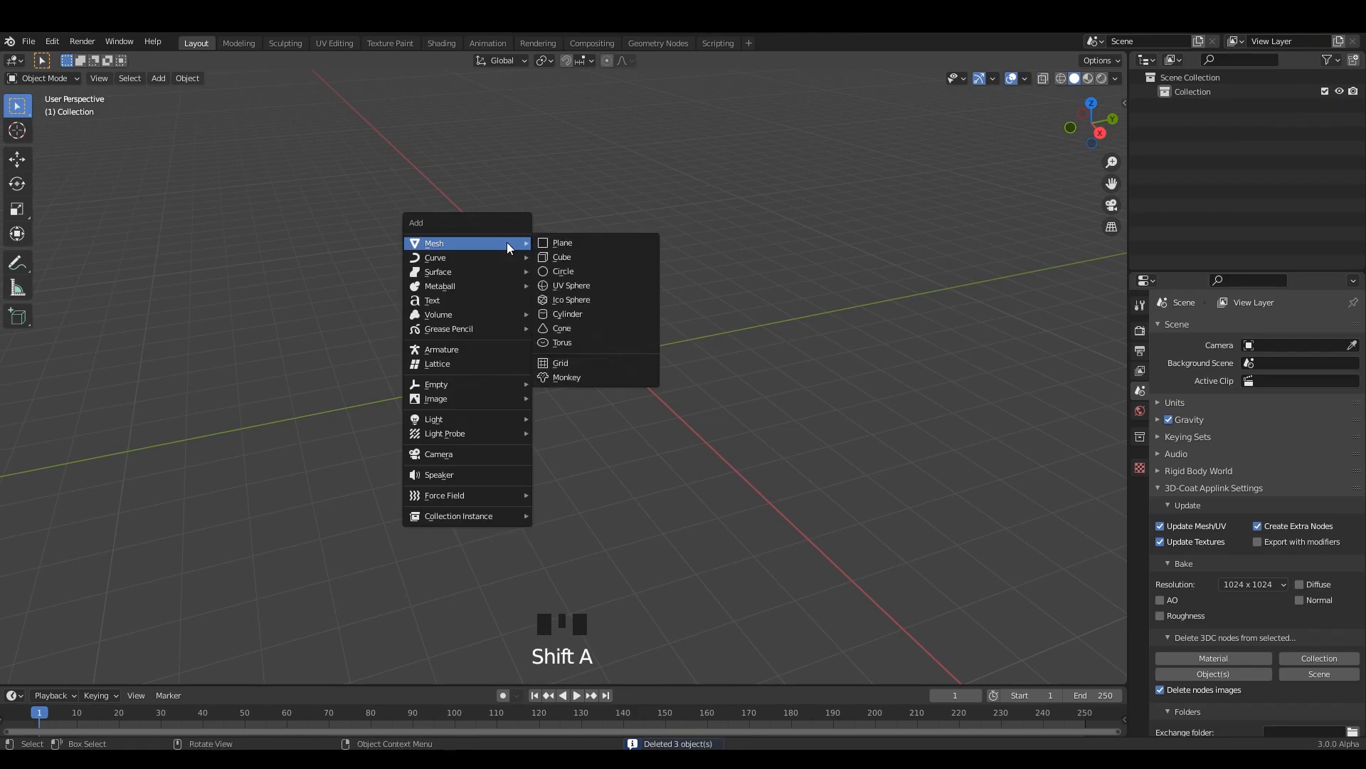
click(572, 285)
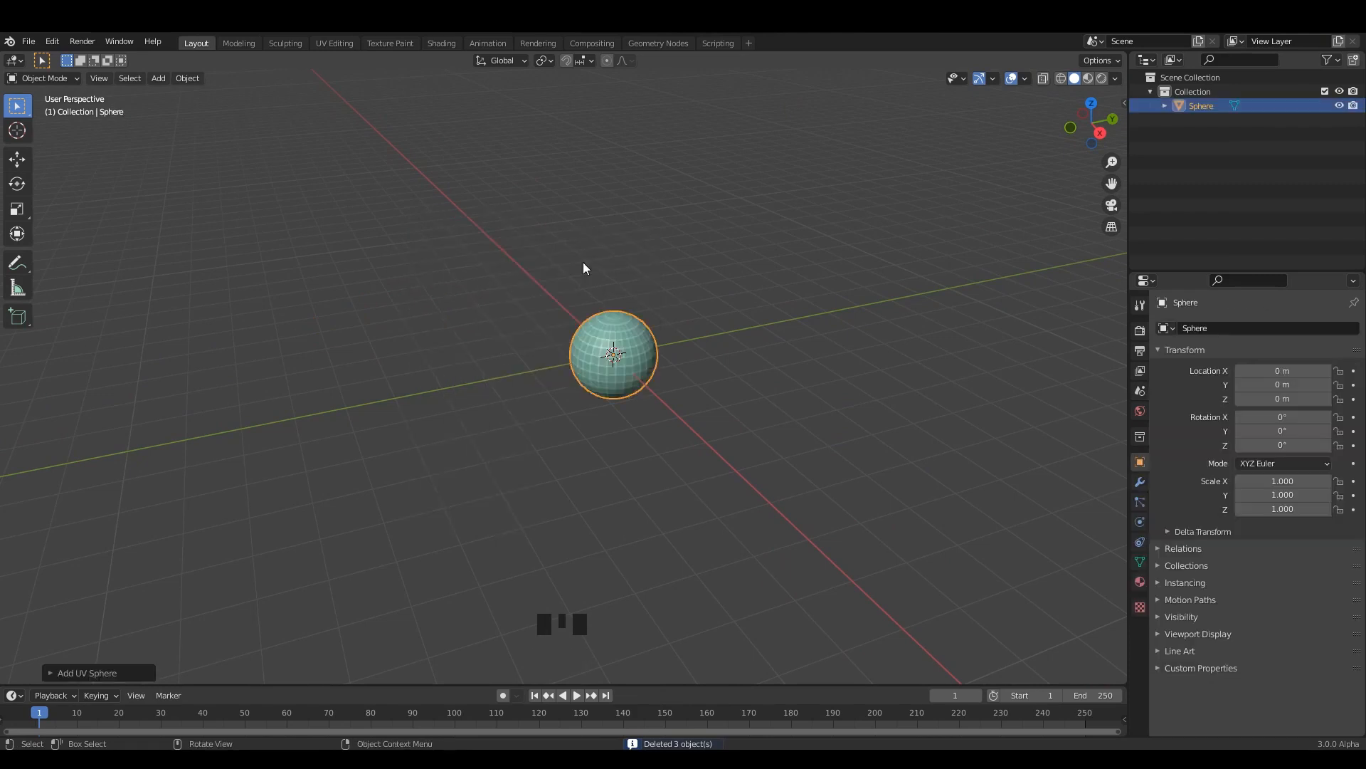
scroll(591, 263, up, 2)
right_click(623, 277)
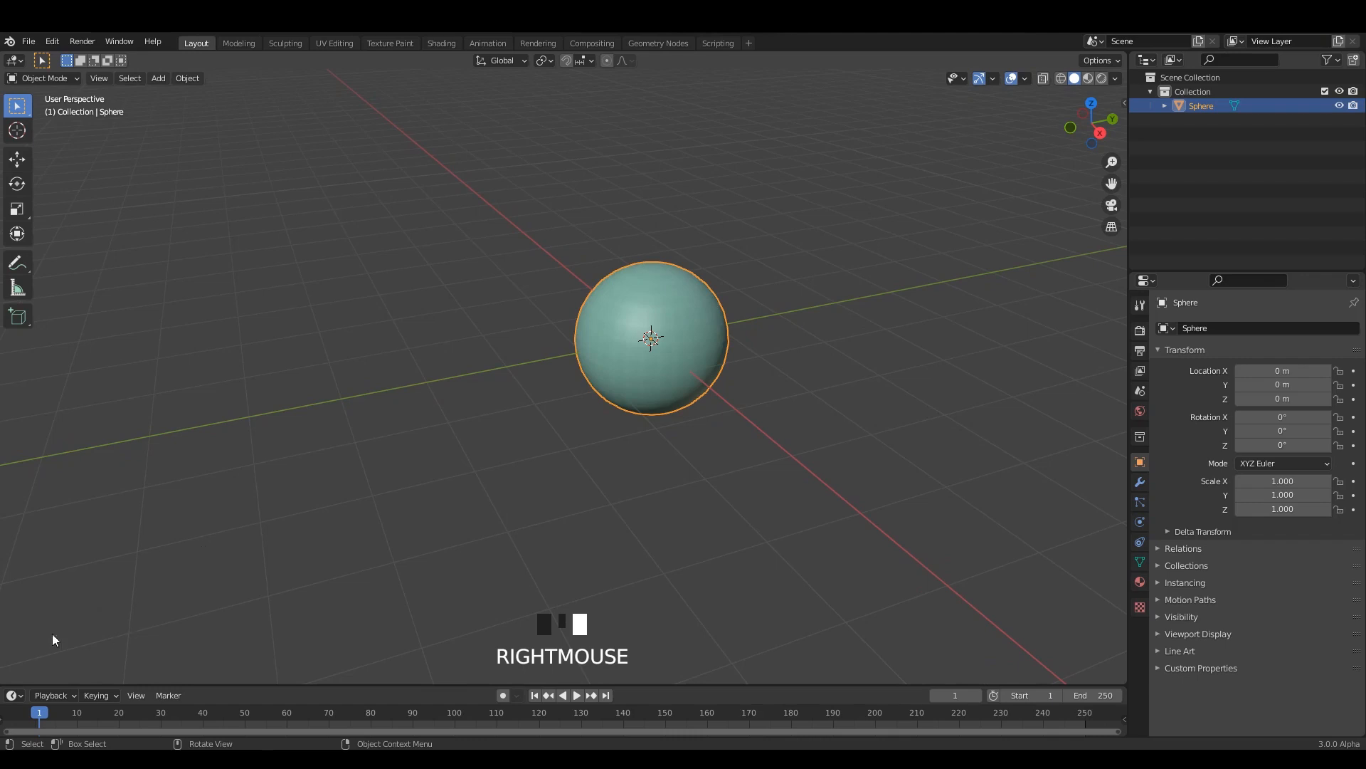
Move the entire sphere mesh up in edit mode until its base rests on the origin, and save the file
alt+middle_drag(527, 356, 590, 359)
click(17, 158)
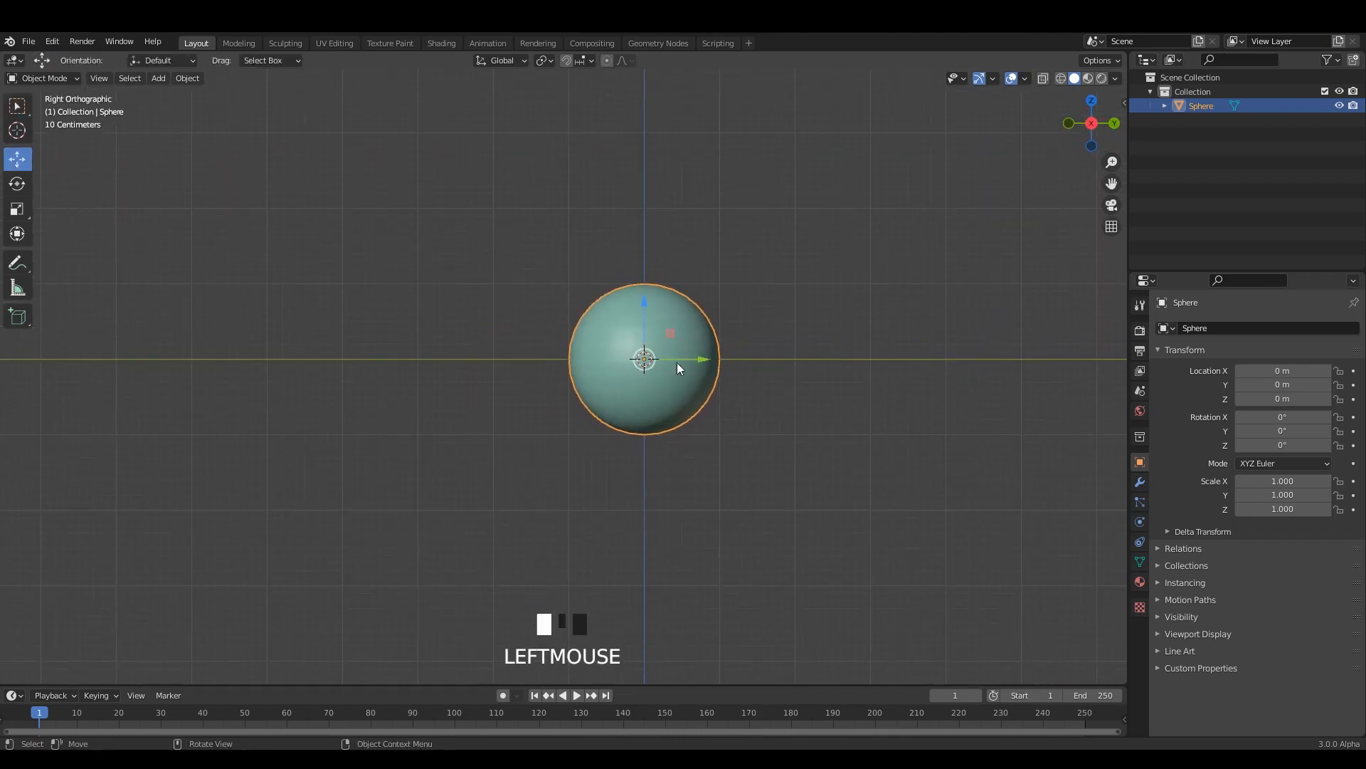
key(Tab)
key(alt+z)
scroll(690, 234, up, 1)
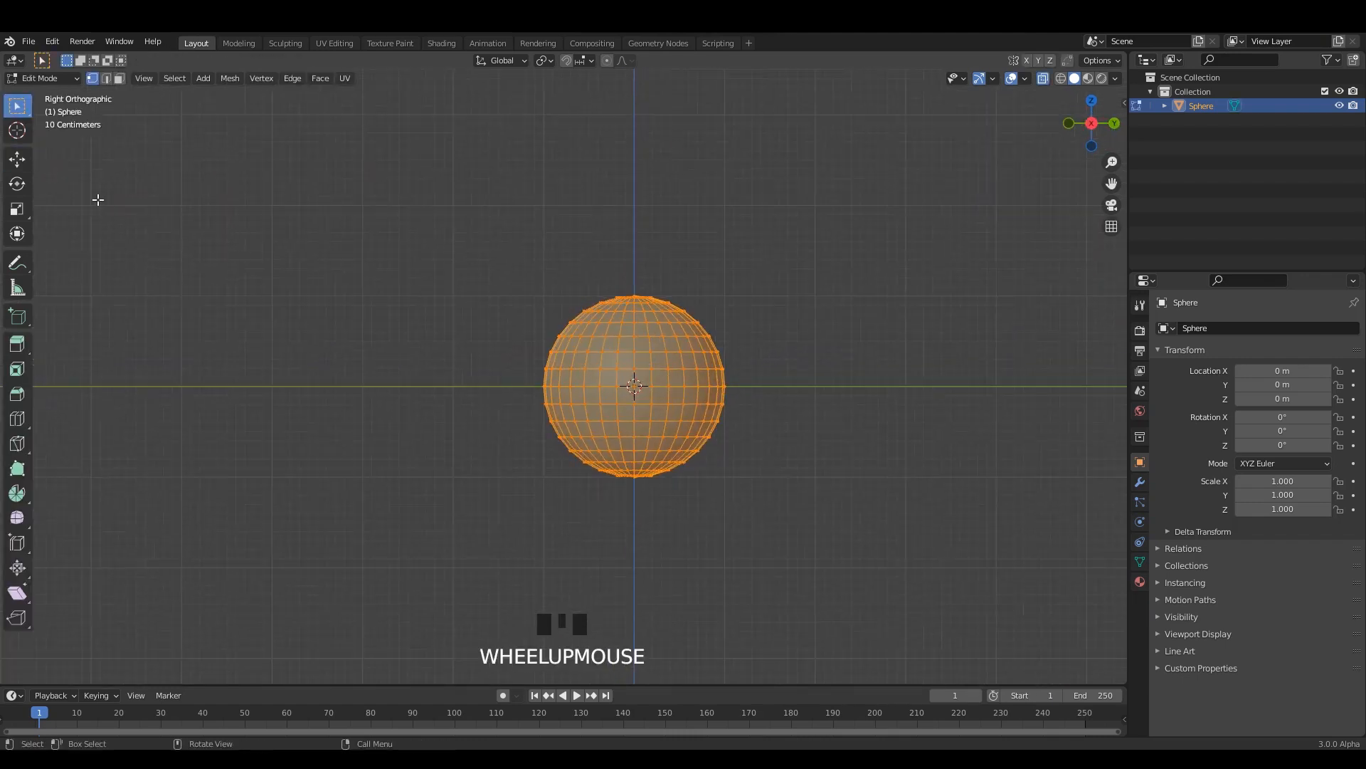
scroll(605, 356, up, 2)
shift+scroll(605, 356, up, 1)
drag(606, 356, 610, 213)
key(Tab)
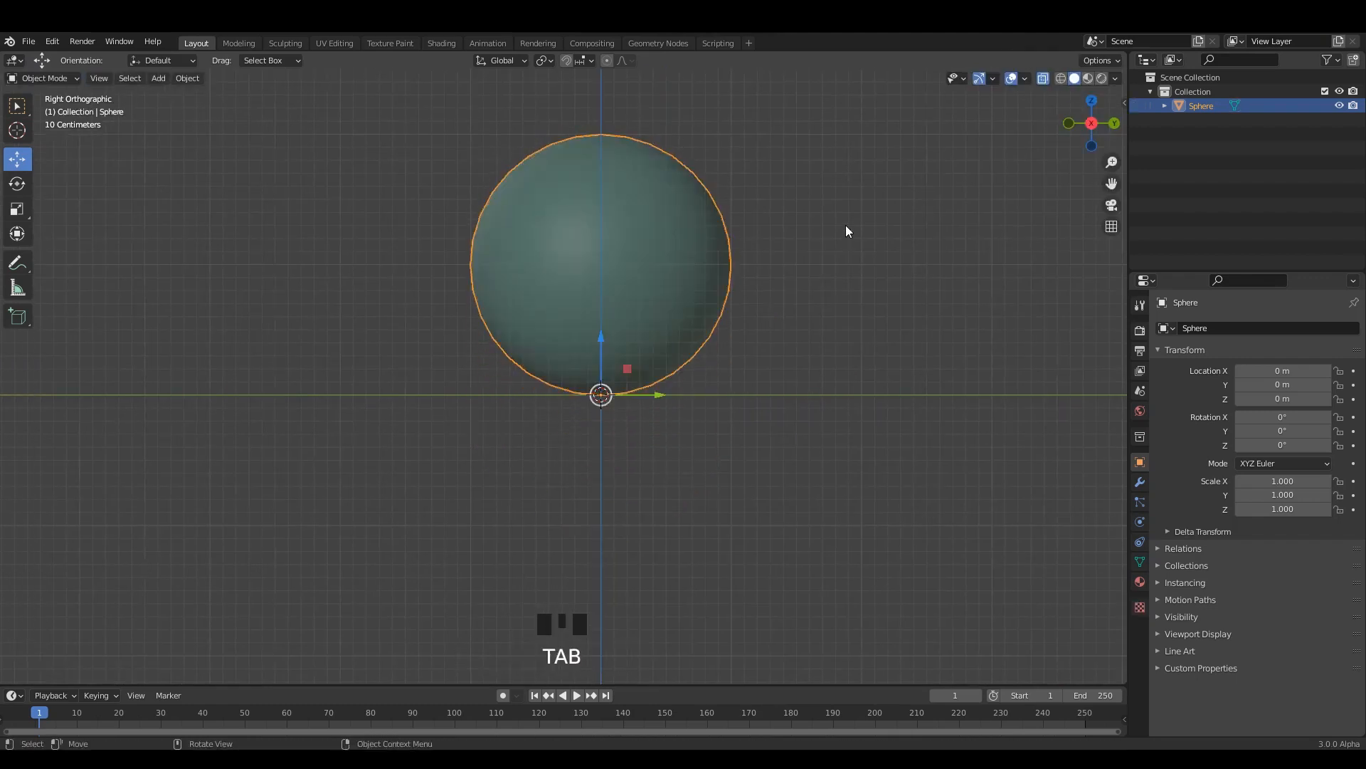
middle_drag(610, 213, 681, 284)
key(alt+z)
click(669, 284)
key(ctrl+s)
Extrude the two face loops around the sphere's middle and fatten them outward to form a raised band
key(Tab)
key(alt+z)
scroll(693, 320, up, 3)
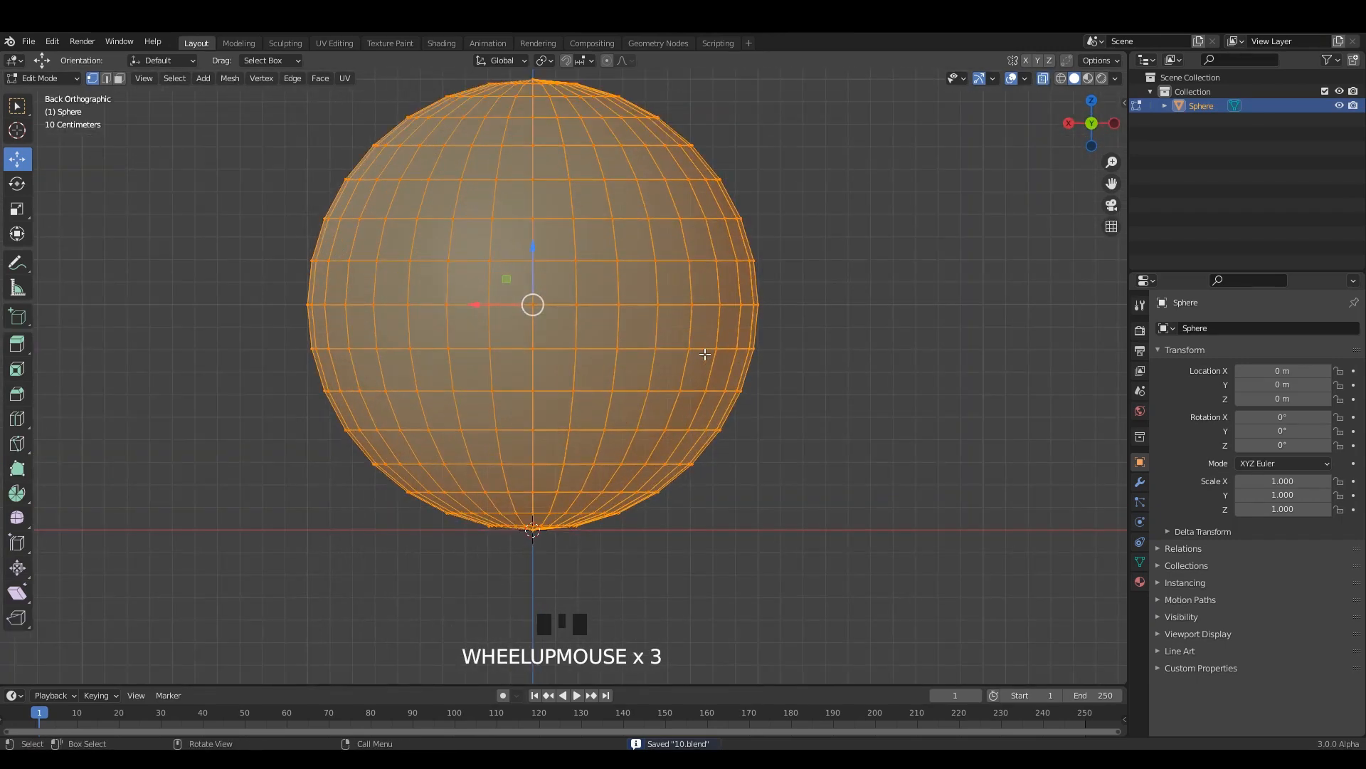
shift+middle_drag(663, 357, 705, 376)
key(3)
click(723, 324)
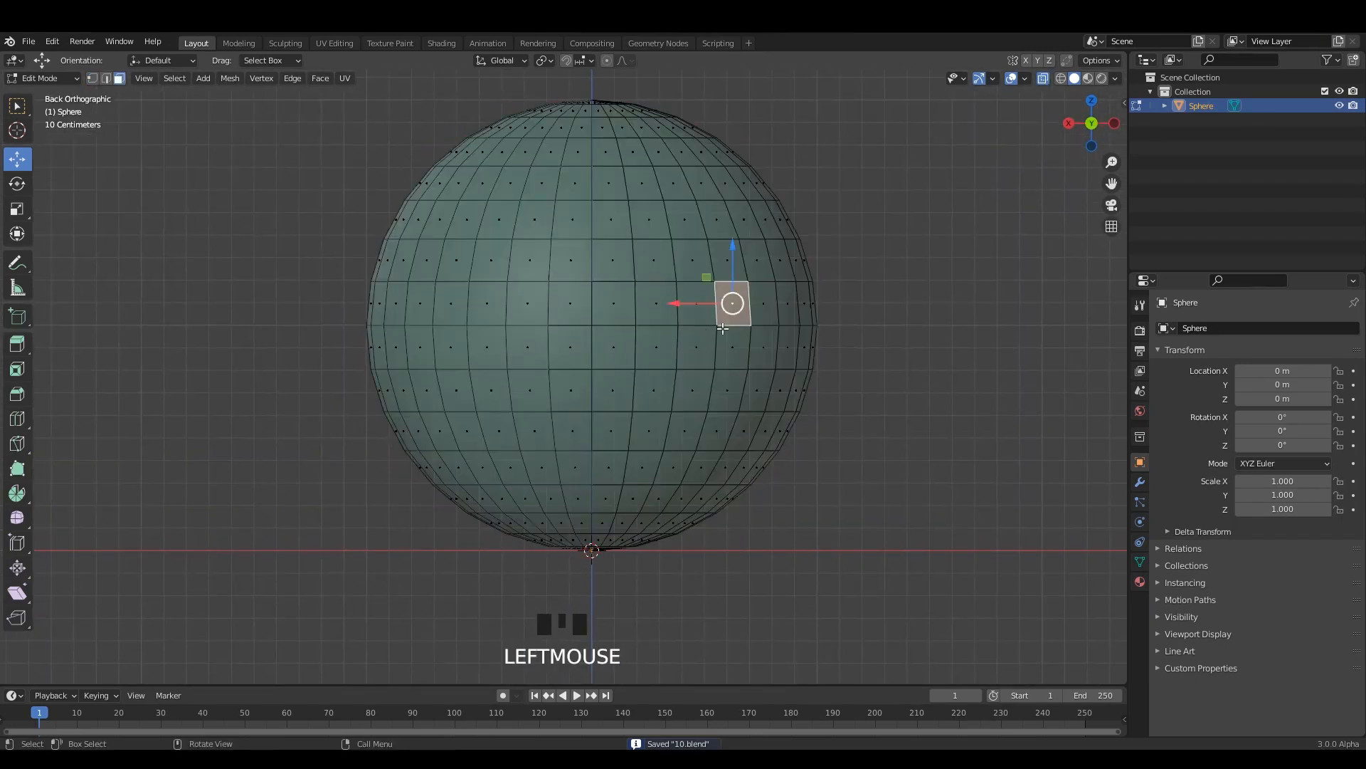
alt+shift+click(683, 316)
alt+shift+click(683, 345)
key(alt+z)
middle_drag(683, 345, 712, 347)
key(e)
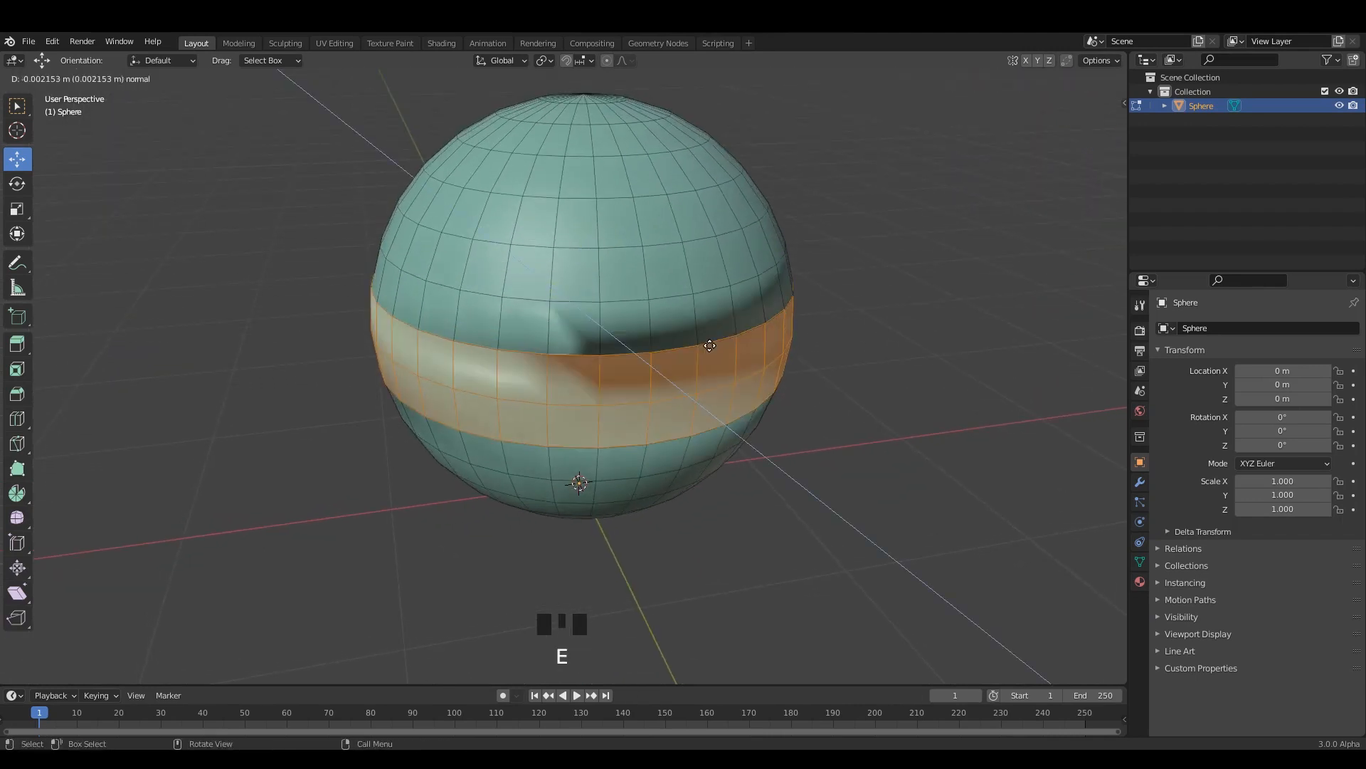
right_click(711, 352)
key(alt+s)
click(712, 347)
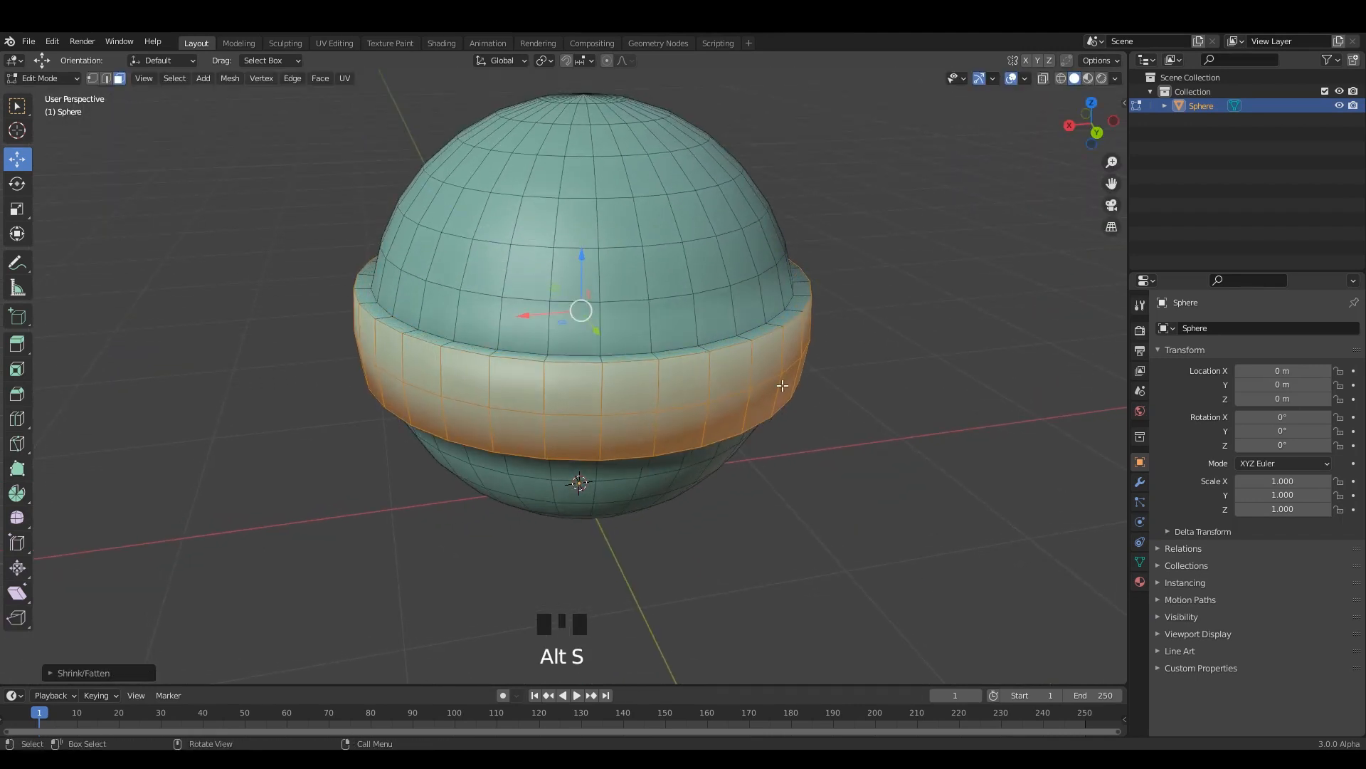
Scale the raised band along Z by about 1.03
middle_drag(783, 380, 844, 397)
key(s)
key(z)
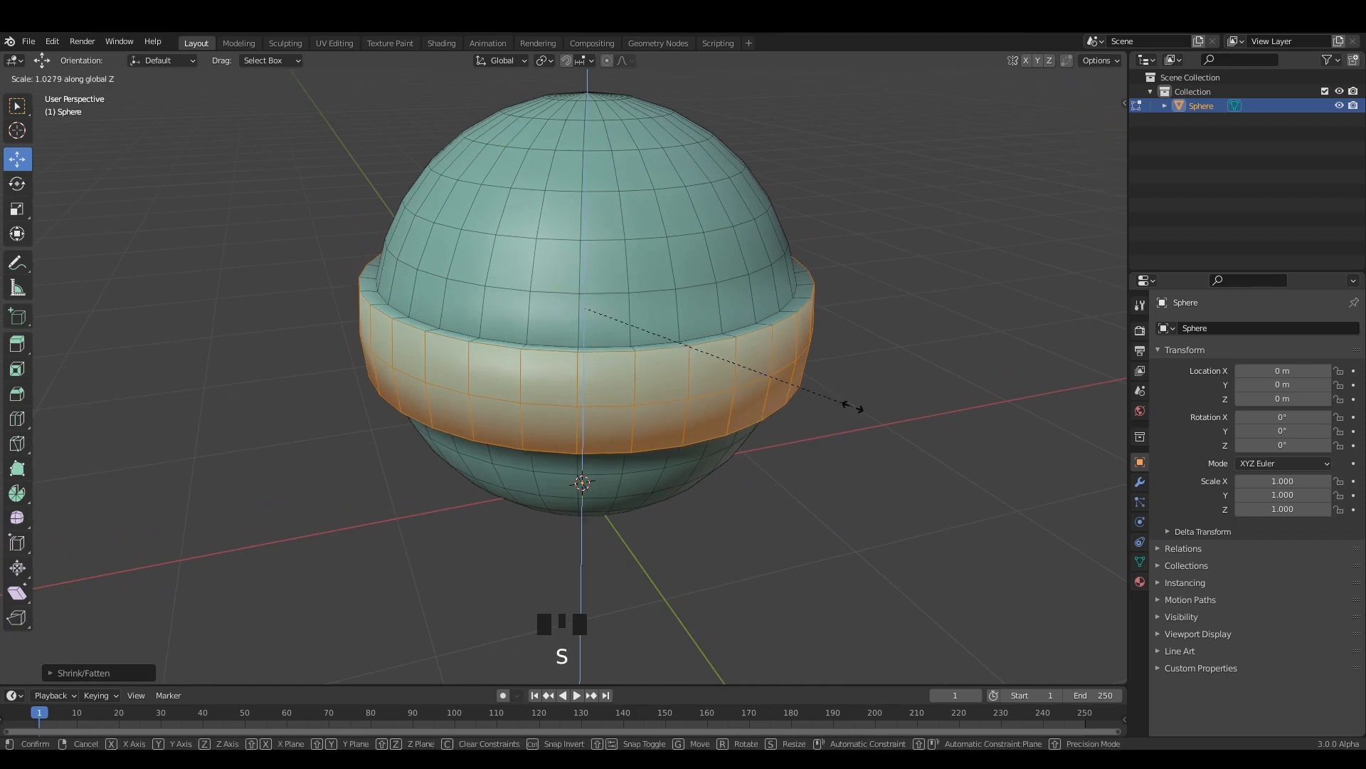
click(853, 407)
Bevel the edge loops along the band's upper and lower rims by about 0.033 m with 2 segments
scroll(809, 357, up, 2)
key(2)
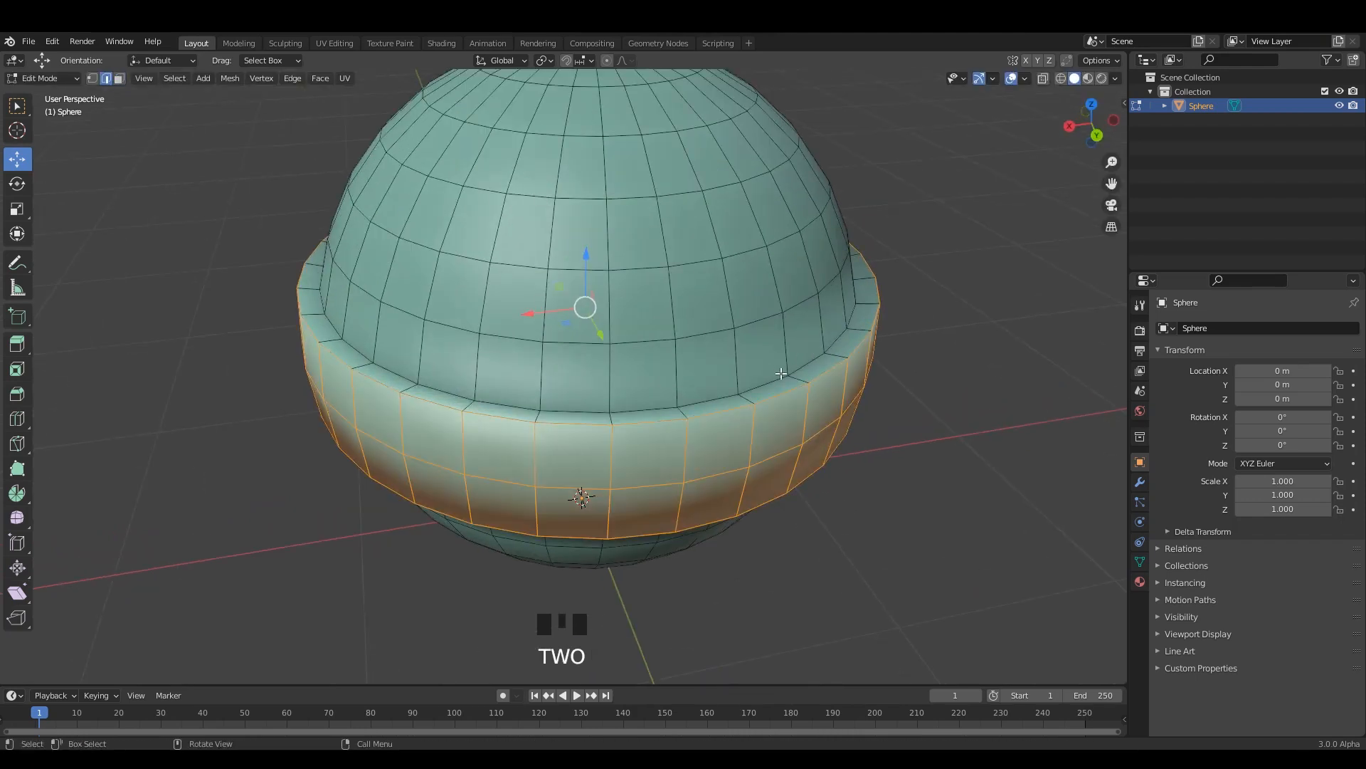
click(802, 360)
mouse_move(815, 381)
middle_down()
mouse_move(773, 179)
mouse_move(672, 181)
mouse_move(836, 375)
middle_up()
scroll(672, 182, up, 2)
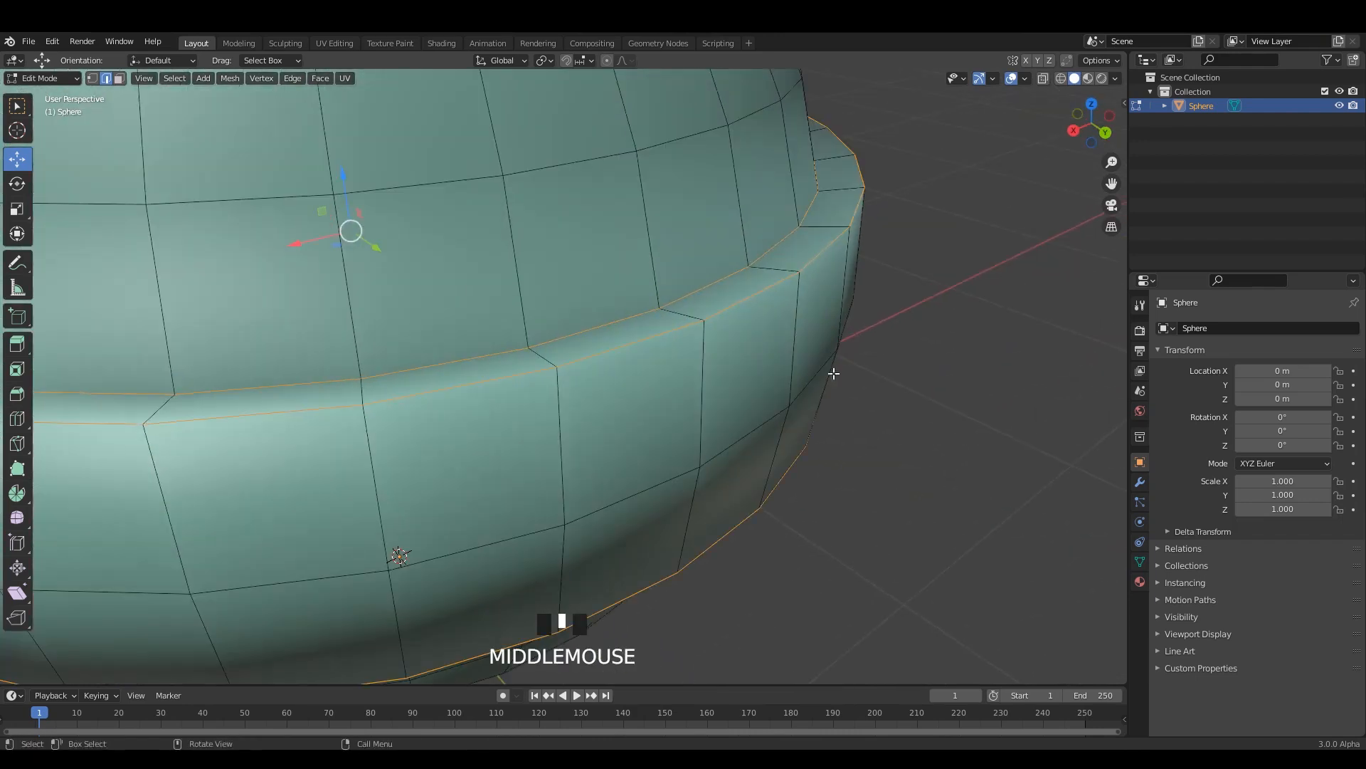
key(ctrl+b)
scroll(882, 390, up, 1)
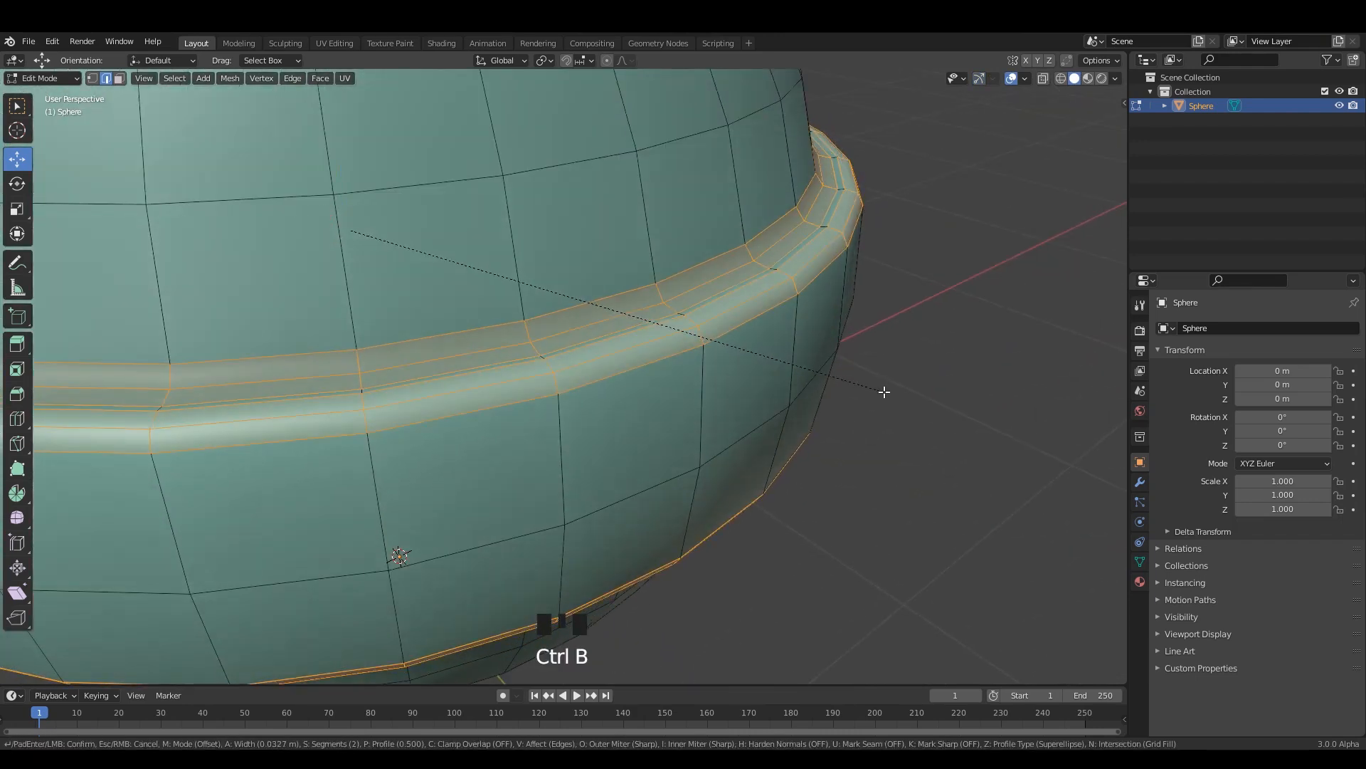
click(885, 392)
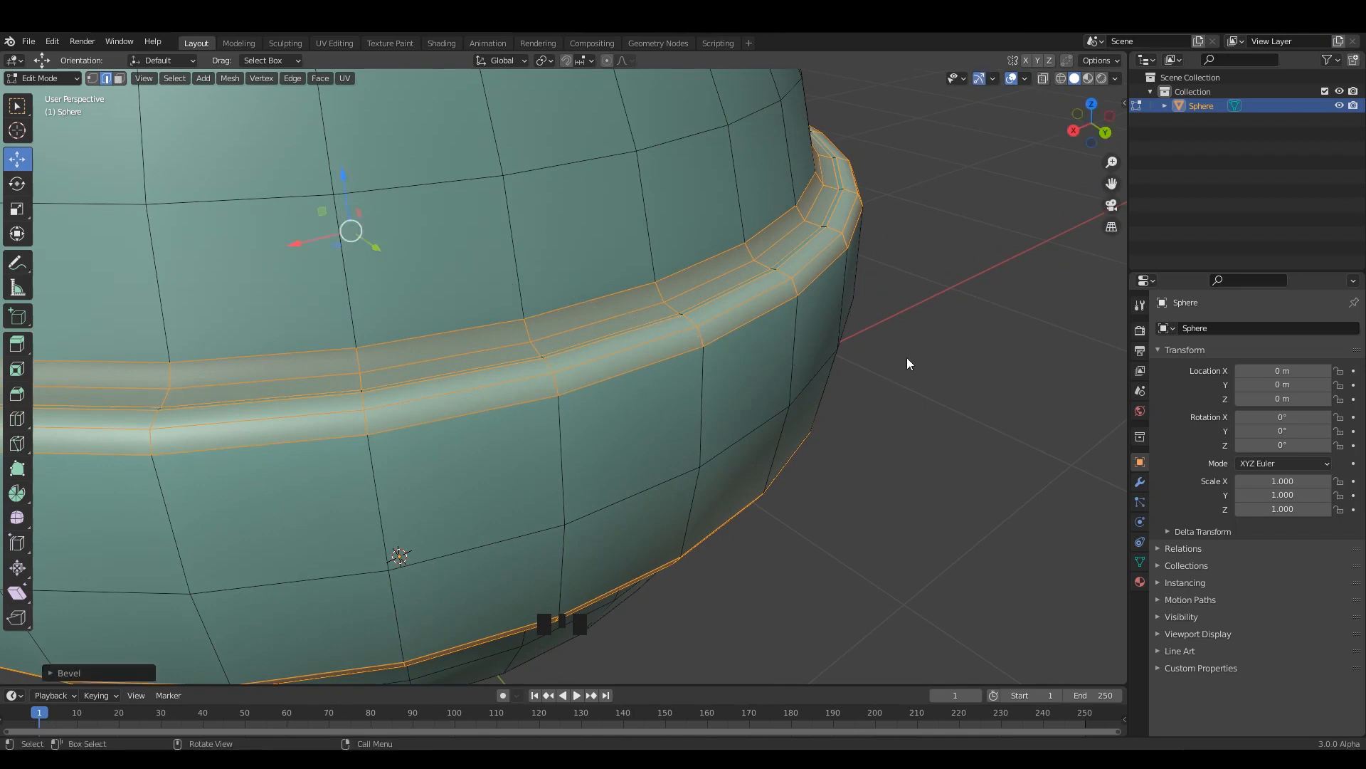
Leave edit mode, save the file and add a level 1 Subdivision Surface modifier to the candy head
key(Tab)
scroll(883, 345, down, 1)
key(alt+a)
alt+scroll(865, 338, down, 3)
alt+middle_drag(865, 337, 749, 339)
scroll(760, 296, down, 1)
key(ctrl+s)
click(736, 292)
scroll(752, 313, down, 4)
key(ctrl+1)
Apply Rotation & Scale and All Transforms to the candy head, and save the file
click(827, 323)
click(649, 303)
key(ctrl+a)
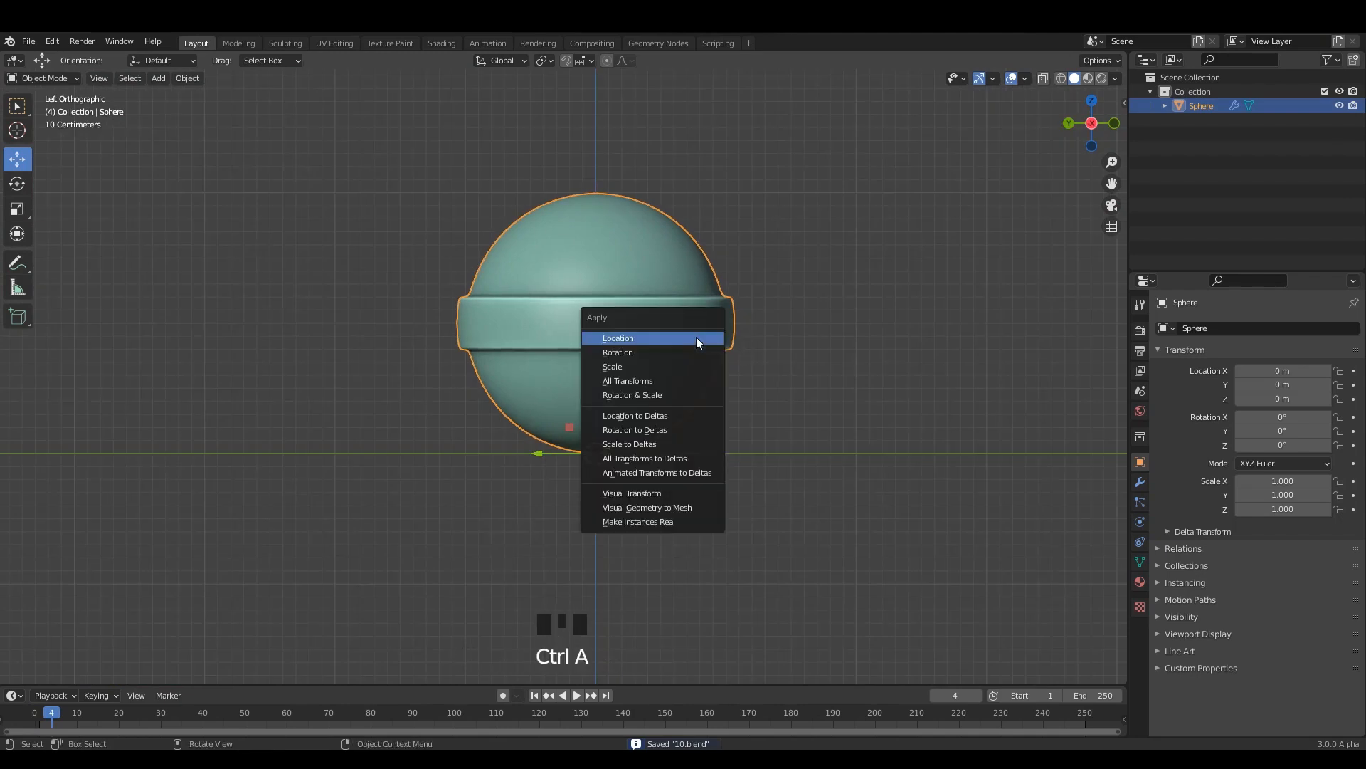
click(676, 395)
key(ctrl+a)
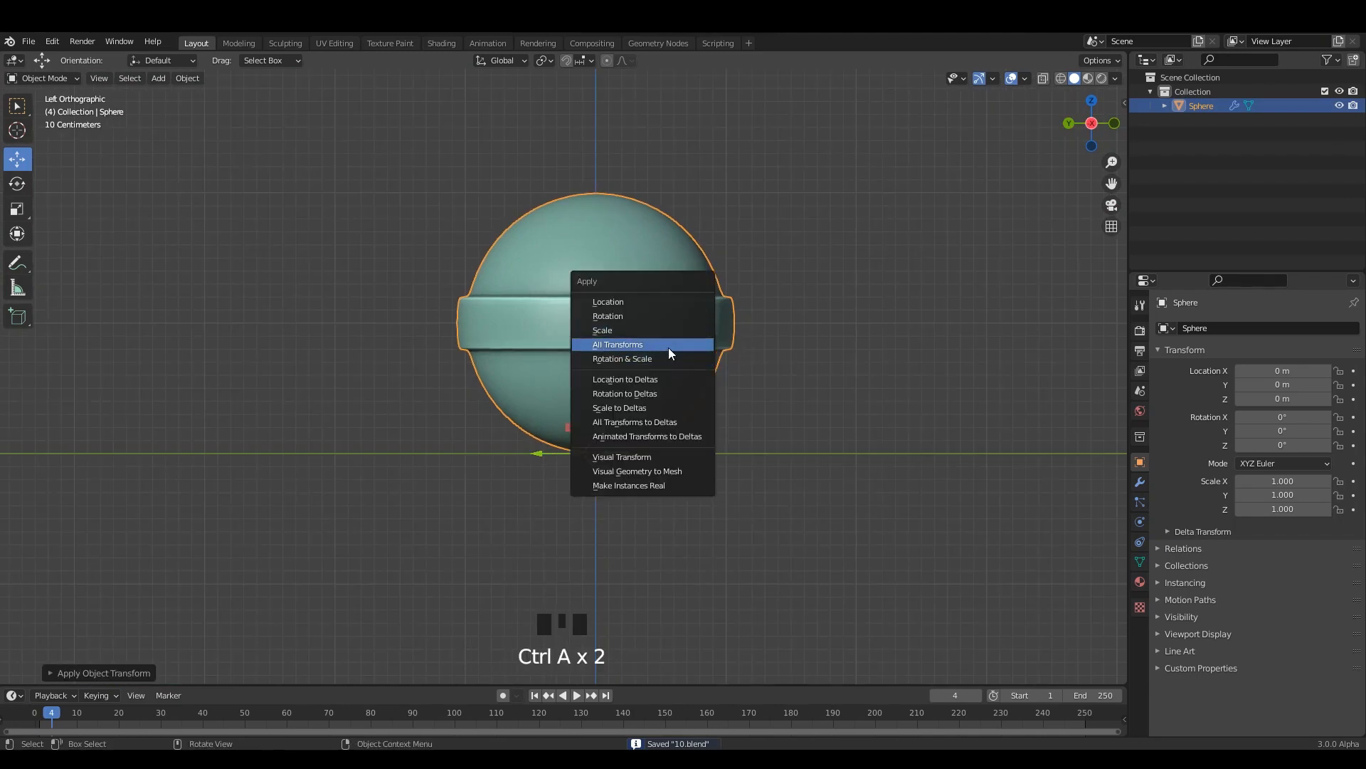
click(668, 346)
shift+middle_drag(669, 346, 737, 343)
key(ctrl+s)
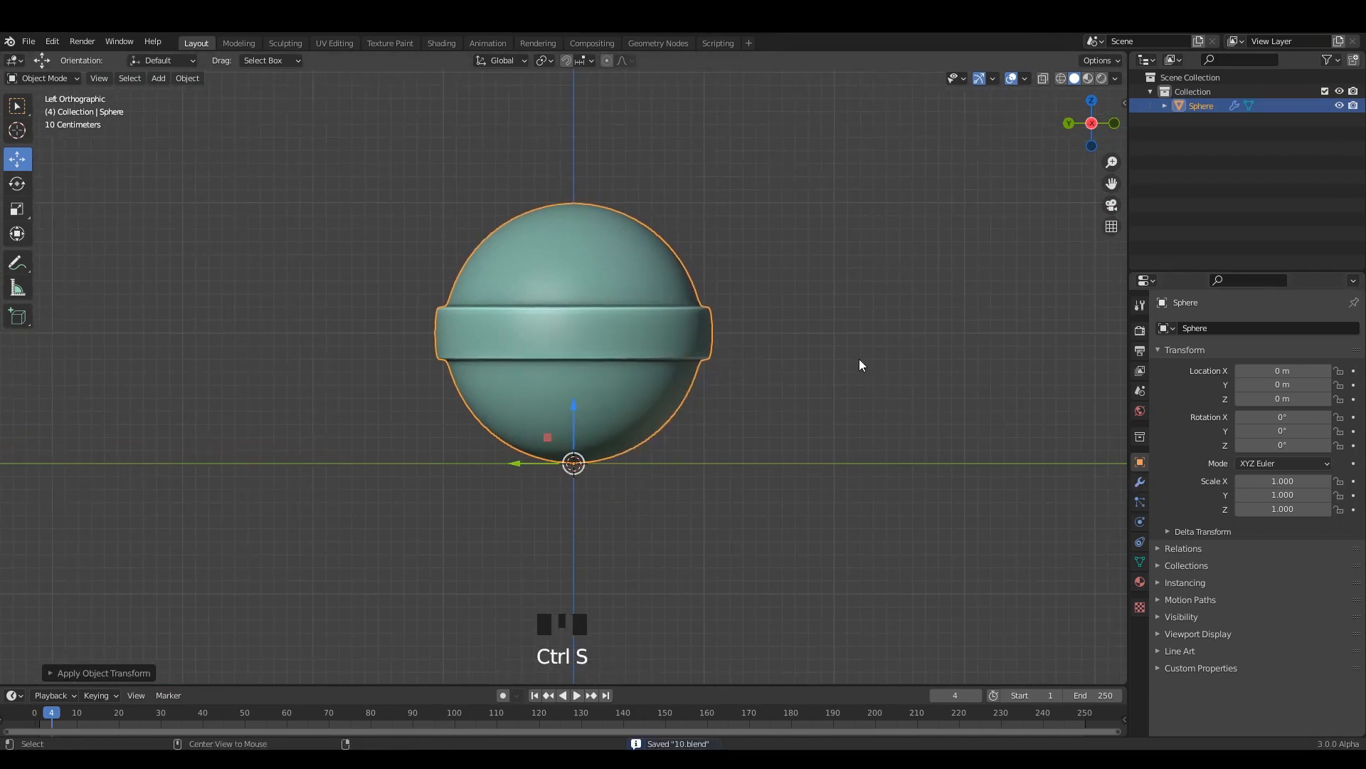
alt+middle_drag(860, 360, 863, 368)
alt+middle_drag(862, 368, 865, 377)
key(ctrl+s)
Try to move the candy head up along Z and undo the move
shift+middle_drag(523, 354, 595, 397)
scroll(605, 427, down, 4)
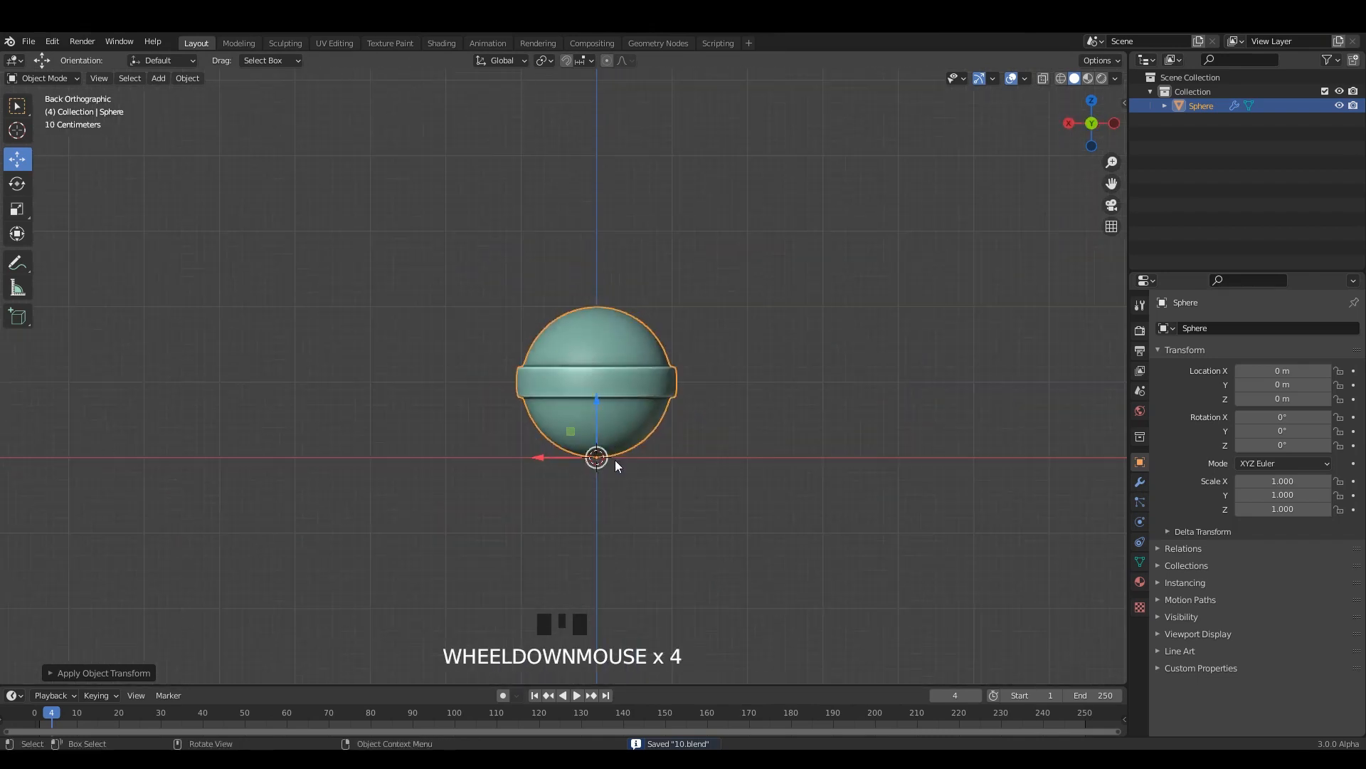
drag(596, 429, 609, 355)
key(ctrl+z)
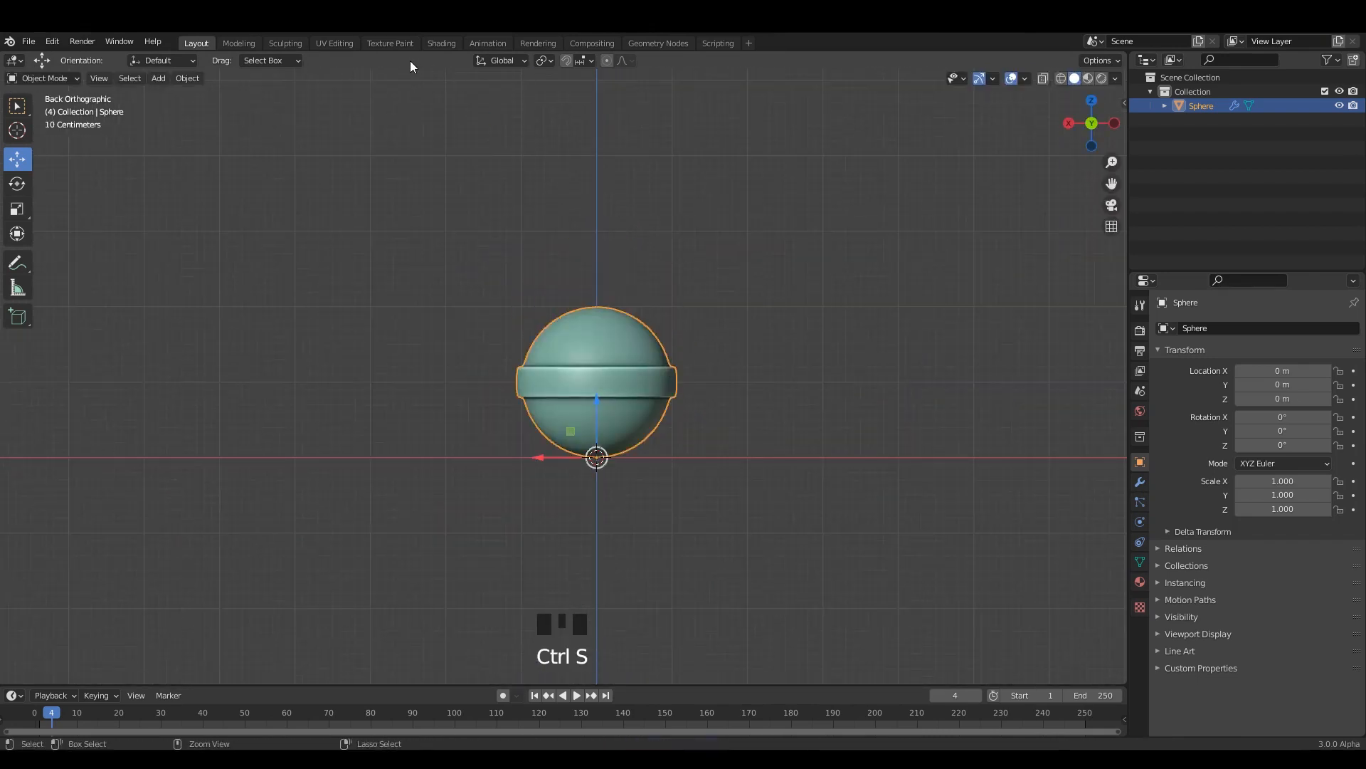
key(ctrl+s)
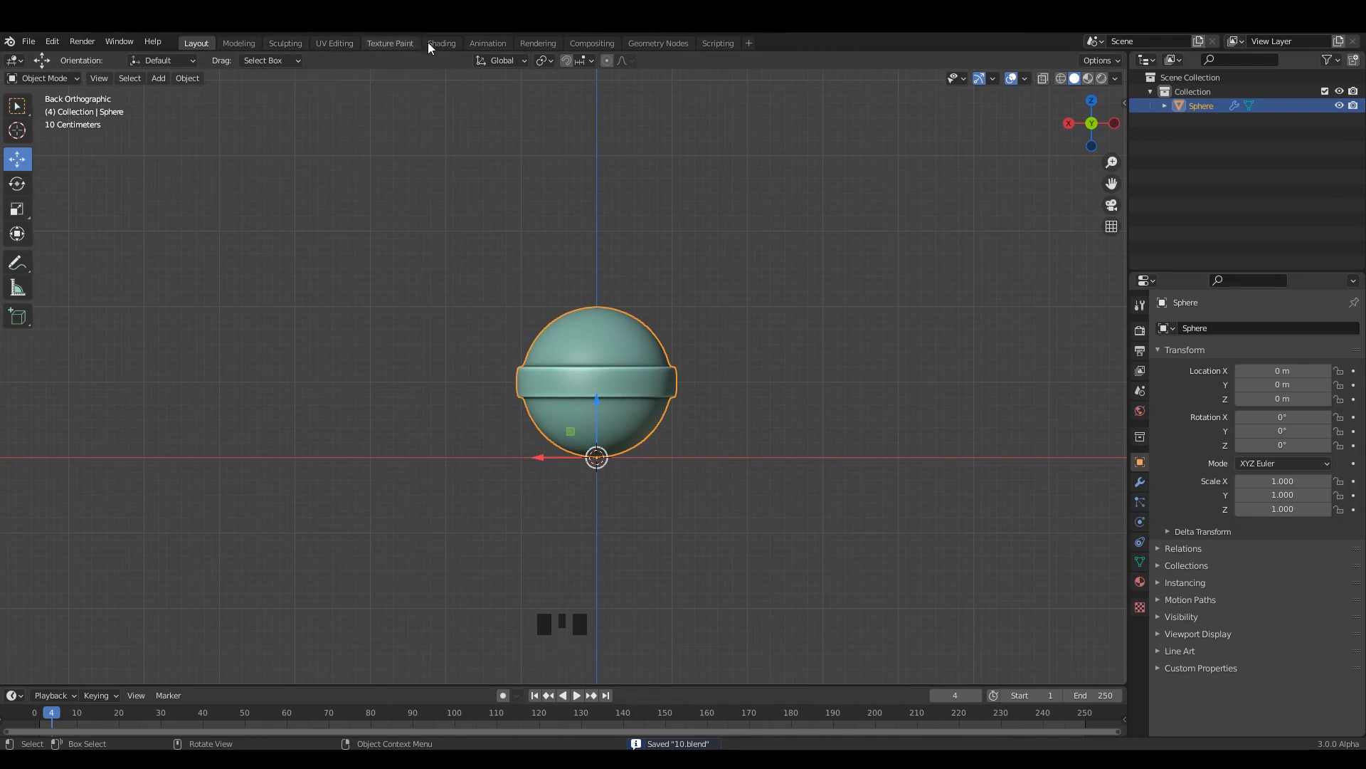
Switch to the Animation workspace and shrink the Dope Sheet to enlarge the two 3D viewports
click(483, 43)
scroll(746, 315, up, 4)
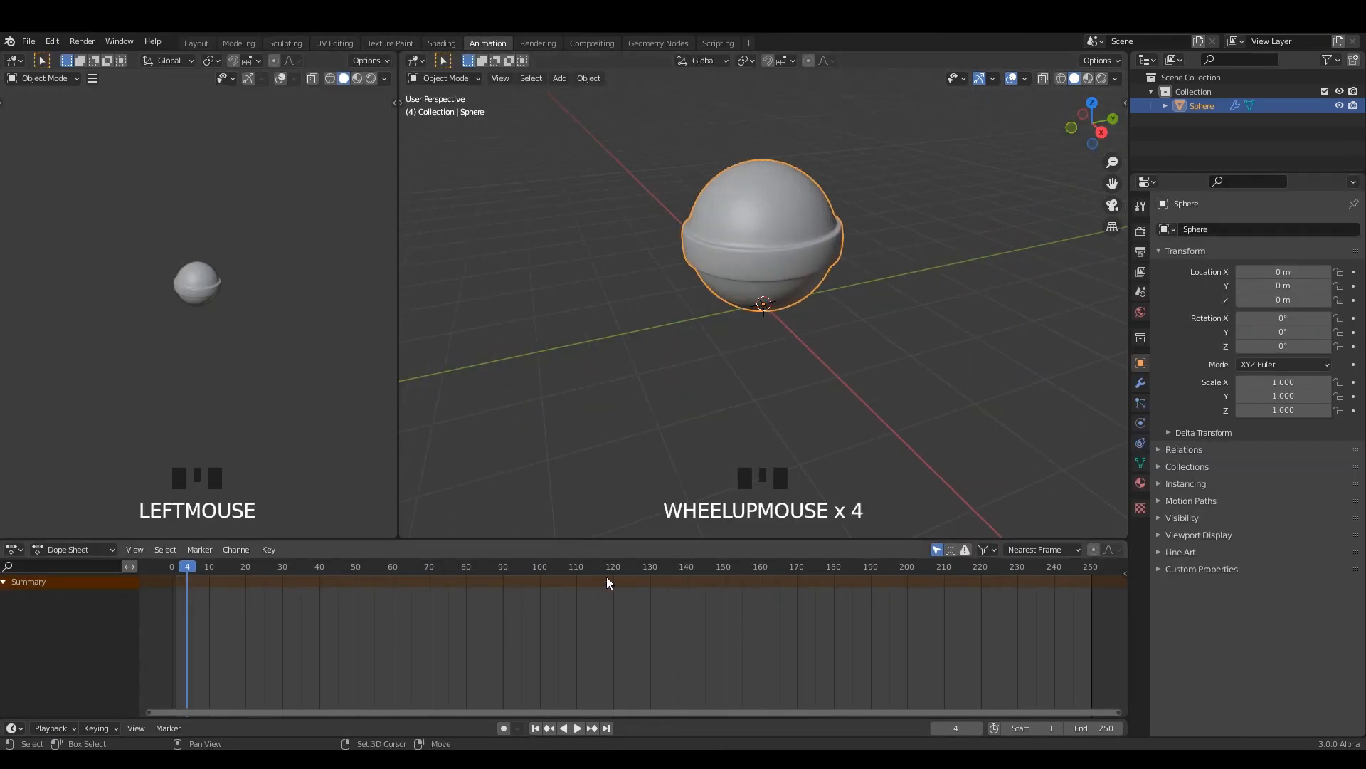
drag(631, 541, 635, 719)
scroll(284, 338, up, 3)
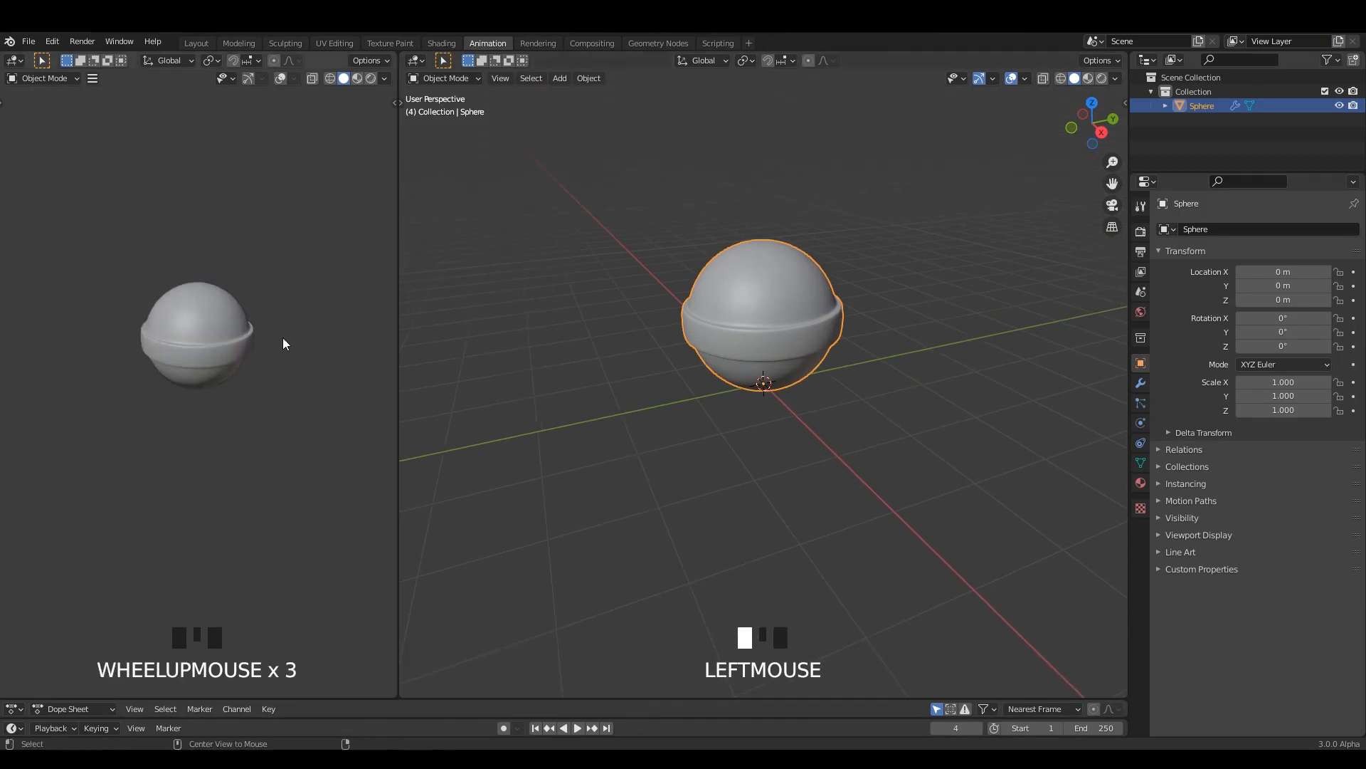
Enable Ambient Occlusion, Bloom and Screen Space Reflections for the Eevee render engine
alt+scroll(326, 319, up, 1)
scroll(256, 356, up, 2)
shift+middle_drag(256, 356, 329, 259)
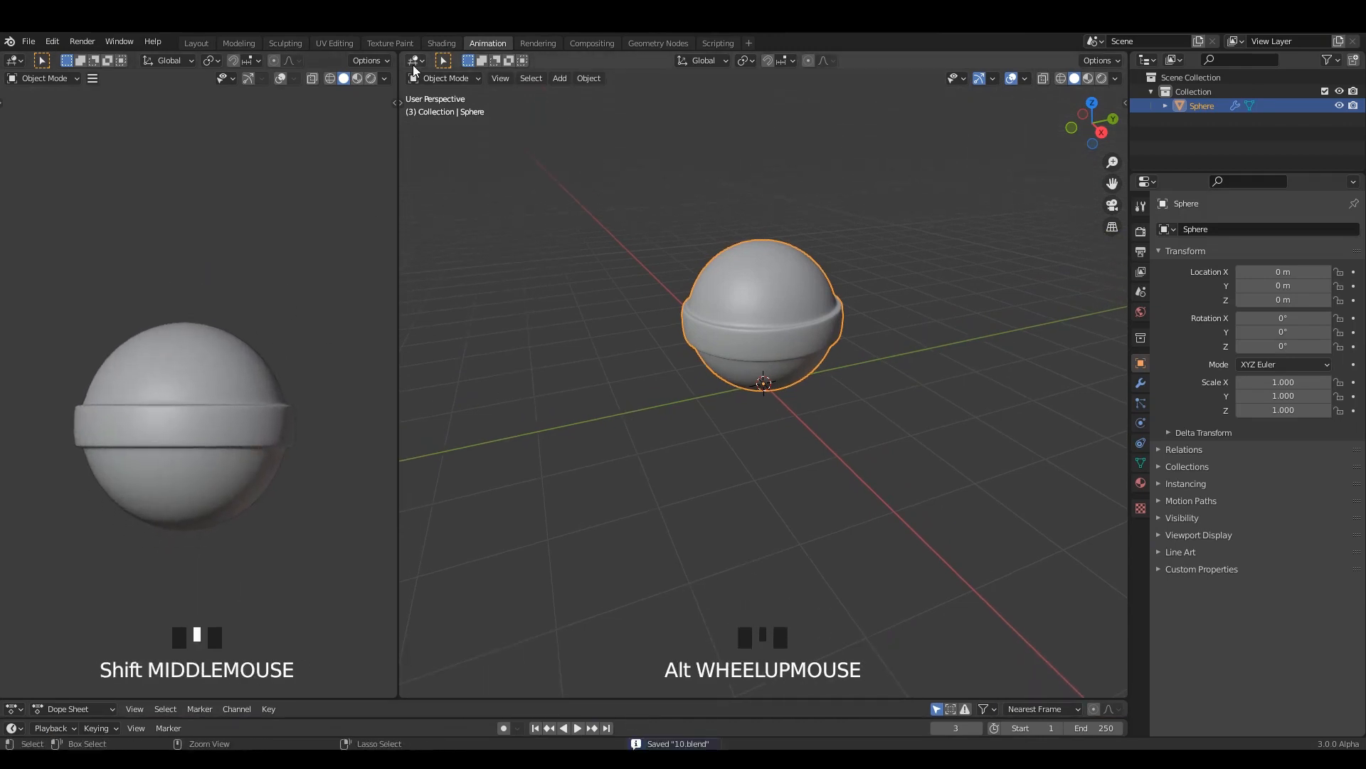
scroll(638, 293, up, 1)
scroll(642, 279, down, 2)
alt+middle_drag(642, 279, 677, 250)
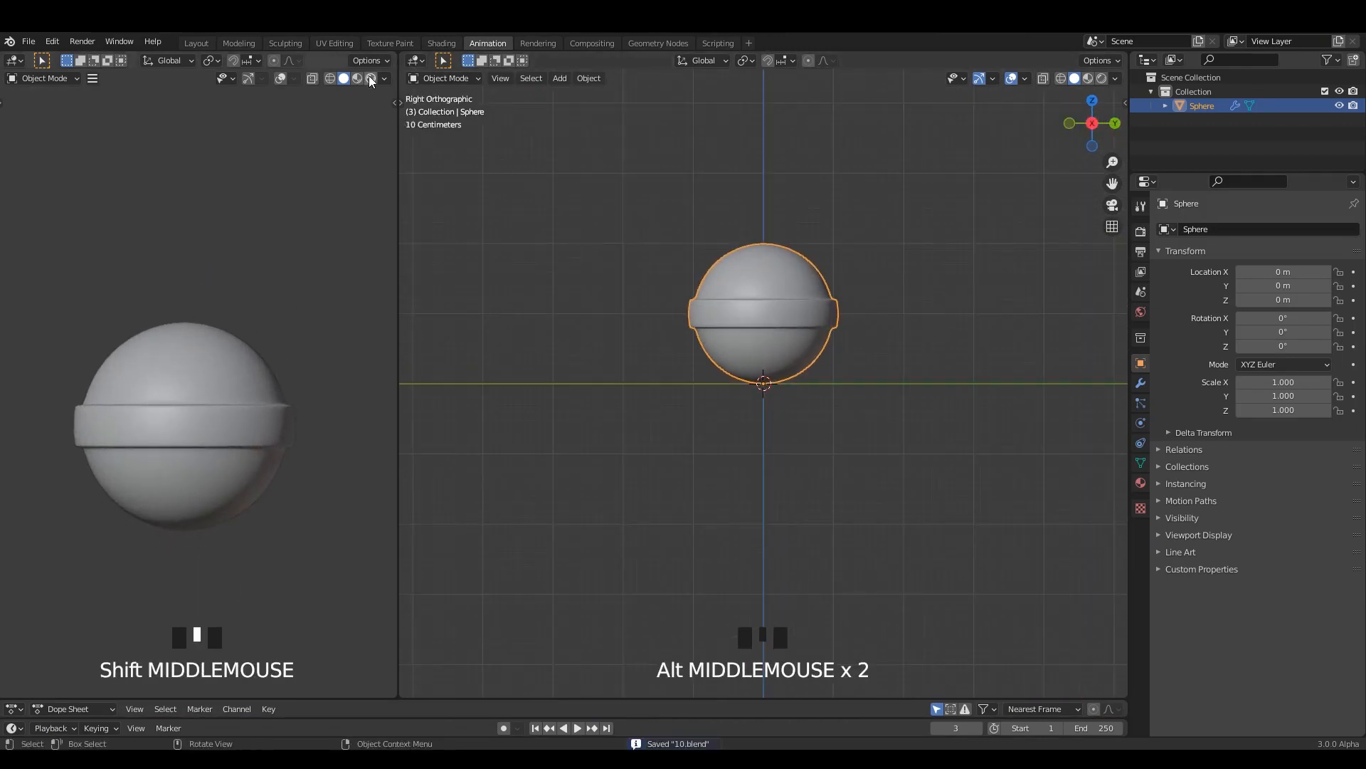
click(1141, 232)
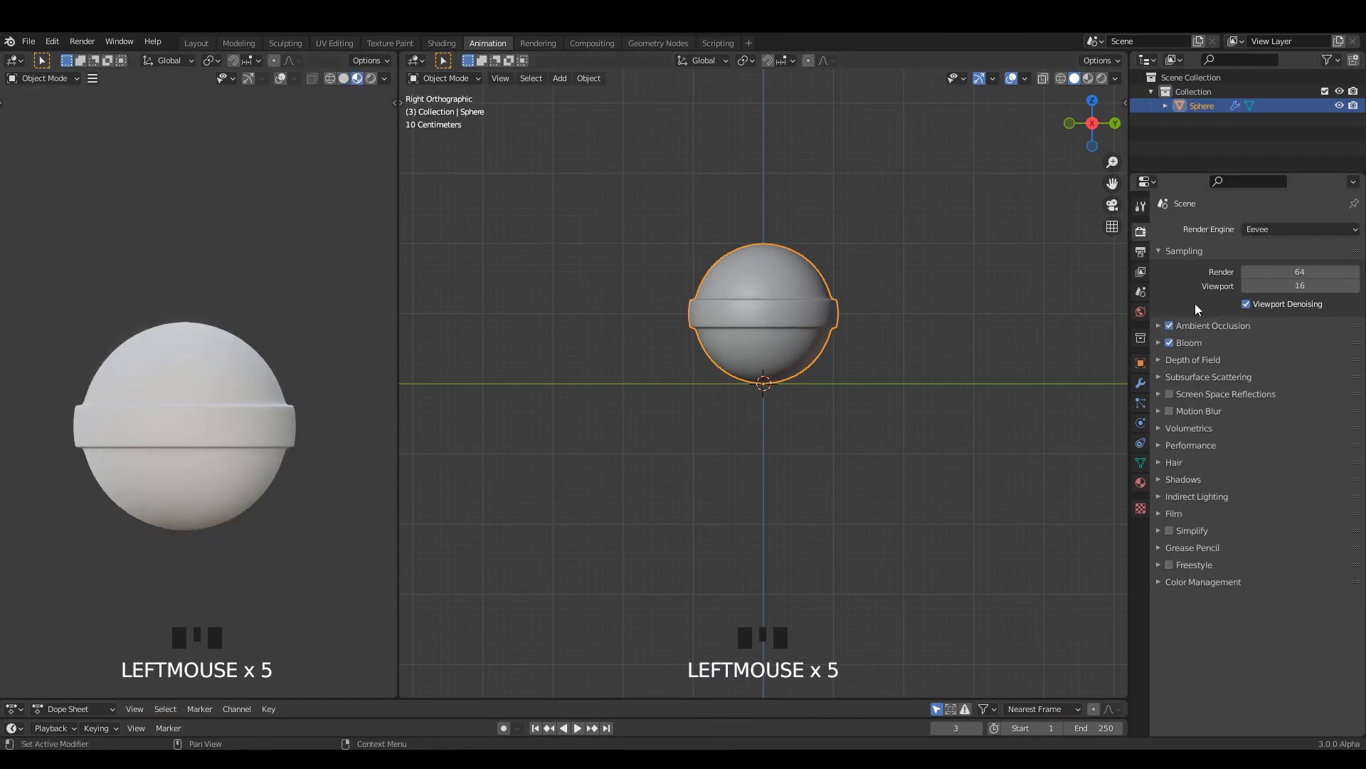
click(1205, 330)
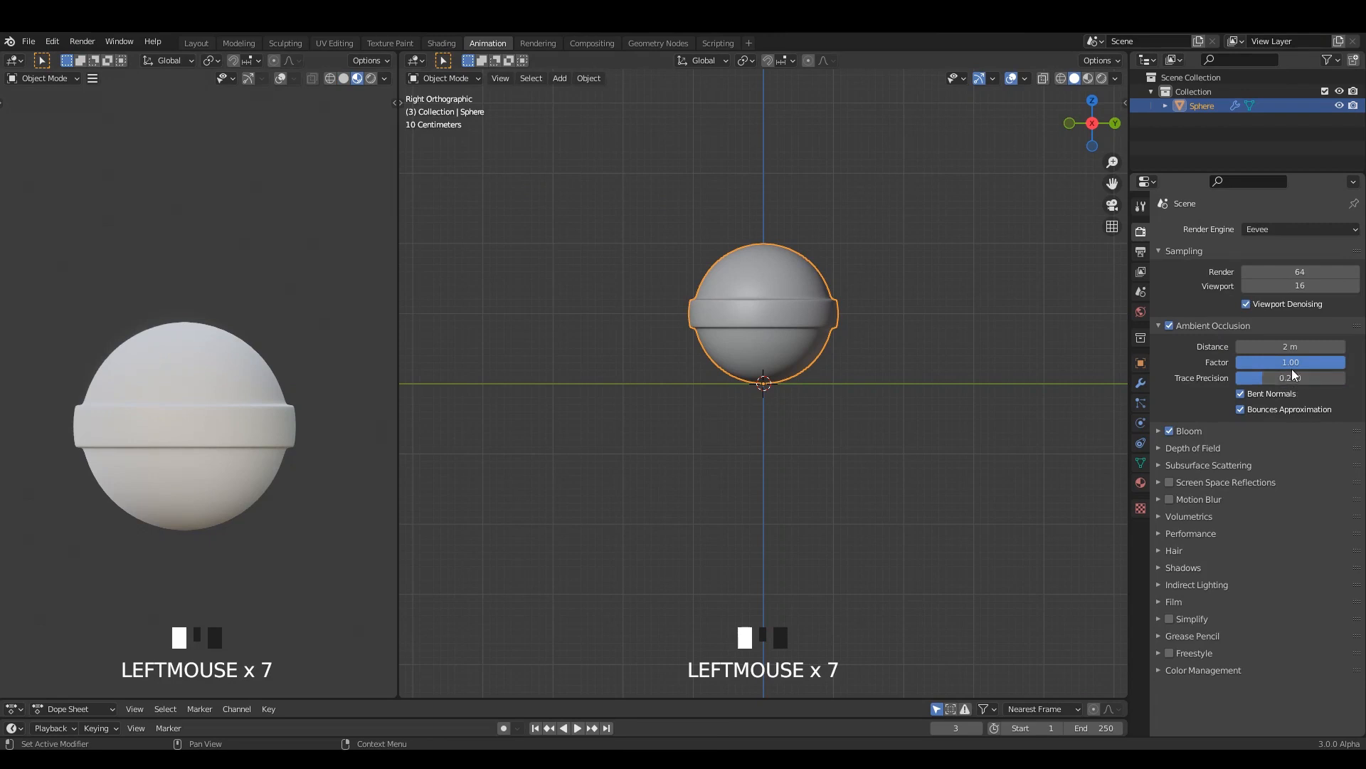
click(1189, 327)
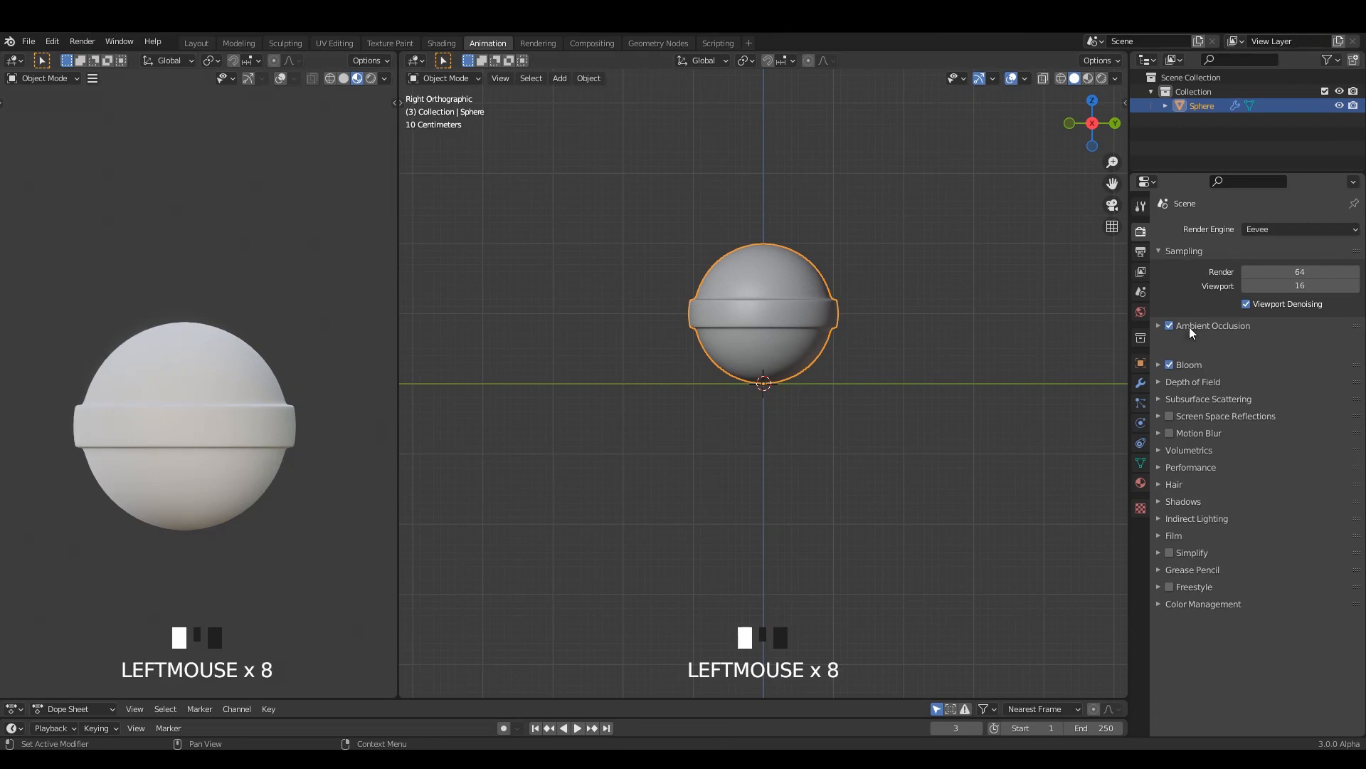
click(1178, 395)
click(1169, 395)
click(1193, 399)
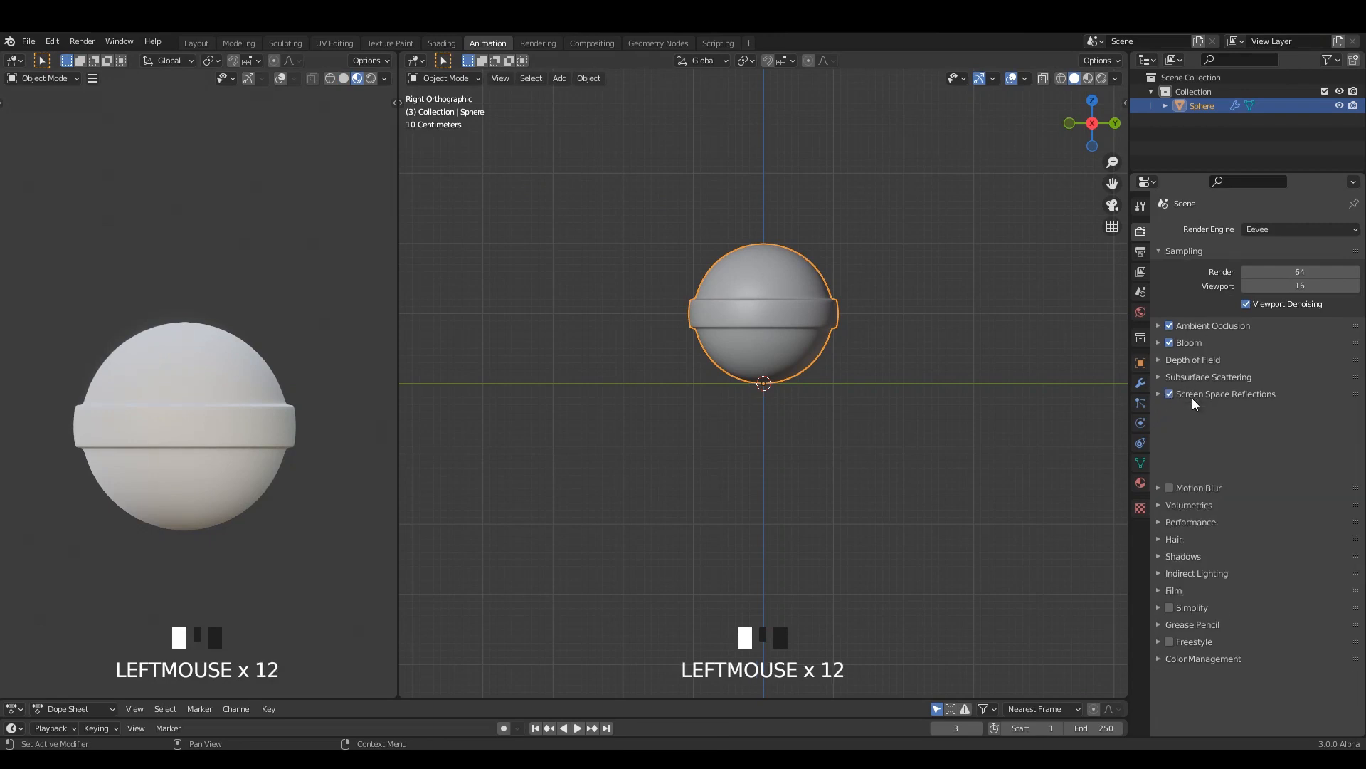
Set the colour management Look to Very High Contrast
click(1178, 579)
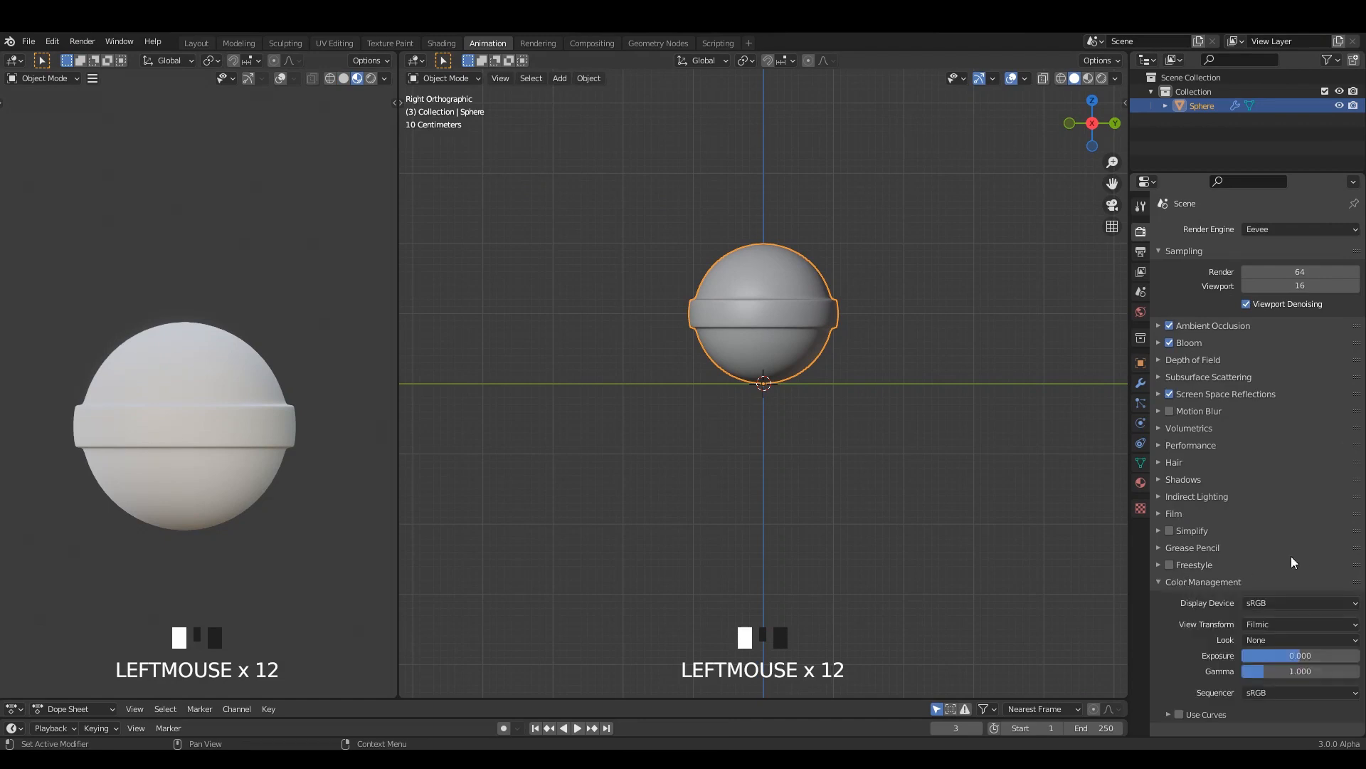
click(1256, 640)
click(1265, 607)
Add a mesh plane beneath the candy head and scale it by 5
click(925, 356)
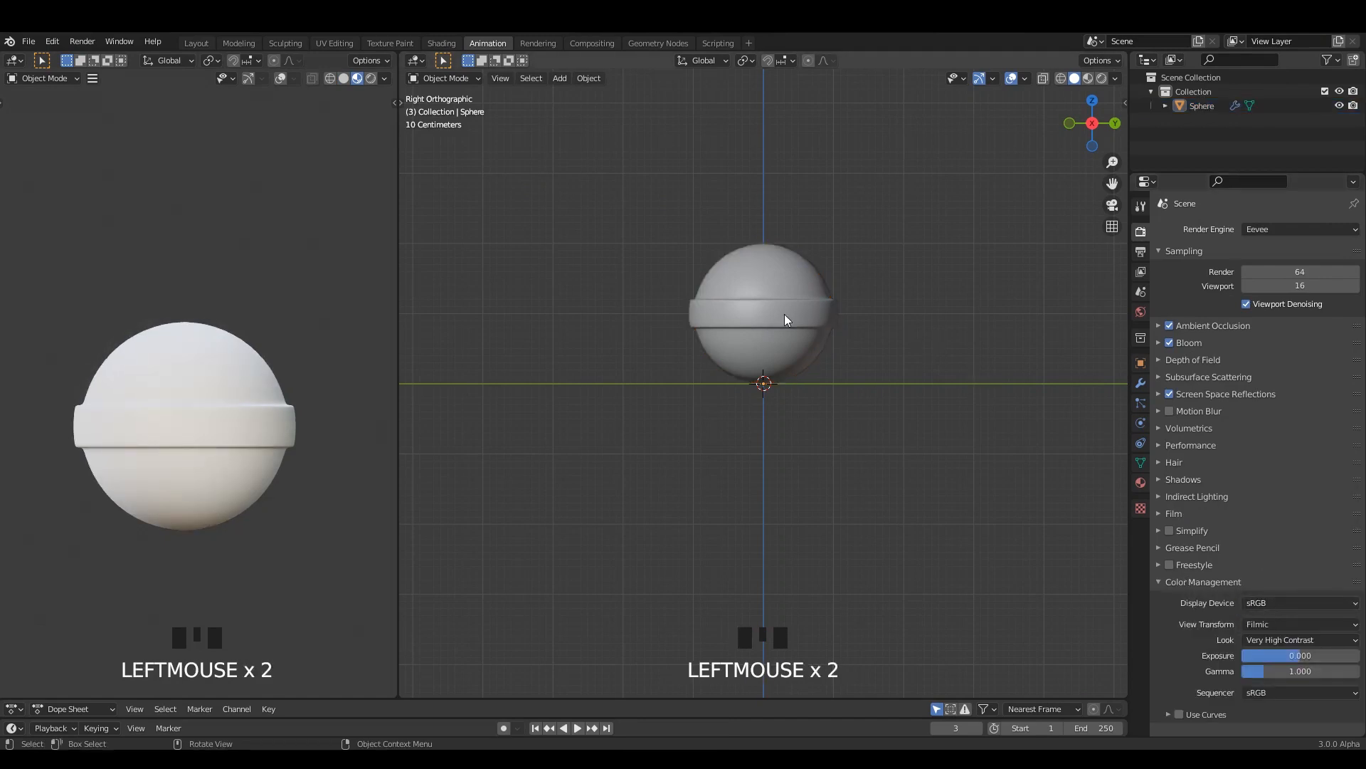
middle_drag(784, 314, 796, 311)
key(shift+a)
mouse_move(599, 207)
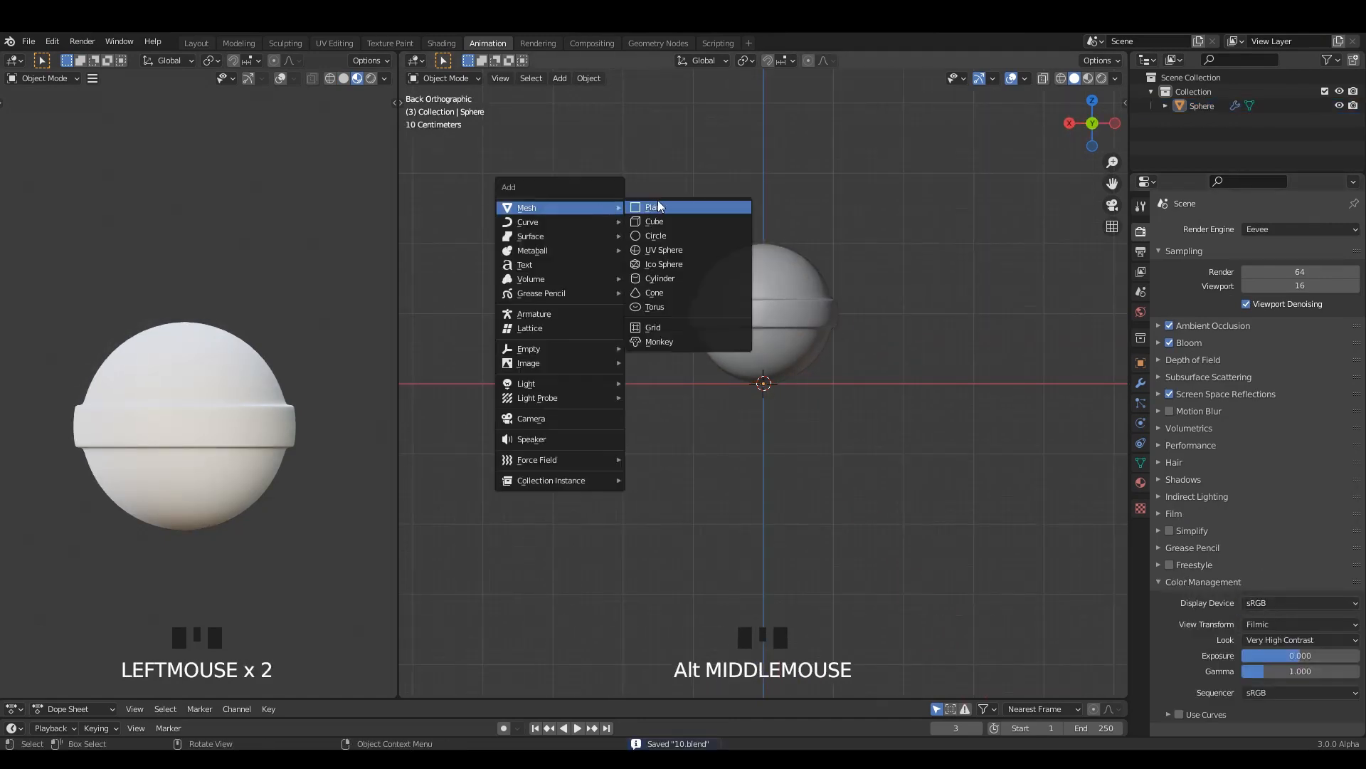
click(660, 206)
alt+middle_drag(792, 353, 794, 416)
text(s5)
click(795, 360)
scroll(795, 360, down, 6)
Enter edit mode on the plane and extrude its rear edge straight up along Z to form a back wall
key(Tab)
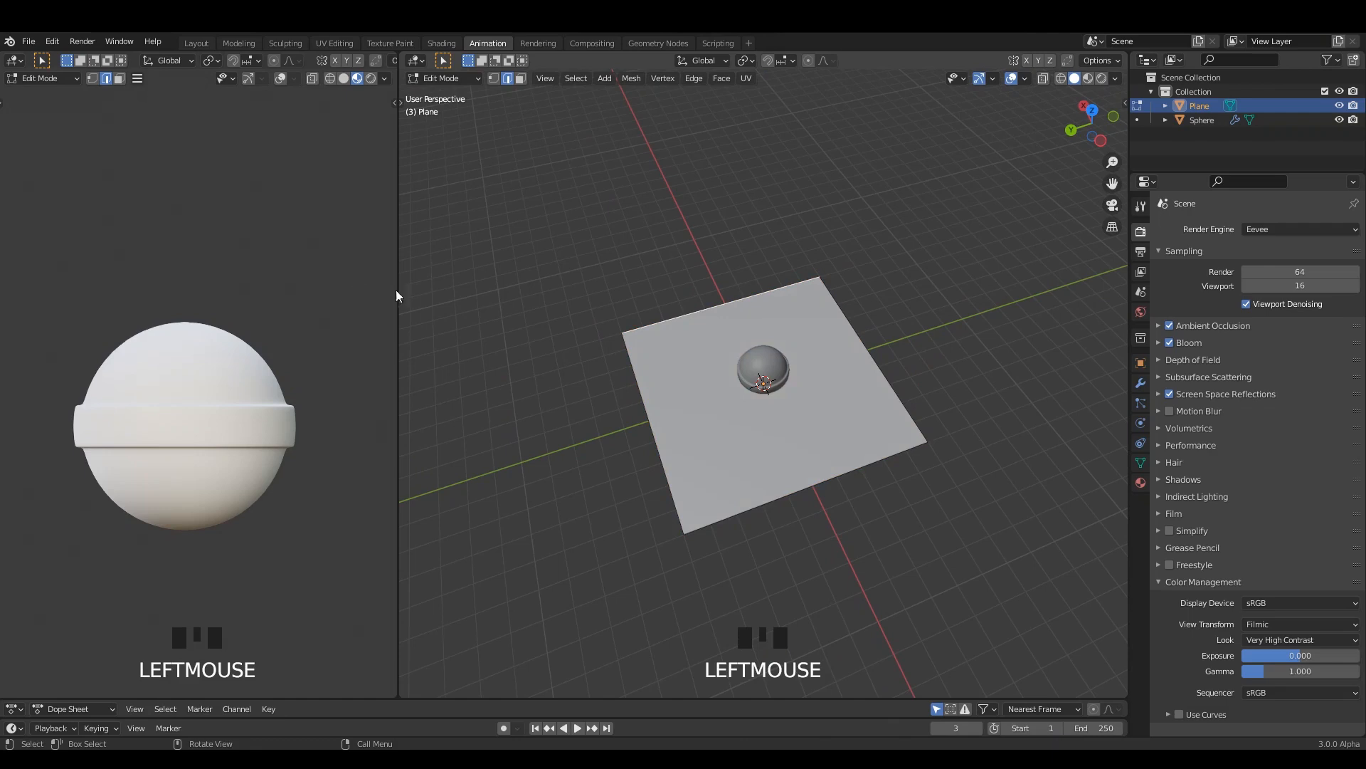
key(t)
key(t)
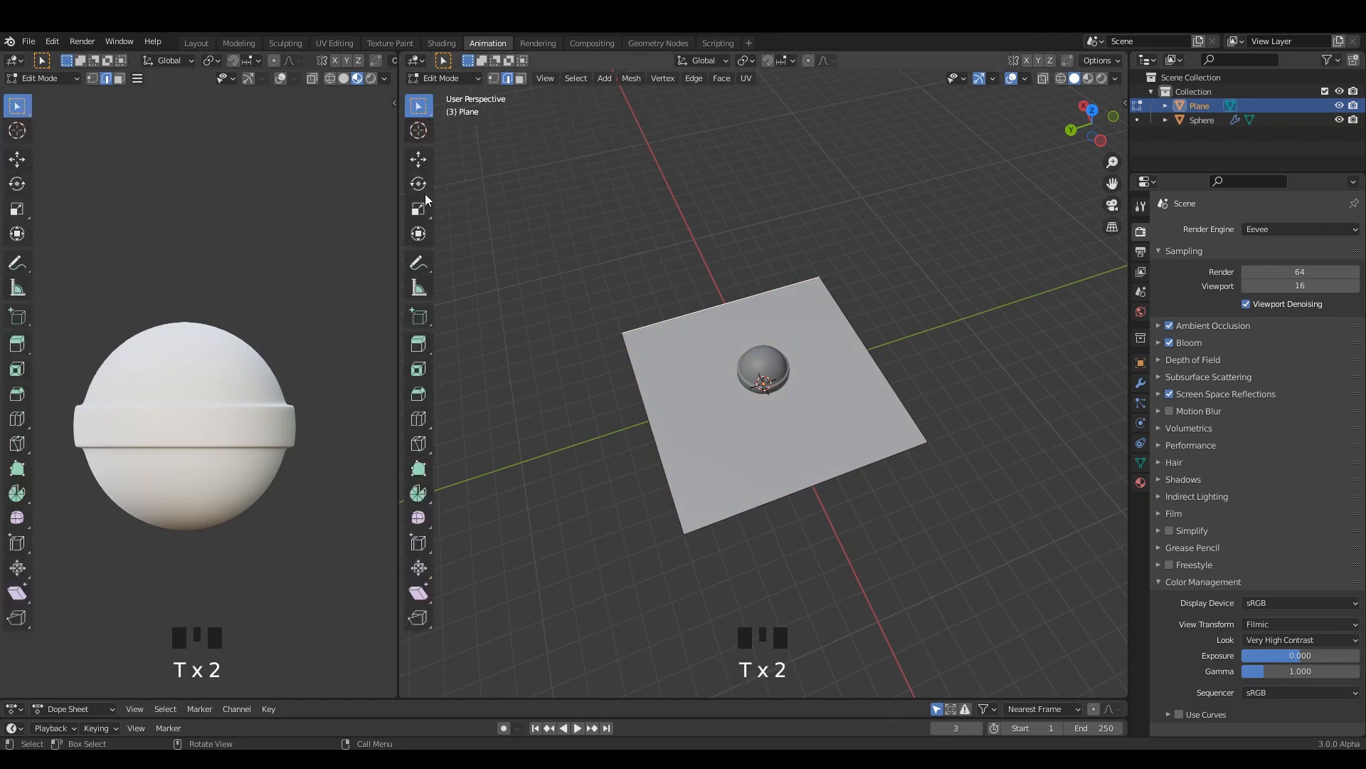
click(418, 158)
alt+middle_drag(712, 392, 780, 513)
key(e)
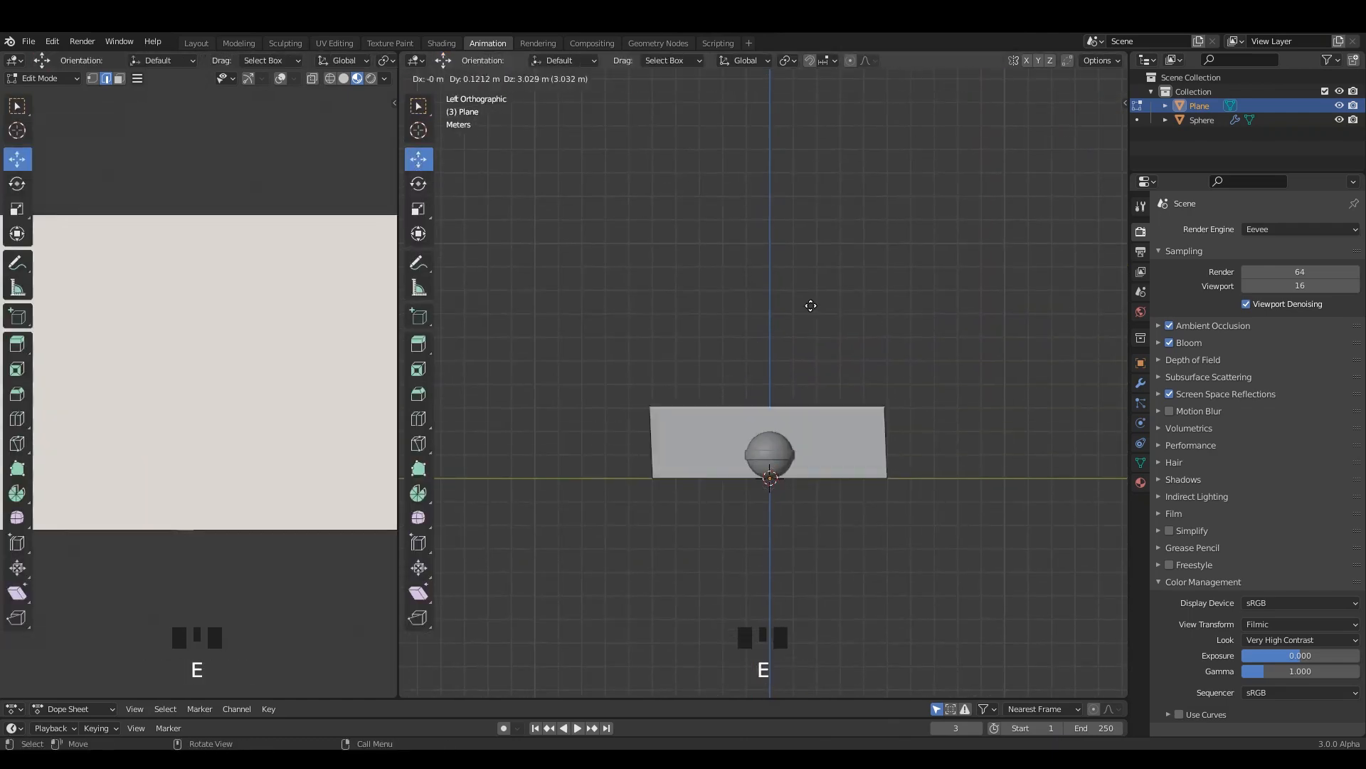
right_click(809, 306)
drag(772, 432, 763, 269)
Bevel the edge between the floor and the back wall with several segments to form a rounded backdrop corner
middle_drag(765, 355, 845, 448)
scroll(844, 448, up, 3)
shift+middle_drag(700, 424, 749, 377)
click(715, 408)
key(ctrl+b)
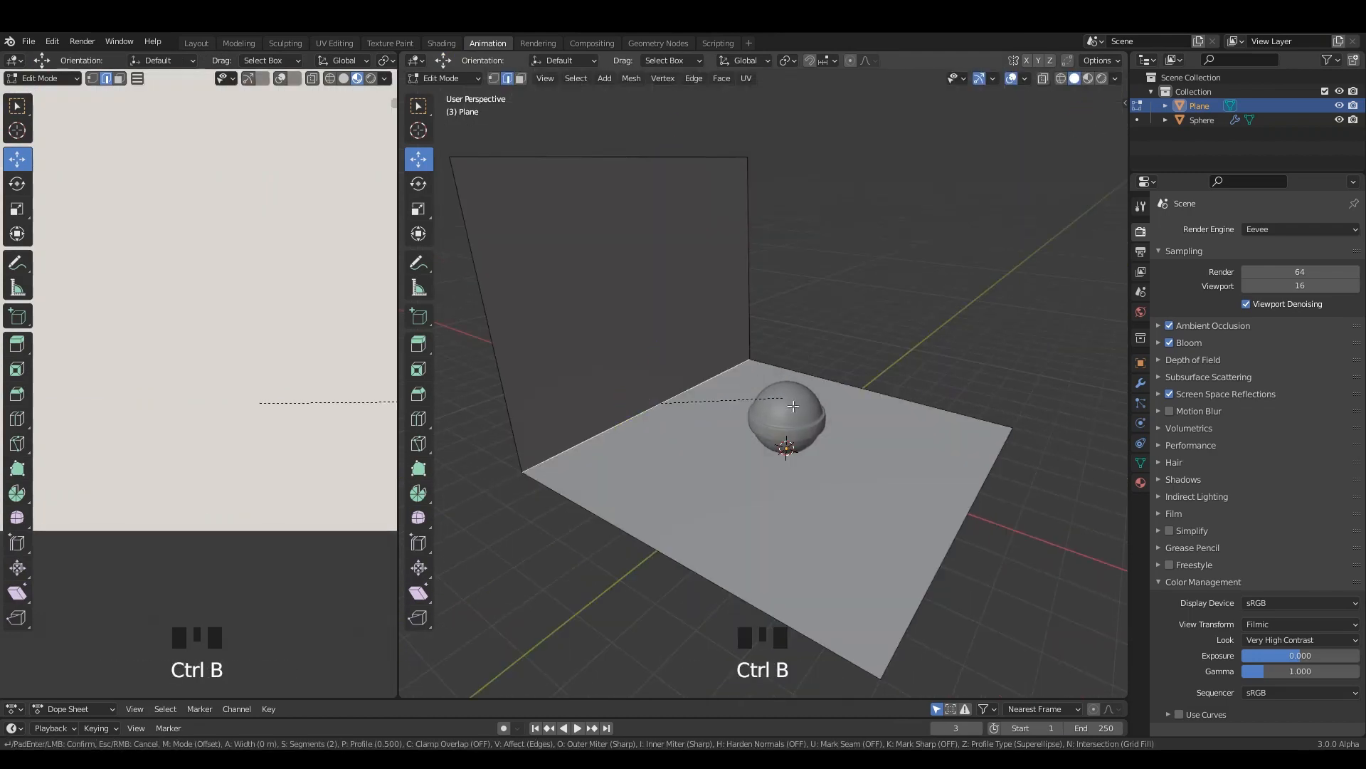
scroll(811, 420, up, 6)
click(826, 431)
Leave edit mode, shade the backdrop smooth and save the file
key(Tab)
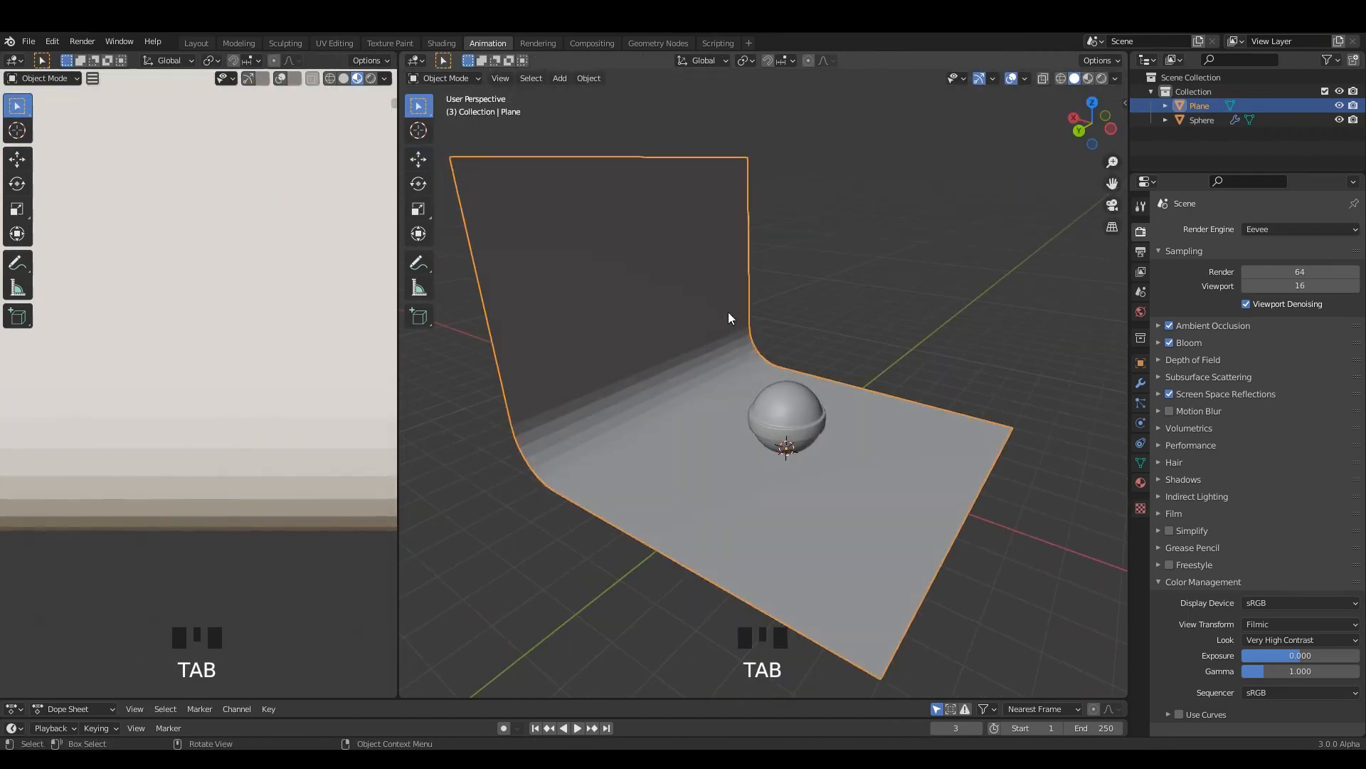
right_click(728, 312)
middle_drag(791, 321, 805, 420)
key(ctrl+s)
Select the candy head, frame it against the backdrop in the preview viewport and save the file
click(827, 416)
scroll(275, 399, down, 4)
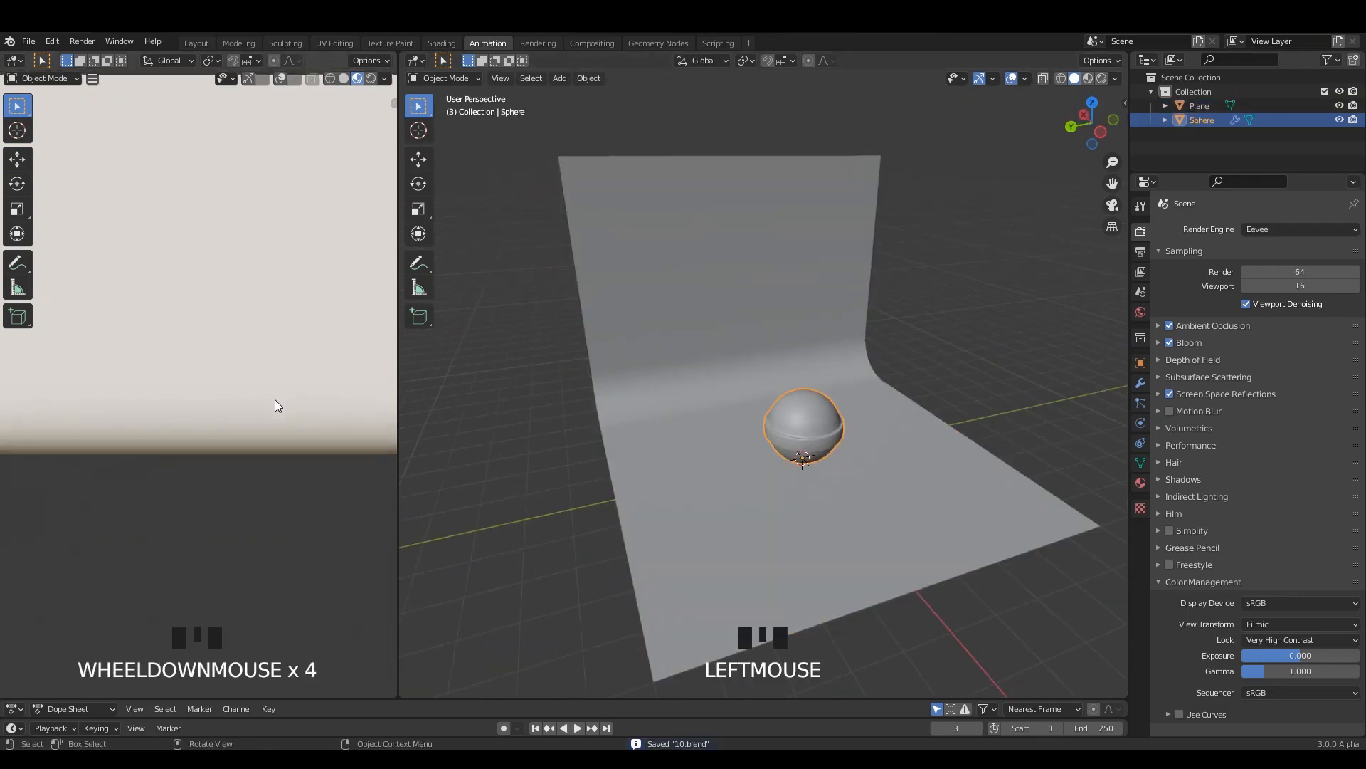
alt+middle_click(285, 402)
alt+middle_click(293, 404)
alt+middle_click(254, 397)
scroll(262, 480, up, 2)
scroll(263, 480, up, 2)
key(ctrl+s)
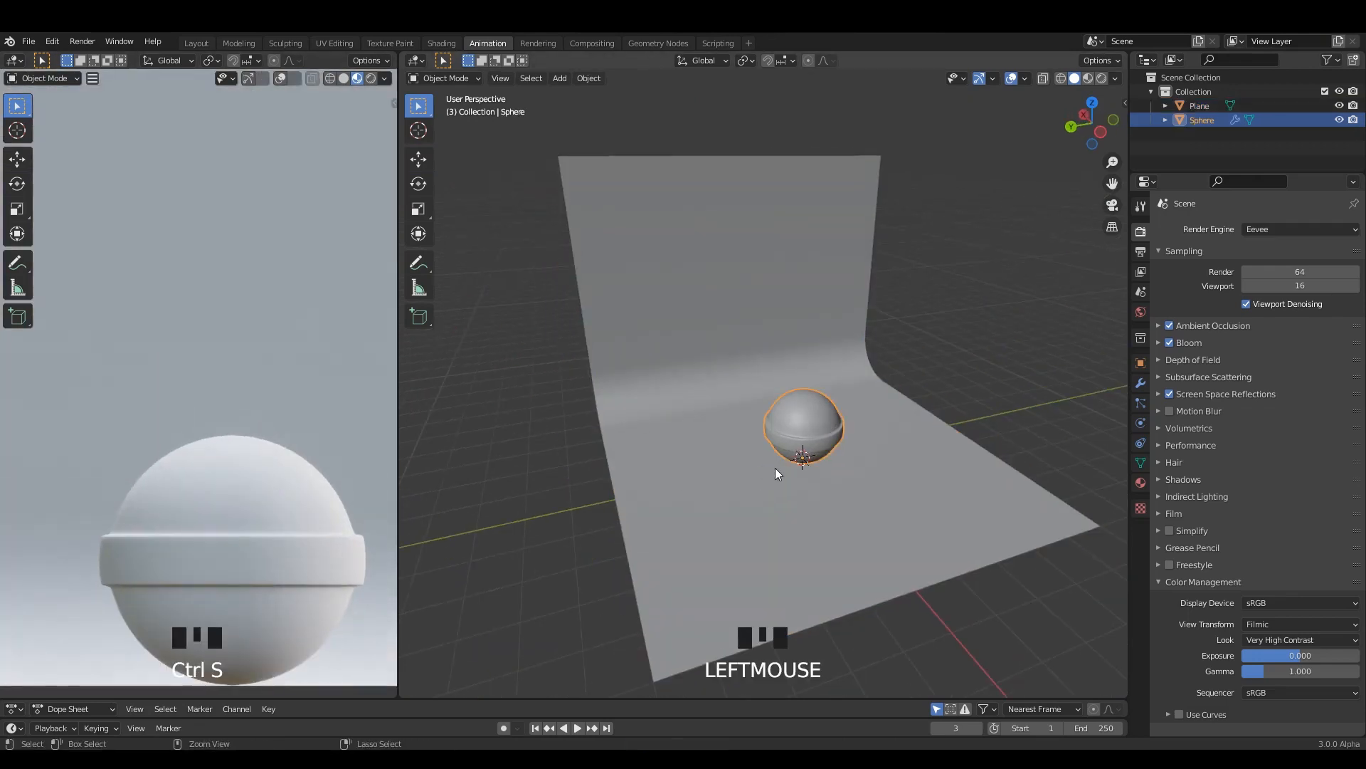
Scale the candy head down to about half its size
alt+middle_drag(869, 419, 831, 427)
shift+scroll(783, 425, up, 2)
alt+middle_drag(740, 424, 838, 430)
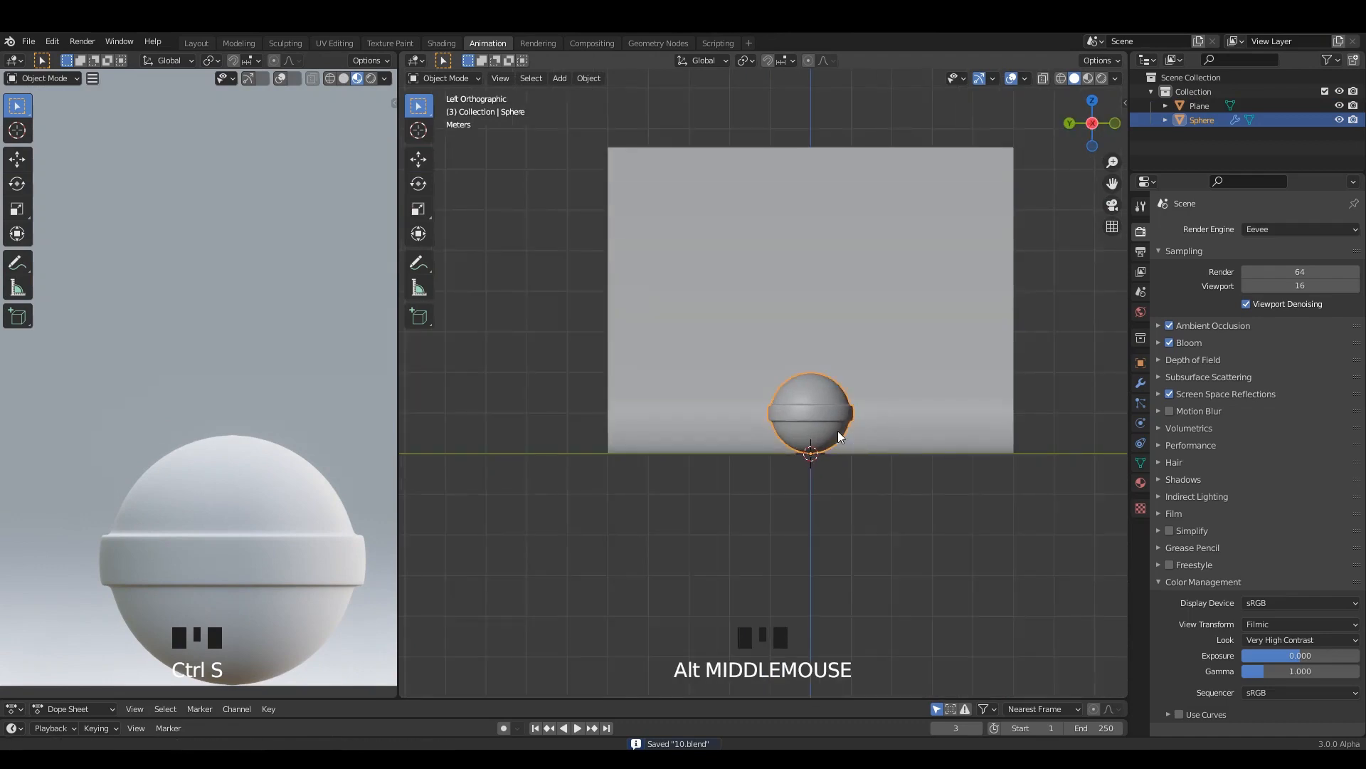
key(s)
click(863, 454)
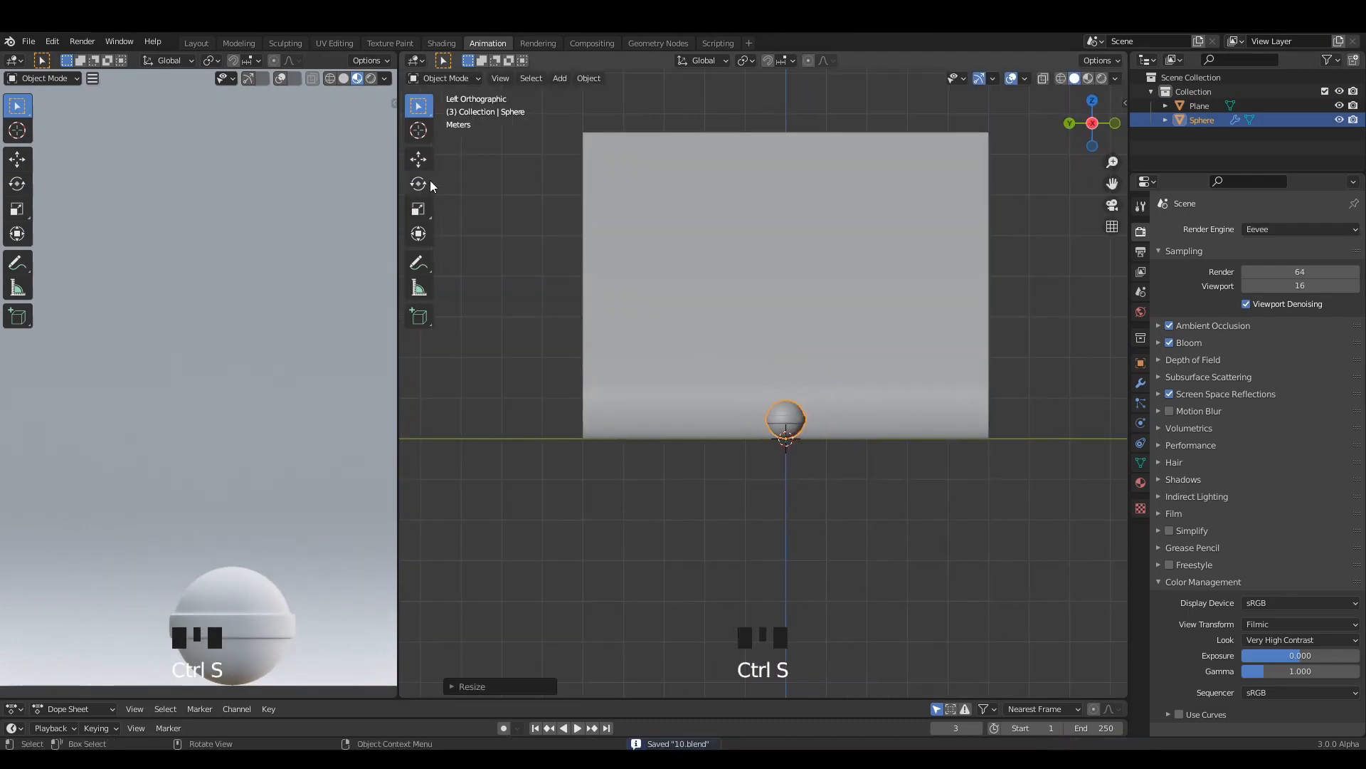
Raise the candy head about 3 m above the floor along Z and save the file
click(419, 159)
drag(782, 426, 721, 306)
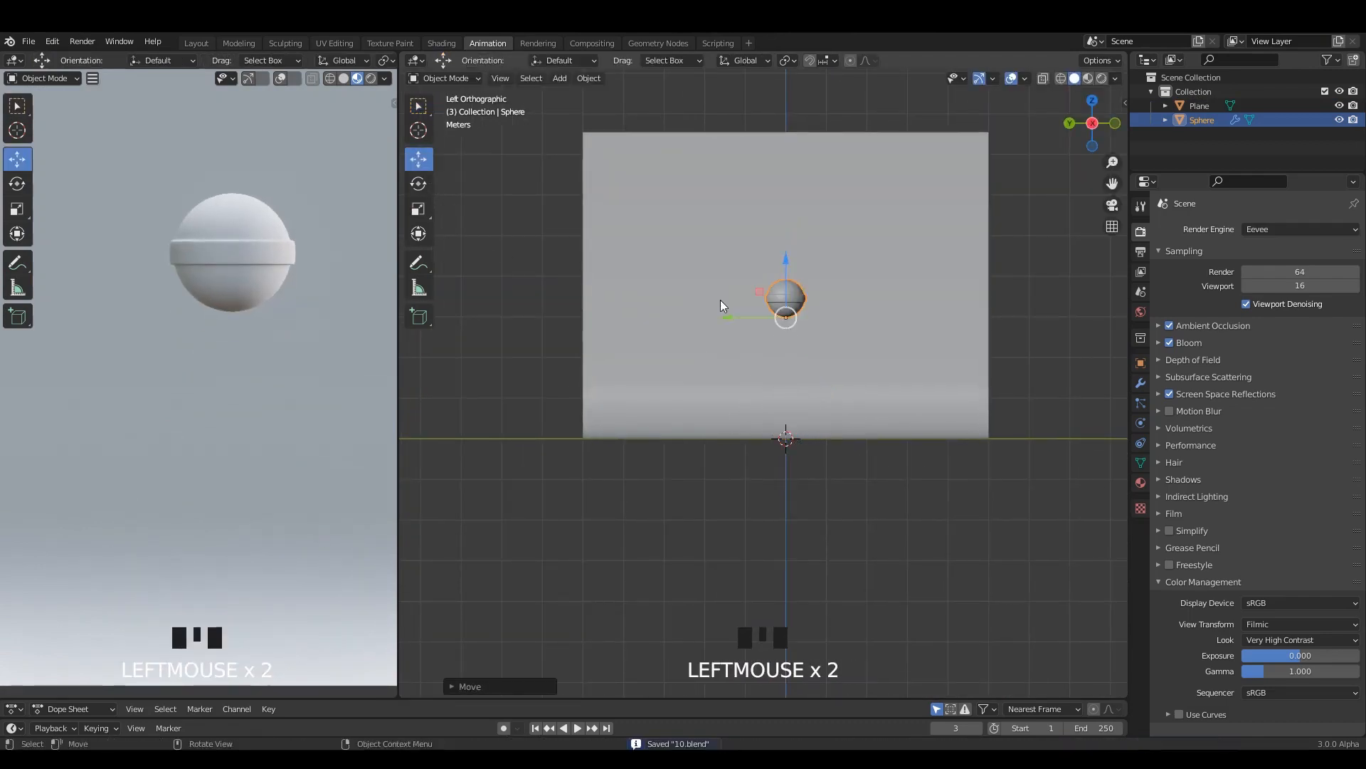
alt+middle_drag(721, 306, 759, 400)
scroll(789, 397, up, 2)
key(ctrl+s)
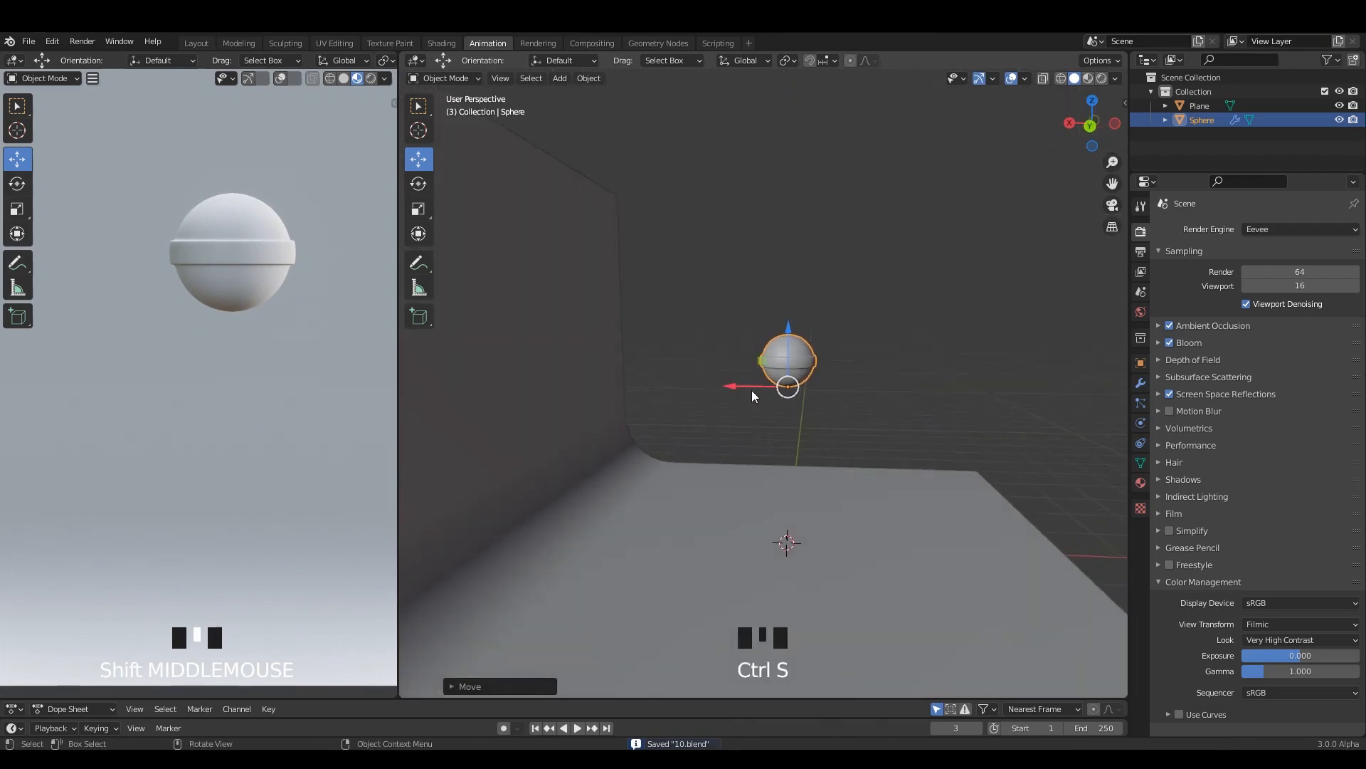
drag(752, 391, 709, 391)
Show the preview viewport in Rendered shading, set the render engine to Cycles and save the file
alt+middle_drag(846, 407, 765, 444)
scroll(808, 395, up, 4)
click(371, 79)
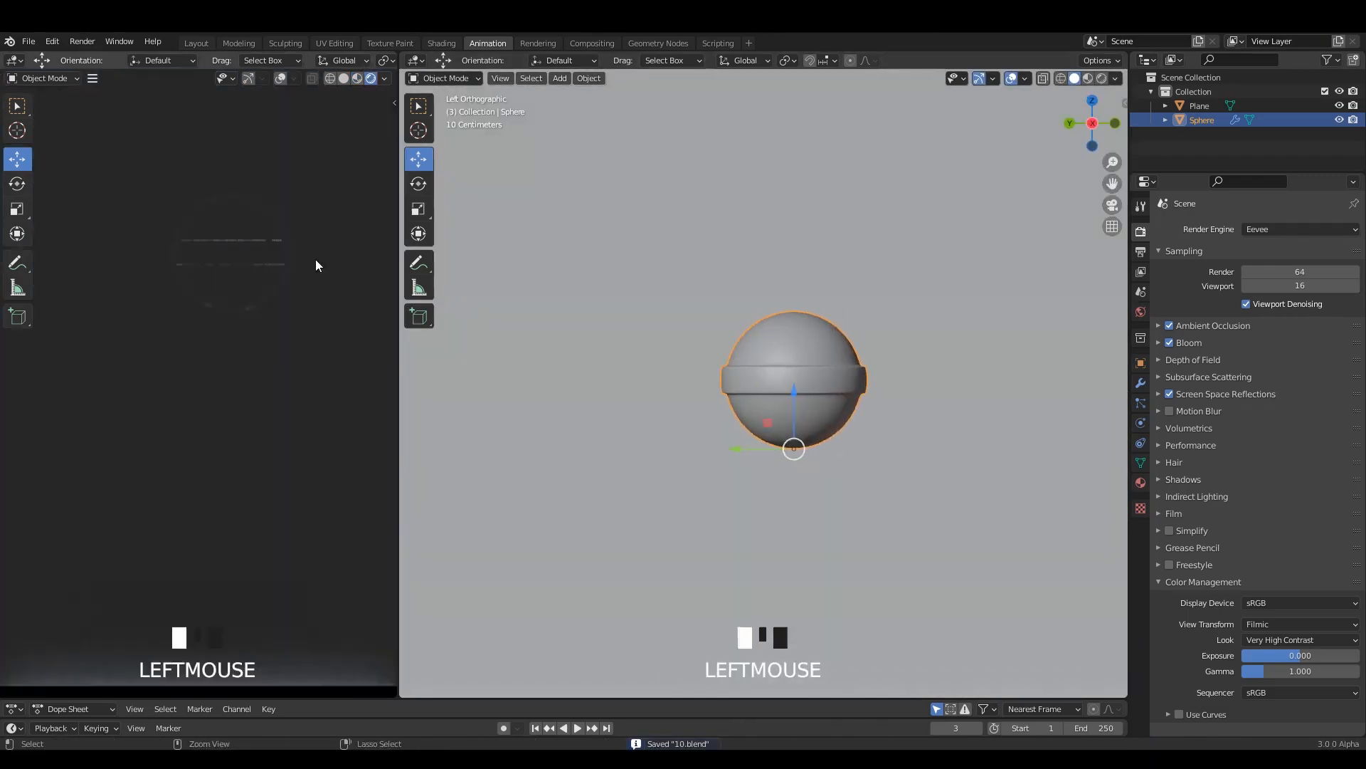
click(1256, 236)
click(1257, 279)
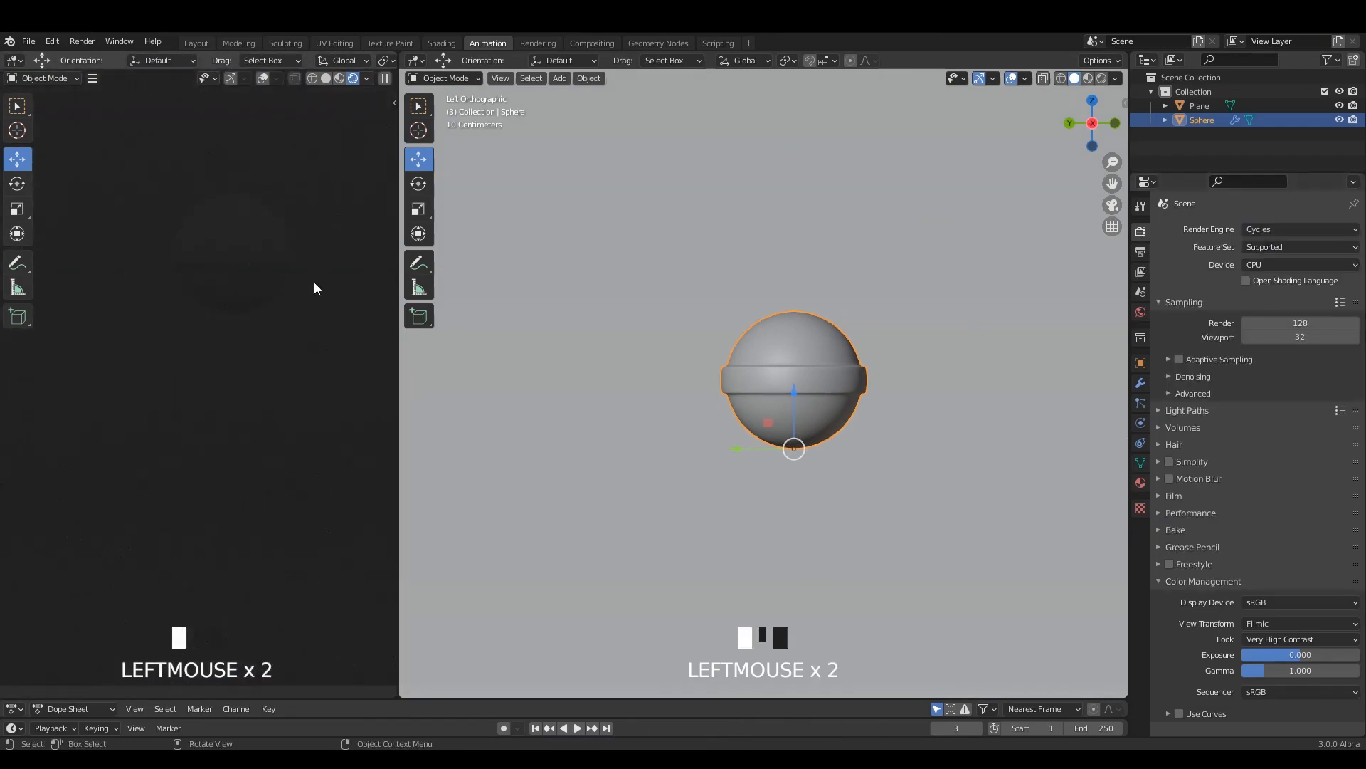
key(ctrl+s)
Select the backdrop and return the preview viewport to Material Preview shading
click(445, 78)
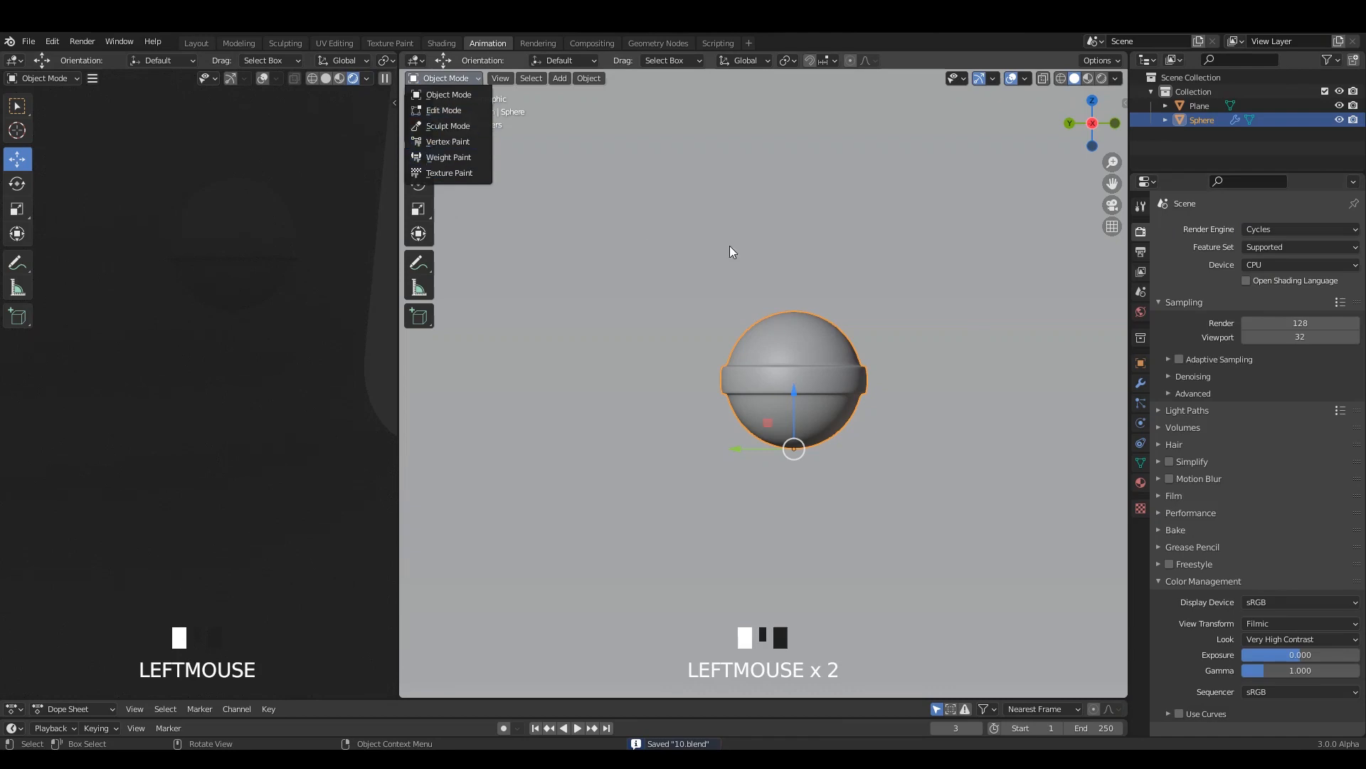
click(768, 293)
click(340, 79)
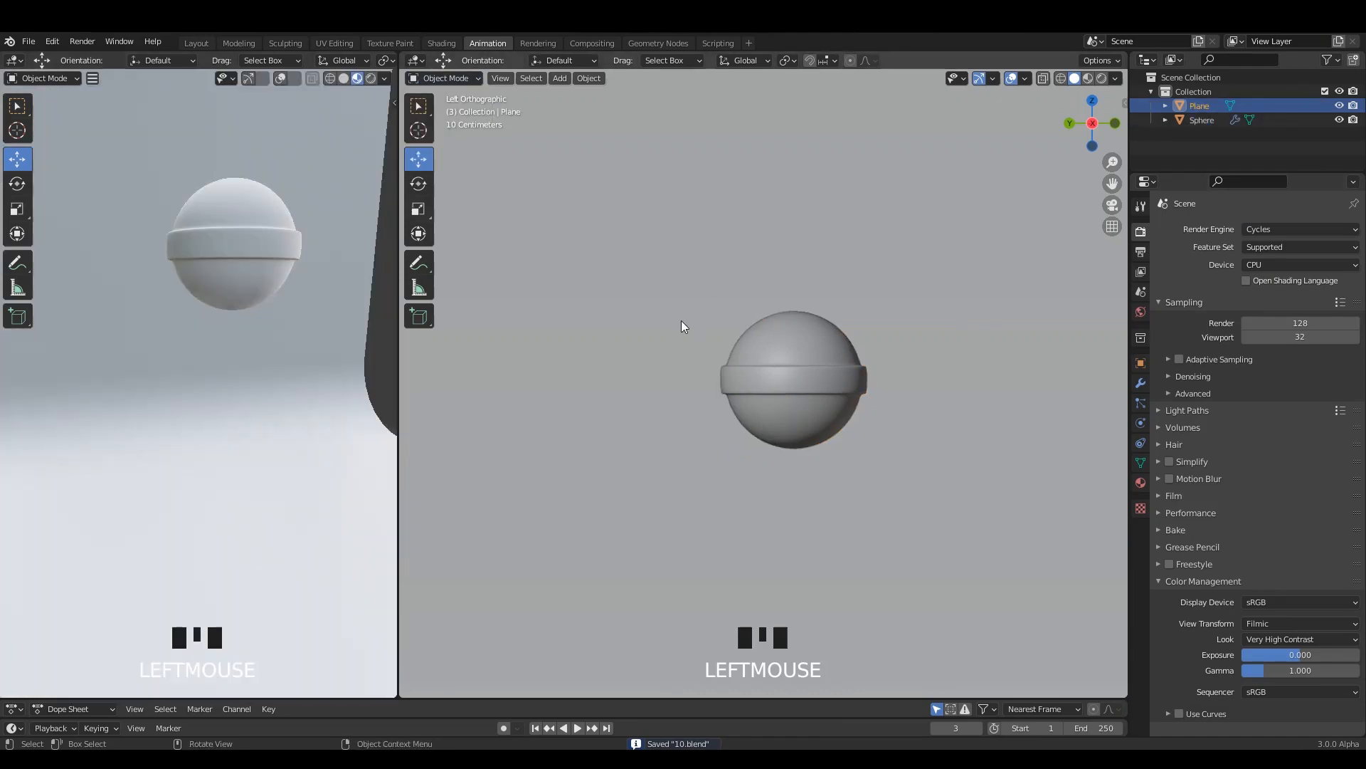
Add a mesh cylinder for the lollipop stick and scale it down until it is thin
alt+middle_drag(681, 320, 819, 359)
scroll(791, 333, down, 1)
key(shift+a)
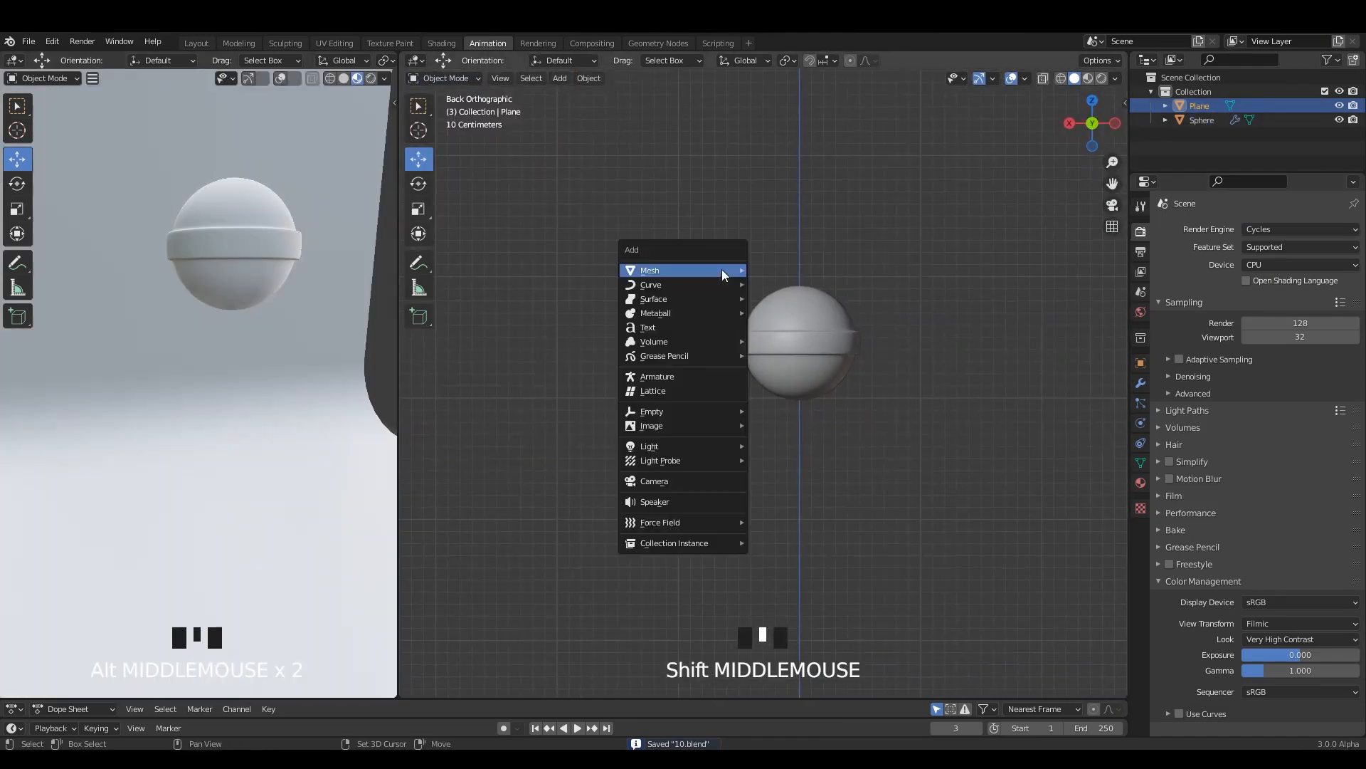
mouse_move(722, 270)
click(786, 341)
scroll(807, 416, down, 3)
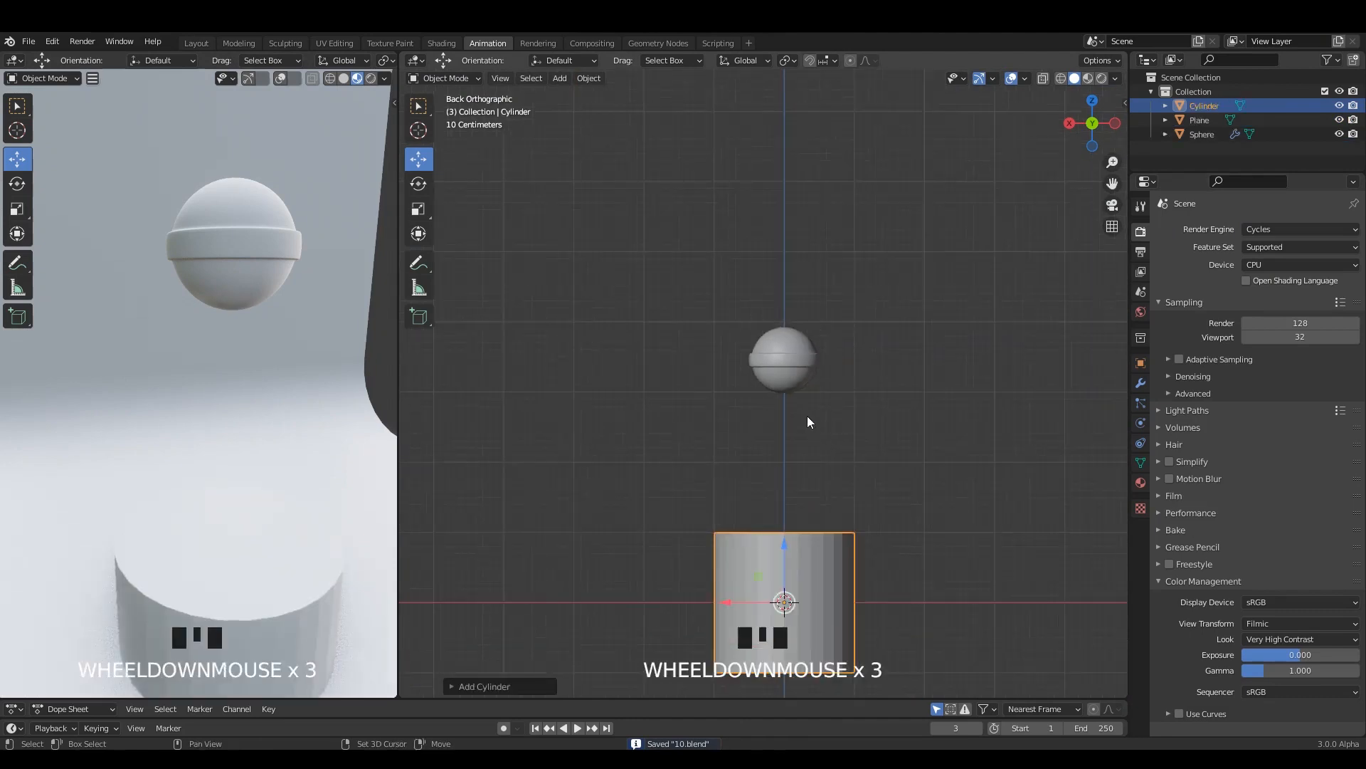
shift+middle_drag(807, 416, 787, 269)
key(s)
click(783, 462)
Stretch the cylinder along Z into a long stick and raise it up to the underside of the candy head
key(s)
key(z)
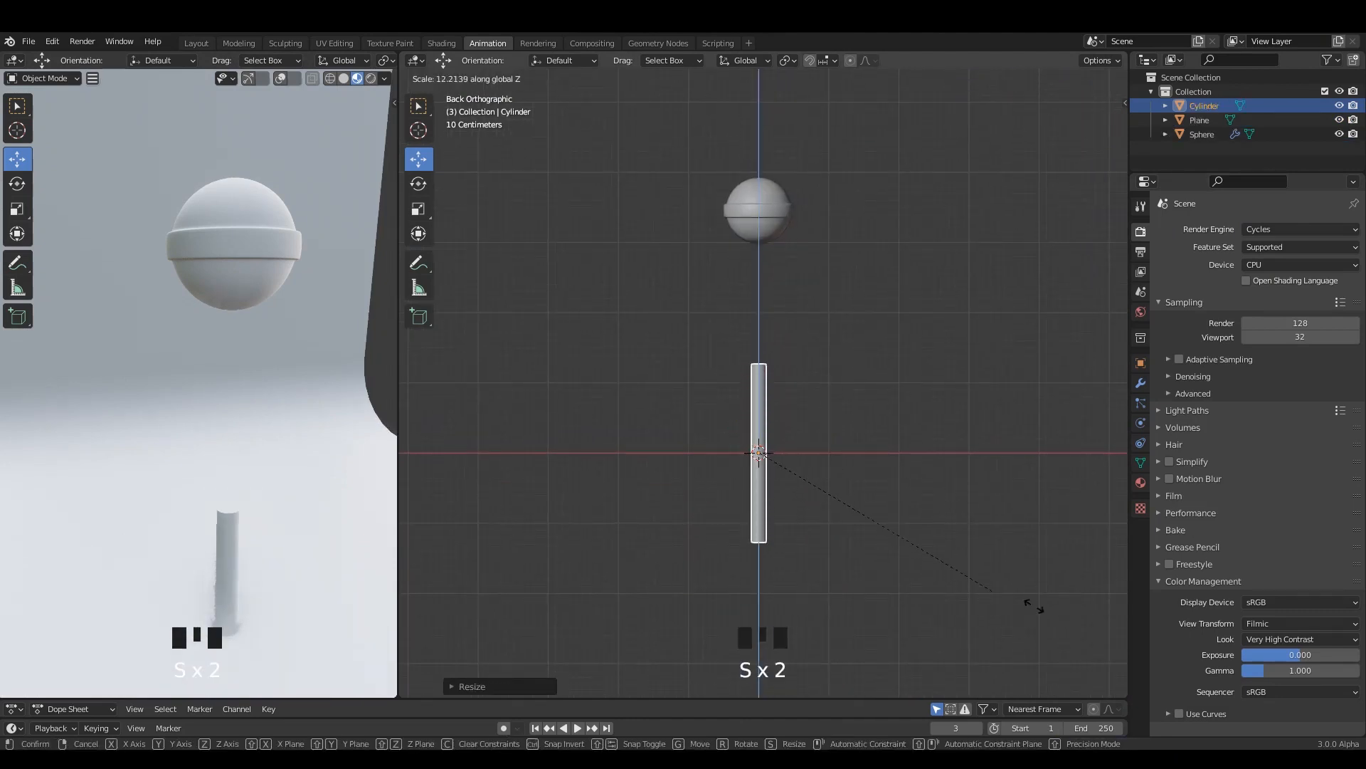
click(1076, 578)
drag(760, 413, 753, 299)
alt+middle_drag(854, 375, 830, 369)
scroll(908, 516, up, 2)
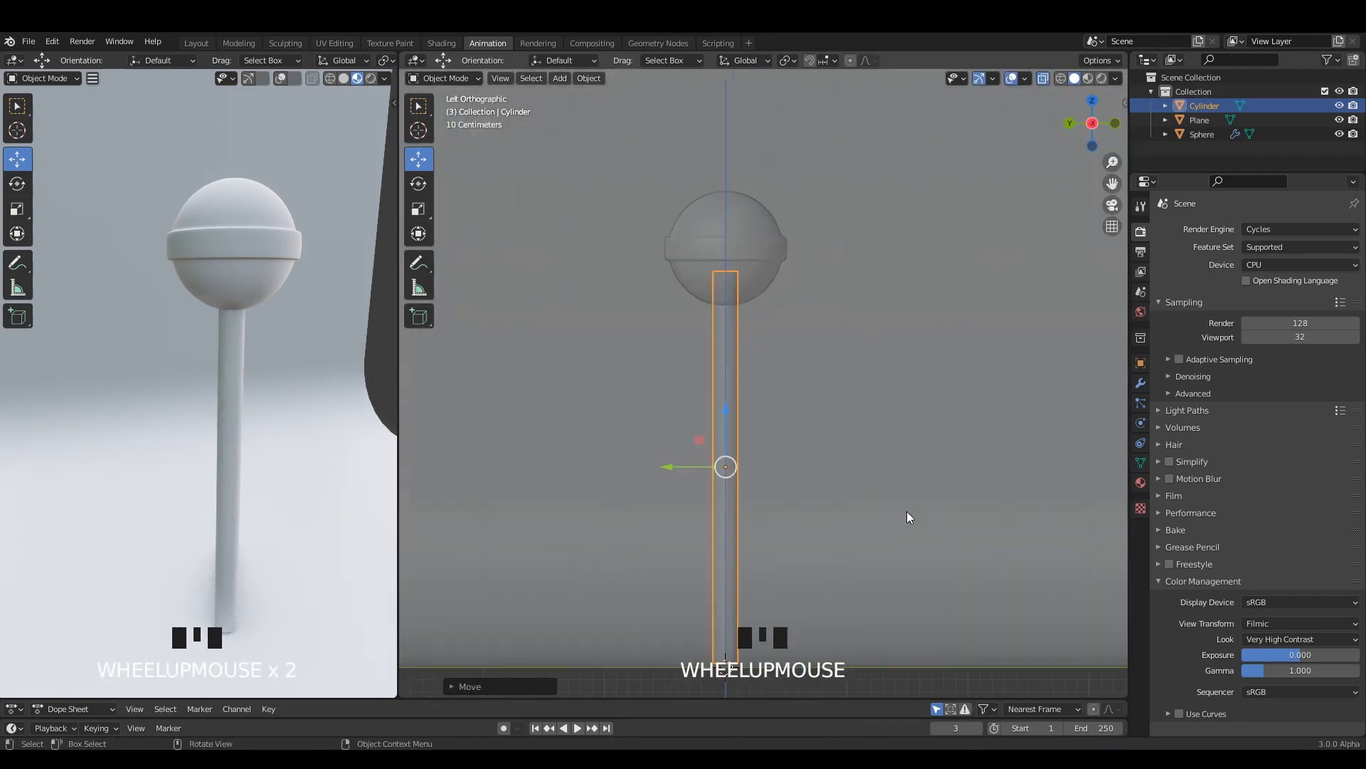
Scale the stick down to a thinner size and raise it so its top sits inside the candy head
key(s)
click(837, 469)
drag(738, 430, 766, 389)
key(ctrl+z)
scroll(731, 405, up, 2)
drag(708, 442, 740, 347)
Lengthen the thin stick along Z until it reaches farther below and deeper into the candy head
shift+middle_drag(939, 455, 940, 470)
key(s)
key(s)
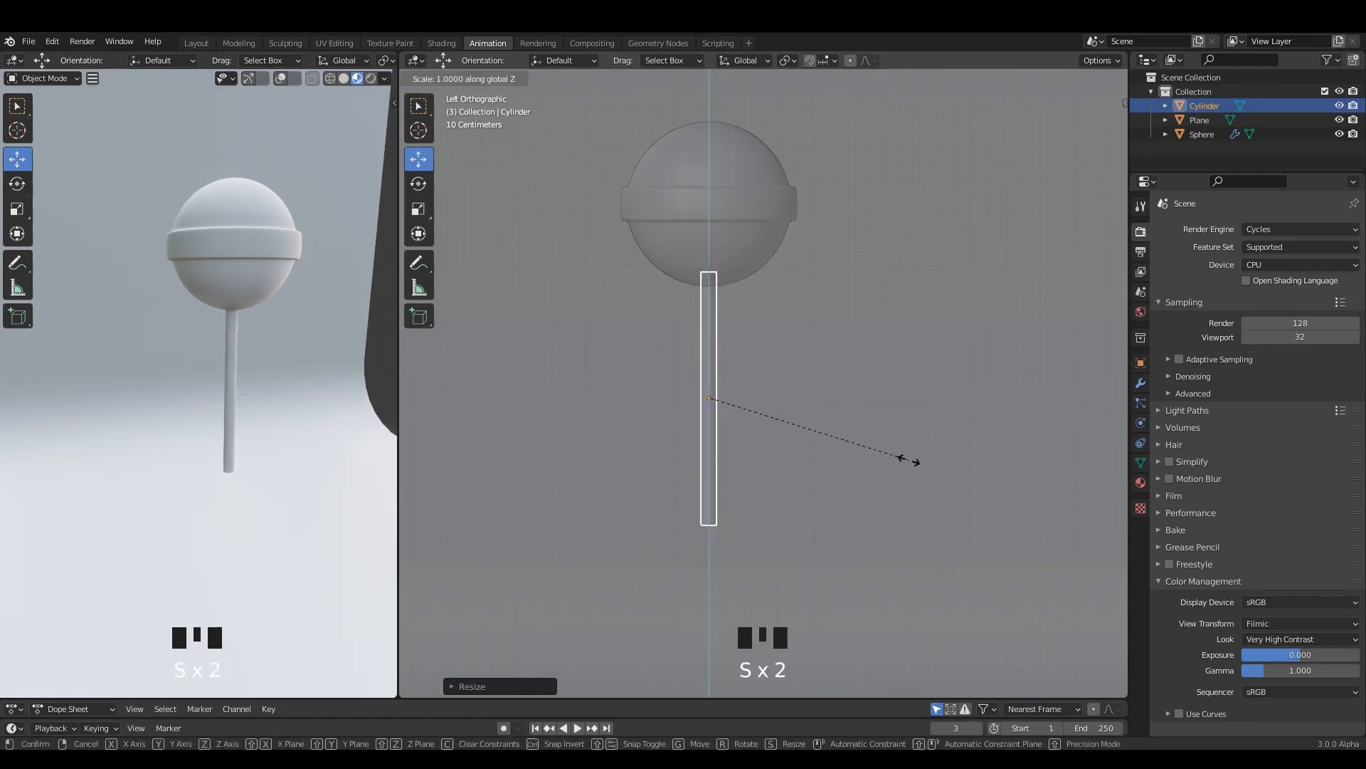
click(1007, 502)
shift+scroll(751, 385, down, 3)
key(s)
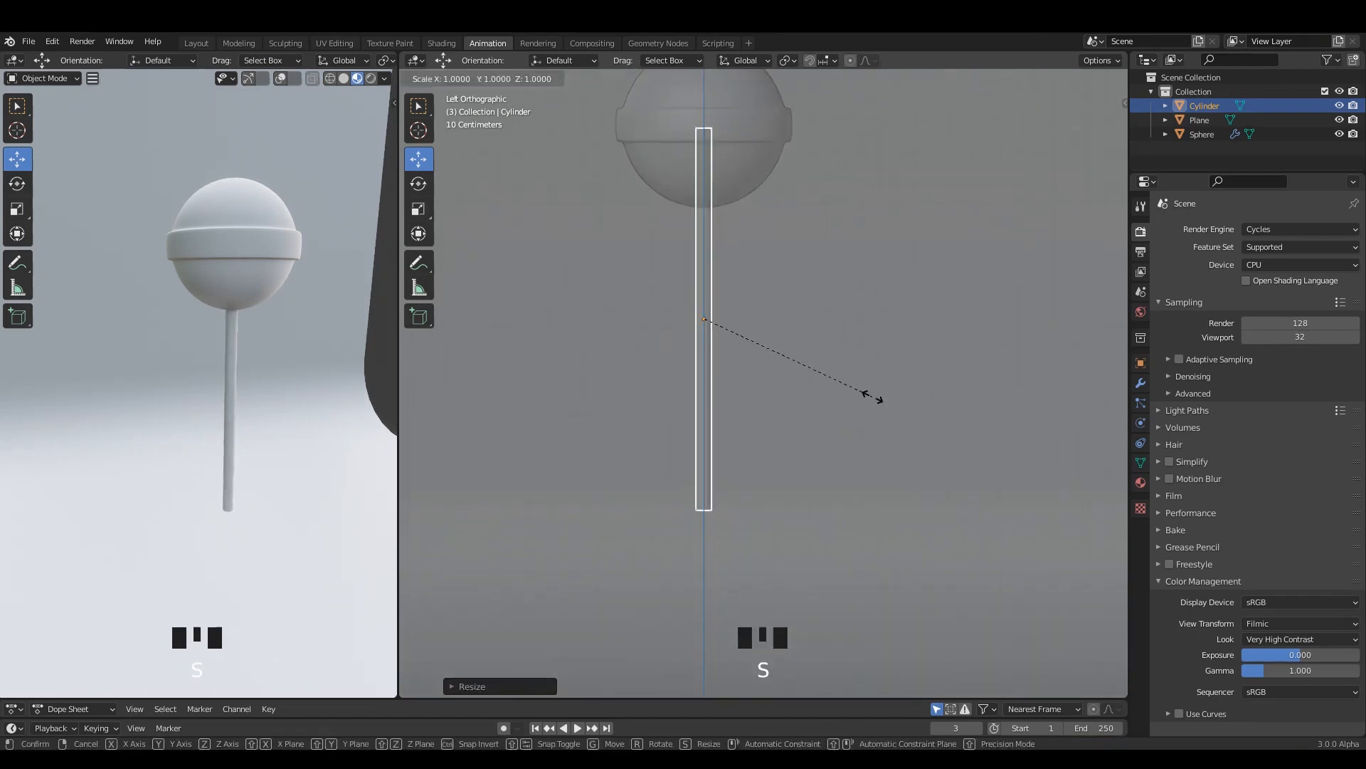
key(s)
click(918, 417)
scroll(840, 357, down, 2)
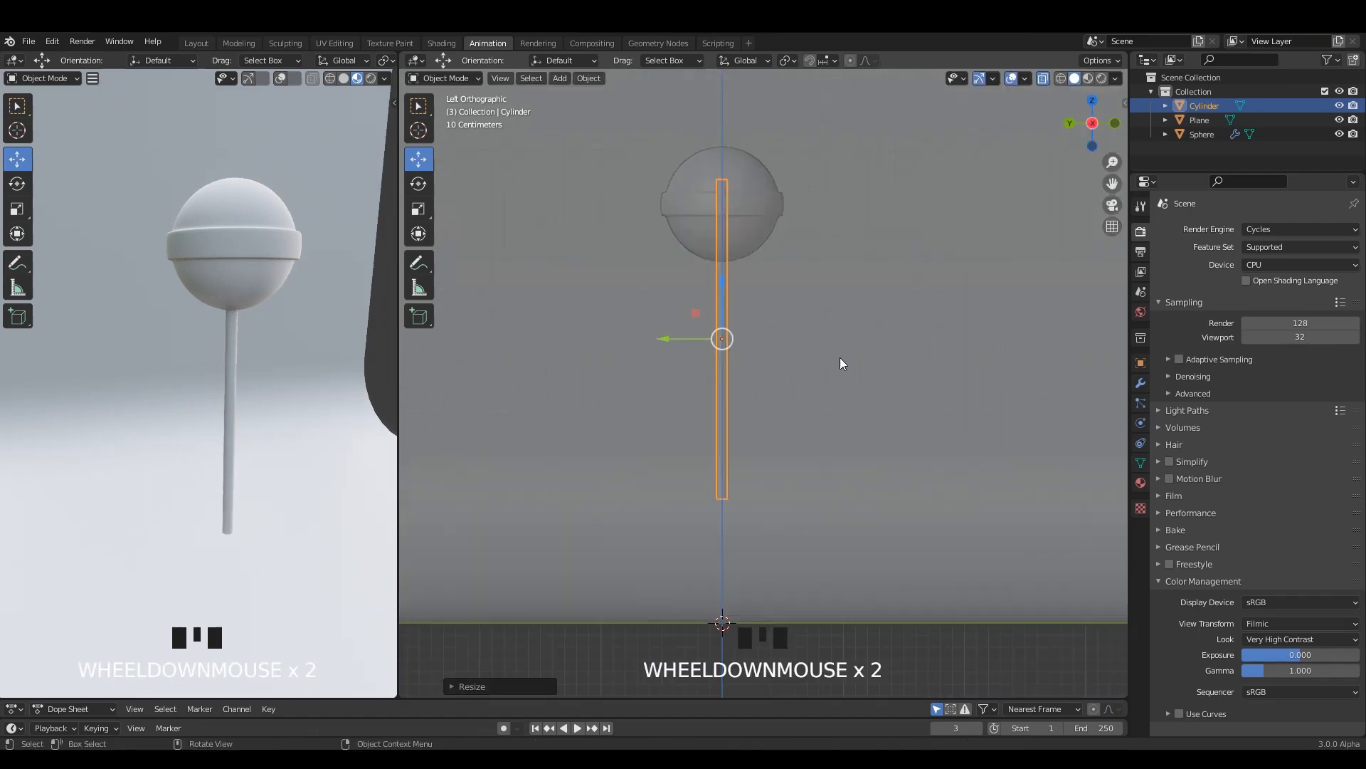
Lower the stick slightly along Z and fine-tune its length along Z
alt+middle_click(713, 343)
alt+middle_click(713, 343)
drag(726, 293, 726, 314)
alt+middle_drag(726, 314, 1003, 410)
key(s)
click(952, 348)
key(s)
key(z)
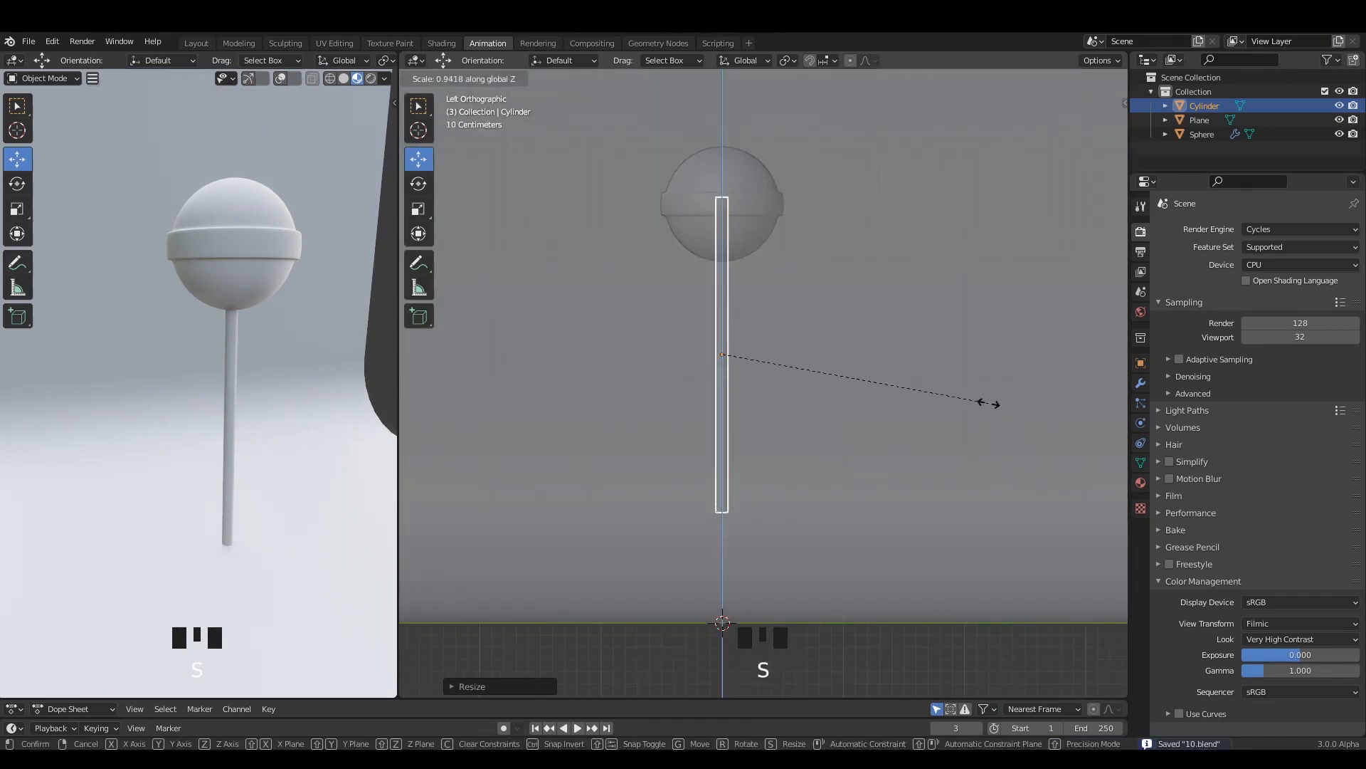
click(989, 403)
Deselect the stick, check the assembled lollipop from several angles and save the file
alt+middle_drag(777, 338, 807, 356)
click(902, 320)
middle_drag(902, 320, 786, 334)
scroll(780, 334, up, 2)
middle_drag(283, 365, 313, 363)
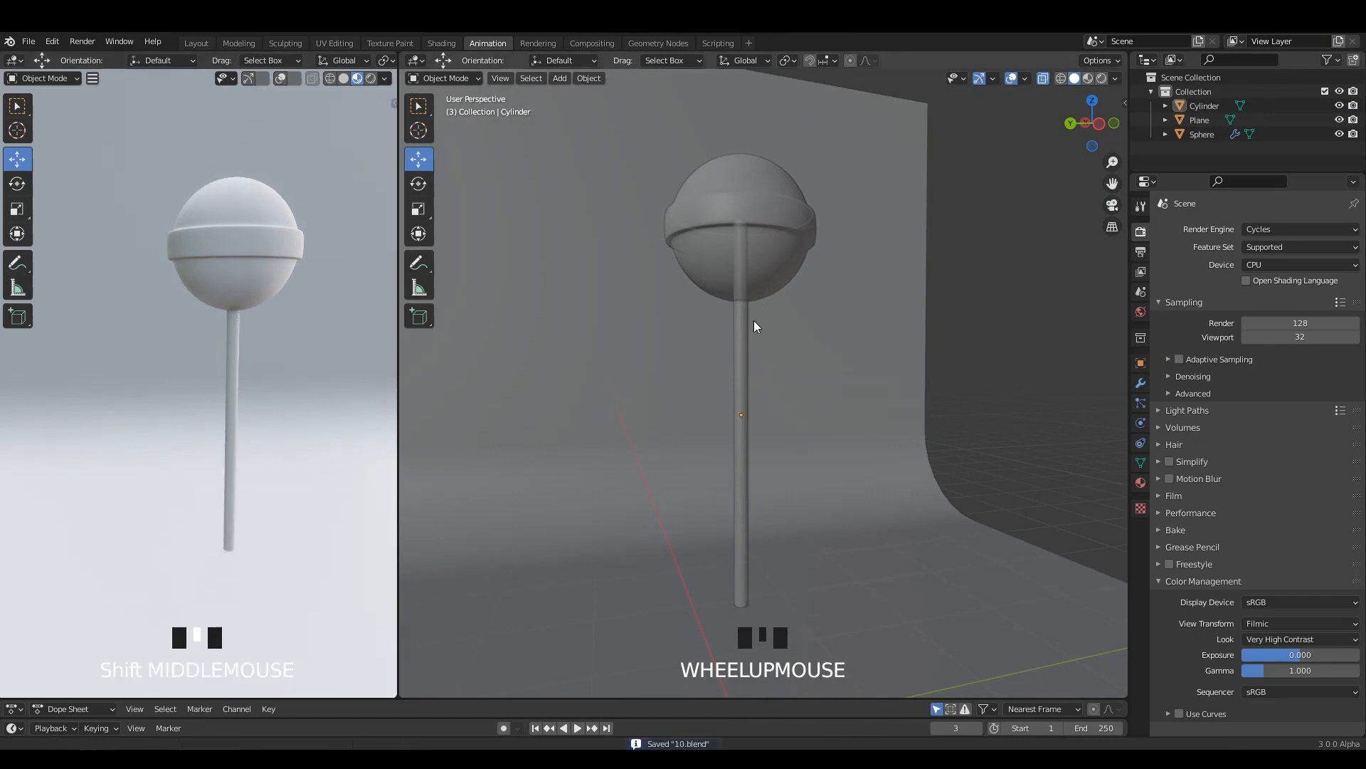
middle_drag(754, 322, 766, 277)
key(ctrl+s)
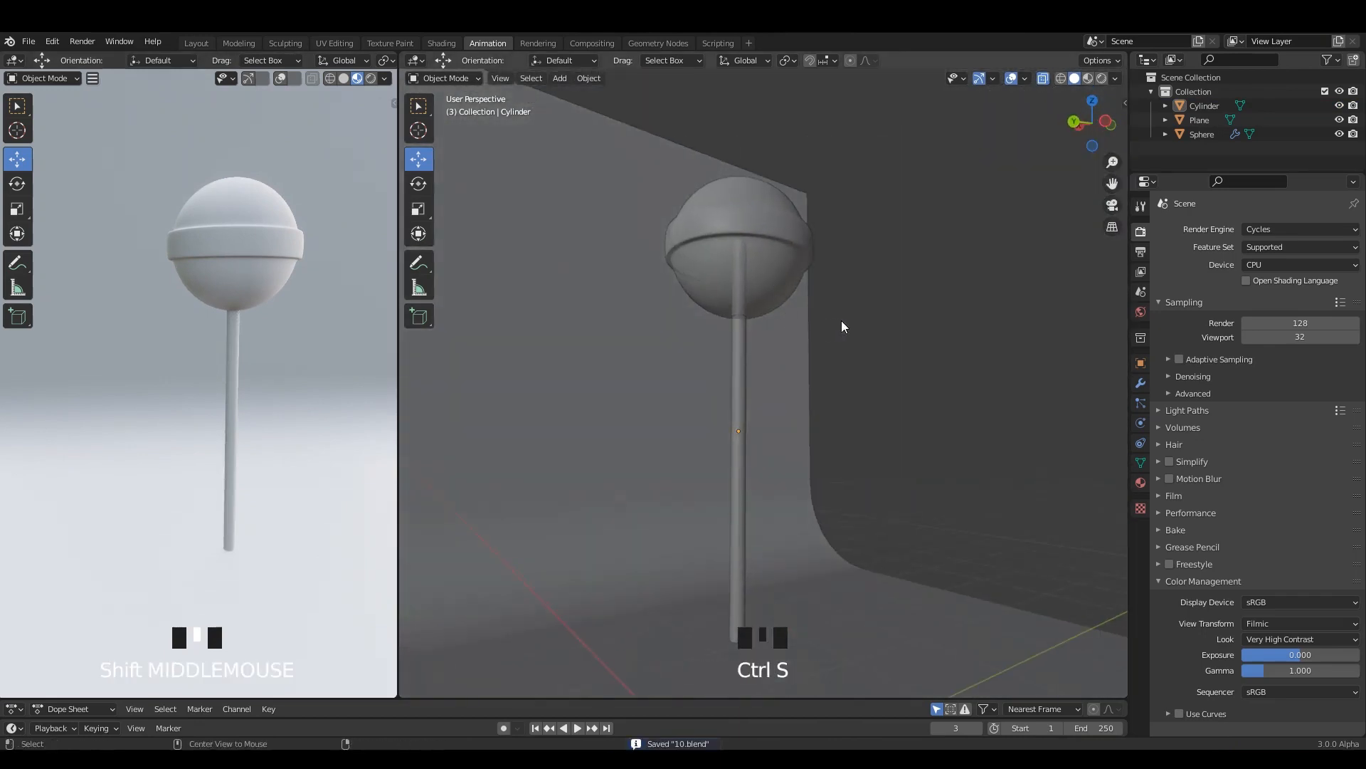
alt+middle_drag(841, 320, 740, 316)
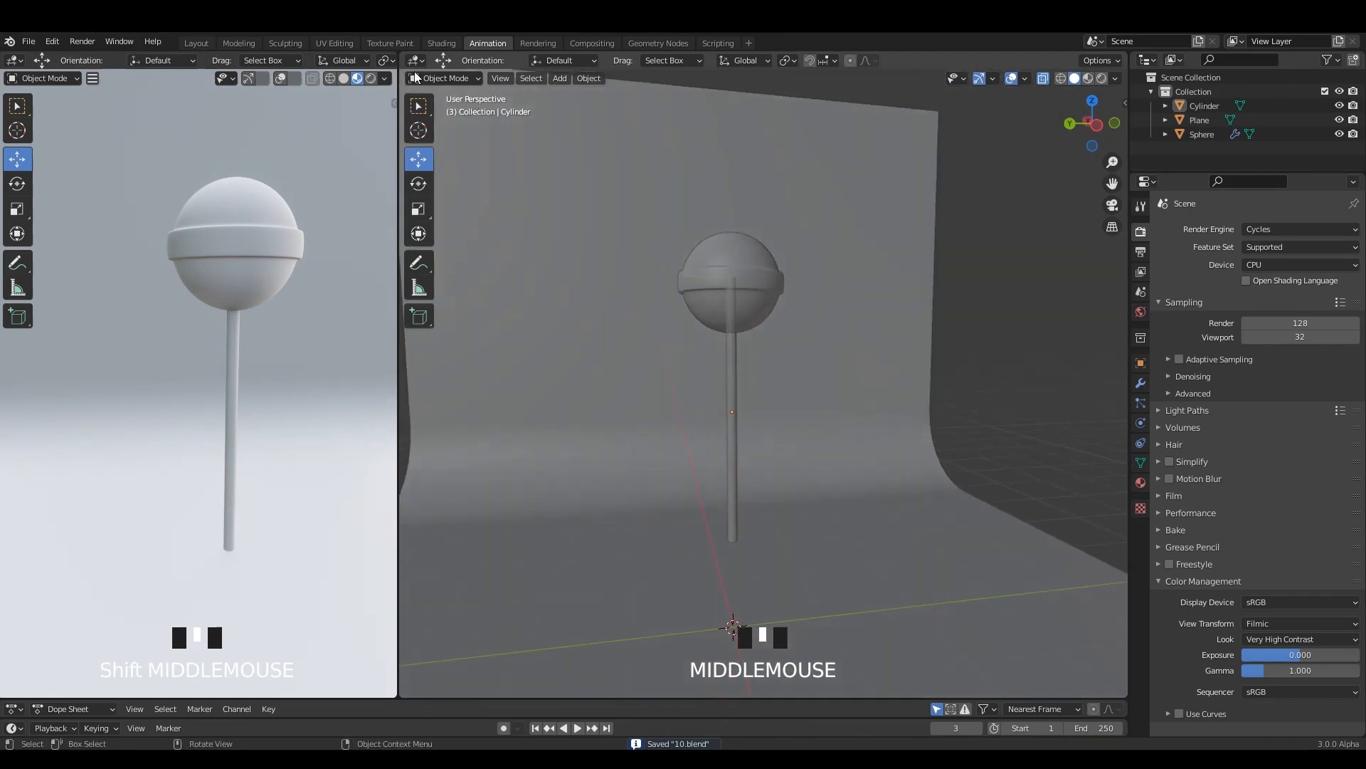
click(415, 60)
click(464, 195)
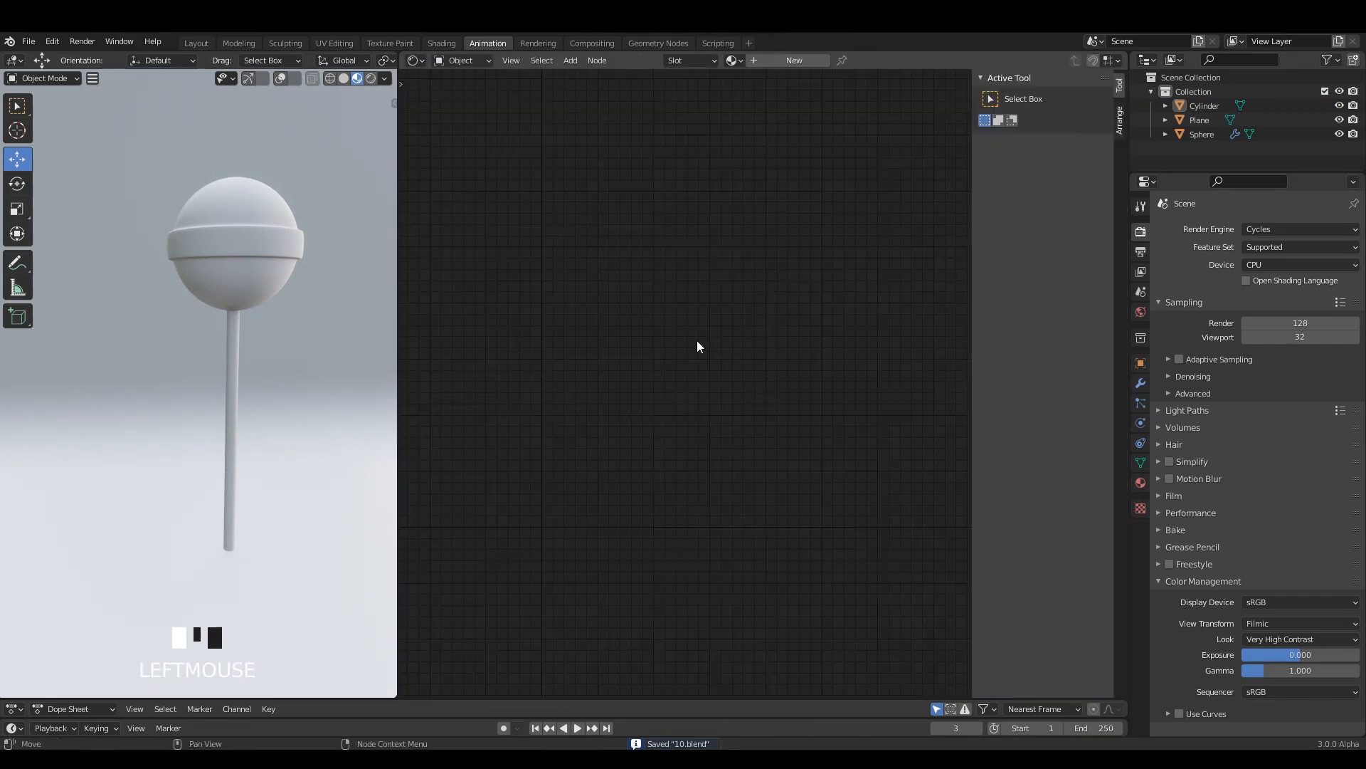
key(n)
middle_drag(227, 319, 314, 328)
key(ctrl+s)
click(415, 61)
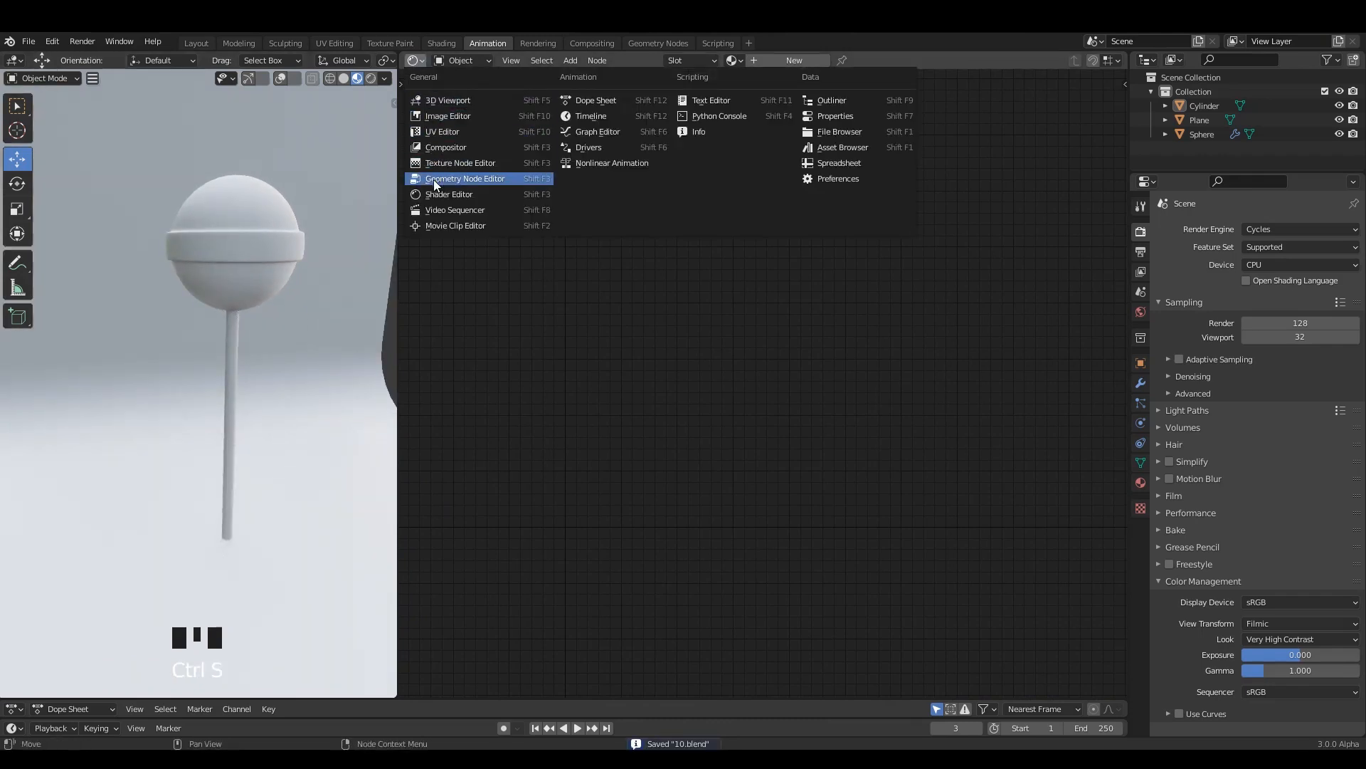
click(439, 195)
click(415, 62)
click(445, 100)
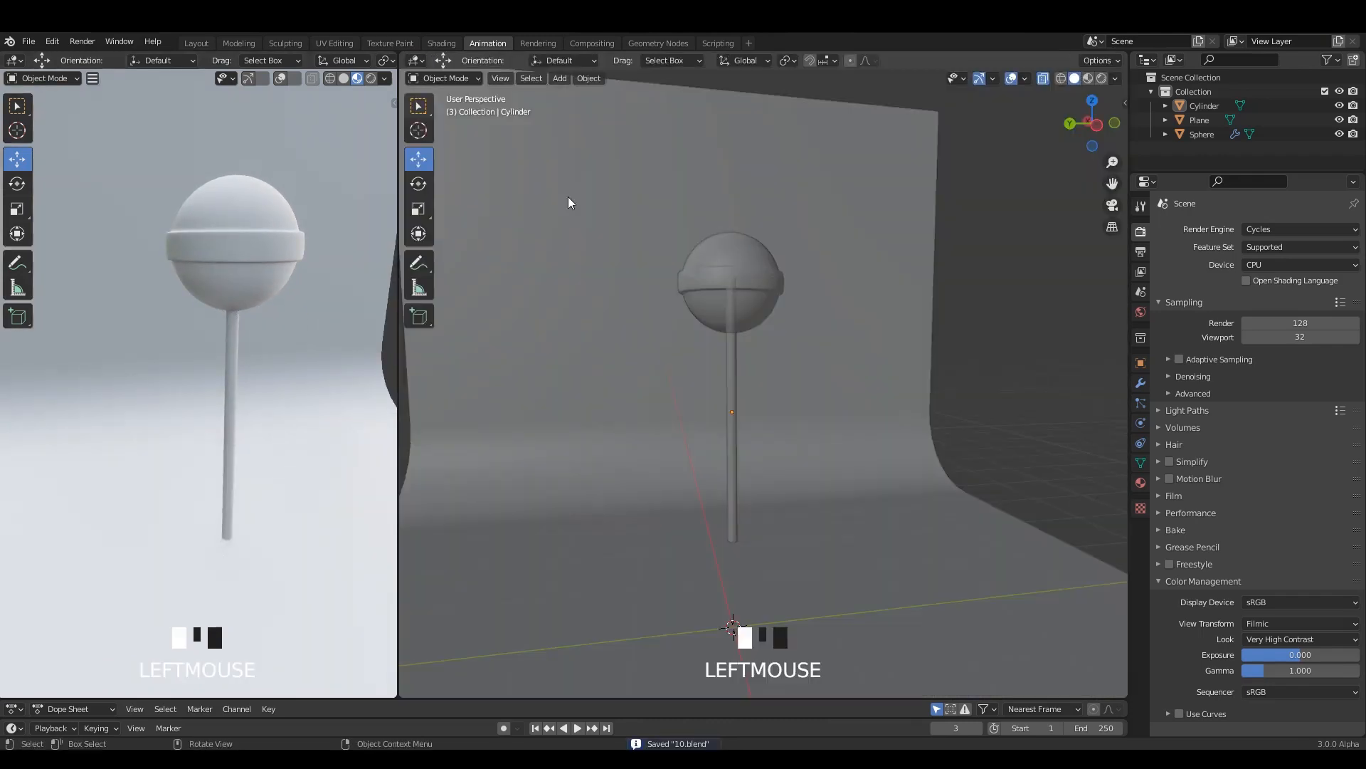
Set the Cycles device to GPU Compute, enable adaptive sampling plus OpenImageDenoise render and automatic viewport denoising, and save the file
alt+middle_drag(882, 306, 945, 302)
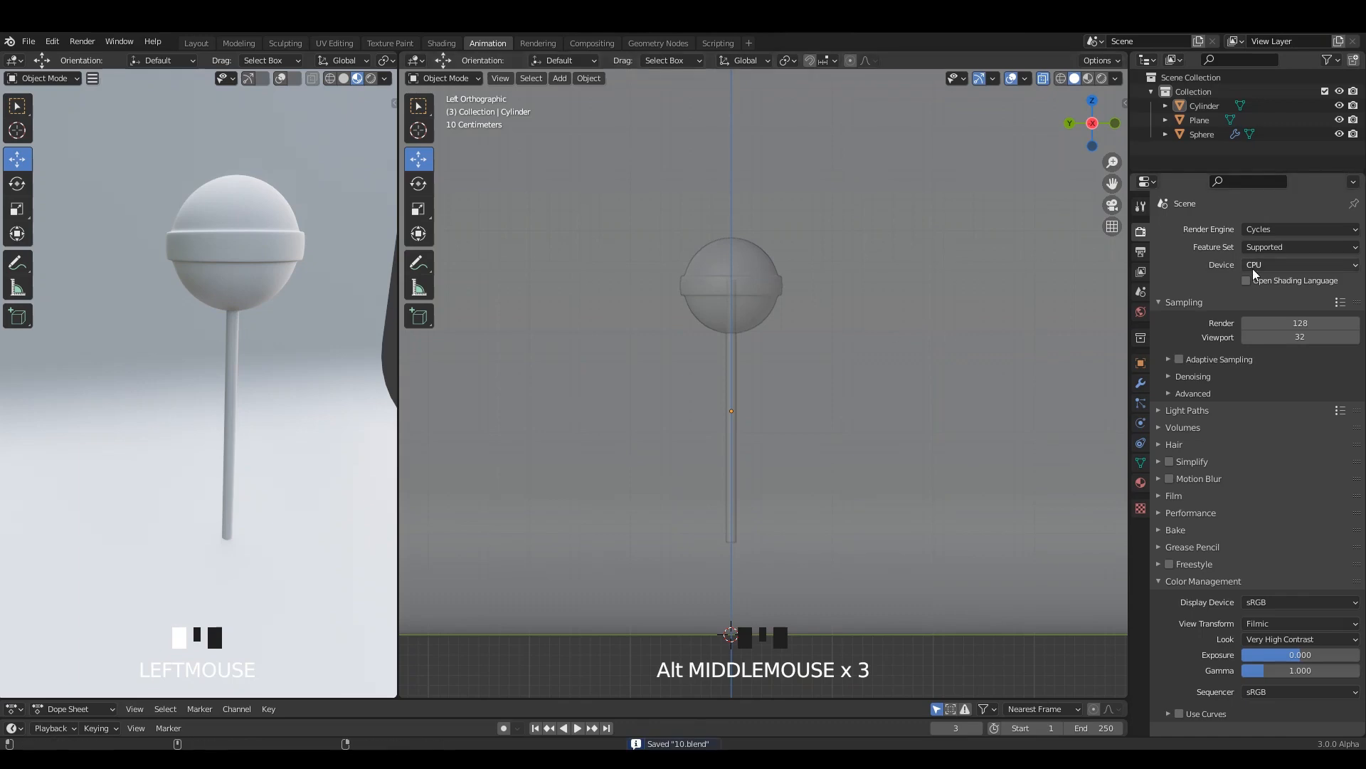
click(1268, 296)
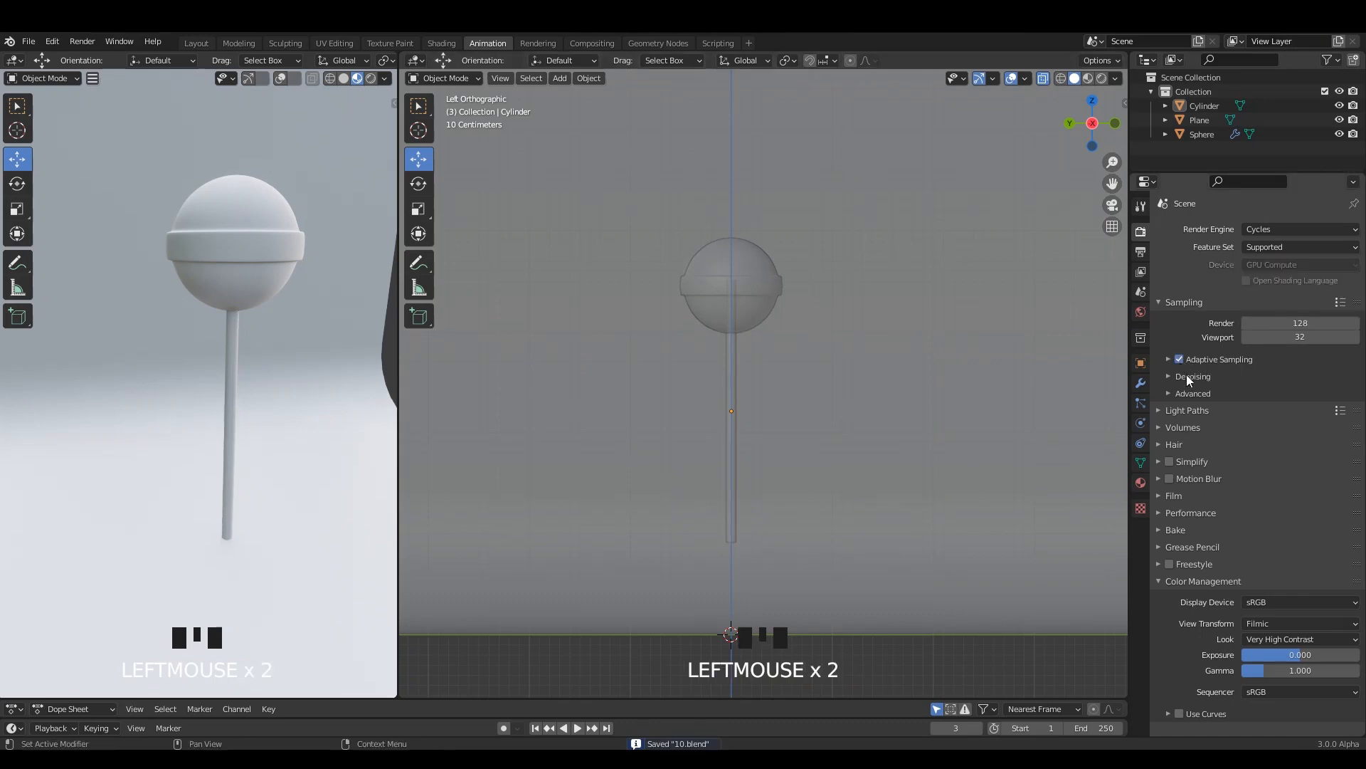
click(1185, 374)
click(1246, 397)
mouse_move(809, 360)
shift+middle_down()
mouse_move(787, 329)
mouse_move(829, 356)
shift+middle_up()
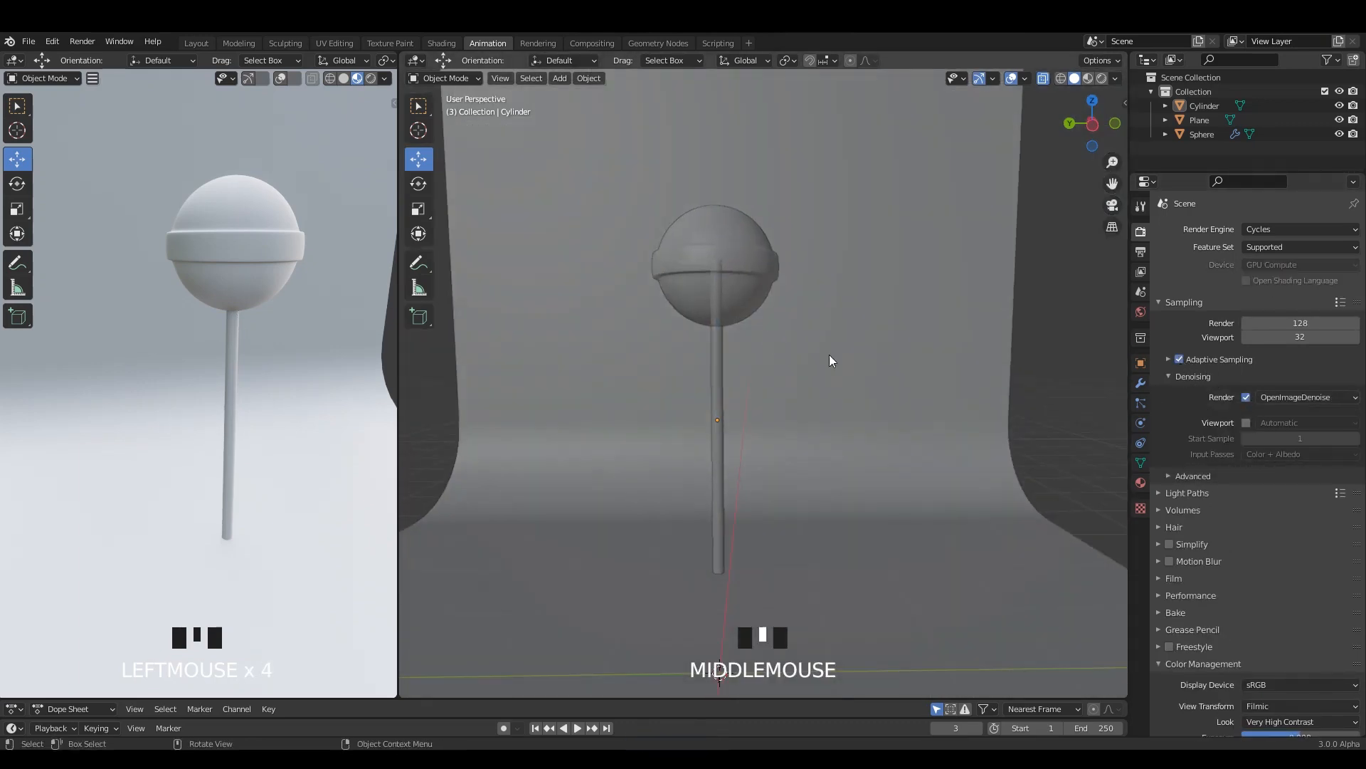
click(1245, 424)
alt+middle_drag(733, 297, 647, 284)
key(ctrl+s)
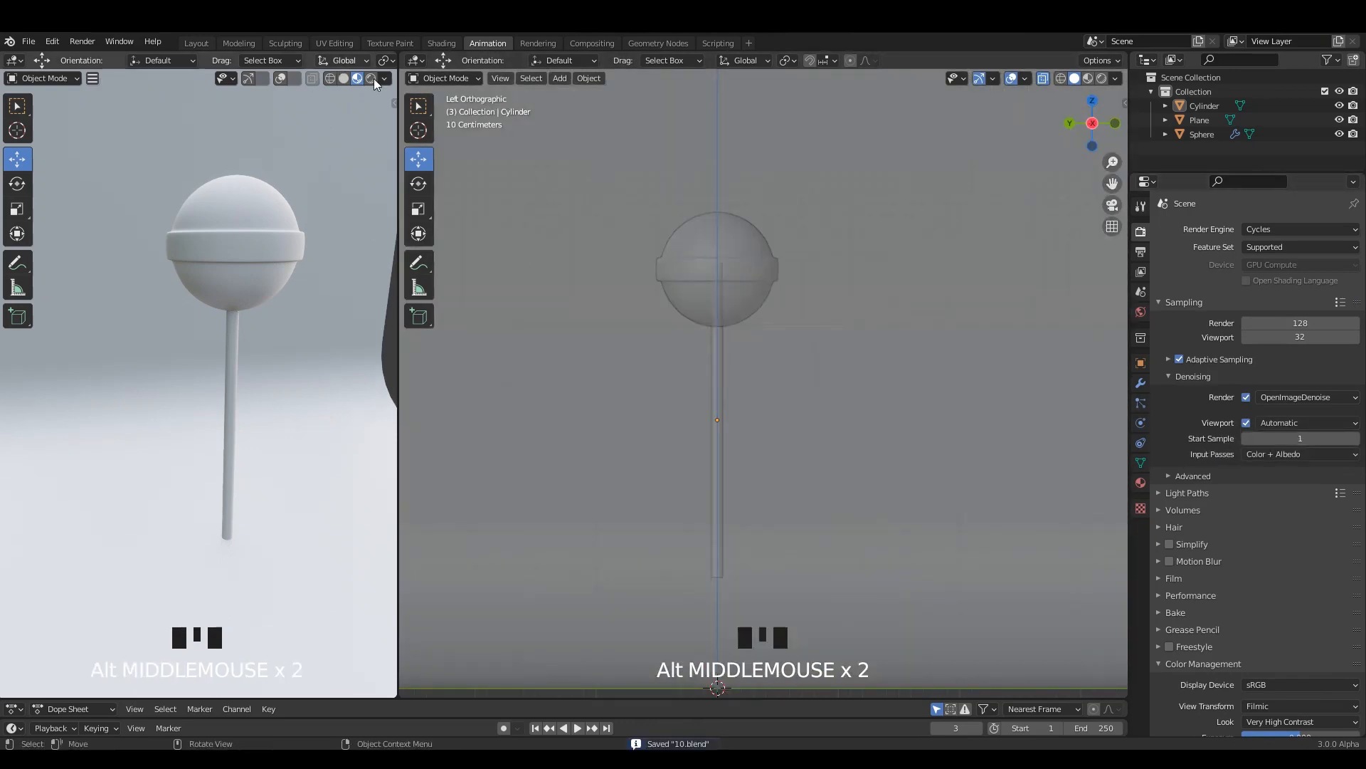
Preview the scene in rendered shading and assign the image "images (1).jpeg" as the world's environment texture
click(370, 78)
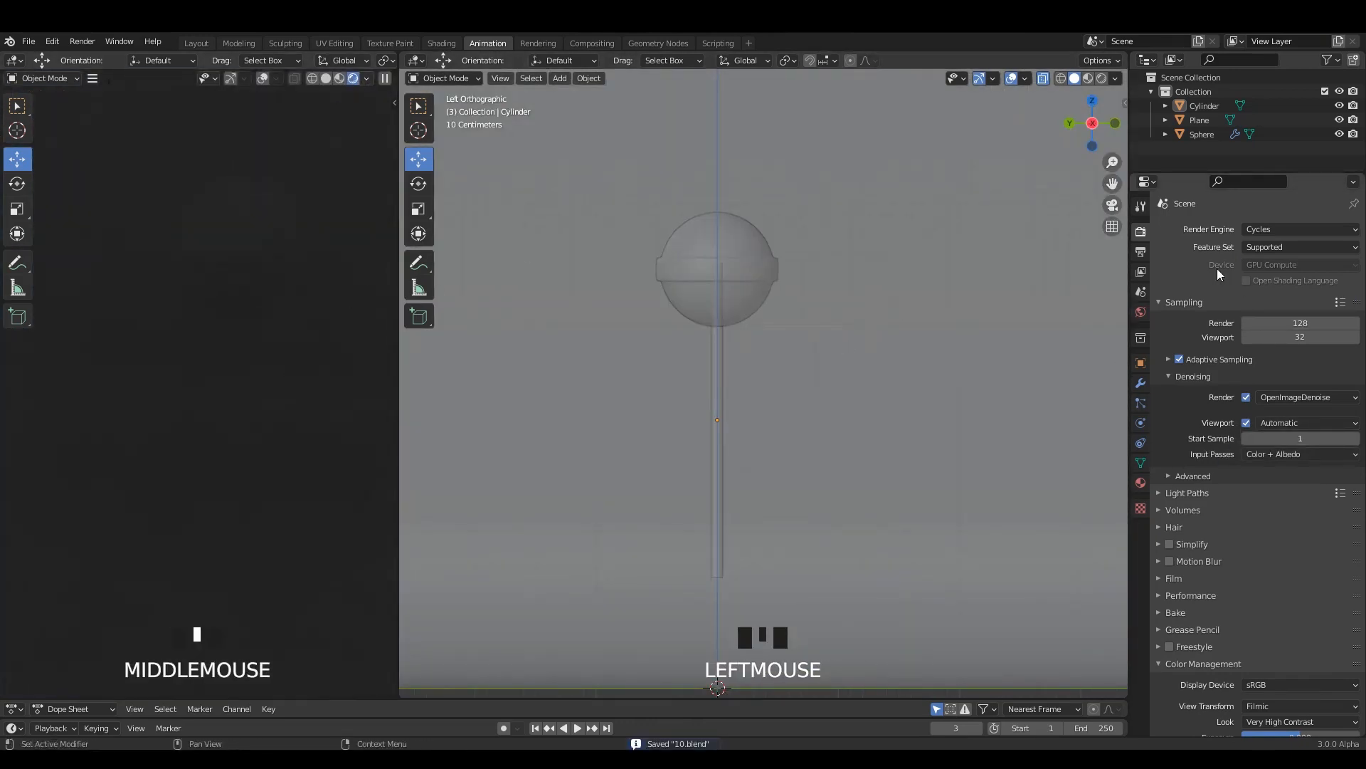
click(1141, 310)
click(1242, 315)
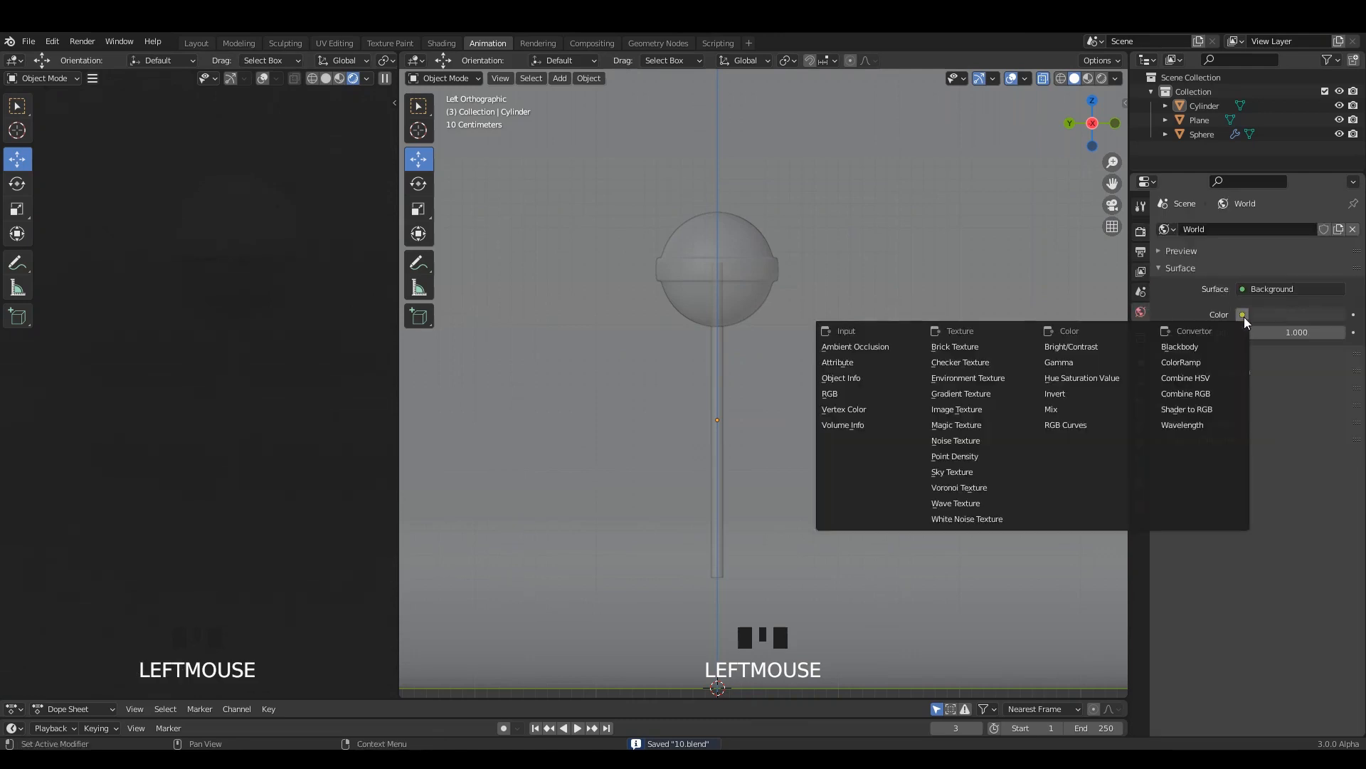
click(974, 377)
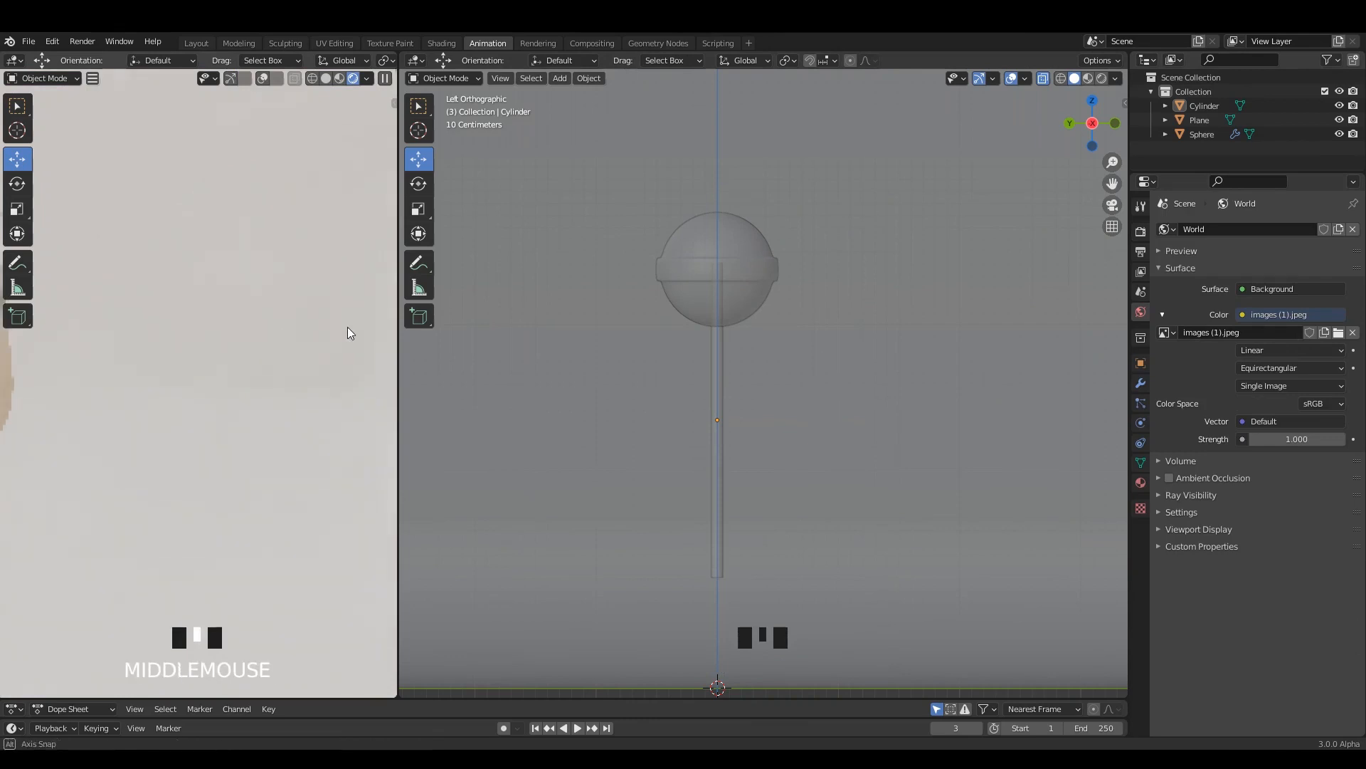
middle_drag(348, 332, 2, 327)
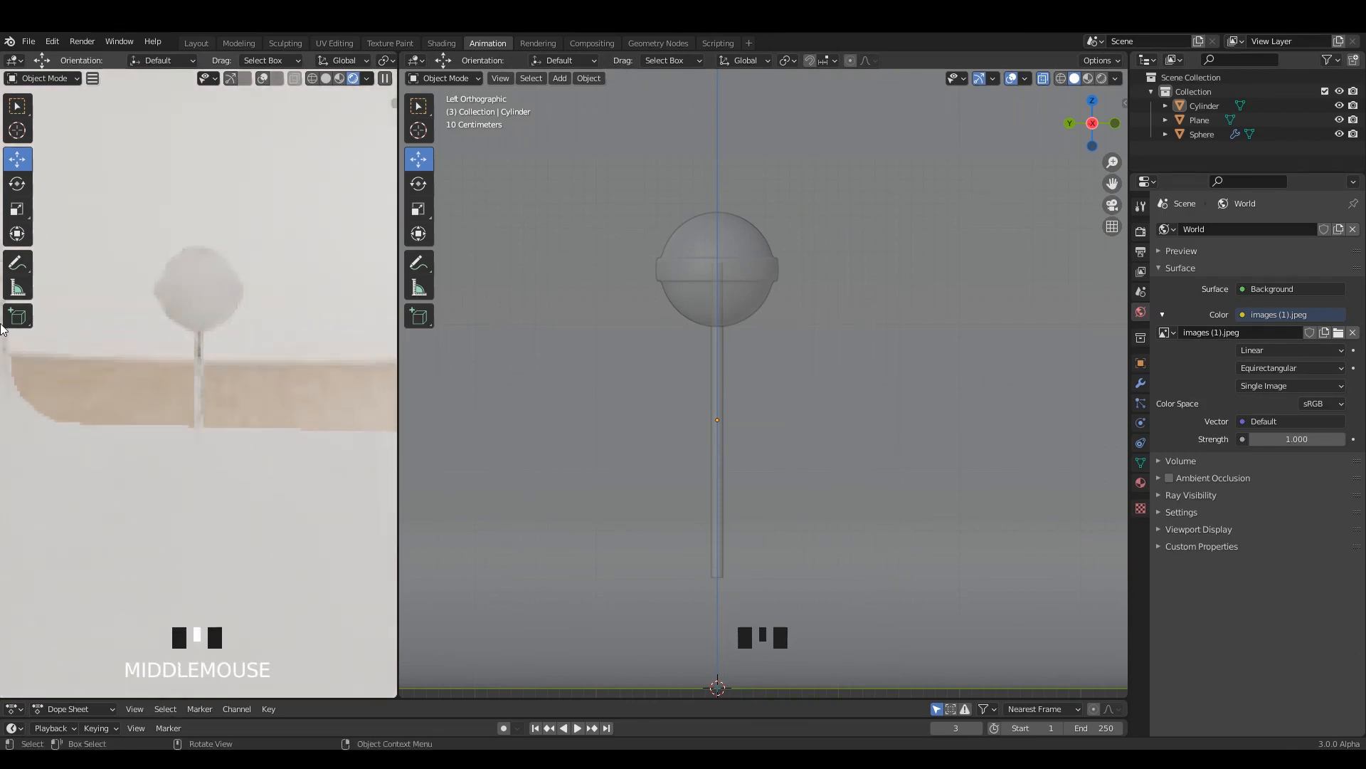
middle_drag(207, 367, 162, 355)
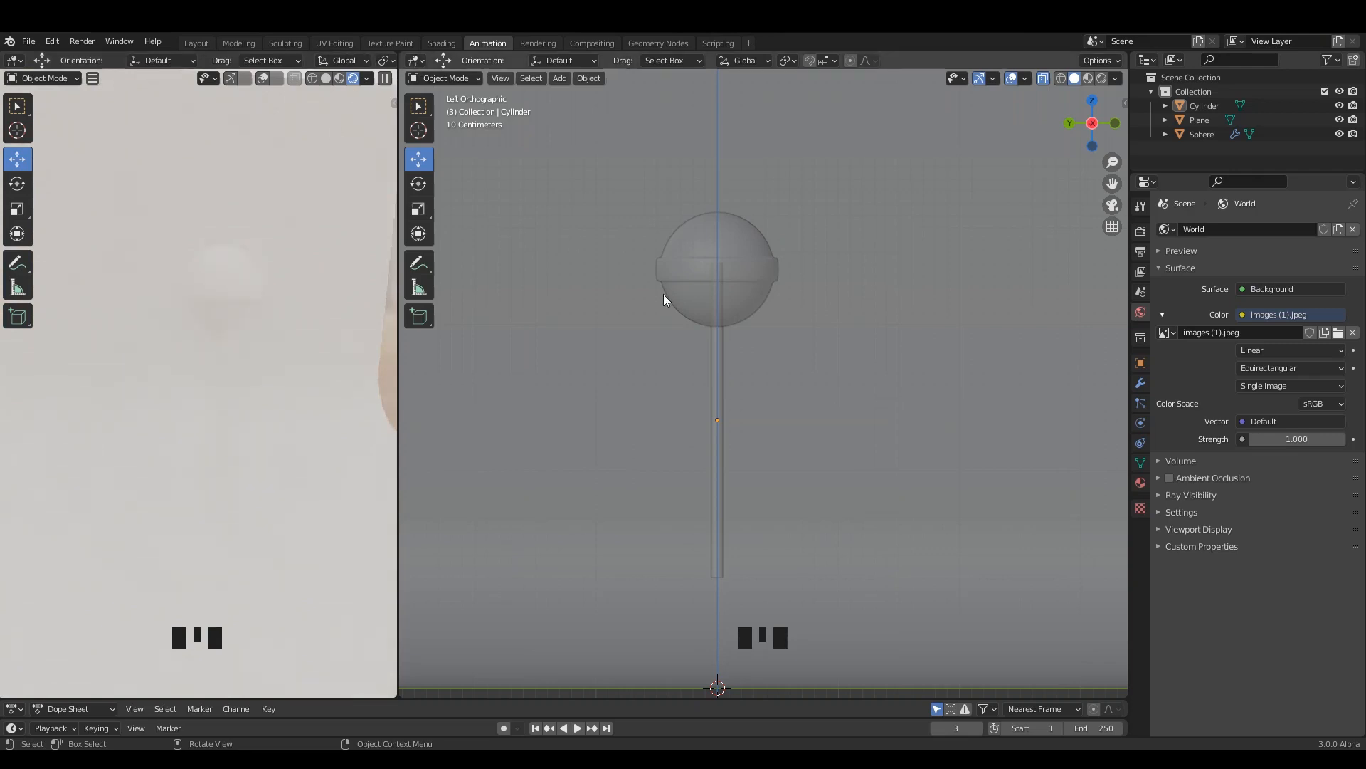
middle_drag(189, 285, 224, 302)
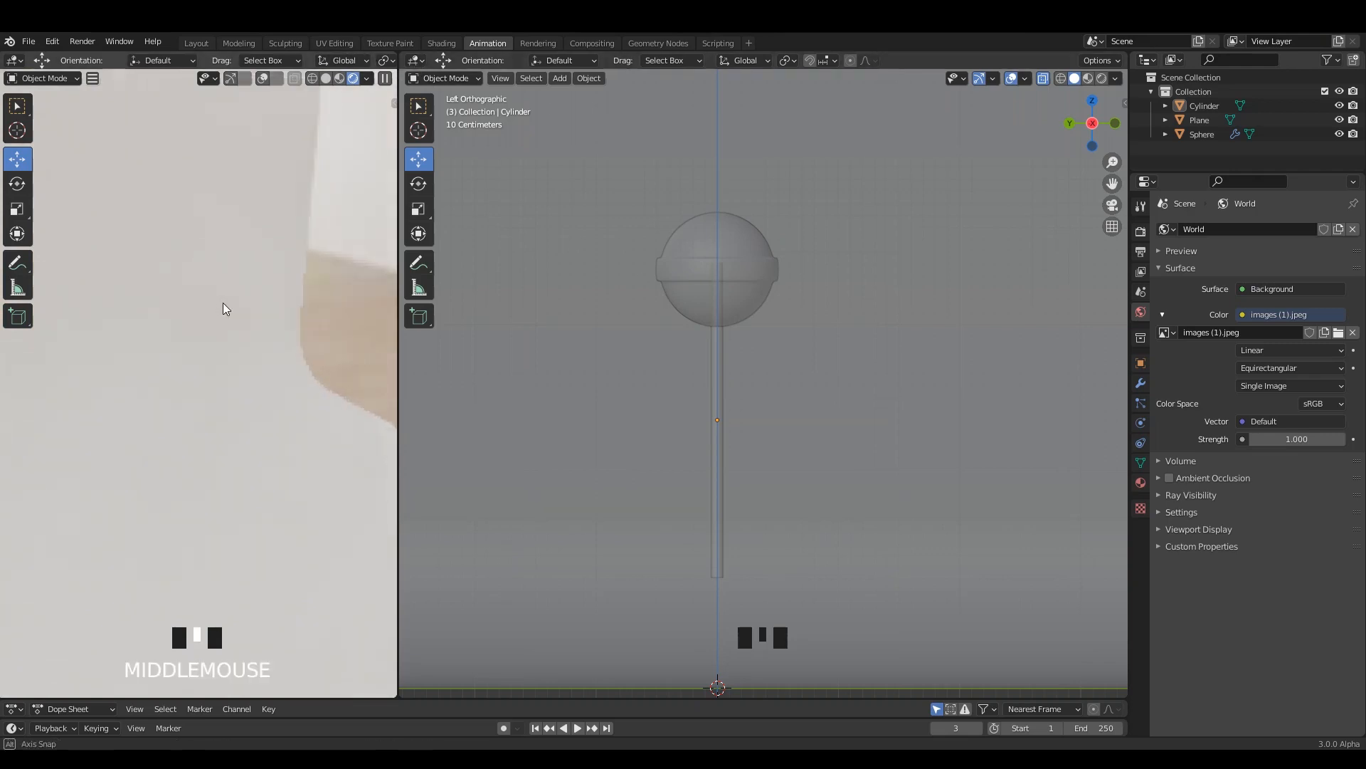
Give the backdrop plane a new material with a teal base color of H 0.503, S 0.839, V 0.460, and save the file
click(440, 44)
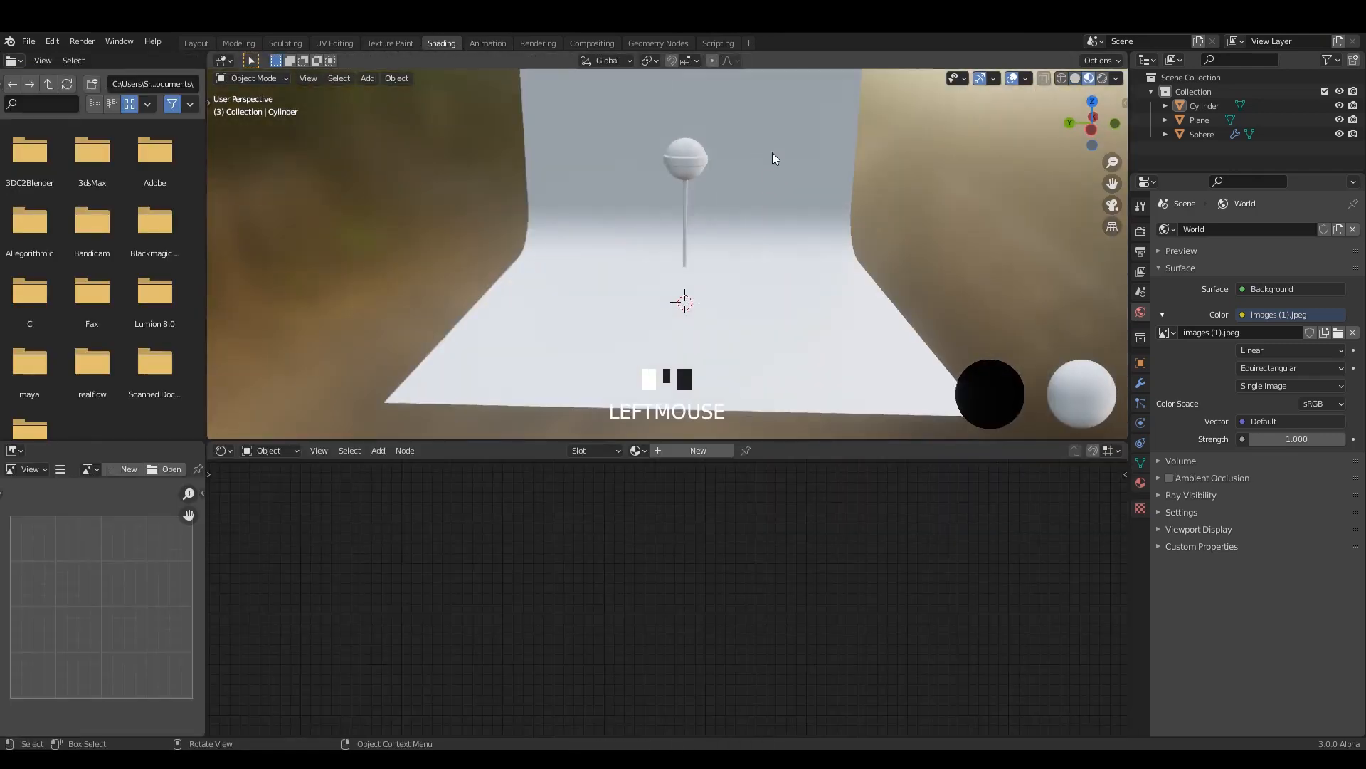
click(772, 153)
click(683, 451)
scroll(680, 610, up, 6)
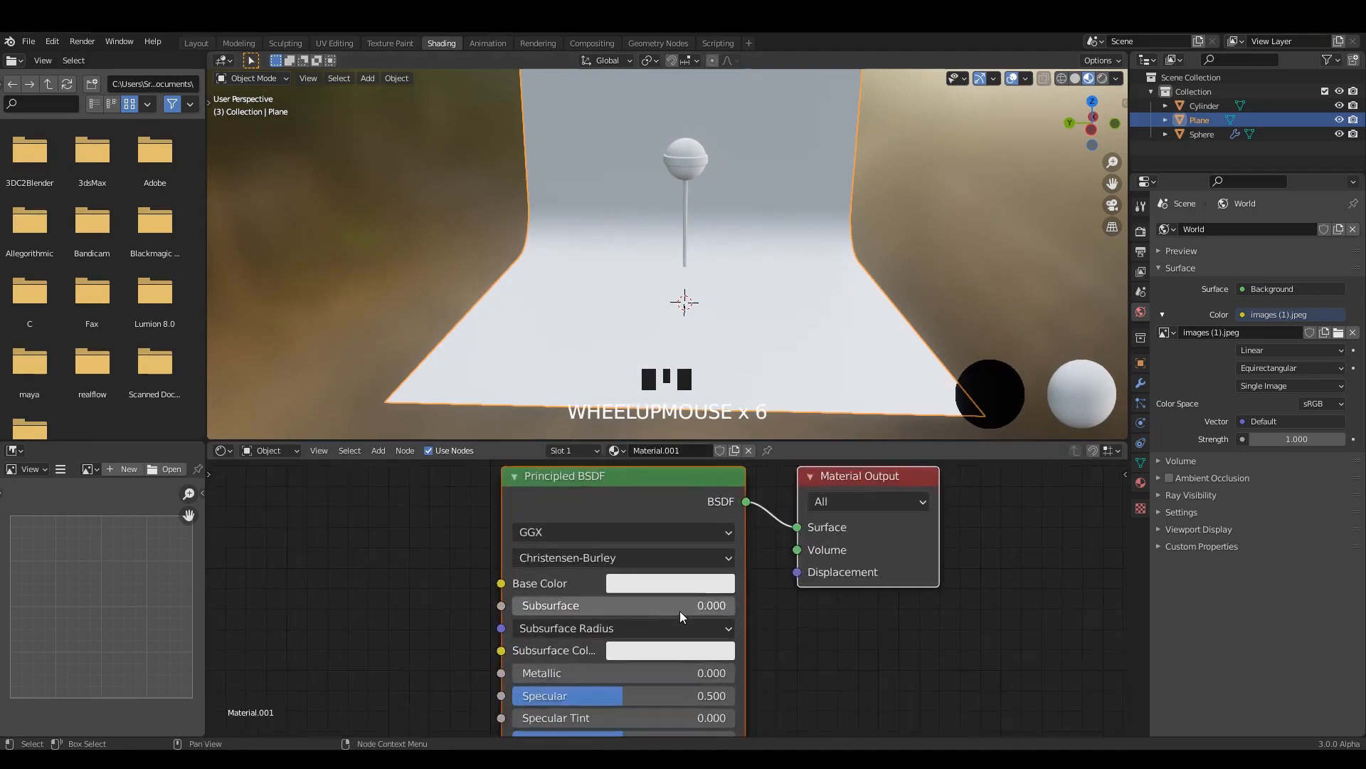
scroll(680, 611, up, 1)
click(734, 575)
drag(700, 303, 700, 257)
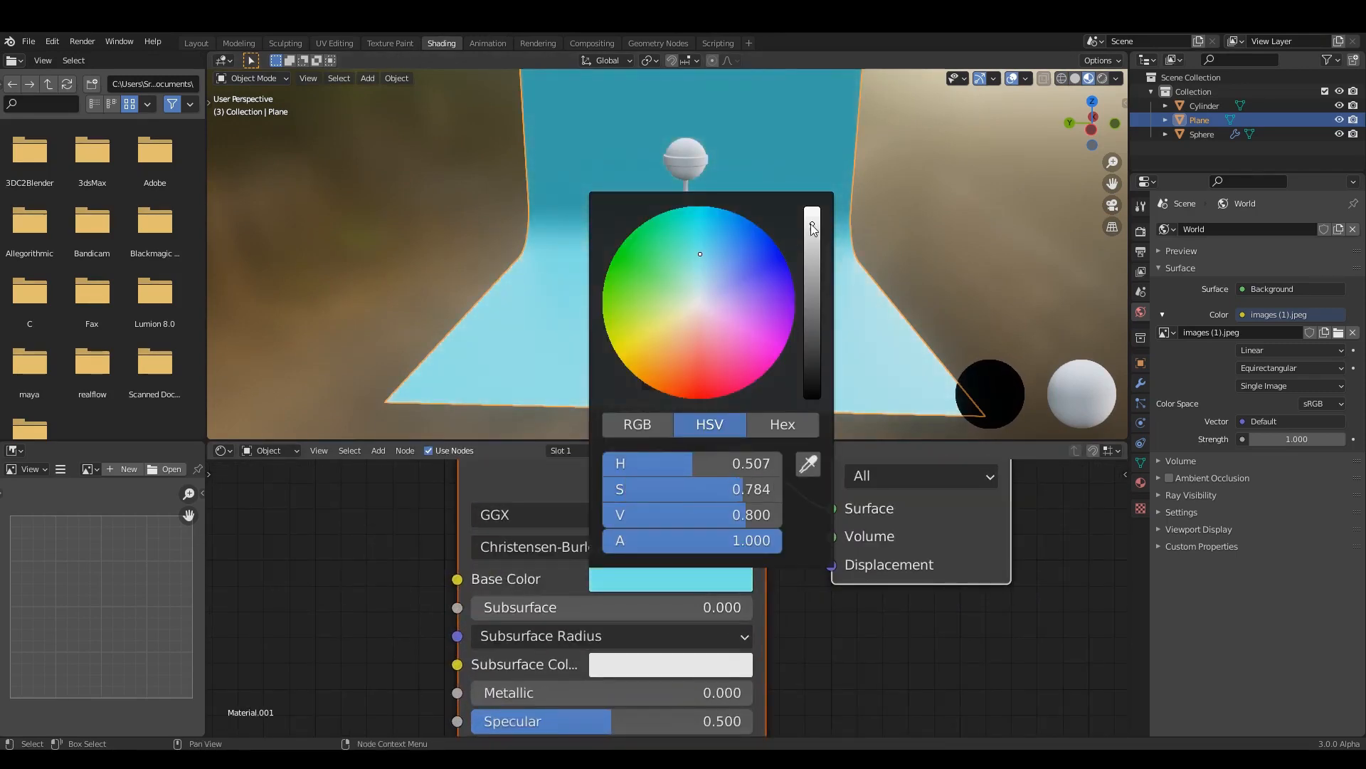
drag(813, 229, 812, 269)
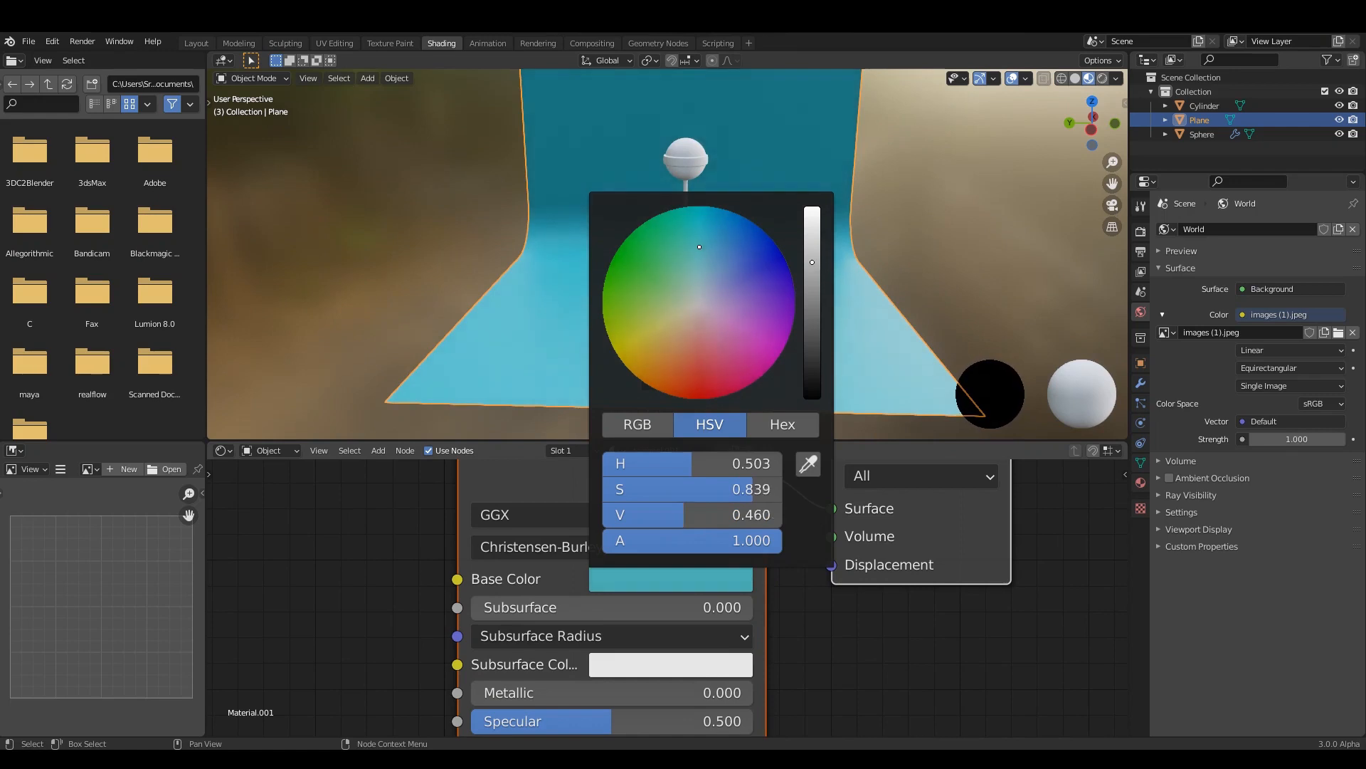
click(486, 42)
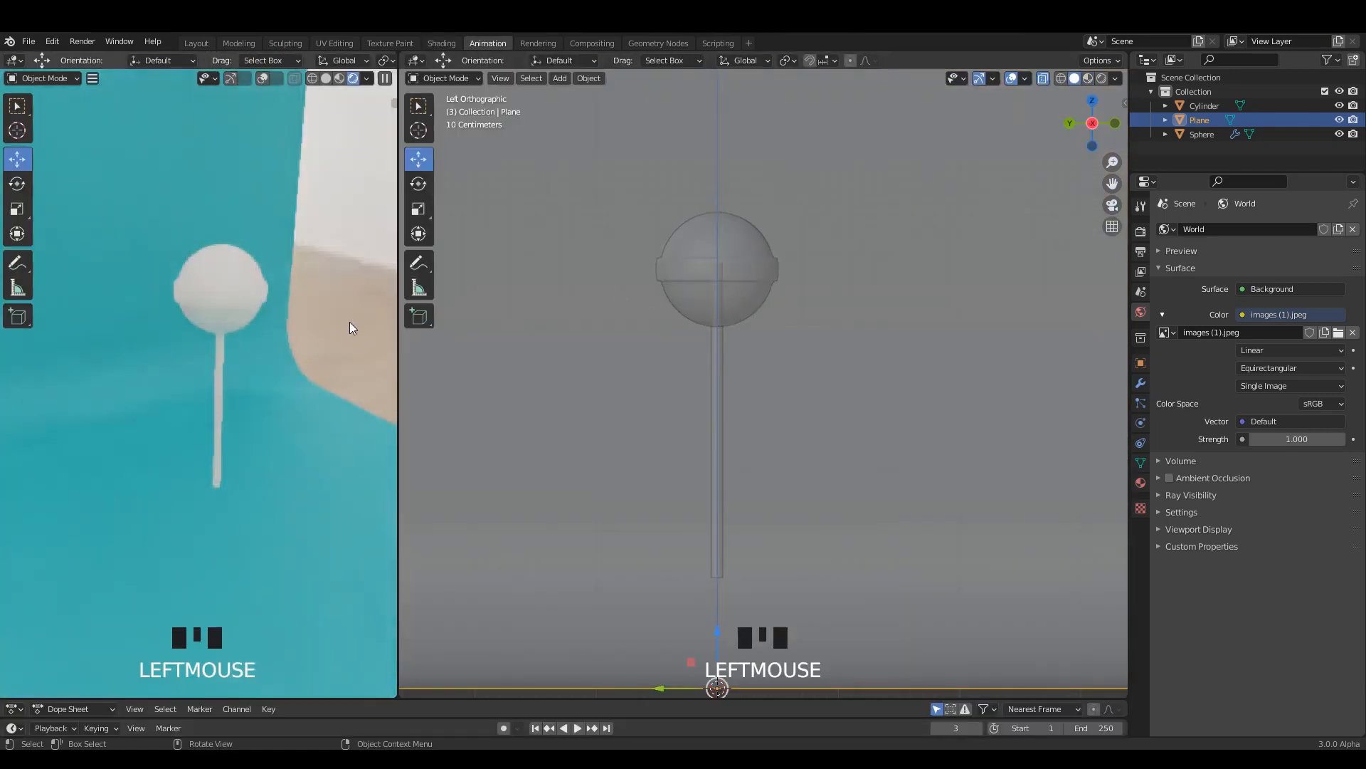
middle_drag(247, 292, 232, 286)
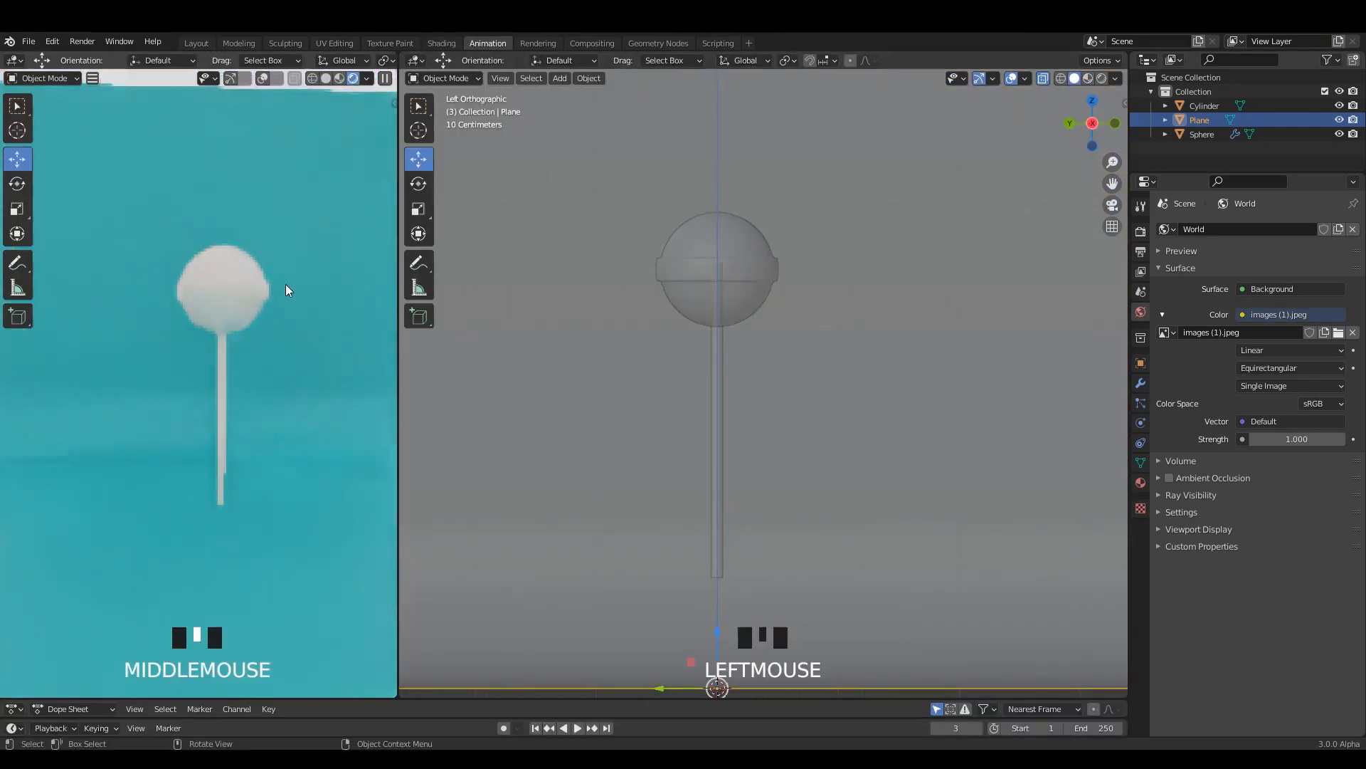
scroll(285, 284, up, 2)
key(ctrl+s)
Add an area light, move it up beside the candy head, rotate it to face the lollipop and save the file
scroll(737, 309, down, 3)
key(shift+a)
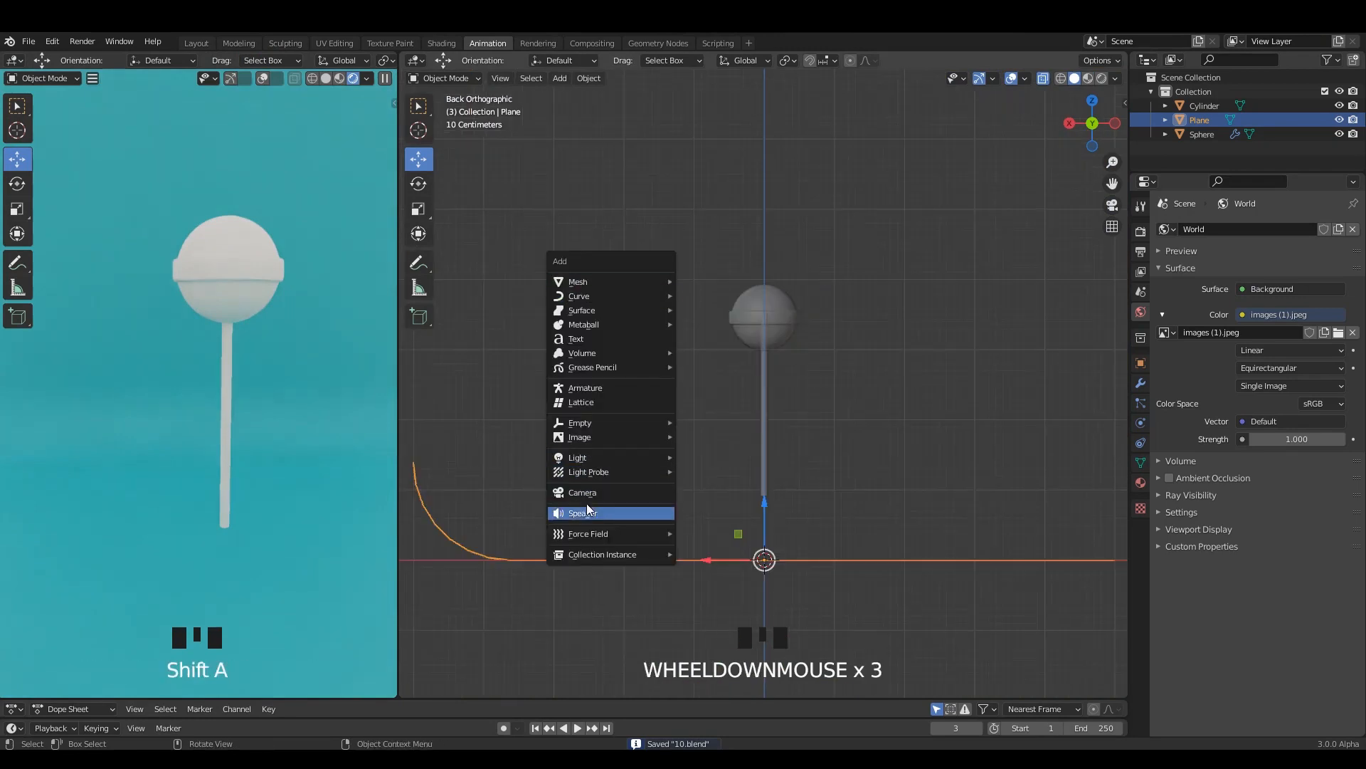
click(723, 503)
shift+middle_drag(834, 472, 831, 471)
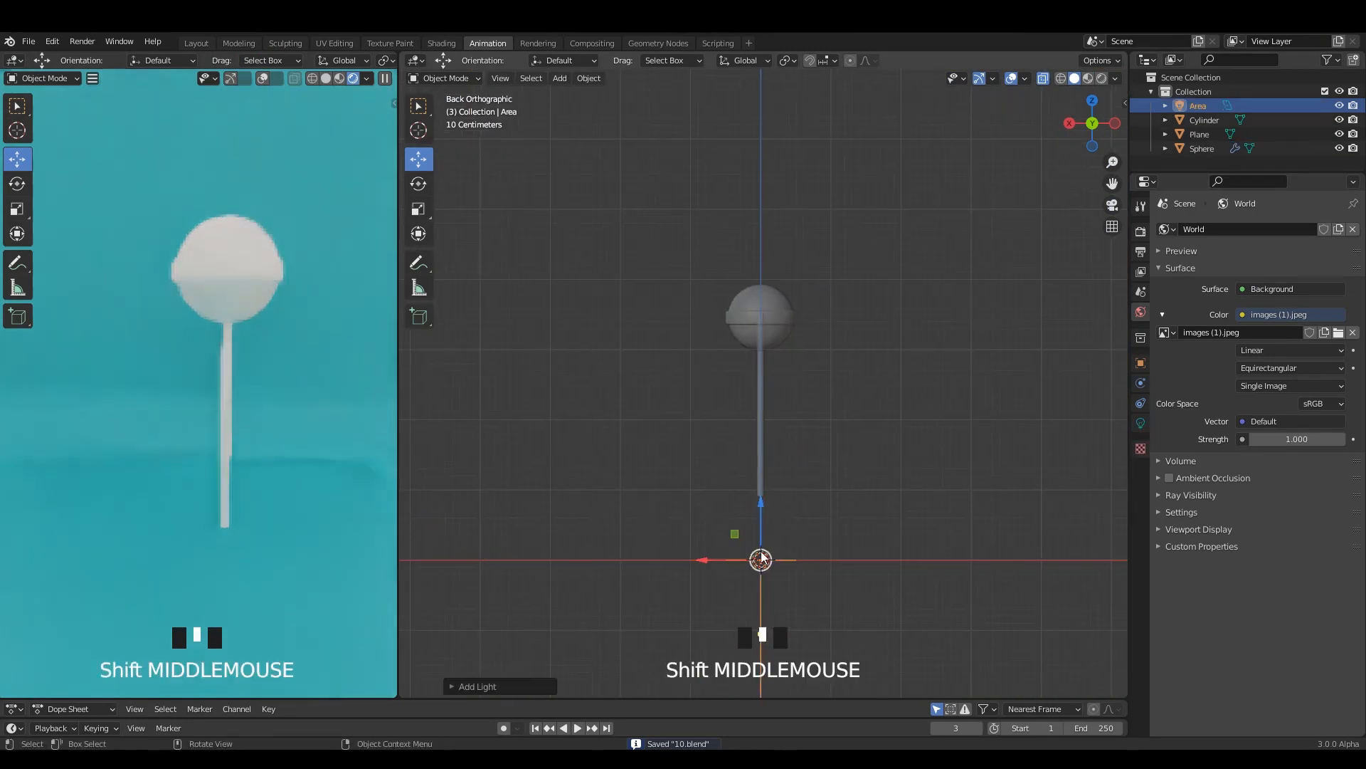
key(g)
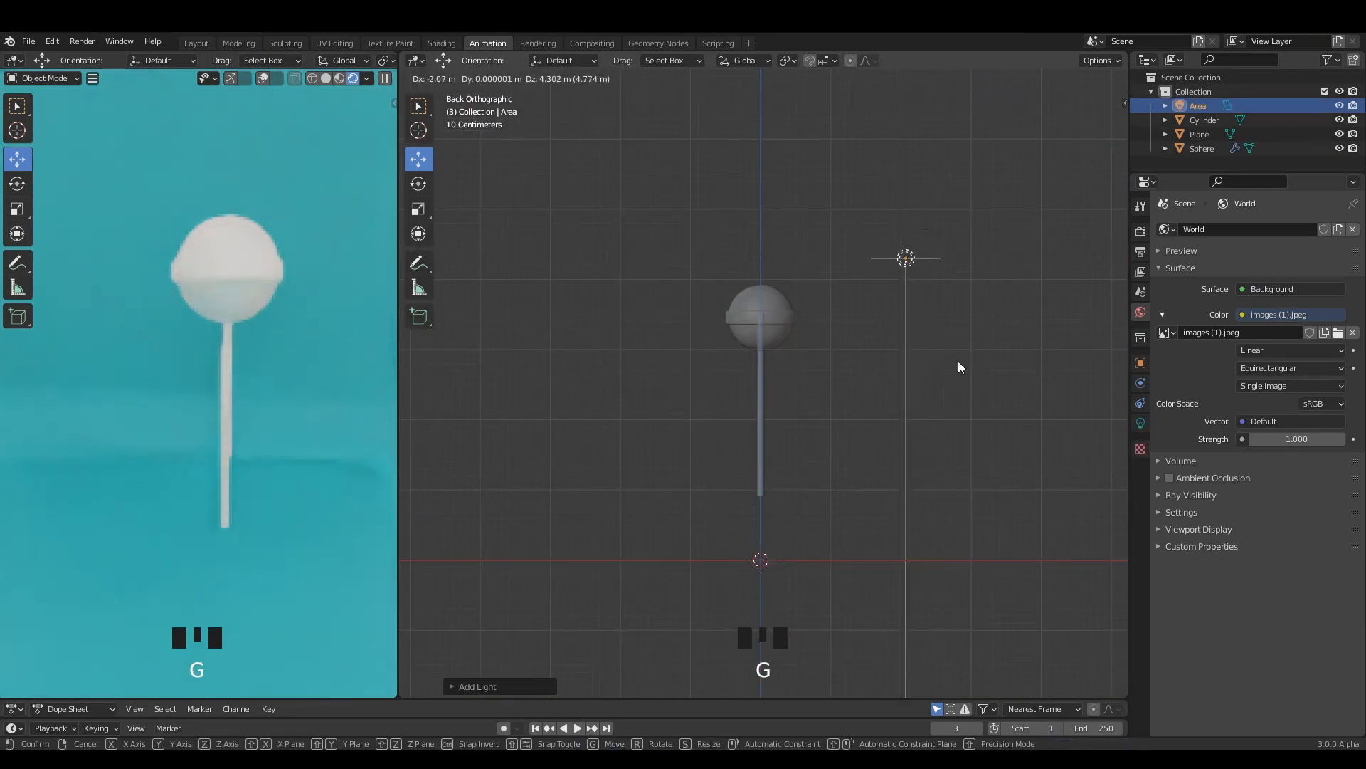
click(958, 367)
key(r)
click(823, 406)
alt+middle_drag(865, 340, 812, 427)
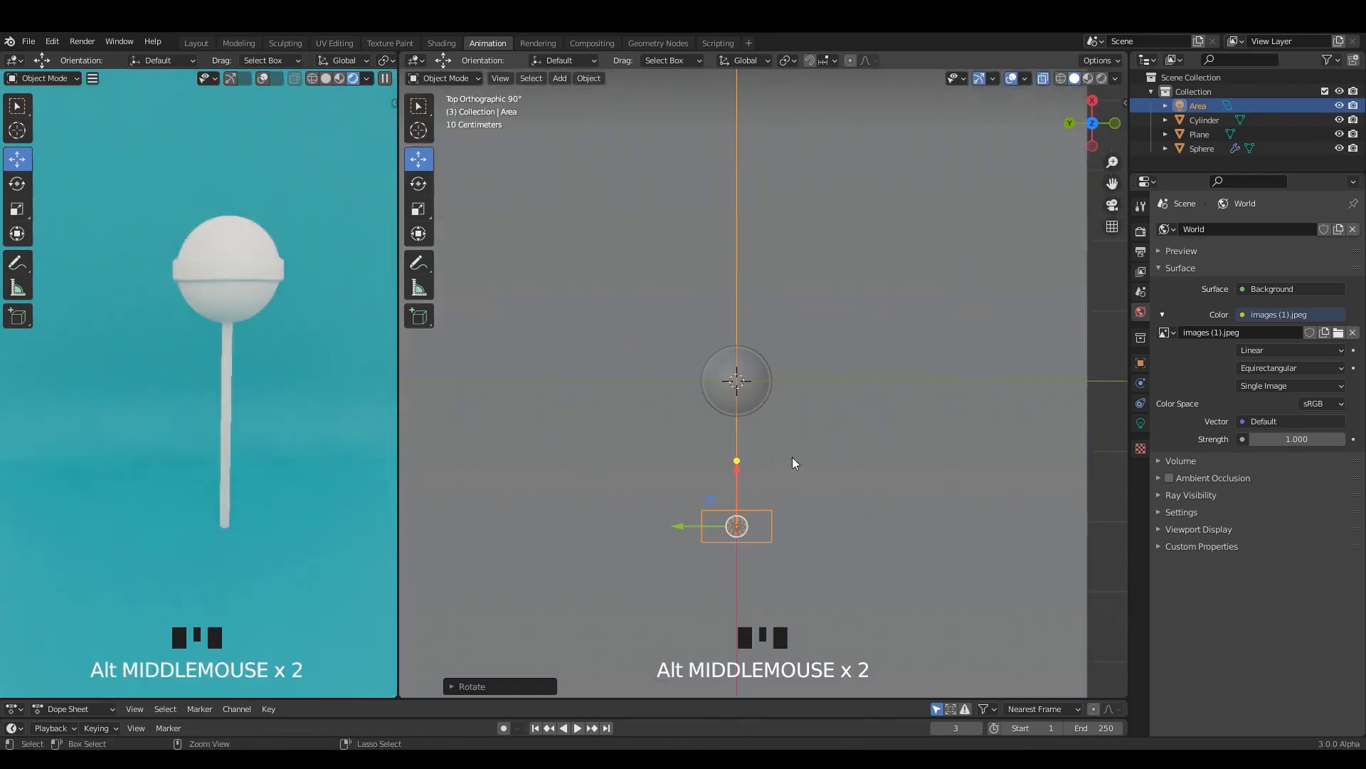
key(ctrl+s)
Enlarge the area light to about twice its size and place it diagonally off the candy head, turned about 45° toward it
shift+middle_drag(775, 492, 779, 463)
key(s)
click(848, 488)
key(g)
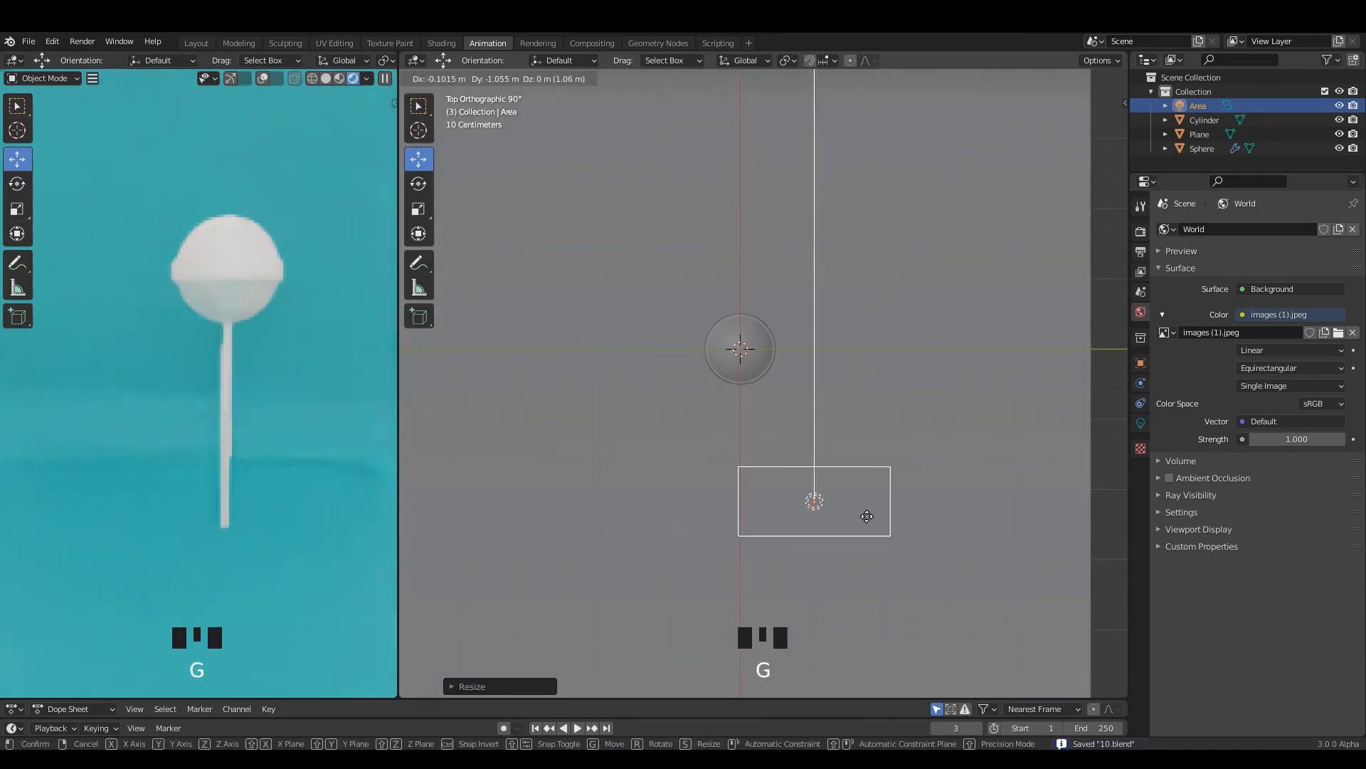
key(r)
click(961, 457)
key(ctrl+s)
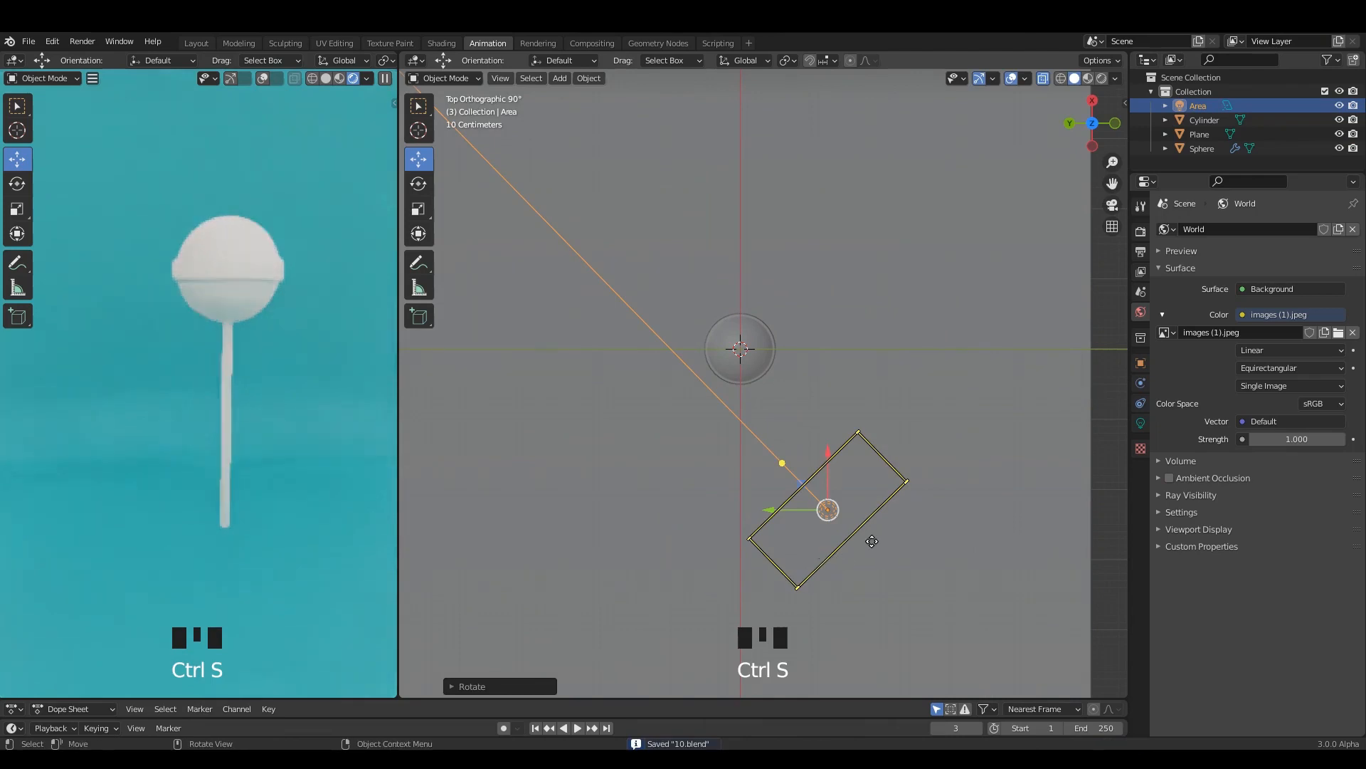
key(g)
click(919, 514)
key(ctrl+s)
Change the area light's shape to Ellipse and set its power to 100 W
click(1141, 423)
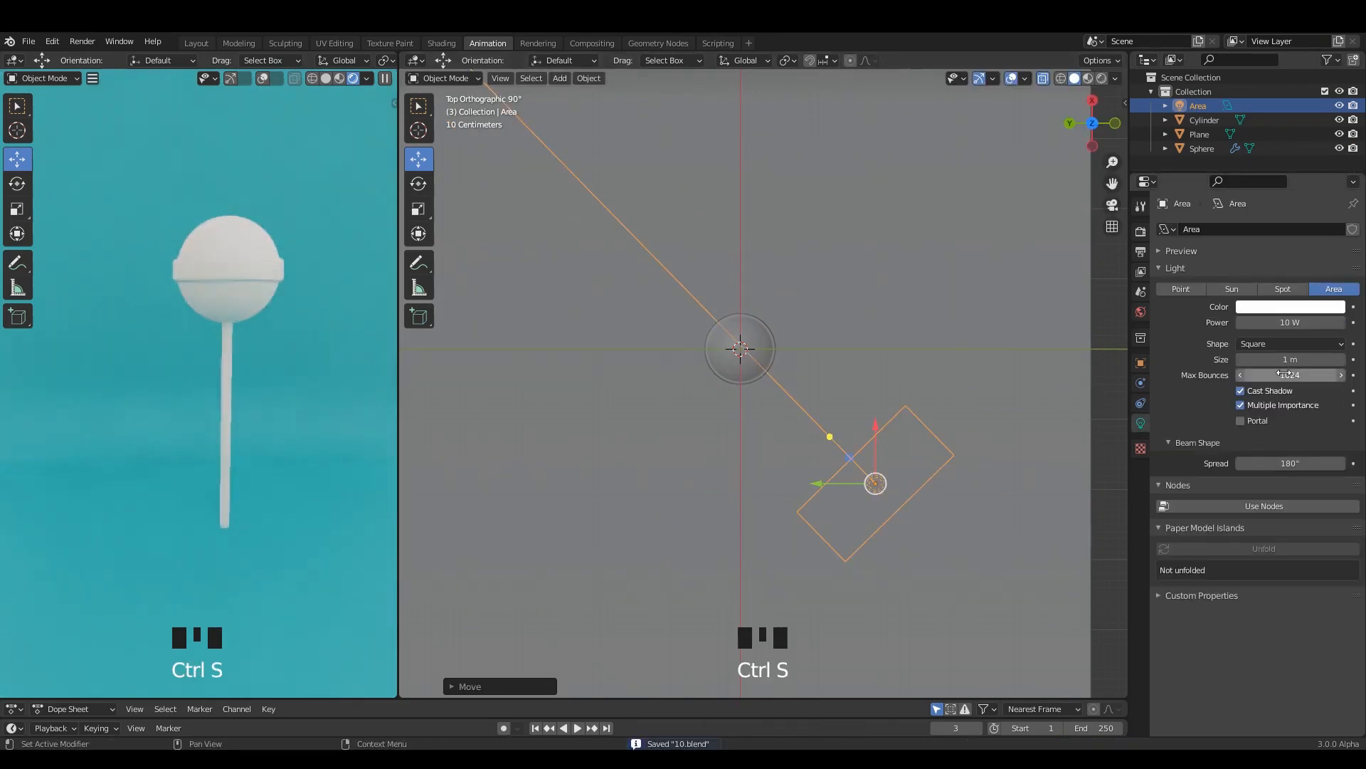
click(1289, 344)
click(1253, 407)
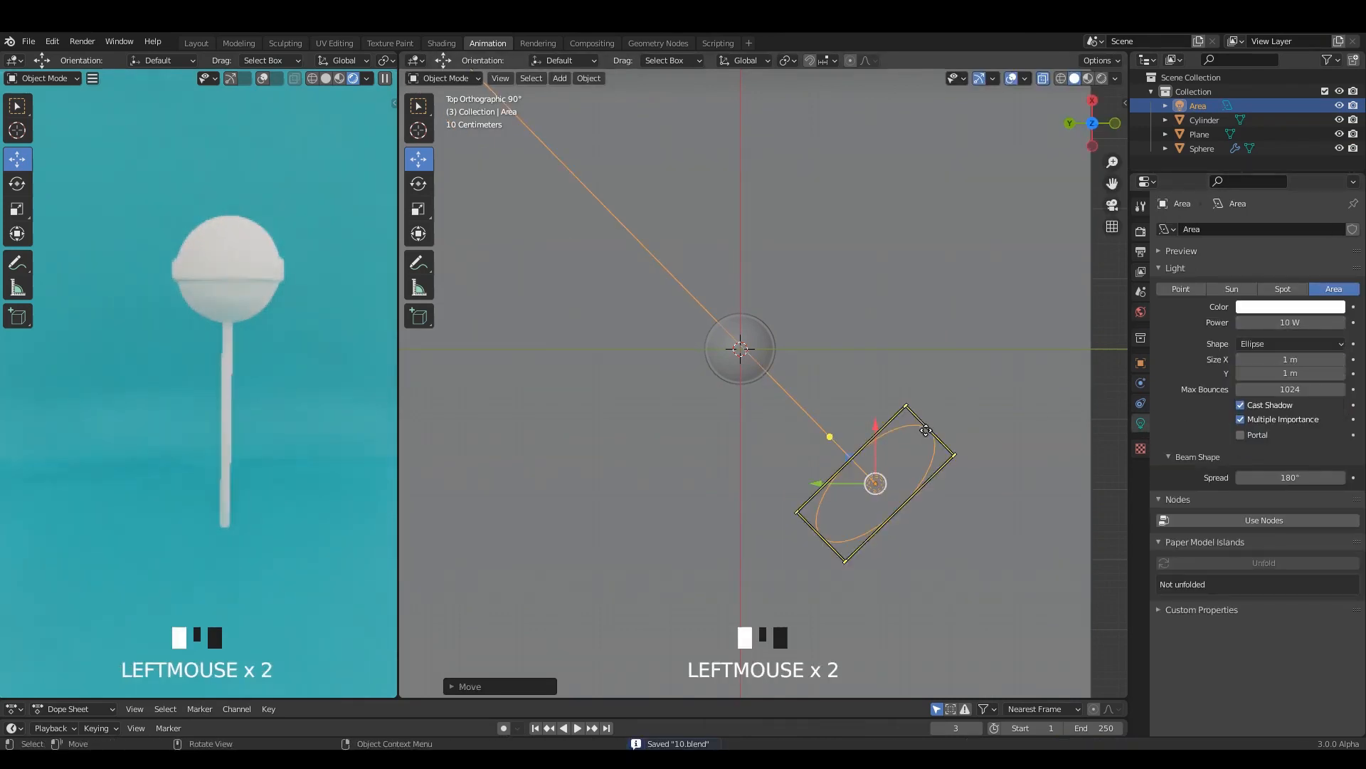
middle_drag(875, 427, 1181, 459)
key(ctrl+s)
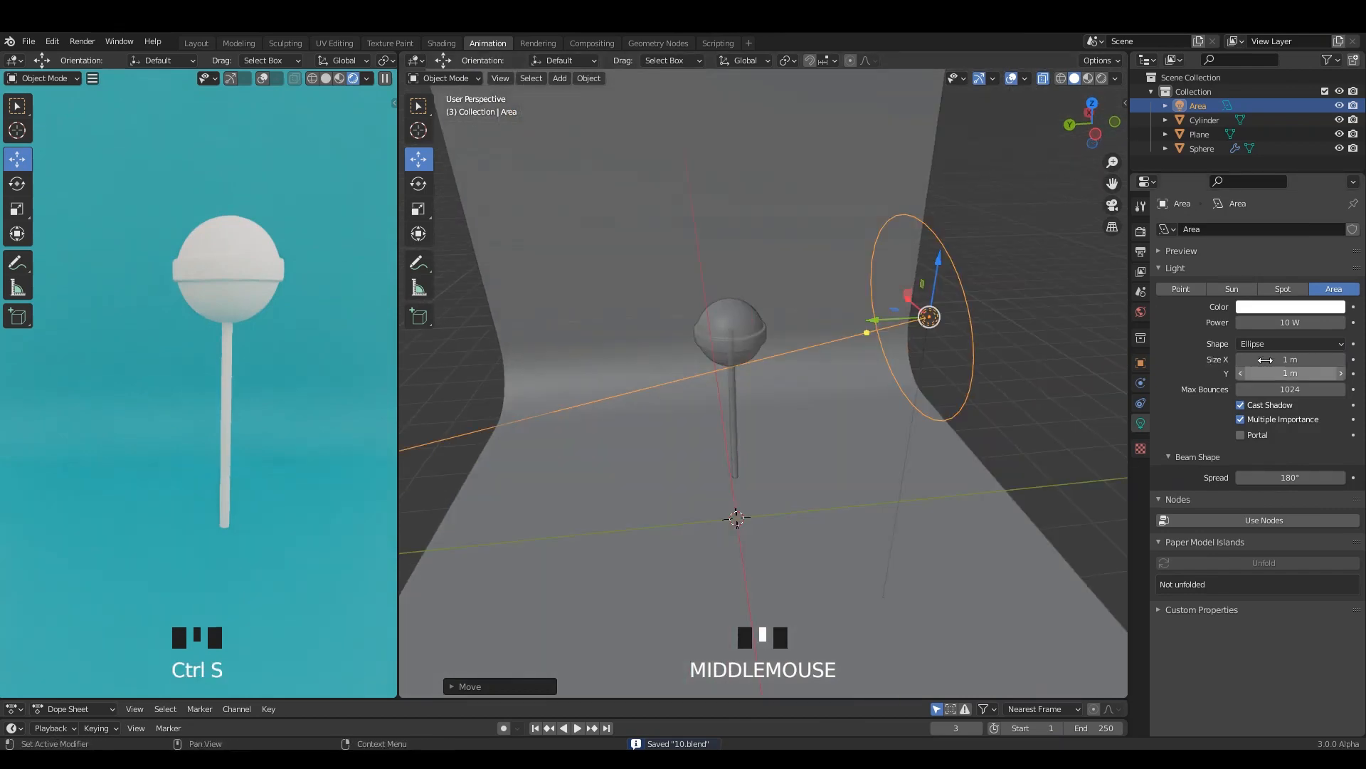
key(Return)
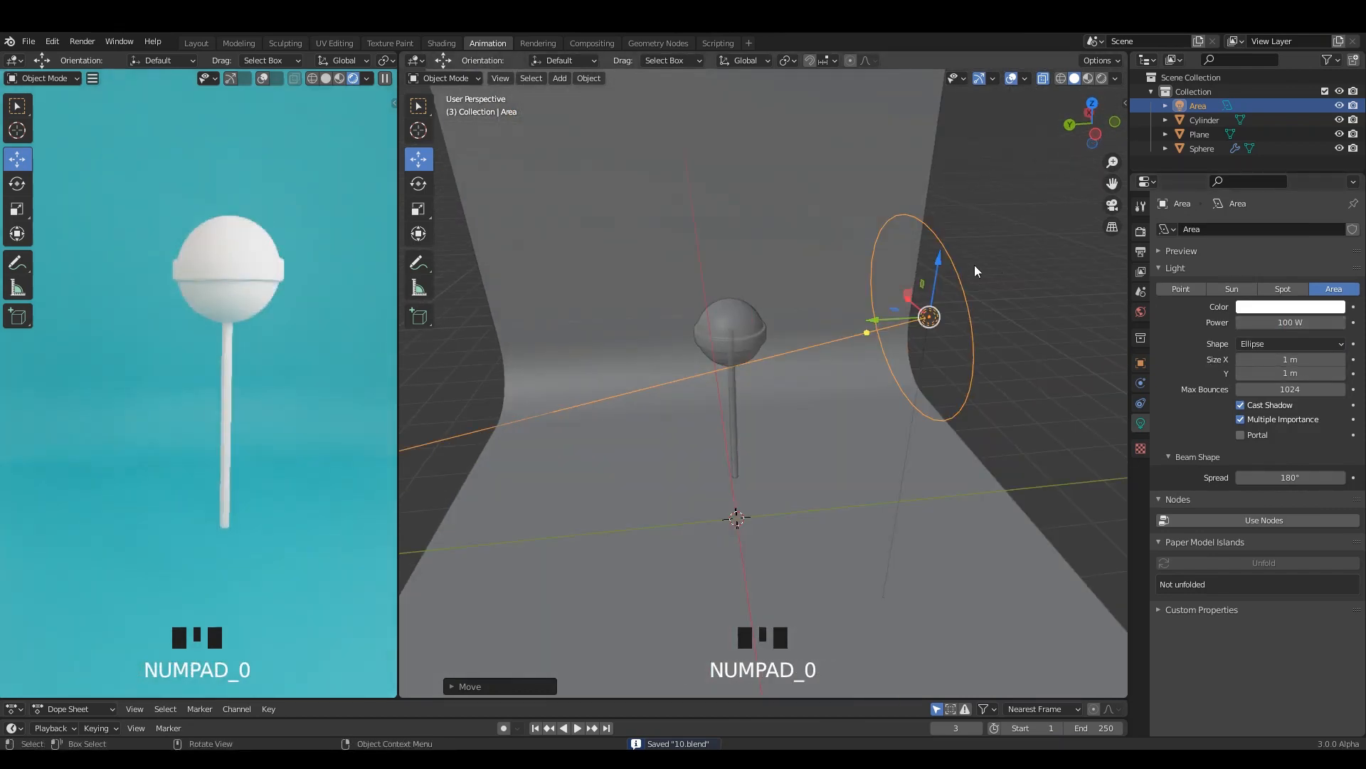
alt+middle_drag(1004, 311, 926, 370)
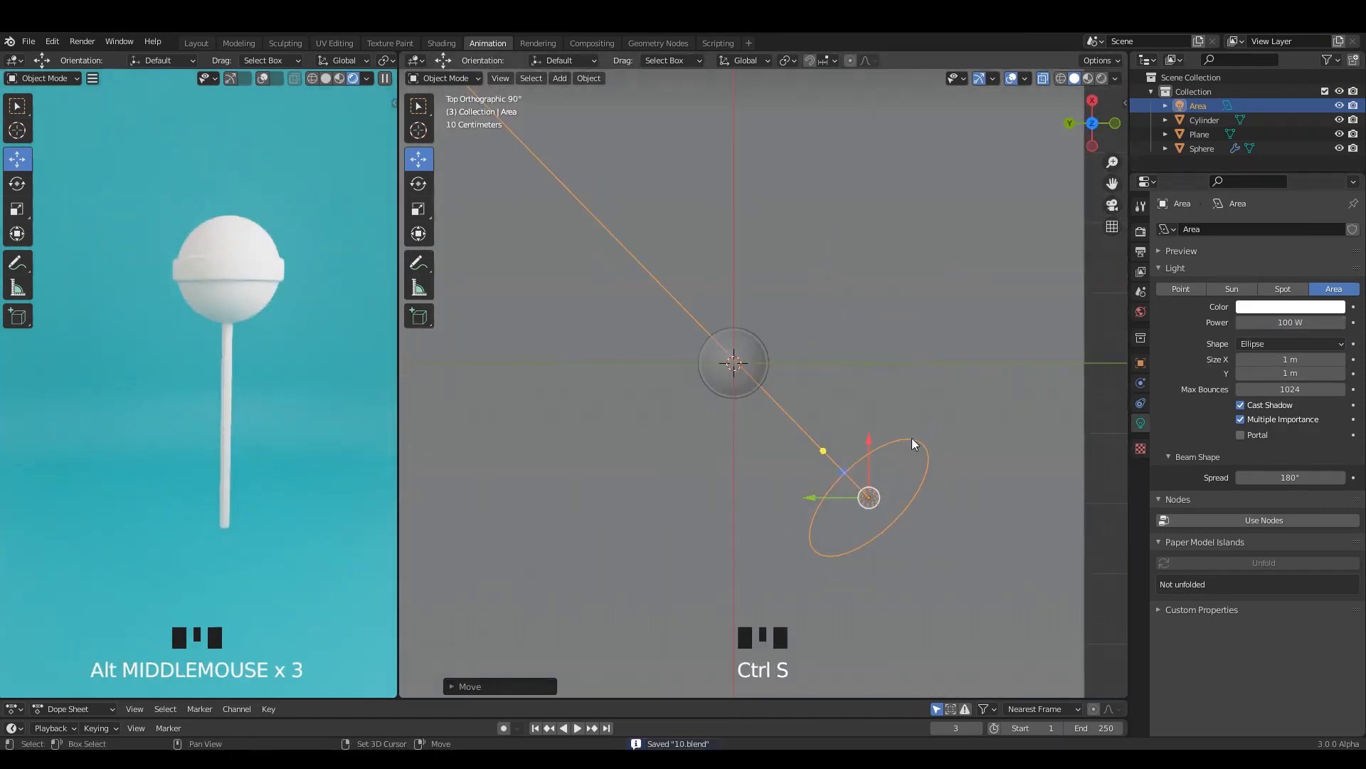
shift+middle_drag(914, 442, 998, 387)
key(shift+d)
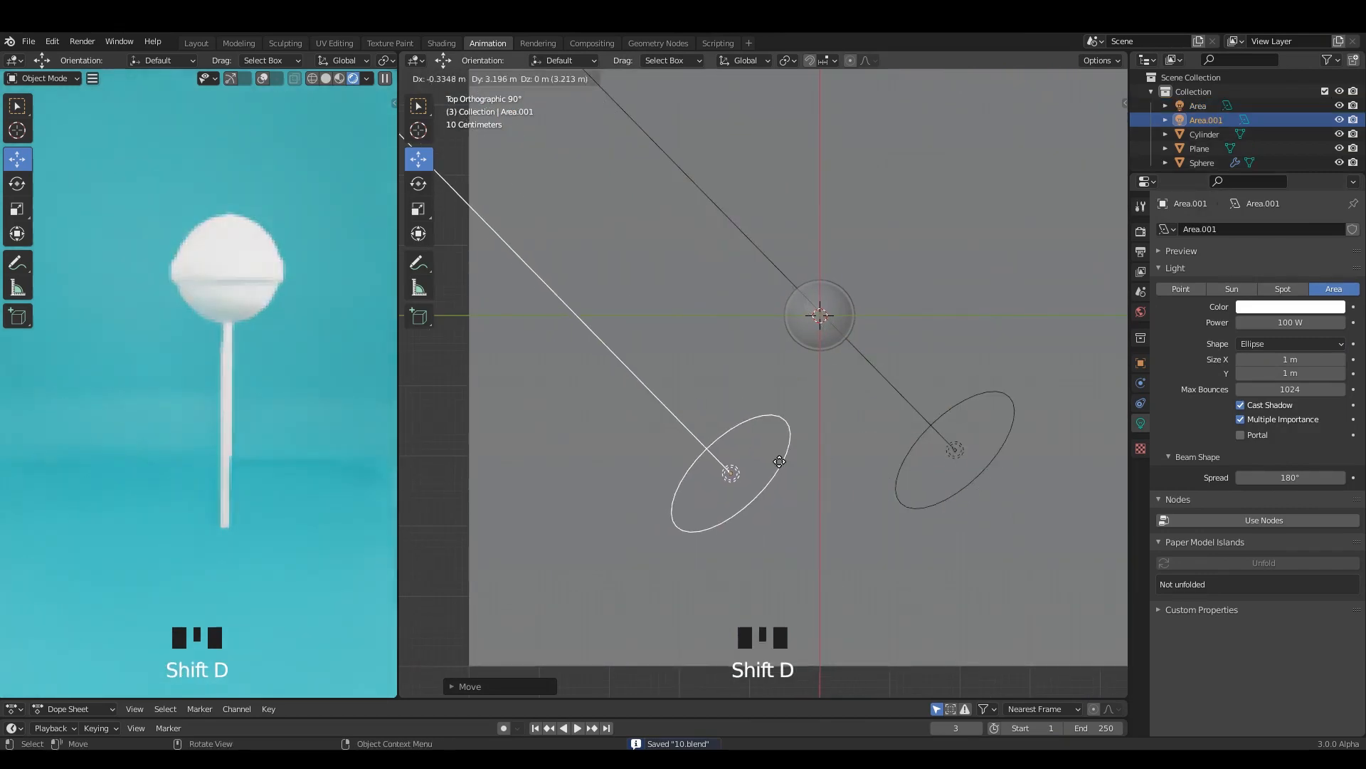
key(r)
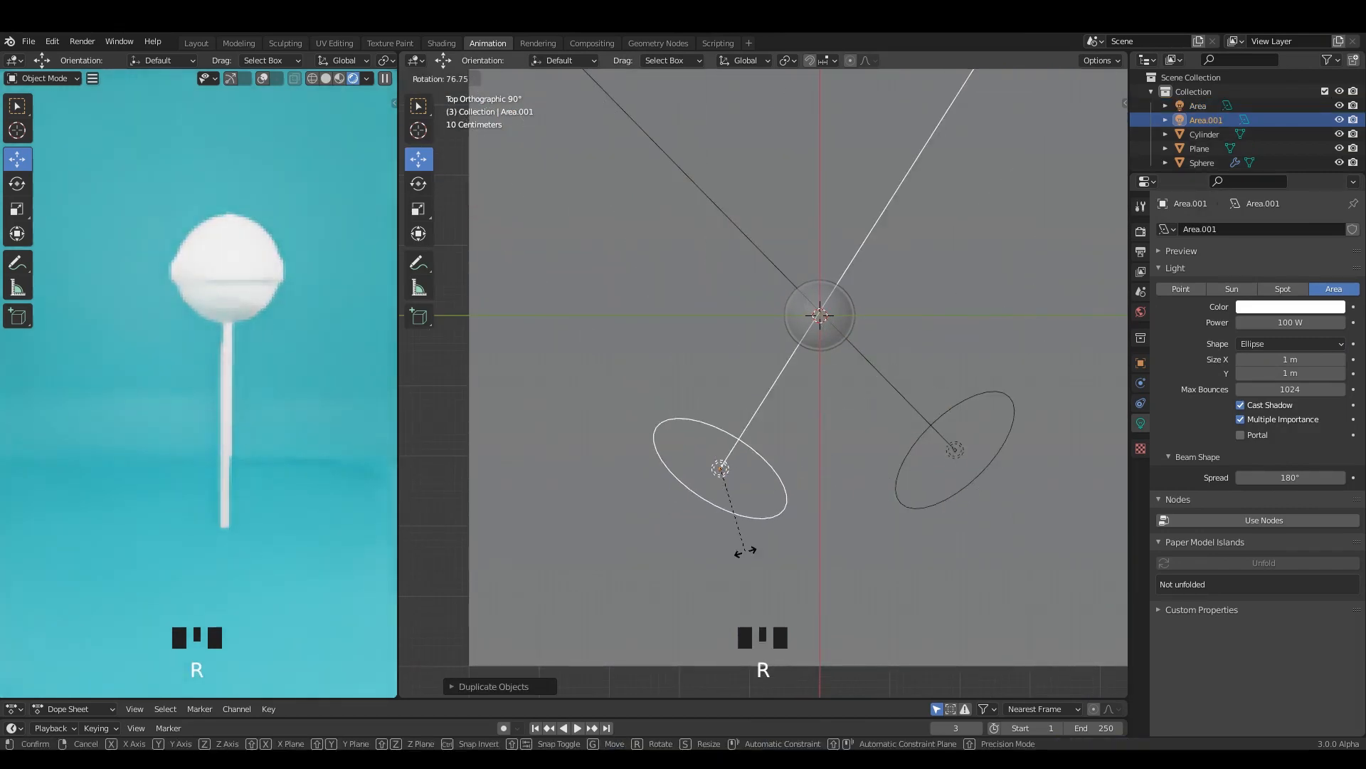
click(732, 553)
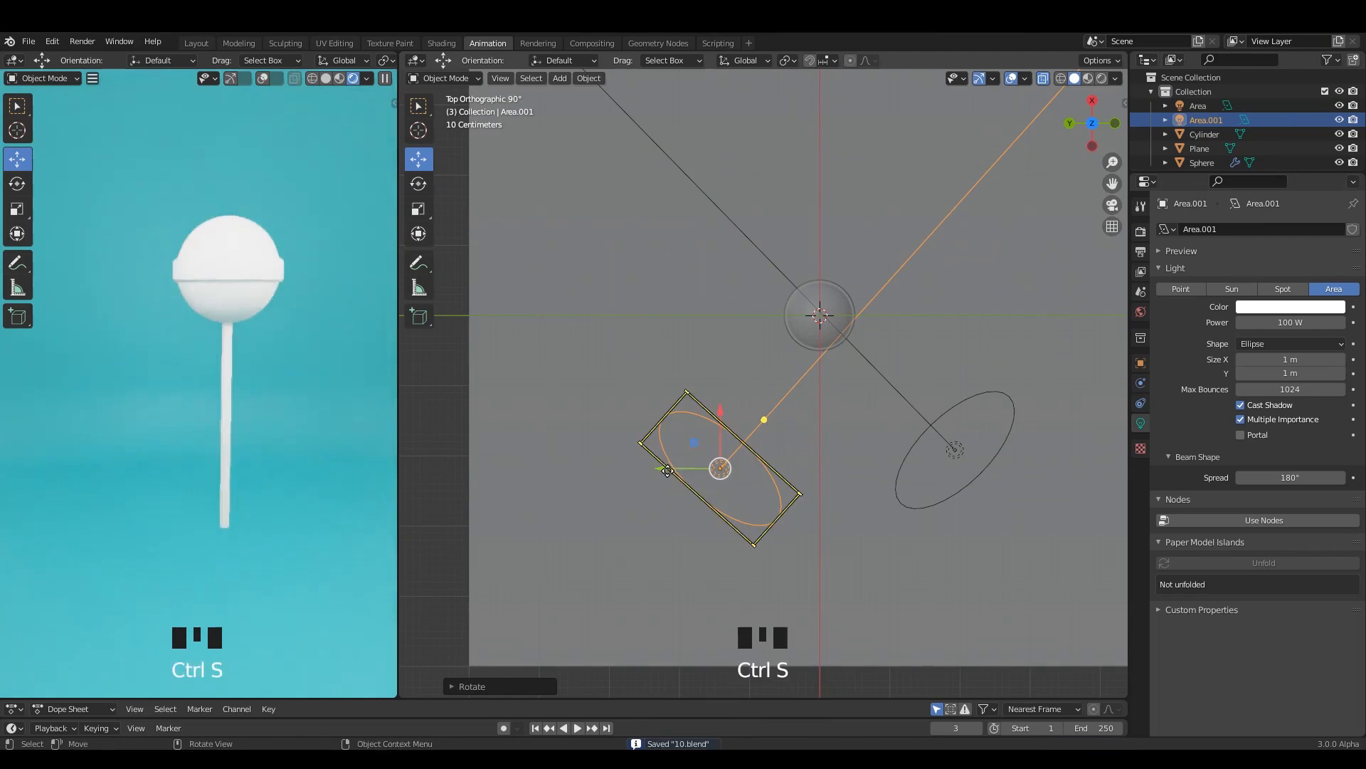
drag(643, 447, 628, 450)
key(ctrl+z)
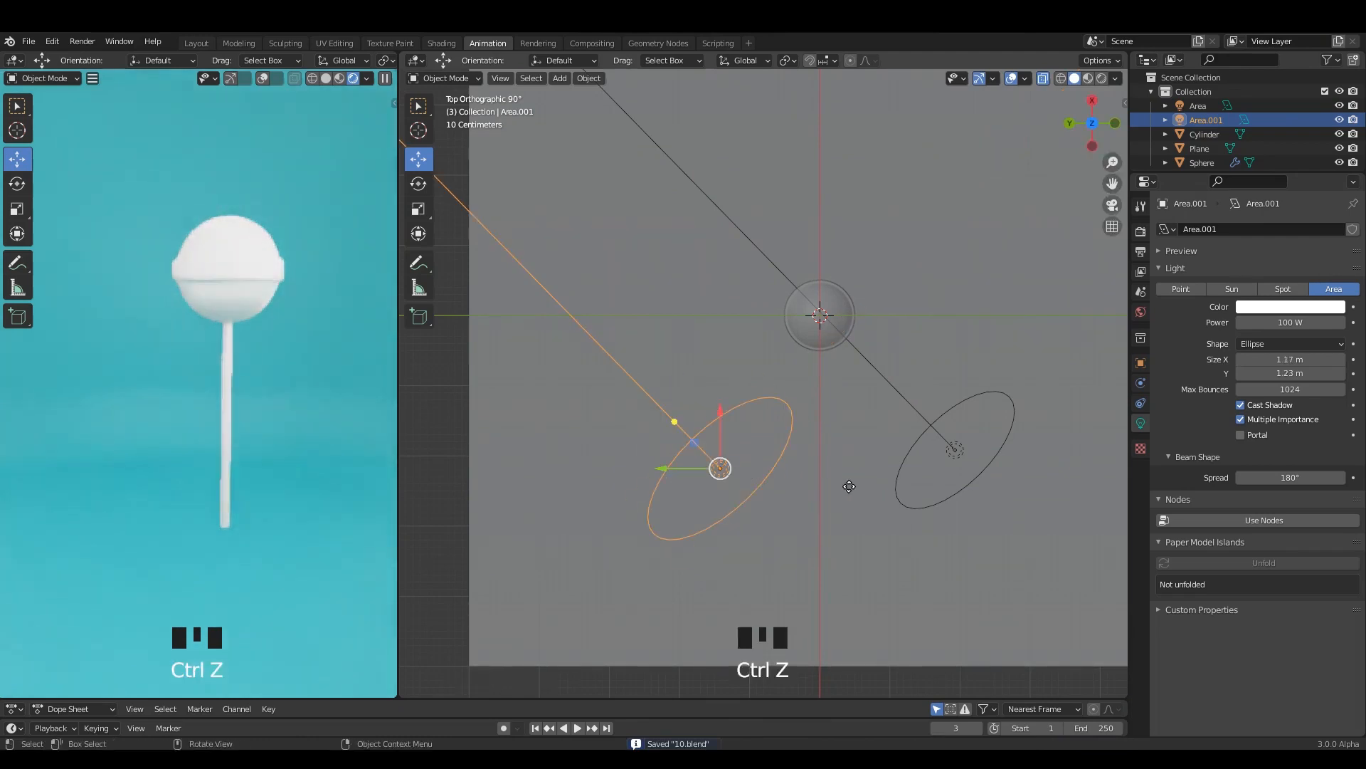
key(ctrl+z)
Duplicate the area light to the opposite side of the candy head, rotate the copy to face the lollipop, and save the file
drag(960, 451, 791, 482)
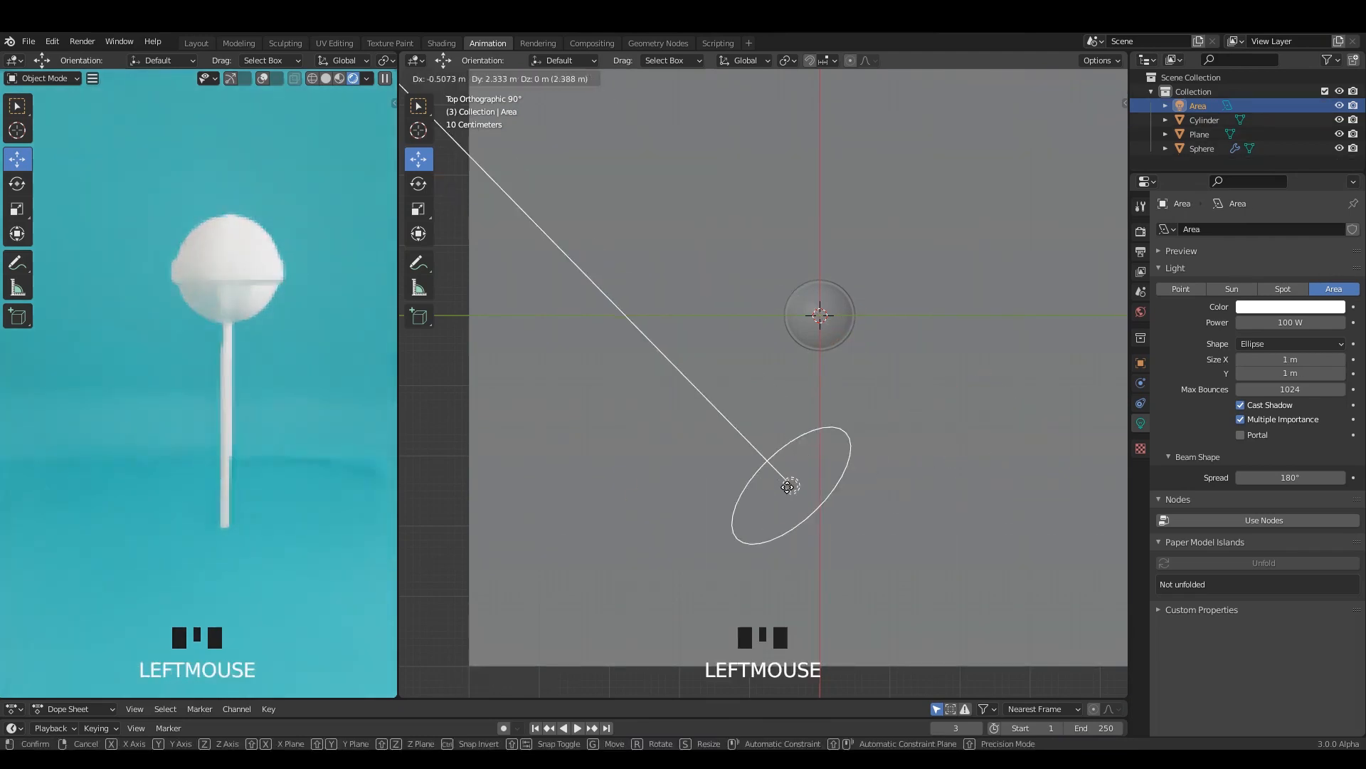
key(ctrl+z)
key(shift+d)
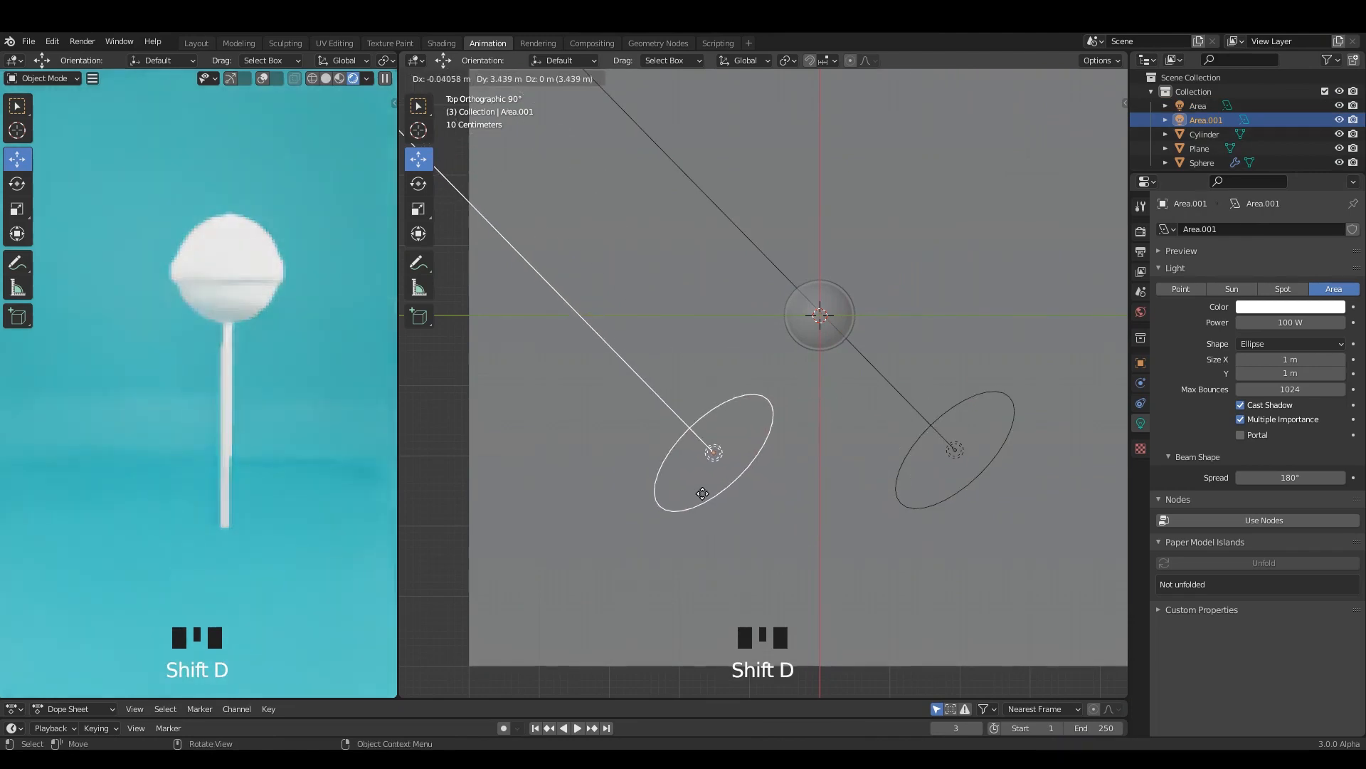
click(703, 493)
key(r)
click(674, 566)
key(g)
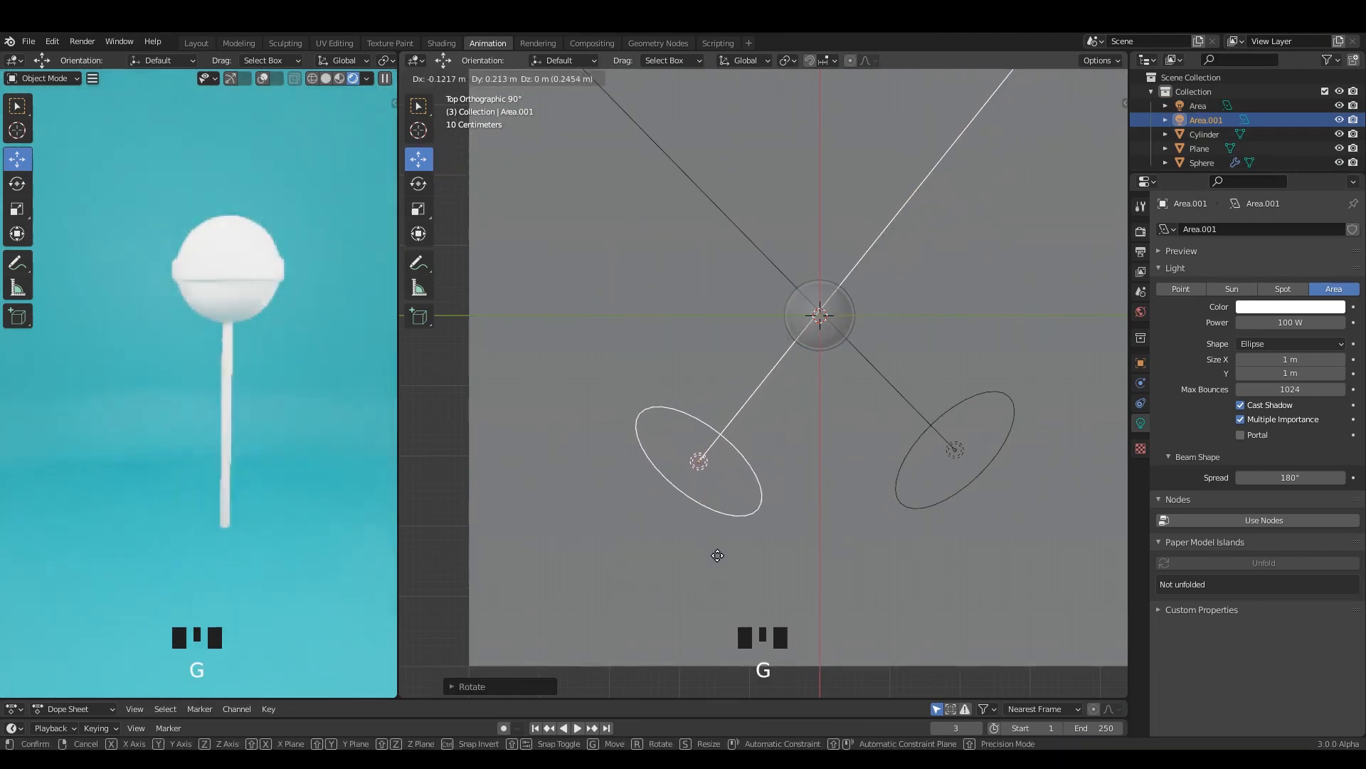
click(716, 551)
key(ctrl+s)
Add a camera, align it to a straight-on orthographic view of the lollipop, and save the file
middle_drag(716, 551, 711, 407)
key(shift+a)
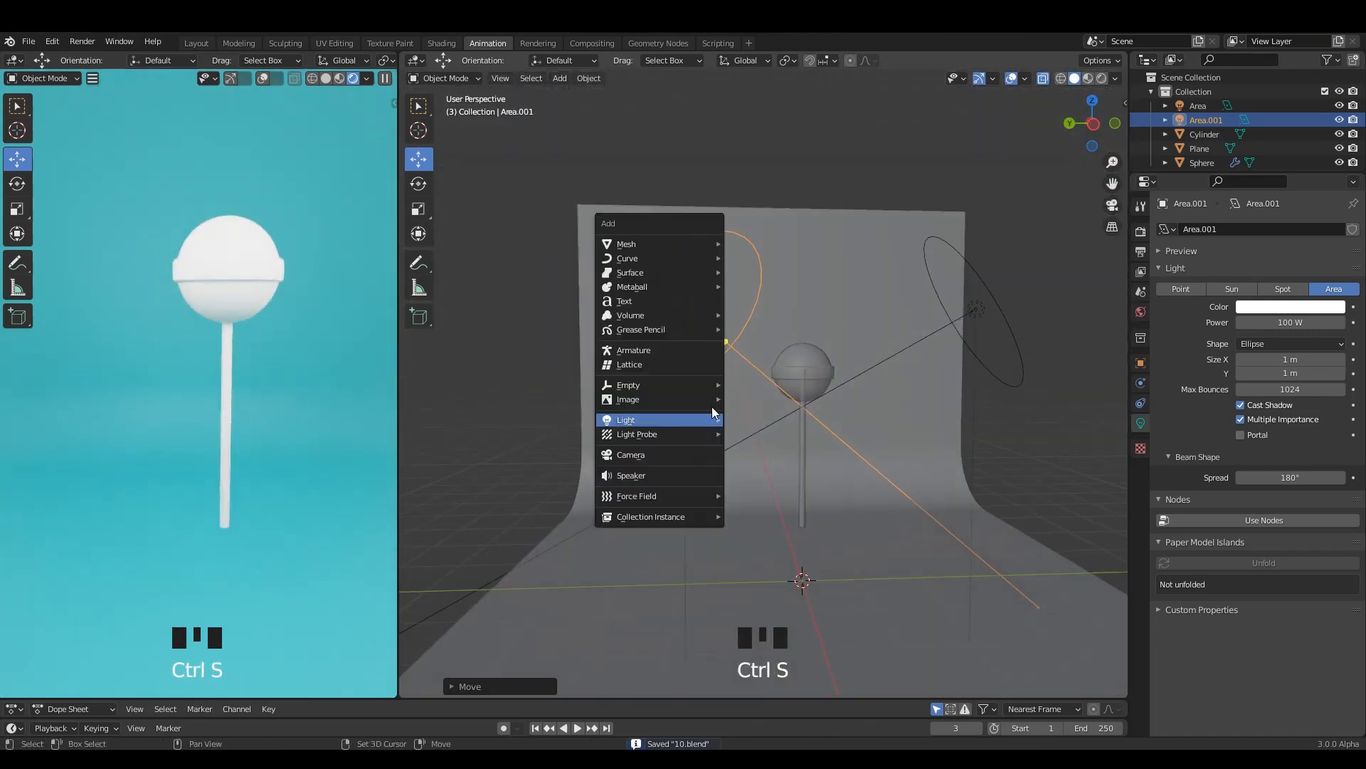
click(641, 471)
mouse_move(770, 494)
alt+middle_down()
mouse_move(754, 485)
mouse_move(839, 477)
mouse_move(777, 489)
alt+middle_up()
scroll(838, 477, up, 1)
scroll(777, 489, up, 1)
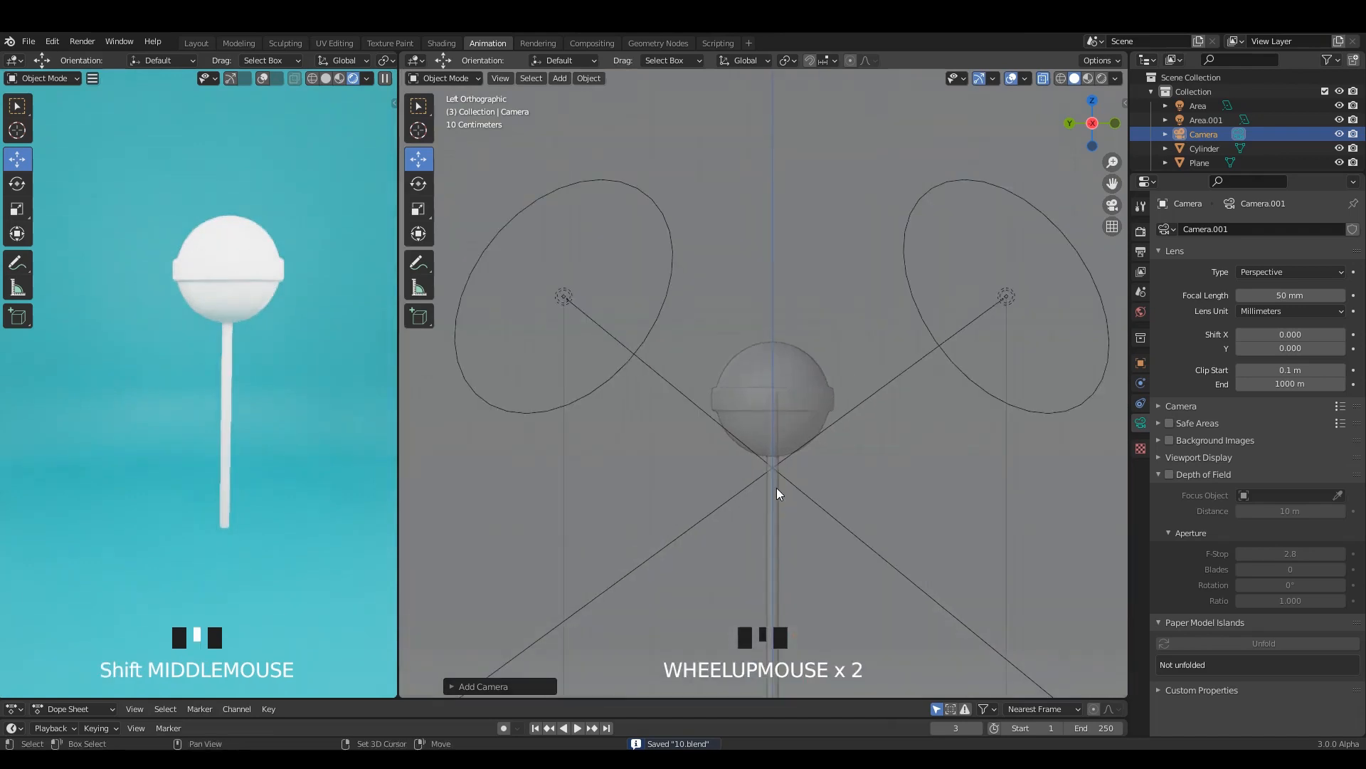
key(ctrl+alt+KP_0)
key(ctrl+s)
Show the camera view in the rendered viewport and set the render resolution X to 1053 px
click(737, 470)
key(KP_0)
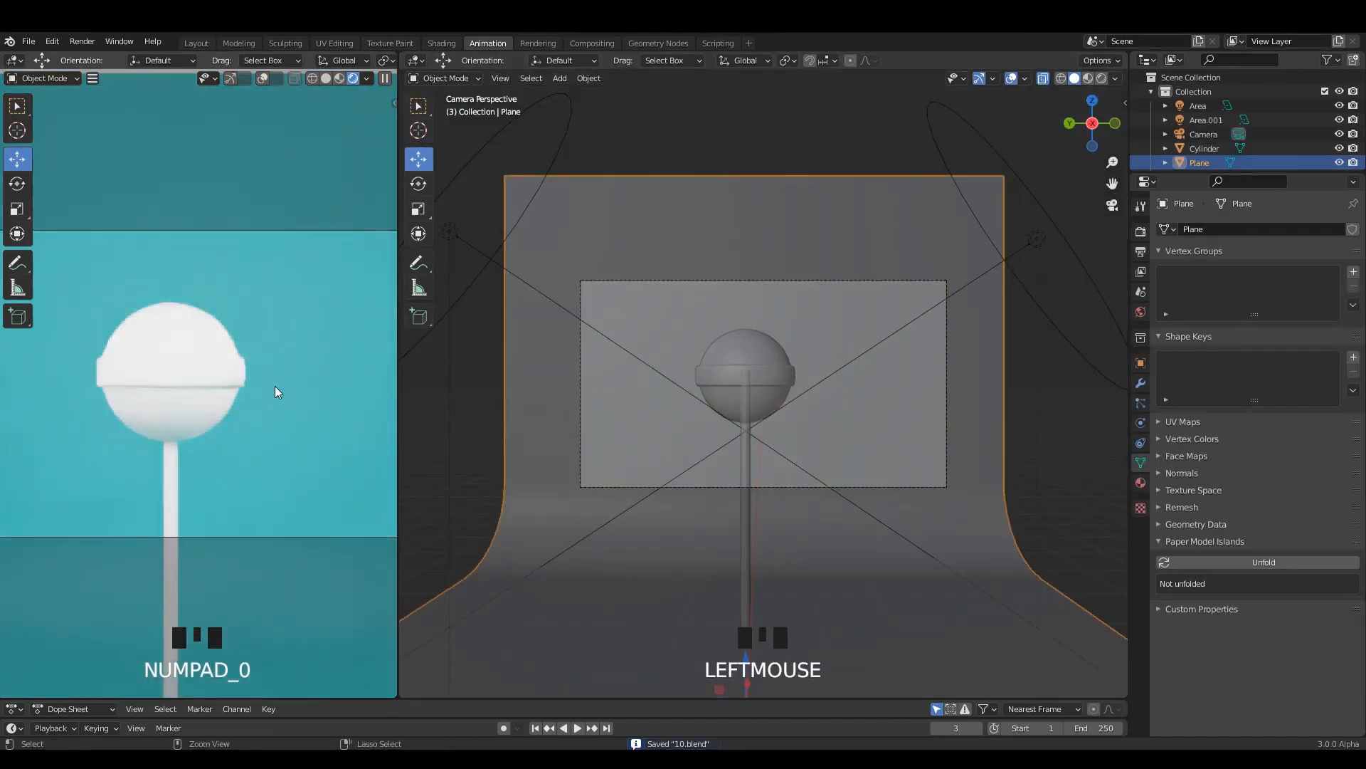
scroll(285, 370, down, 3)
scroll(292, 360, up, 2)
key(n)
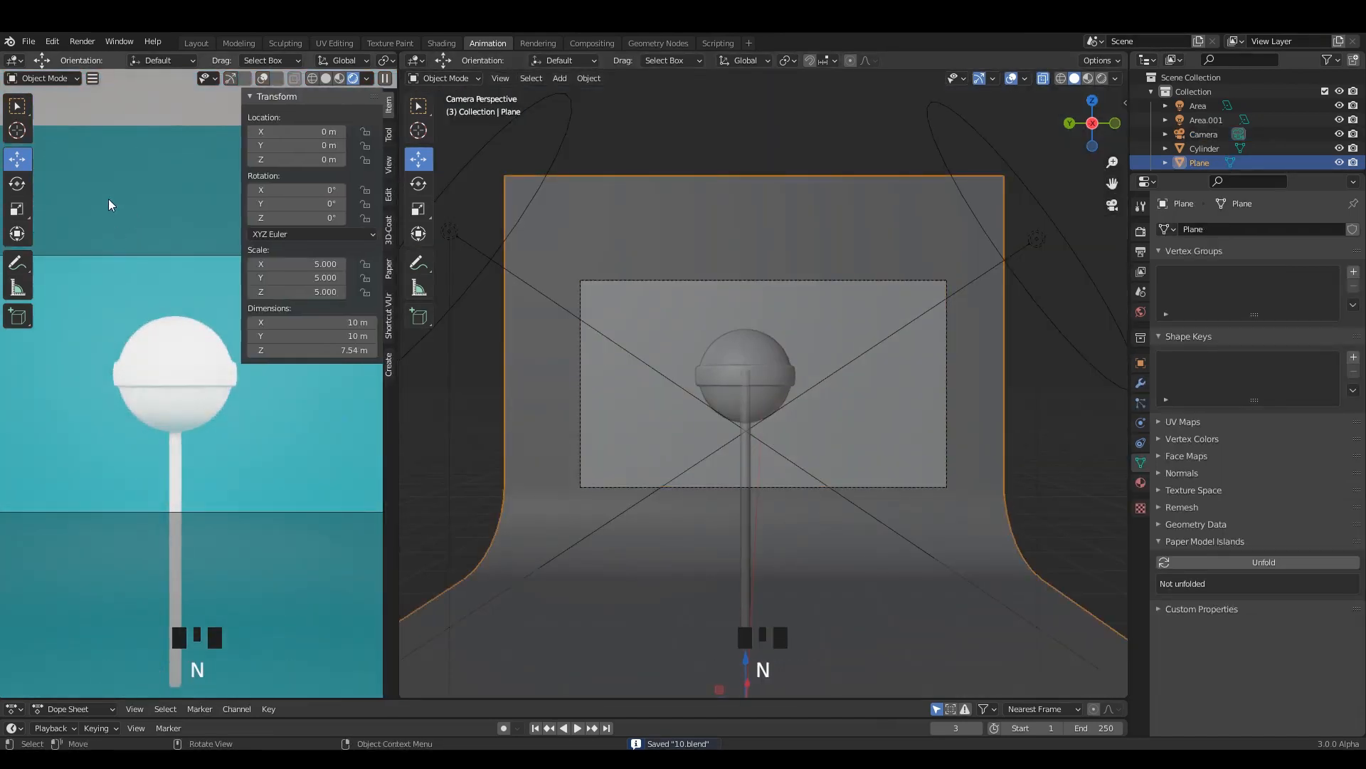
key(n)
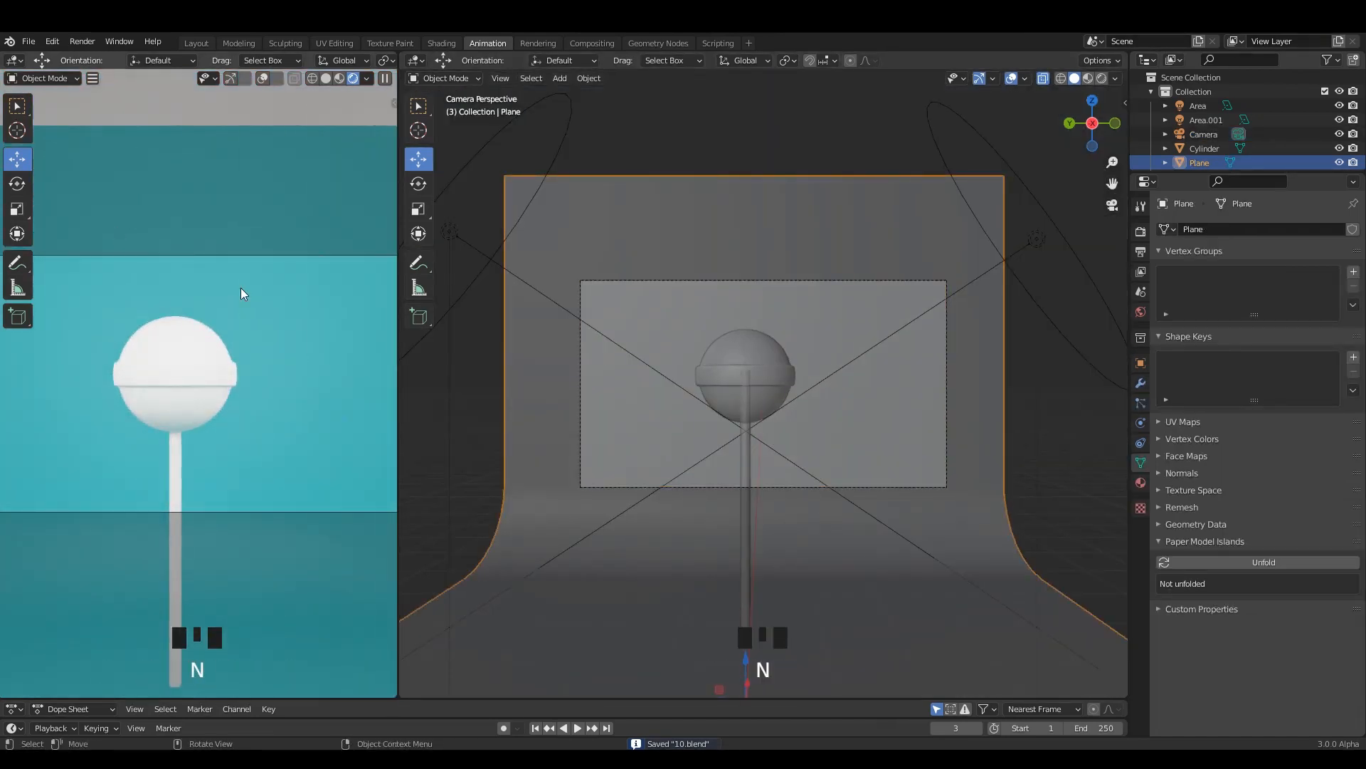
click(1142, 251)
drag(1301, 246, 1262, 246)
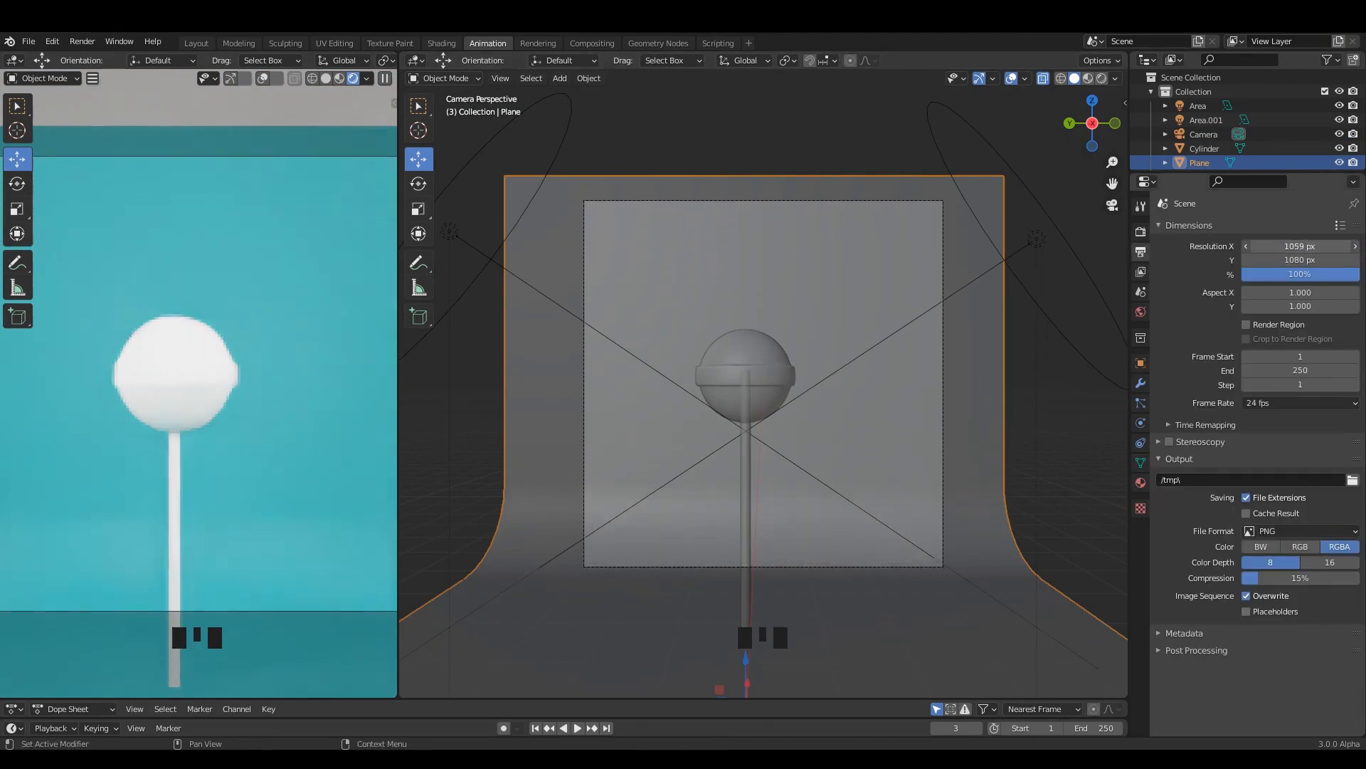
Lock the camera to the view and hide the tool shelf in the rendered viewport
scroll(339, 397, down, 2)
scroll(204, 399, up, 1)
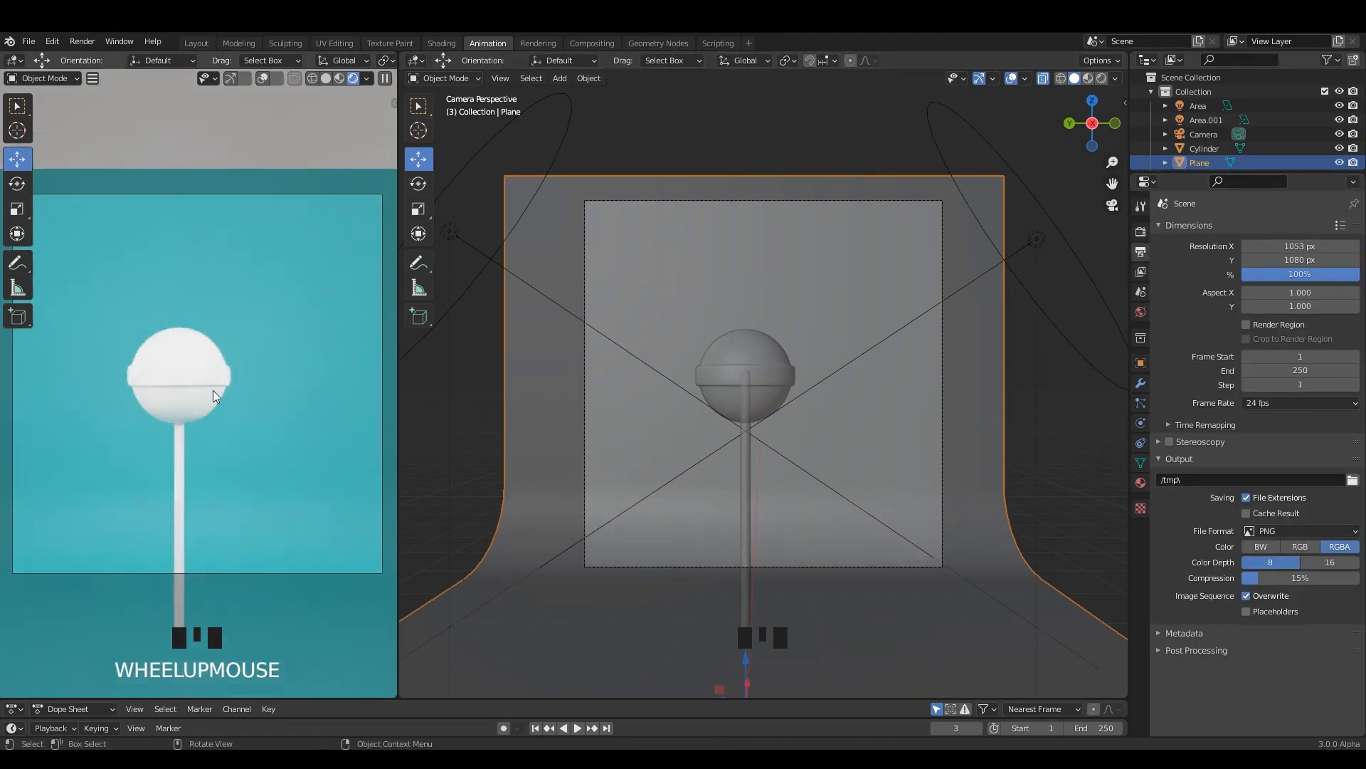
key(n)
click(390, 164)
key(n)
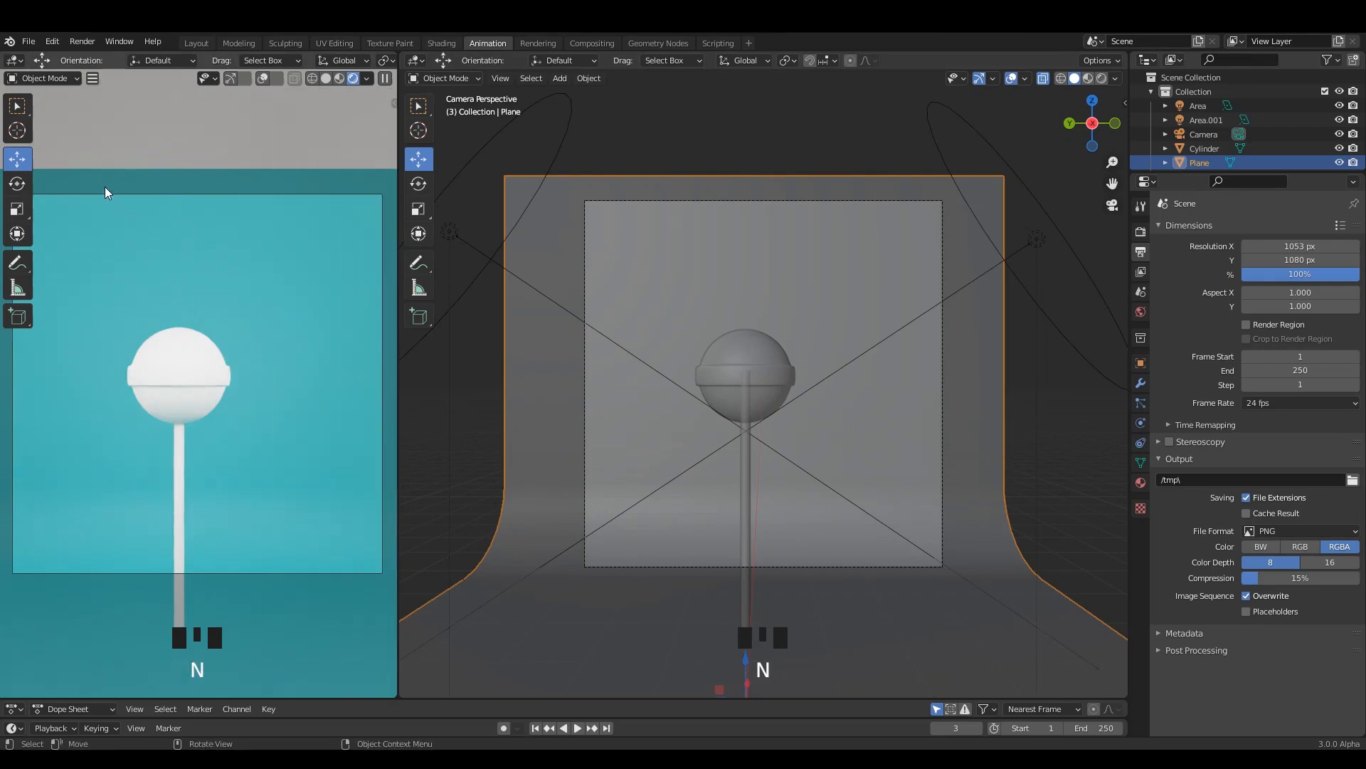
key(t)
Move the camera closer to frame the candy head in the upper half of the image, and save the file
key(ctrl+s)
scroll(235, 377, up, 2)
shift+middle_drag(212, 392, 218, 346)
key(ctrl+s)
Change the large 3D viewport to the Shader Editor and give the candy head a new material
click(839, 417)
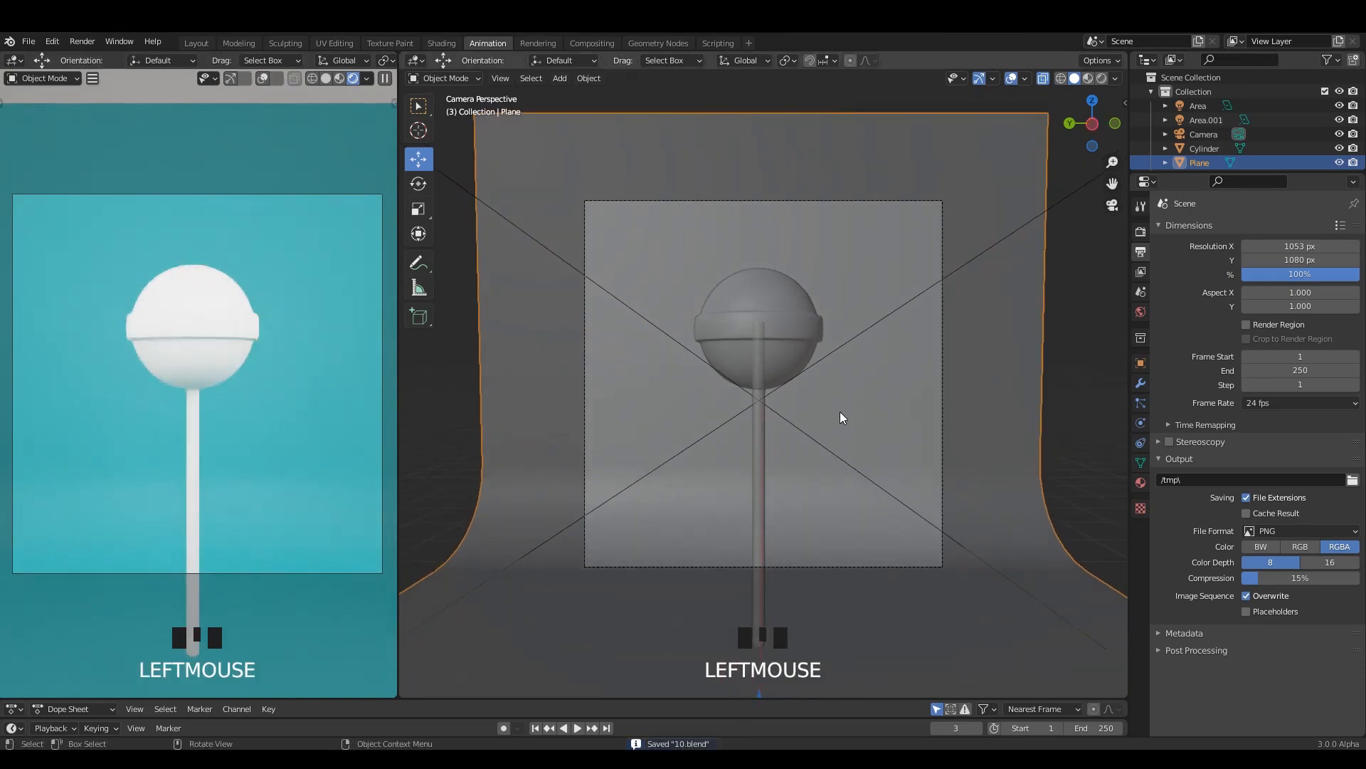
key(KP_0)
middle_drag(793, 369, 848, 395)
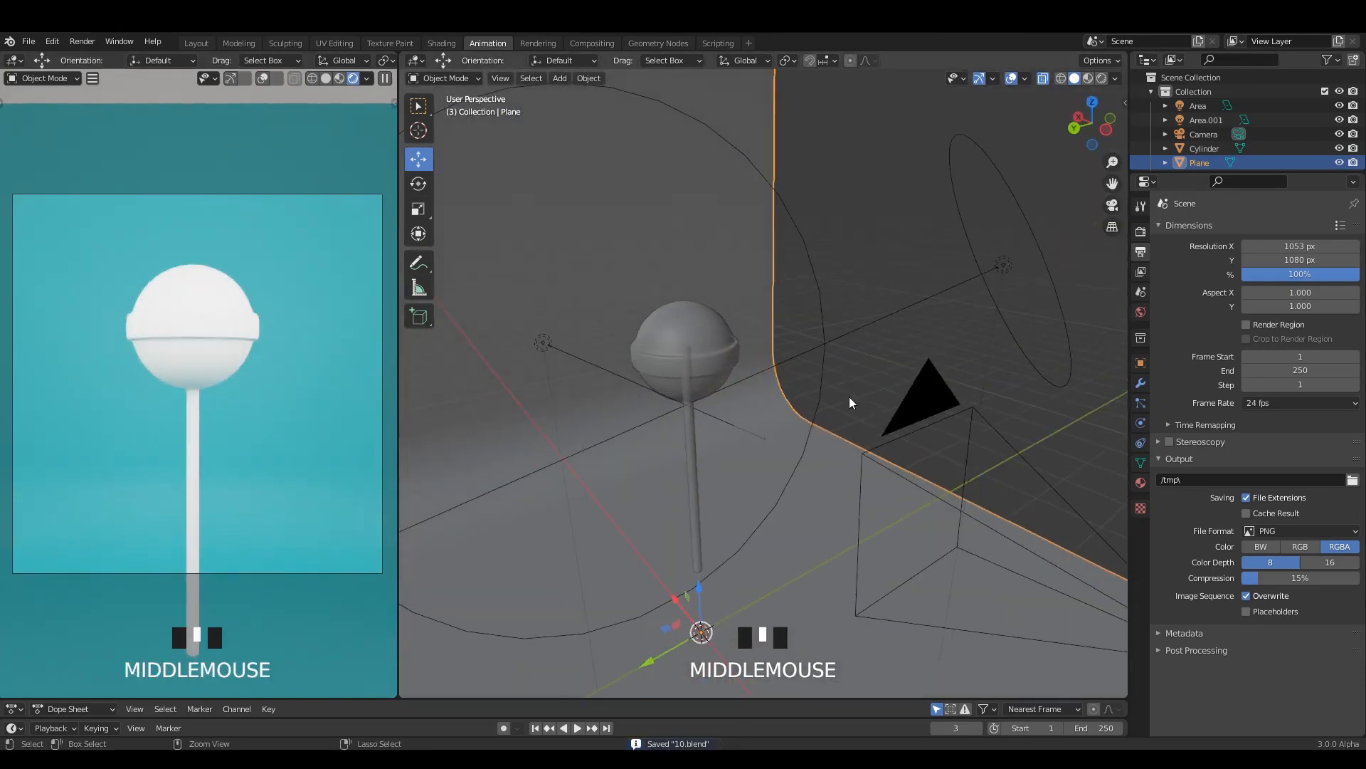
click(416, 62)
click(455, 195)
middle_drag(802, 262, 985, 93)
scroll(985, 93, up, 2)
click(229, 306)
click(795, 60)
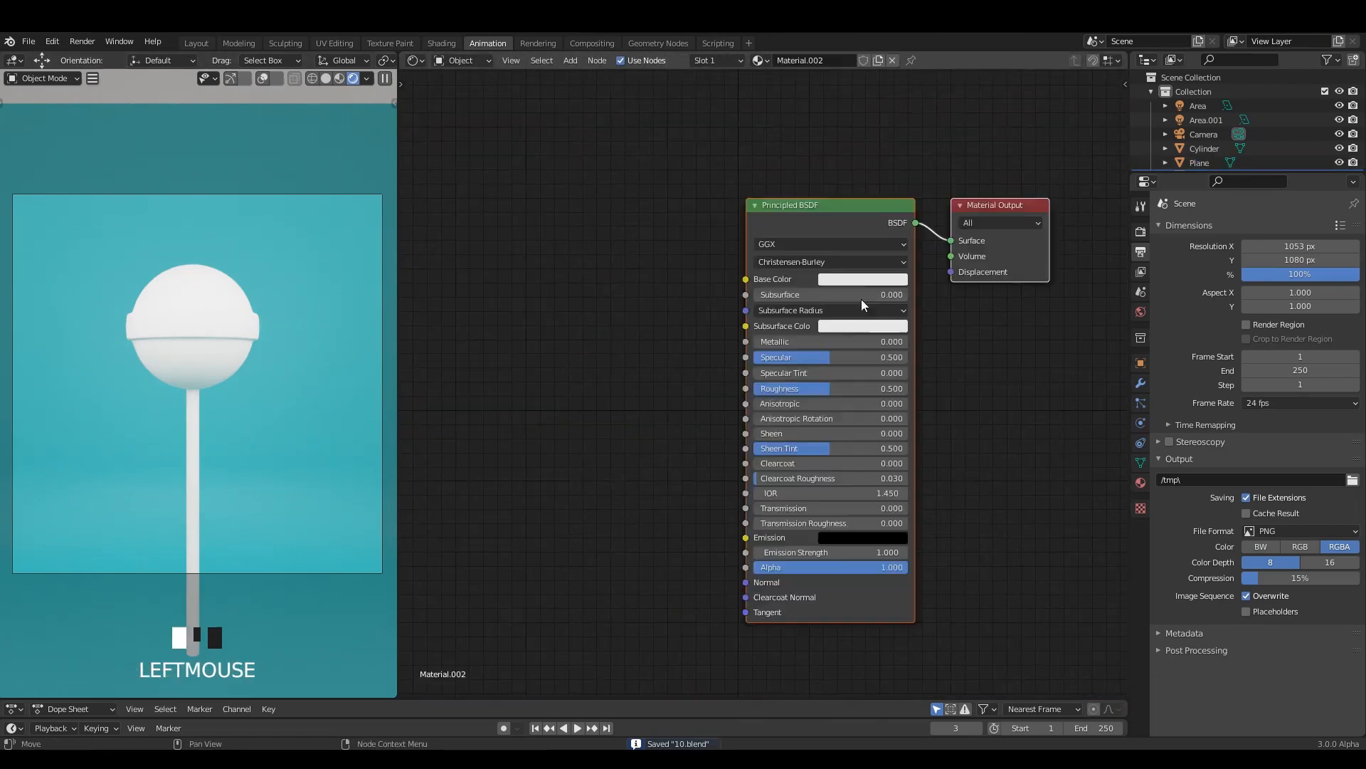
Set the candy material's Transmission to 1.000 and save the file
scroll(861, 299, up, 2)
middle_drag(801, 598, 736, 522)
drag(726, 511, 818, 511)
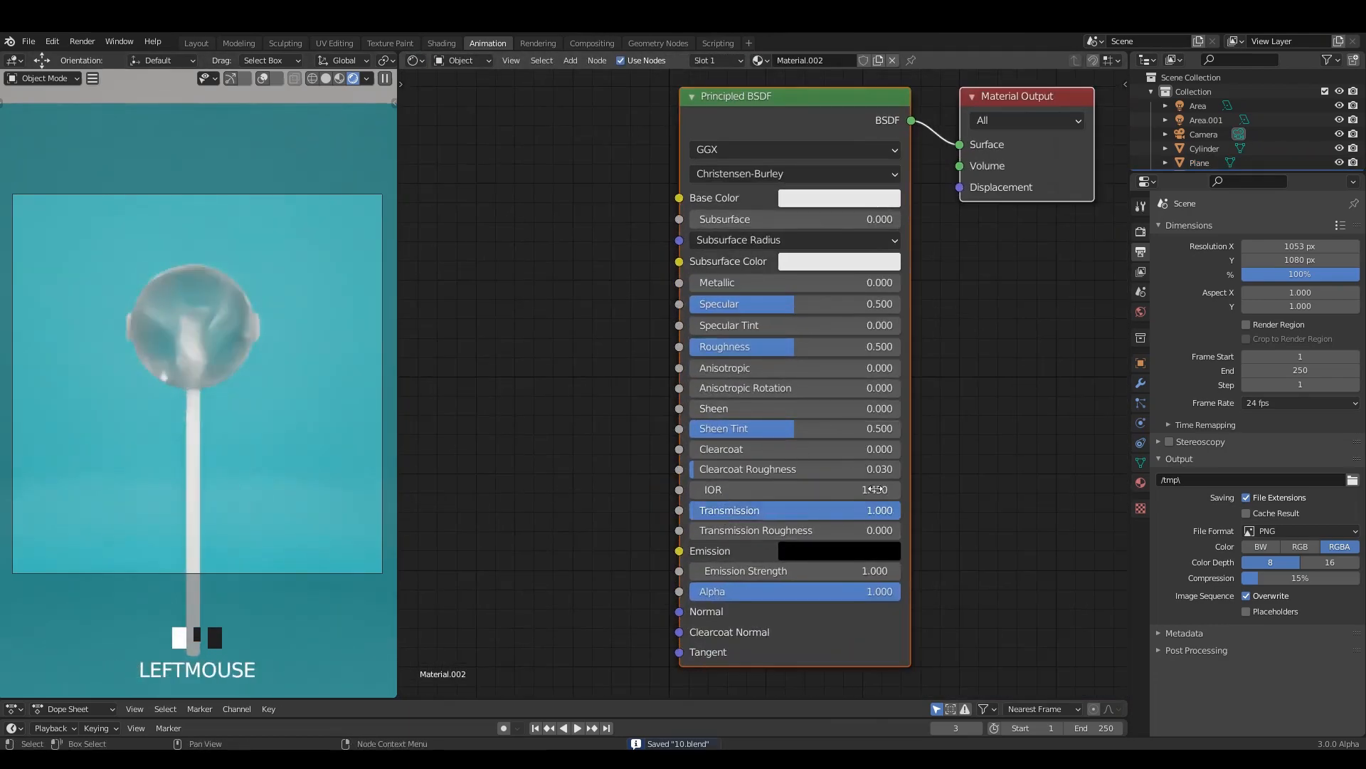
key(ctrl+s)
Set the candy material's Roughness to 0.100 and save the file
scroll(805, 410, down, 1)
scroll(805, 410, up, 3)
drag(805, 410, 701, 410)
click(1007, 467)
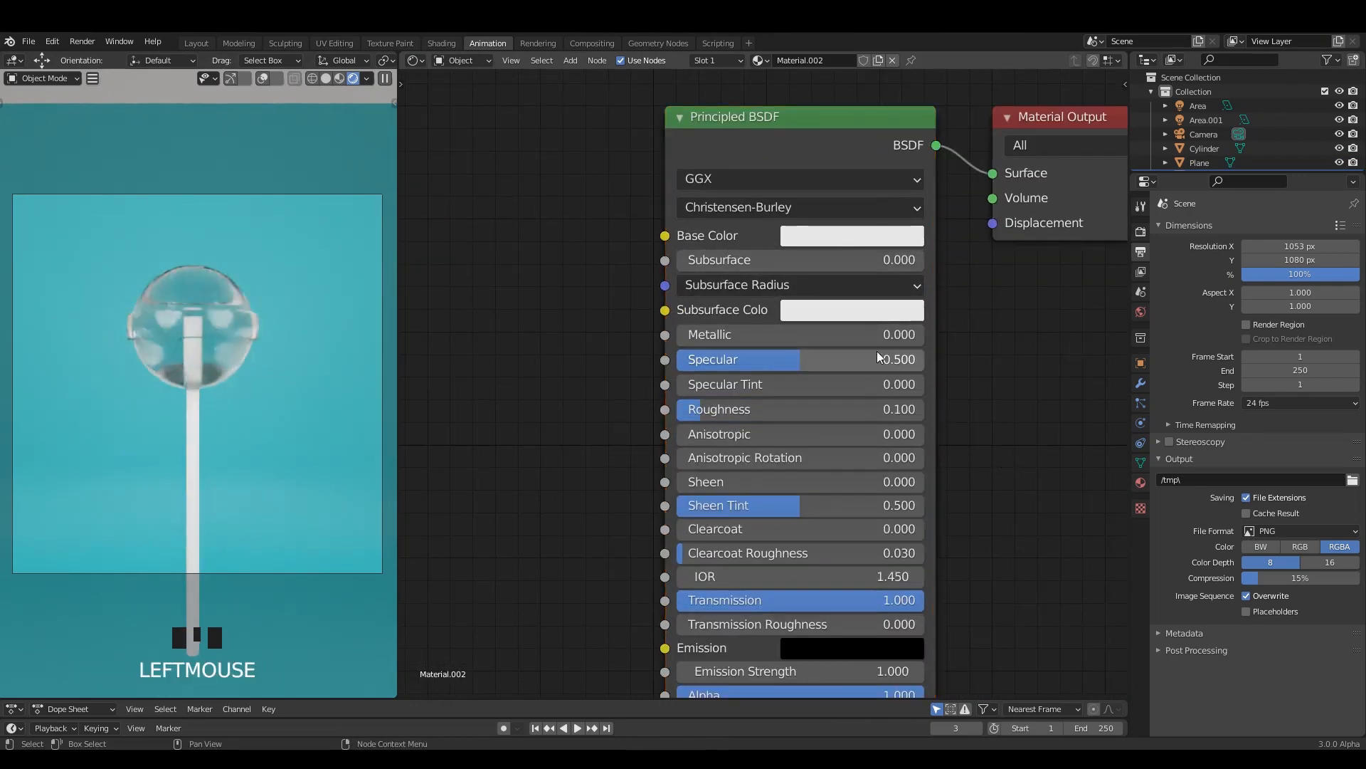
key(ctrl+s)
Set the candy material's base color to orange with H 0.030 and S 0.895, and save the file
middle_drag(846, 245, 805, 352)
click(805, 349)
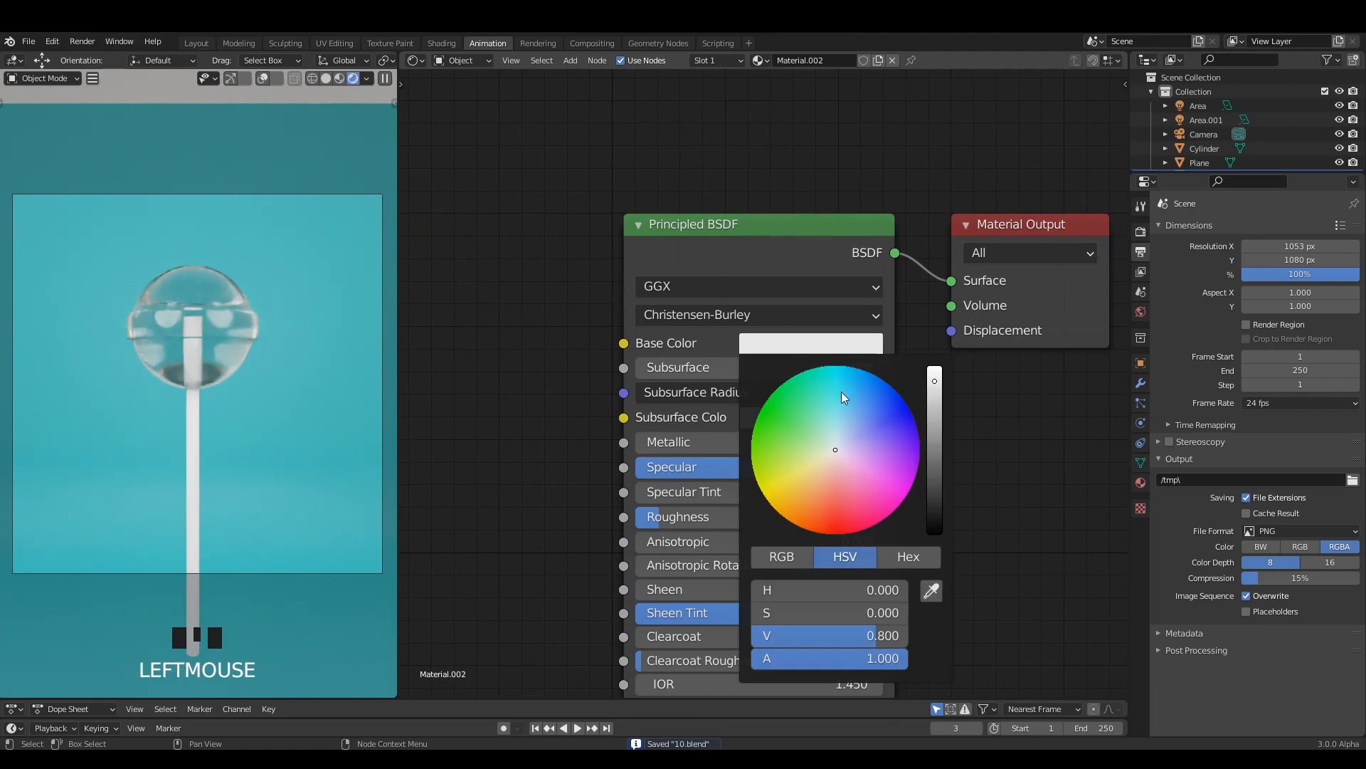
drag(833, 458, 777, 497)
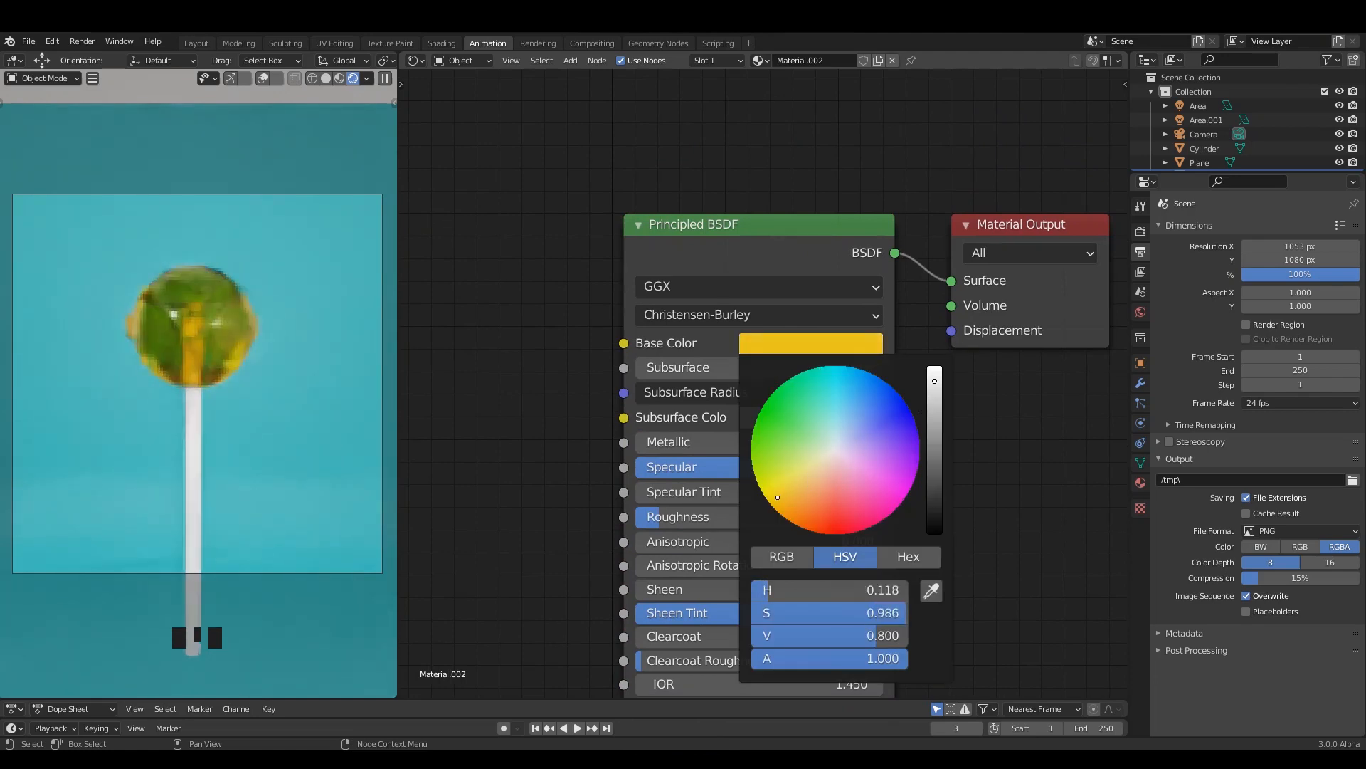
click(800, 491)
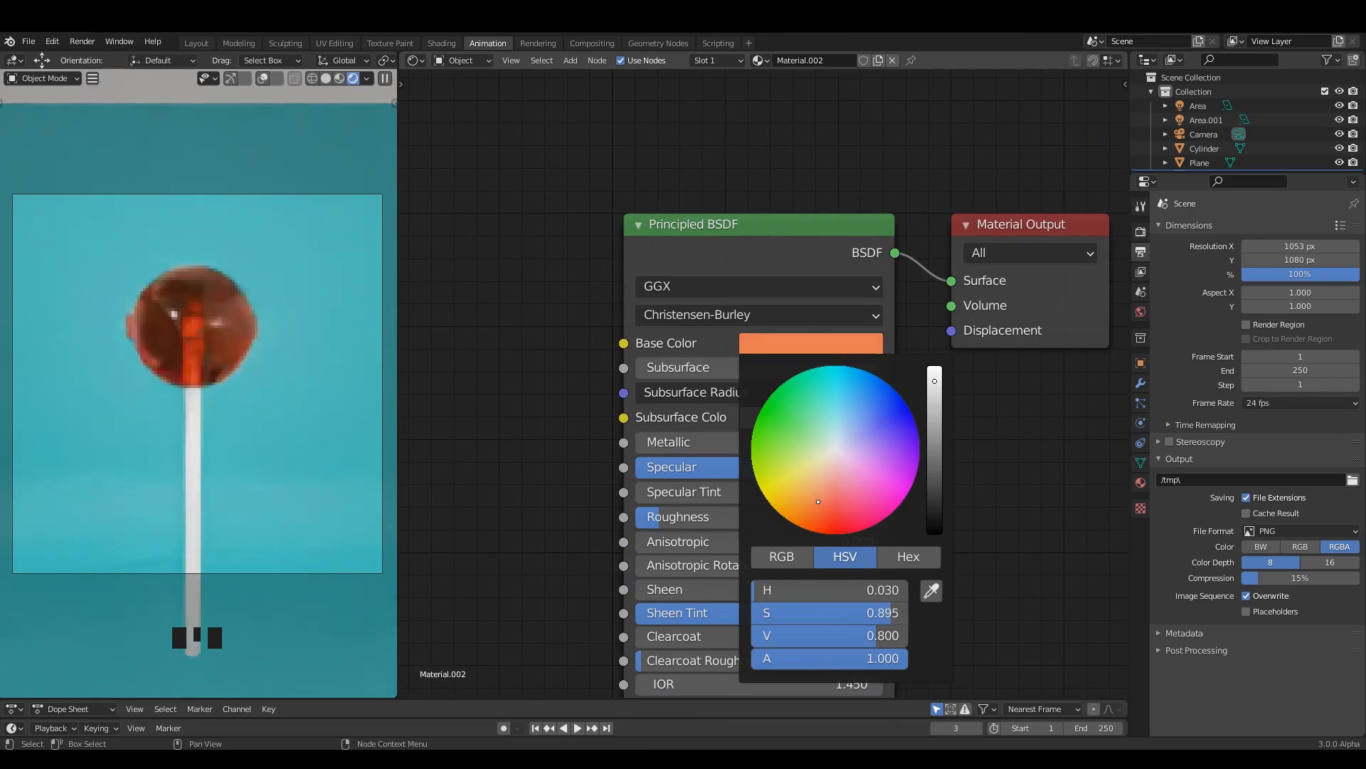
key(ctrl+s)
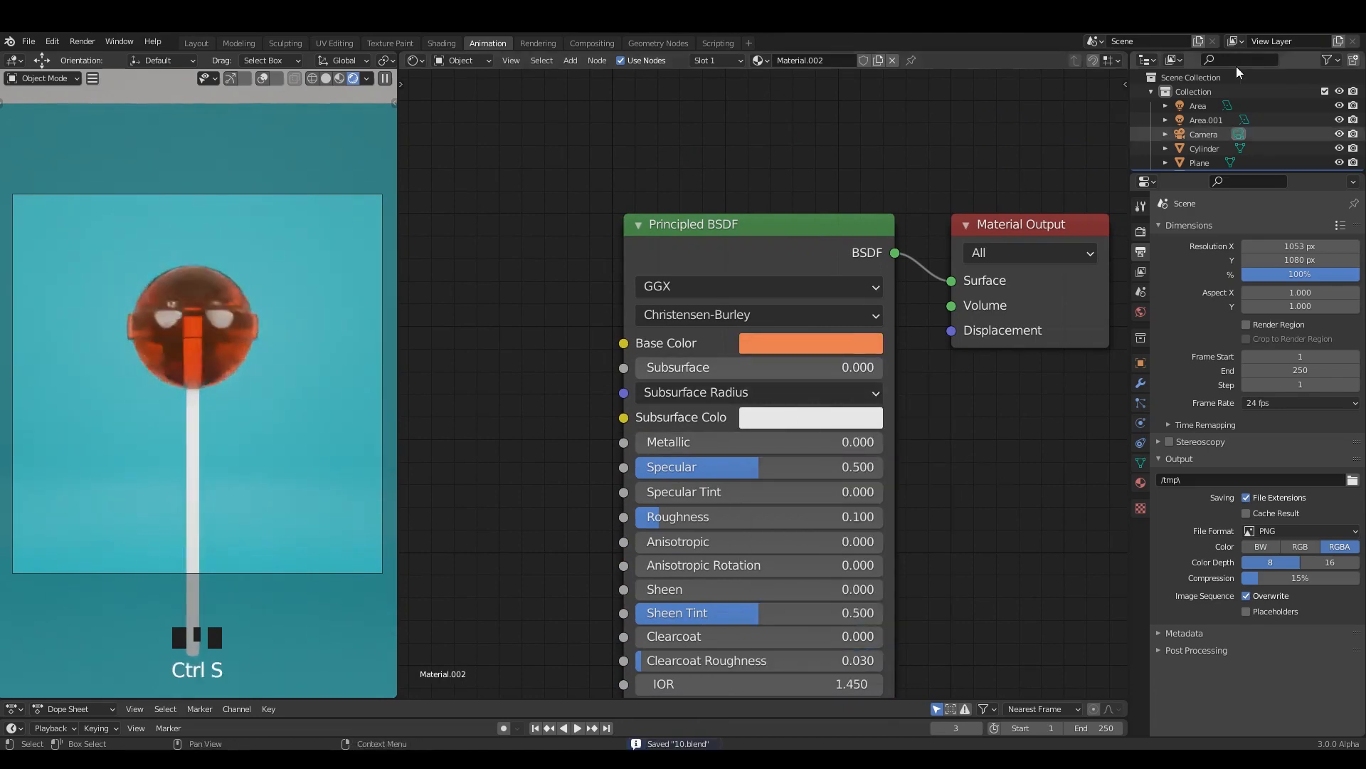
Raise the brightness value of the candy material's orange base color to its maximum
scroll(895, 356, down, 2)
scroll(883, 347, up, 3)
click(868, 341)
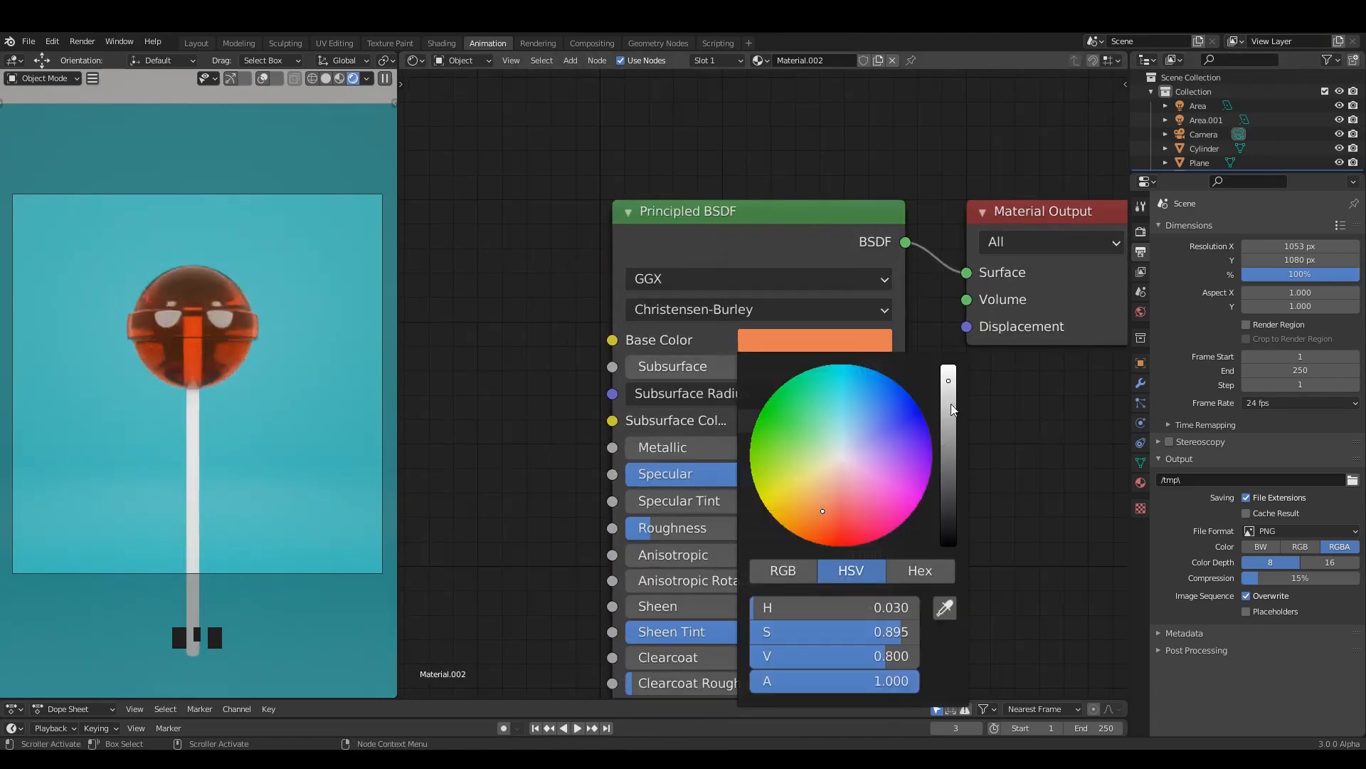
drag(951, 404, 950, 362)
Try a Roughness of 2 on the candy material, and set it back to 0.1
scroll(587, 322, down, 6)
middle_drag(881, 351, 882, 285)
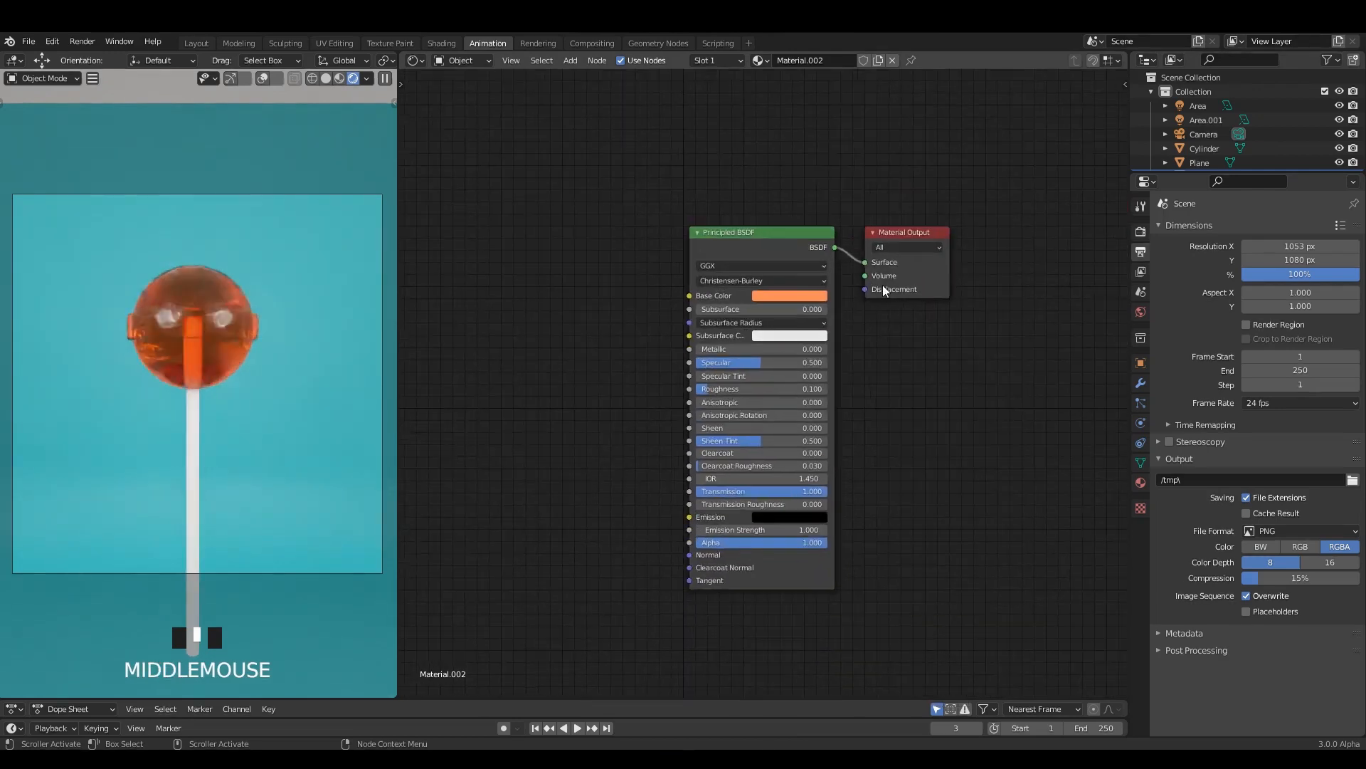
double_click(789, 244)
scroll(788, 284, up, 2)
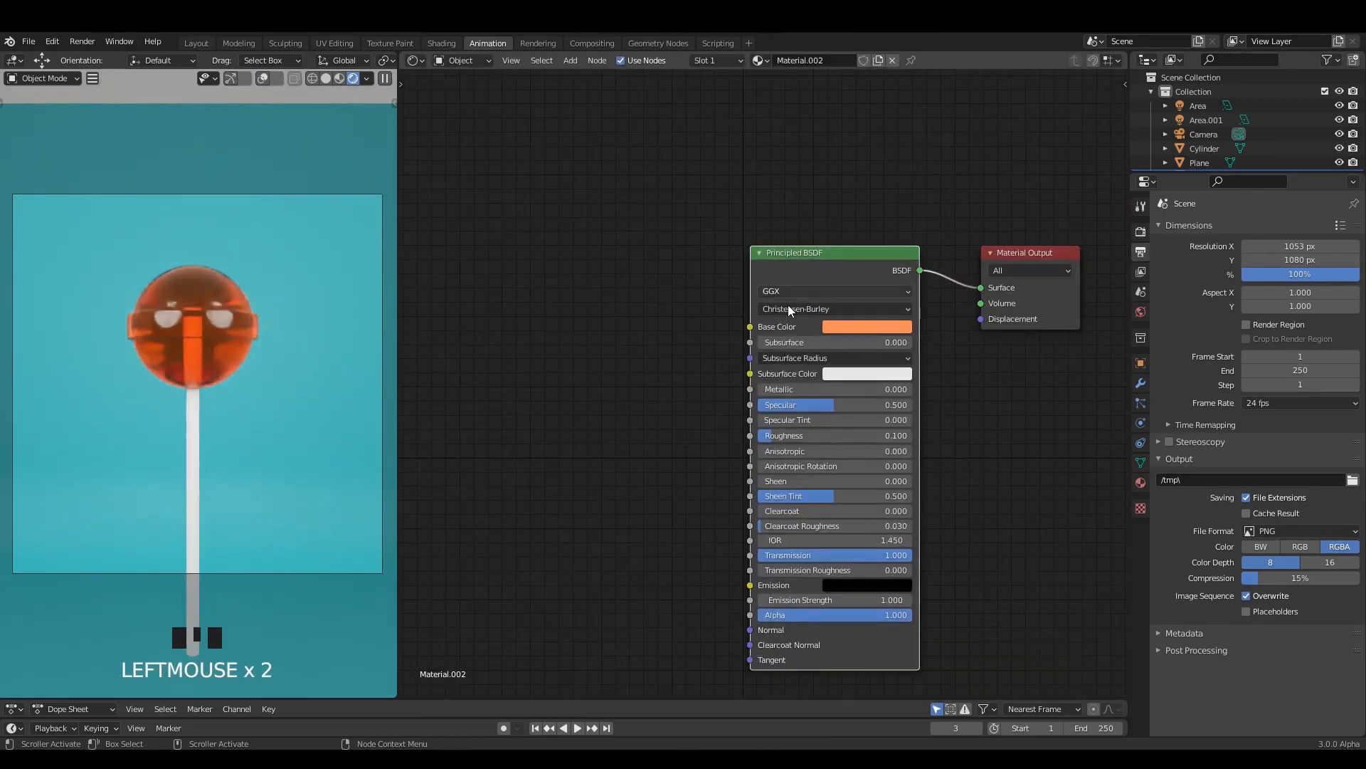
text(2)
key(Return)
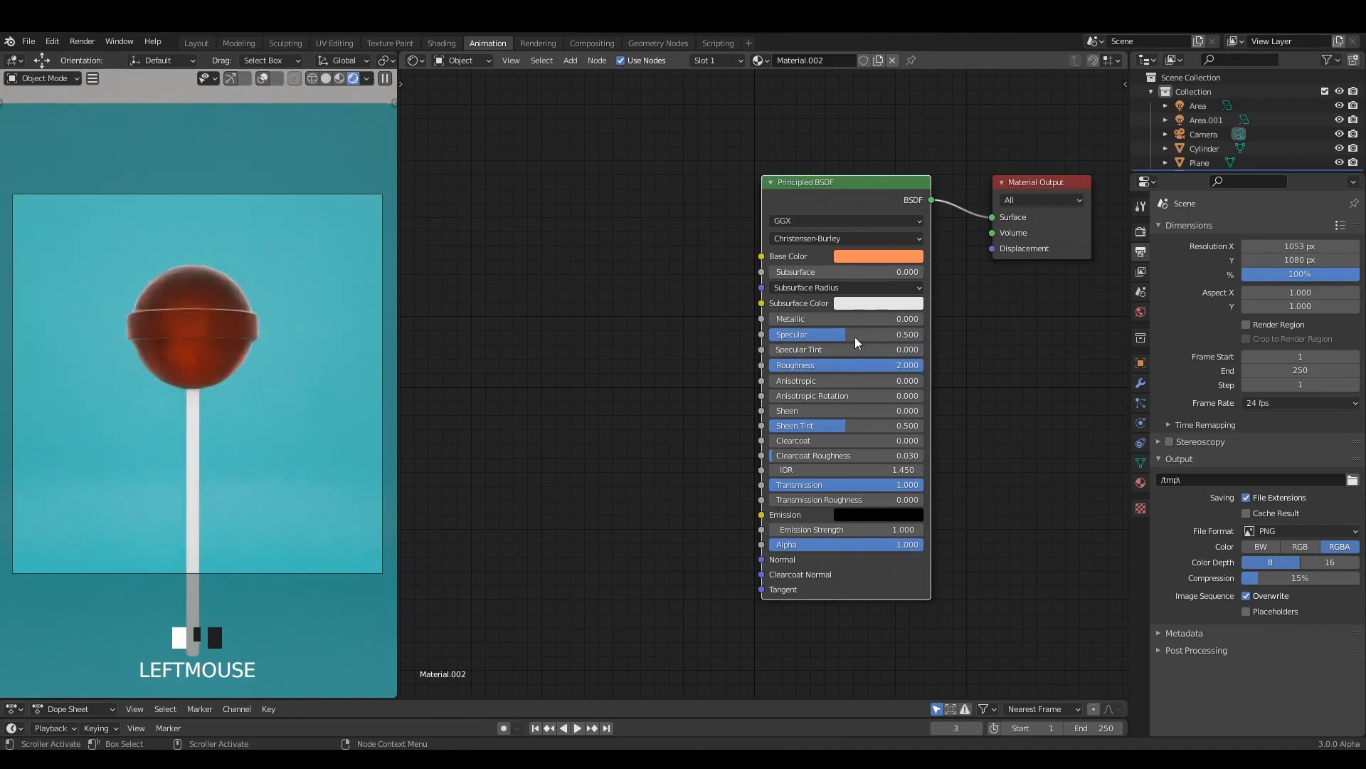
click(865, 365)
text(0.1)
key(Return)
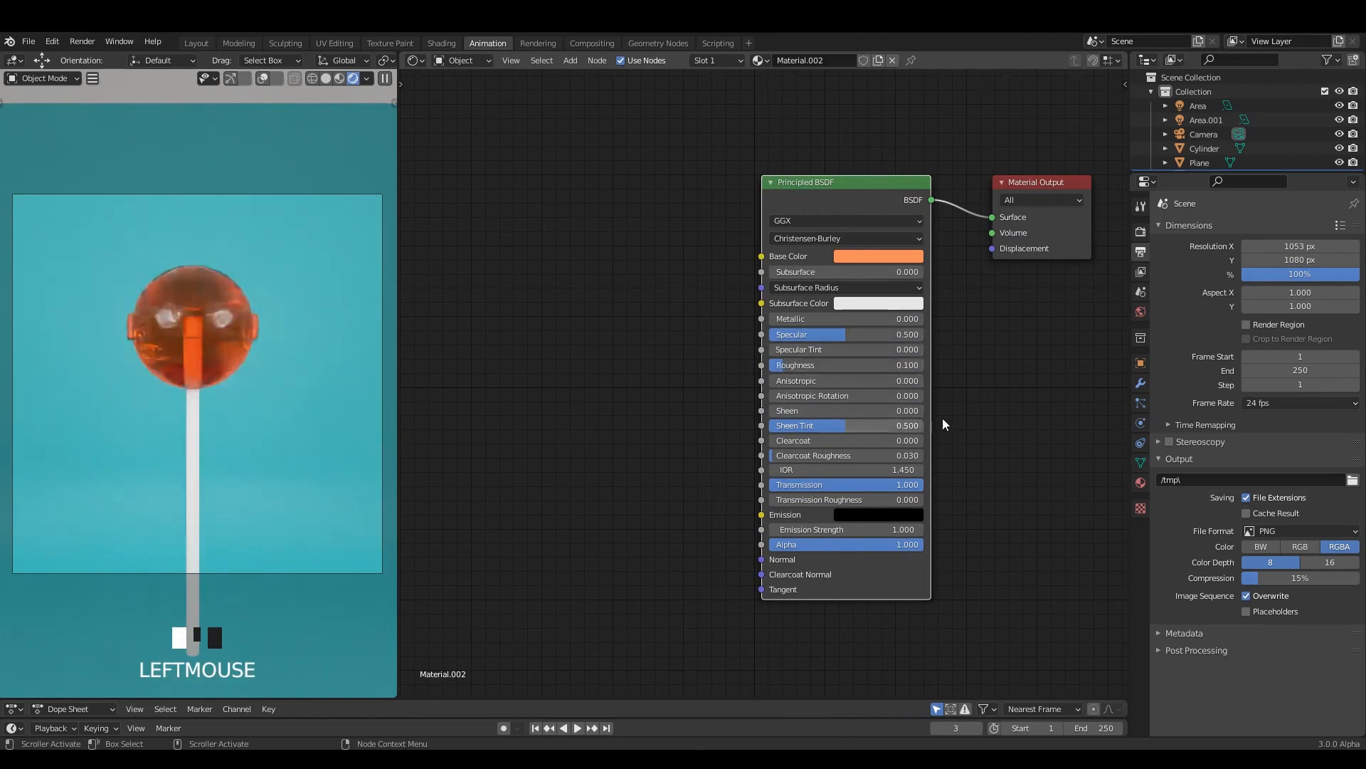
Add a ColorRamp node in front of the Principled BSDF node
scroll(946, 406, down, 3)
middle_drag(988, 368, 962, 375)
scroll(925, 367, up, 2)
middle_drag(589, 307, 661, 276)
key(shift+a)
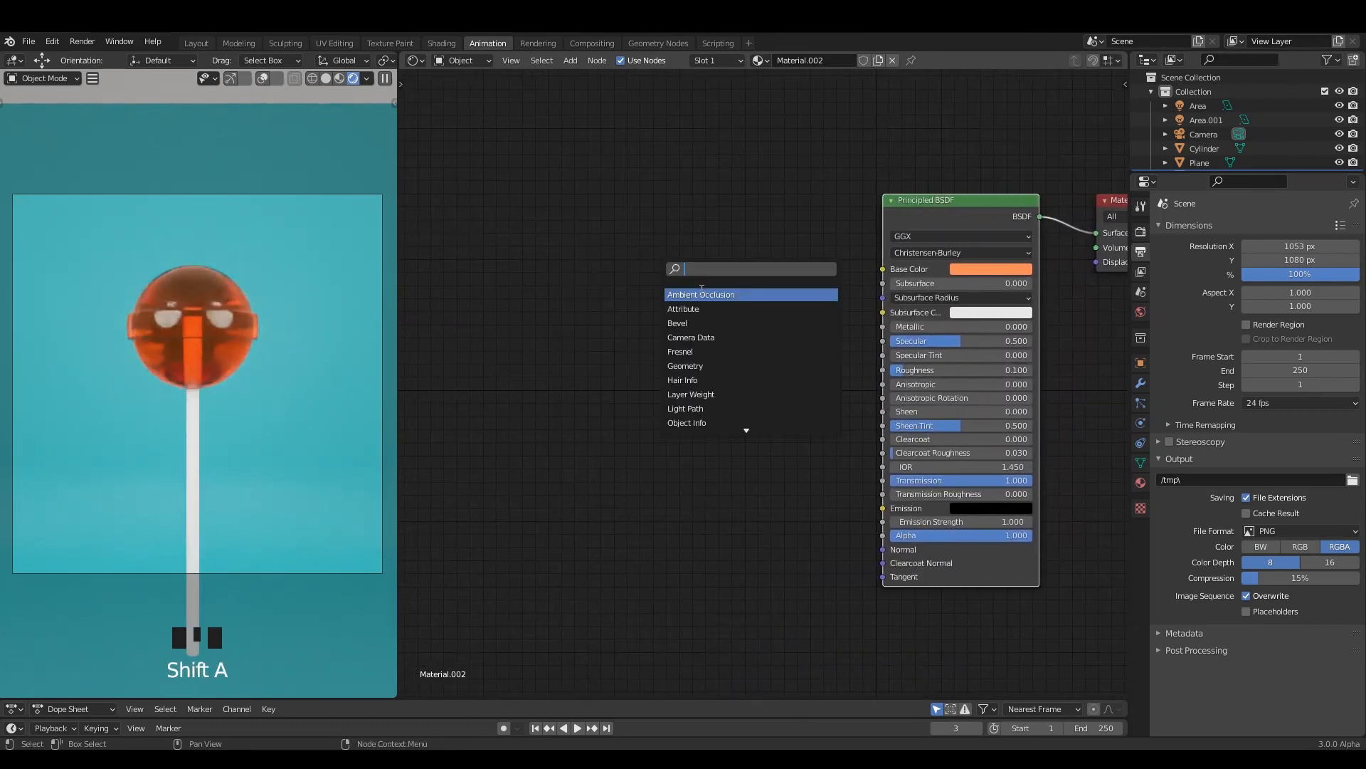
text(col)
click(675, 294)
click(647, 272)
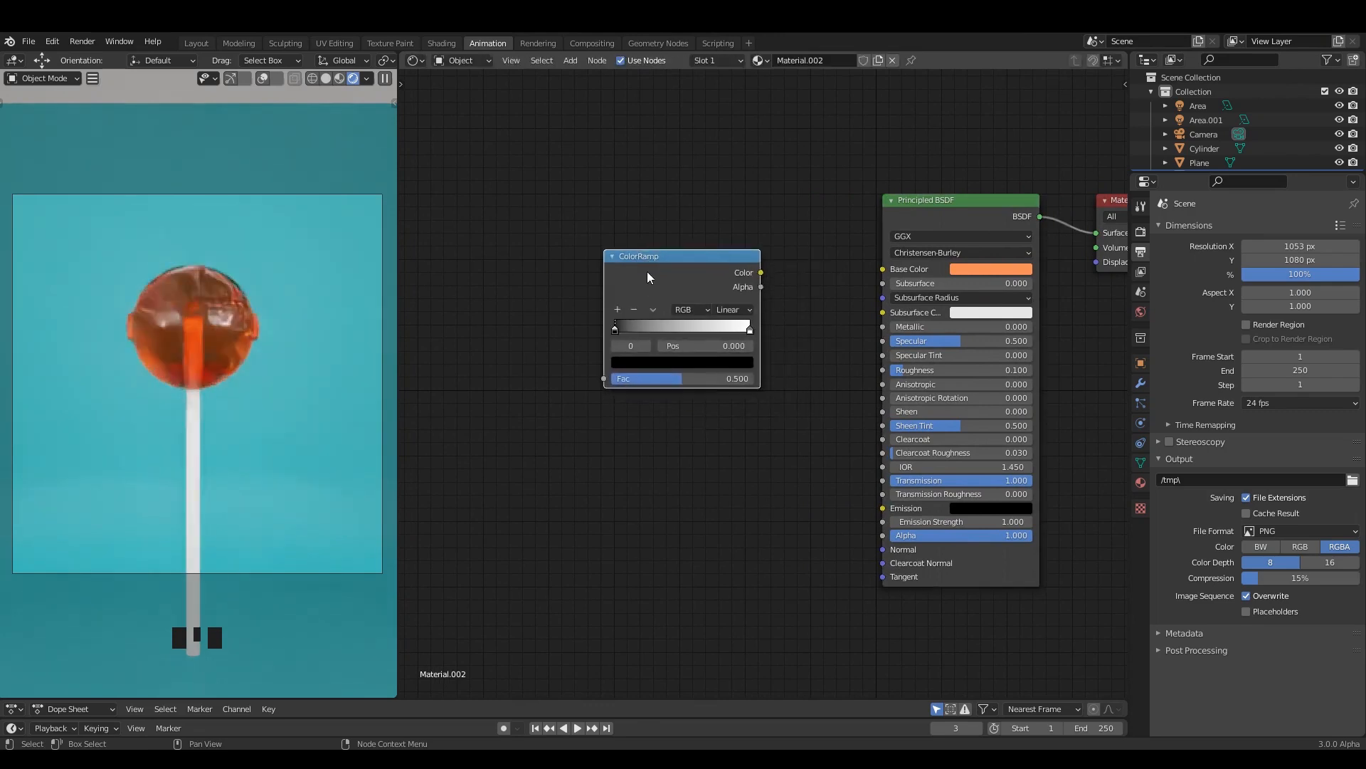
Add a Noise Texture node and place it below the ColorRamp node
middle_drag(647, 271, 693, 217)
key(shift+a)
text(ni)
click(552, 294)
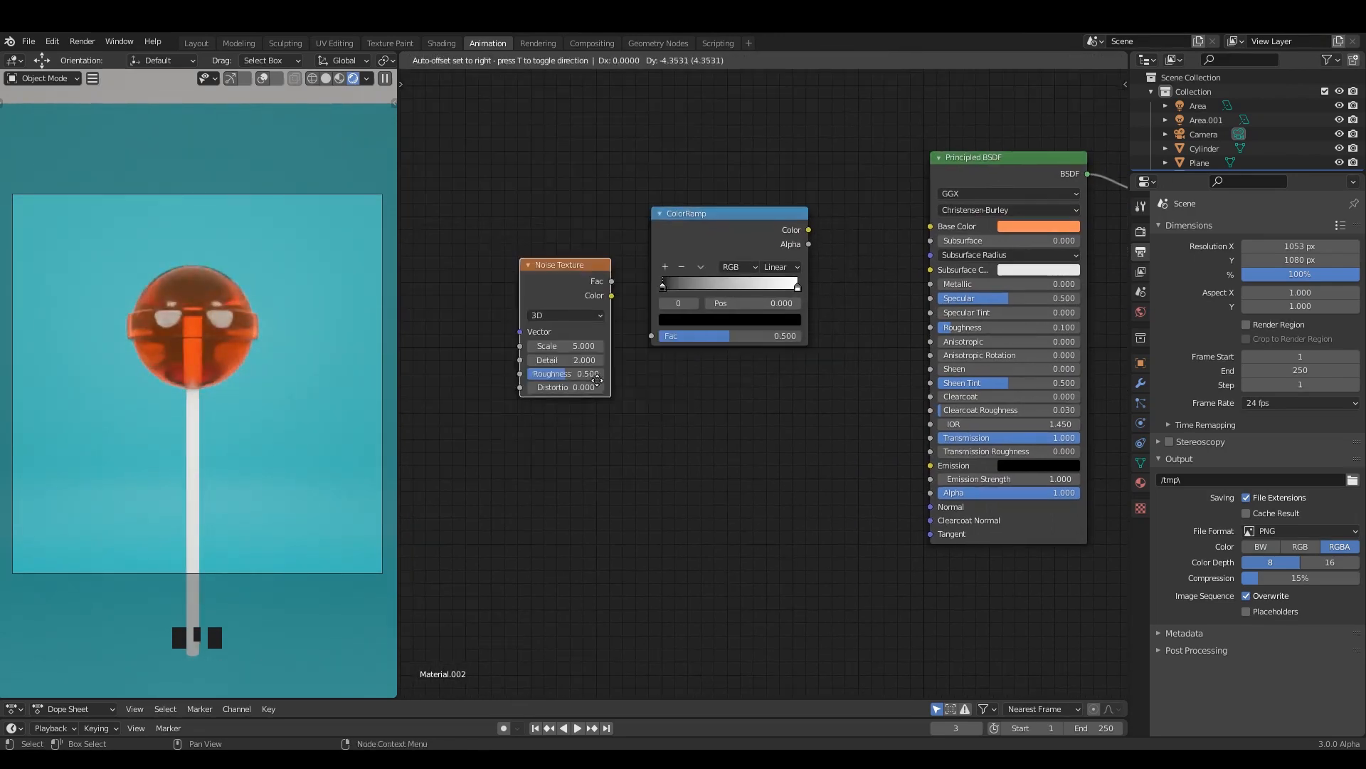
click(664, 430)
Add a Geometry node and place it on the input side of the ColorRamp node
middle_drag(638, 318, 663, 414)
key(shift+a)
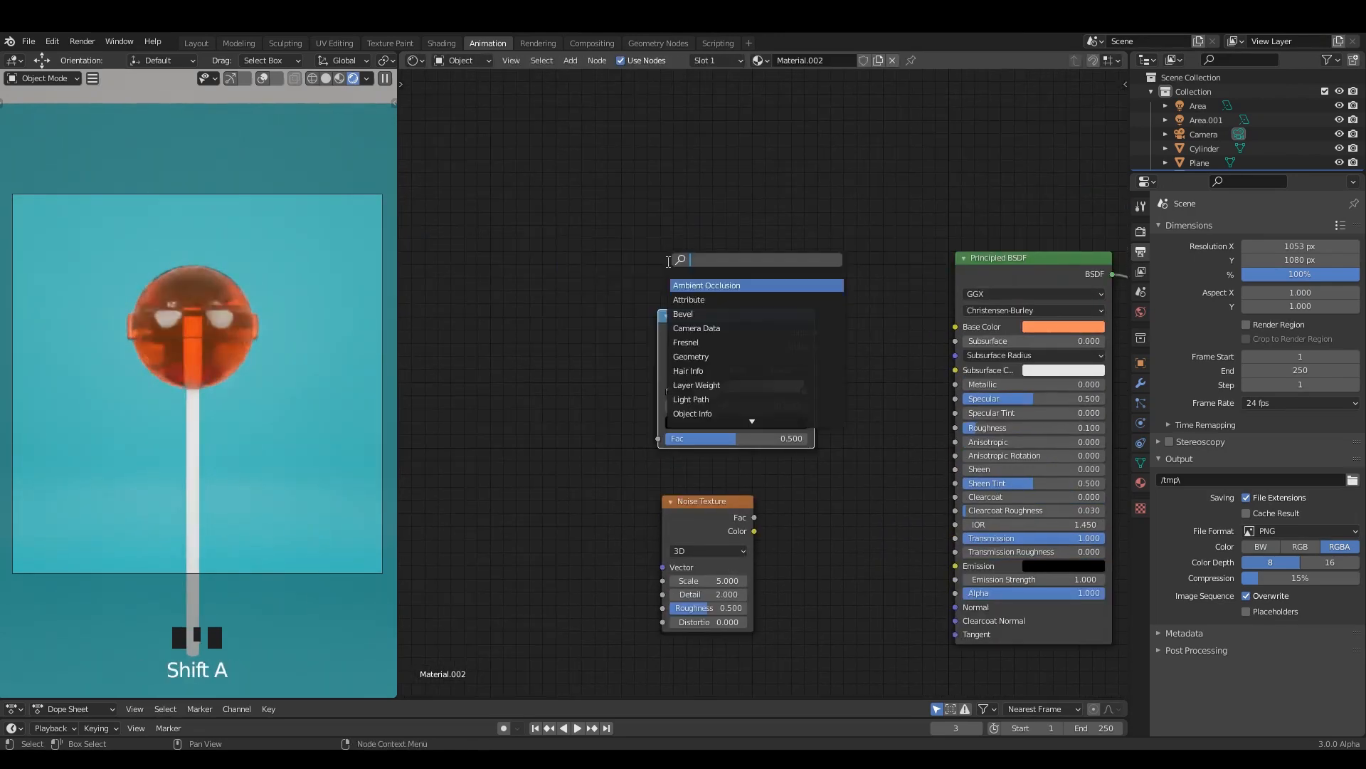
click(701, 342)
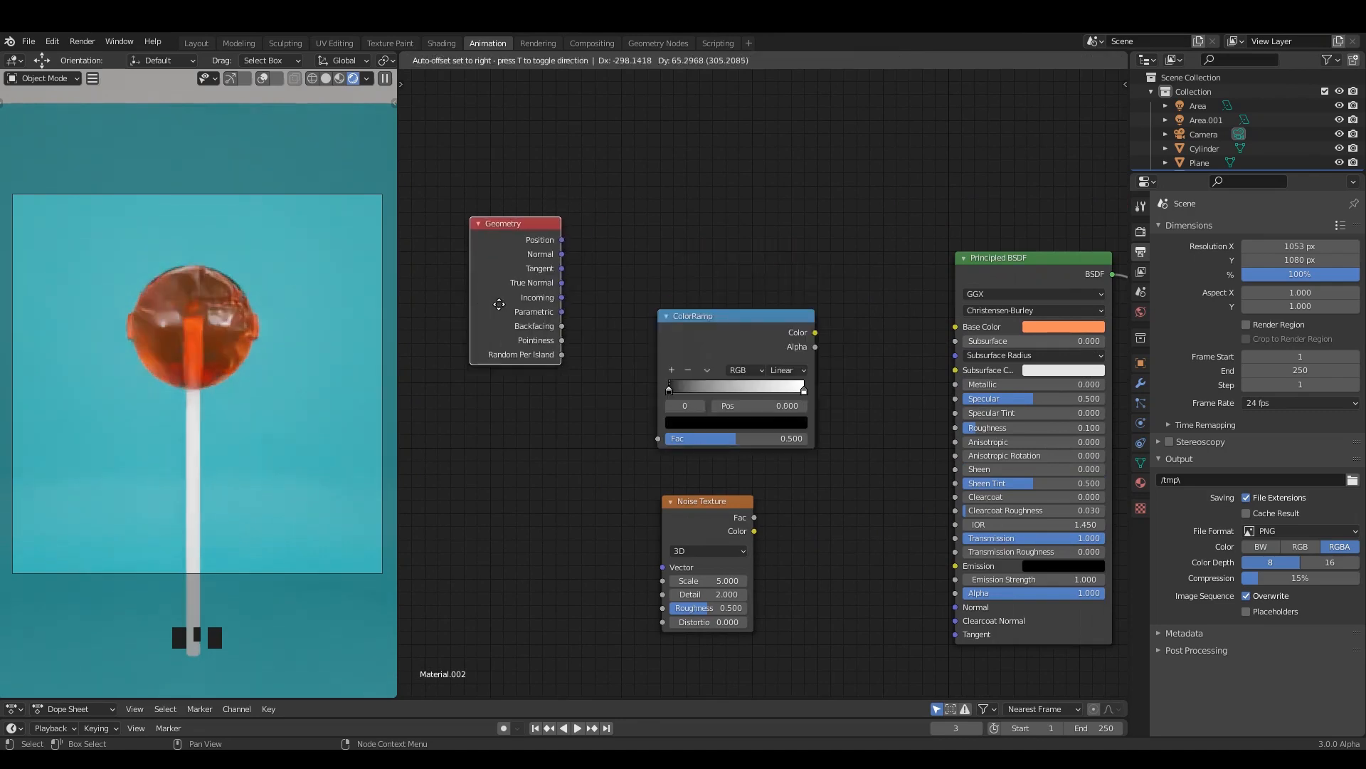
click(474, 316)
mouse_move(730, 328)
mouse_down()
mouse_move(740, 343)
mouse_move(741, 326)
mouse_up()
drag(518, 266, 526, 268)
Duplicate the ColorRamp node and place the copy above the original
click(733, 353)
key(shift+d)
click(666, 174)
Add a Gradient Texture node above the duplicated ColorRamp, and shift the copied ramp and the Geometry node into a tidier layout
middle_drag(712, 78, 728, 252)
key(shift+a)
text(gra)
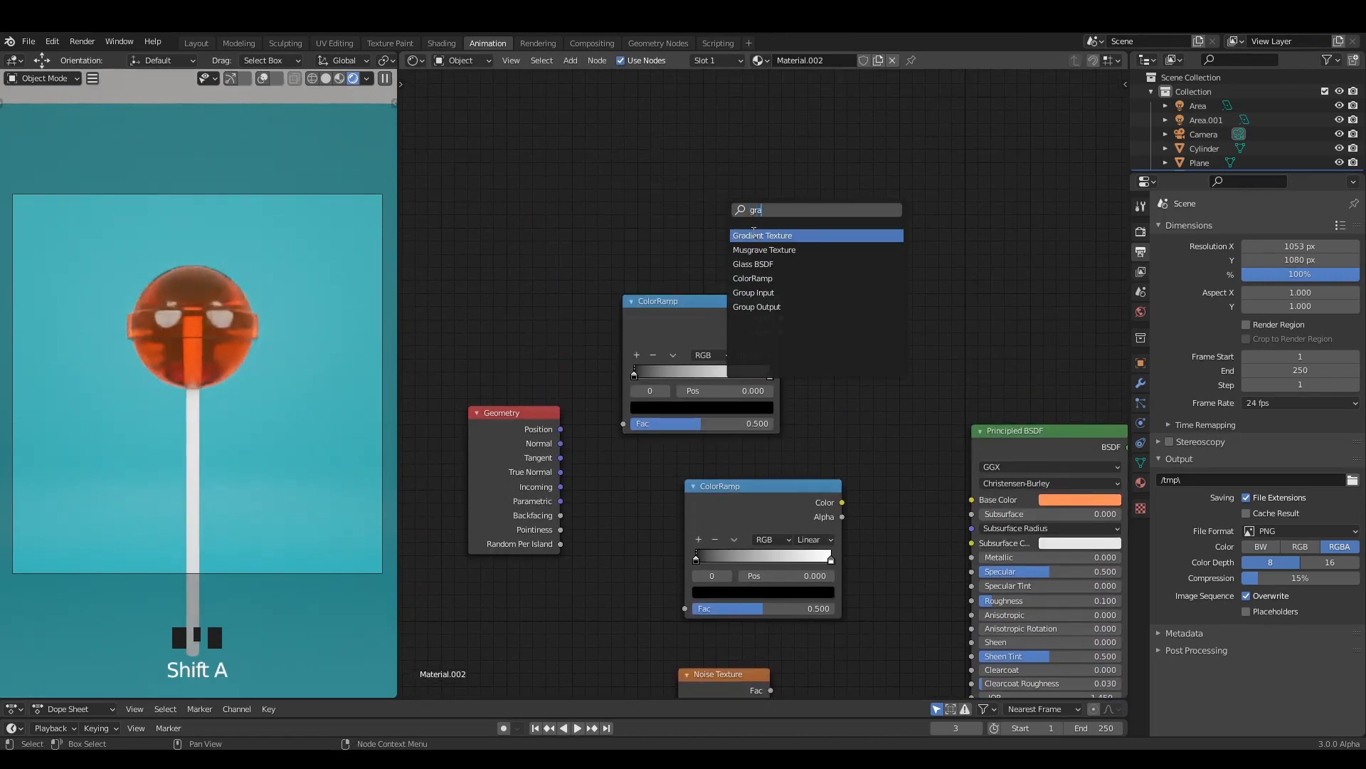
click(753, 231)
click(708, 207)
drag(722, 318, 769, 323)
middle_drag(719, 303, 768, 286)
drag(554, 432, 533, 458)
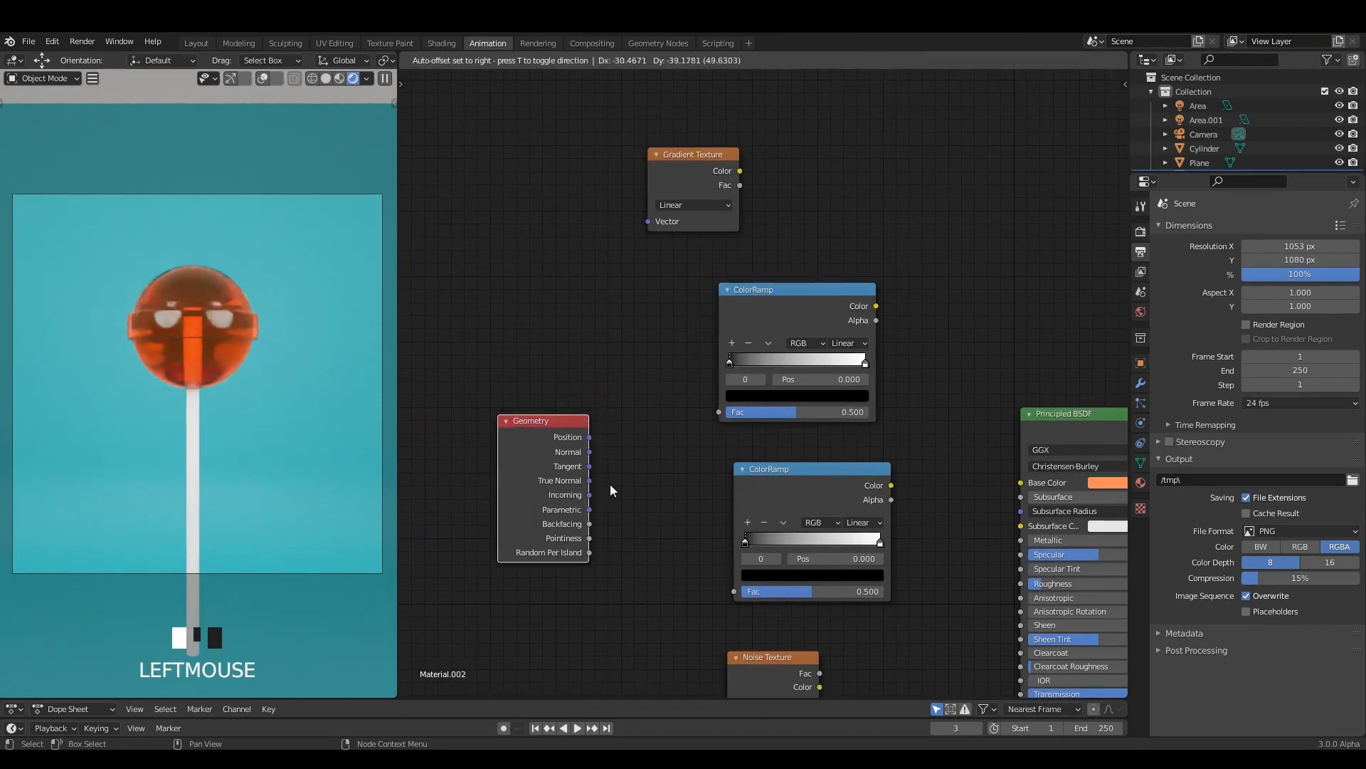
Connect the Geometry node's Pointiness output to the lower ColorRamp's Fac, and preview that ramp's color on the candy head
scroll(718, 501, up, 1)
middle_drag(719, 501, 683, 352)
drag(453, 292, 473, 356)
scroll(538, 419, up, 1)
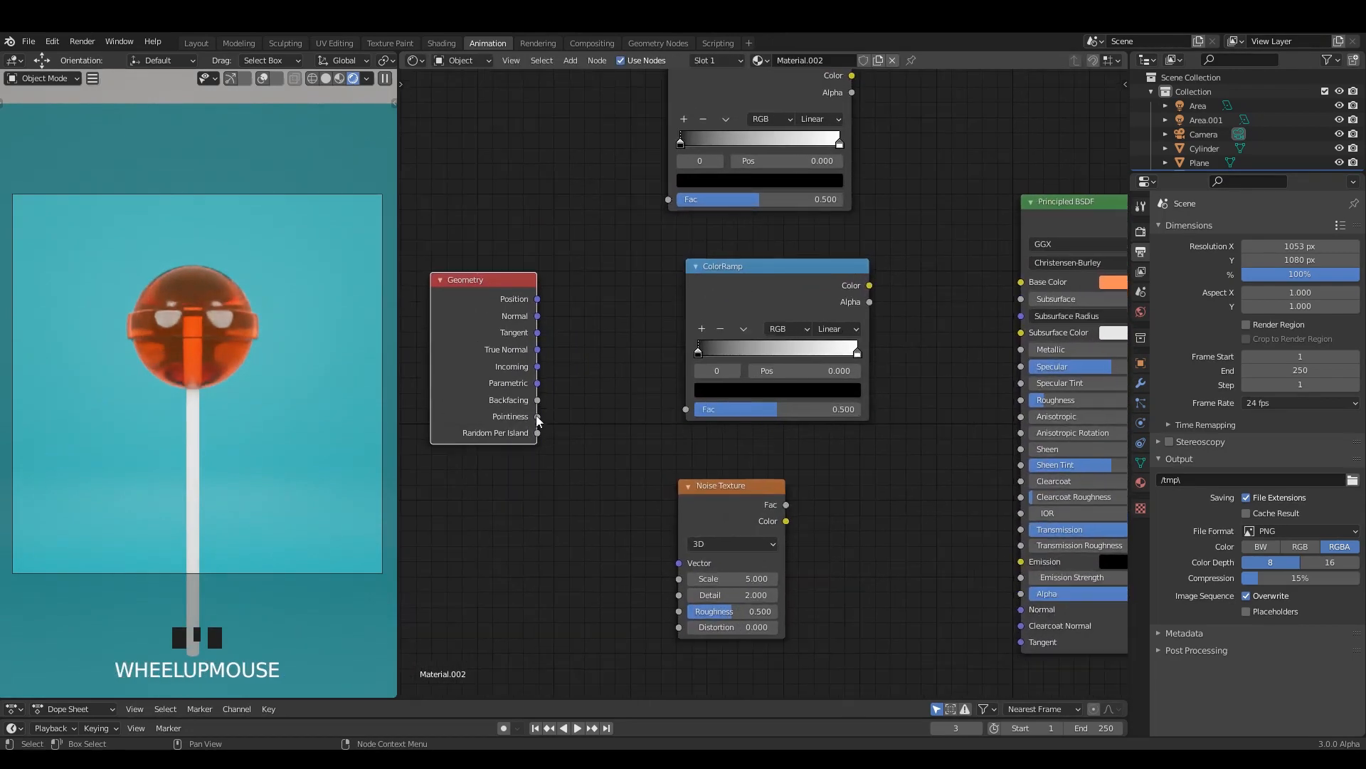
ctrl+shift+click(717, 281)
Move the black stop of the lower ColorRamp to position 0.336
scroll(759, 292, up, 1)
middle_drag(759, 291, 660, 411)
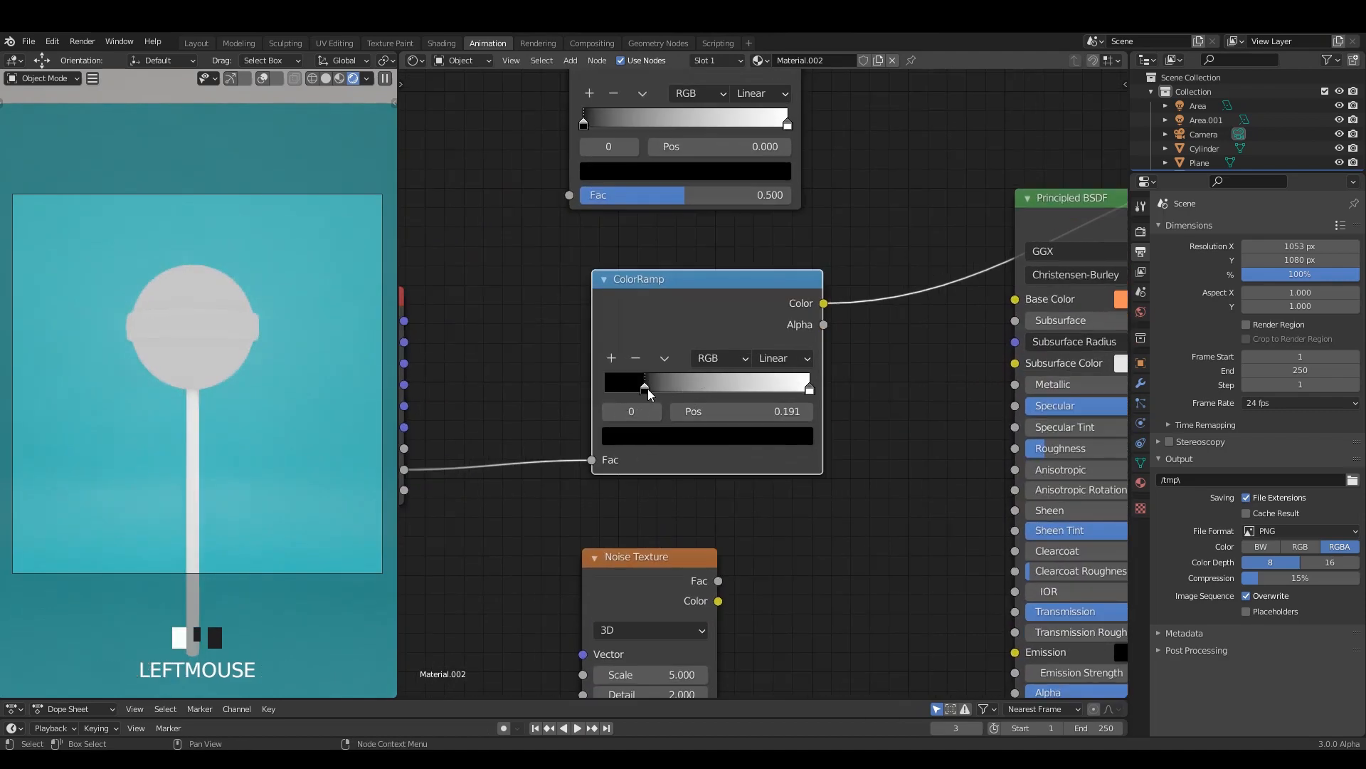
drag(648, 389, 676, 387)
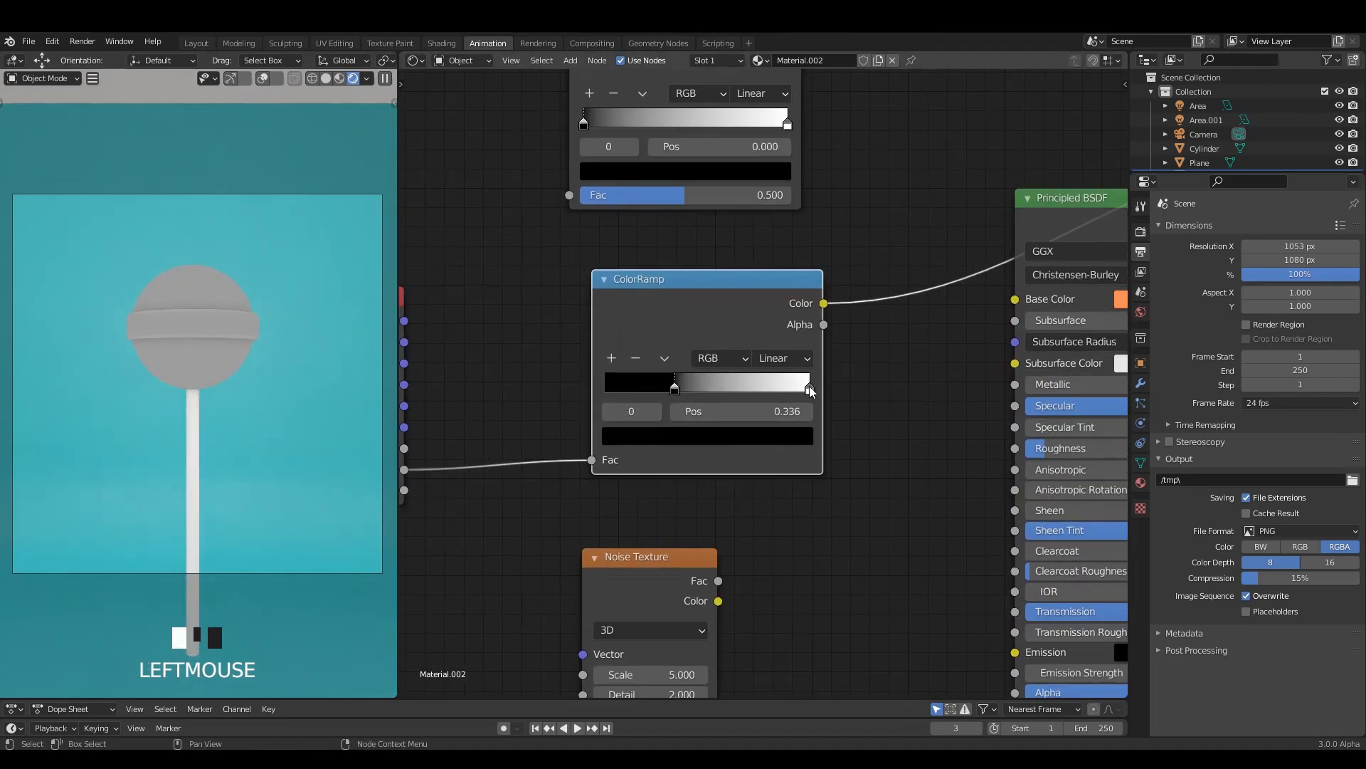
Move the lower ColorRamp's white stop to 0.791 and black stop to 0.364, and nudge the upper ColorRamp closer to it
double_click(769, 388)
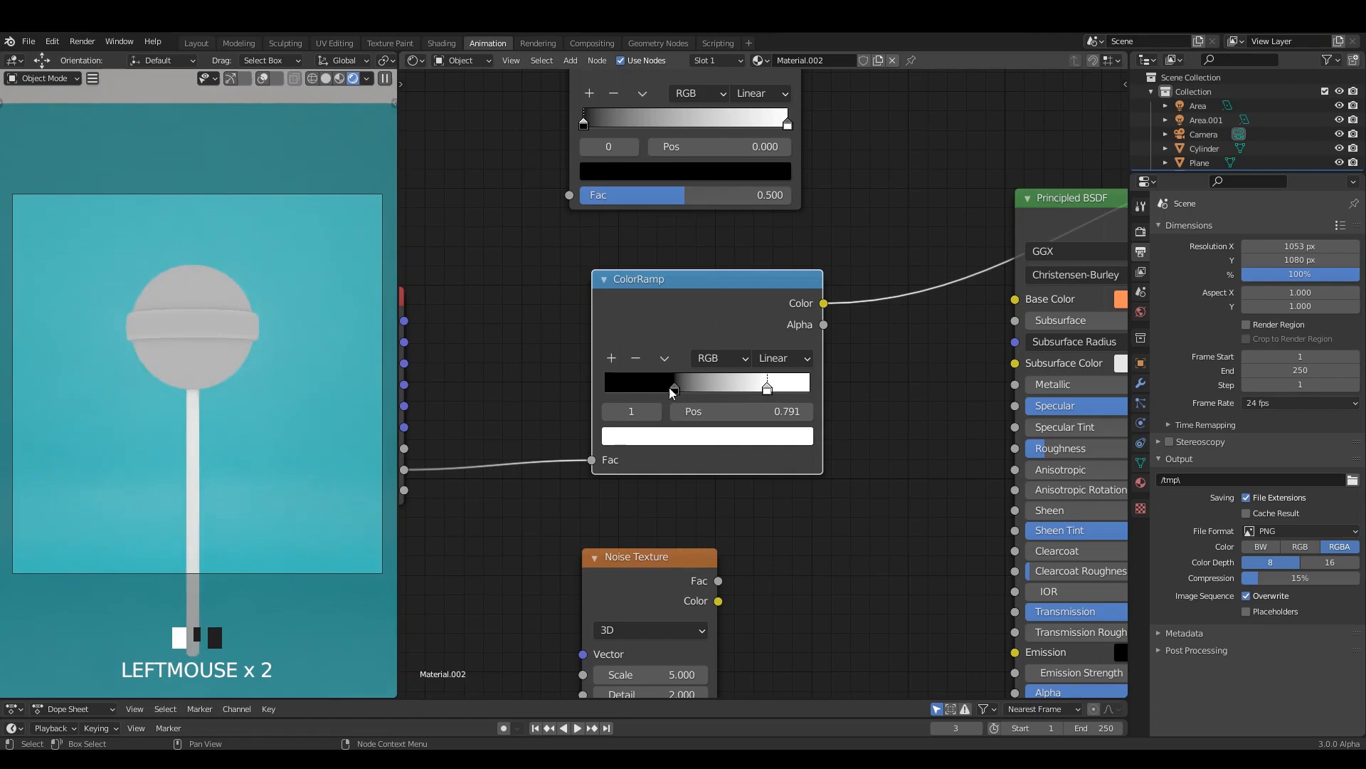
middle_drag(746, 229, 740, 390)
scroll(743, 378, up, 1)
drag(729, 176, 743, 197)
Sample the Principled BSDF's orange Base Color as the color of the upper ColorRamp's white stop
scroll(776, 308, down, 2)
middle_drag(781, 309, 740, 323)
scroll(740, 323, up, 1)
double_click(740, 323)
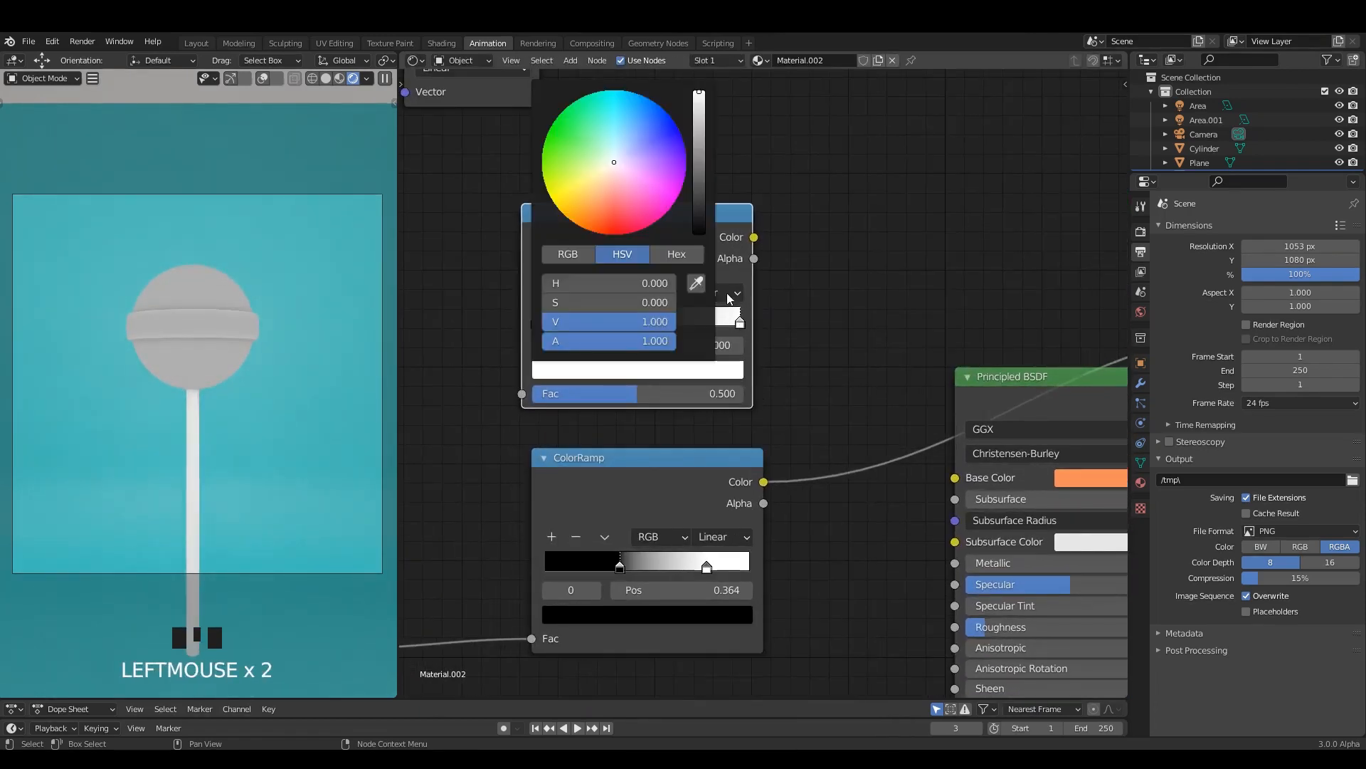
click(696, 282)
click(1106, 472)
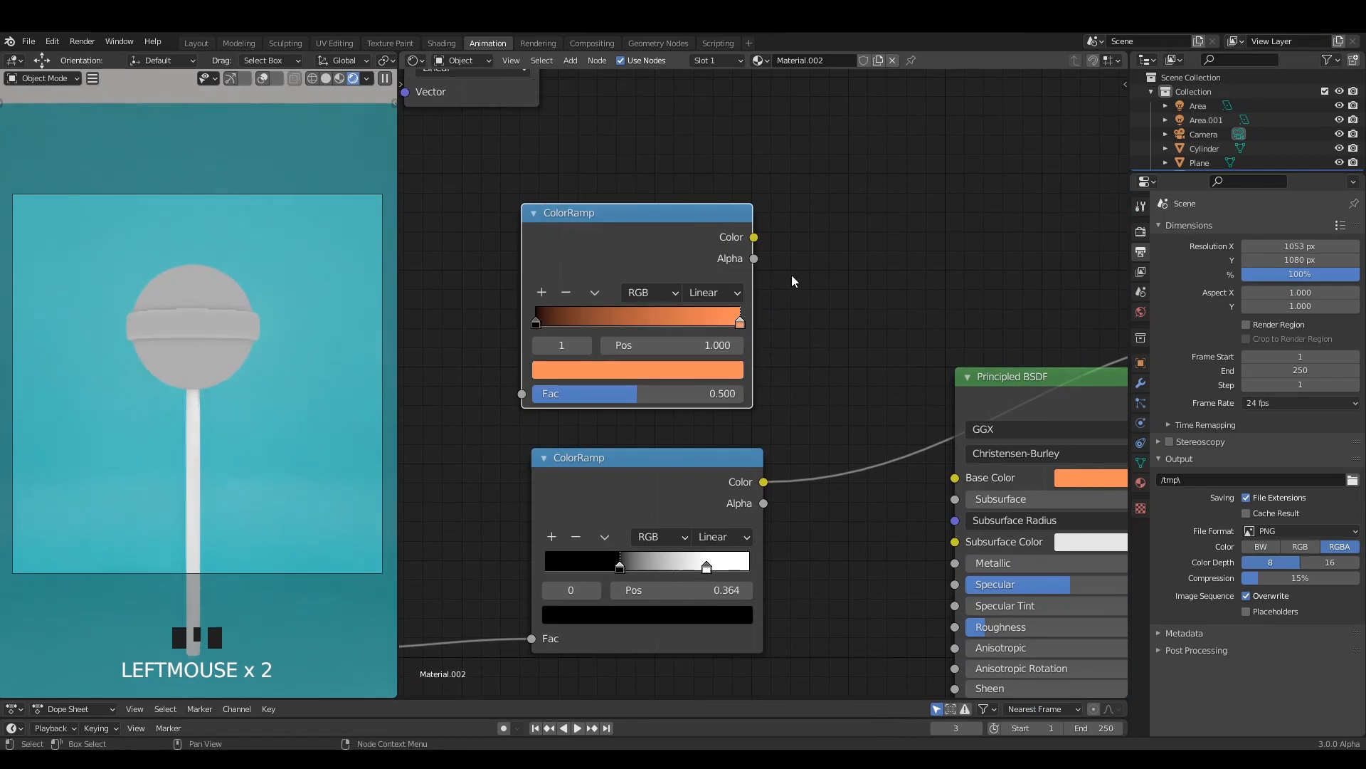
Combine the two ColorRamps' colors with a new Mix node and expand it between the ramps and the Principled BSDF
drag(923, 441, 865, 378)
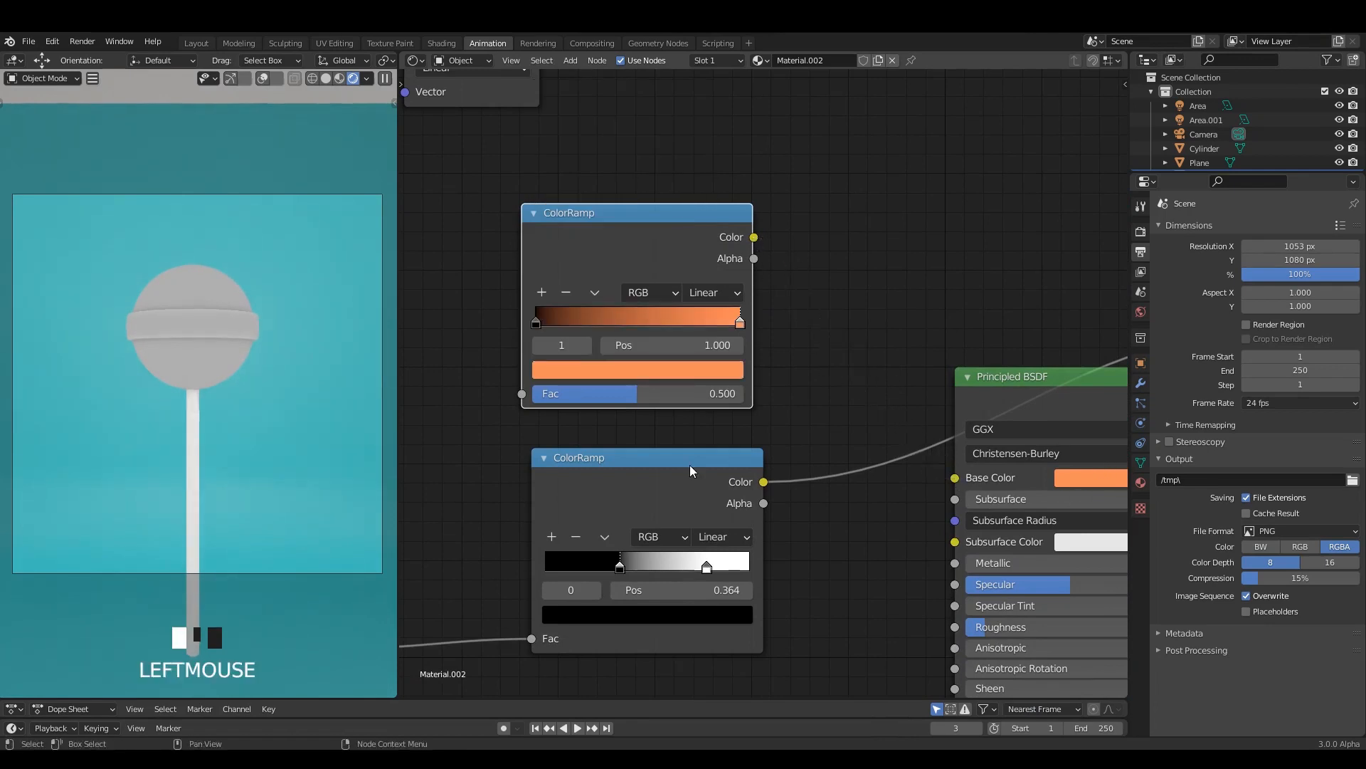
ctrl+shift+right_drag(677, 469, 671, 401)
middle_drag(901, 391, 776, 407)
scroll(776, 407, up, 1)
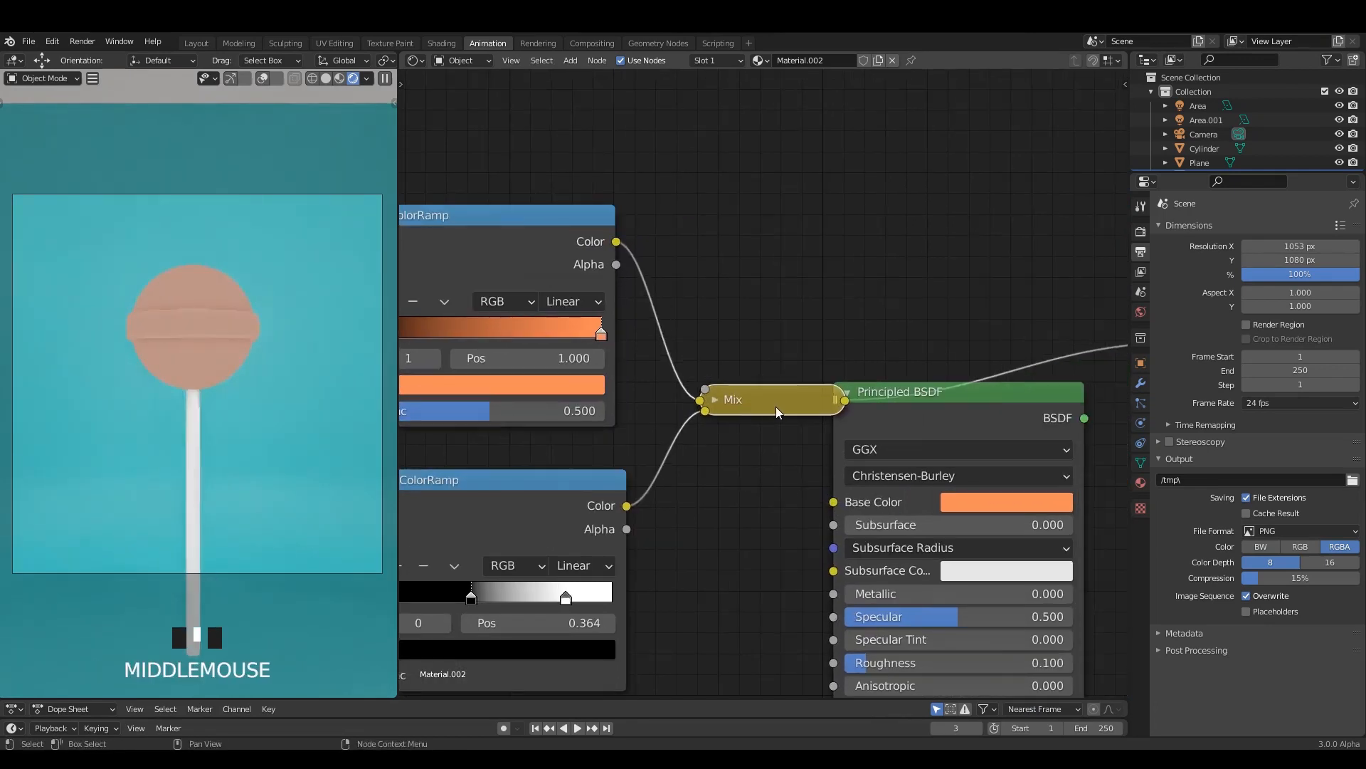
drag(767, 400, 736, 390)
click(737, 390)
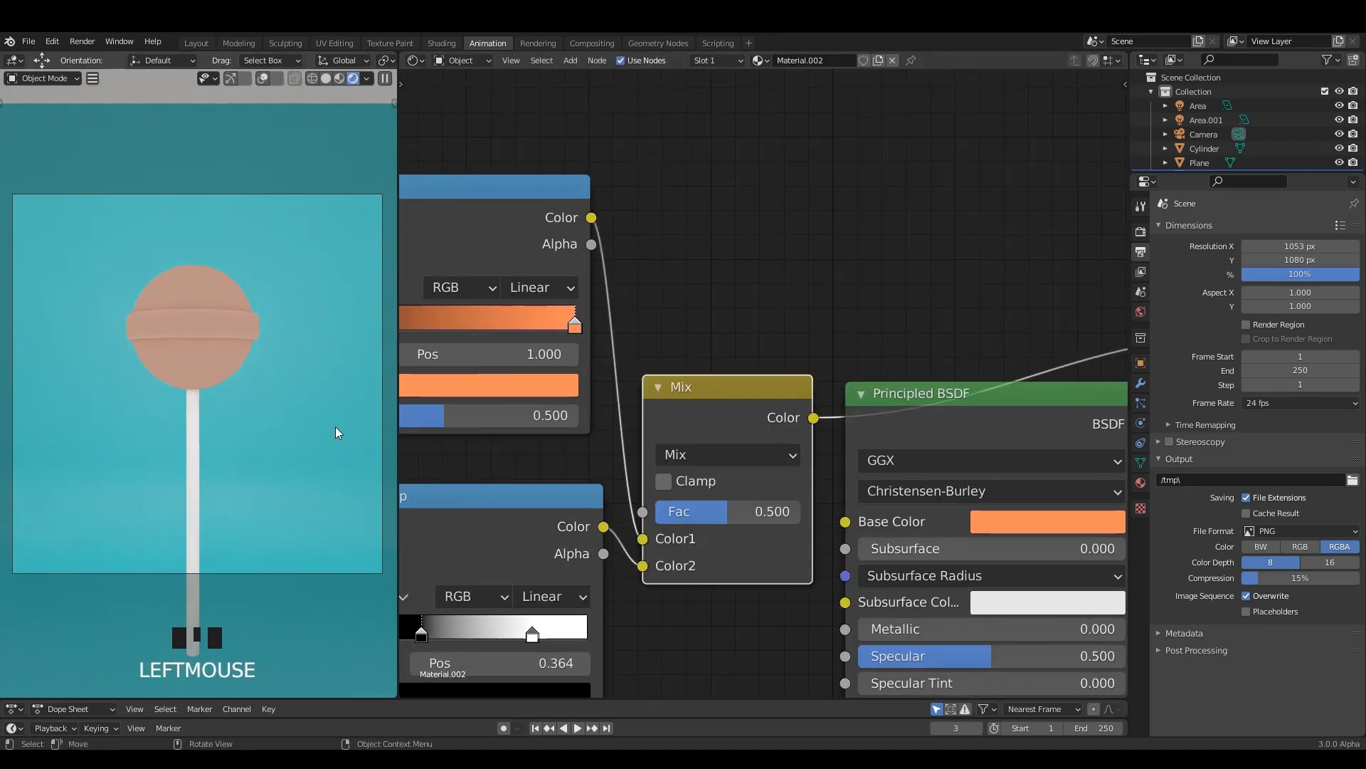
Leave the camera view, restrict the viewport render to a region around the candy head, and reselect the candy
click(277, 389)
key(KP_0)
shift+middle_drag(231, 456, 253, 378)
scroll(253, 378, up, 4)
shift+middle_drag(253, 262, 254, 507)
scroll(256, 313, down, 2)
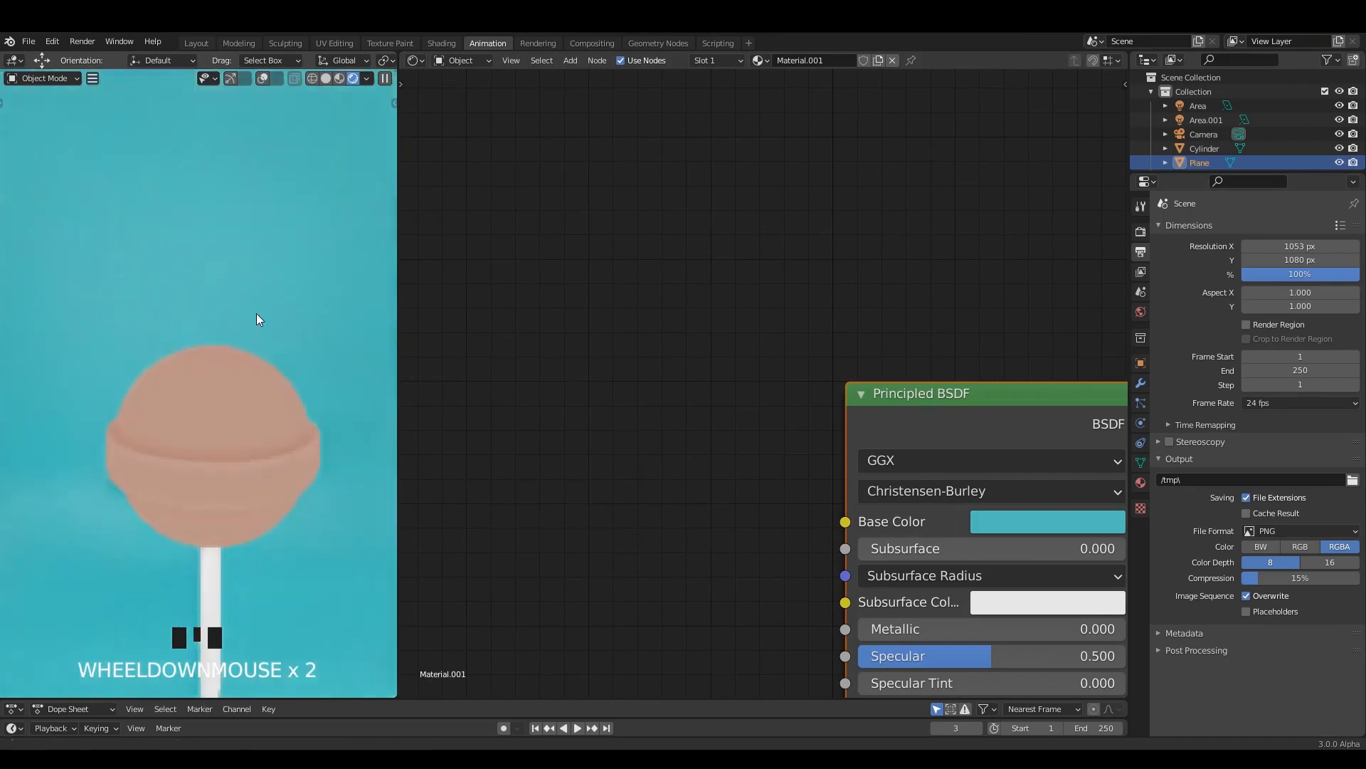
shift+middle_drag(256, 313, 250, 251)
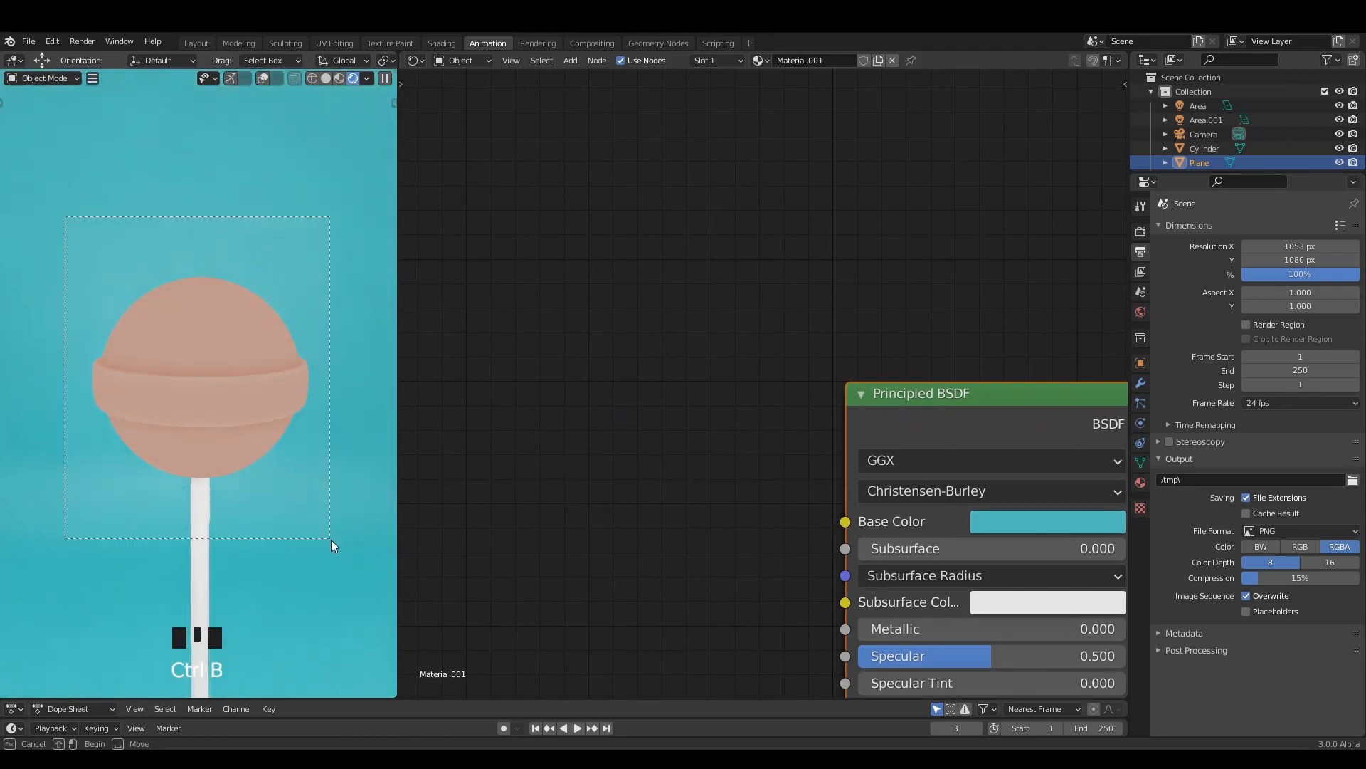
drag(331, 540, 331, 540)
scroll(726, 379, down, 1)
middle_drag(726, 379, 653, 286)
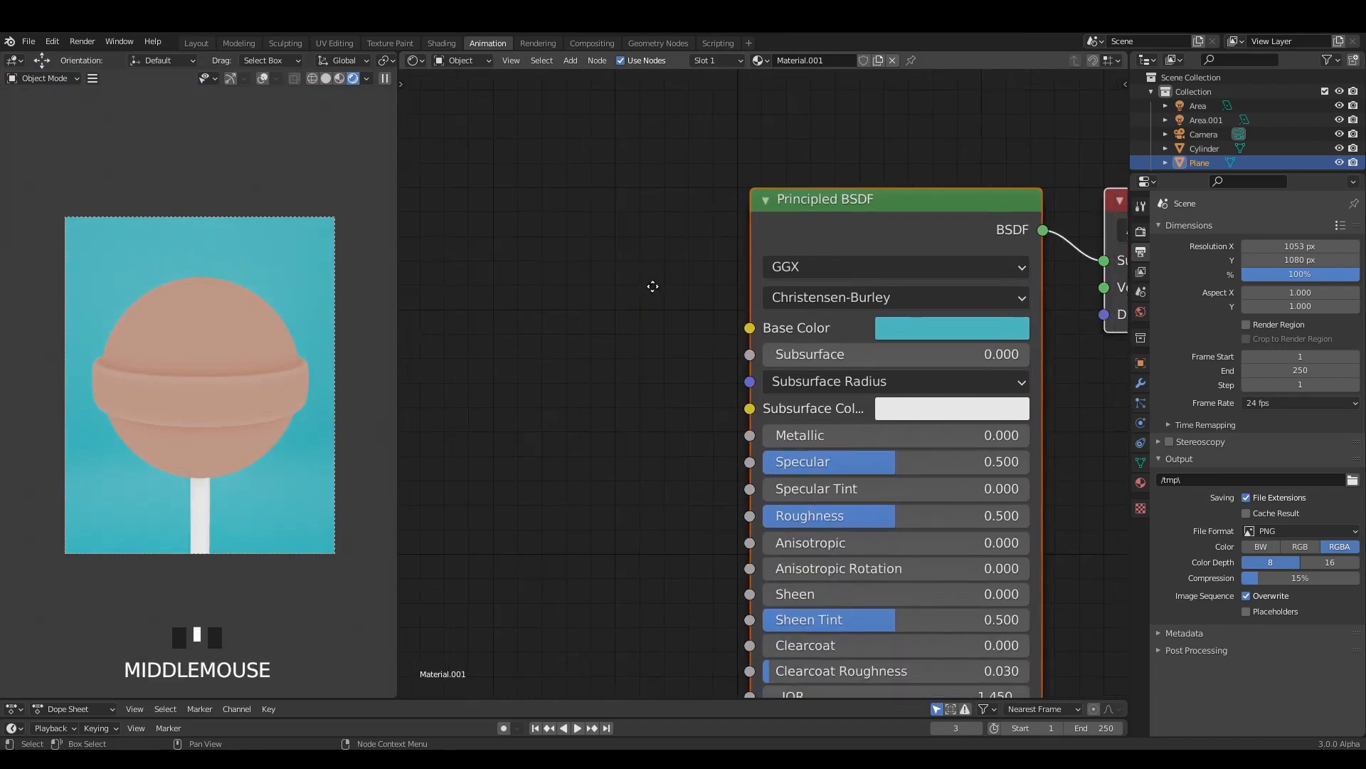
click(199, 380)
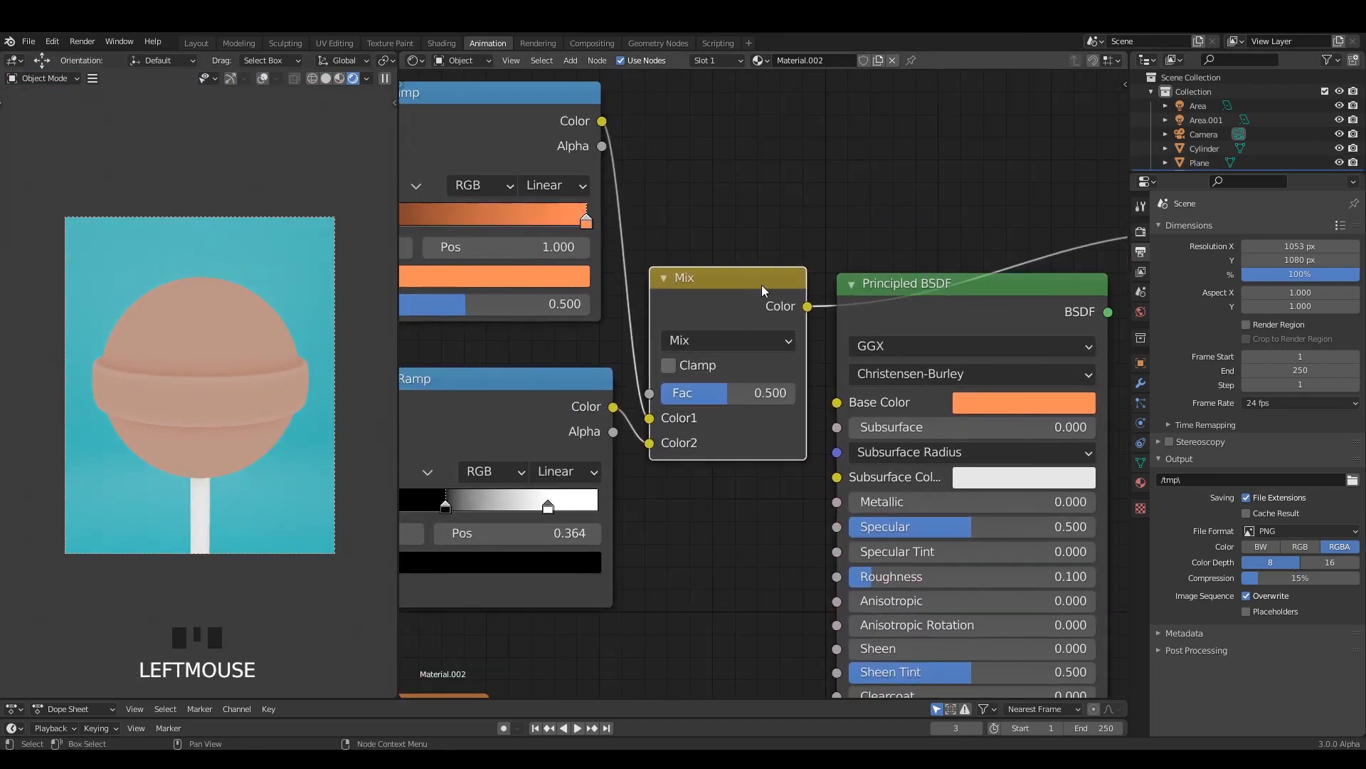
Move the Mix node higher, set its Fac to 0.383 and swap the two ColorRamp links between Color1 and Color2
drag(761, 287, 757, 170)
scroll(755, 175, down, 2)
middle_drag(746, 199, 752, 277)
scroll(735, 338, up, 1)
mouse_move(732, 341)
mouse_down()
mouse_move(752, 342)
mouse_move(718, 341)
mouse_up()
drag(668, 381, 667, 359)
Preview the Principled BSDF on the candy and connect the Mix node's Color output to its Base Color
scroll(903, 377, down, 1)
ctrl+shift+click(909, 378)
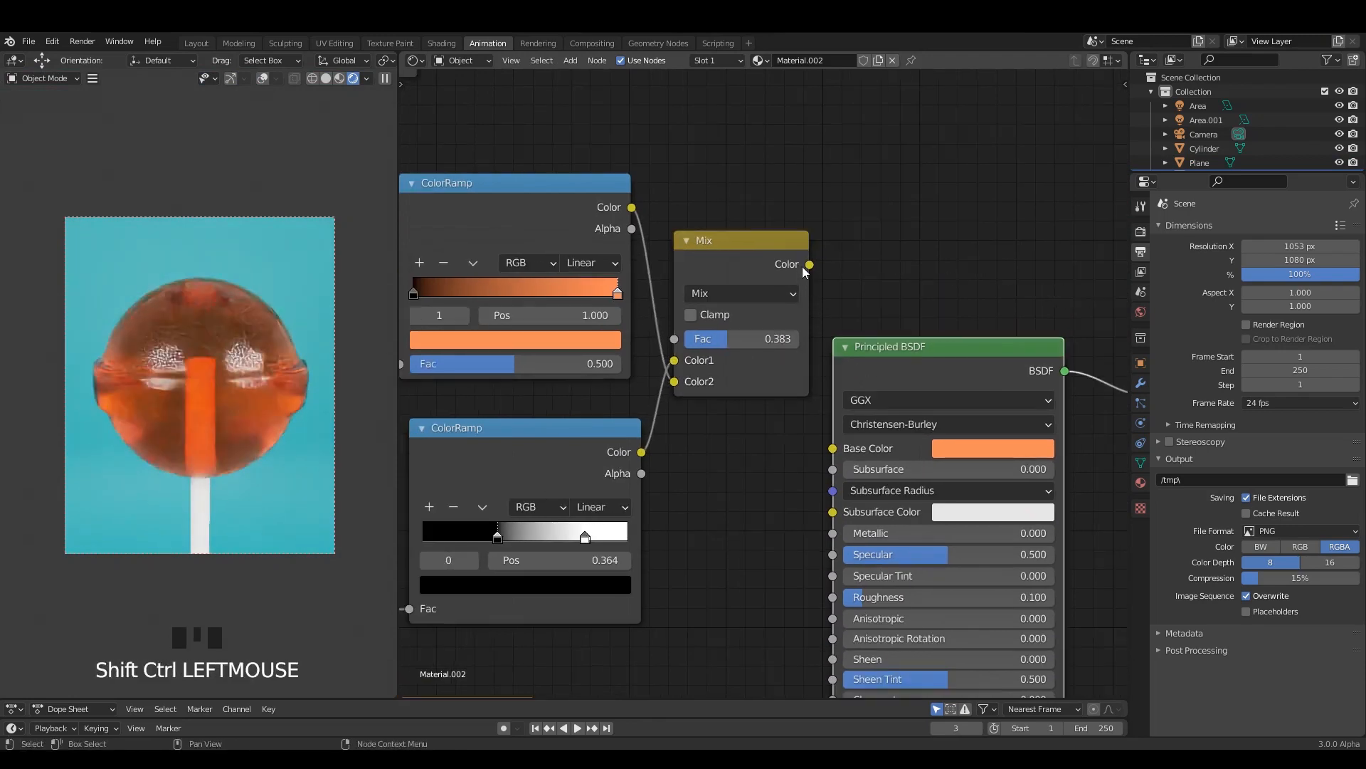
drag(809, 264, 832, 448)
scroll(658, 282, down, 3)
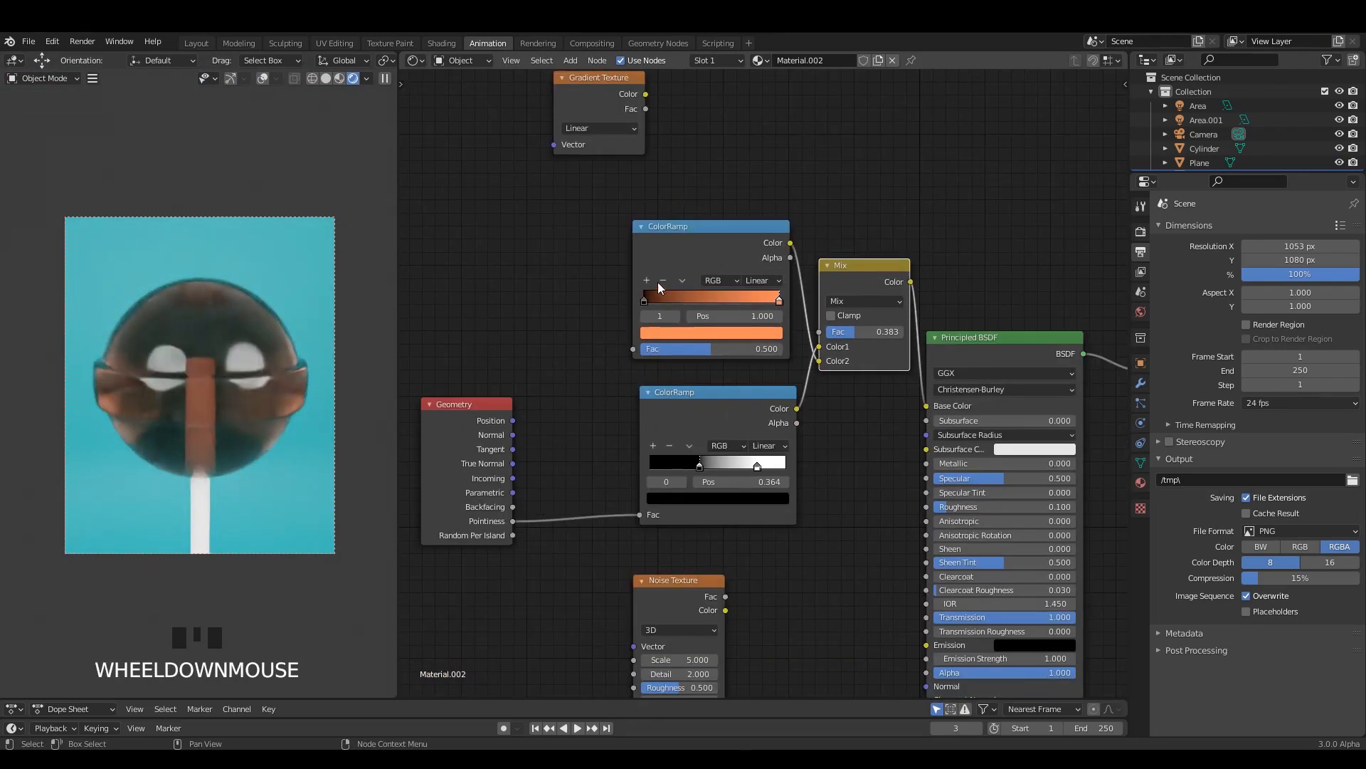
Spread both ColorRamps and the Geometry node farther from the Mix node, shifting the lower ramp slightly beneath the orange one
drag(463, 222, 812, 538)
drag(798, 312, 710, 350)
scroll(792, 449, up, 2)
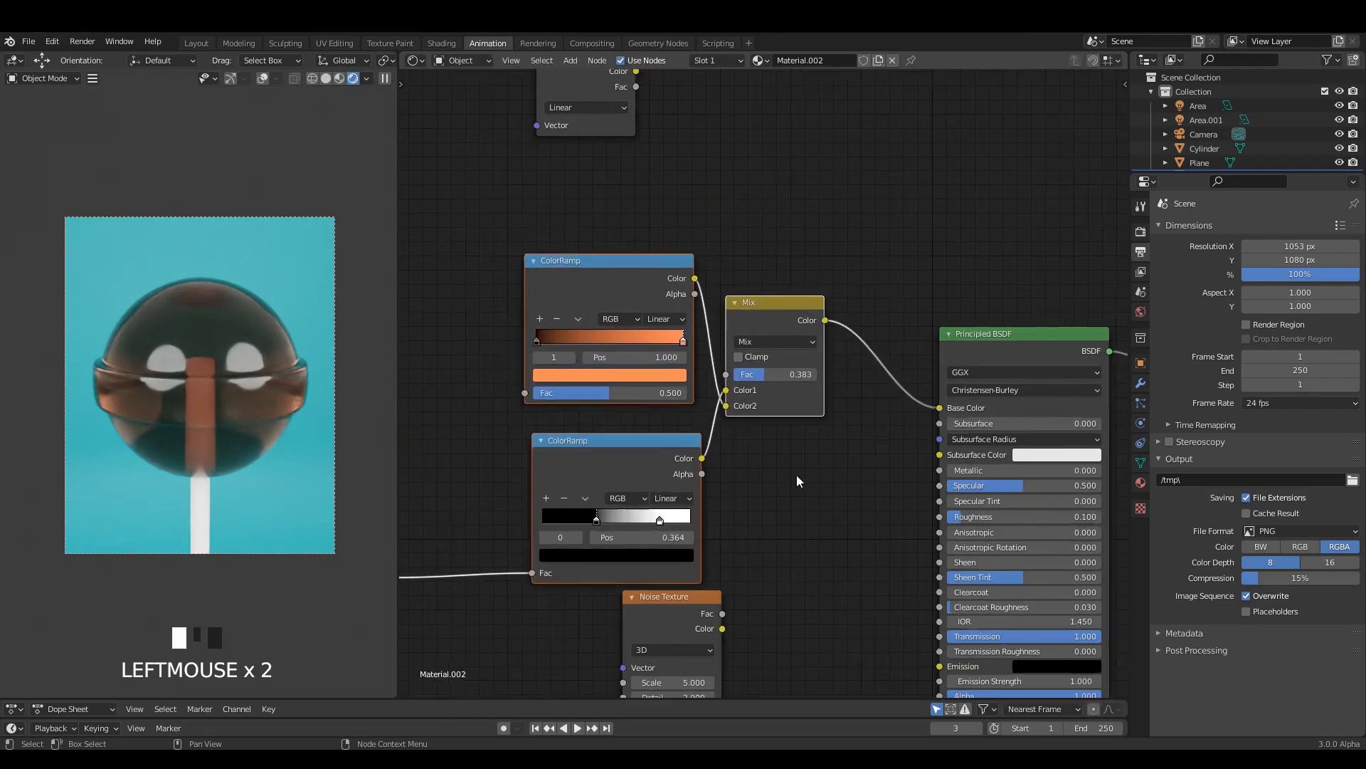
middle_drag(795, 482, 900, 448)
drag(431, 447, 462, 422)
drag(676, 427, 639, 410)
Set the Mix node's Fac to 0.3
drag(872, 330, 868, 332)
click(868, 333)
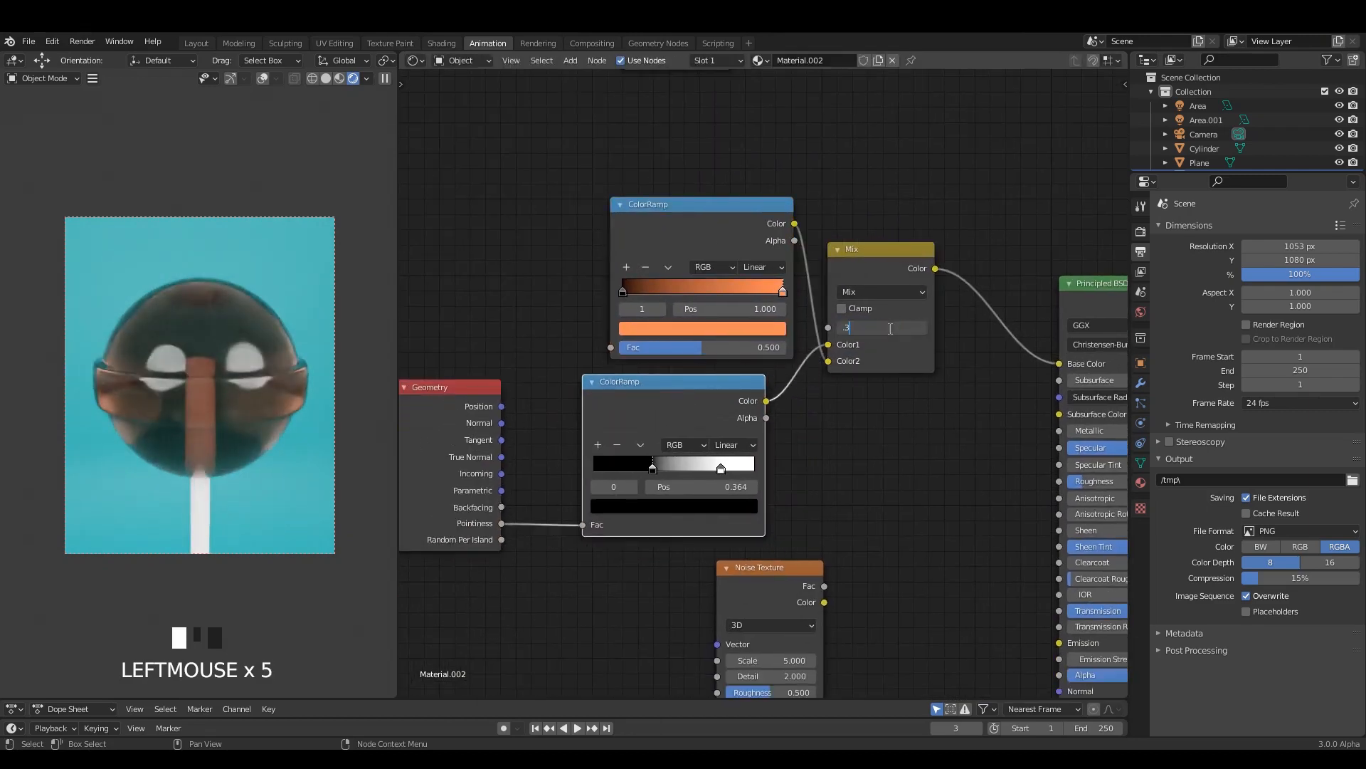
text(.3)
key(Return)
Align the orange ColorRamp over the lower one and swap the Mix links so orange feeds Color1 and Pointiness ramp feeds Color2
drag(713, 222, 676, 220)
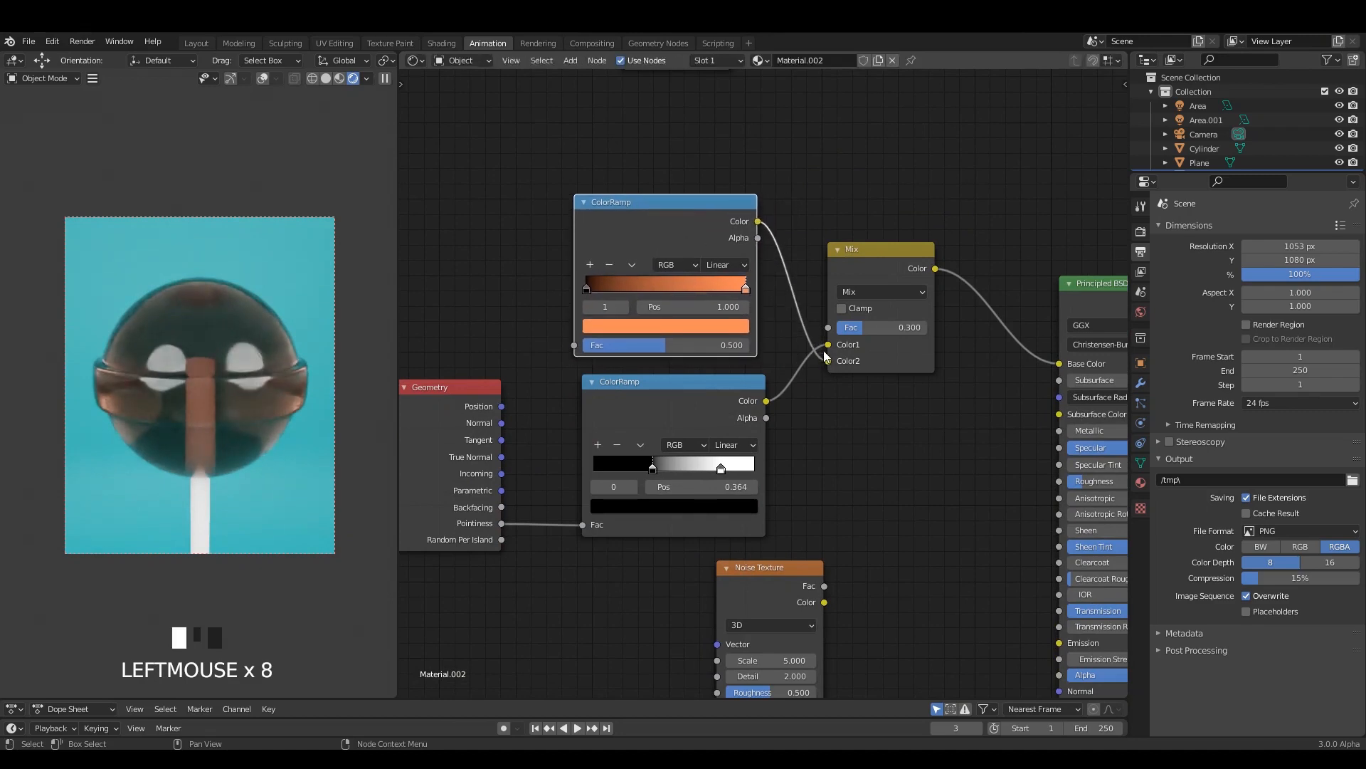
drag(824, 354, 827, 361)
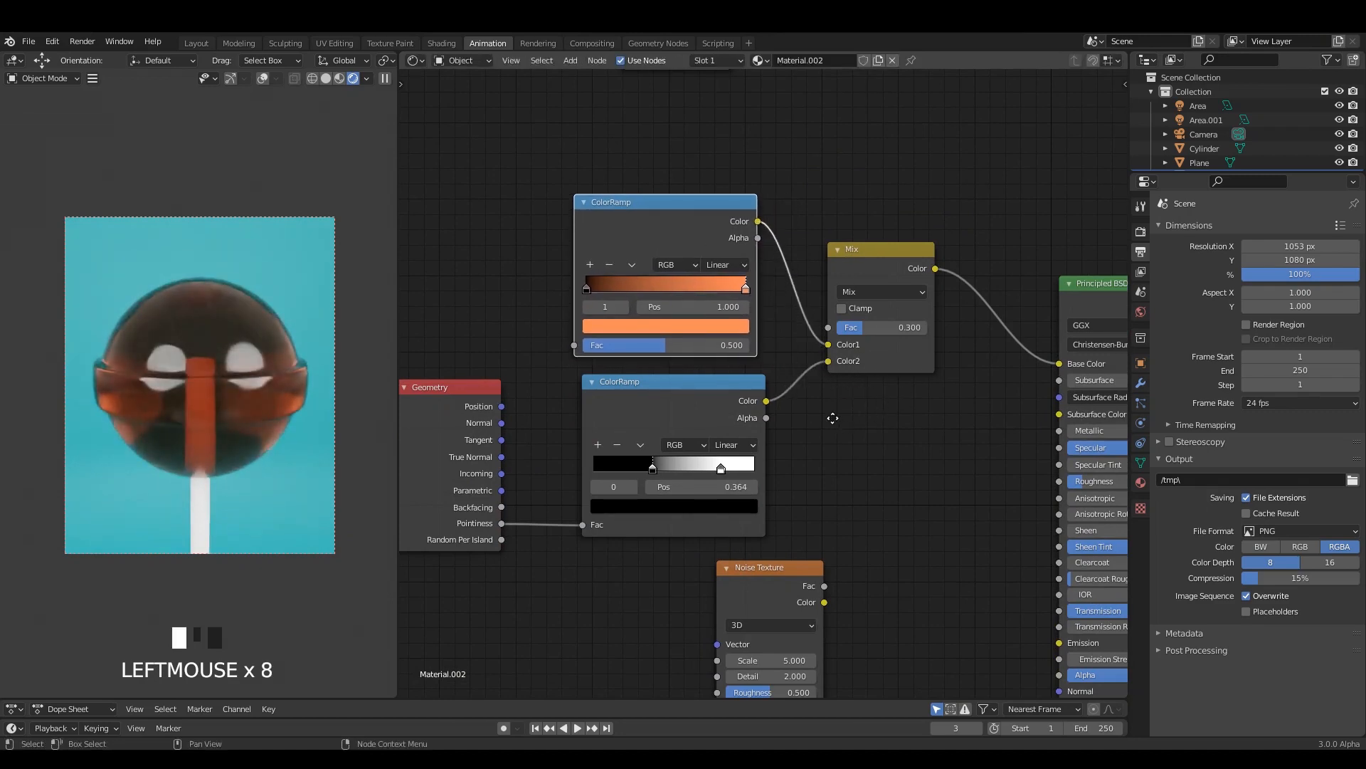
middle_drag(833, 418, 805, 412)
scroll(805, 412, up, 1)
drag(864, 247, 868, 249)
Move the black stop of the Pointiness ColorRamp to position 0.191
scroll(844, 467, down, 1)
middle_drag(665, 482, 780, 439)
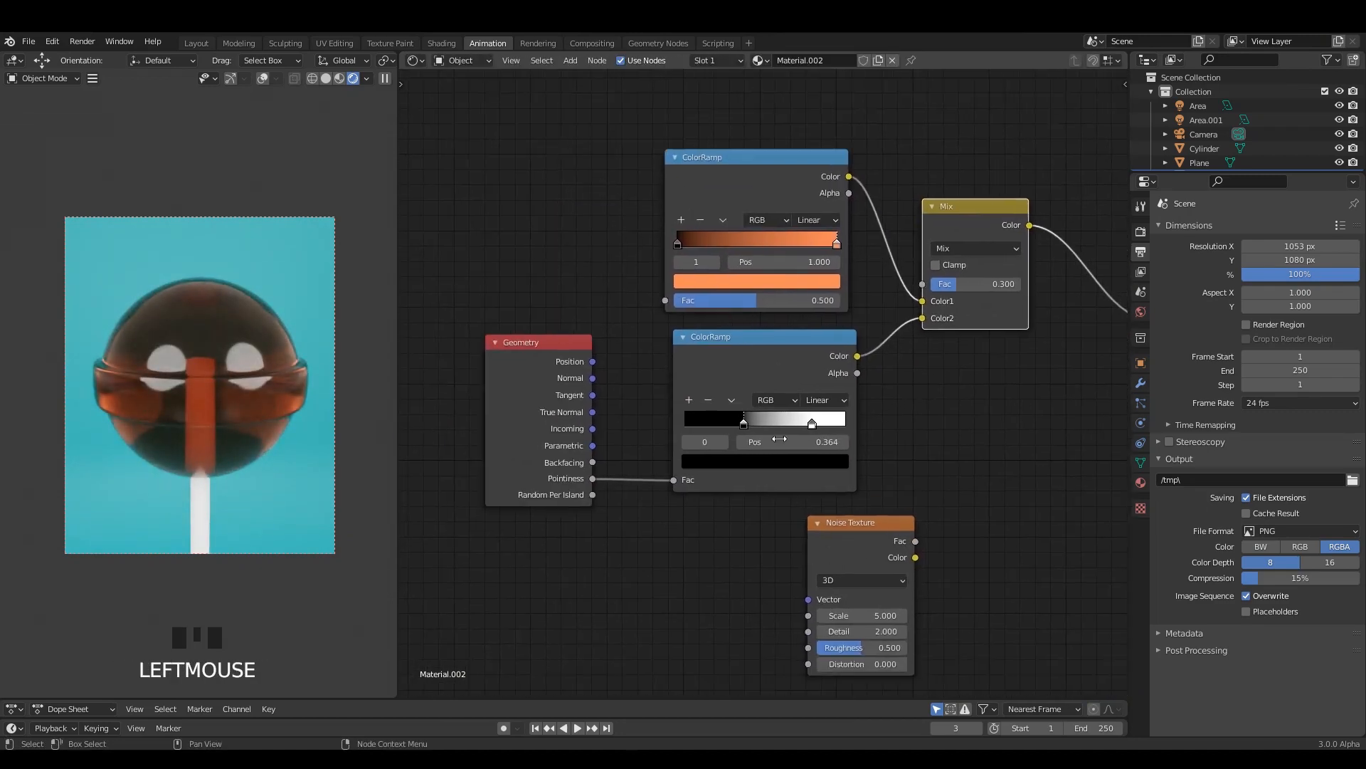
drag(740, 427, 716, 425)
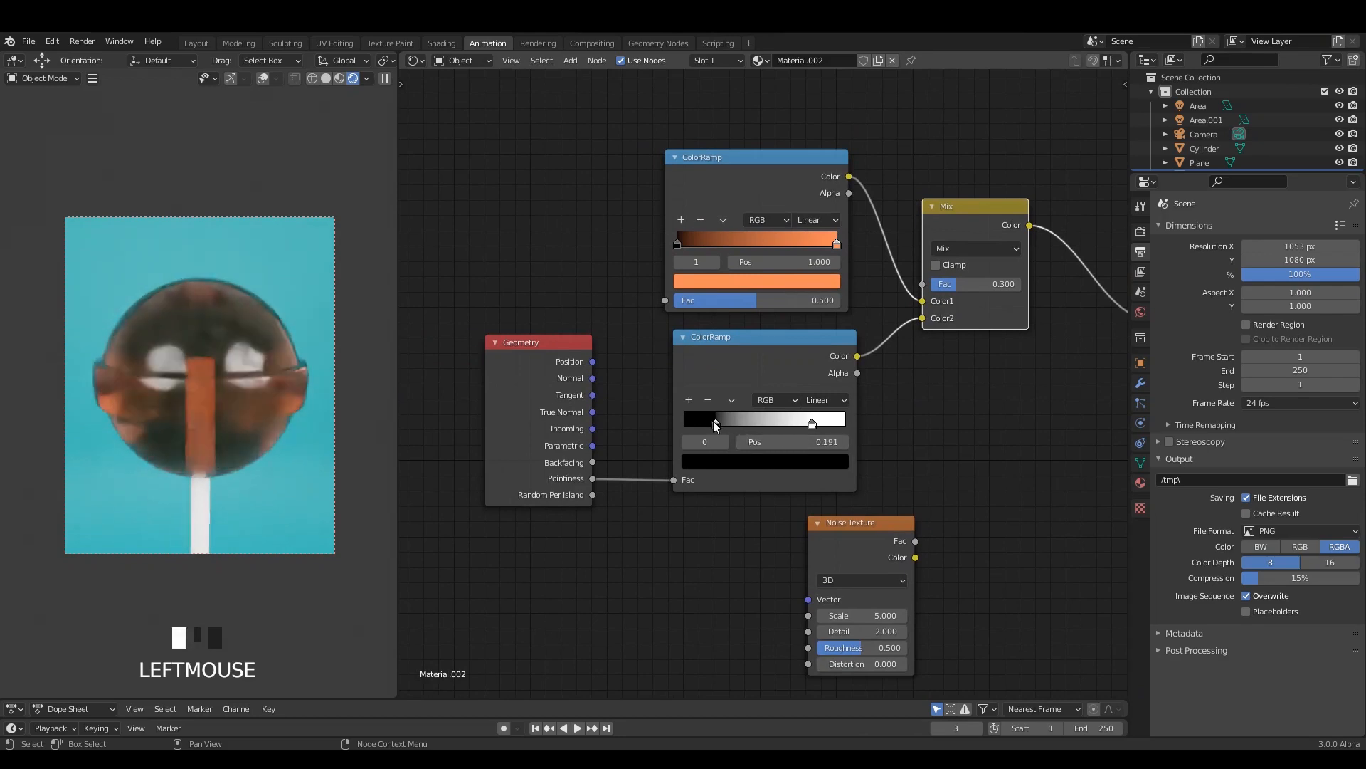
Move the Noise Texture node below the ColorRamps and preview its Fac output on the candy head
scroll(695, 279, down, 3)
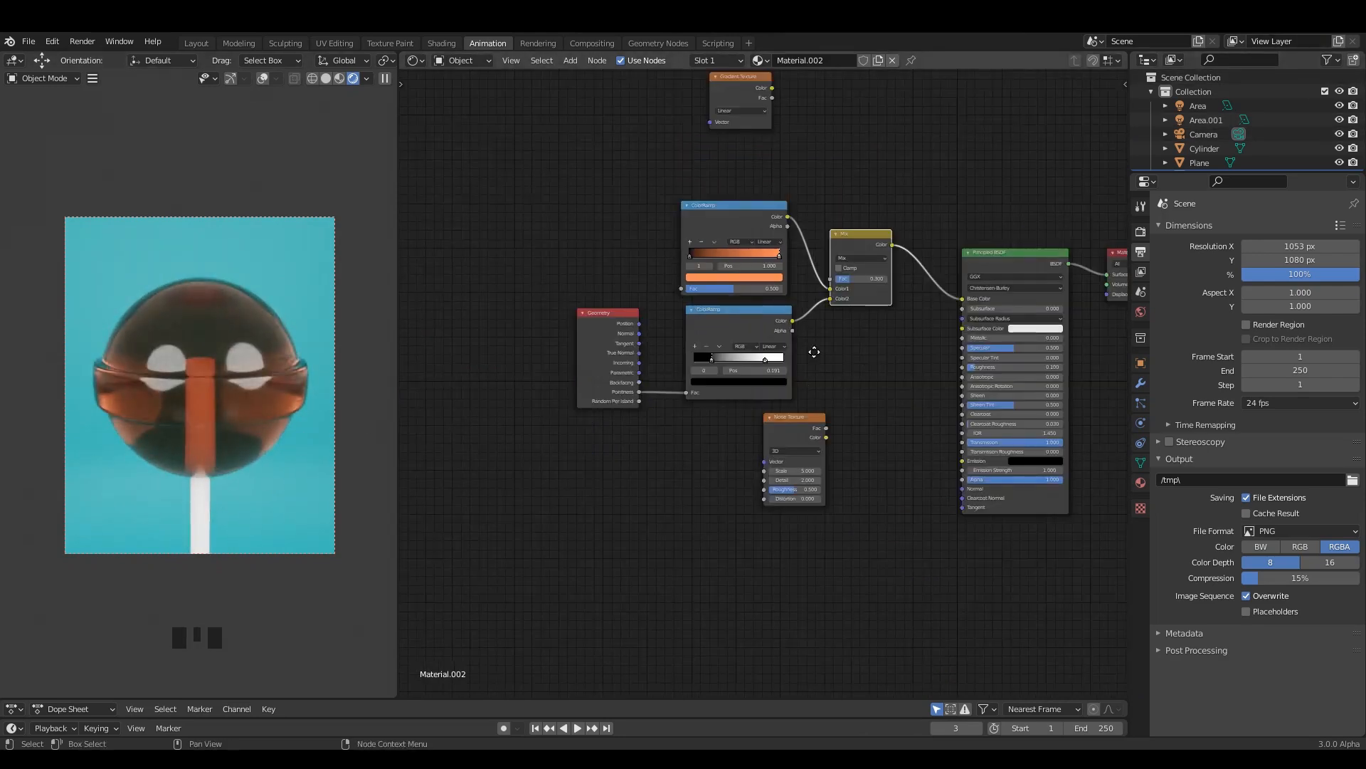
middle_drag(796, 446, 751, 427)
drag(751, 427, 718, 455)
ctrl+shift+click(719, 454)
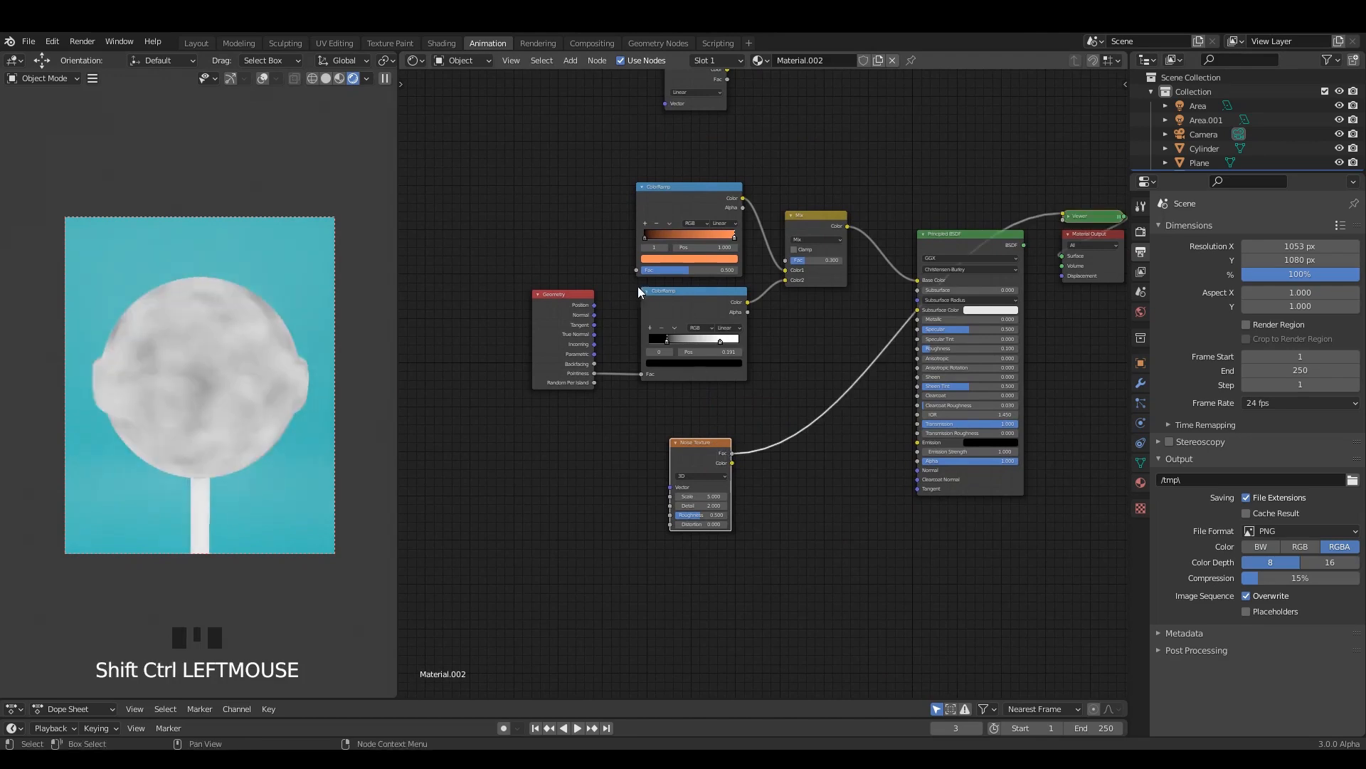
Shift the Geometry node and both ColorRamps away from the Mix node and reposition the Noise Texture node beneath them
drag(488, 135, 742, 391)
drag(669, 204, 606, 190)
drag(732, 494, 697, 481)
scroll(721, 366, up, 2)
middle_drag(722, 366, 731, 439)
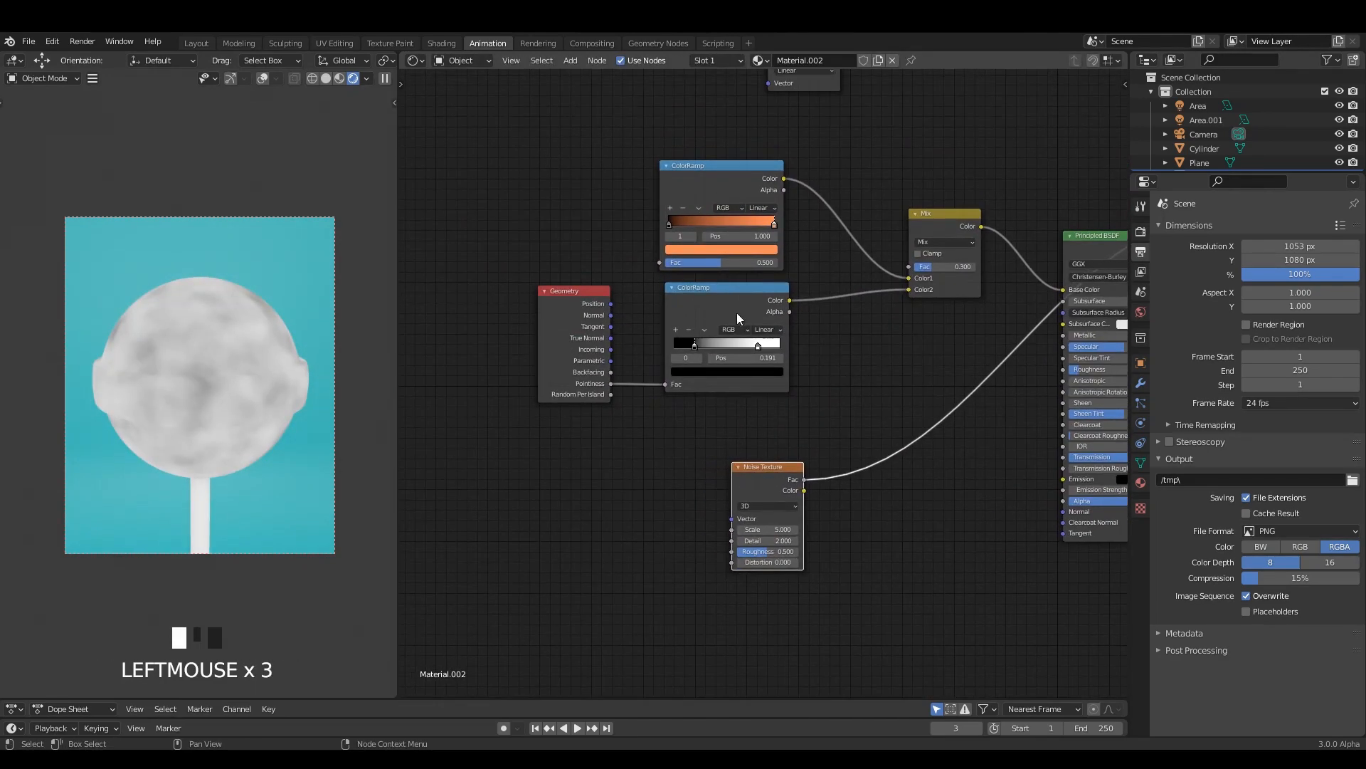
Rearrange the nodes so the Geometry node and its ColorRamp sit above the orange ColorRamp, with the Mix node closer to them
drag(736, 313, 748, 315)
middle_drag(717, 352, 718, 387)
drag(695, 219, 674, 466)
drag(476, 225, 682, 368)
drag(704, 331, 703, 184)
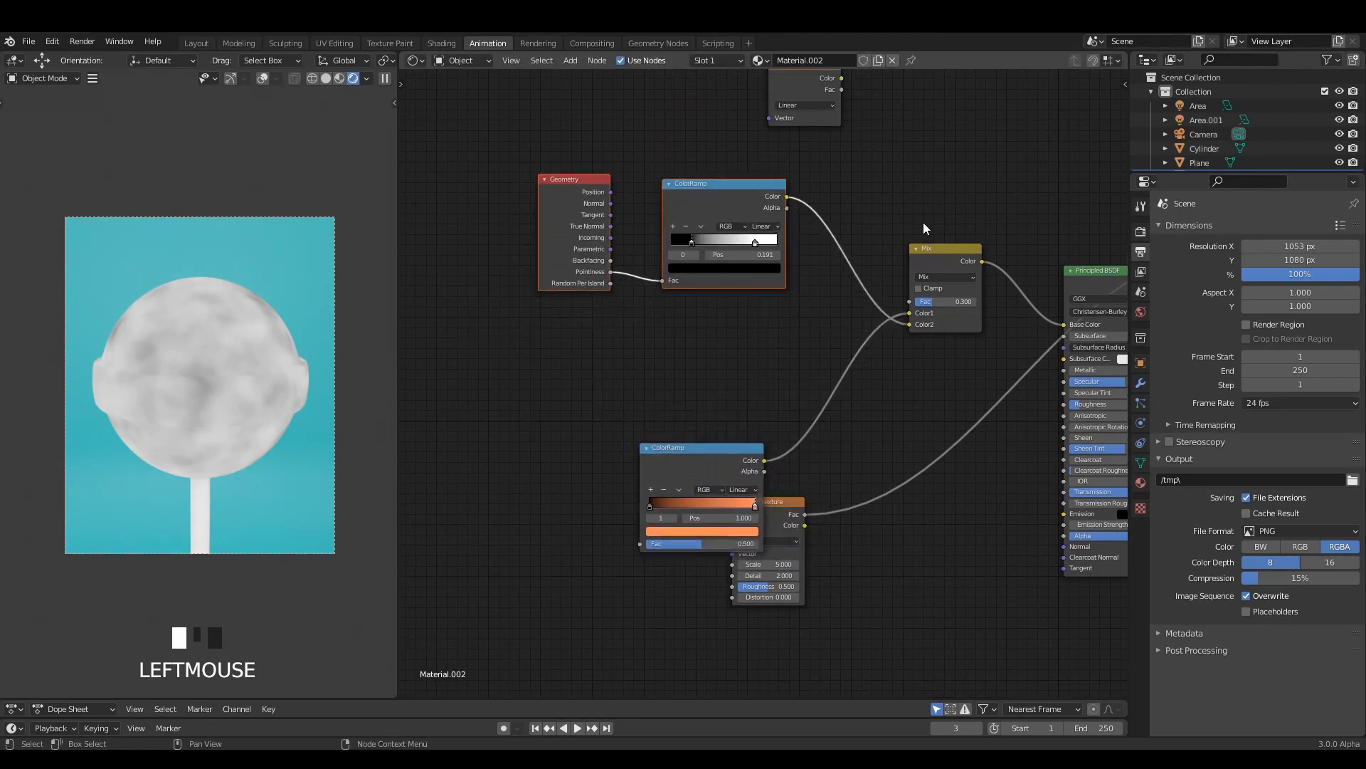
drag(925, 249, 859, 197)
drag(471, 129, 650, 193)
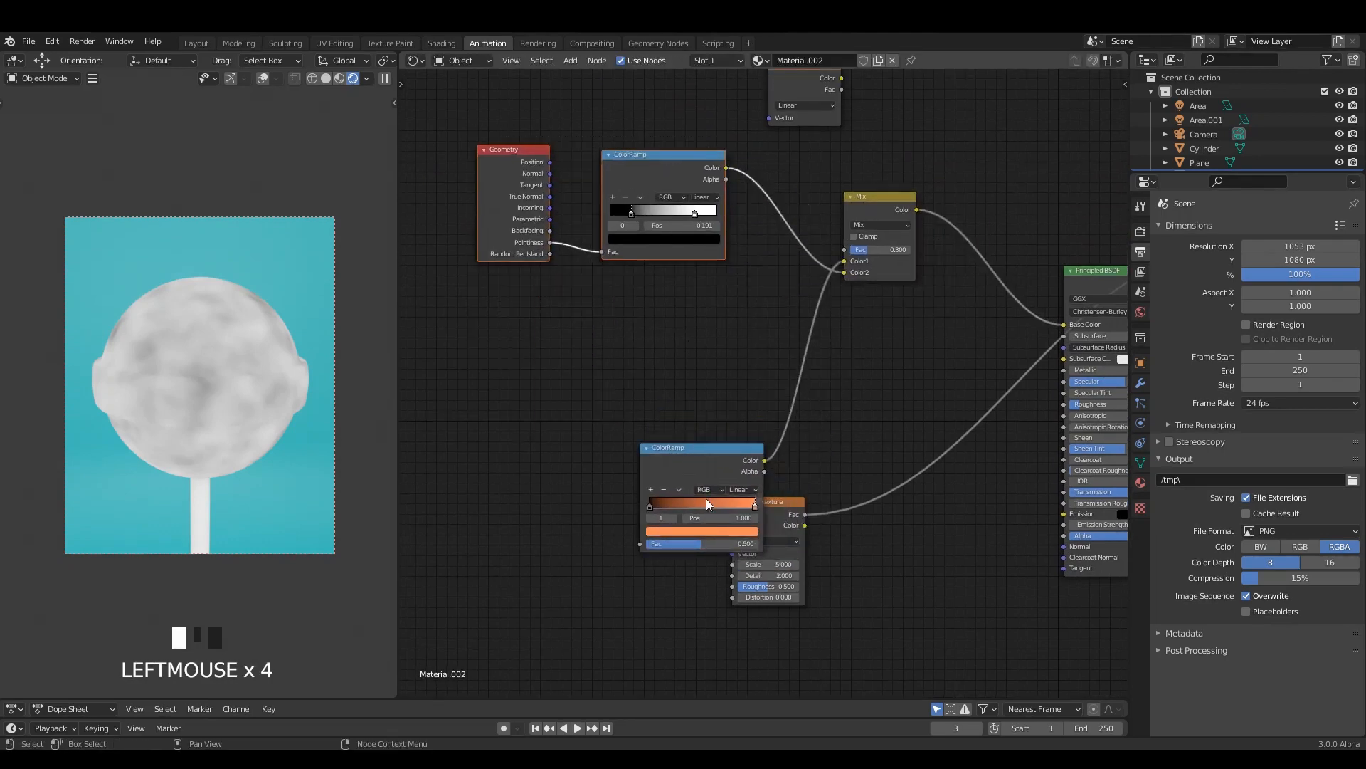
drag(710, 474, 651, 356)
Add Texture Coordinate and Mapping nodes to the Noise Texture and drive the mapping with the Object coordinates
scroll(652, 391, up, 1)
scroll(747, 477, up, 2)
drag(843, 561, 760, 505)
key(ctrl+t)
scroll(760, 506, down, 1)
middle_drag(722, 507, 779, 495)
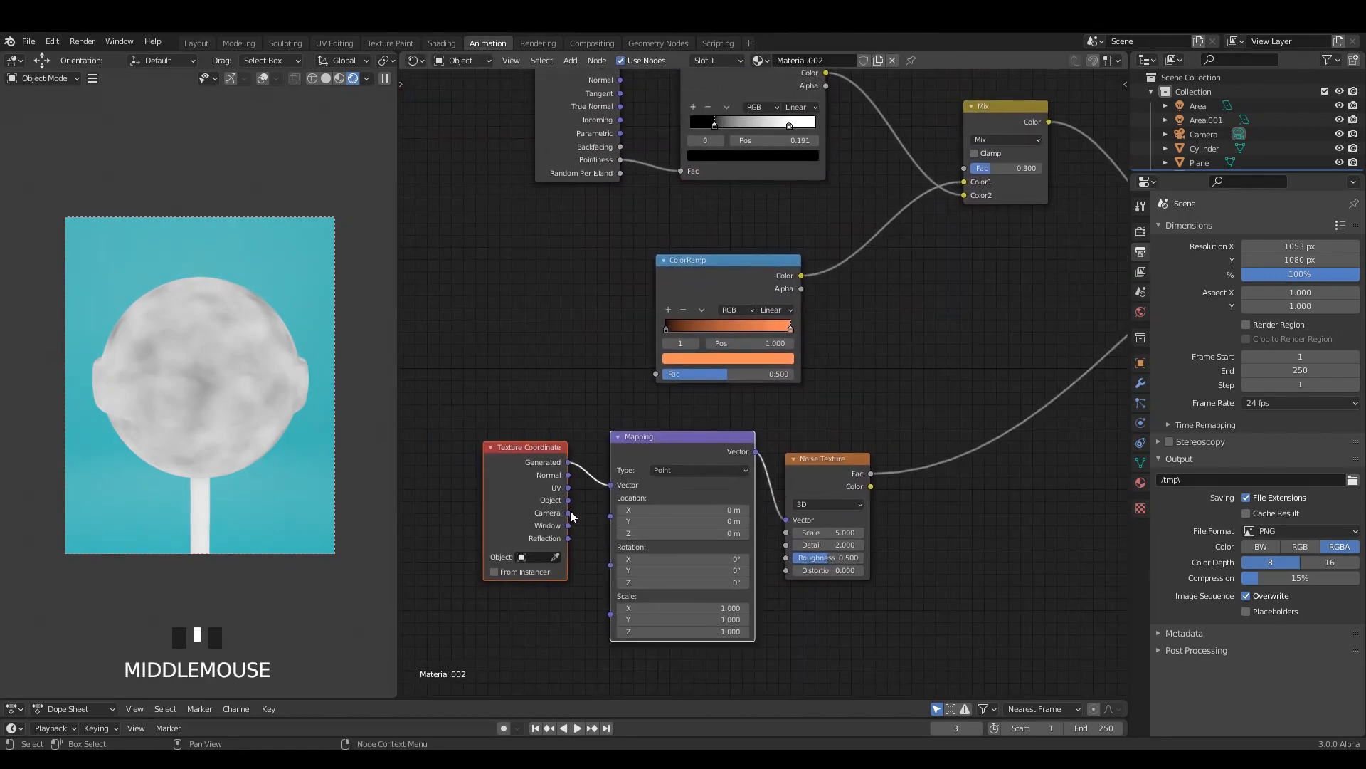
drag(568, 501, 611, 484)
Mix the orange ColorRamp's color with the Noise Texture's Fac through a new Mix node feeding the existing Mix node
middle_drag(839, 460, 685, 459)
scroll(688, 442, down, 1)
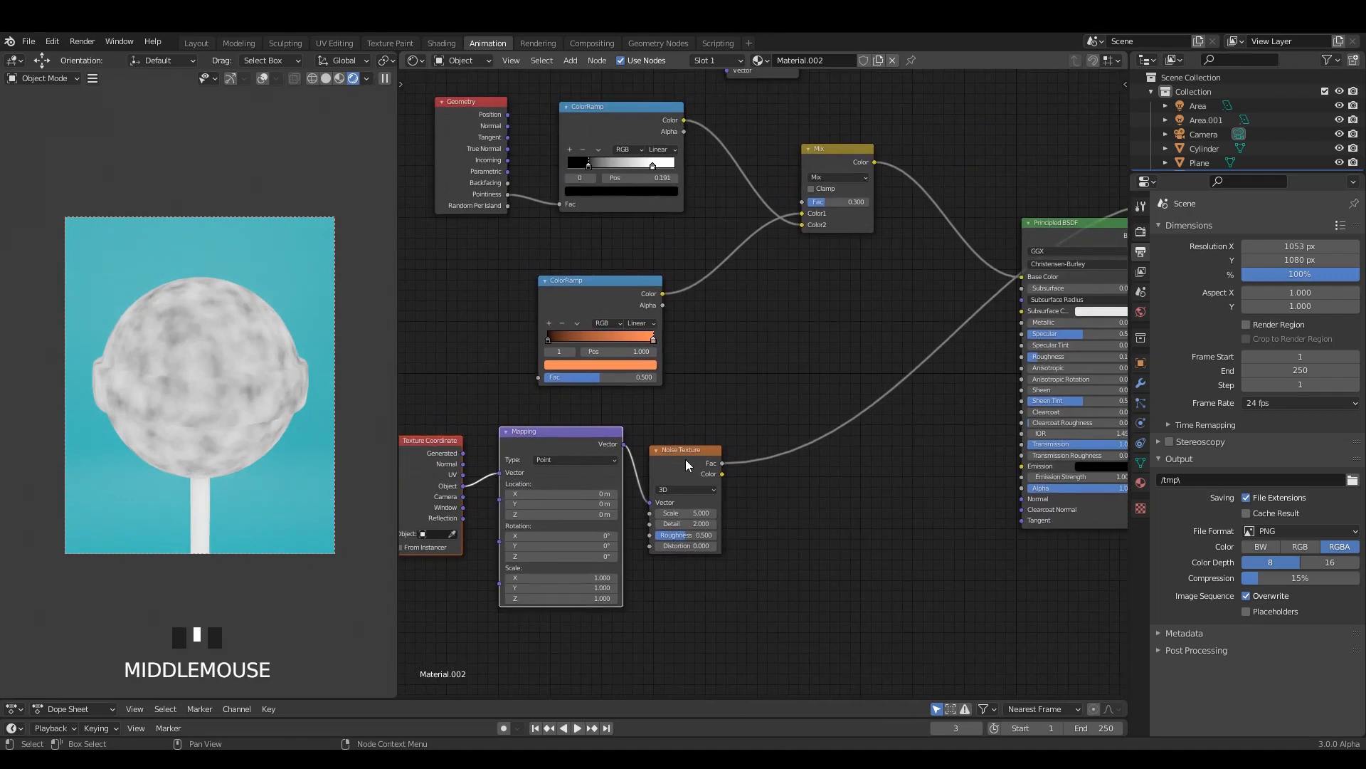
drag(686, 459, 673, 459)
ctrl+shift+right_drag(656, 377, 683, 450)
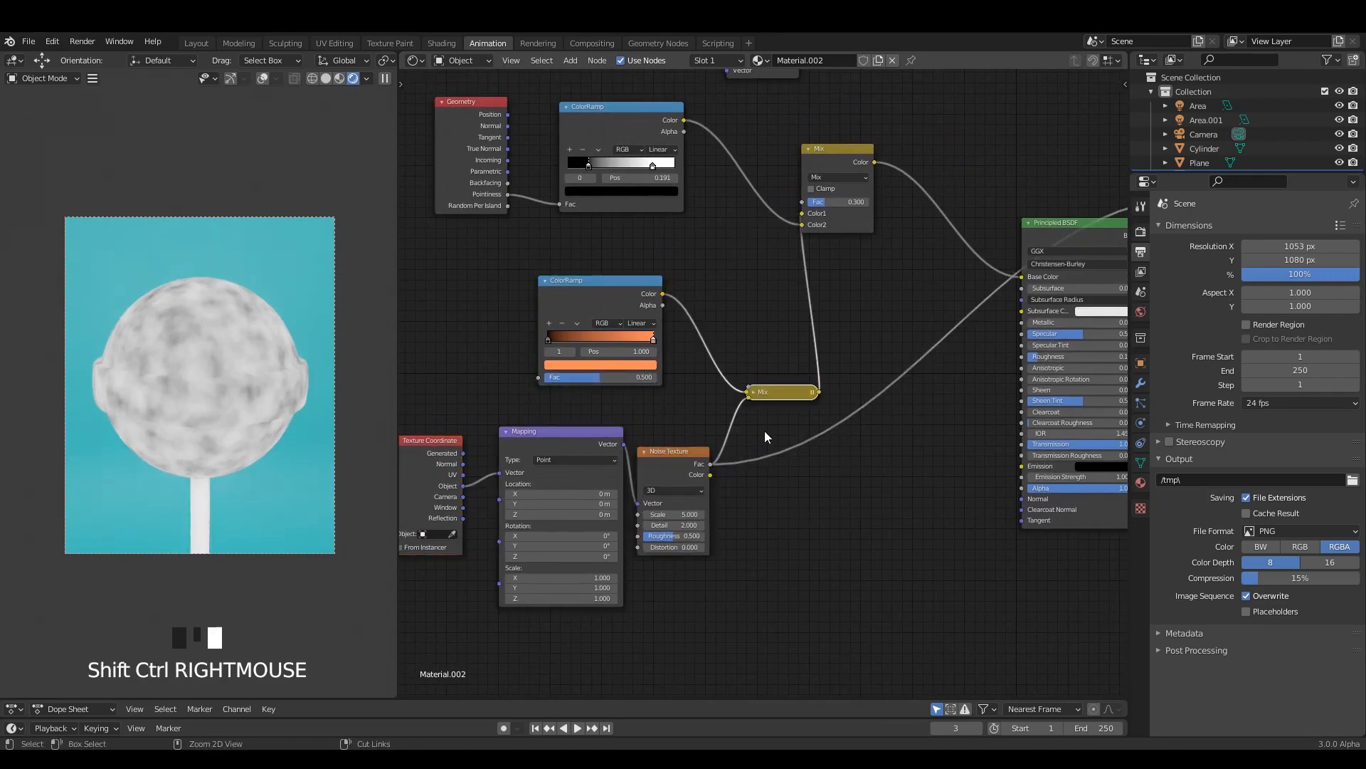
middle_drag(762, 422, 720, 391)
drag(675, 468, 693, 448)
ctrl+shift+right_drag(658, 450, 636, 393)
scroll(765, 400, up, 2)
drag(772, 399, 722, 342)
Expand the new Mix node, set its blend mode to Multiply, and shift it and the Noise Texture node apart
scroll(719, 335, up, 4)
click(704, 336)
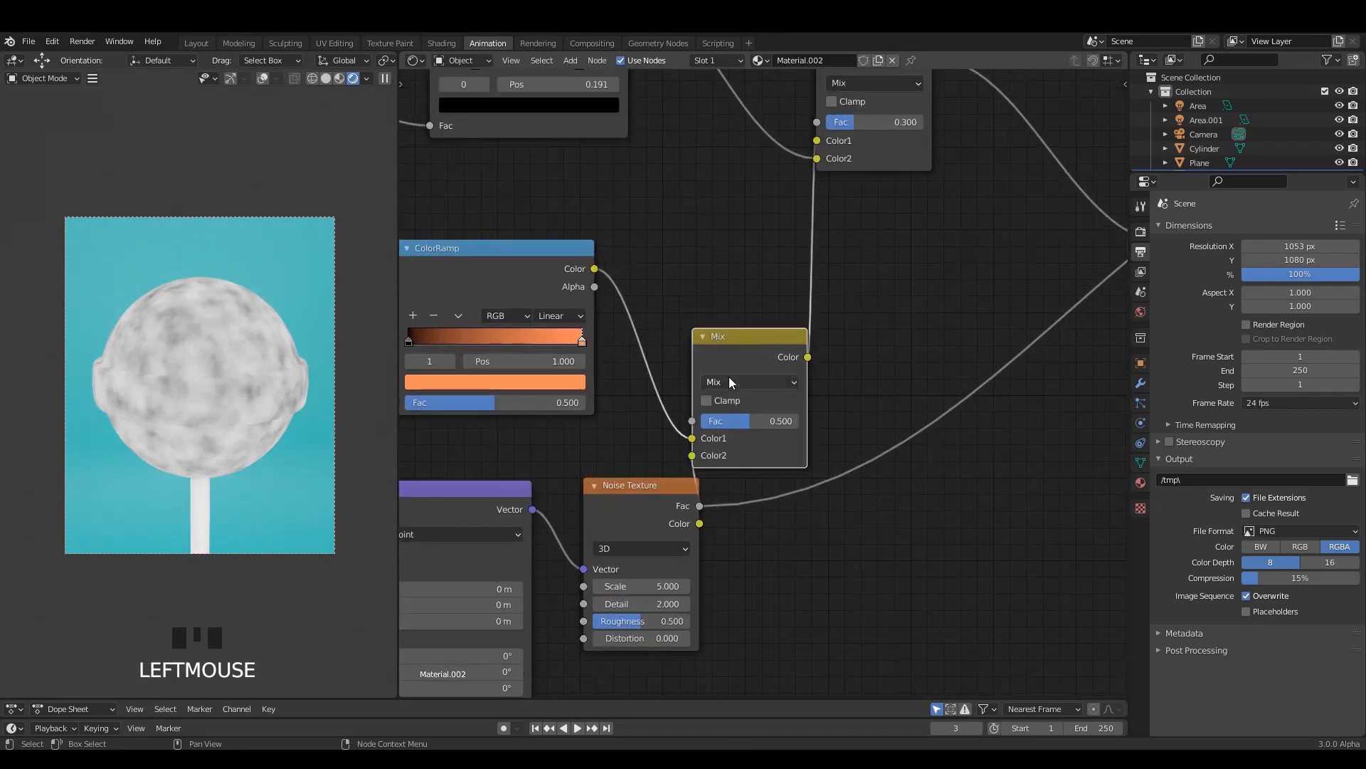
click(720, 382)
click(741, 446)
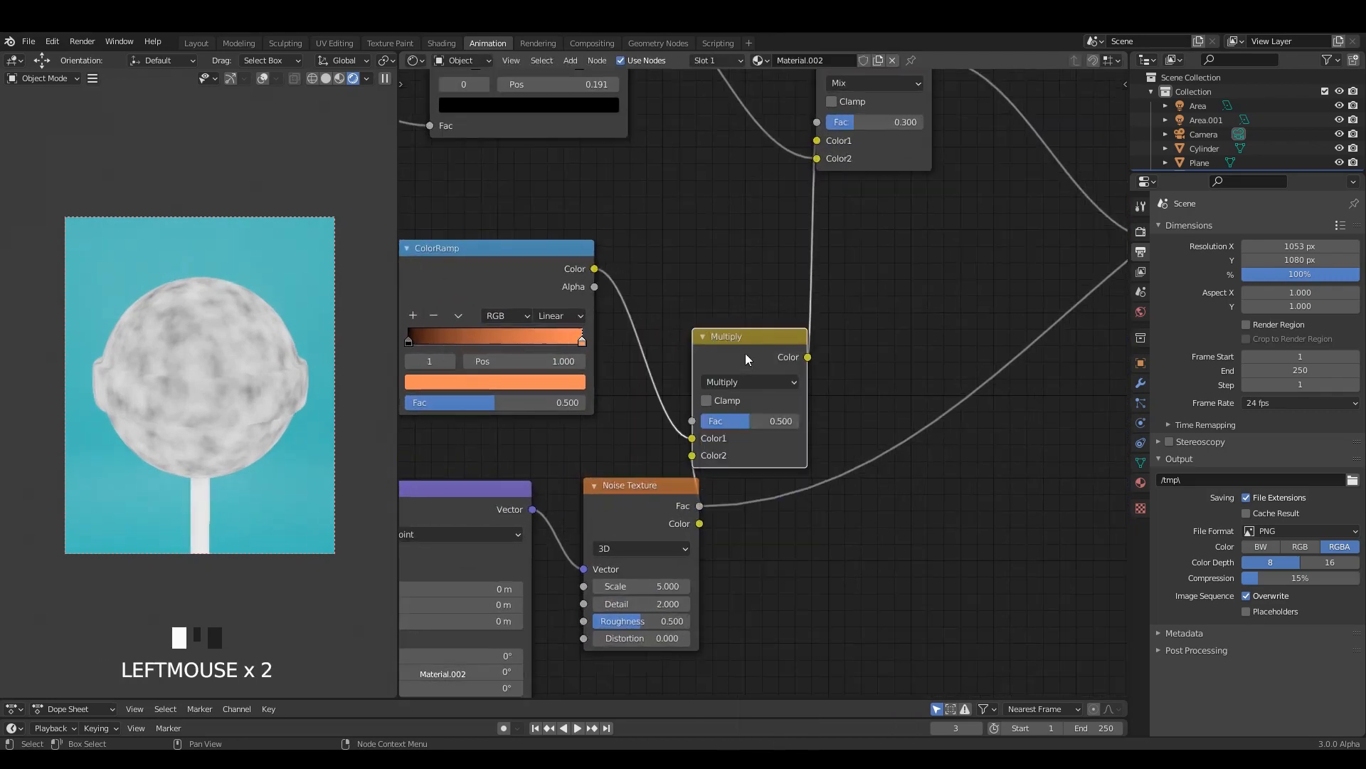
drag(741, 445, 753, 386)
drag(640, 484, 620, 468)
Preview the Multiply node's output on the candy head, followed by the Mix node's output
ctrl+shift+click(765, 293)
scroll(797, 301, down, 1)
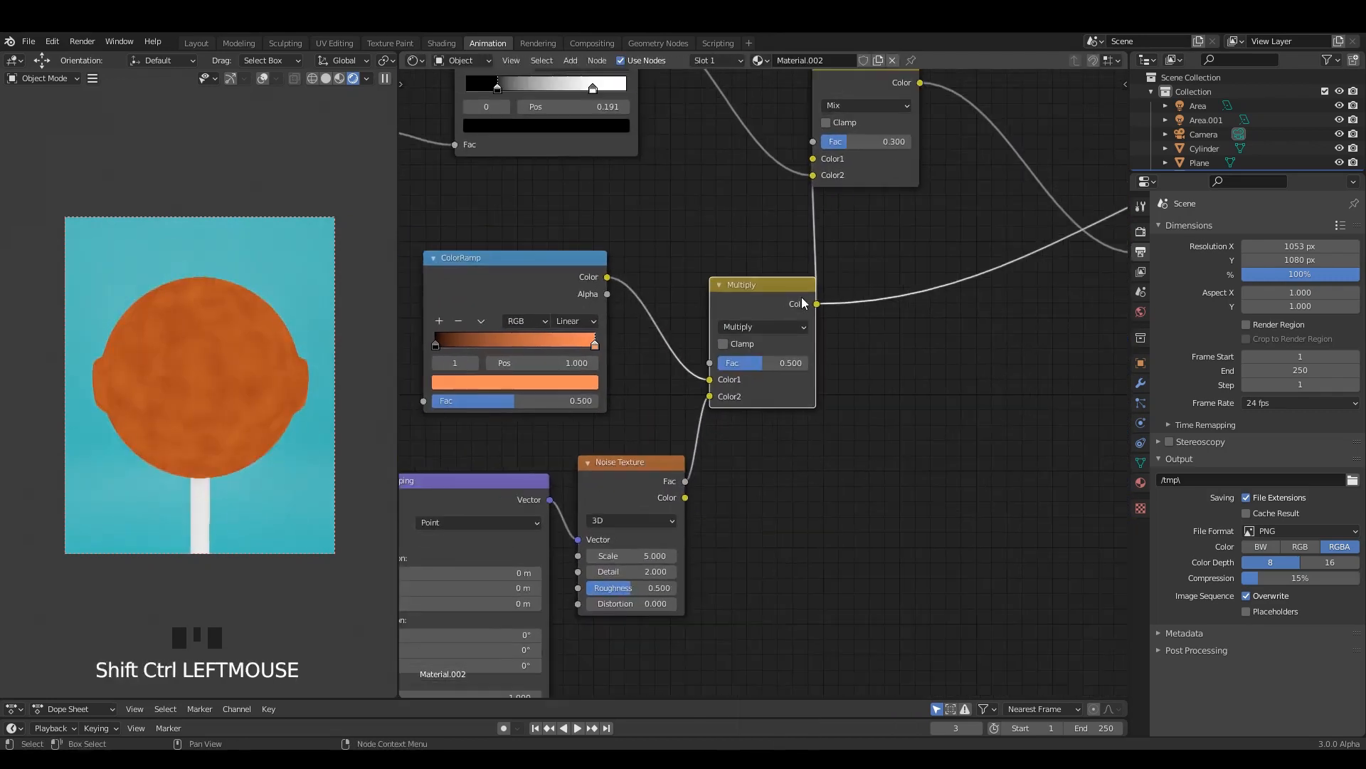
middle_drag(800, 301, 801, 348)
scroll(872, 121, up, 1)
ctrl+shift+click(878, 113)
middle_drag(814, 410, 838, 322)
scroll(772, 343, up, 2)
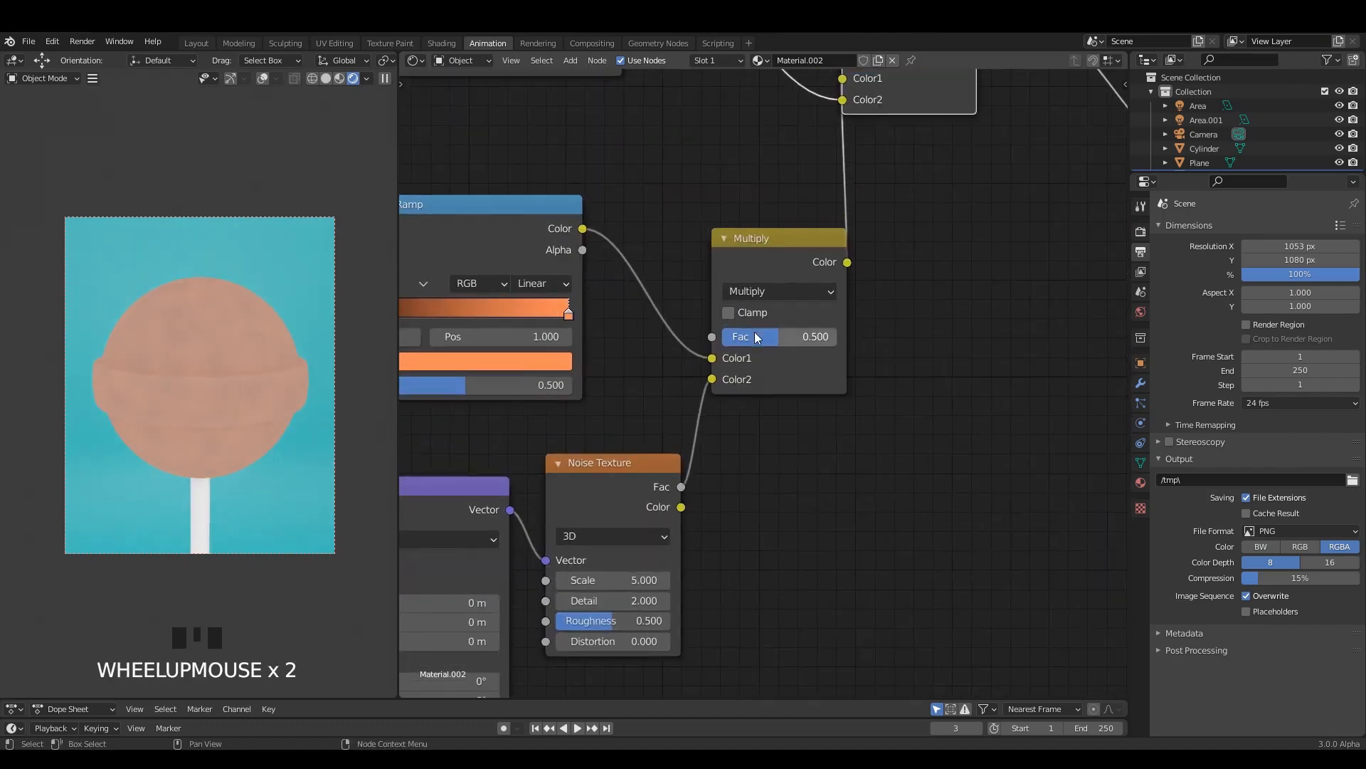
Raise the Multiply node's Fac to 0.933
drag(754, 333, 802, 333)
scroll(918, 299, down, 3)
middle_drag(972, 200, 719, 317)
scroll(854, 288, up, 1)
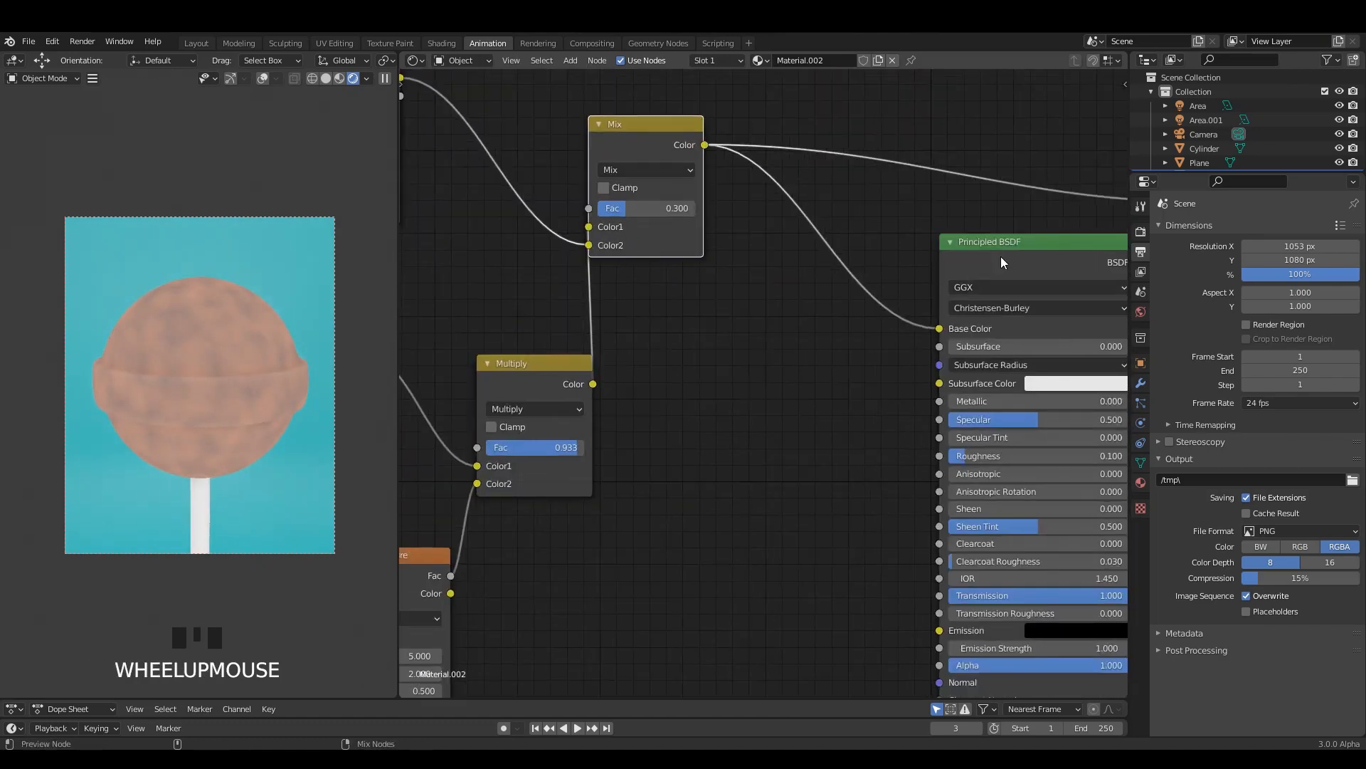
Preview the Principled BSDF on the candy head and set the Multiply node's Fac to 0.525
ctrl+shift+click(1001, 256)
middle_drag(806, 348, 977, 276)
scroll(715, 371, up, 1)
drag(748, 376, 707, 375)
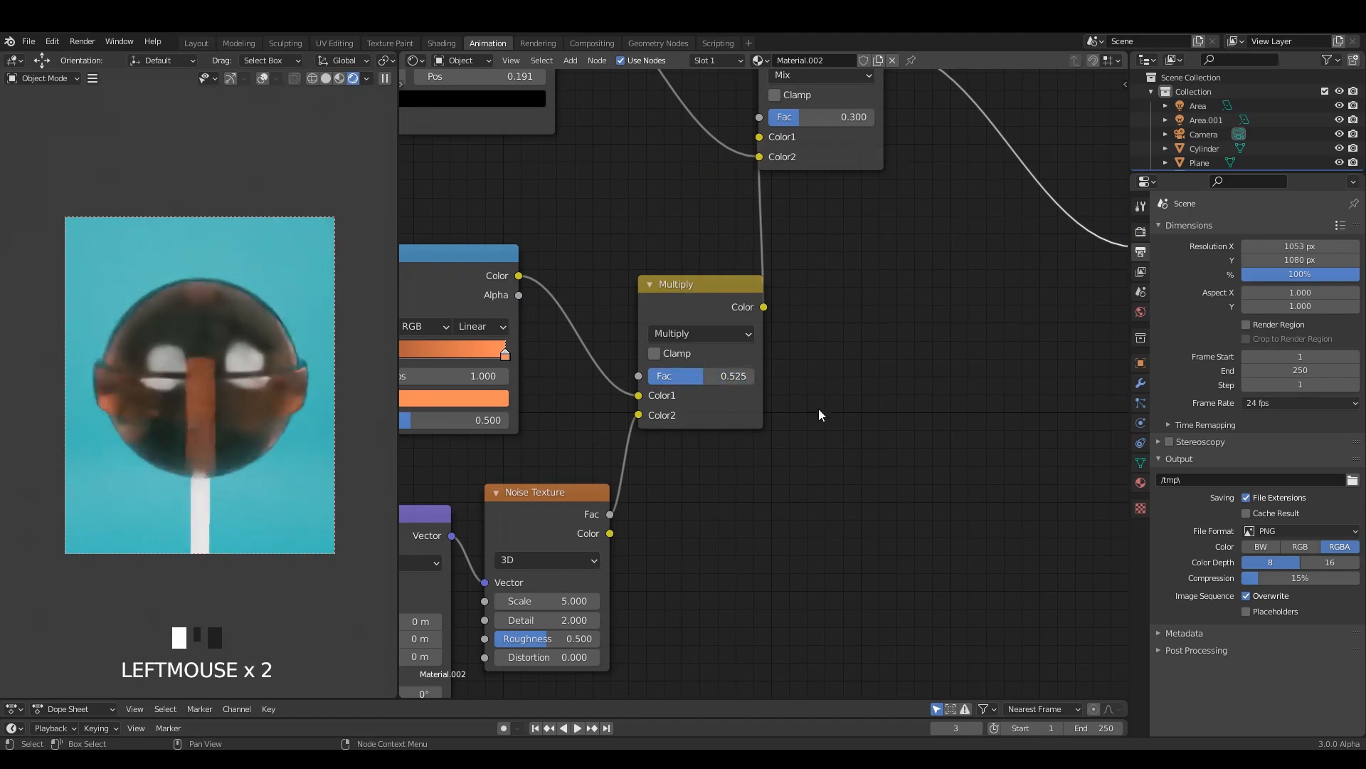
Move the Mix node closer to the Principled BSDF, away from the Multiply node
scroll(804, 403, down, 4)
middle_drag(787, 396, 714, 473)
drag(711, 256, 763, 297)
middle_drag(595, 471, 783, 421)
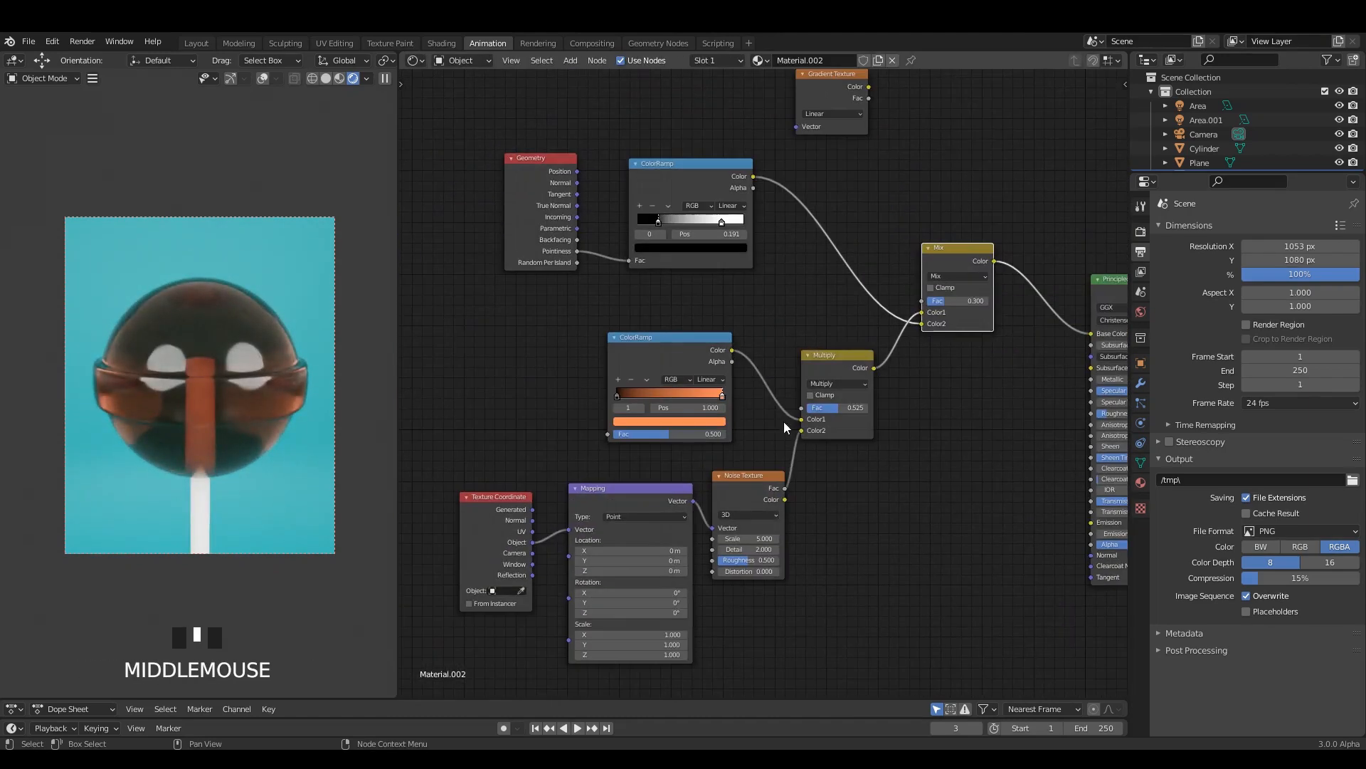
Nudge the orange ColorRamp together with the Multiply node and add a color stop at position 0.177 to that ramp
drag(568, 310, 803, 397)
drag(694, 407, 625, 392)
click(617, 372)
middle_drag(429, 481, 488, 446)
Select the Texture Coordinate, Mapping and Noise Texture nodes and tidy their placement, keeping the Noise Texture node expanded
drag(488, 446, 806, 541)
click(778, 442)
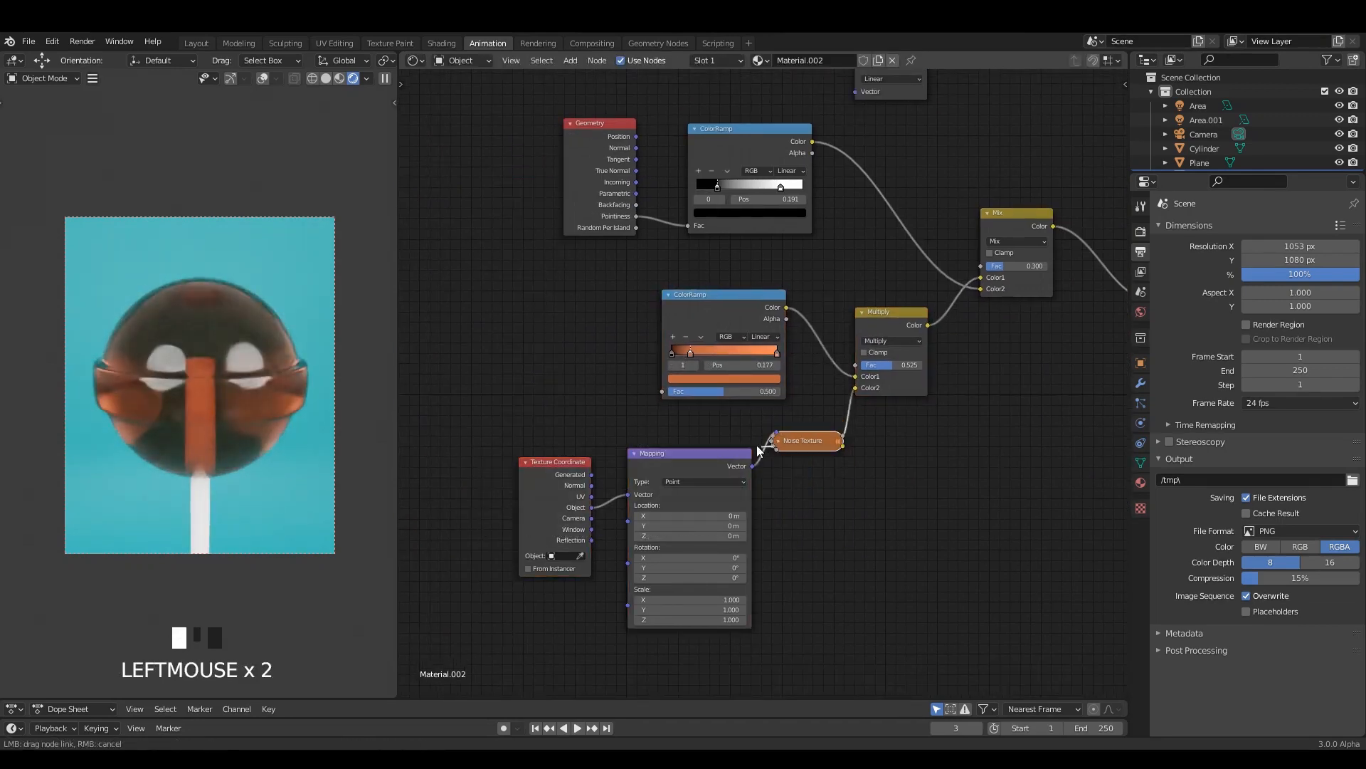
click(779, 442)
drag(489, 520, 783, 439)
middle_drag(1004, 450, 698, 449)
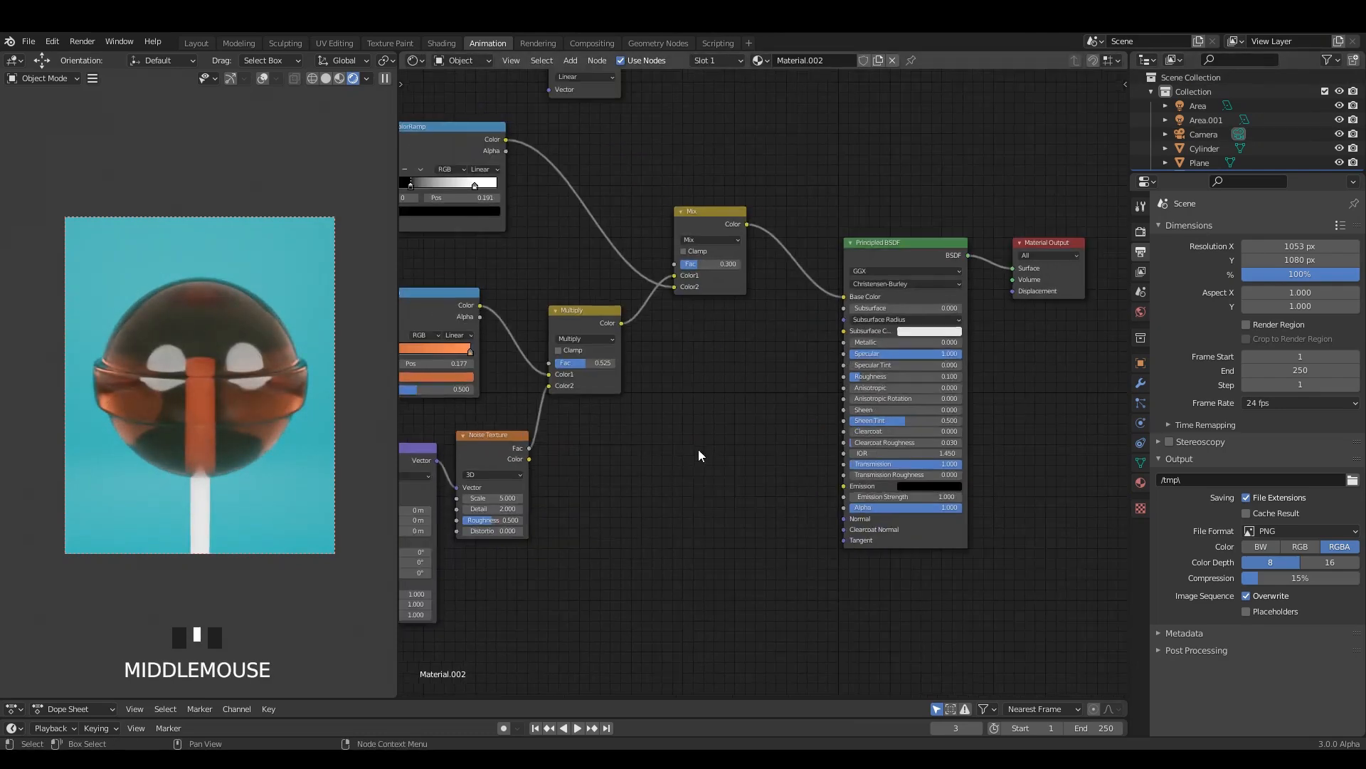
Link the Noise Texture's Fac to the Principled BSDF's Normal and insert a Bump node on that link
scroll(731, 448, down, 4)
middle_drag(628, 389, 682, 388)
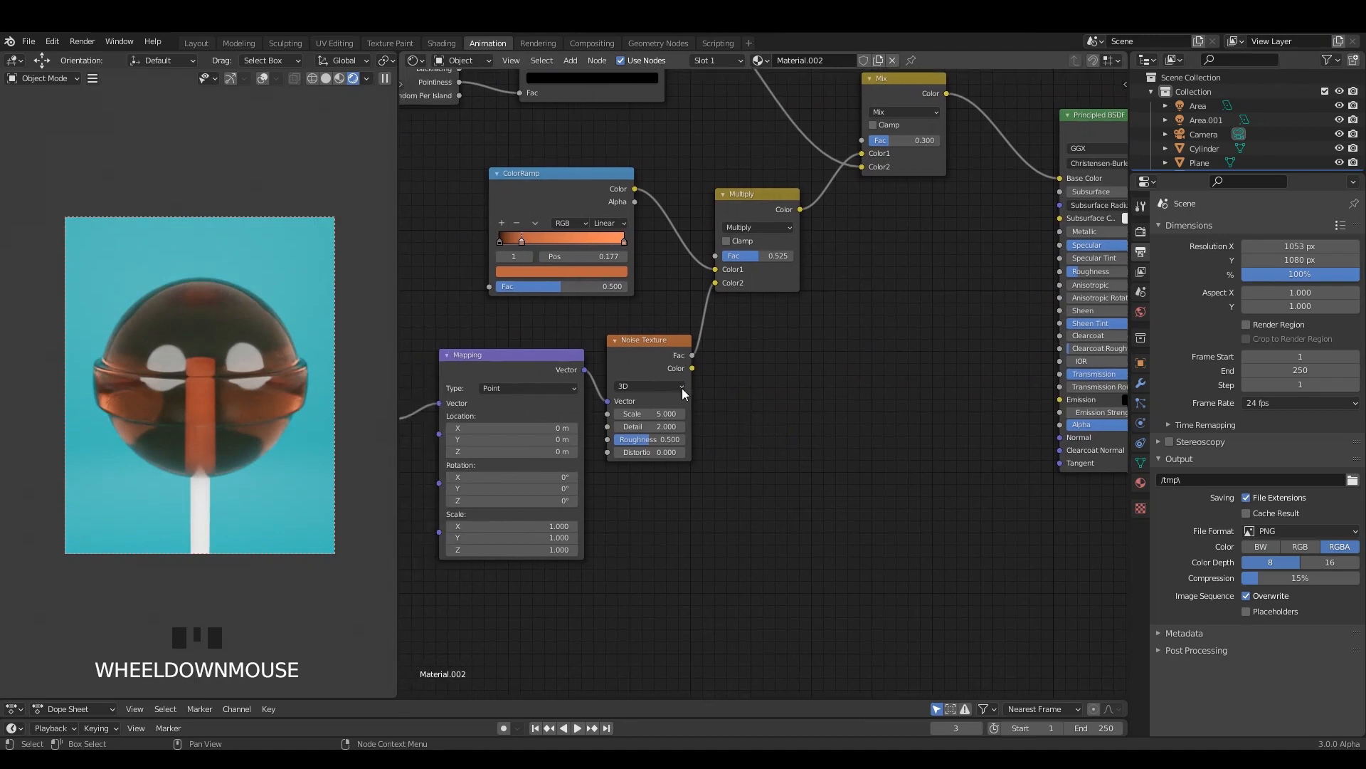
scroll(733, 384, down, 2)
drag(728, 352, 1020, 418)
scroll(719, 362, up, 1)
key(shift+a)
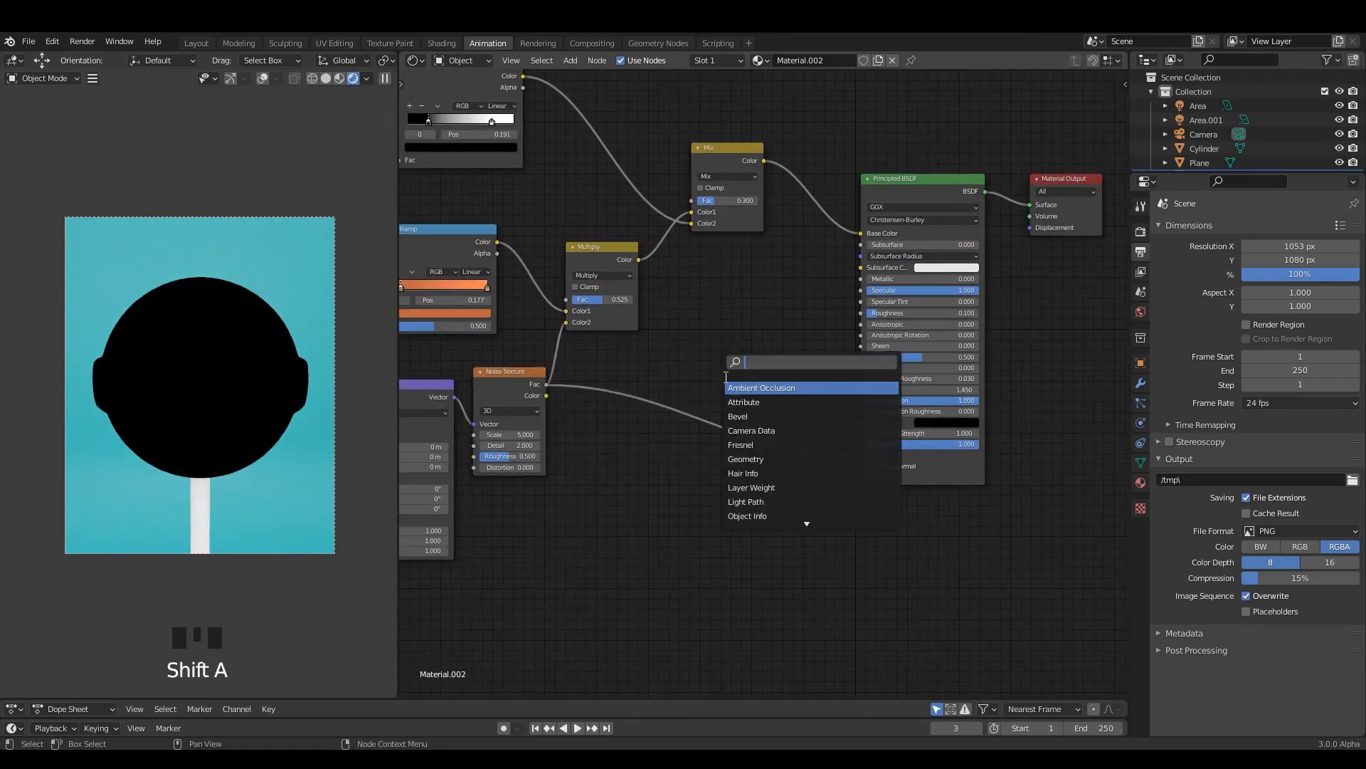
text(bum)
click(739, 388)
click(672, 397)
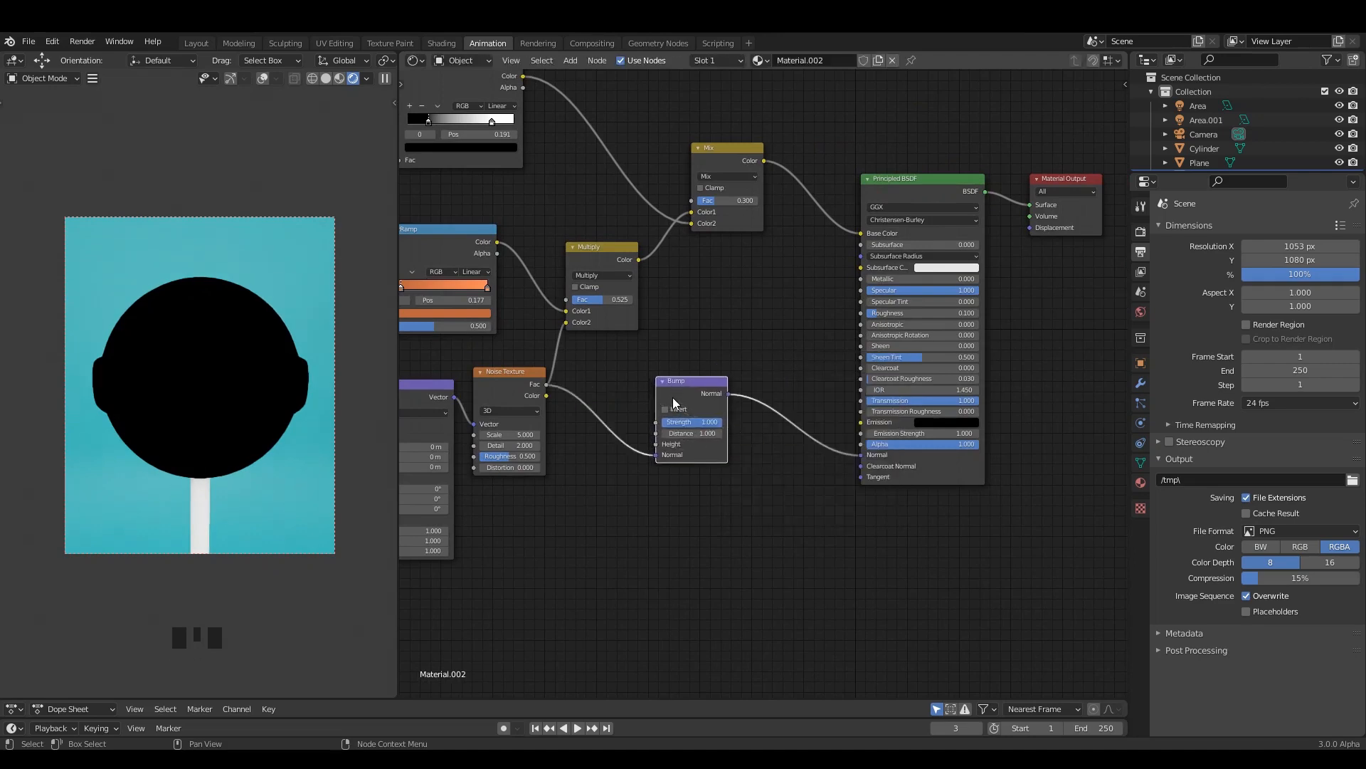
Inspect the Bump node's connections and preview the Principled BSDF to examine how the candy head renders
scroll(673, 428, up, 3)
middle_drag(703, 435, 727, 439)
ctrl+shift+click(980, 121)
scroll(784, 377, up, 3)
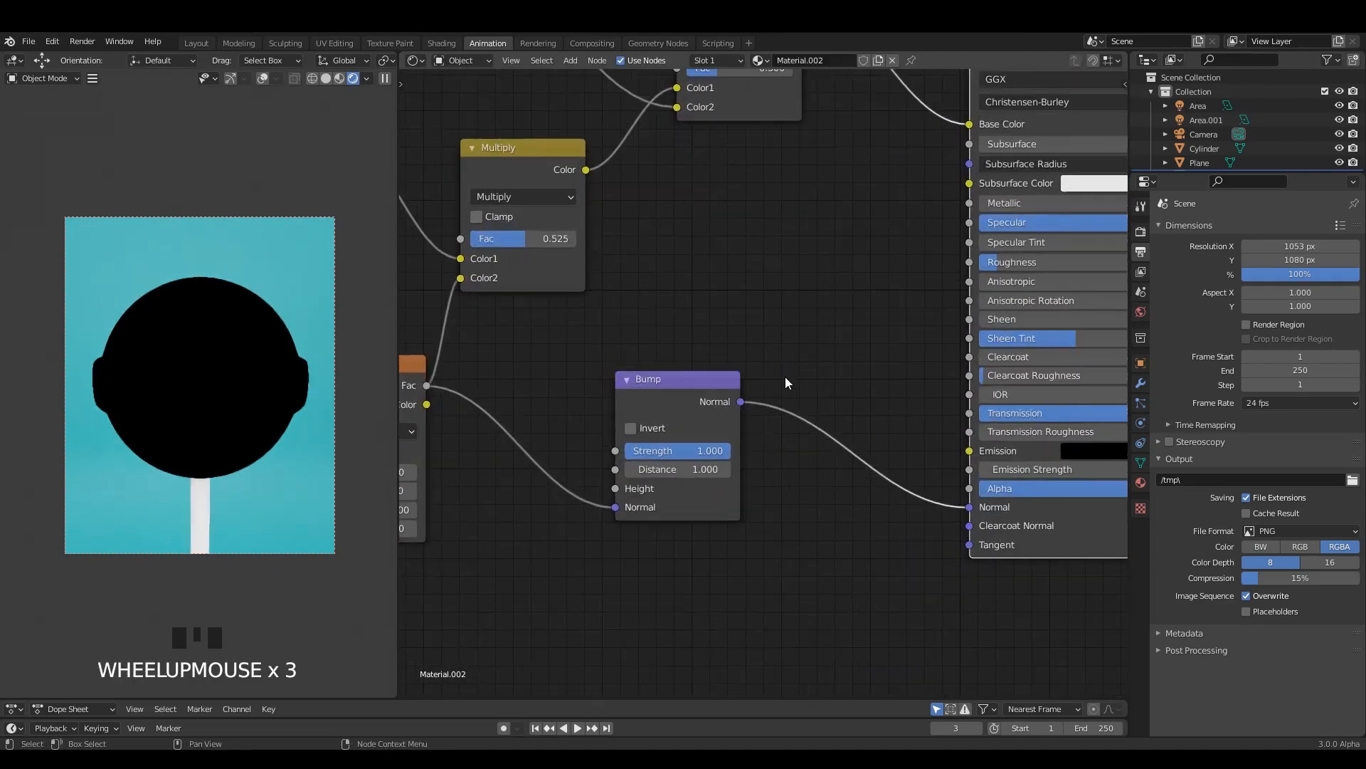
middle_drag(830, 445, 841, 409)
middle_drag(666, 426, 769, 441)
middle_drag(704, 379, 754, 393)
scroll(753, 391, down, 3)
middle_drag(742, 319, 703, 494)
ctrl+shift+click(833, 248)
ctrl+shift+click(1074, 303)
scroll(854, 352, down, 2)
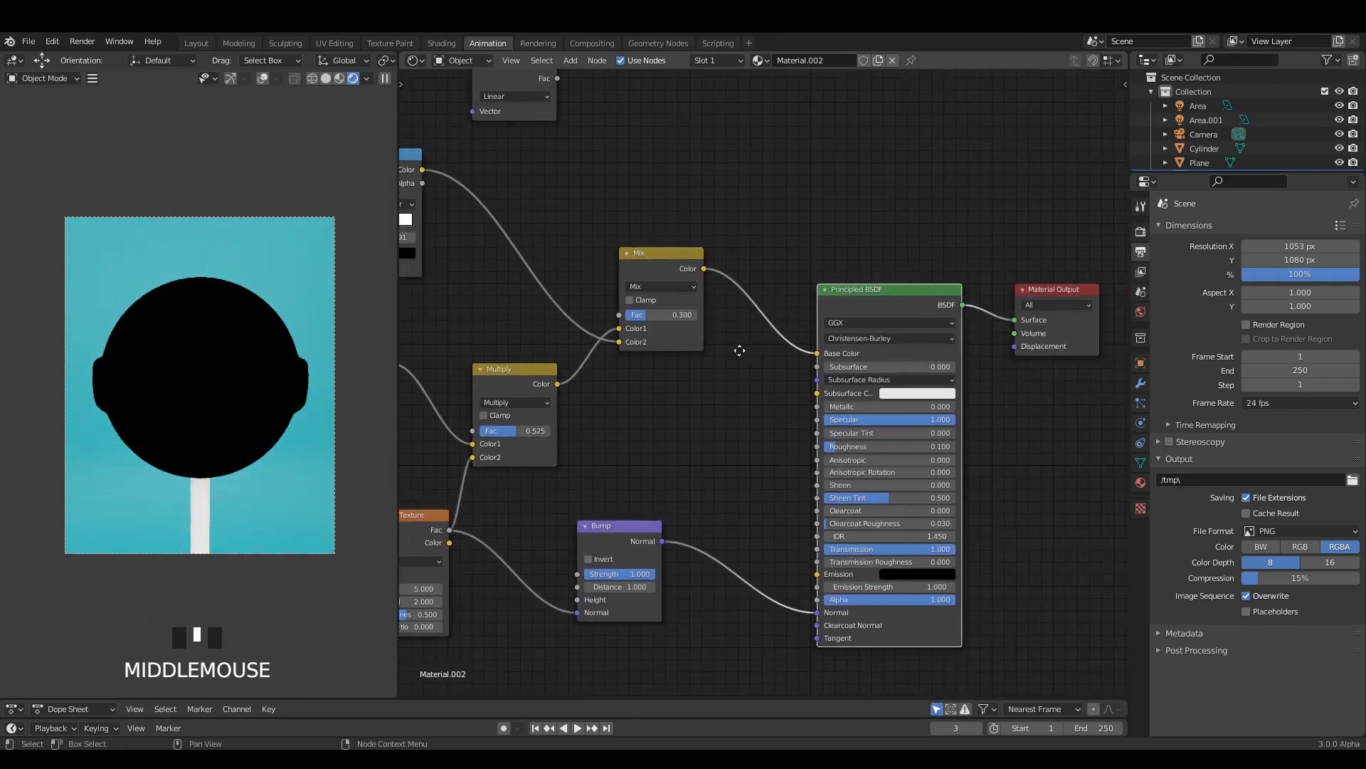
Preview the Mix node's color alone on the candy head, then return to the Principled BSDF preview
middle_drag(740, 352, 817, 460)
ctrl+shift+click(774, 362)
ctrl+shift+click(767, 322)
scroll(921, 349, down, 1)
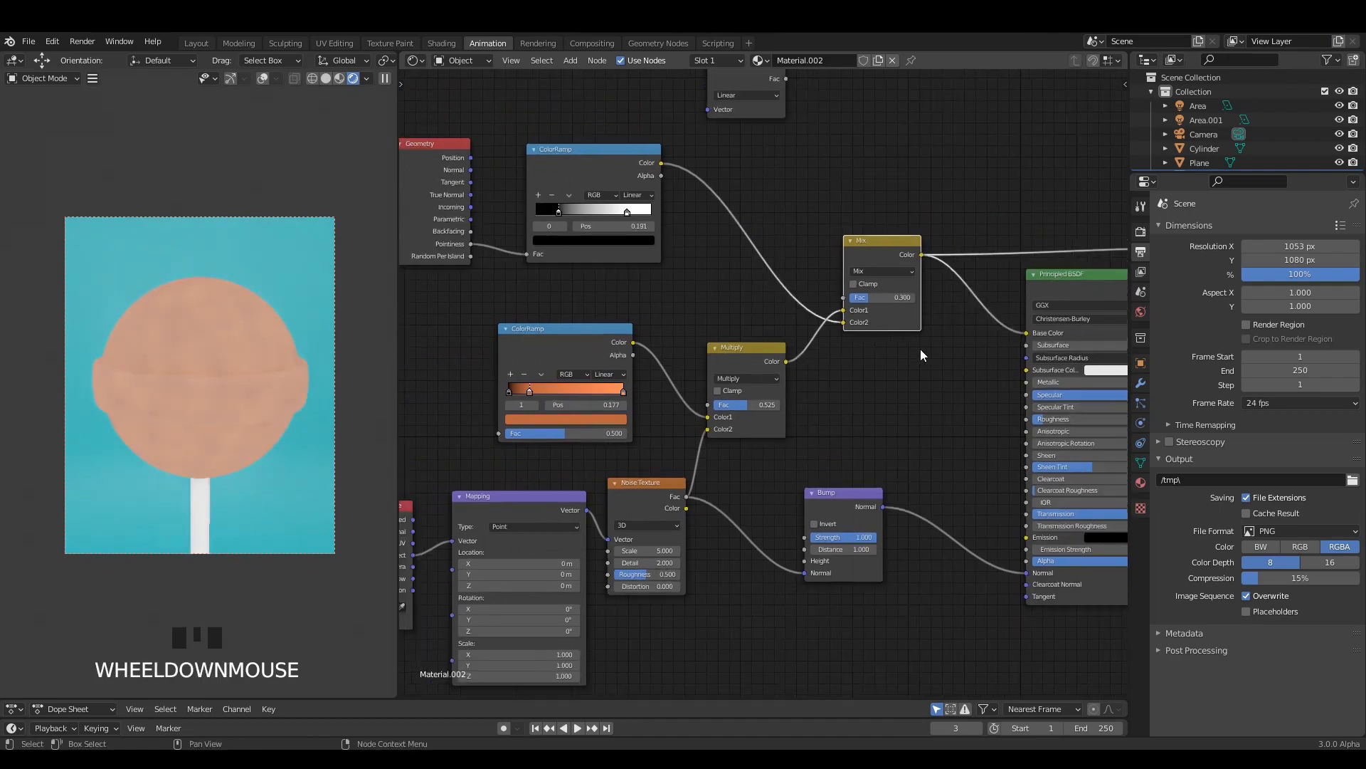
middle_drag(920, 349, 910, 310)
ctrl+shift+click(870, 361)
Unlink the Mix color from the Principled BSDF's Base Color and link it back again
middle_drag(772, 381, 699, 382)
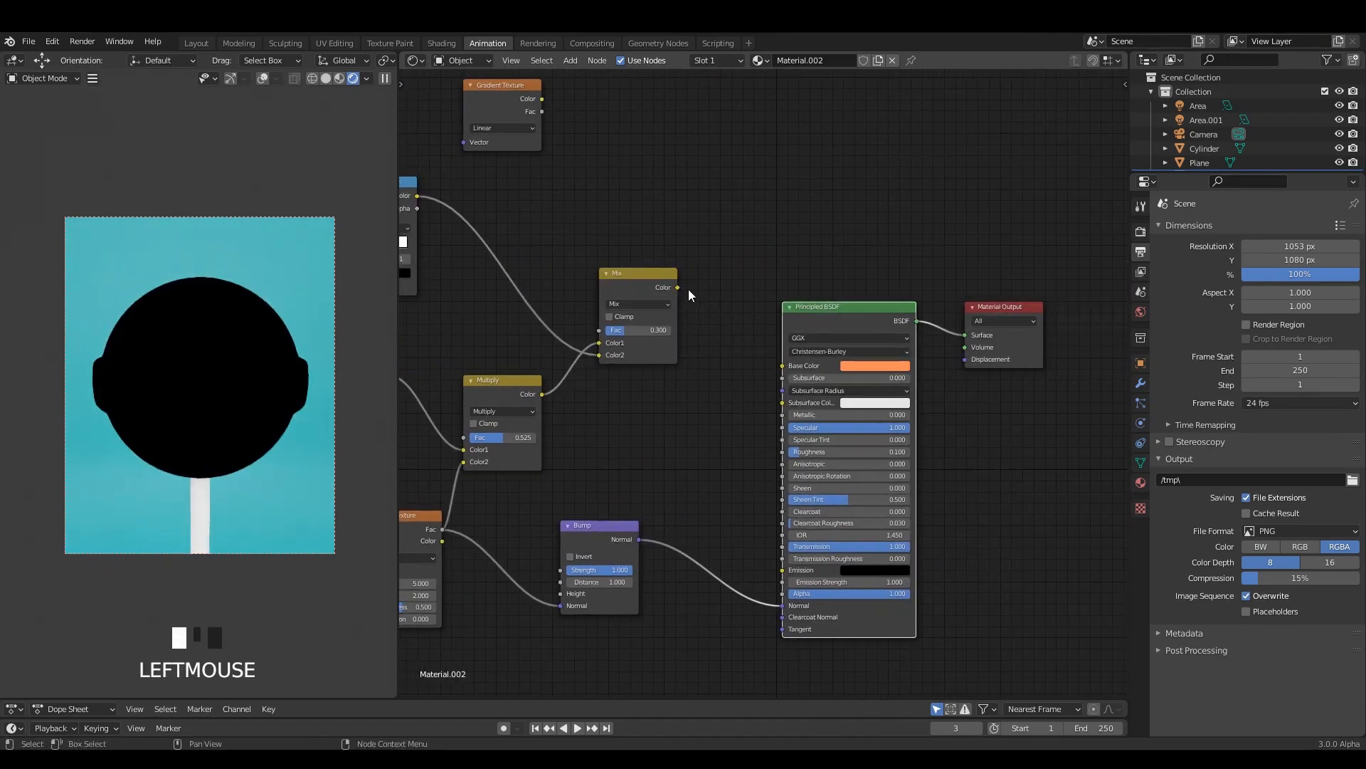
drag(781, 370, 781, 369)
middle_drag(742, 400, 915, 346)
scroll(740, 409, up, 3)
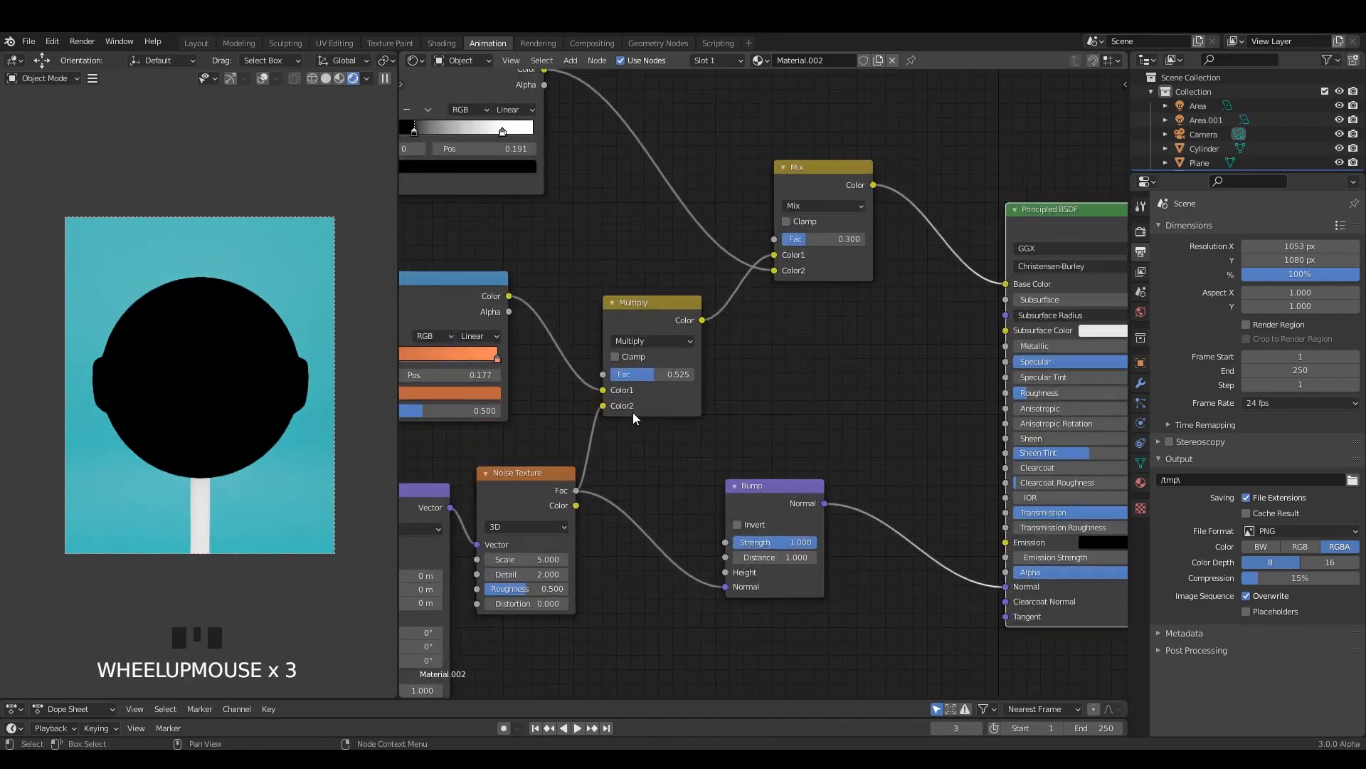
Switch the viewport to Material Preview and preview the Multiply, Mix and Principled BSDF nodes in turn
ctrl+shift+click(648, 313)
click(337, 79)
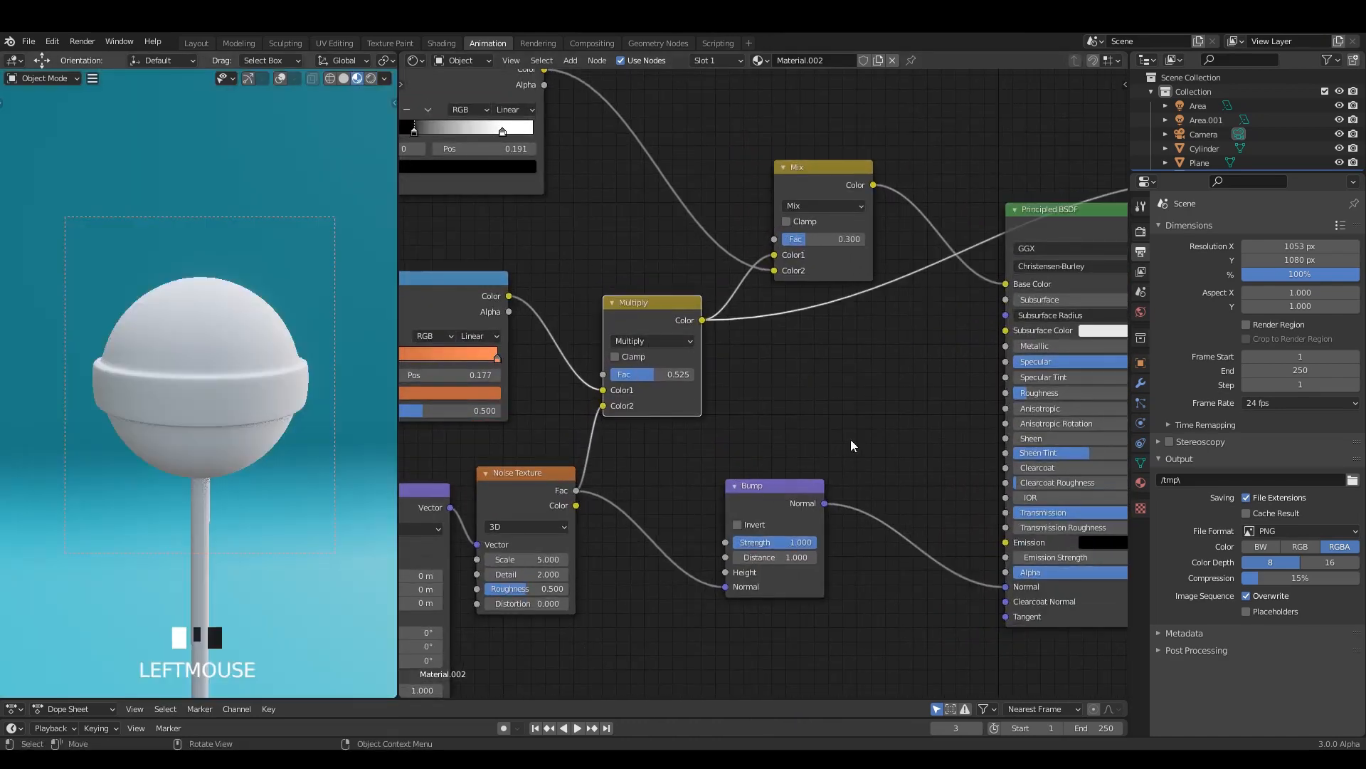
click(851, 439)
ctrl+shift+click(800, 189)
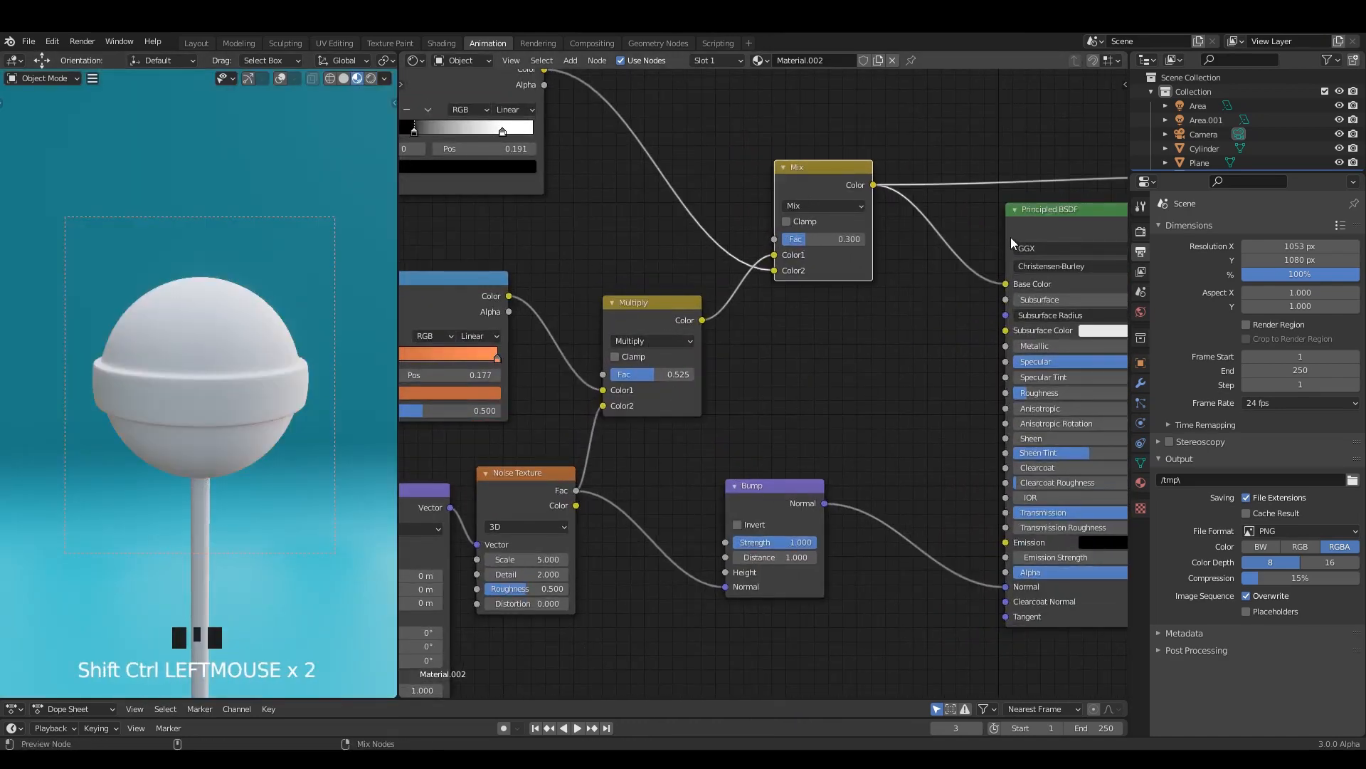
ctrl+shift+click(1045, 223)
scroll(859, 339, down, 2)
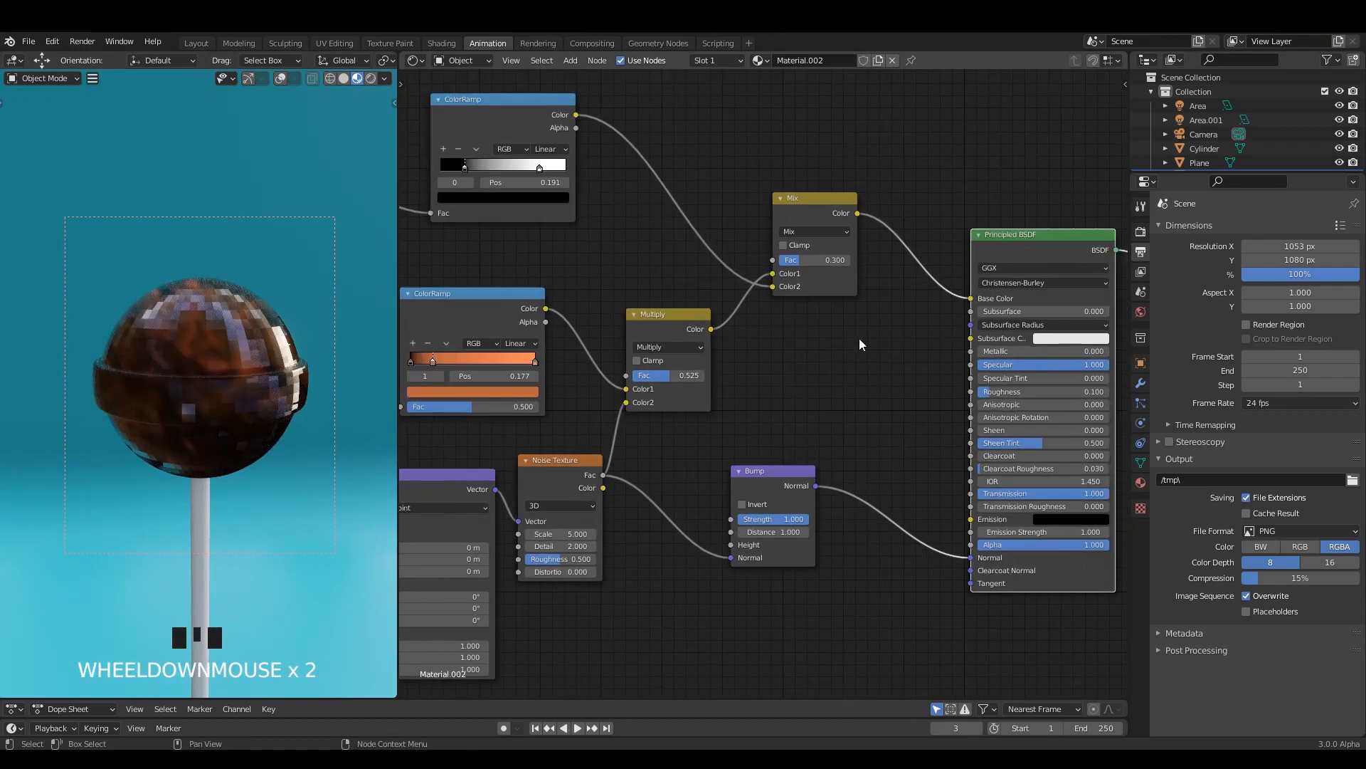
middle_drag(860, 339, 838, 306)
right_click(236, 349)
click(236, 343)
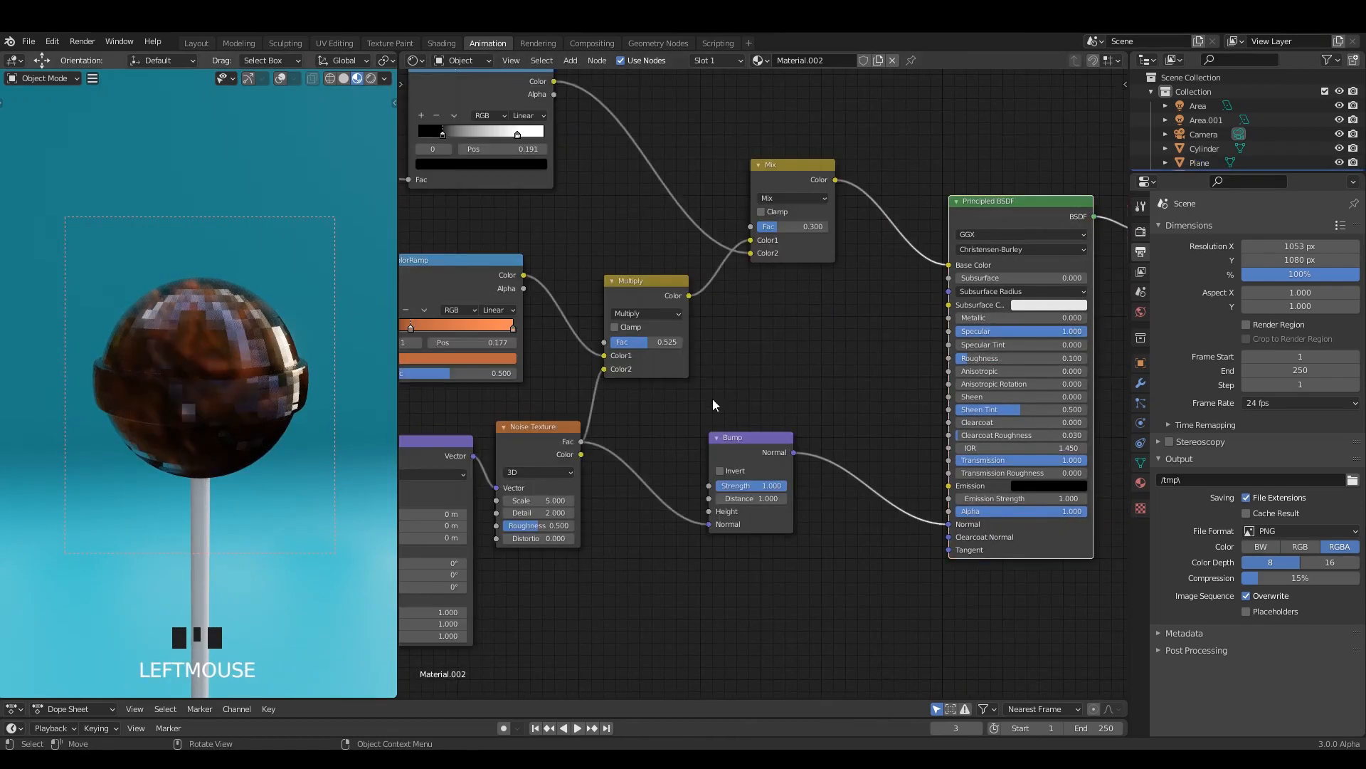
Move the Noise Texture link from the Bump node's Normal input to its Height input
scroll(739, 425, up, 3)
drag(684, 545, 681, 526)
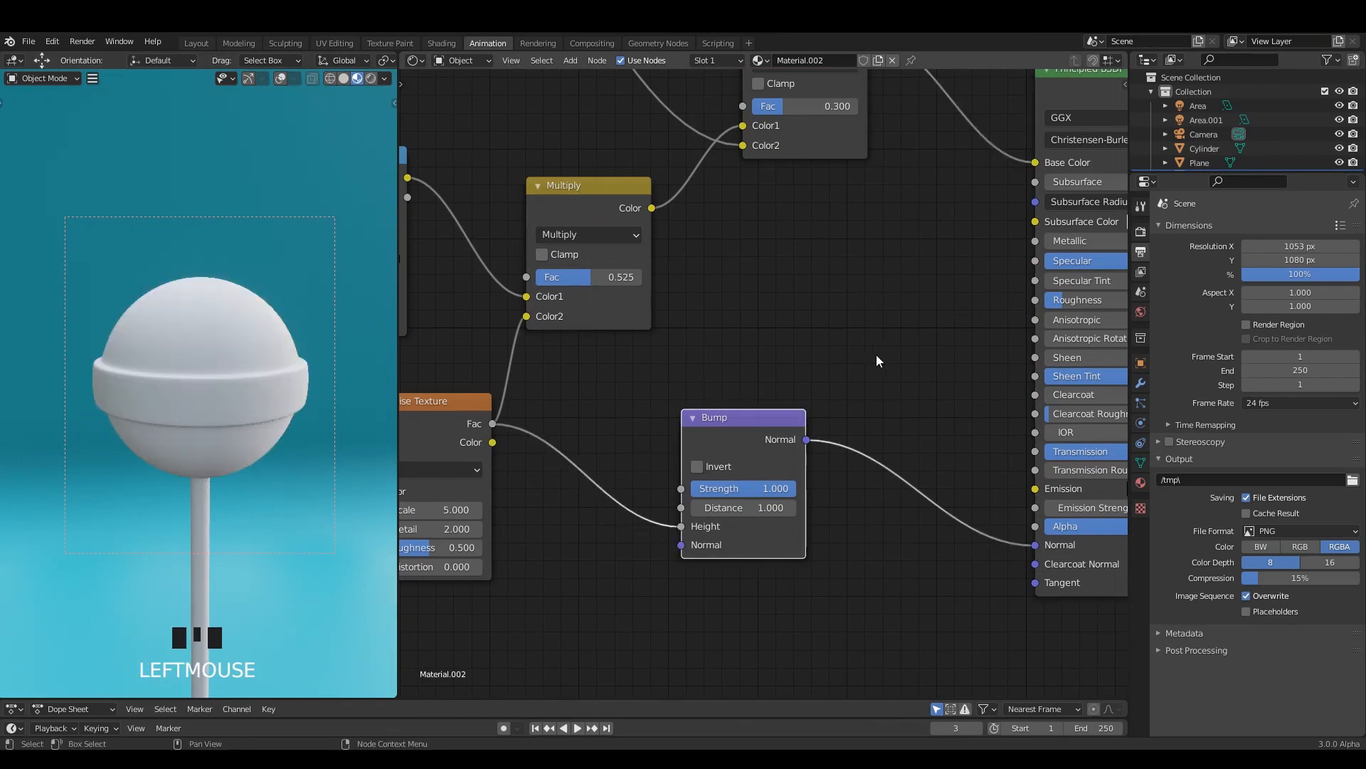
click(890, 336)
Set the Bump node's Strength to 0.1 and switch the viewport back to rendered shading
middle_drag(860, 305, 888, 238)
scroll(720, 433, up, 3)
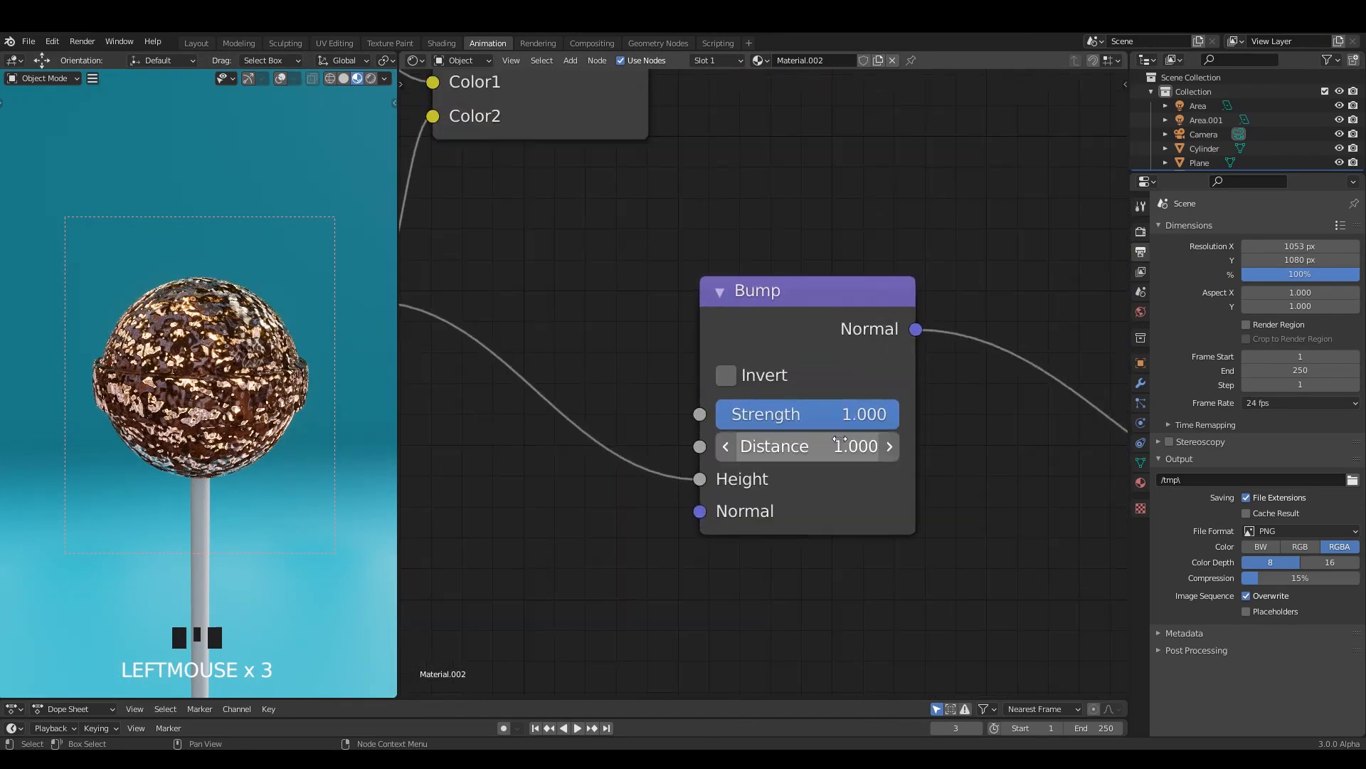
drag(841, 416, 766, 413)
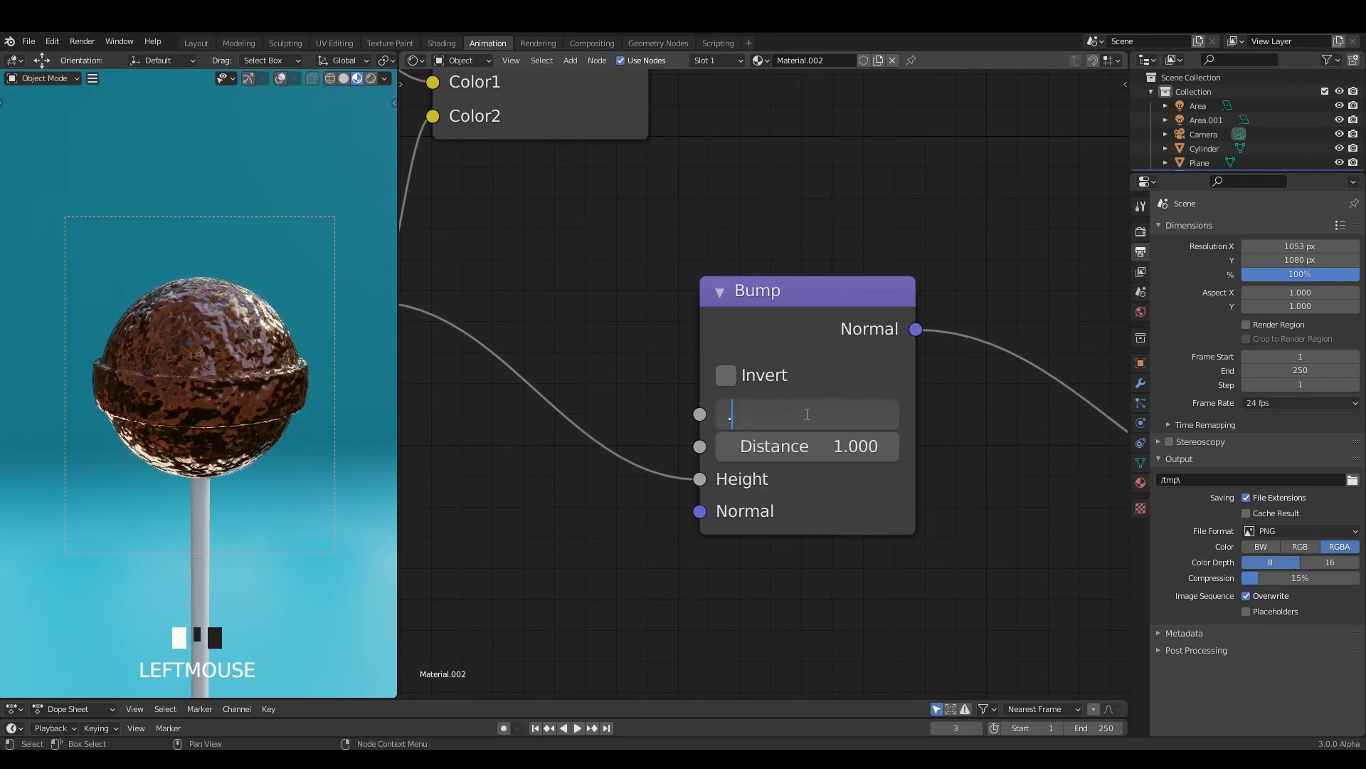
text(1)
key(Return)
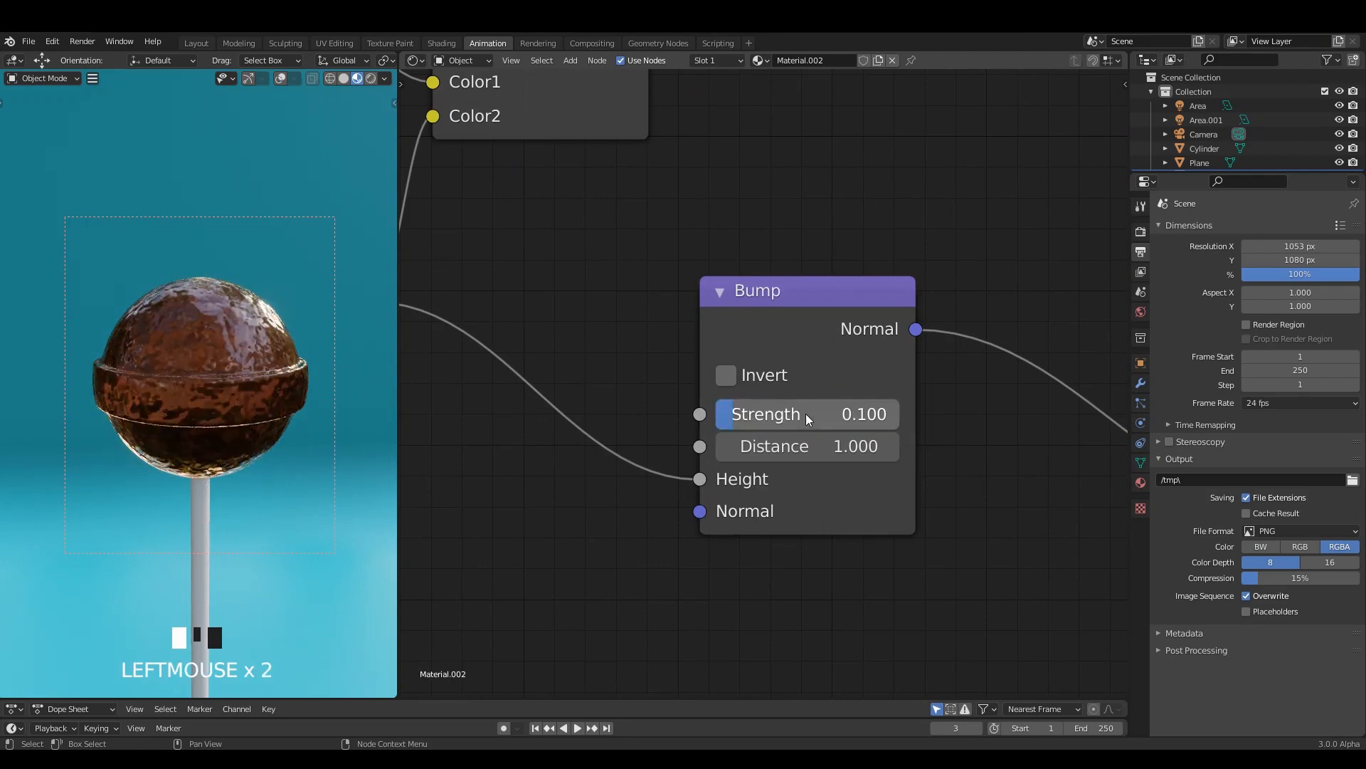
click(371, 79)
Link the Noise Texture's Fac to the Principled BSDF's Roughness and move the Bump node down clear of the link
scroll(819, 235, down, 1)
drag(789, 311, 819, 385)
scroll(733, 299, down, 2)
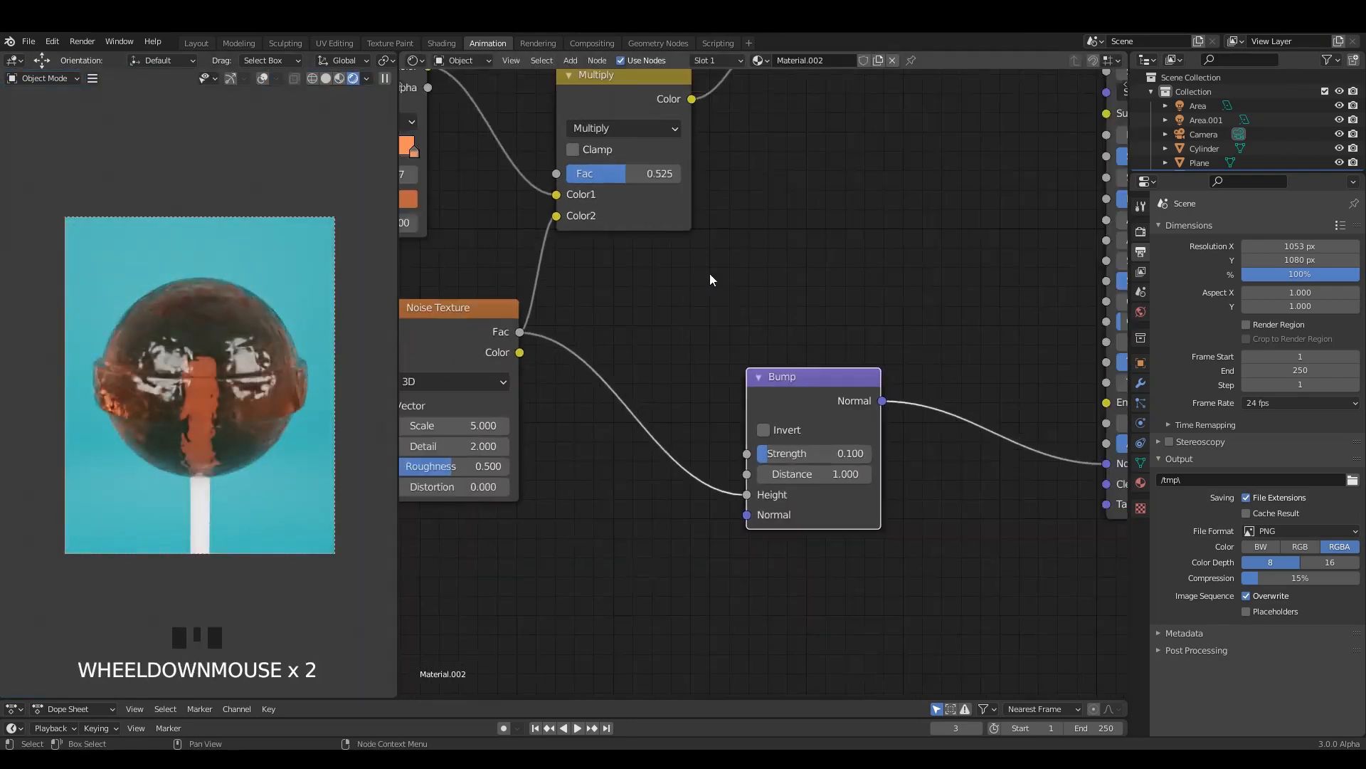
scroll(683, 327, down, 7)
scroll(592, 395, up, 1)
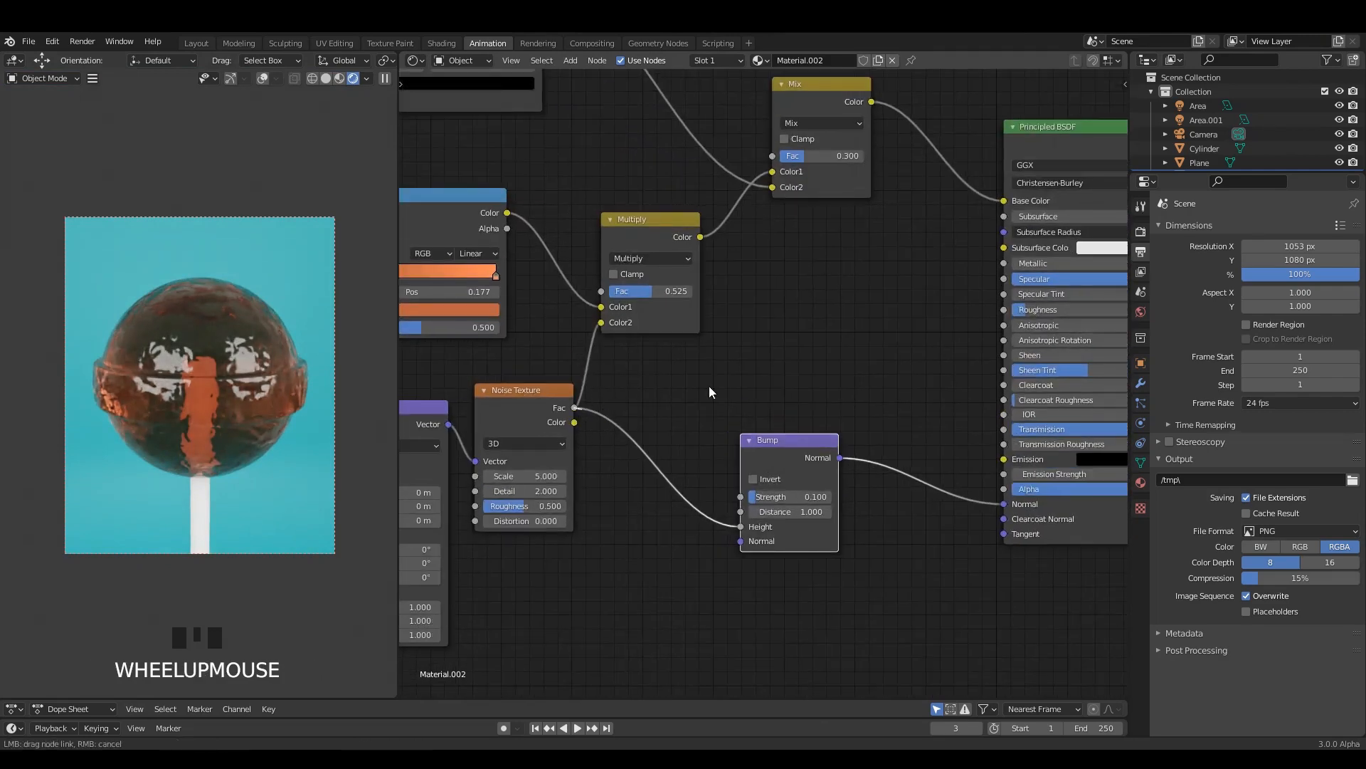
drag(994, 311, 995, 311)
drag(776, 456, 771, 487)
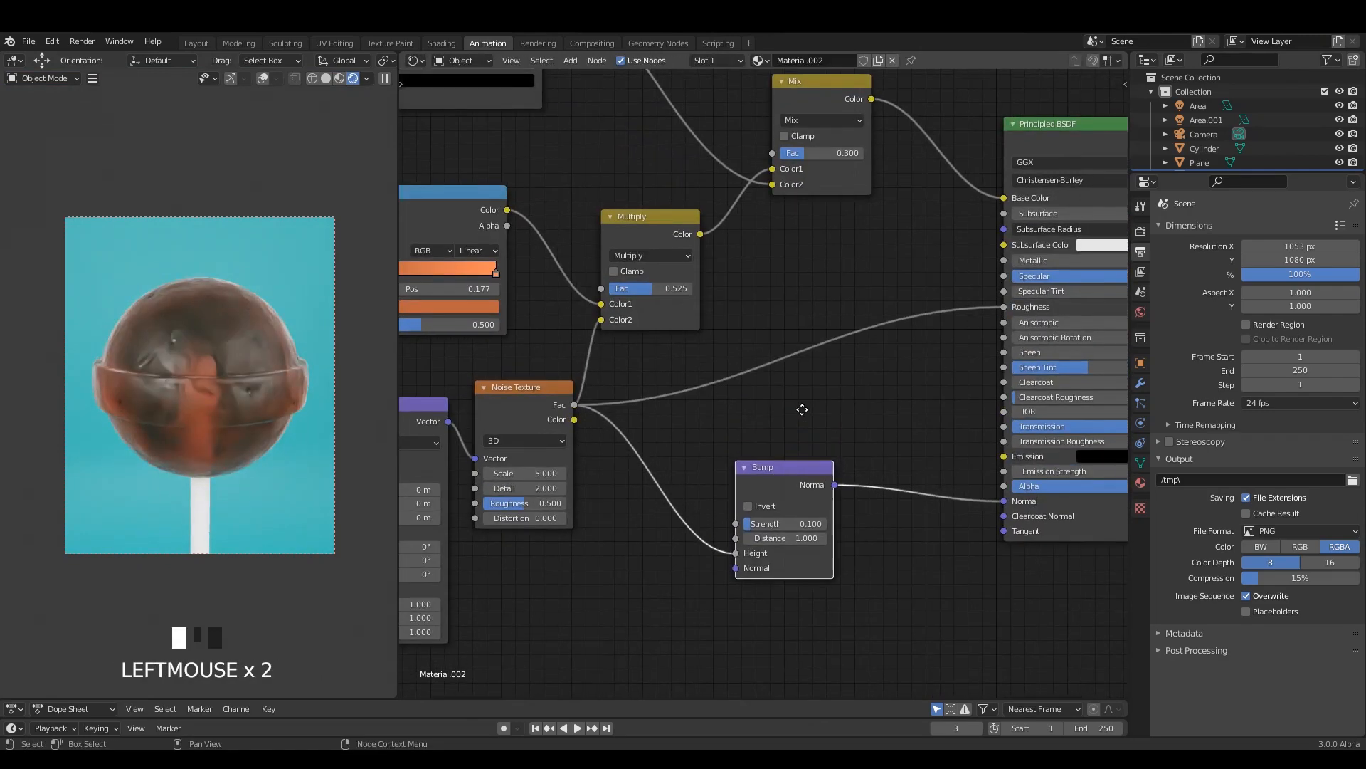
Set the Bump node's Strength to 0.05
middle_drag(802, 409, 795, 382)
scroll(795, 382, up, 1)
scroll(748, 340, up, 6)
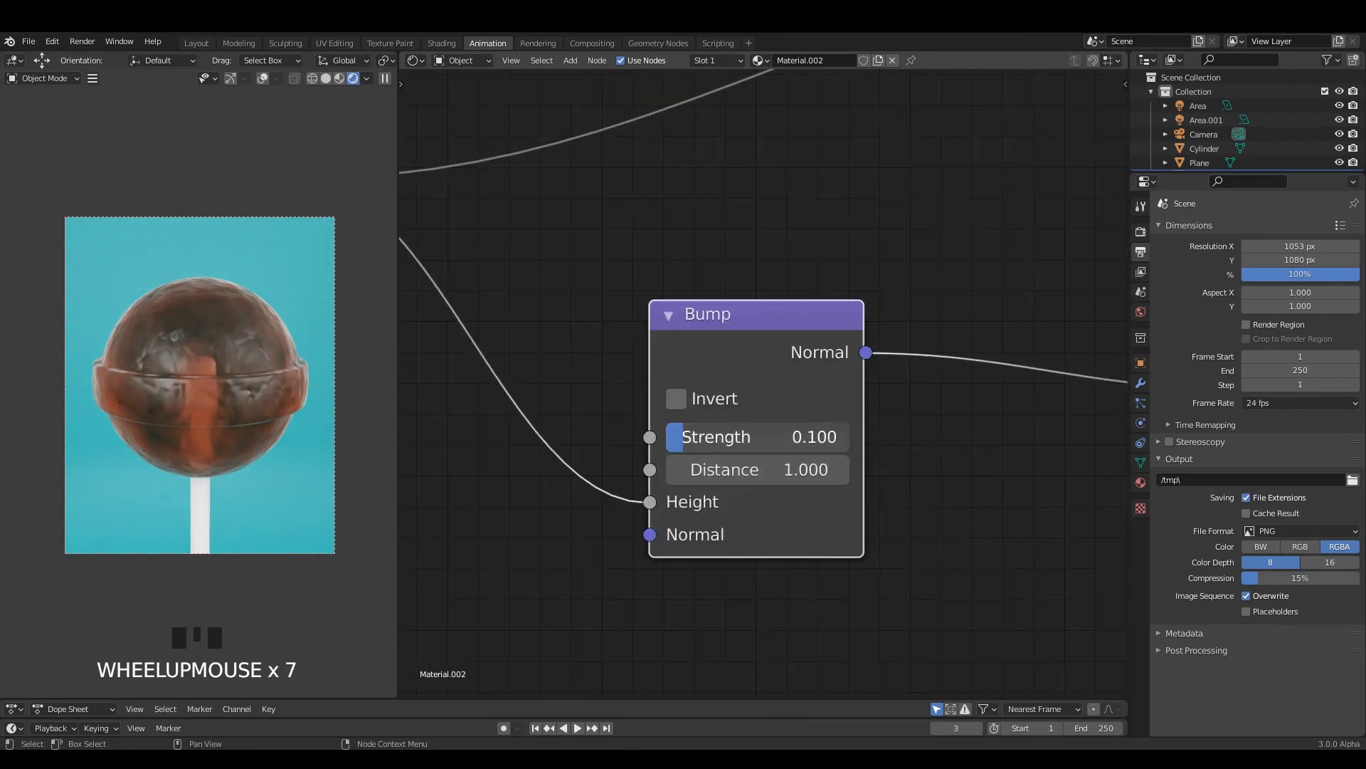
text(0.05)
key(Return)
click(867, 198)
Insert a ColorRamp on the link between the Noise Texture and Roughness, and arrange it above the Bump node
scroll(866, 198, down, 3)
scroll(840, 212, up, 1)
middle_drag(769, 267, 790, 244)
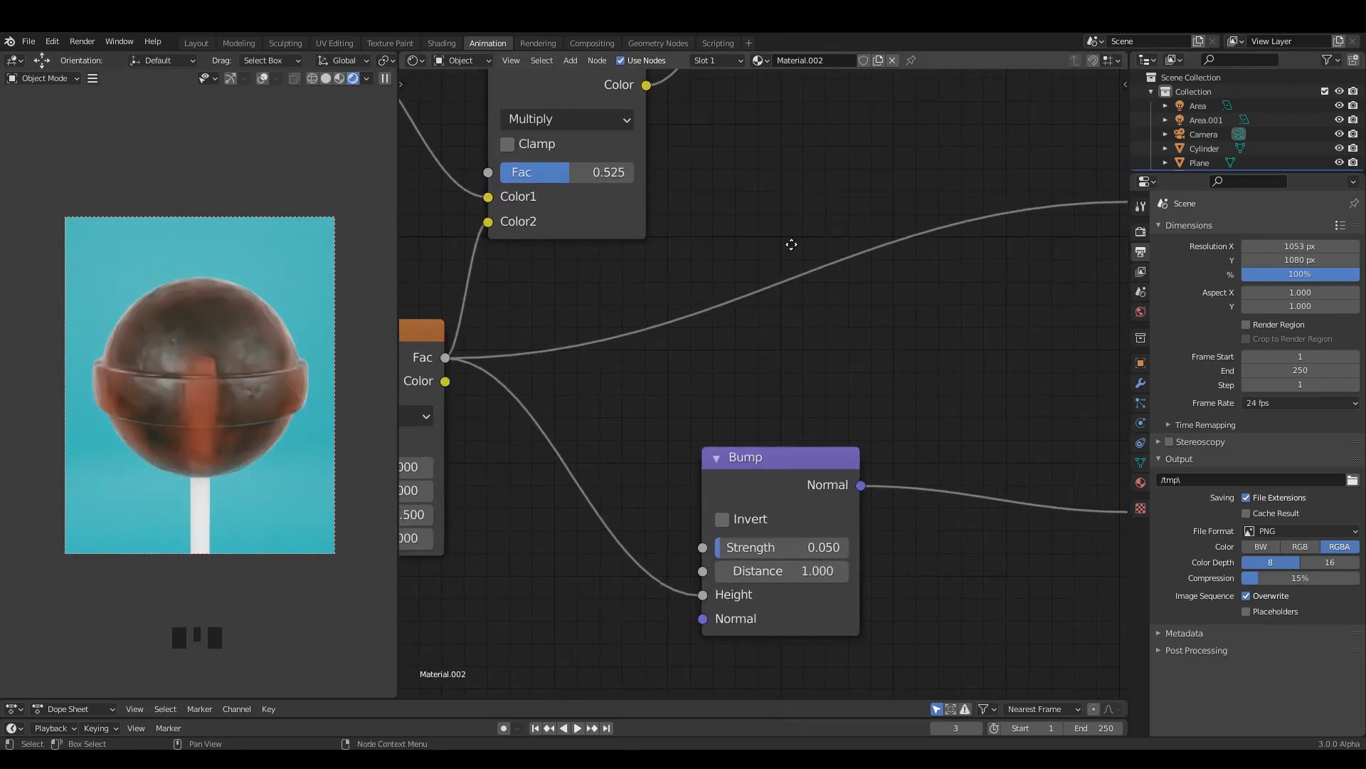
scroll(788, 252, down, 1)
scroll(766, 262, down, 1)
key(shift+a)
text(sc)
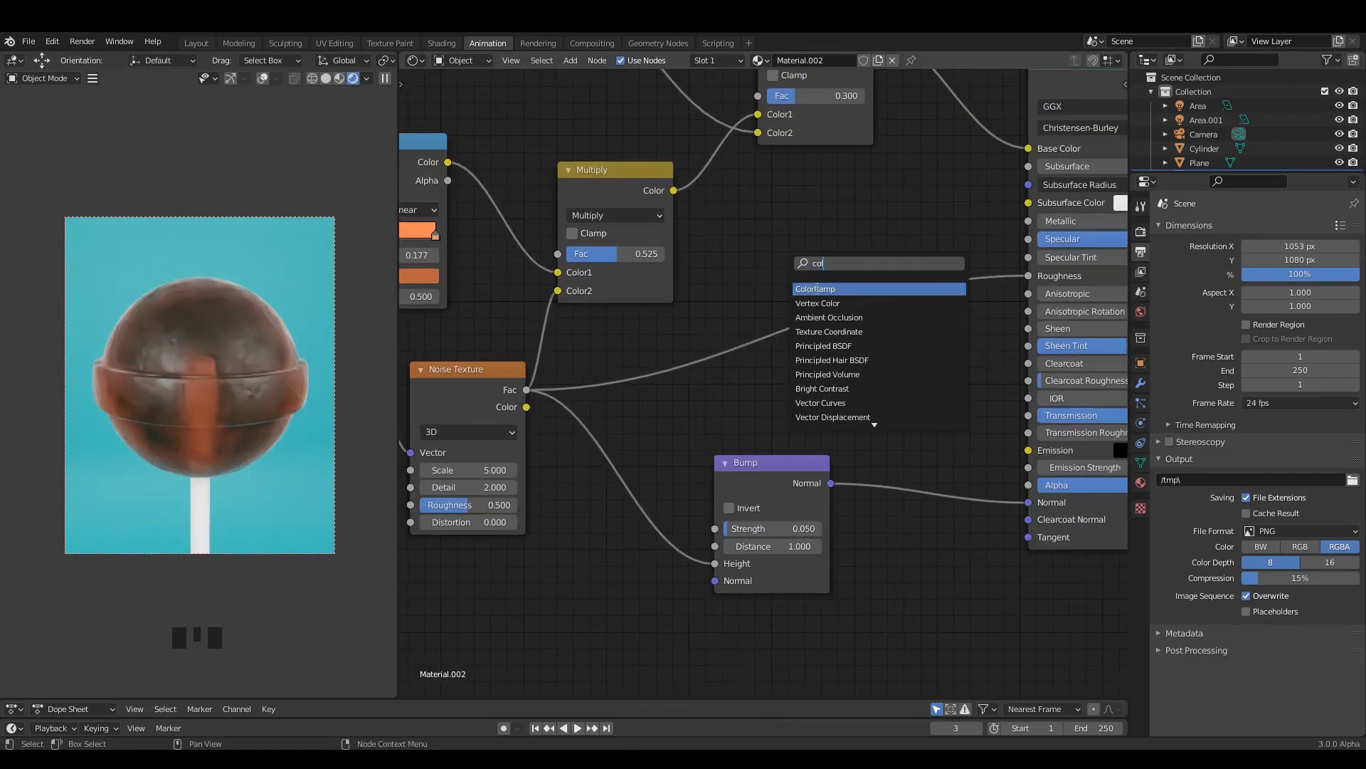
key(Return)
click(767, 499)
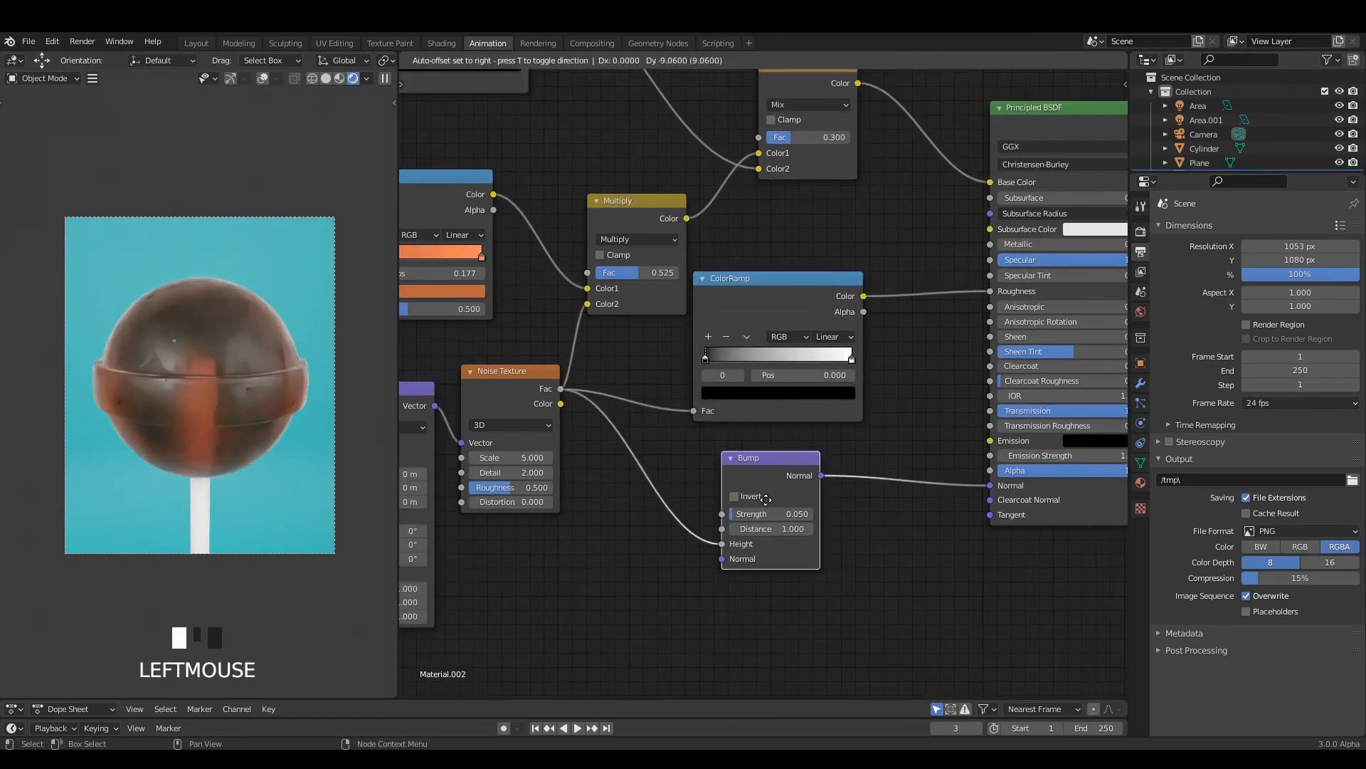
scroll(761, 427, down, 1)
drag(753, 293, 757, 322)
Move the Texture Coordinate, Mapping and Noise Texture nodes together farther away from the new ColorRamp
scroll(757, 321, down, 4)
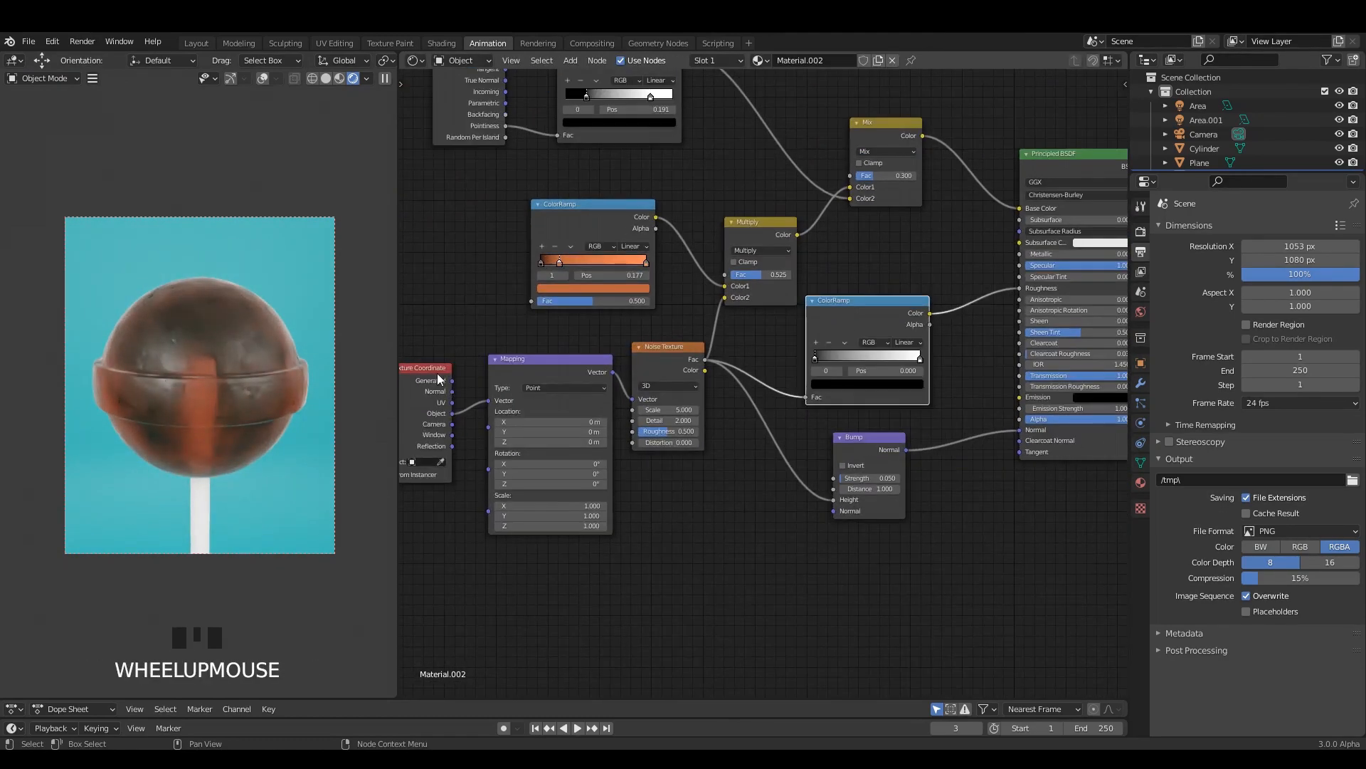
drag(437, 373, 451, 375)
drag(421, 320, 653, 426)
drag(663, 365, 601, 382)
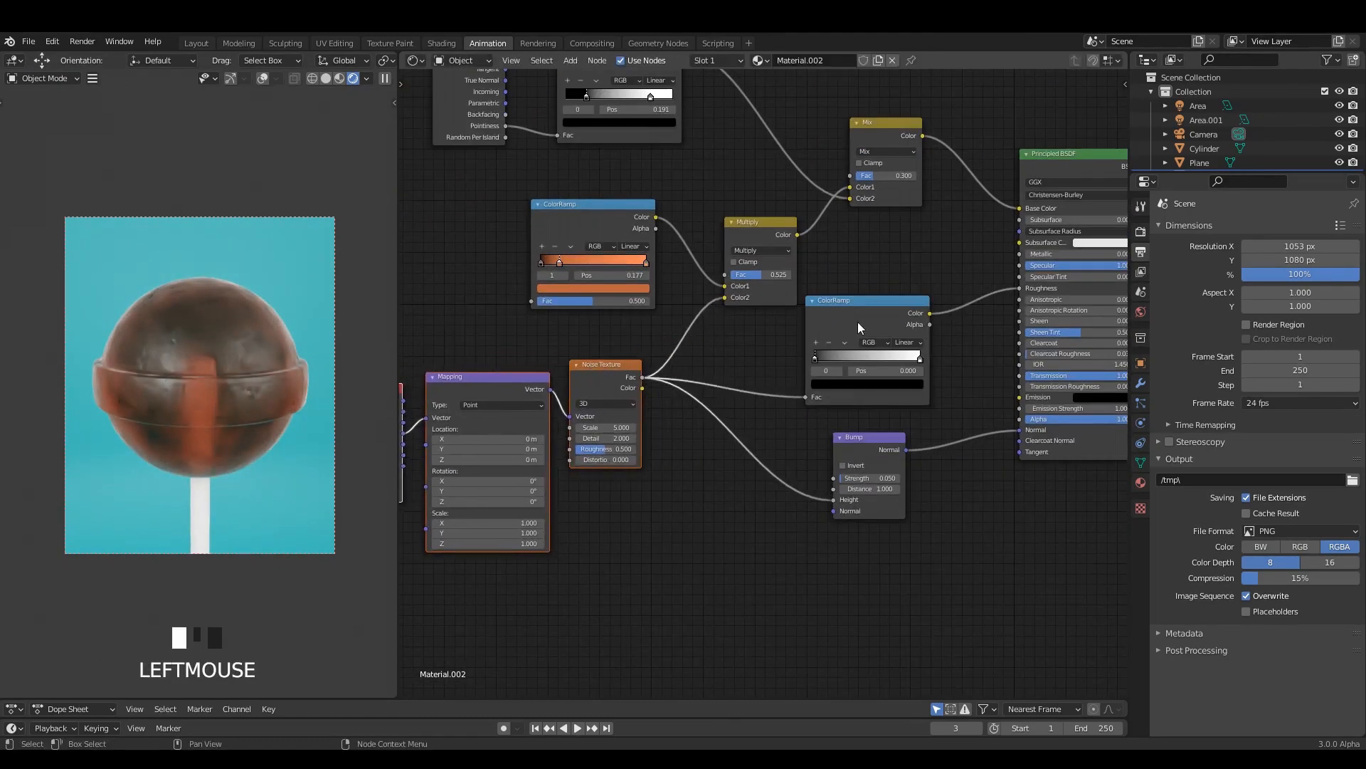
Spread out the orange ColorRamp with its Multiply node, the roughness ColorRamp and the Bump node
drag(856, 322, 820, 344)
drag(527, 188, 793, 273)
drag(747, 226, 717, 207)
click(837, 330)
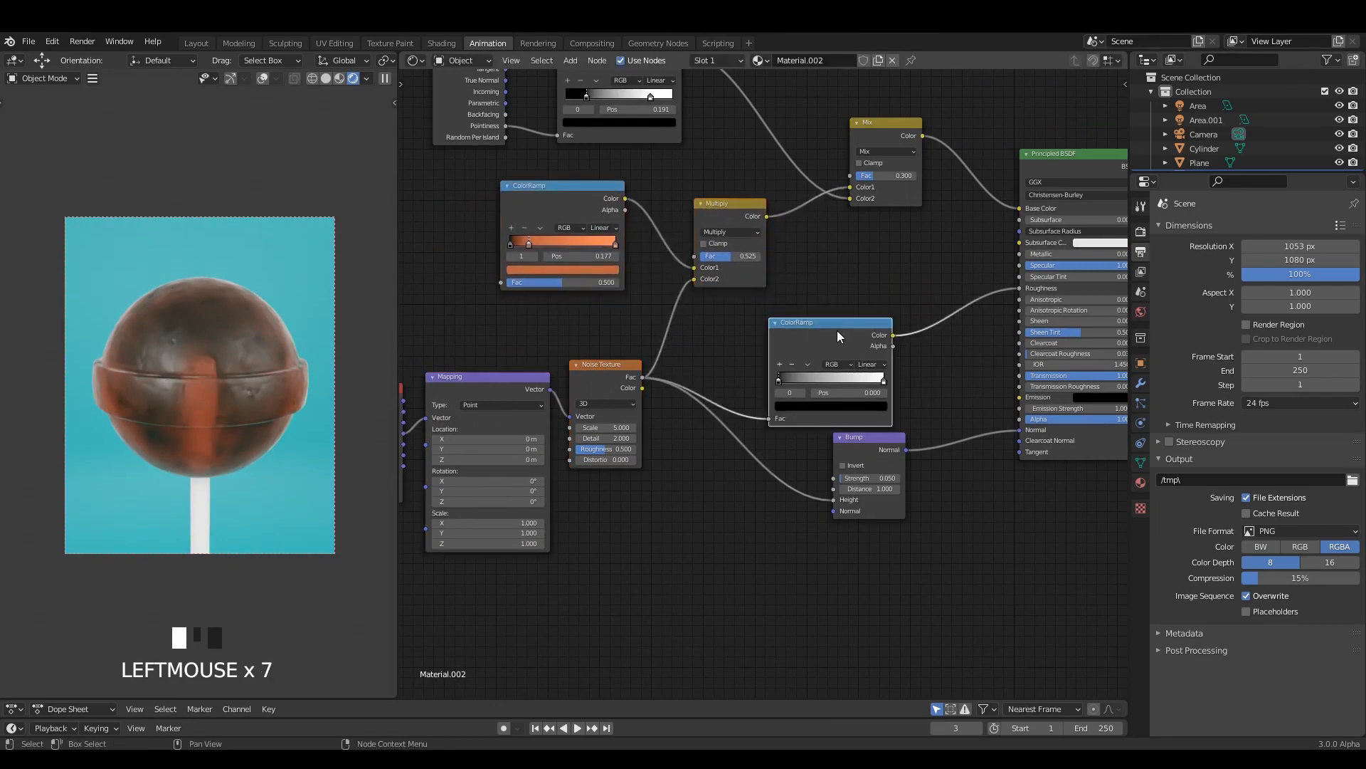
drag(837, 330, 825, 299)
drag(865, 448, 836, 535)
scroll(843, 407, up, 3)
drag(822, 282, 816, 309)
Set the roughness ColorRamp's black stop to position 0.050 and pull its white stop slightly inward
scroll(801, 365, up, 1)
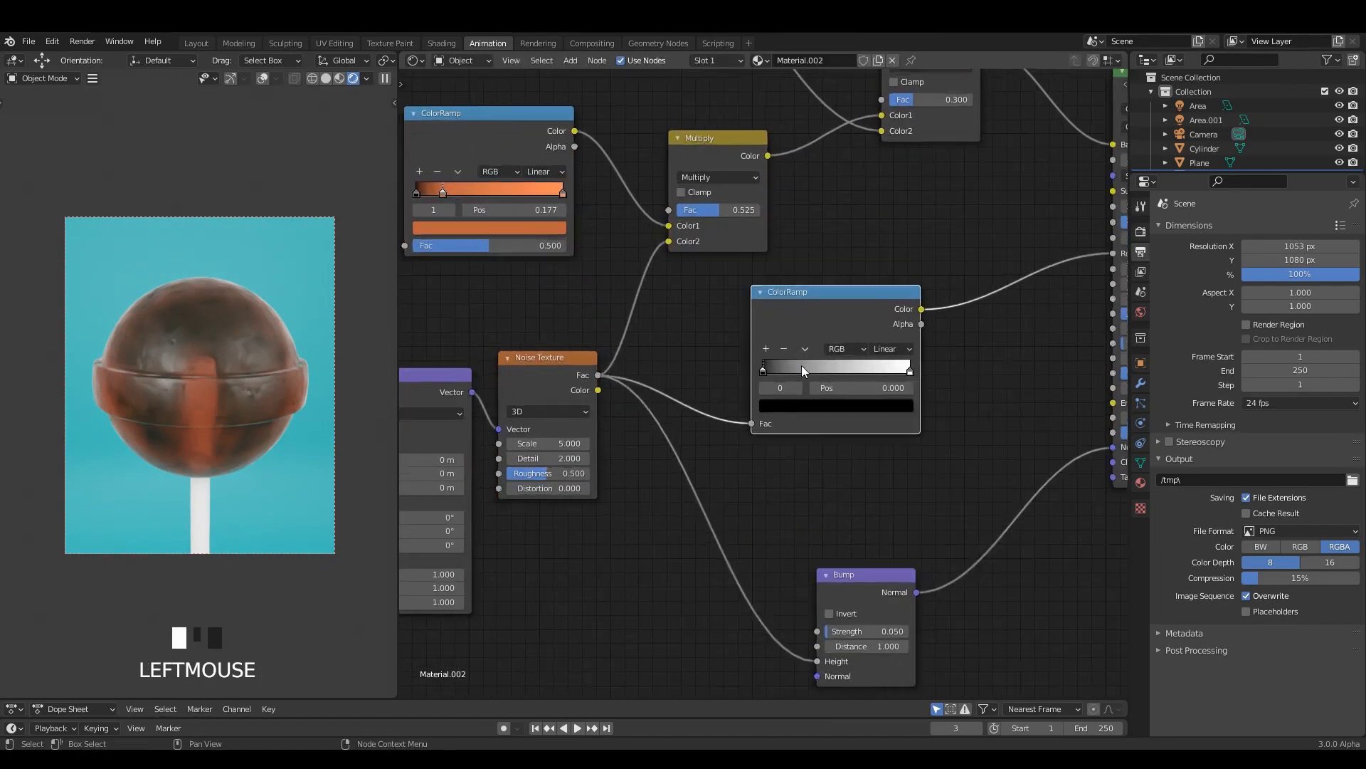
scroll(766, 377, up, 4)
drag(762, 367, 771, 365)
mouse_move(962, 369)
mouse_down()
mouse_move(906, 376)
mouse_move(942, 370)
mouse_up()
click(771, 365)
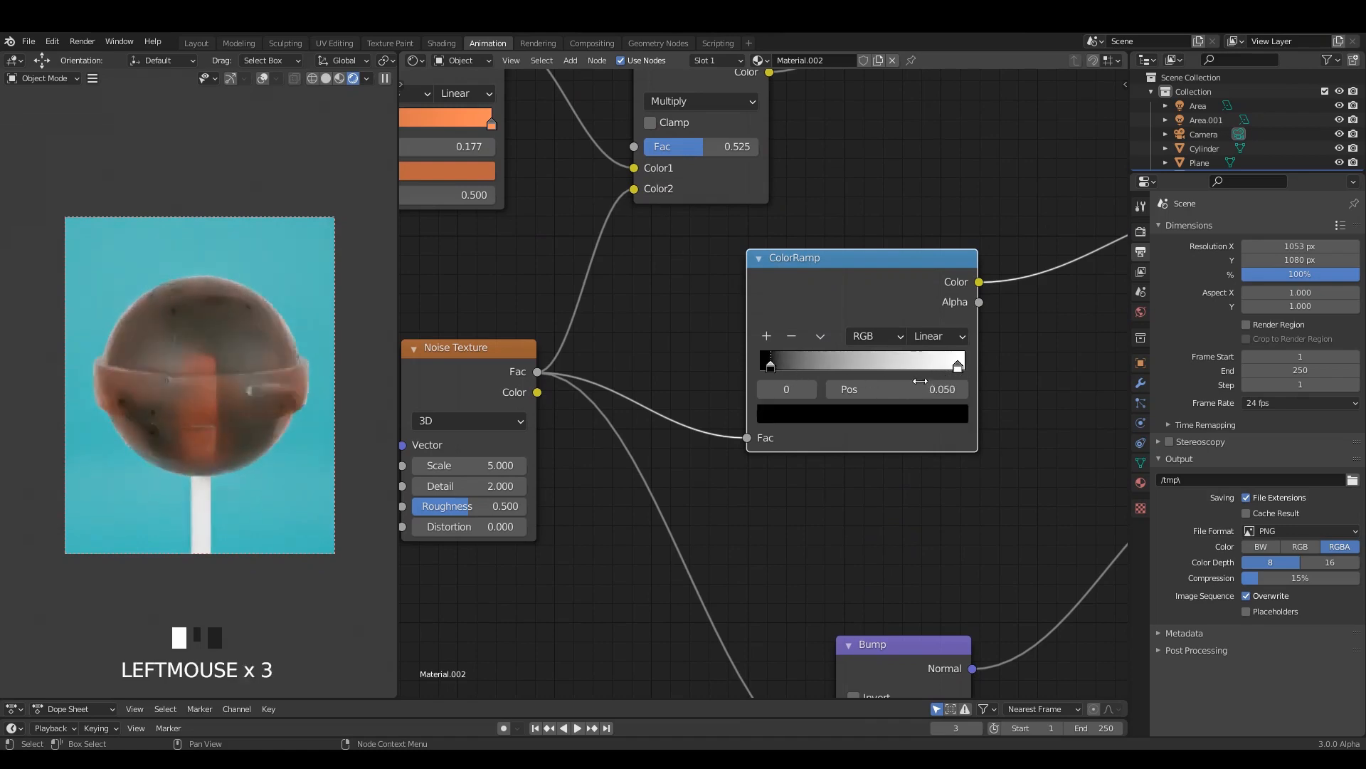
Insert an Invert node between the roughness ColorRamp and the Principled BSDF's Roughness input
scroll(822, 346, down, 2)
click(850, 267)
key(shift+a)
text(in)
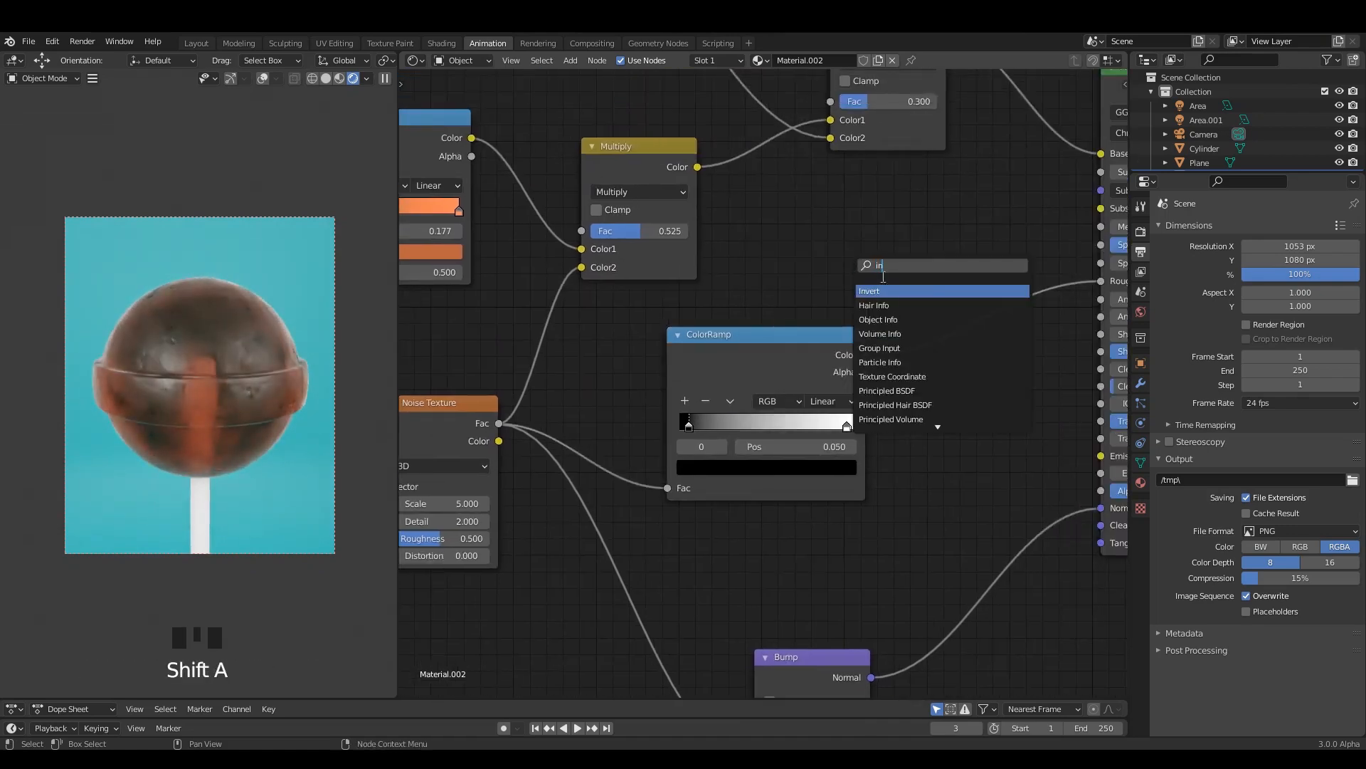
click(871, 291)
click(952, 399)
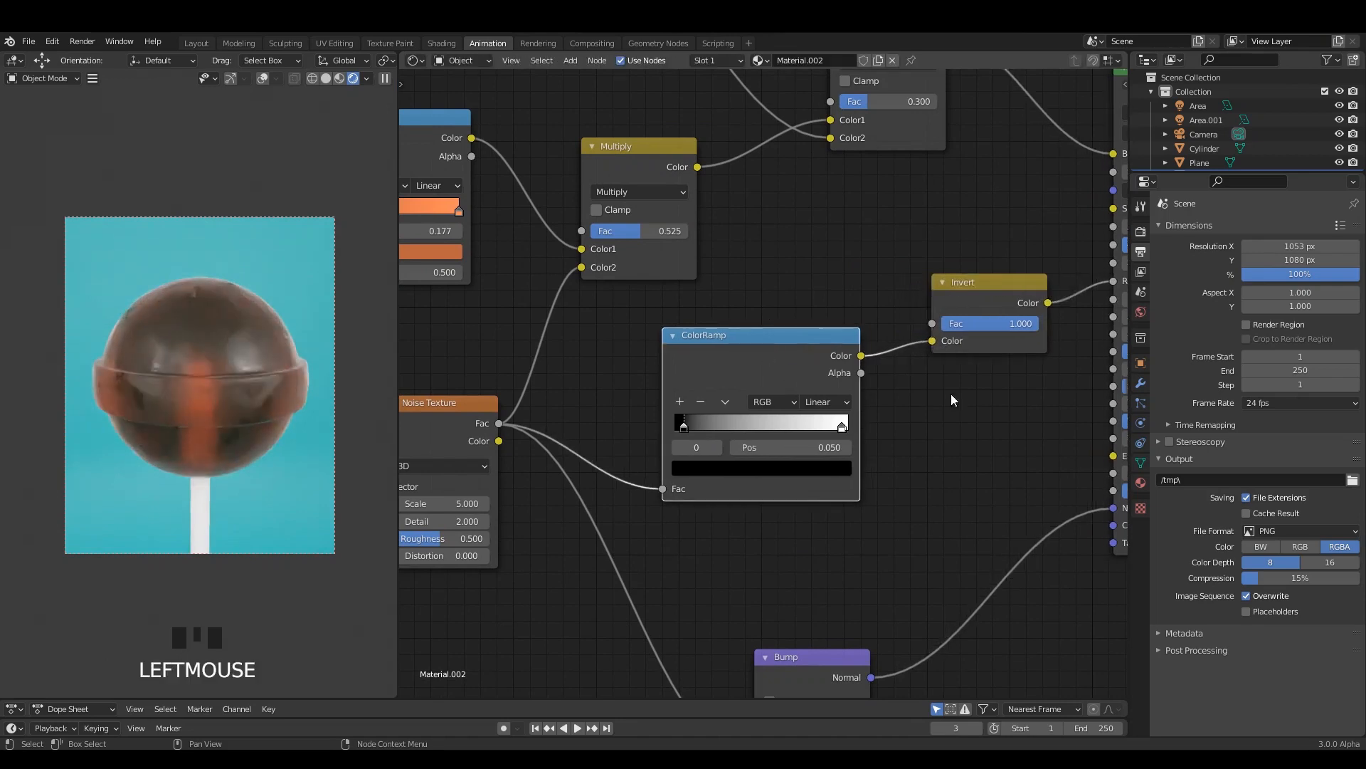
Set the roughness ColorRamp's black stop to position 0.000 and its white stop to 1.000
middle_drag(952, 400, 802, 395)
scroll(844, 395, up, 2)
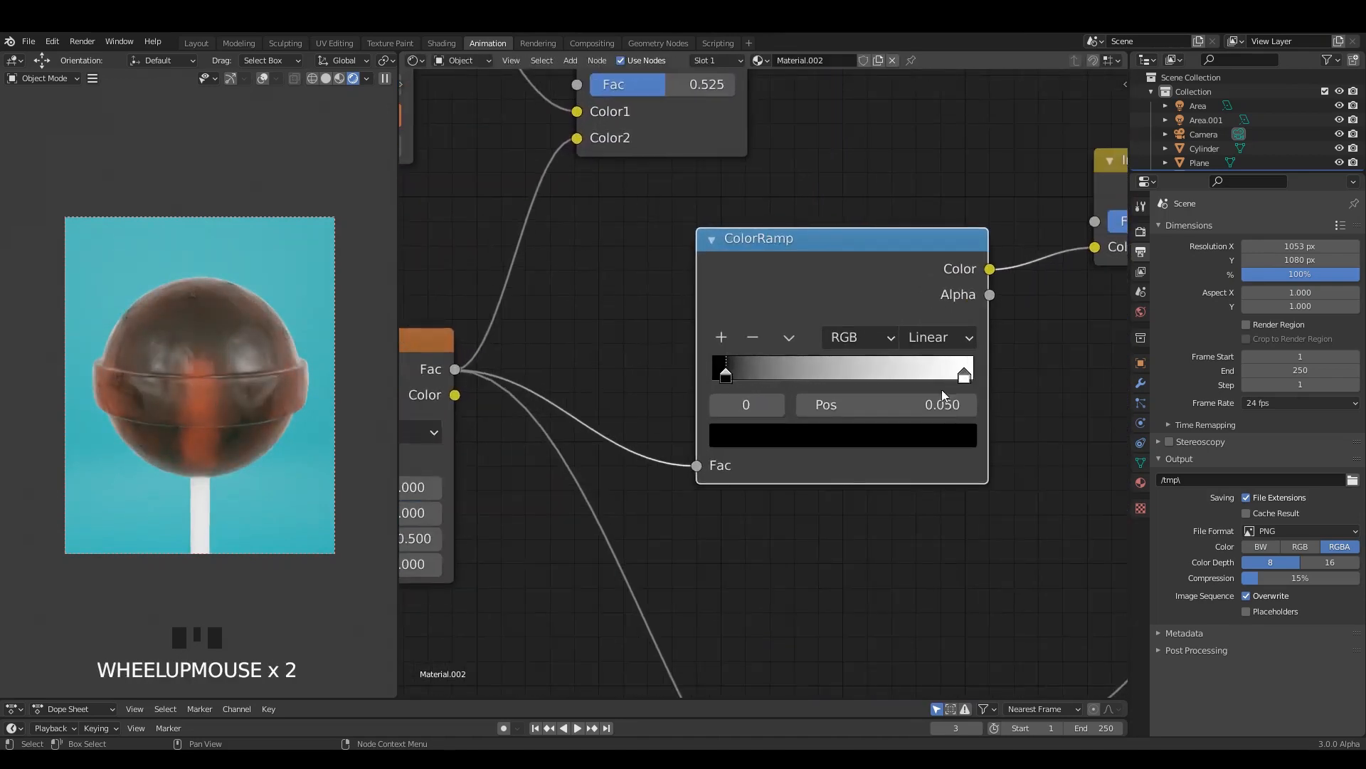
scroll(918, 551, down, 7)
scroll(854, 446, up, 2)
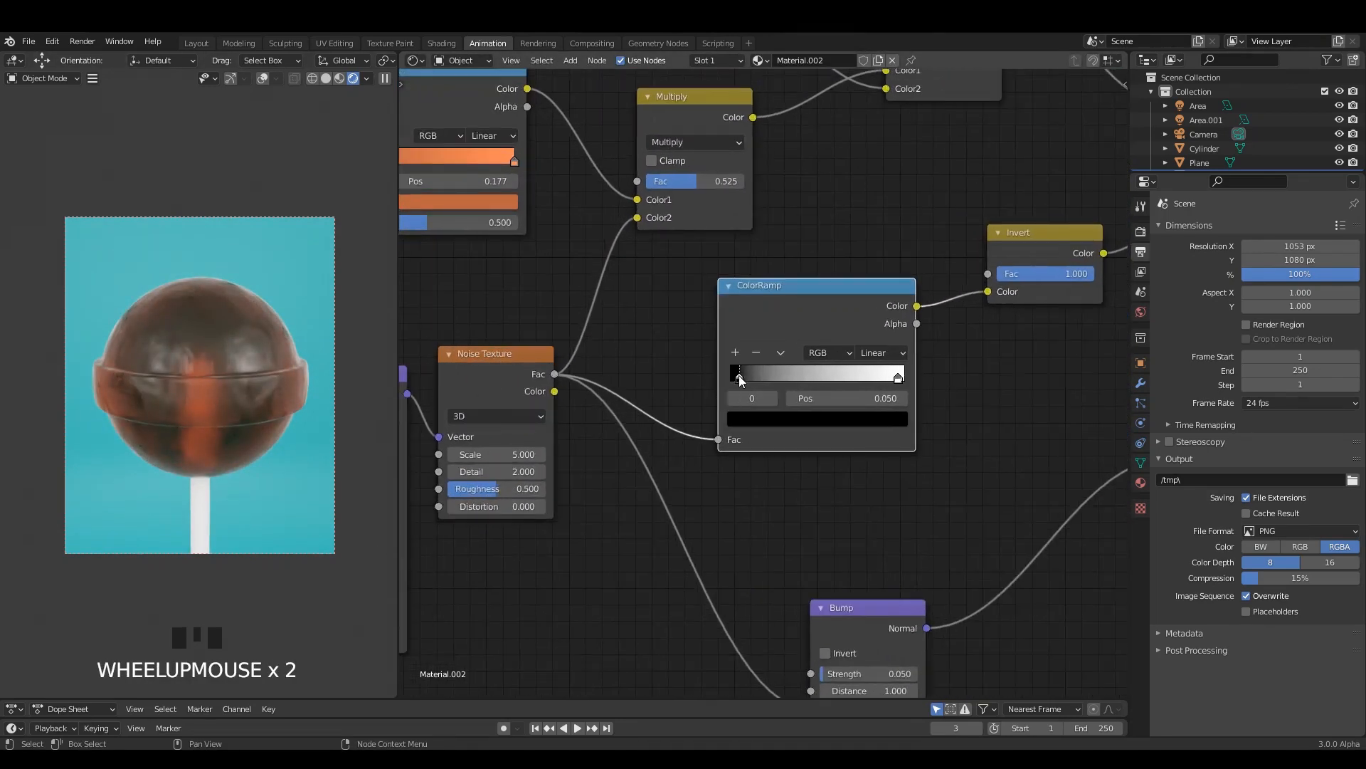
drag(739, 376, 726, 380)
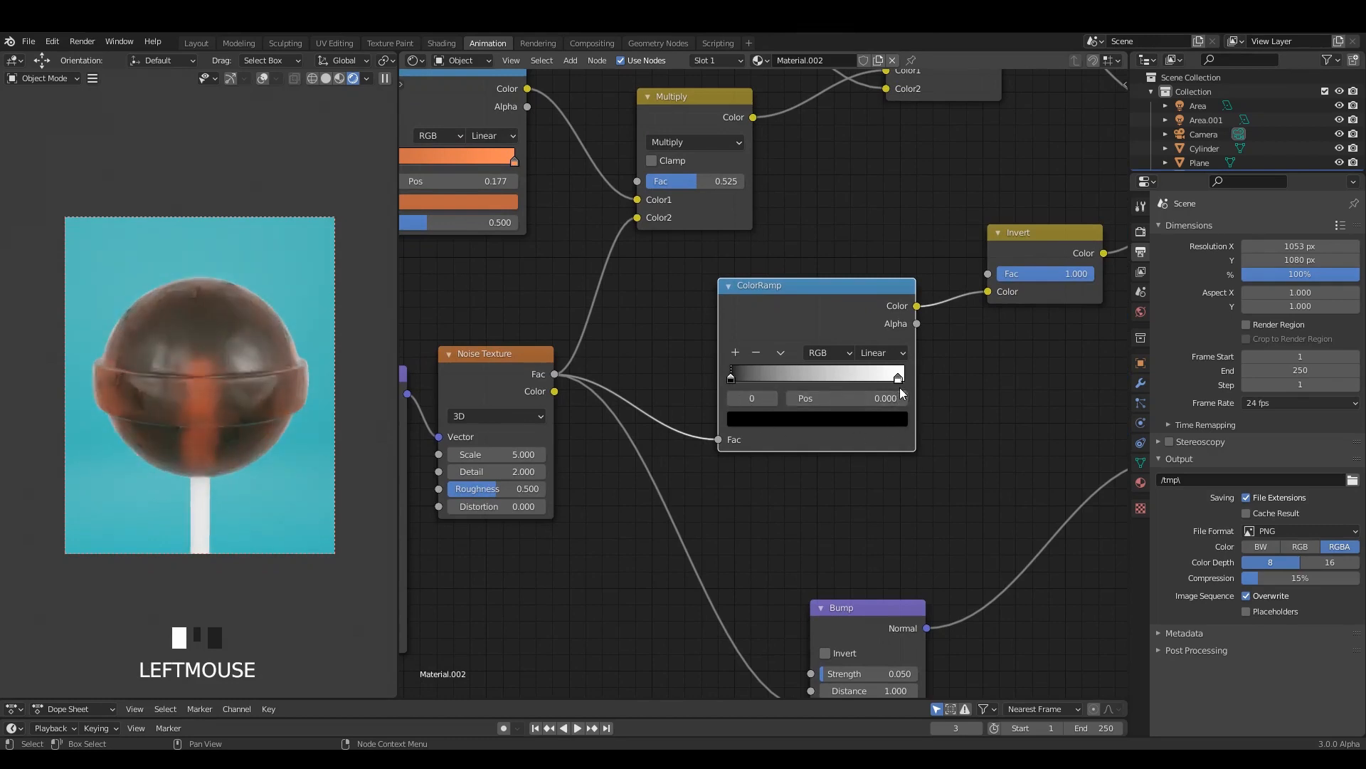
drag(899, 378, 907, 379)
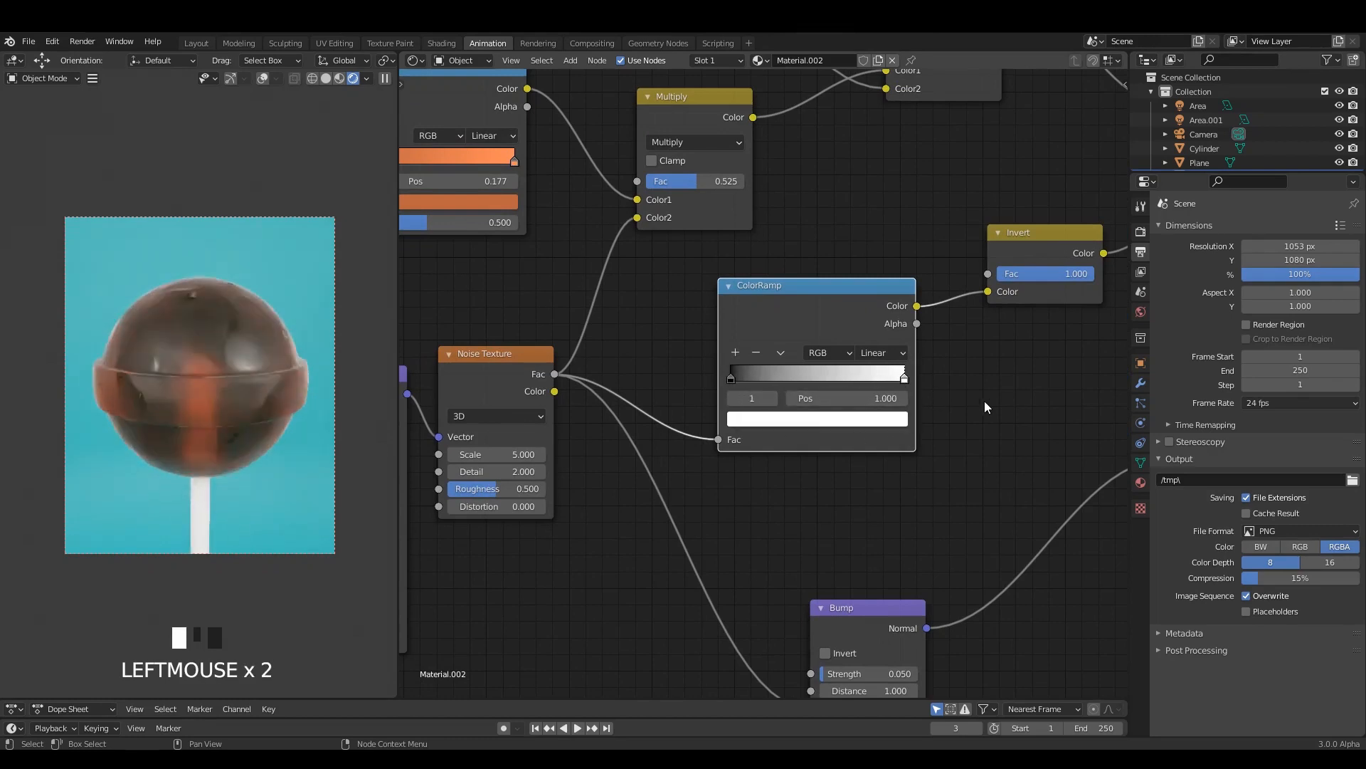
scroll(954, 407, down, 6)
middle_drag(433, 412, 502, 426)
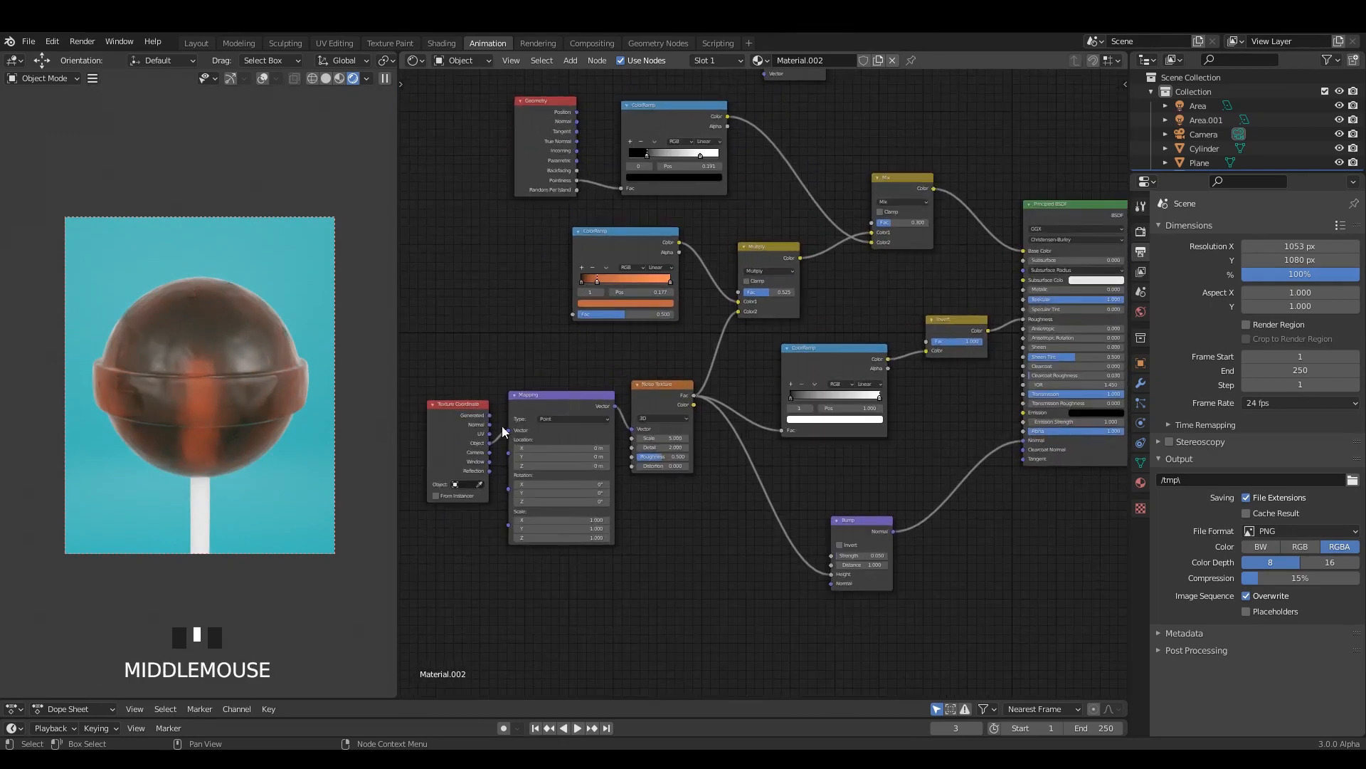
Move the Principled BSDF and Material Output nodes up and further away from the Mix node
drag(480, 362, 656, 390)
scroll(924, 396, down, 3)
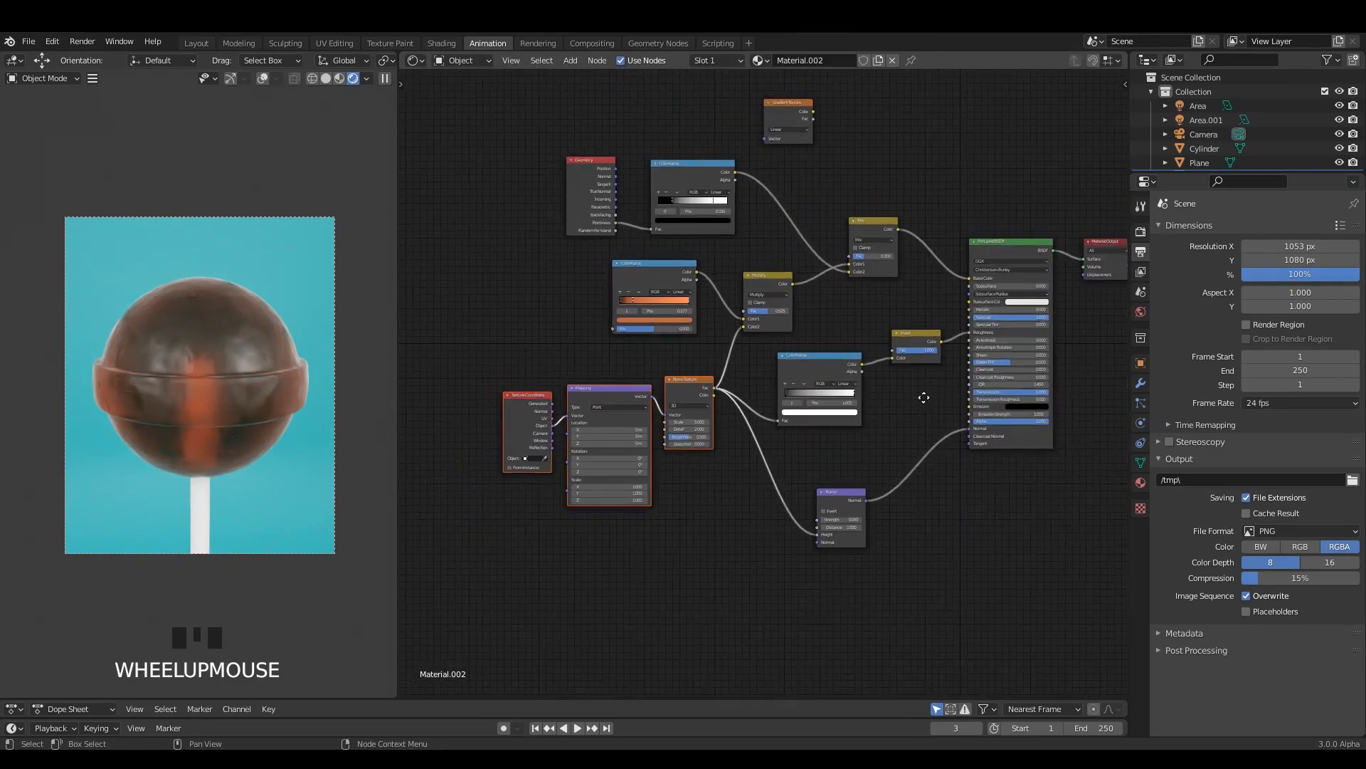
middle_drag(924, 396, 746, 518)
scroll(820, 441, up, 2)
drag(864, 306, 1003, 393)
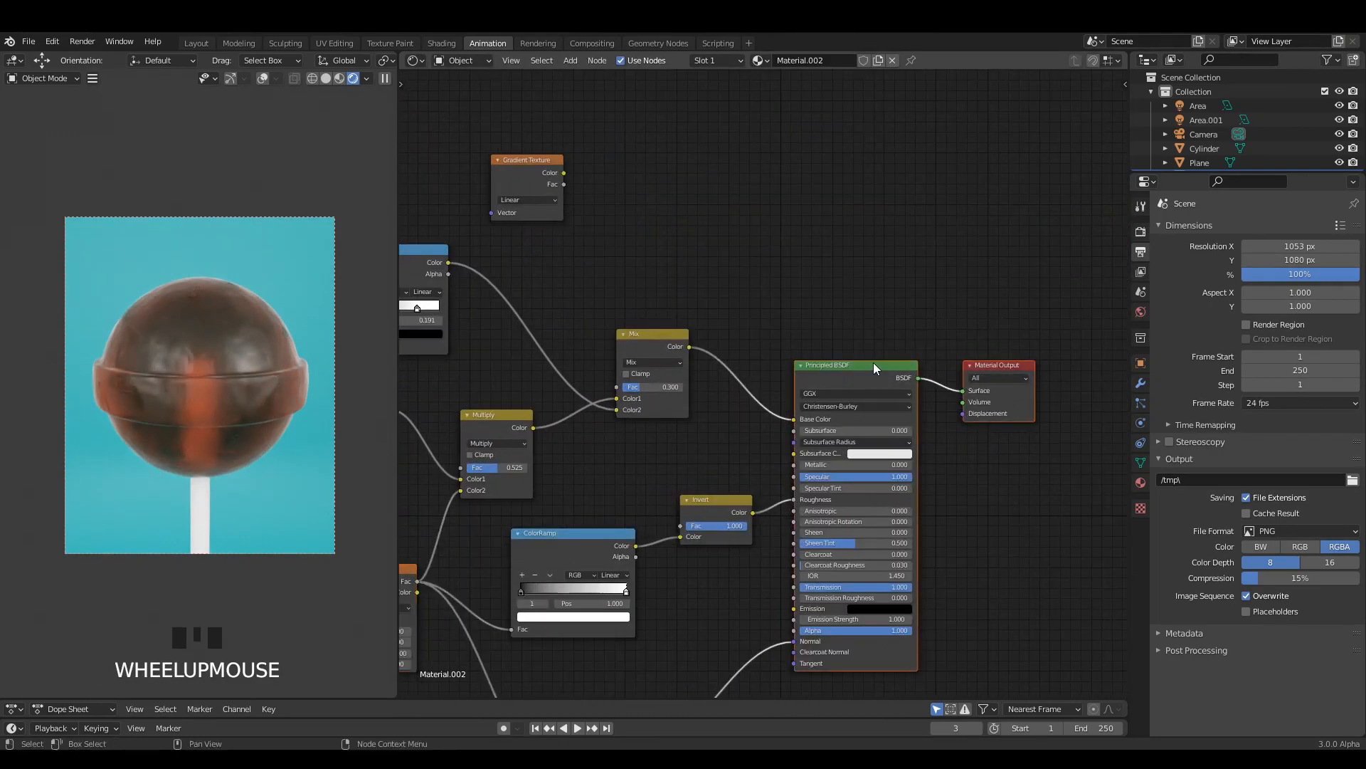
drag(866, 367, 896, 317)
Preview the Gradient Texture's color output directly on the candy and move its node slightly higher
scroll(889, 316, down, 2)
middle_drag(765, 320, 971, 395)
scroll(940, 370, up, 3)
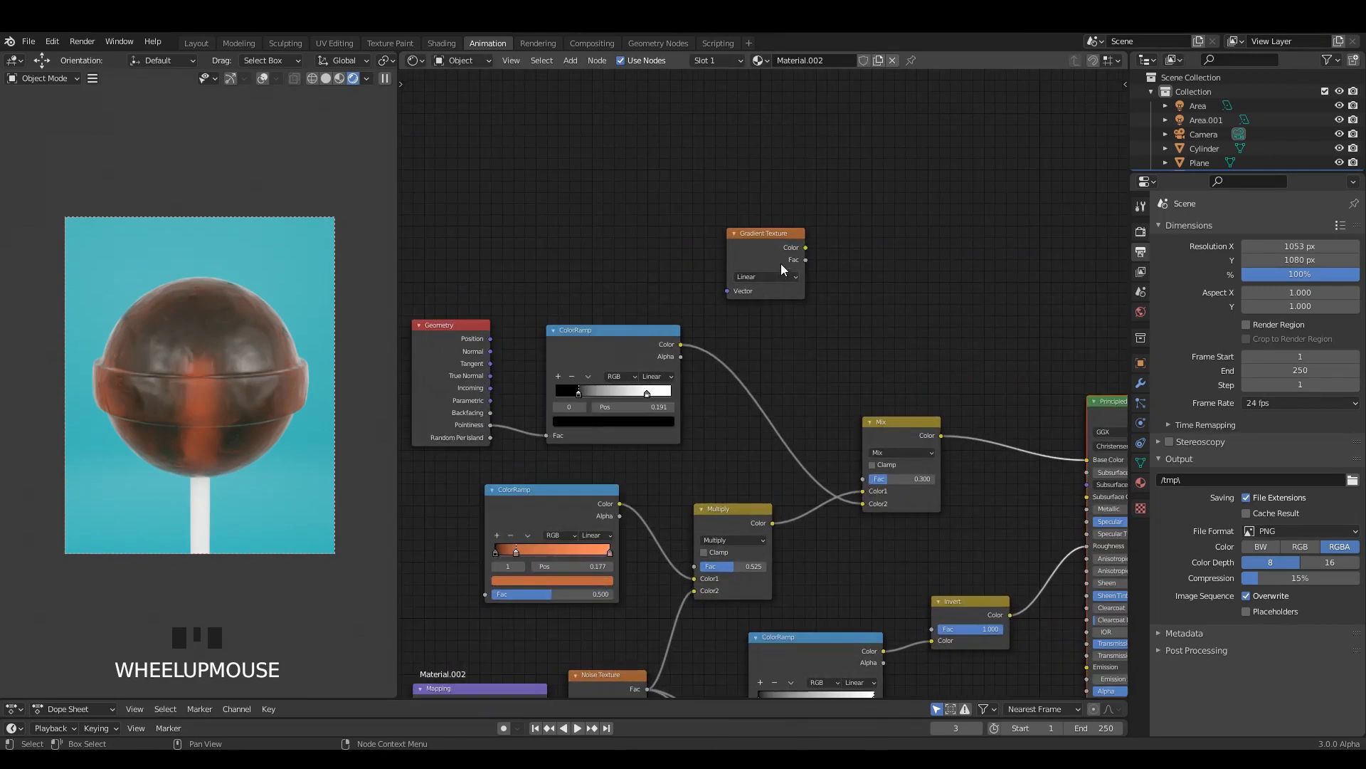
ctrl+shift+click(769, 243)
drag(767, 241, 765, 219)
scroll(767, 342, up, 1)
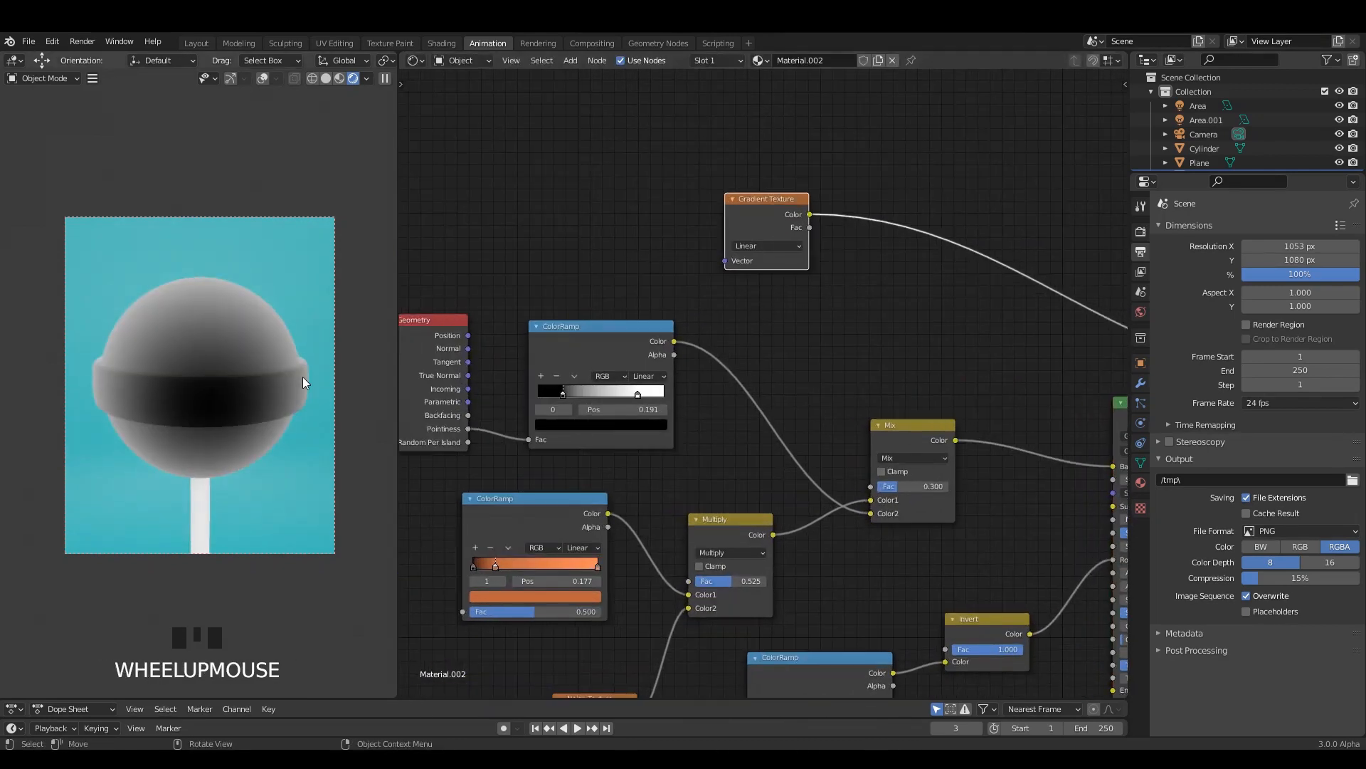
click(289, 309)
key(KP_0)
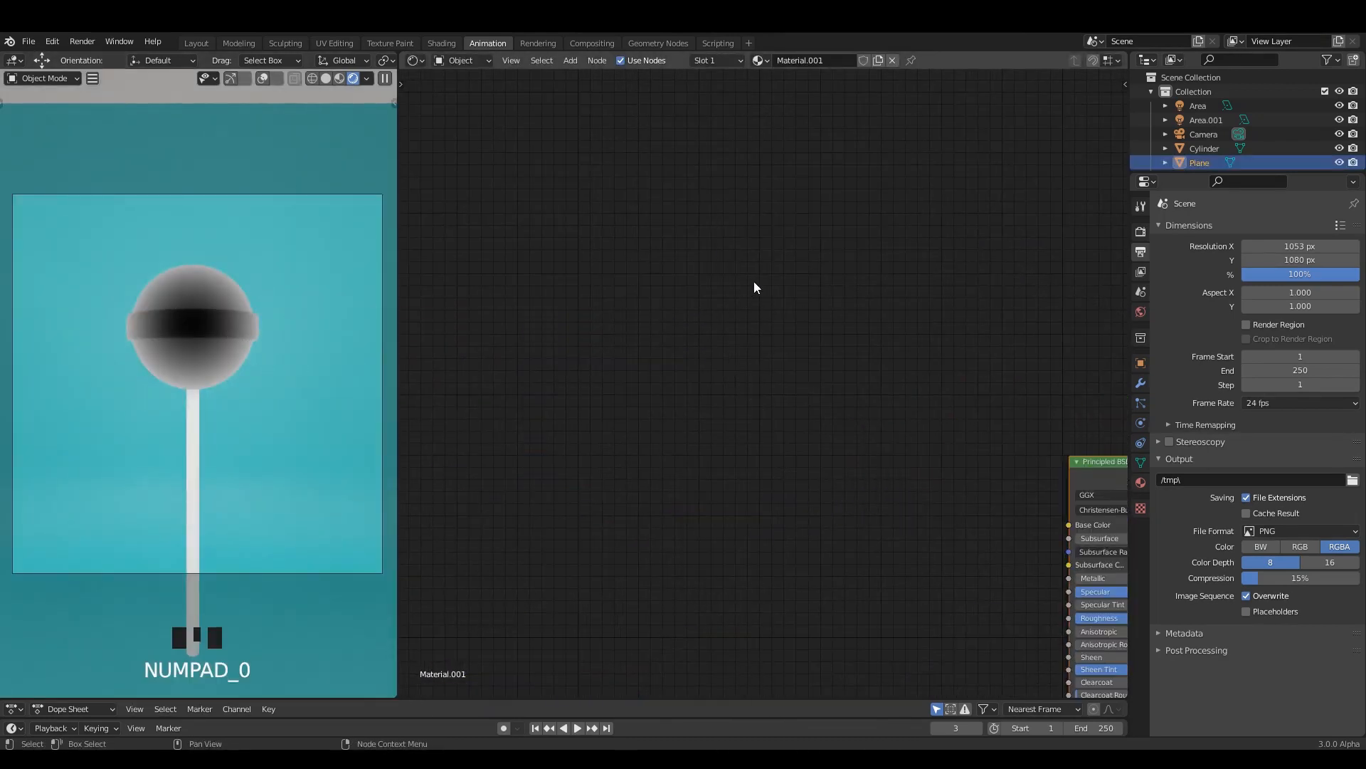
scroll(756, 285, down, 6)
middle_drag(827, 310, 454, 312)
scroll(644, 348, down, 2)
middle_drag(647, 347, 819, 344)
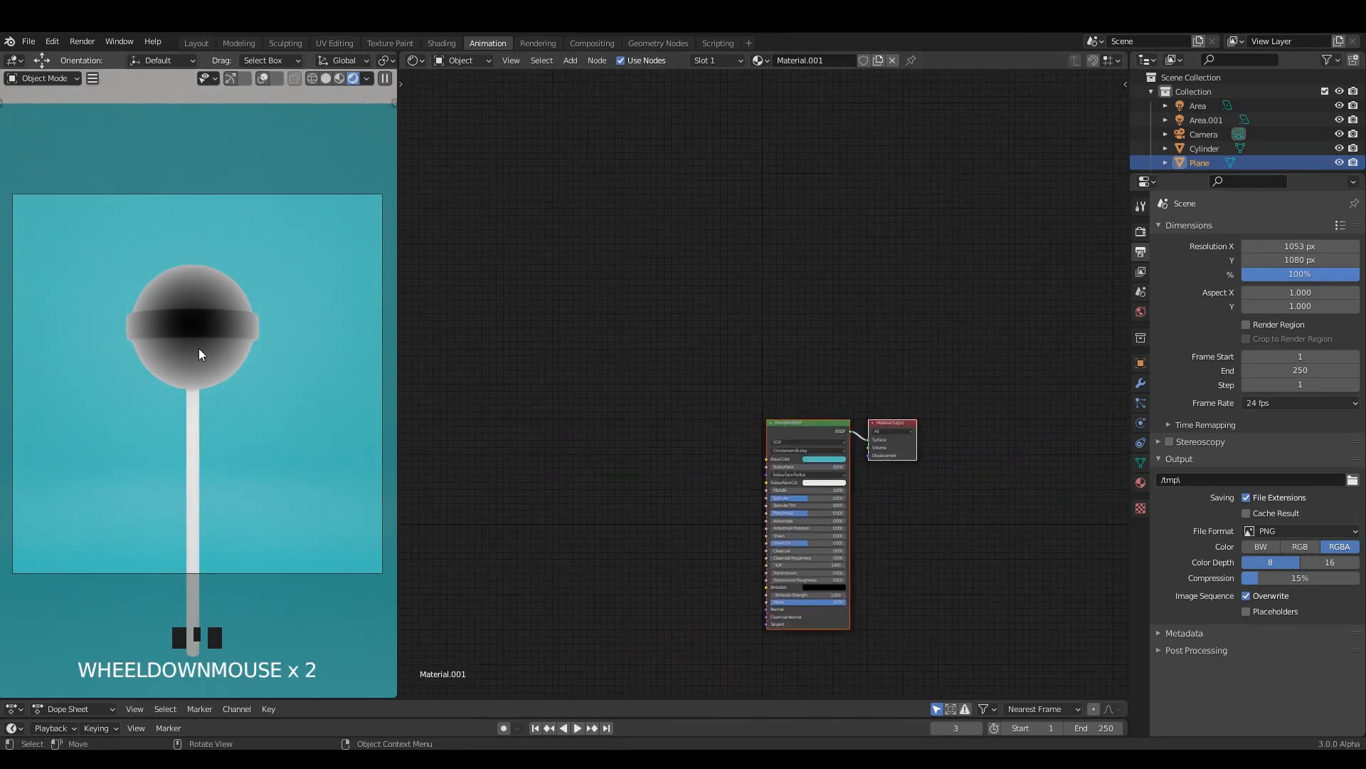
click(199, 353)
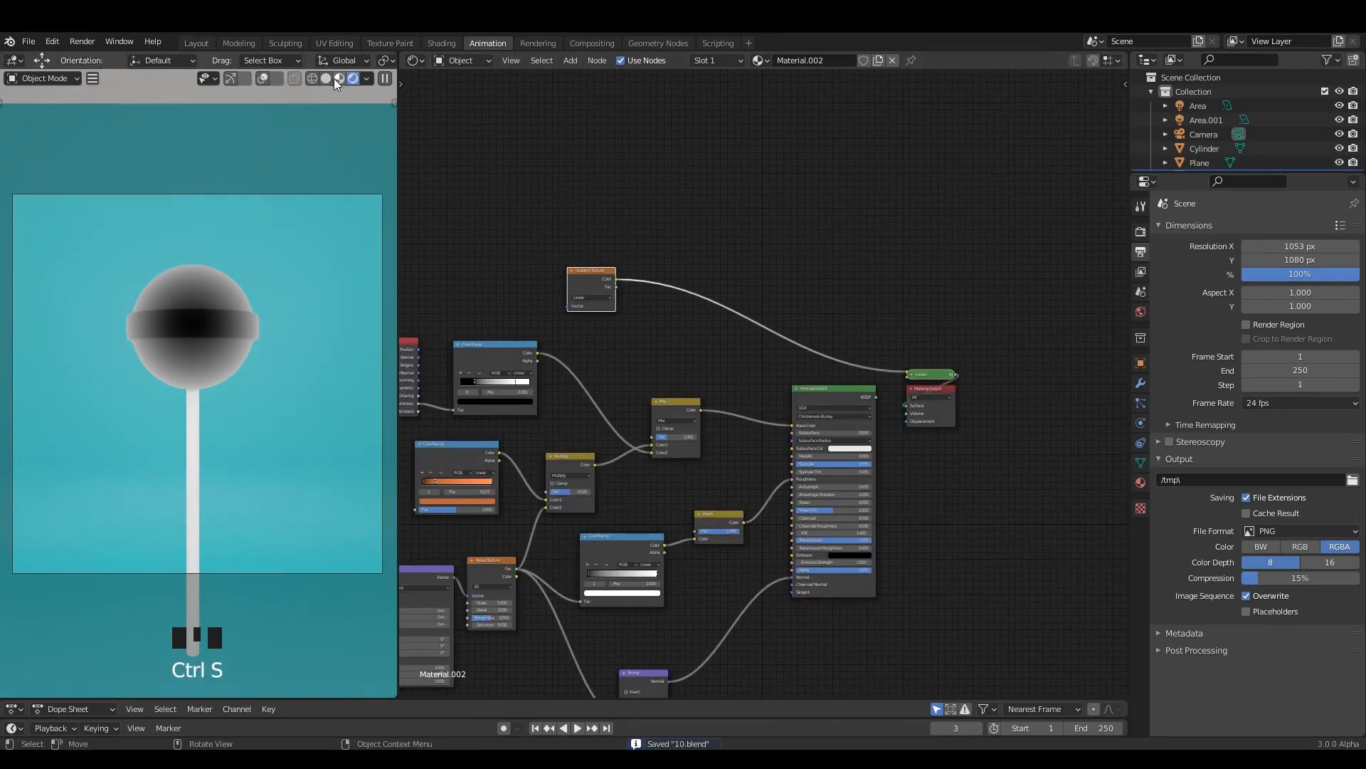
Switch the viewport shading to Material Preview and check the gradient on the candy from the side
click(336, 78)
click(280, 315)
key(KP_0)
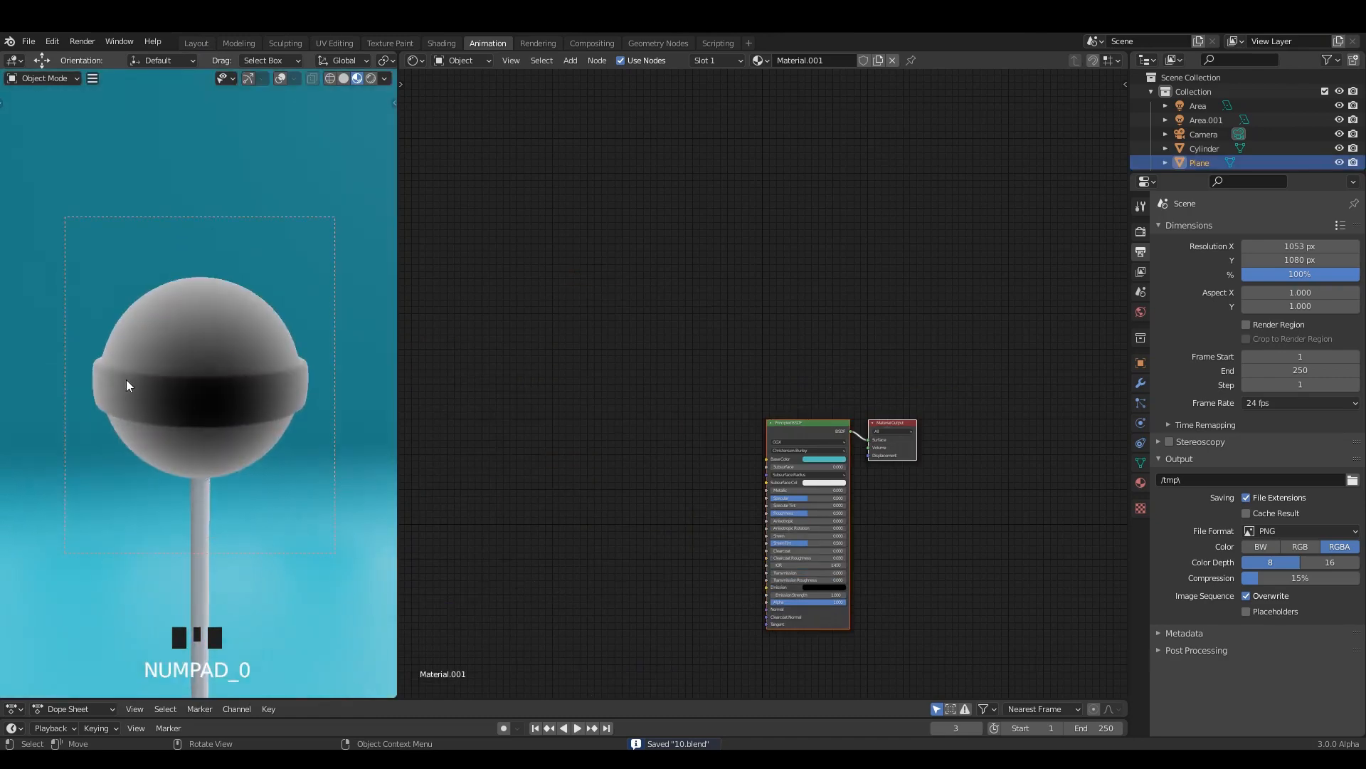
middle_drag(173, 364, 247, 378)
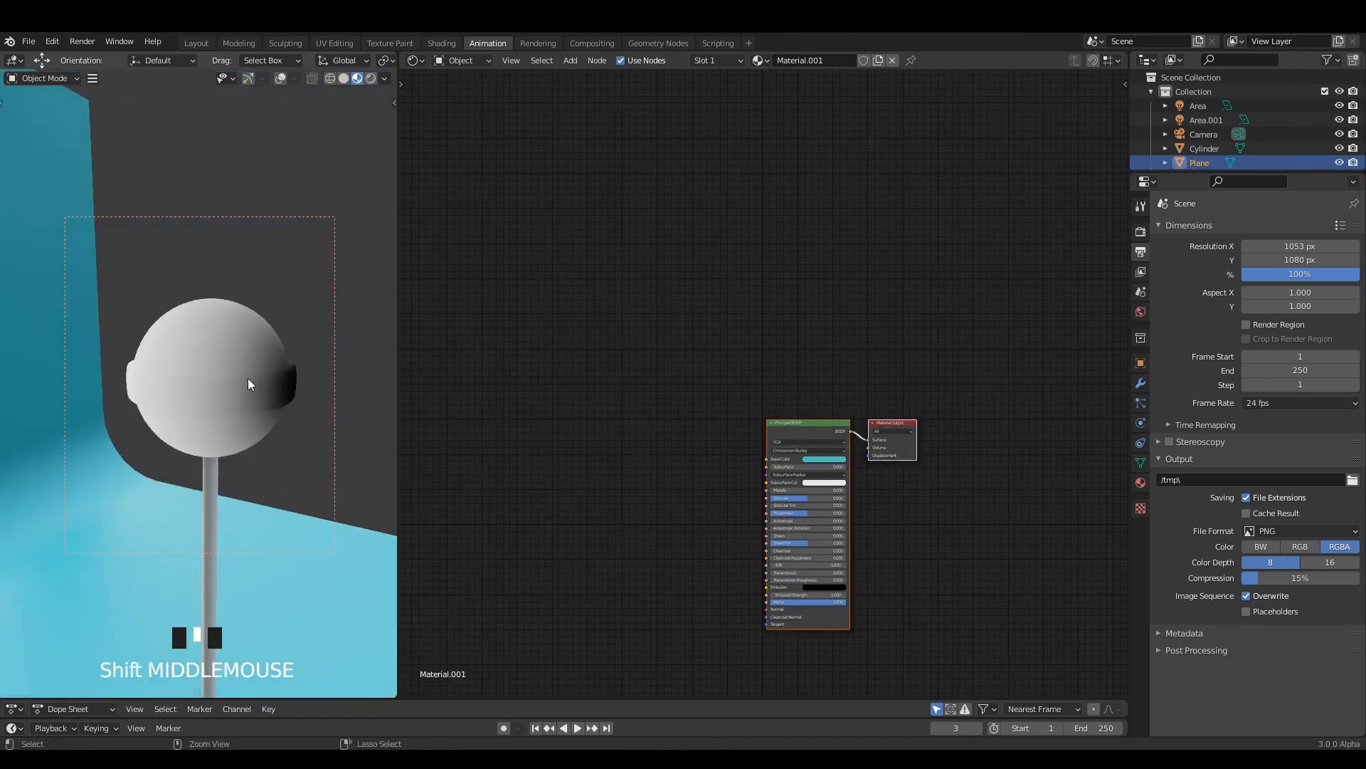
click(247, 378)
Add Texture Coordinate and Mapping nodes feeding the Gradient Texture's Vector input
scroll(763, 373, up, 2)
scroll(763, 374, up, 1)
middle_drag(563, 323, 809, 370)
scroll(783, 308, up, 1)
middle_drag(782, 306, 752, 386)
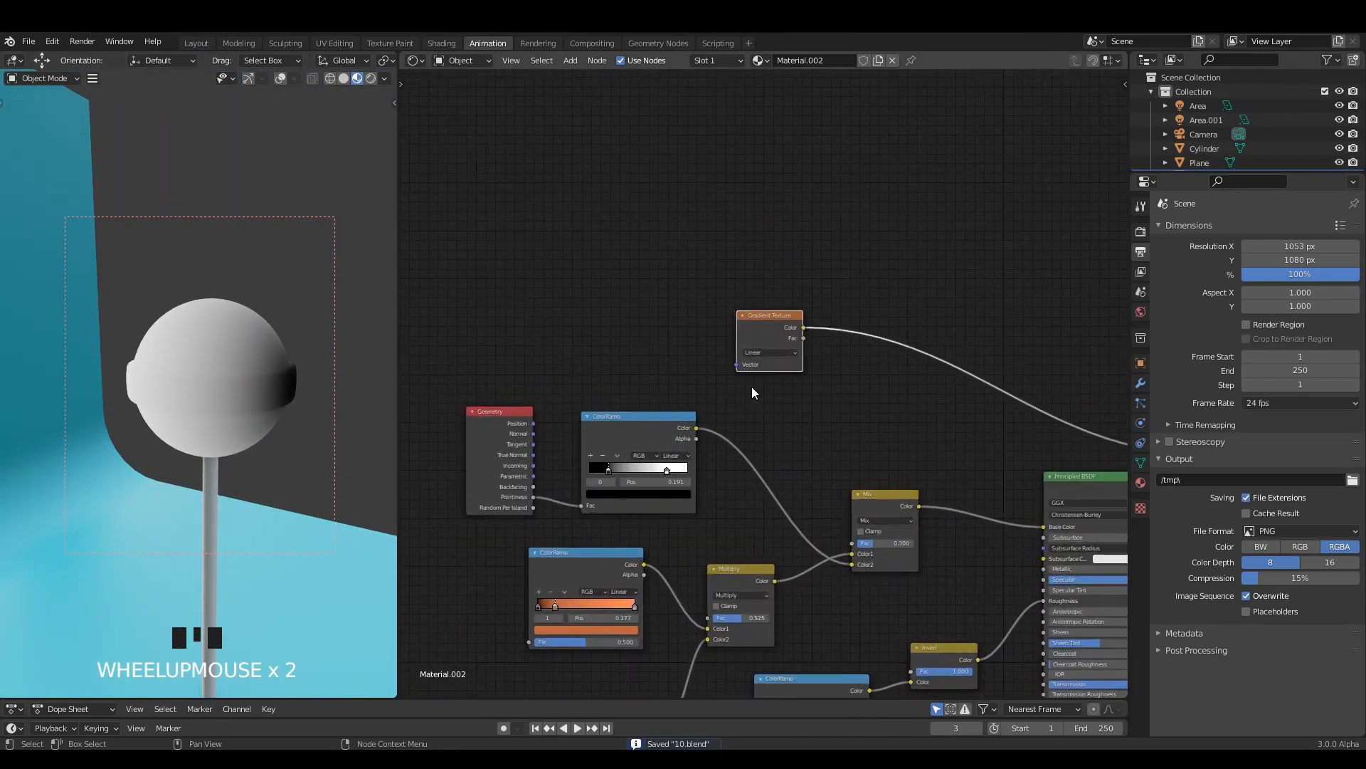
scroll(753, 384, up, 4)
drag(768, 317, 762, 272)
scroll(759, 271, up, 1)
middle_drag(756, 272, 771, 328)
click(770, 315)
key(ctrl+t)
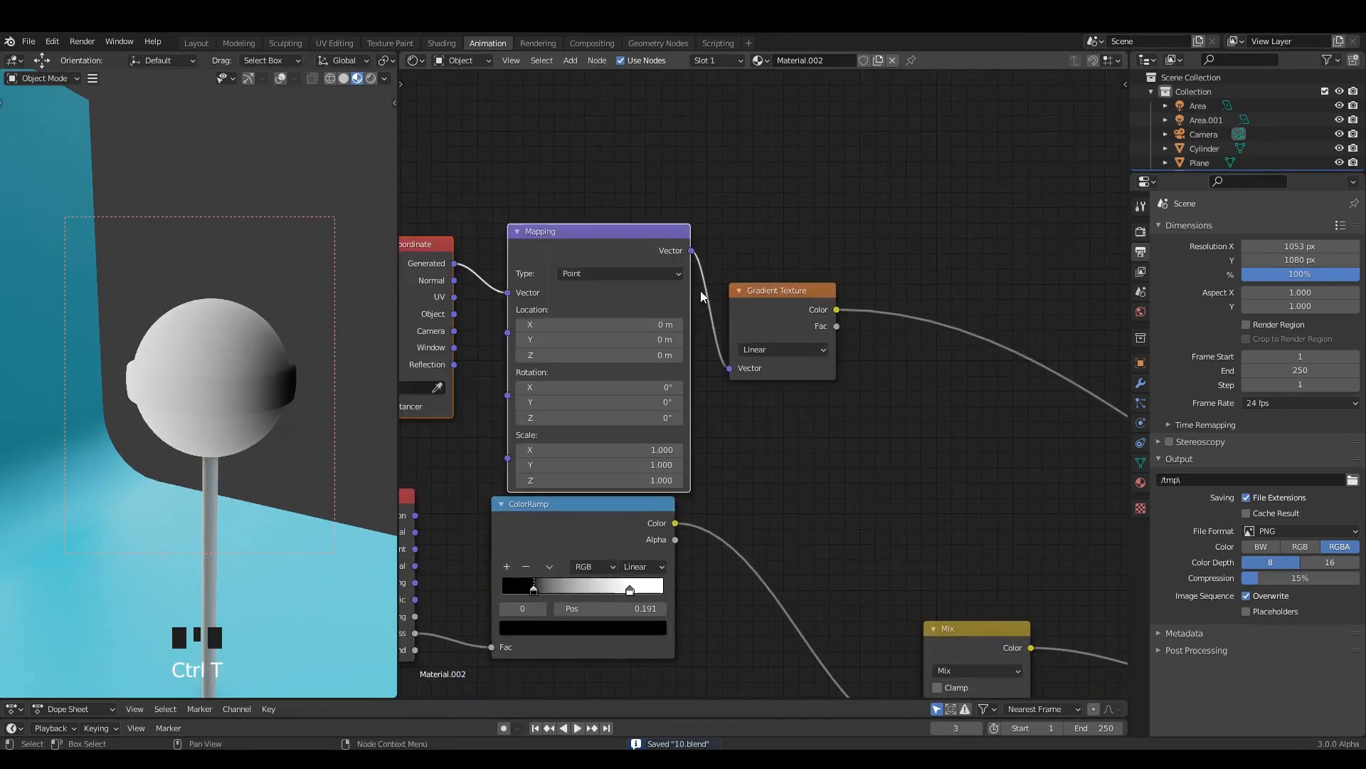
Move the Texture Coordinate, Mapping and Gradient Texture nodes up, clear of the Geometry and ColorRamp nodes
middle_drag(700, 290, 805, 318)
drag(873, 330, 885, 207)
middle_drag(699, 253, 905, 251)
scroll(905, 252, up, 1)
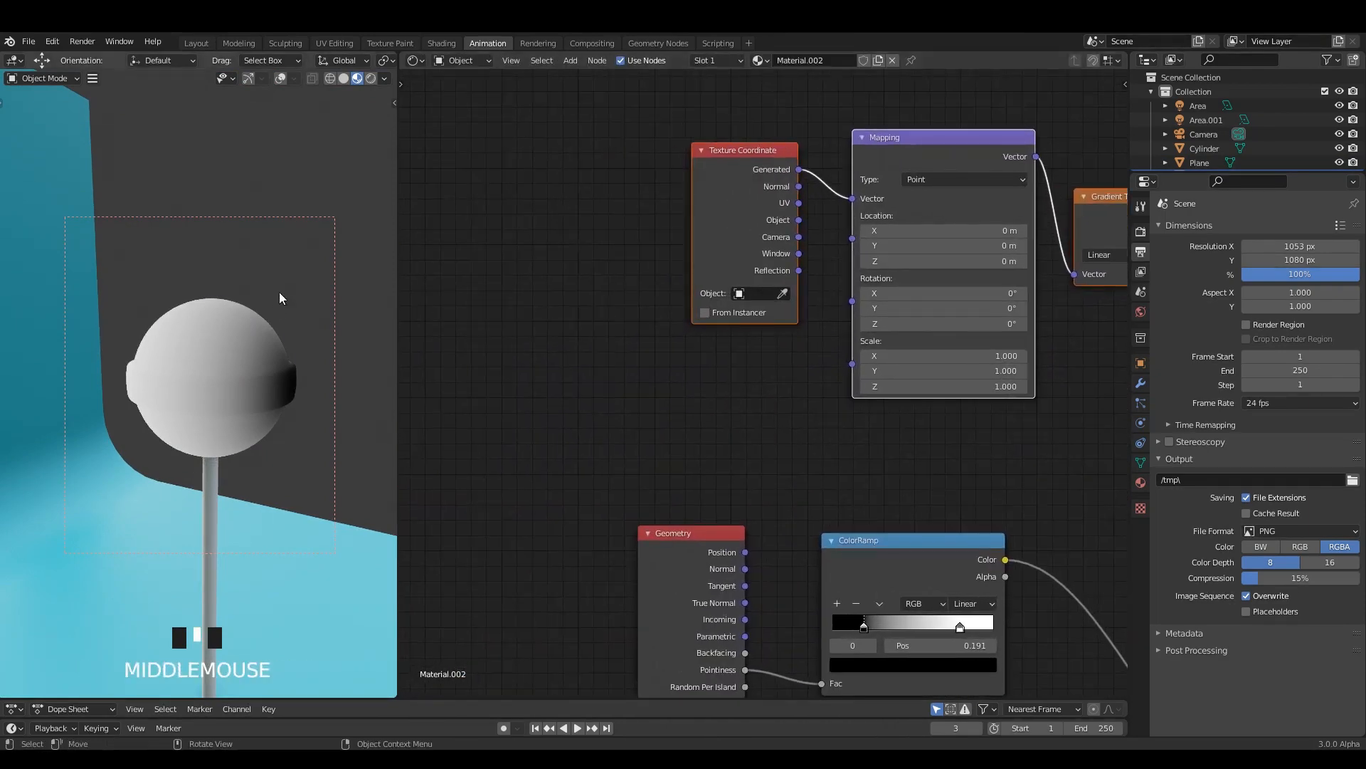
Add a Plain Axes empty and set it as the Object of the candy material's new Texture Coordinate node
key(shift+a)
mouse_move(185, 402)
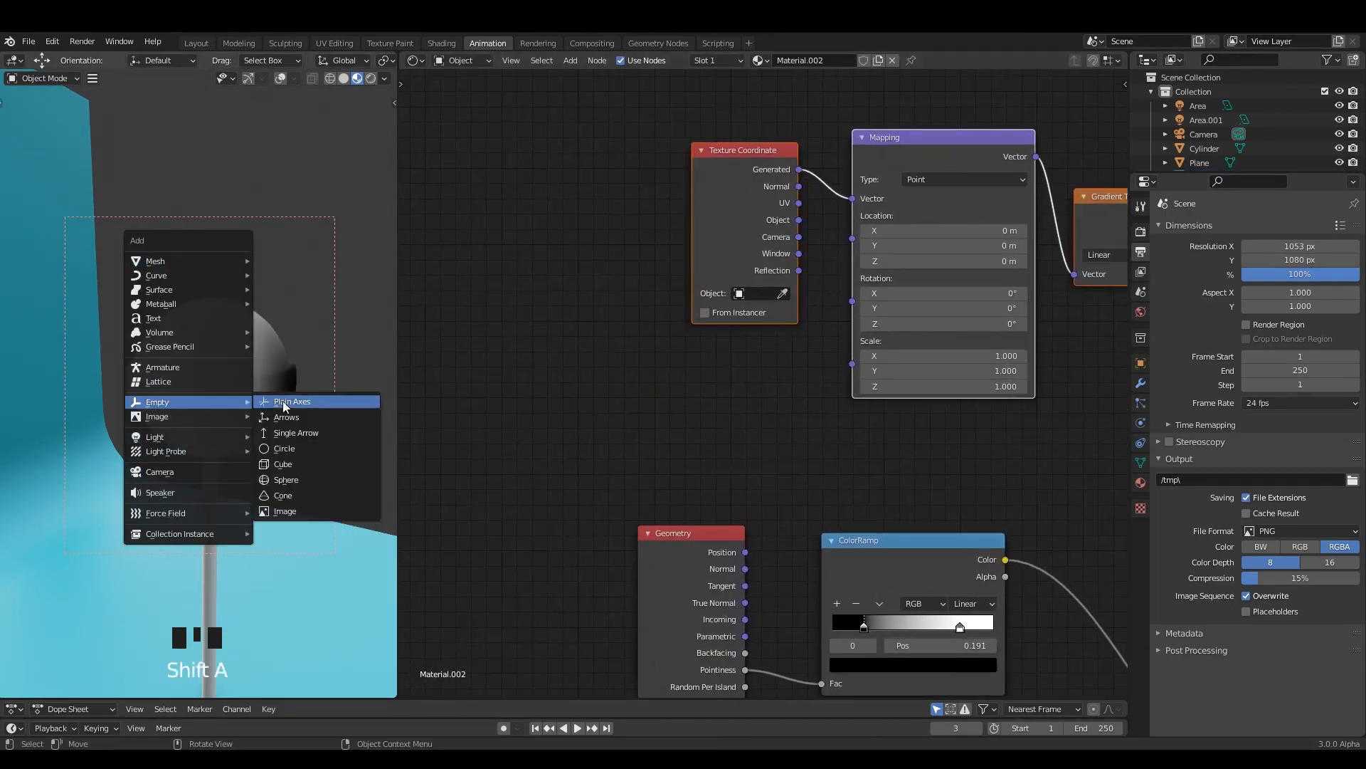
click(288, 403)
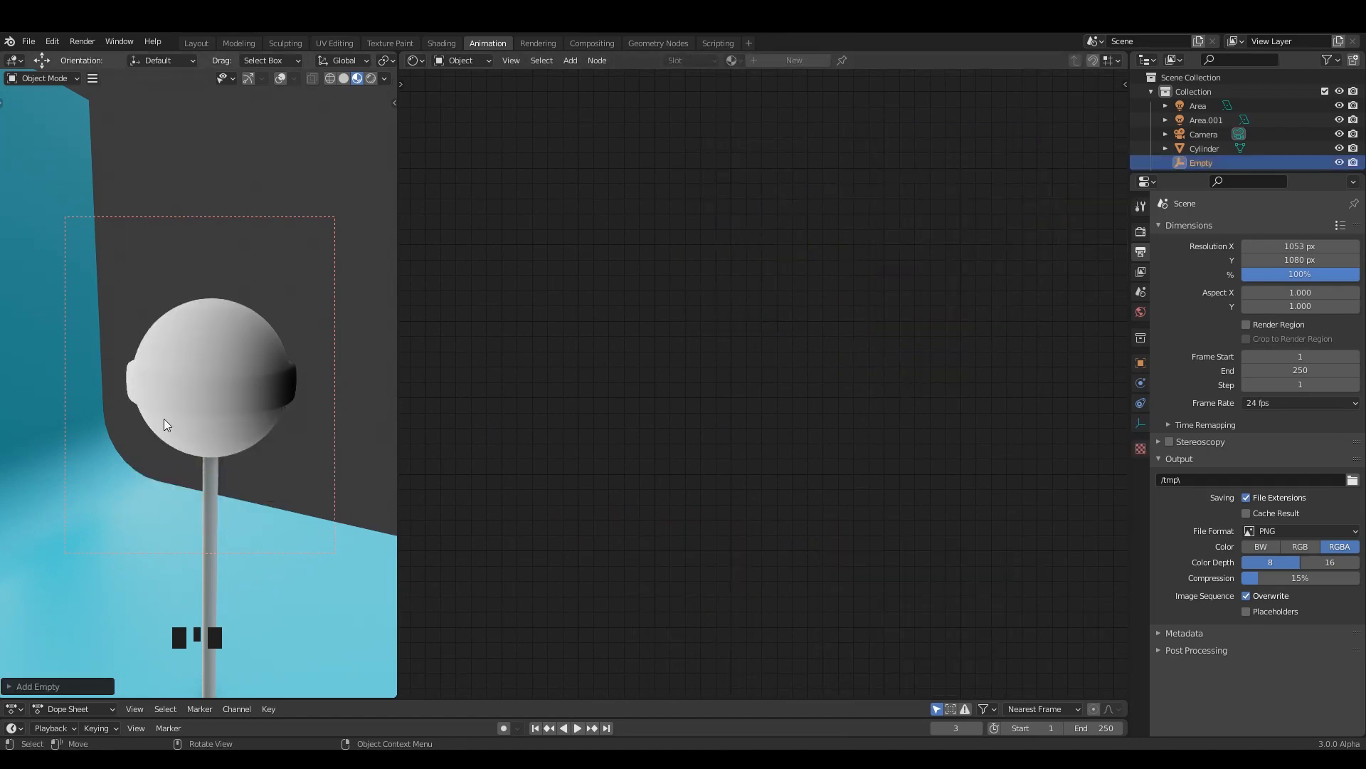
click(192, 421)
click(756, 293)
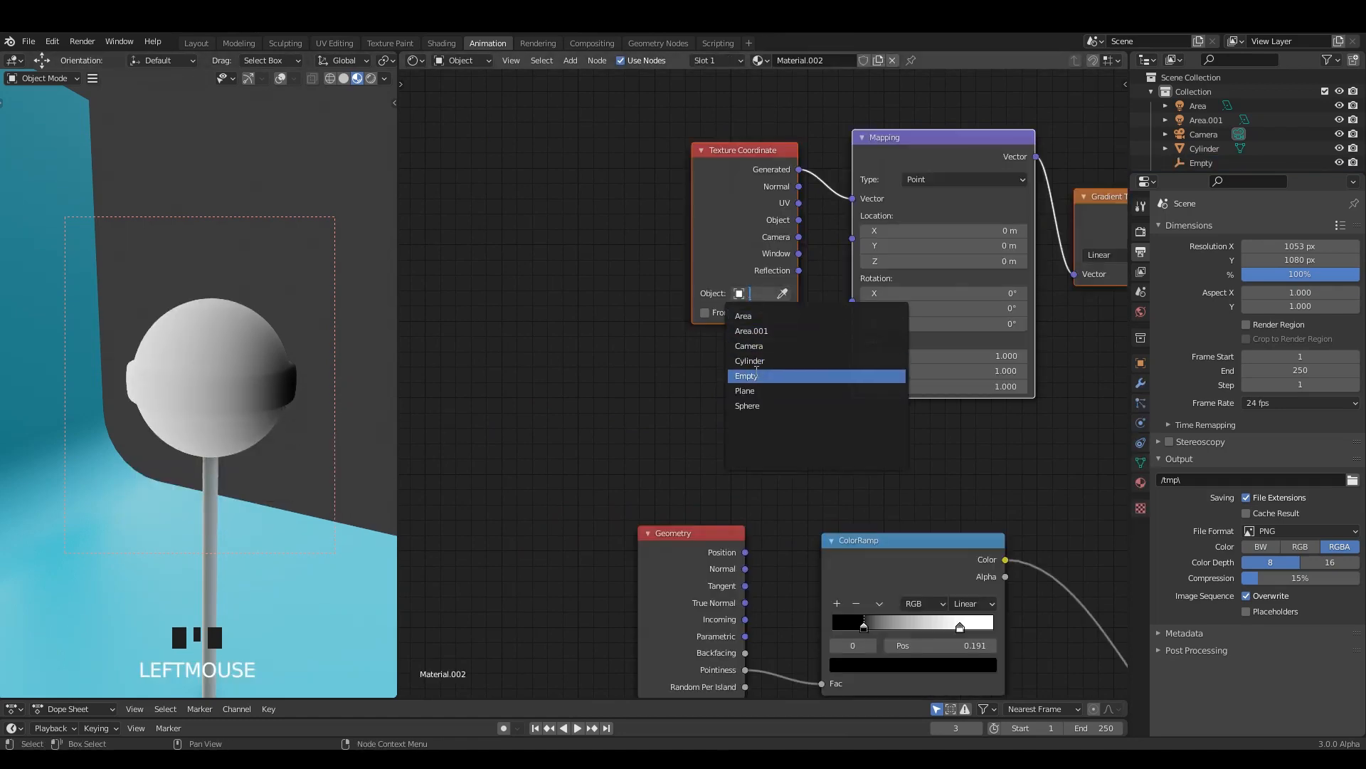
click(756, 374)
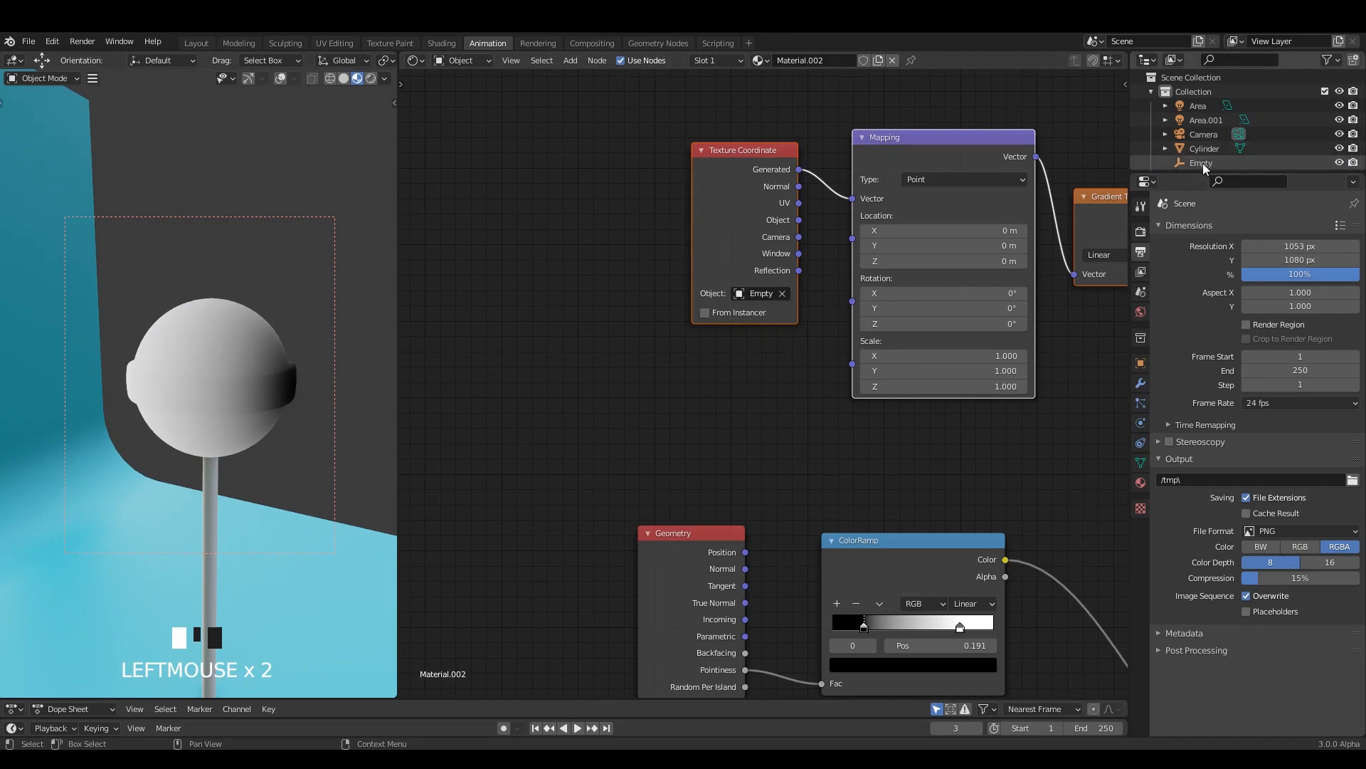
Select the Empty, switch to the Layout workspace and set its viewport shading to Material Preview
click(1203, 164)
click(197, 44)
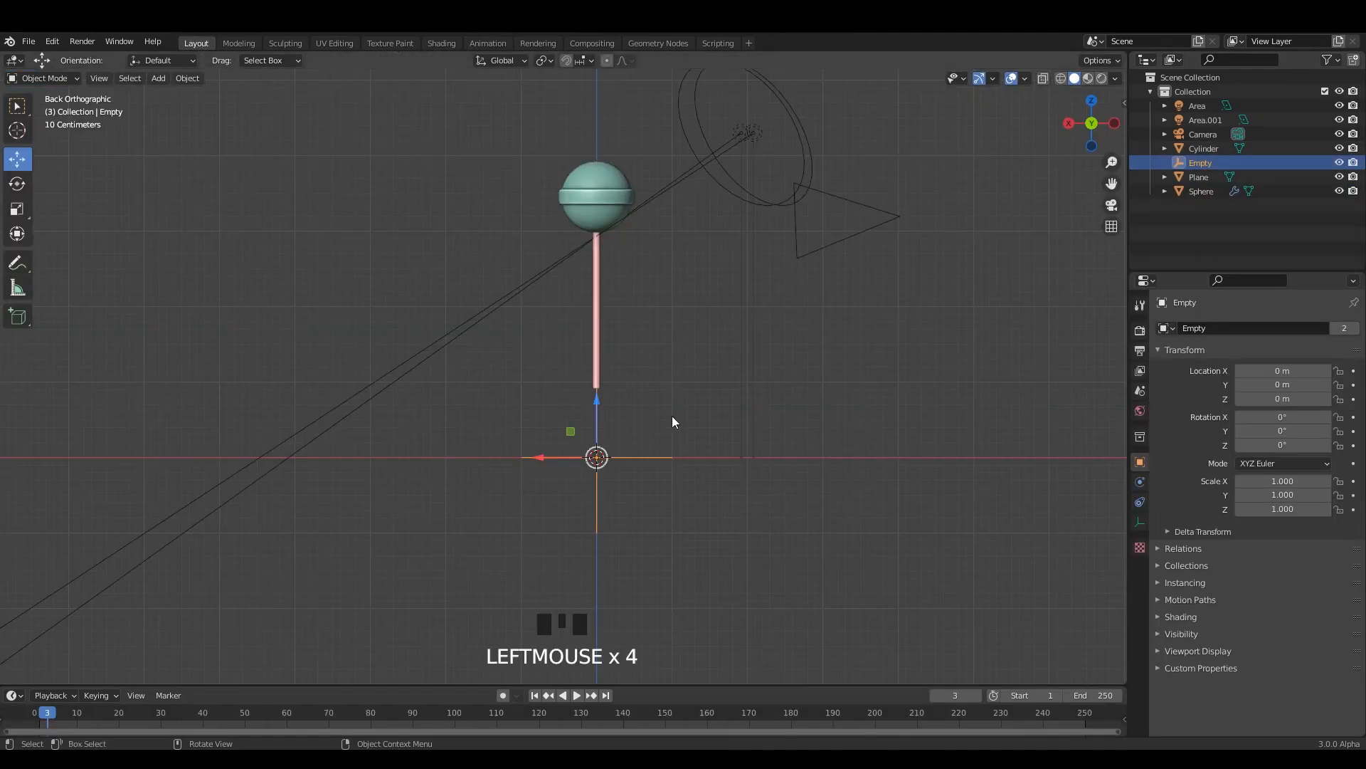
drag(589, 454, 591, 418)
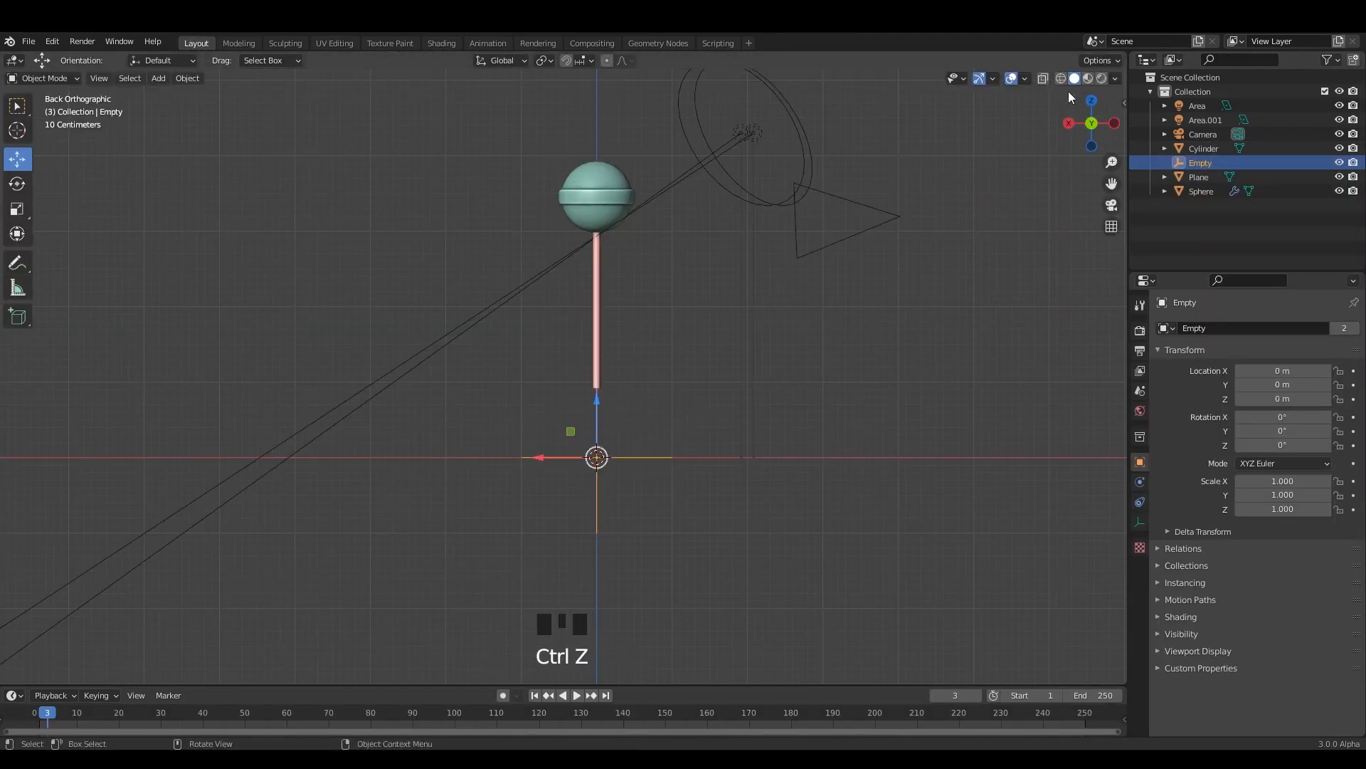
click(1088, 78)
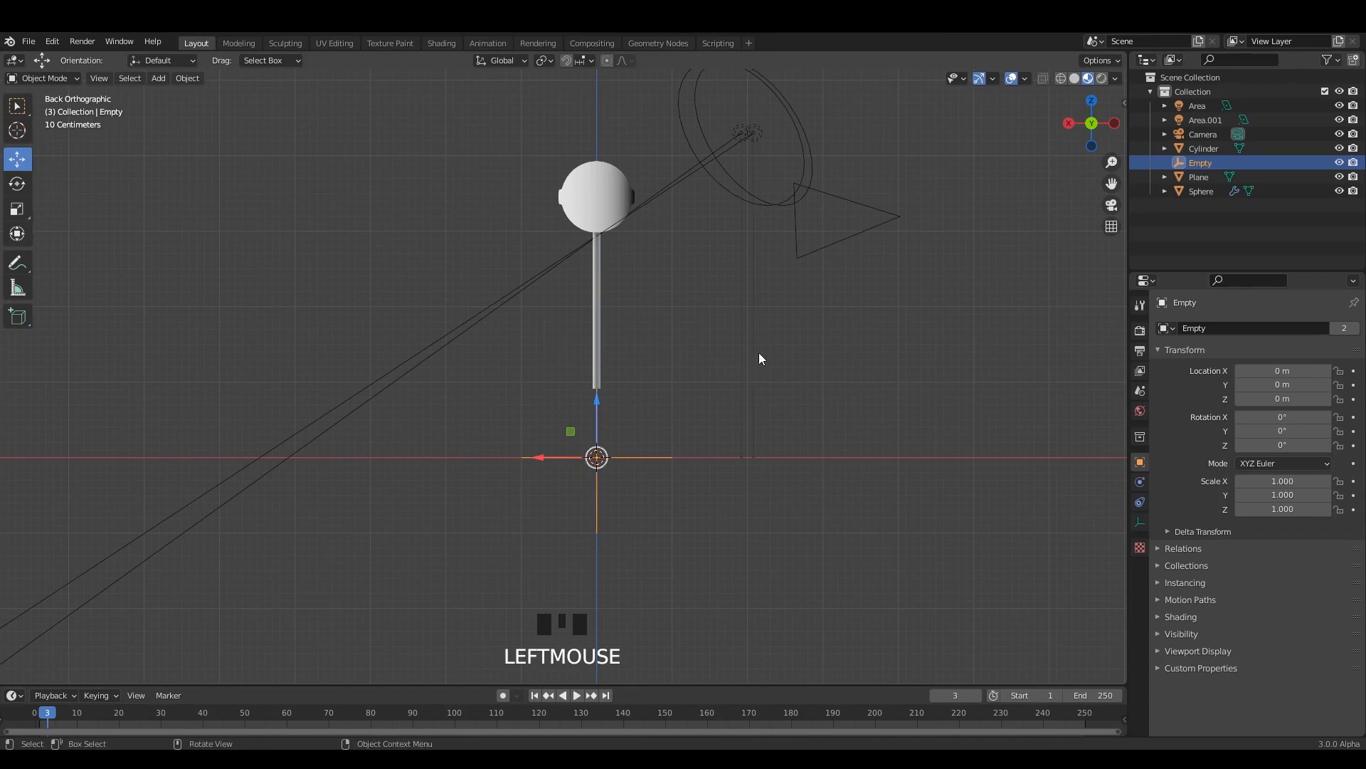
Move the Empty up the stick to just below the candy, at about X 0.031 m and Z 2.893 m
scroll(777, 382, down, 2)
scroll(616, 438, up, 1)
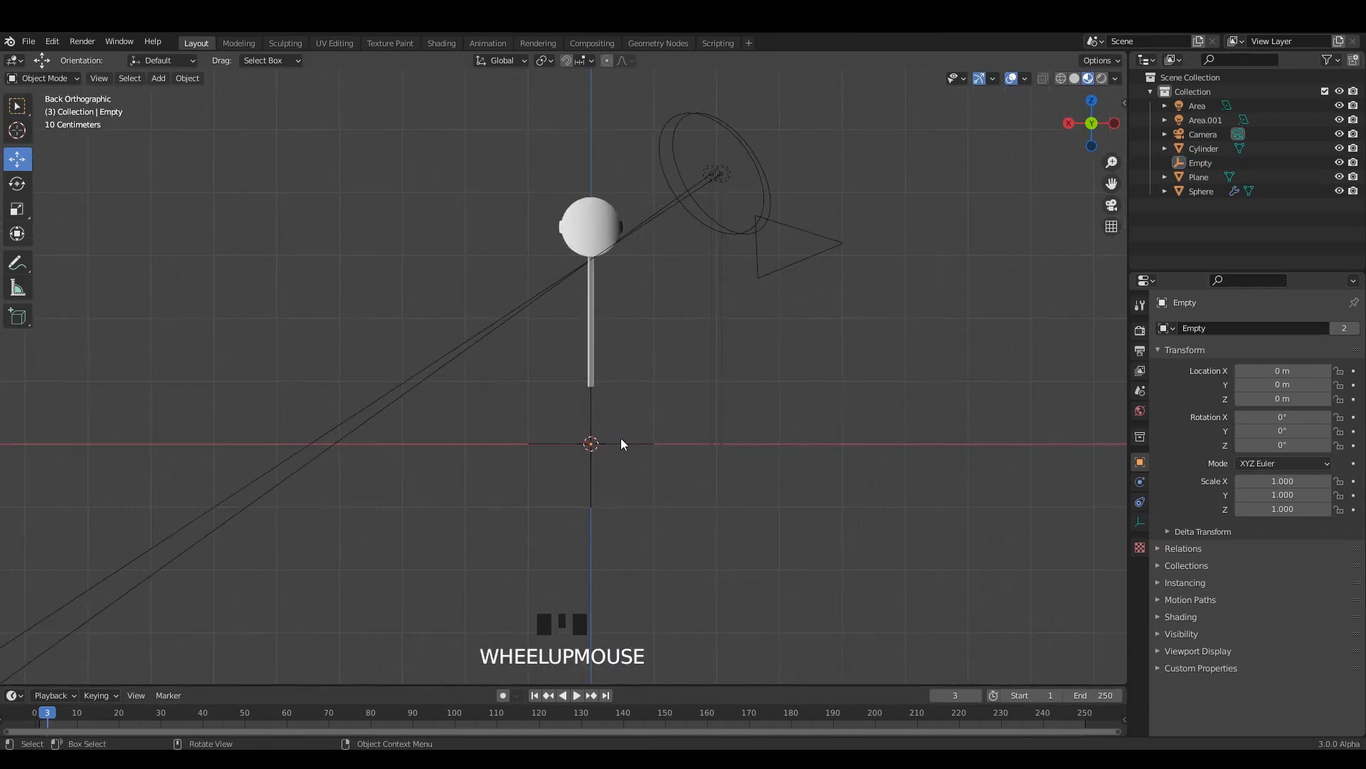
click(589, 444)
alt+middle_drag(744, 434, 736, 487)
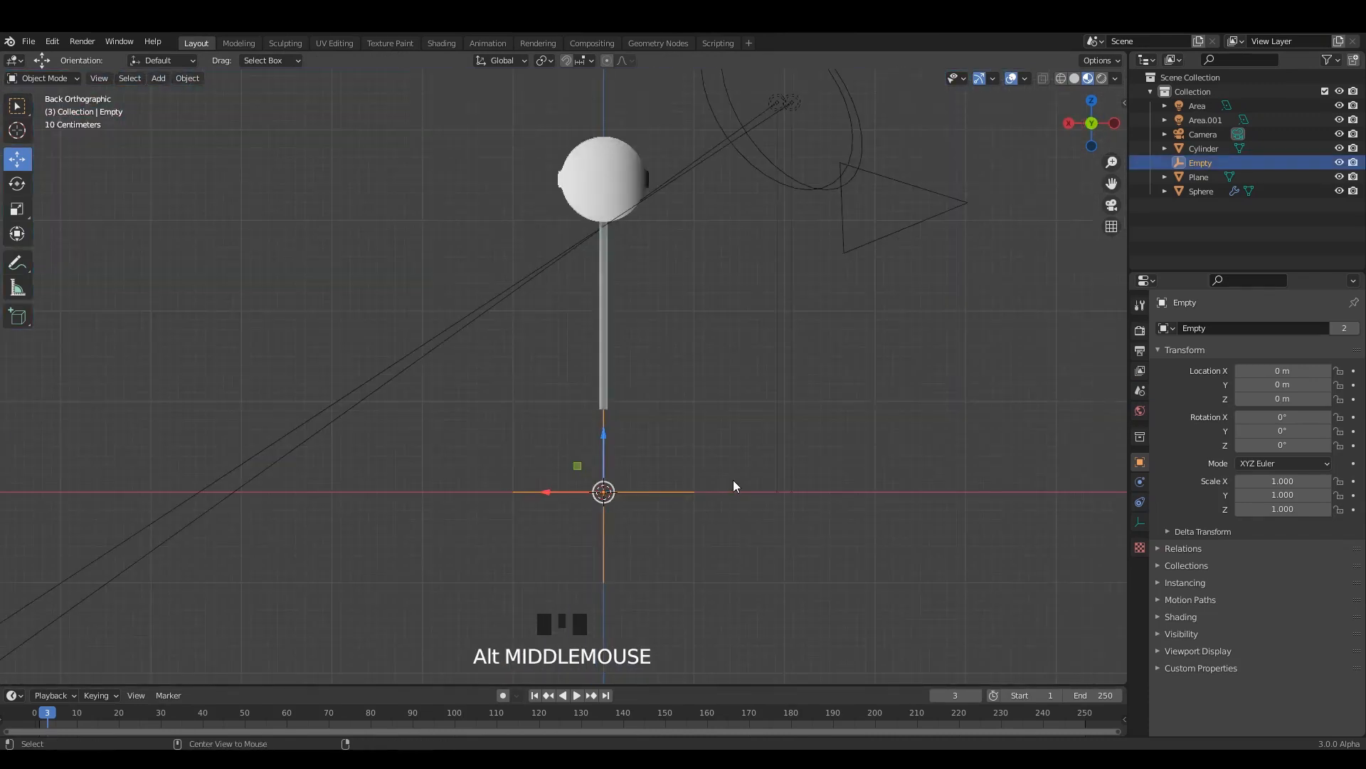
drag(614, 498, 775, 362)
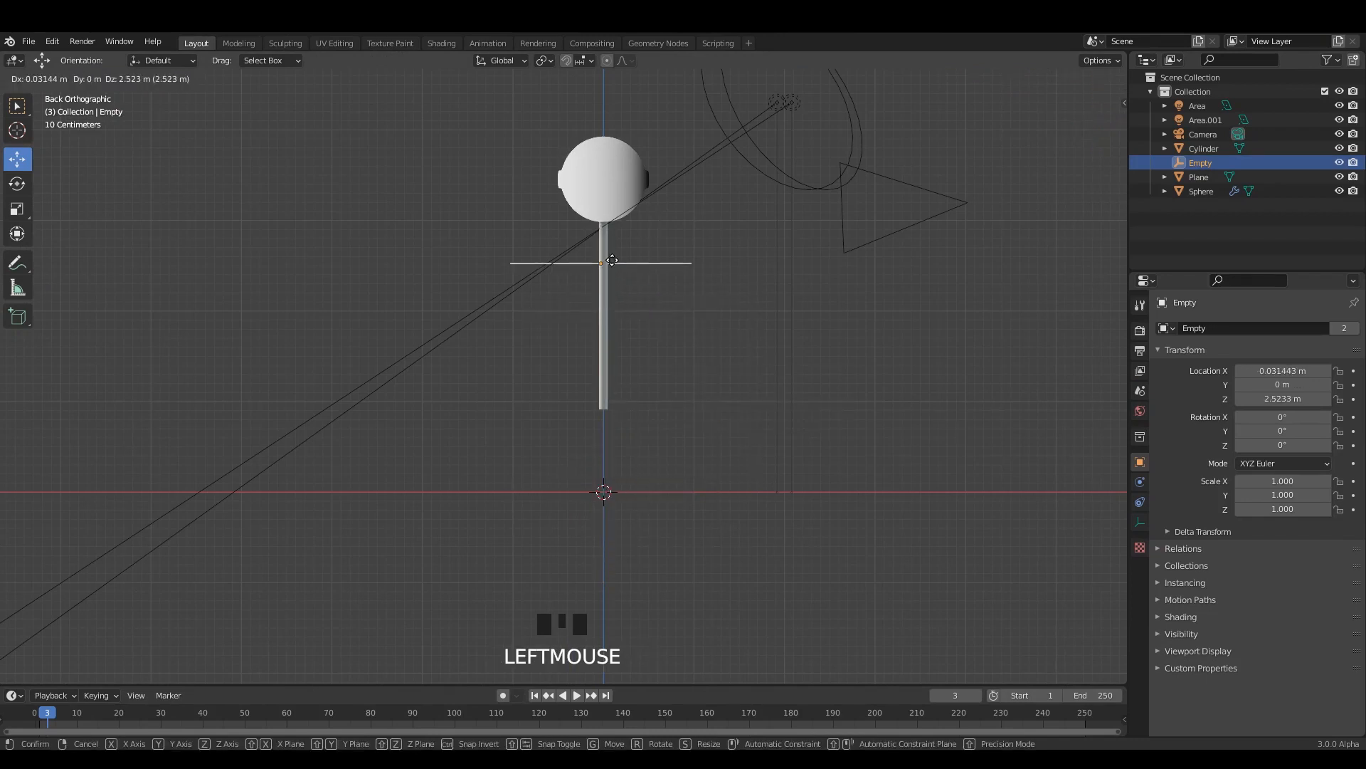
alt+middle_drag(612, 261, 626, 275)
shift+scroll(591, 330, up, 3)
drag(570, 290, 570, 274)
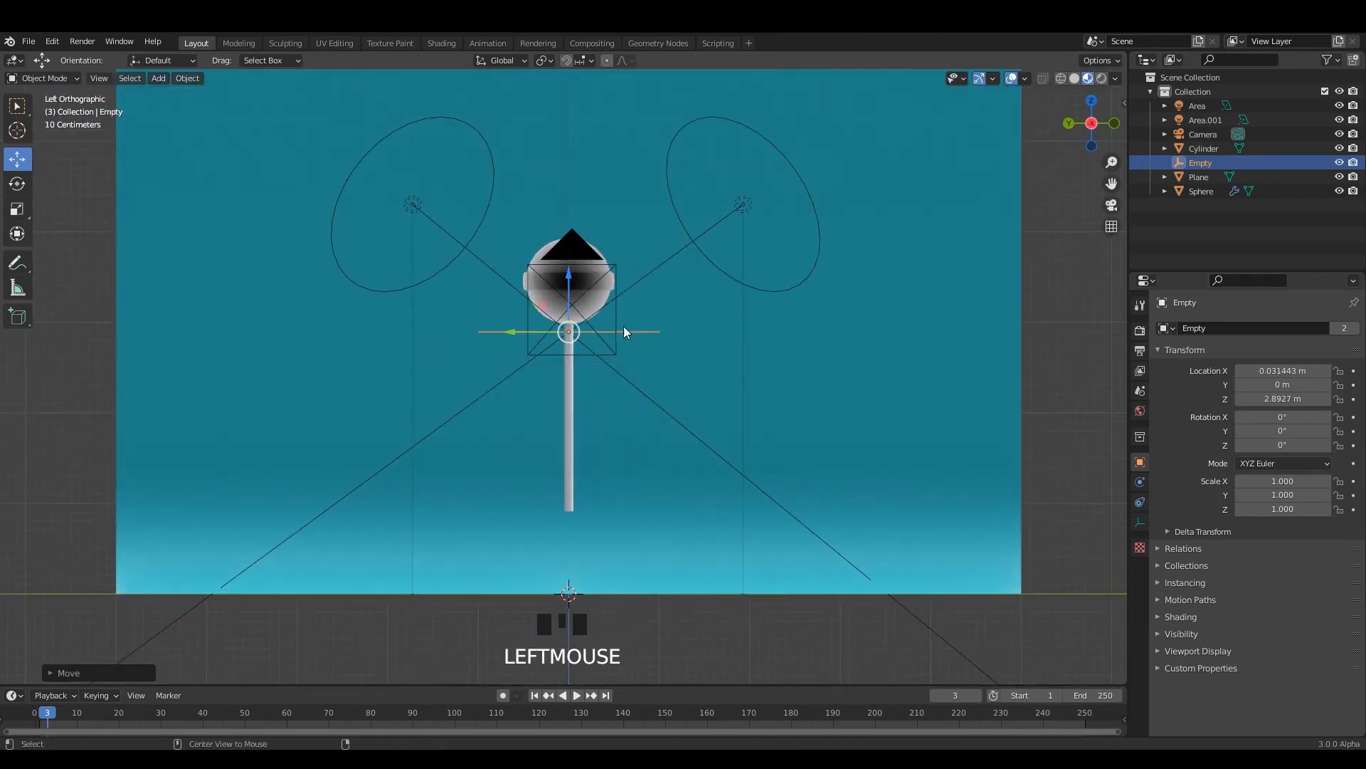
Try to rotate the Empty in the back view
alt+middle_drag(623, 327, 670, 329)
alt+scroll(670, 329, up, 1)
scroll(671, 329, up, 1)
shift+middle_drag(772, 371, 761, 424)
key(r)
click(786, 411)
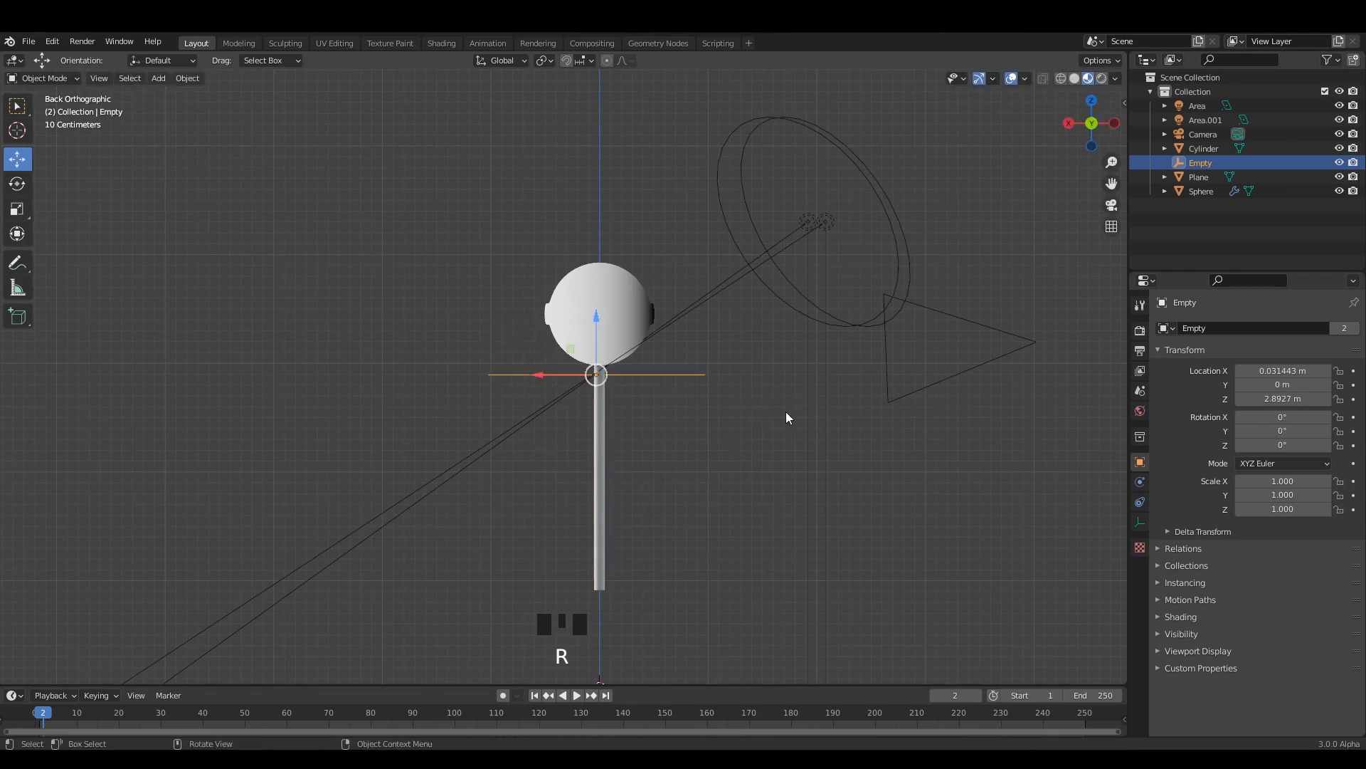
Open the sphere's material node graph and examine the Texture Coordinate, Mapping and Gradient Texture chain
click(441, 43)
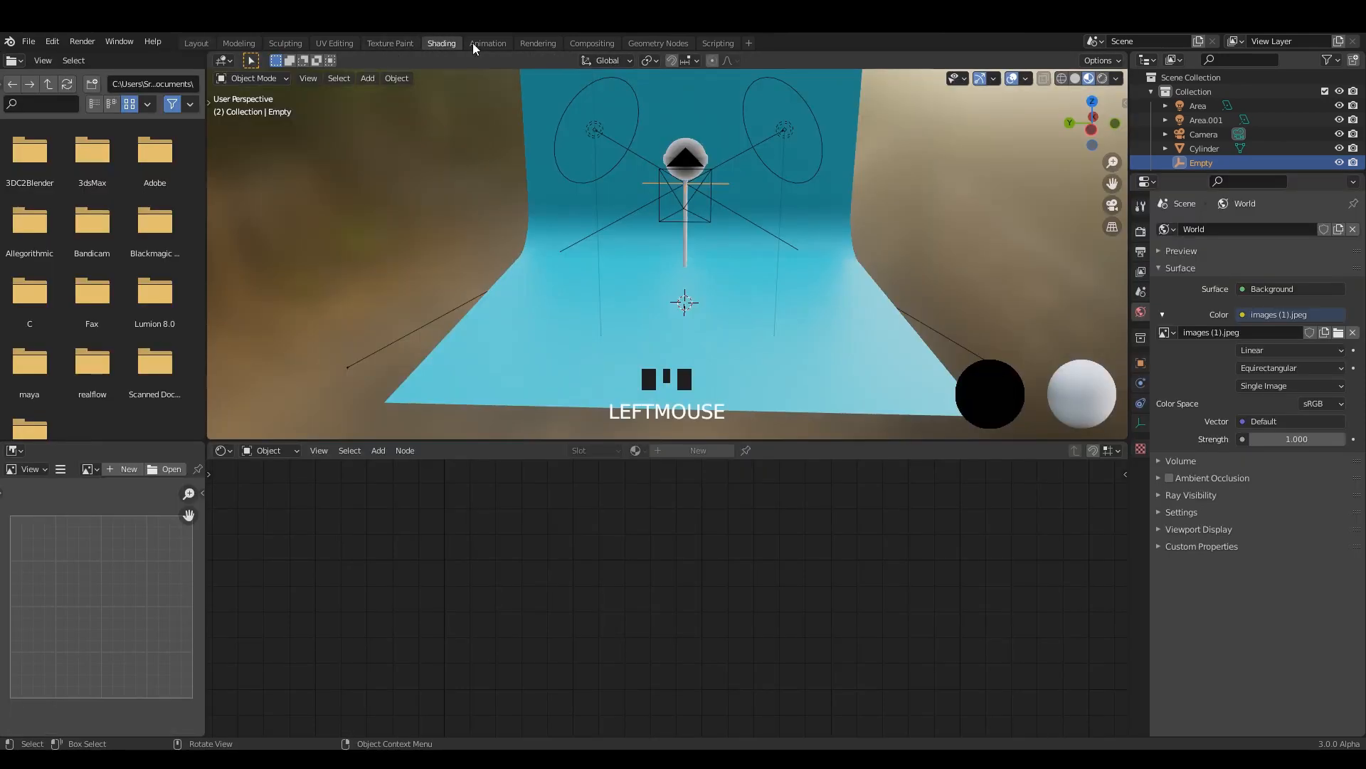
click(474, 42)
click(241, 416)
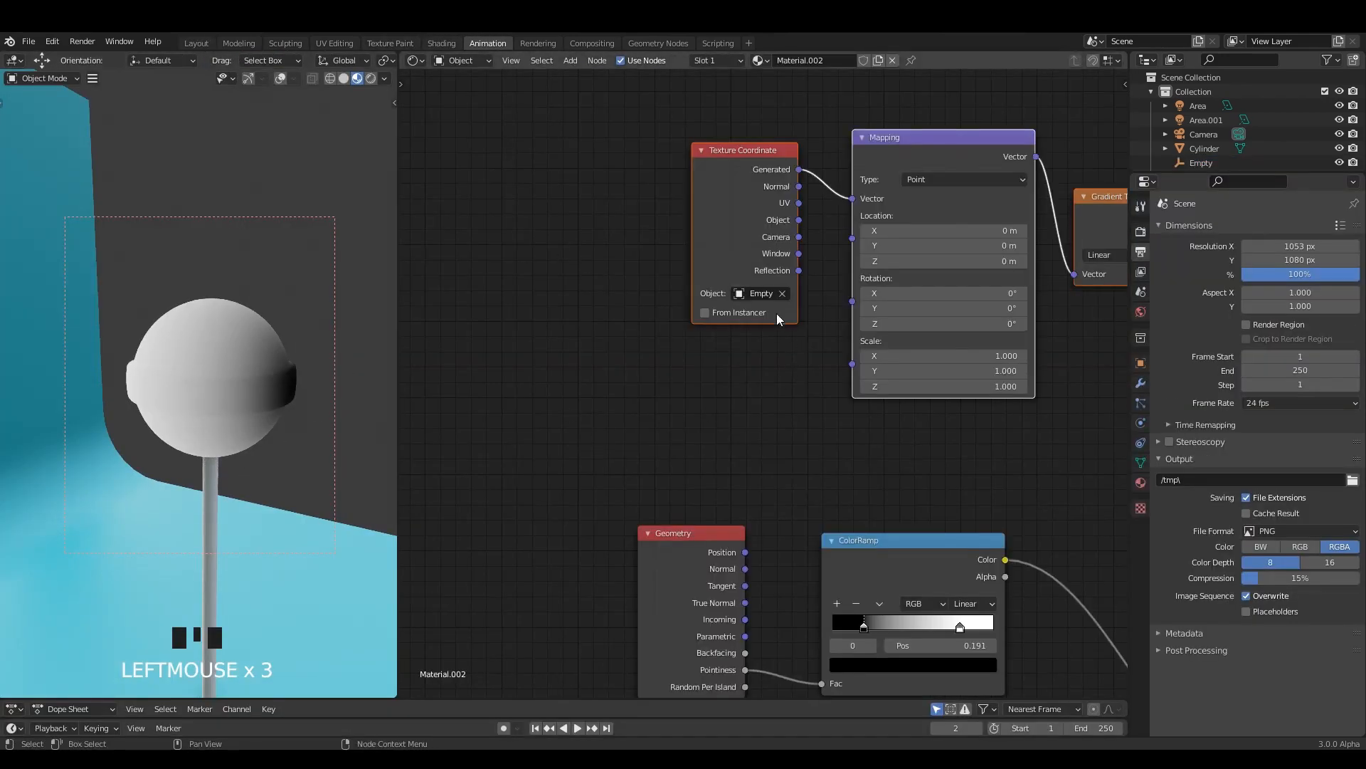
scroll(1201, 165, down, 2)
click(1202, 129)
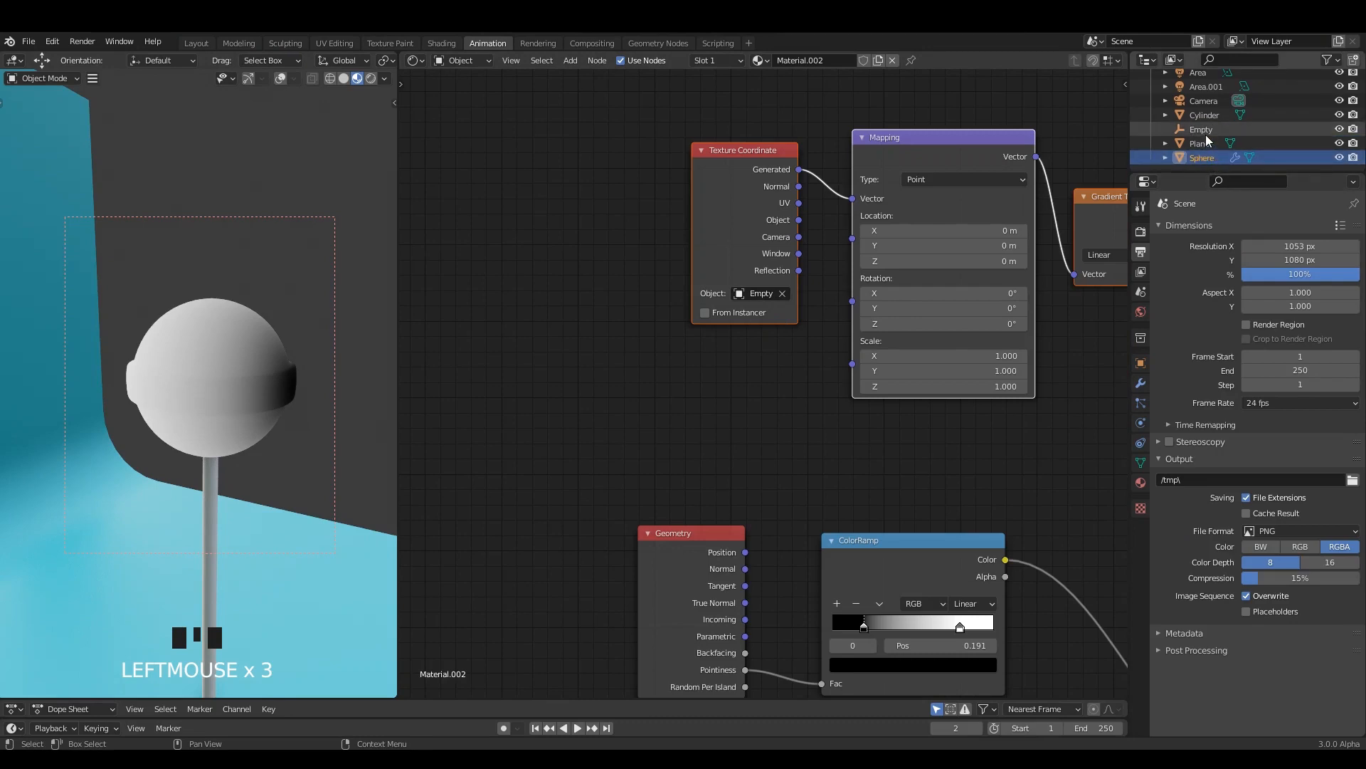
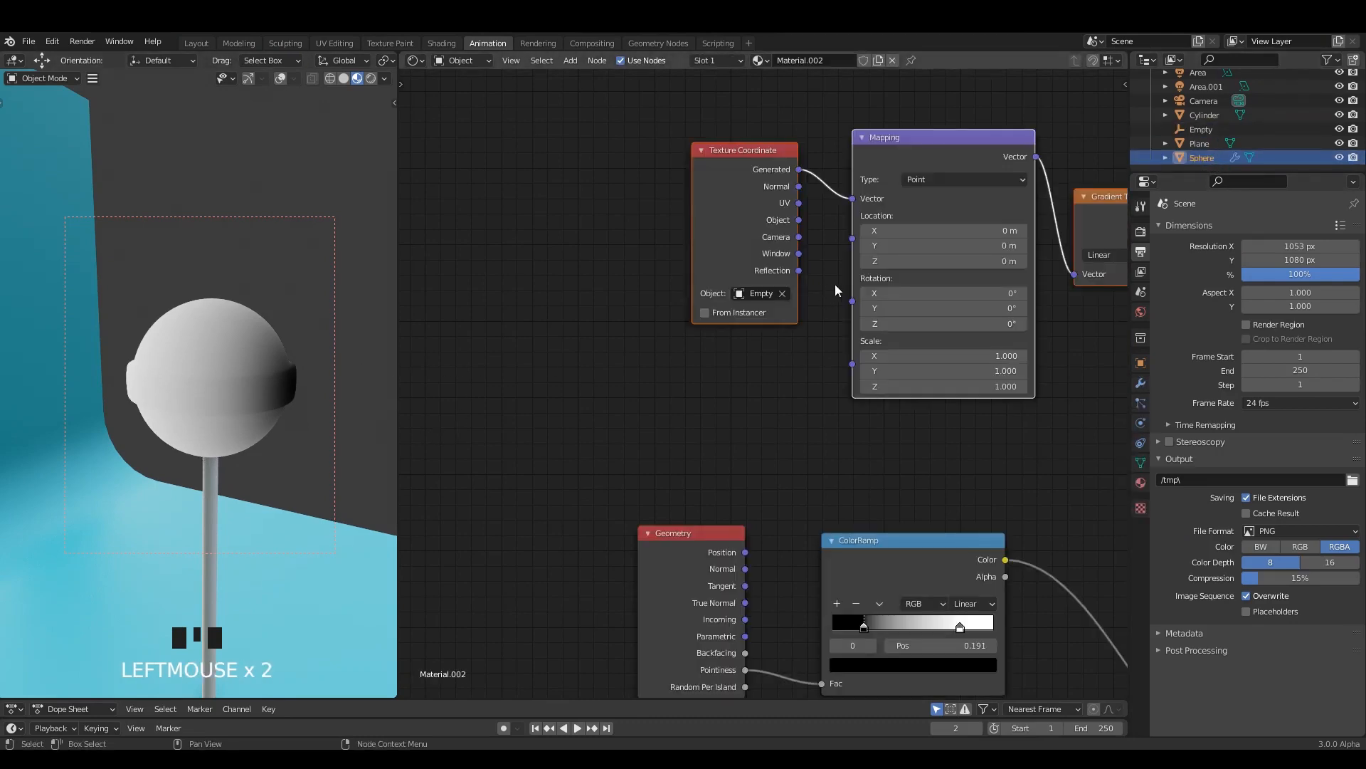
key(Home)
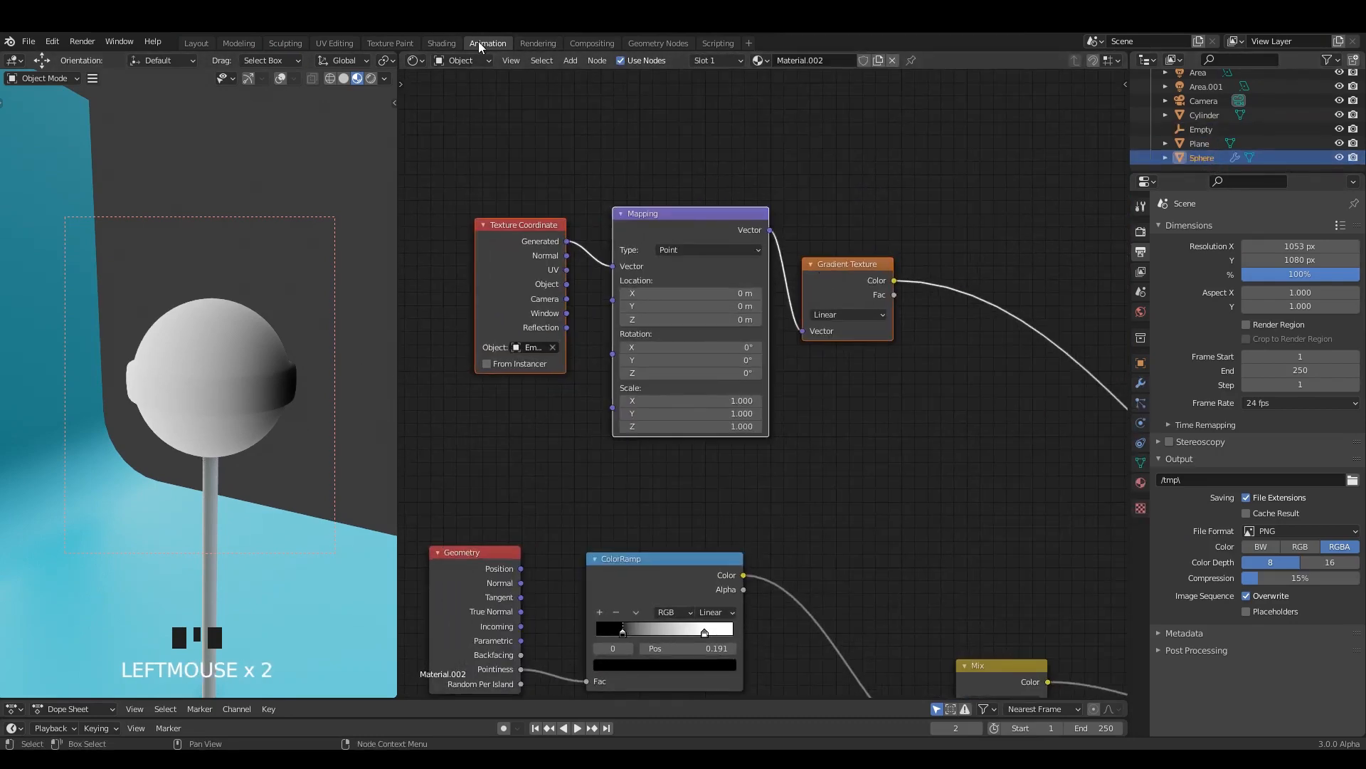
Inspect the Texture Coordinate node's Object reference in the sphere's material, with the 3D scene shown in the Shading workspace
click(444, 43)
middle_drag(630, 244, 736, 237)
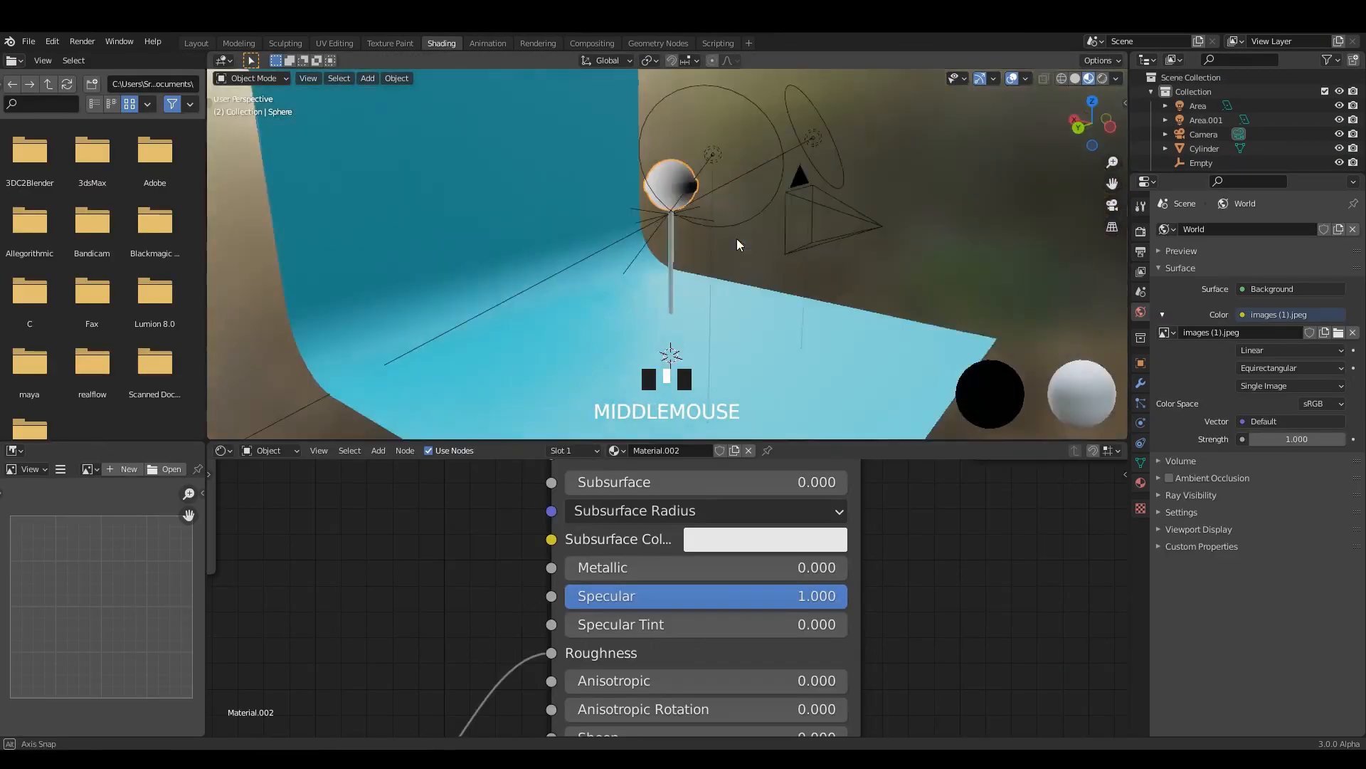
scroll(698, 208, up, 1)
click(713, 220)
scroll(714, 219, down, 2)
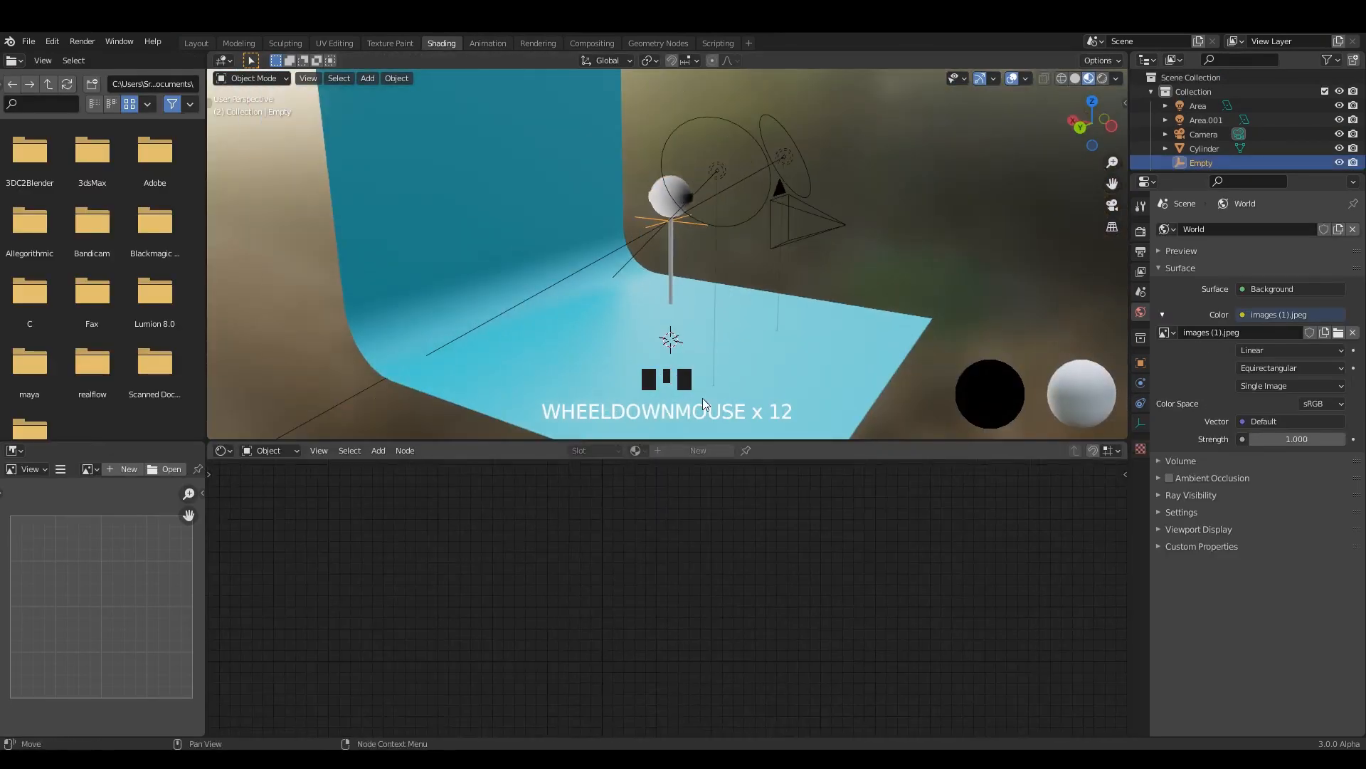
click(668, 196)
scroll(580, 584, up, 4)
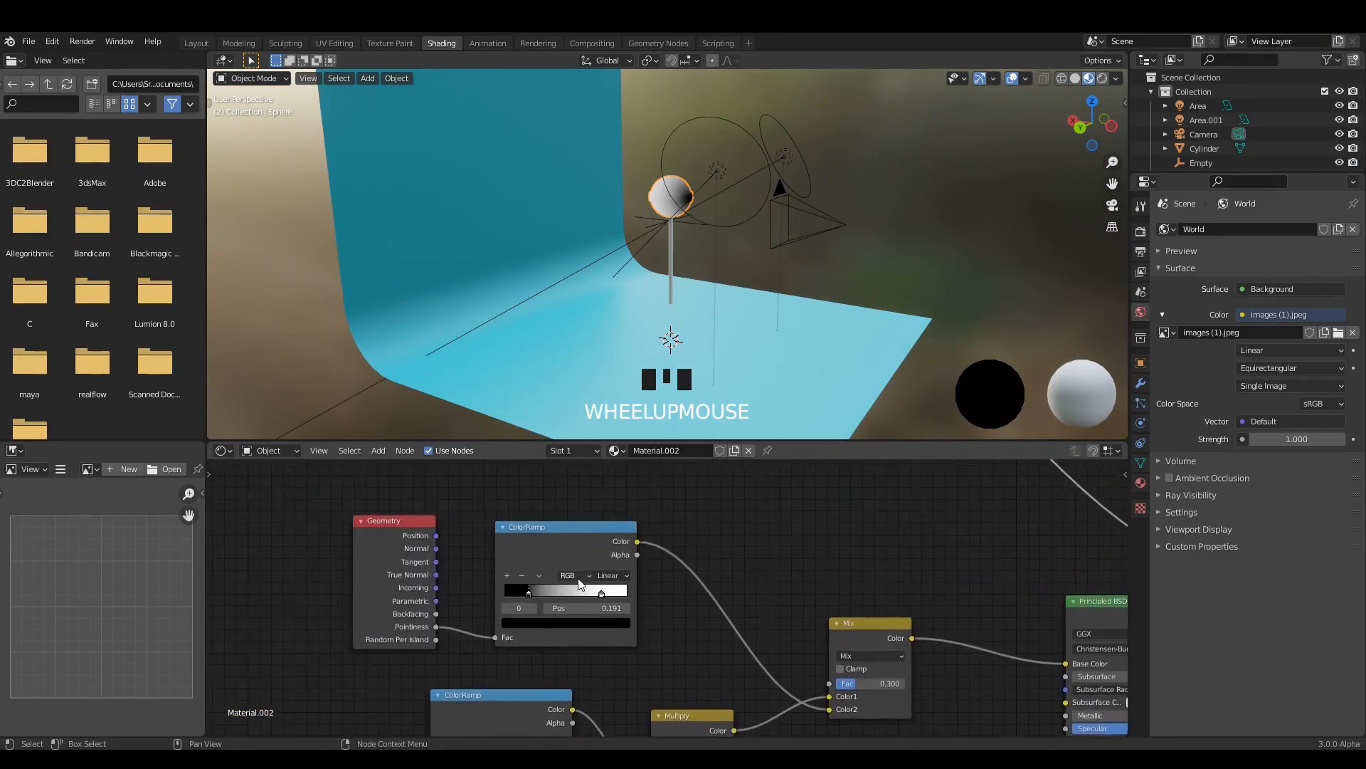
scroll(580, 583, up, 1)
scroll(681, 294, up, 5)
scroll(681, 293, up, 2)
click(661, 168)
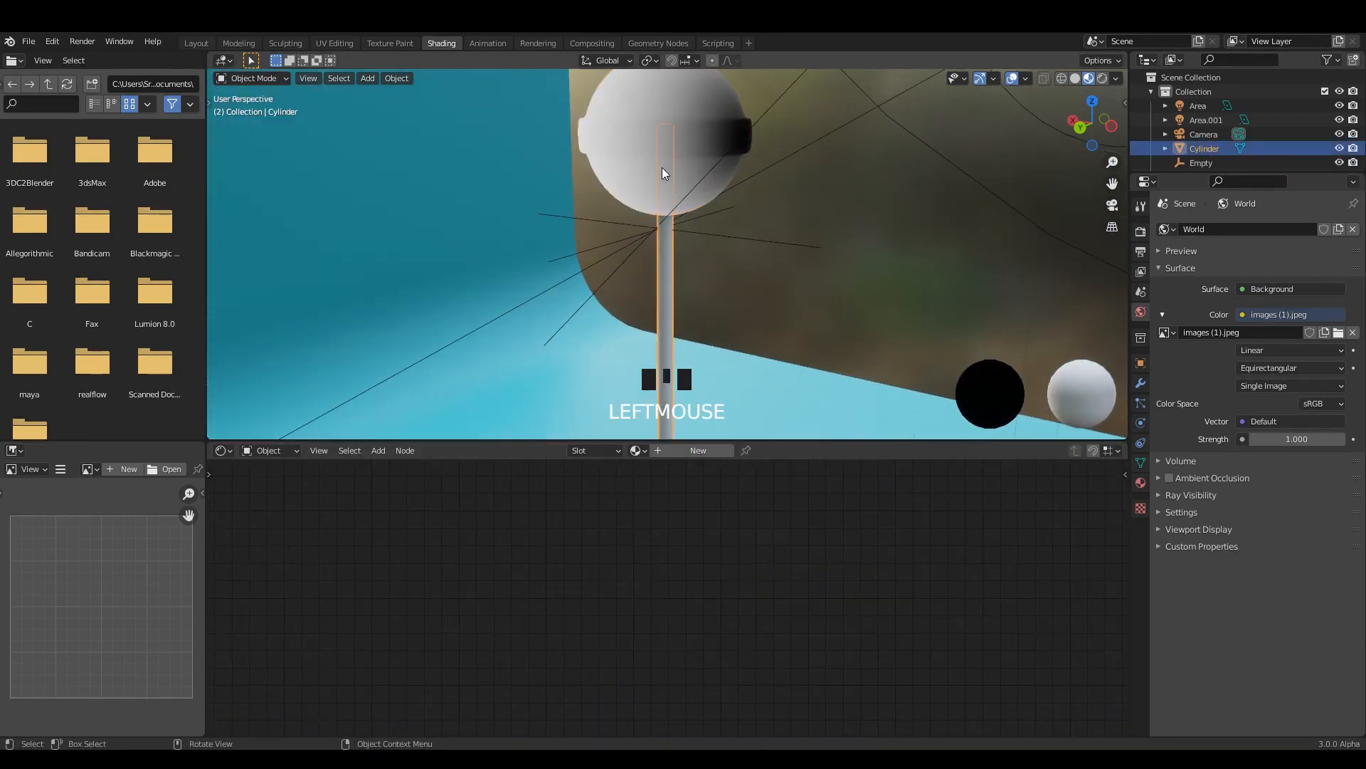
click(662, 168)
scroll(694, 640, down, 4)
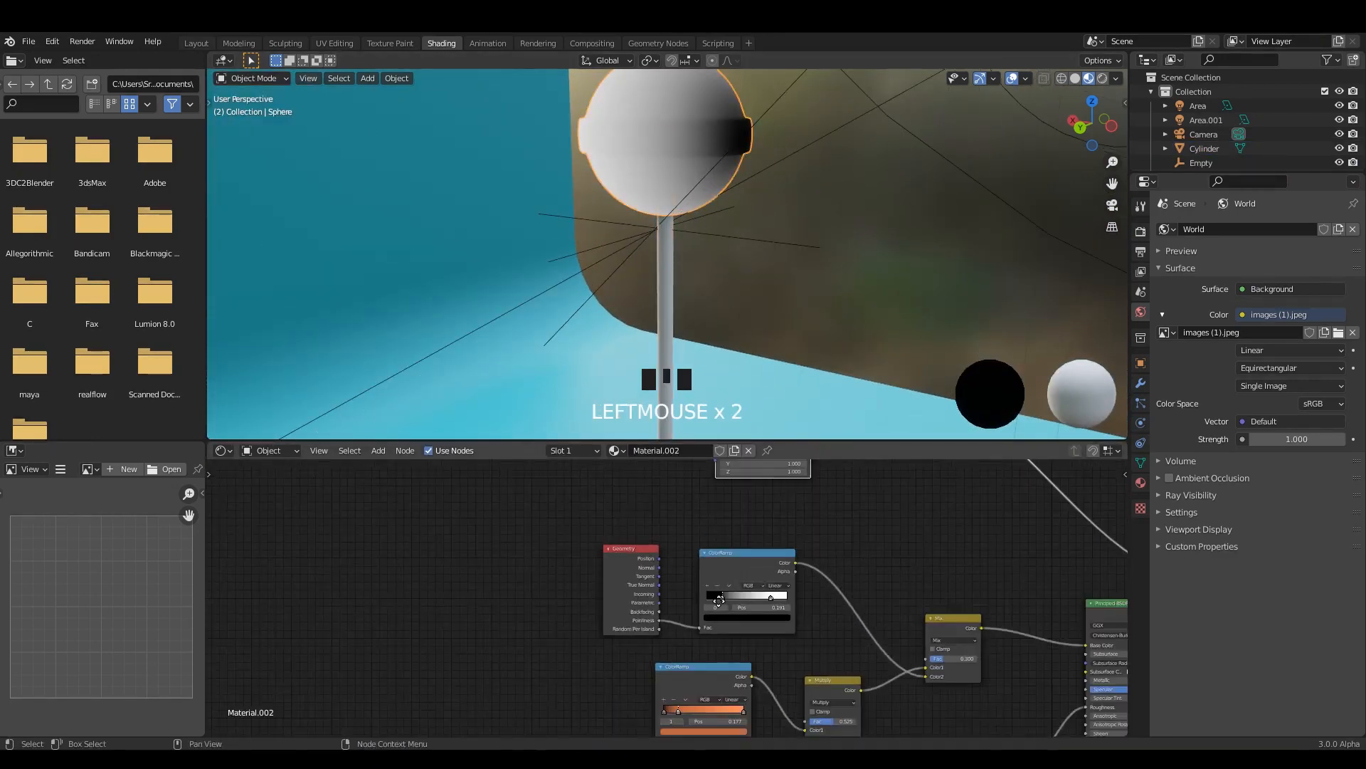
middle_drag(693, 626, 754, 626)
scroll(748, 596, up, 5)
scroll(749, 596, up, 2)
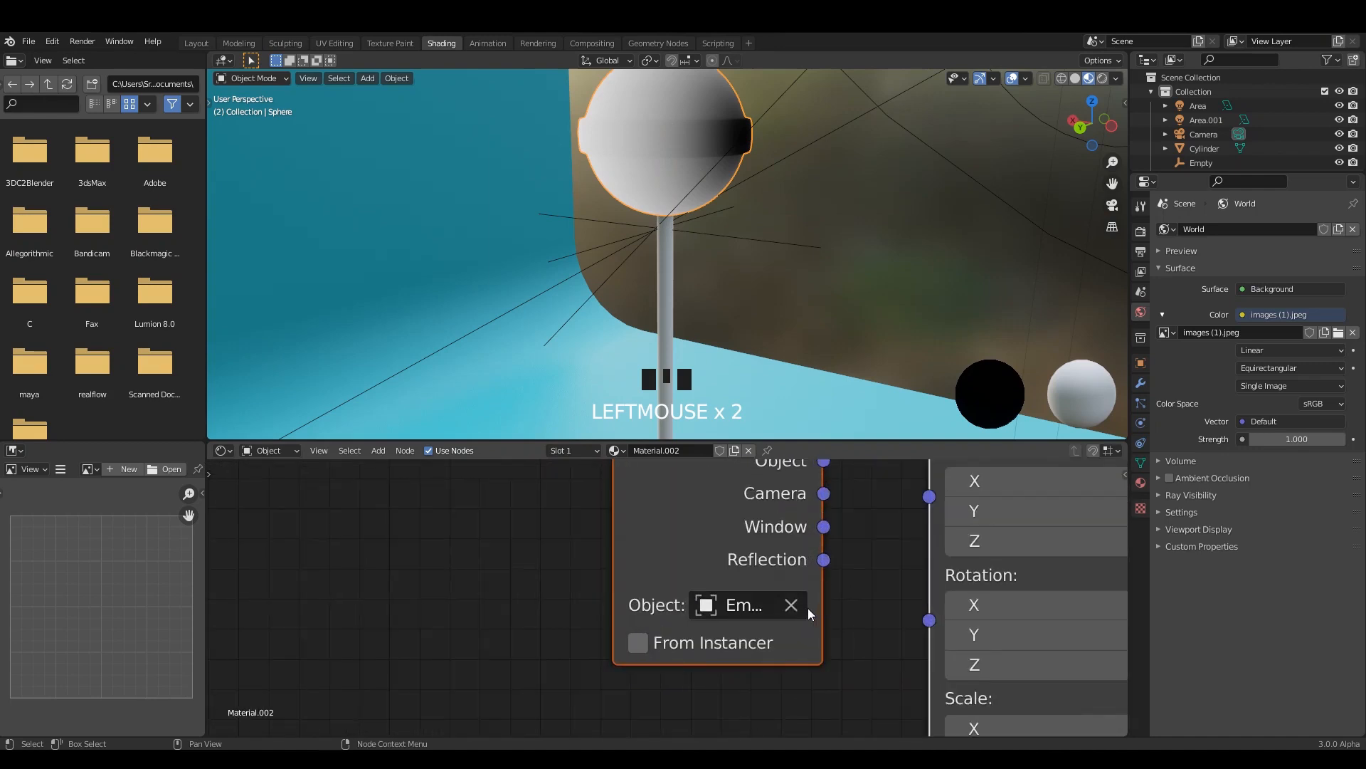
click(790, 605)
click(790, 605)
Move the Empty in the back view to the base of the sphere, at about X -0.034 m and Z 2.944 m
click(749, 235)
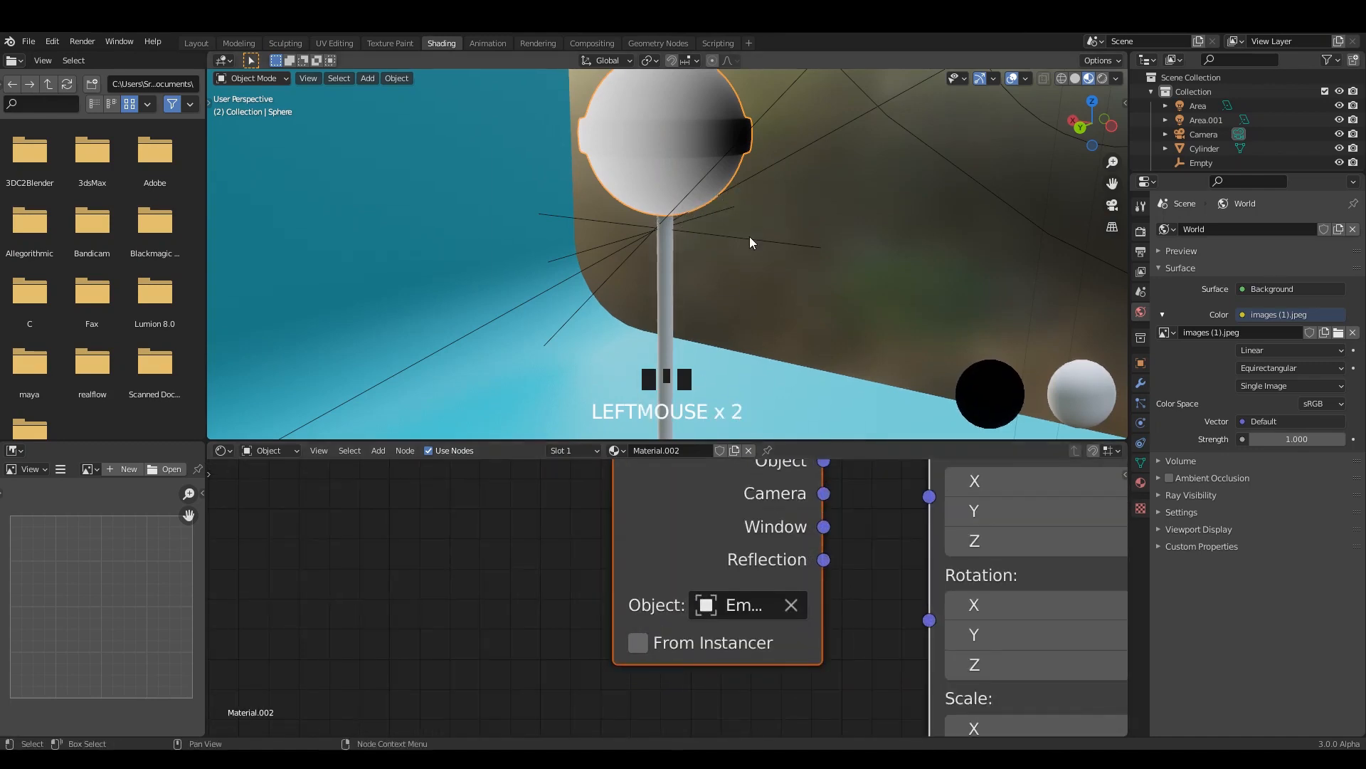
click(789, 245)
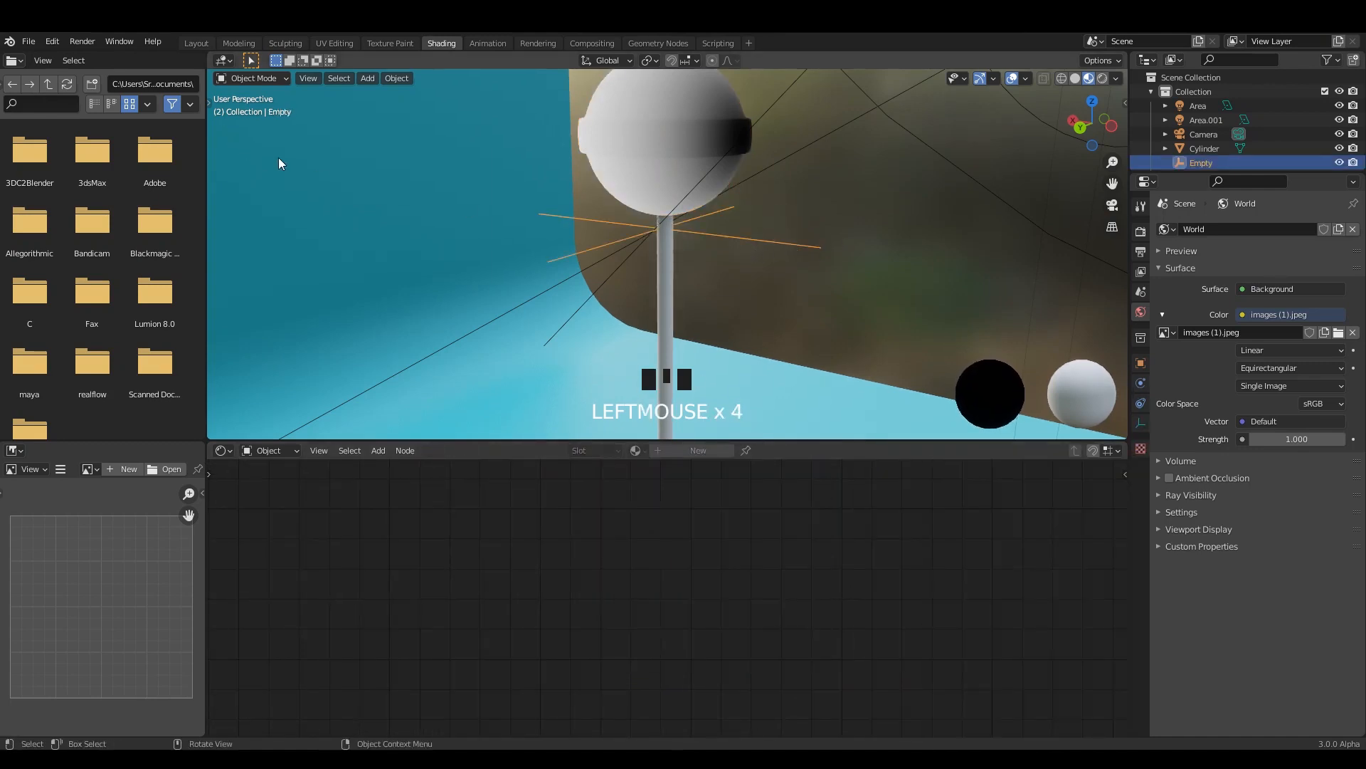
key(t)
click(226, 159)
click(670, 234)
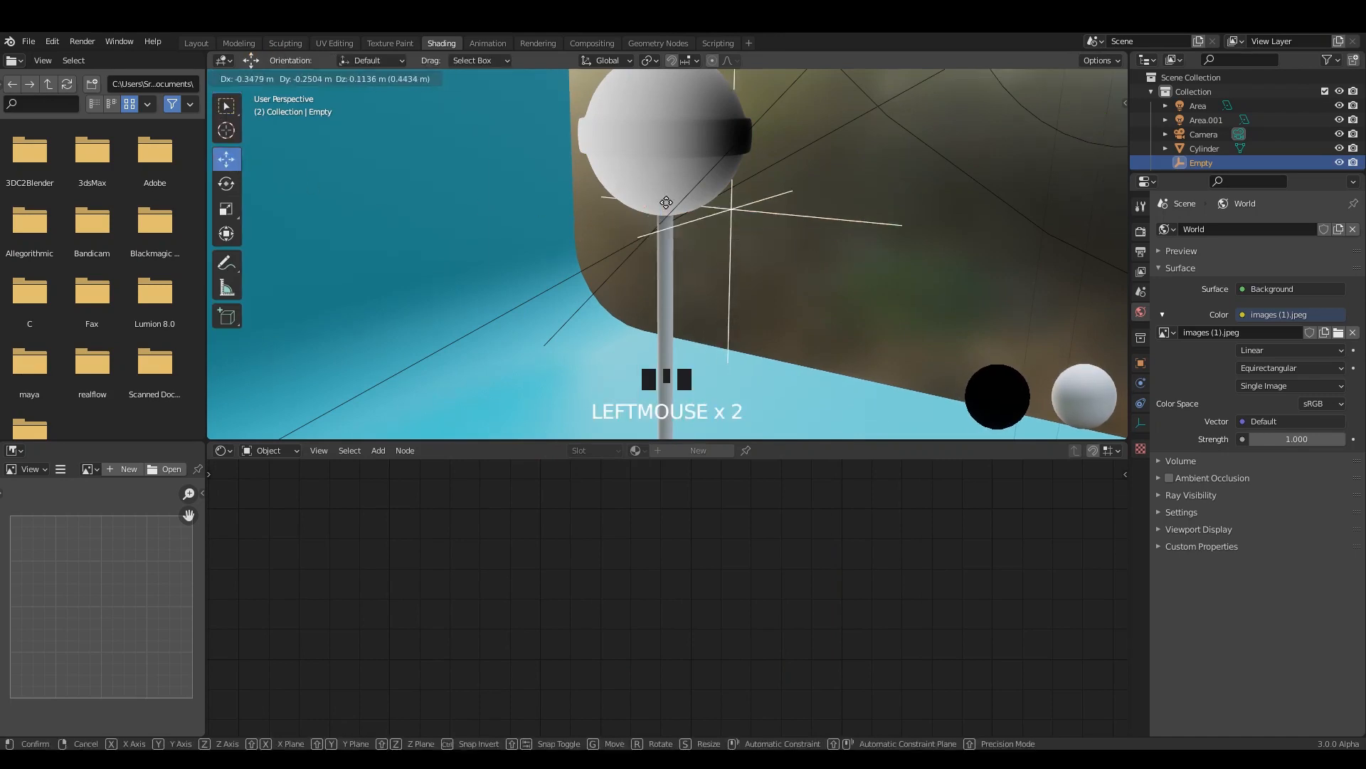
key(ctrl+z)
alt+middle_drag(744, 246, 749, 237)
key(s)
right_click(801, 256)
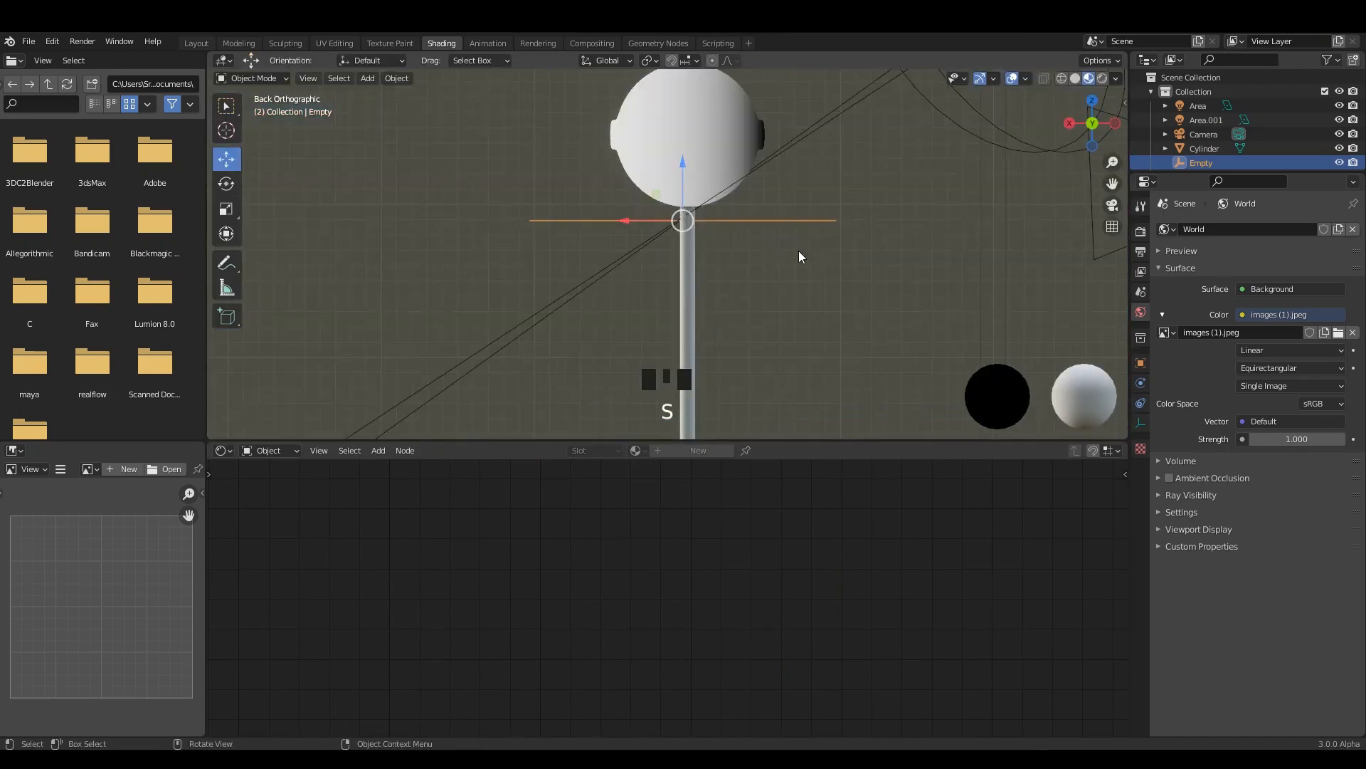
drag(691, 228, 701, 219)
Link the Texture Coordinate node's Object output to the Mapping node's Vector input in the sphere's material, replacing the Generated link
click(720, 134)
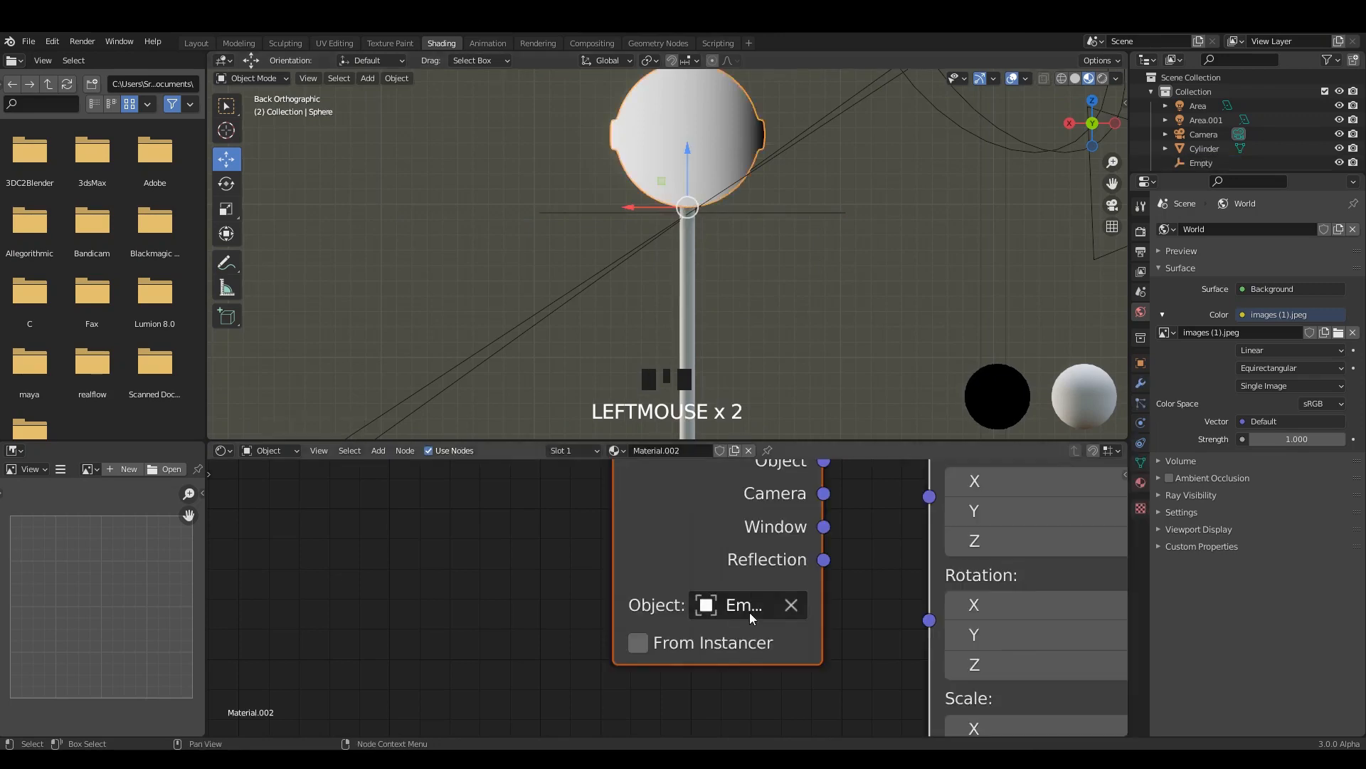
key(Home)
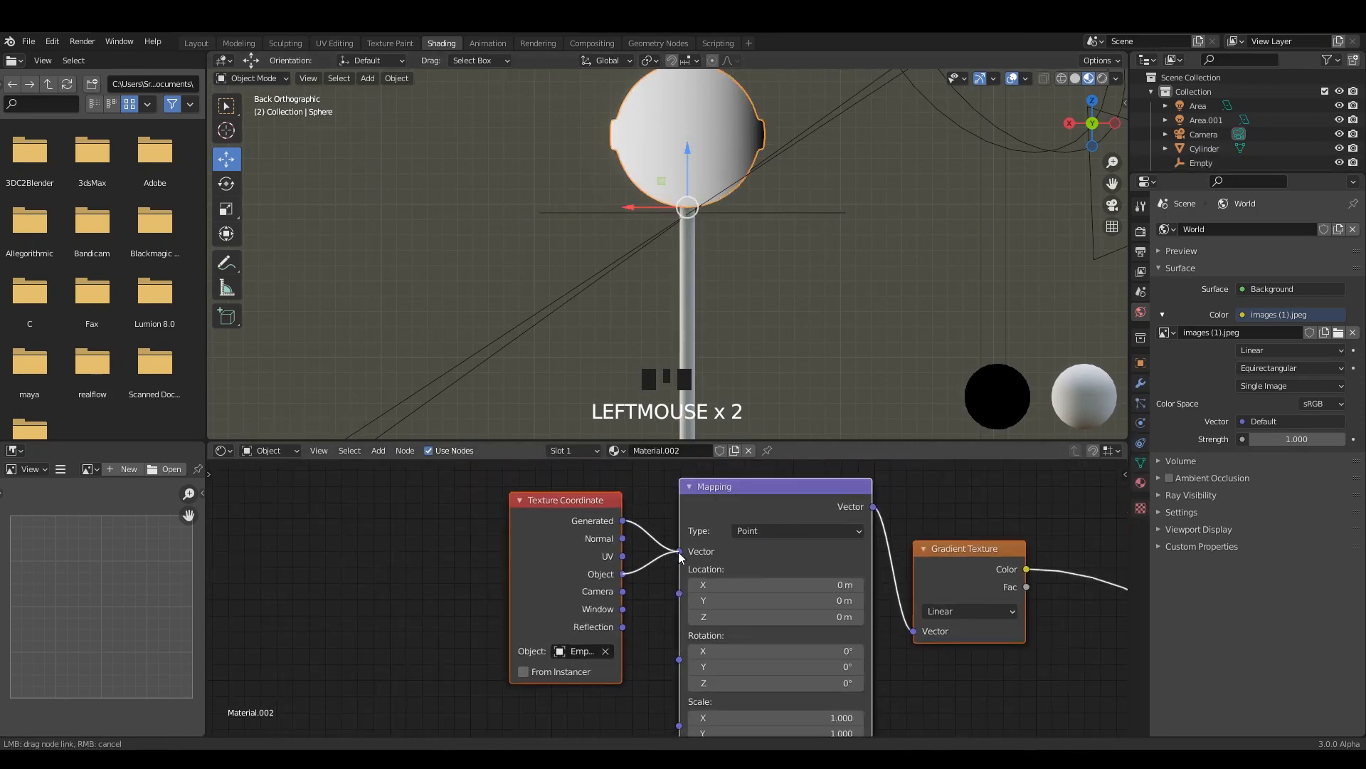
drag(679, 556, 679, 551)
click(816, 213)
key(ctrl+z)
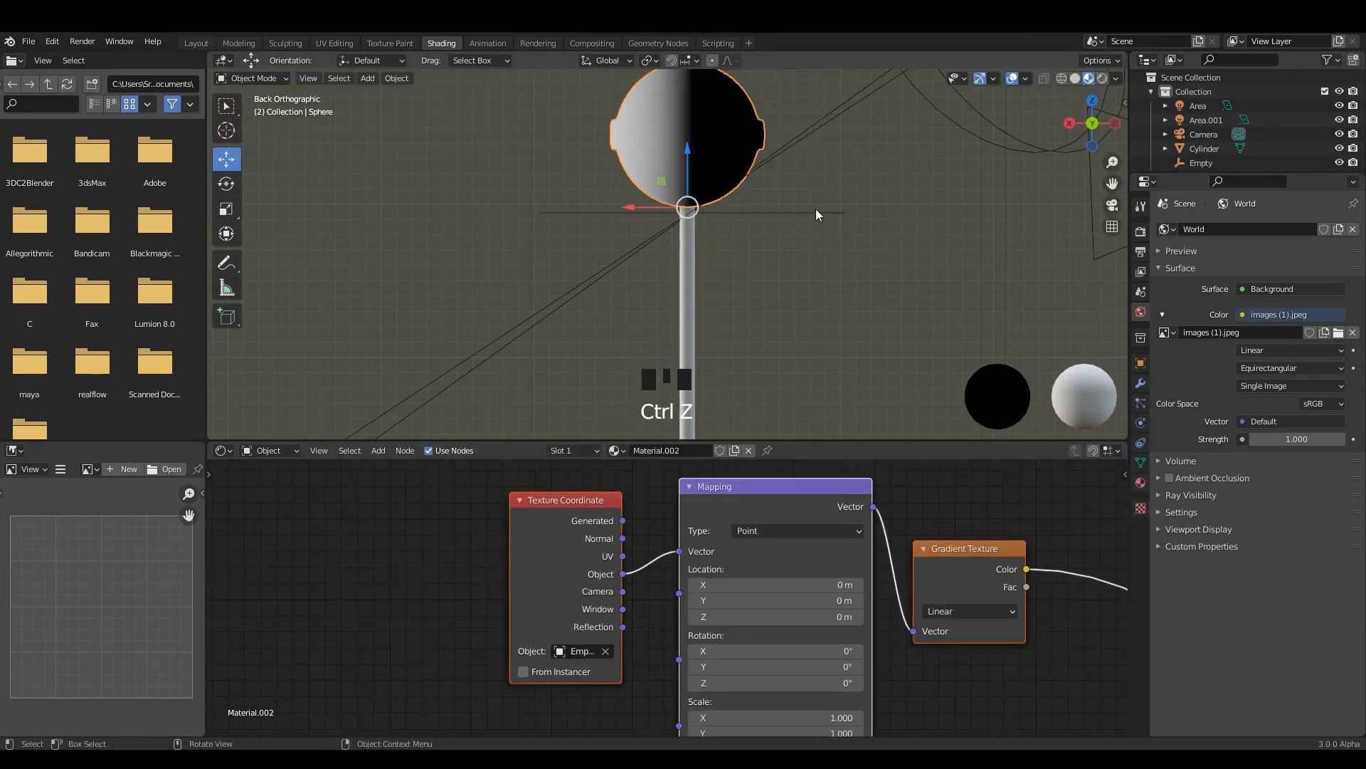
Rotate the Empty by 90° in the back orthographic view of the Layout workspace
click(816, 212)
mouse_move(692, 213)
mouse_down()
mouse_move(697, 180)
mouse_move(707, 228)
mouse_up()
key(ctrl+z)
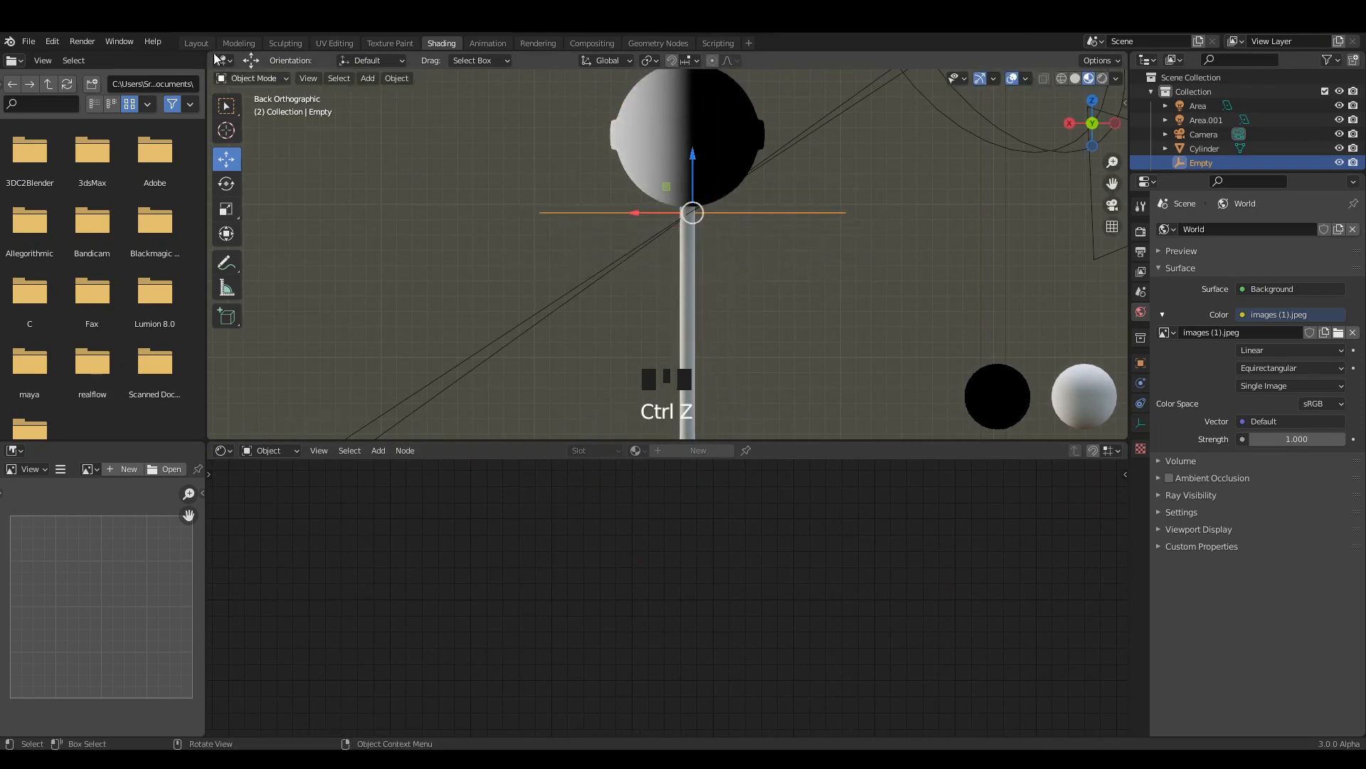
click(196, 43)
alt+middle_click(710, 374)
scroll(677, 390, up, 4)
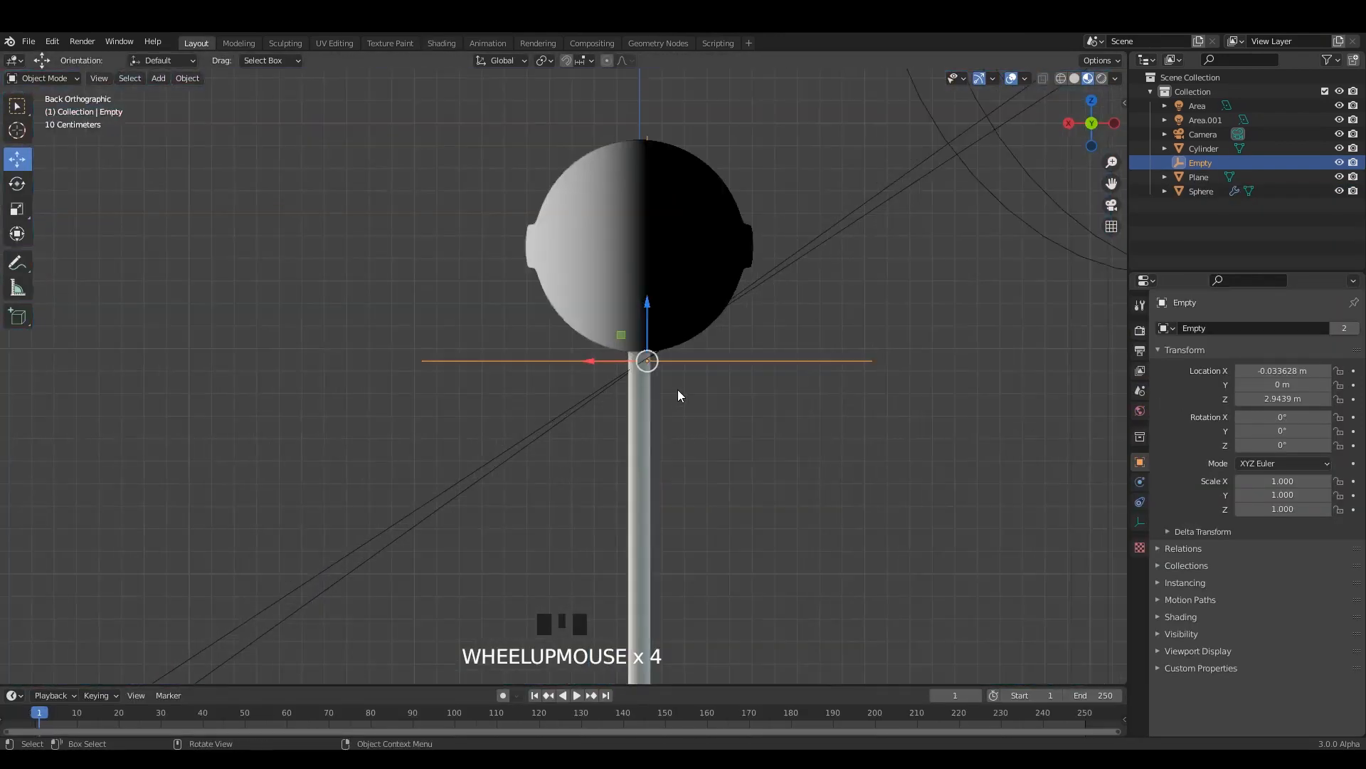
shift+middle_drag(677, 390, 691, 447)
text(r90)
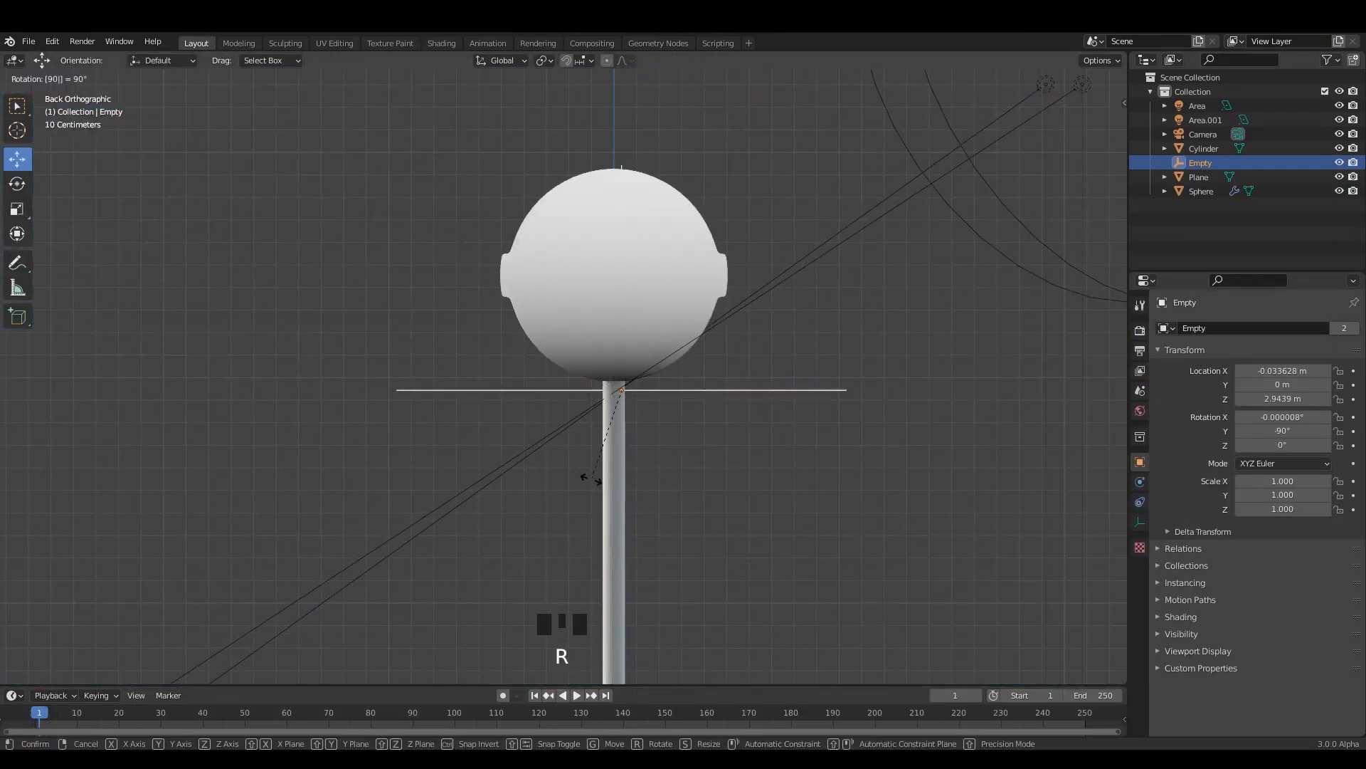
key(Return)
Lower the Empty to about Z 2.915 m, stretch it along the Z axis by a factor of about 2.434, and save
alt+middle_drag(604, 430, 538, 424)
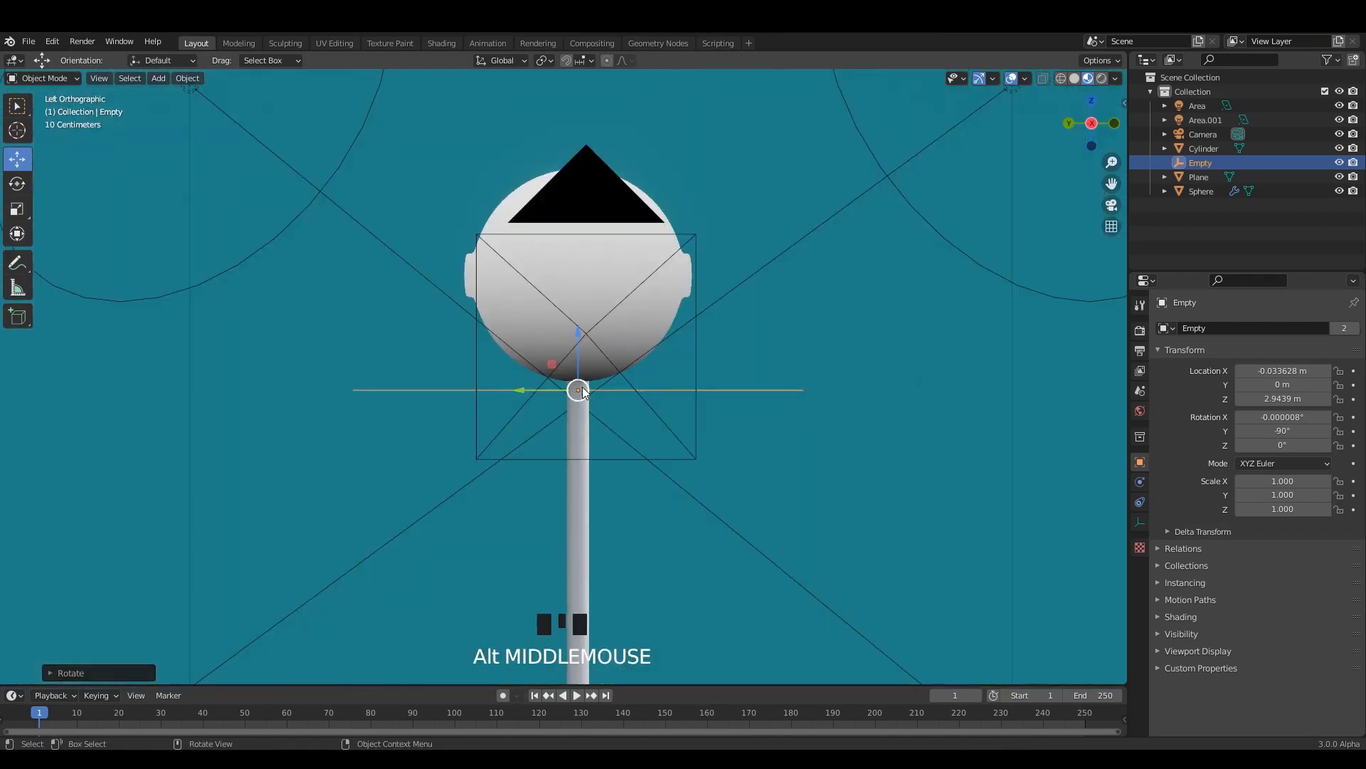
drag(584, 392, 781, 399)
key(s)
key(z)
click(1080, 644)
key(s)
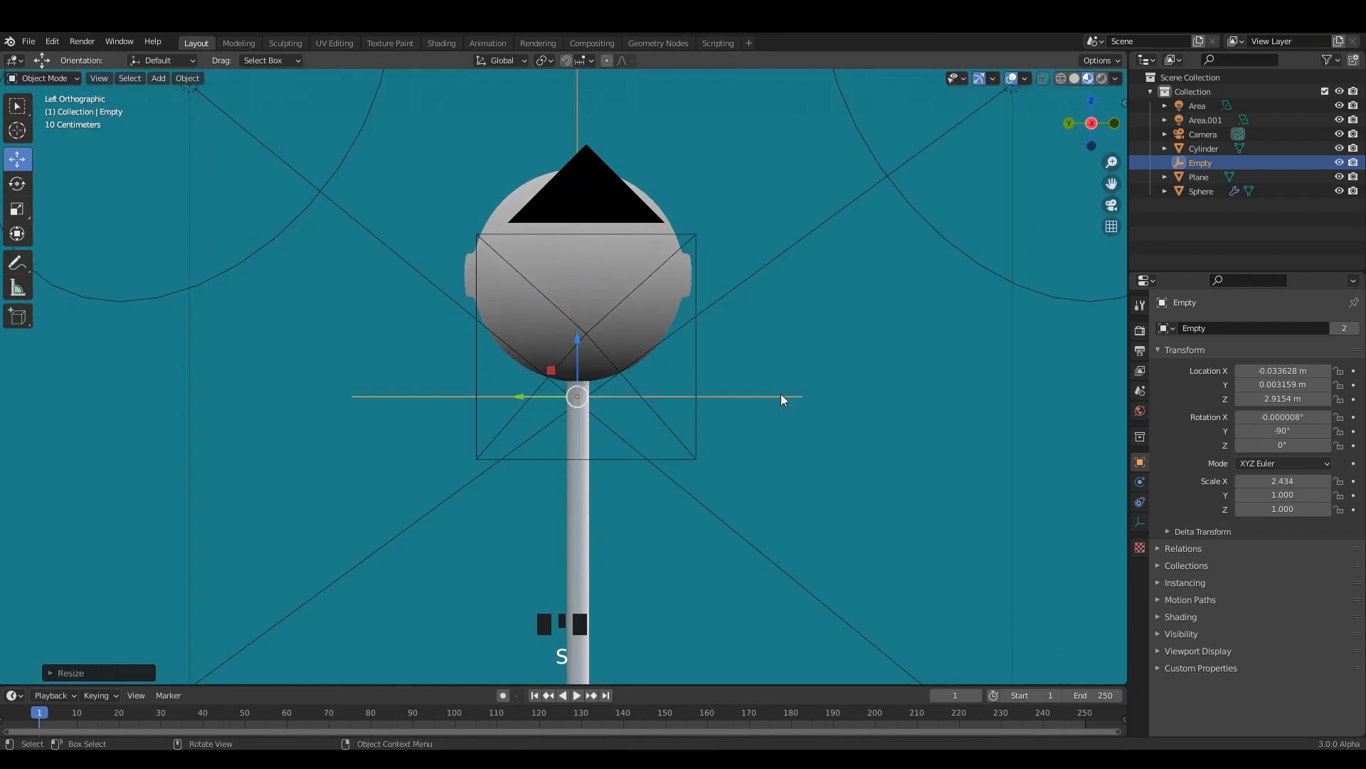
key(ctrl+s)
Insert an Invert node on the Gradient Texture's Color output in the sphere's material
click(484, 43)
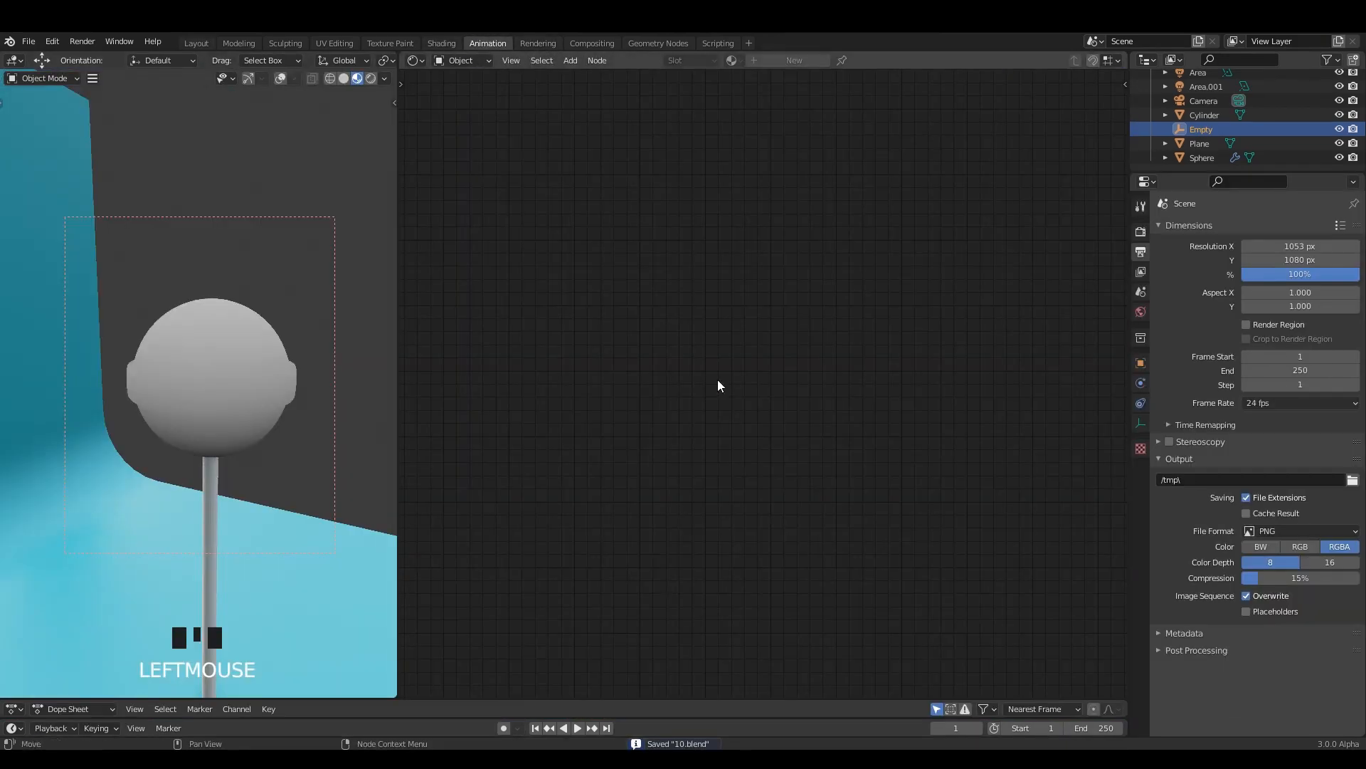
mouse_move(187, 375)
middle_down()
mouse_move(214, 366)
mouse_move(201, 372)
middle_up()
click(201, 373)
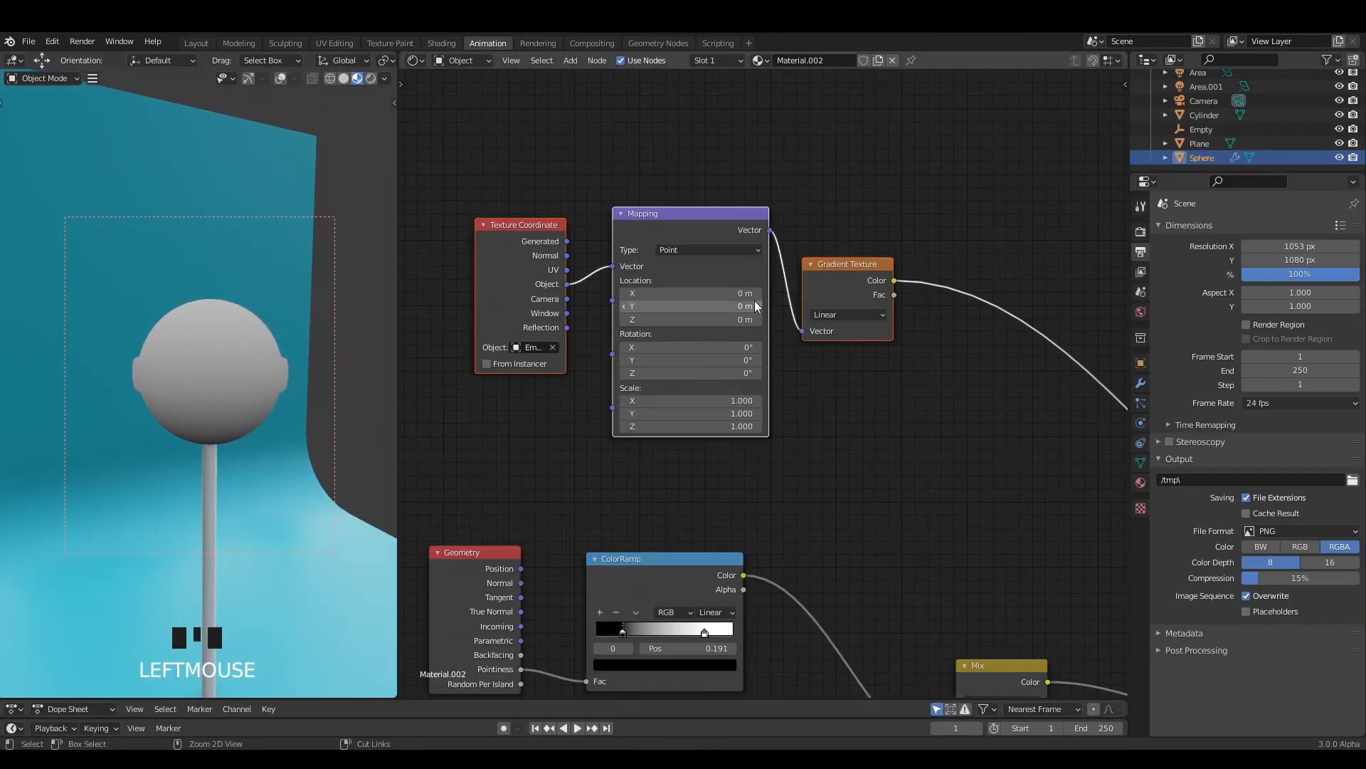
scroll(701, 286, up, 1)
middle_drag(825, 280, 623, 285)
key(shift+a)
text(s)
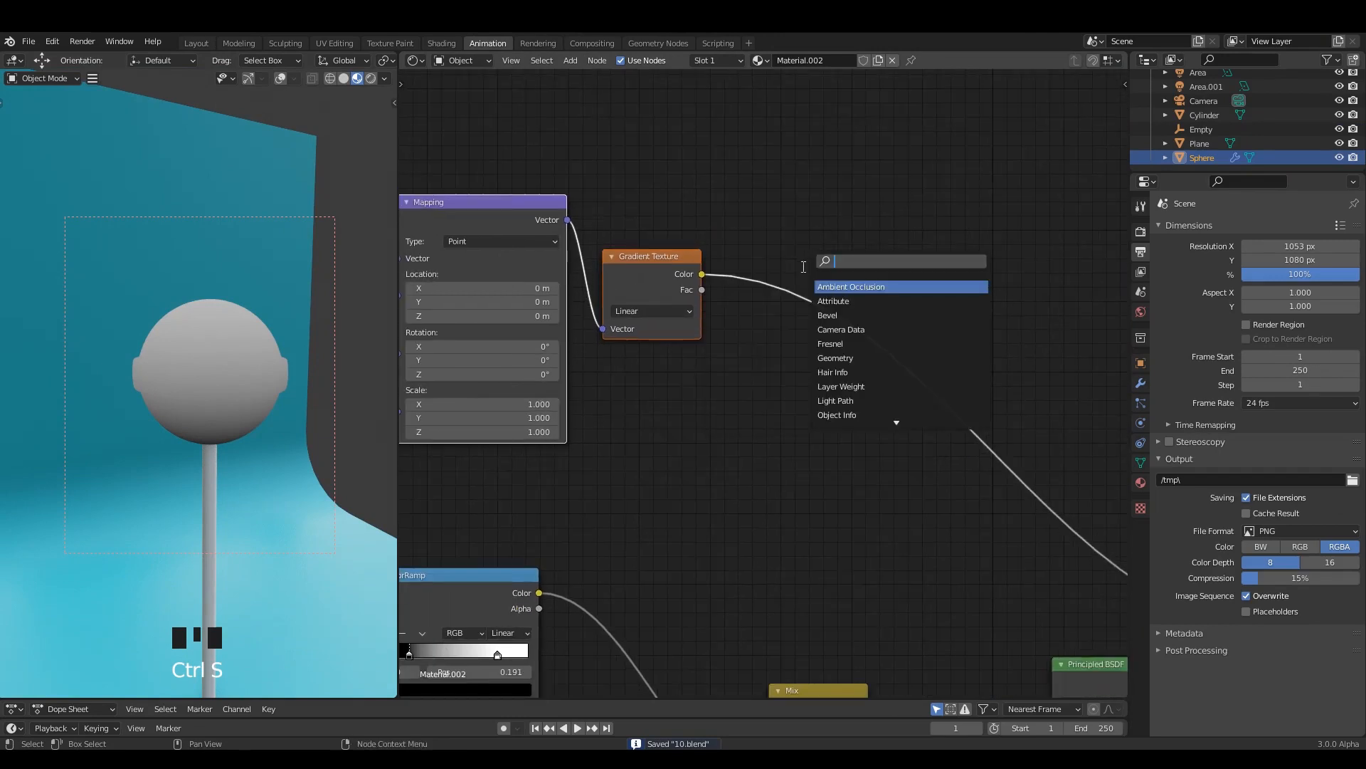
text(in)
key(Return)
click(773, 280)
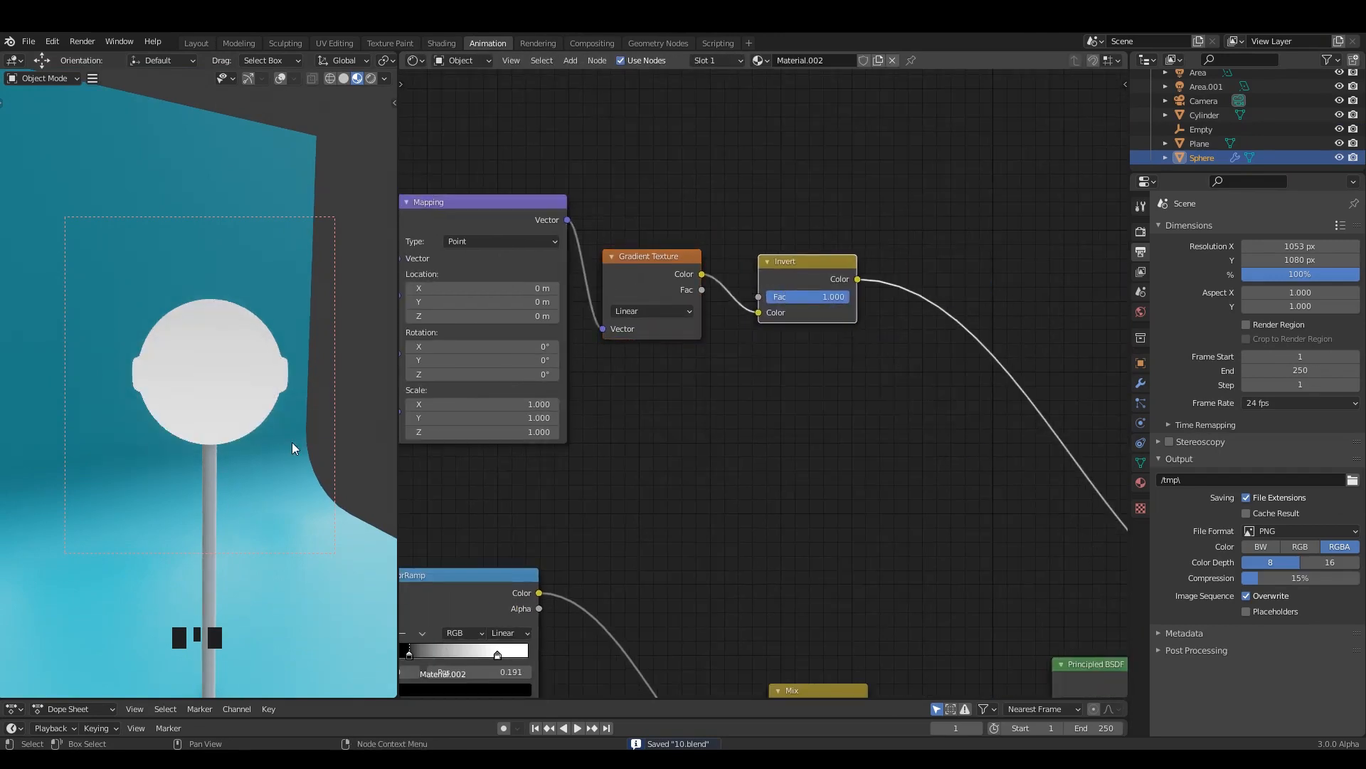
Move the Empty down along the stick, well below the sphere, adjusting its position in the back and left views
mouse_move(291, 442)
middle_down()
mouse_move(272, 437)
mouse_move(276, 379)
middle_up()
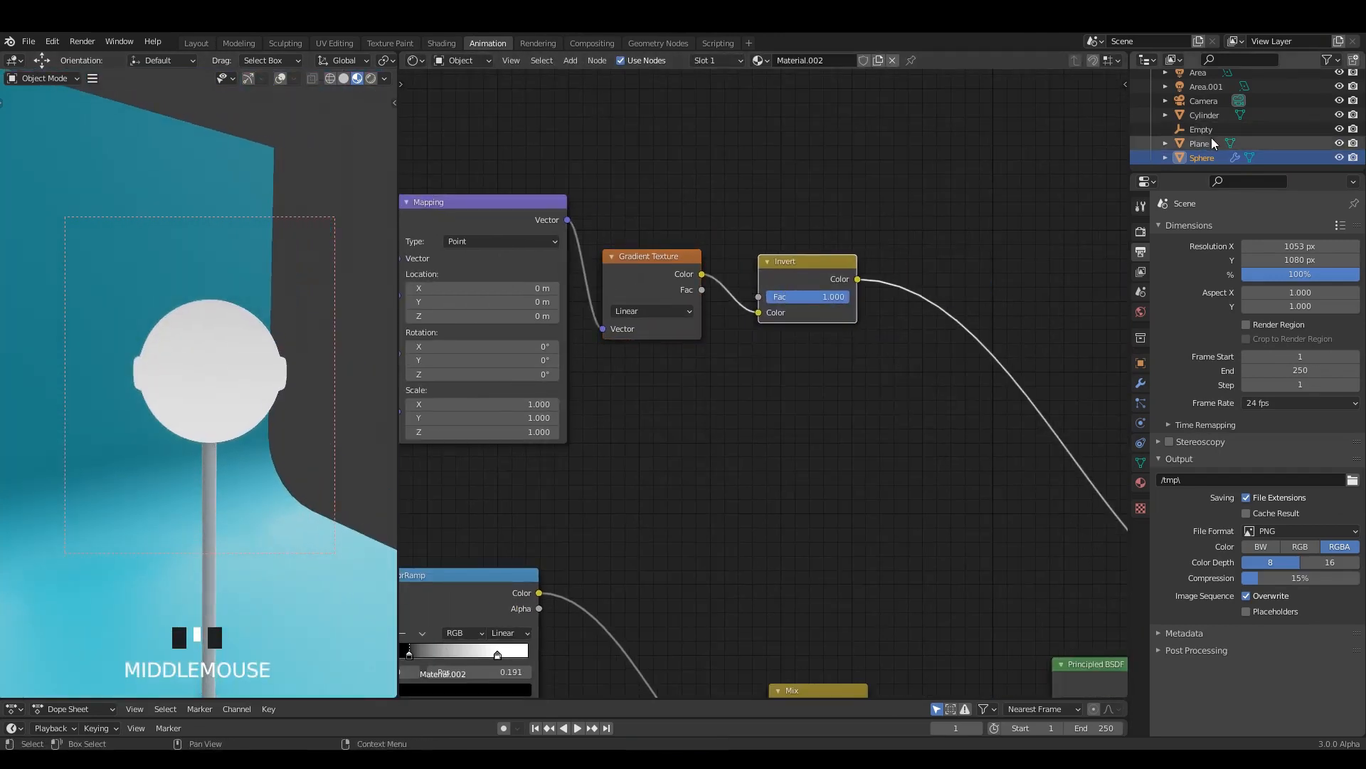
click(1203, 129)
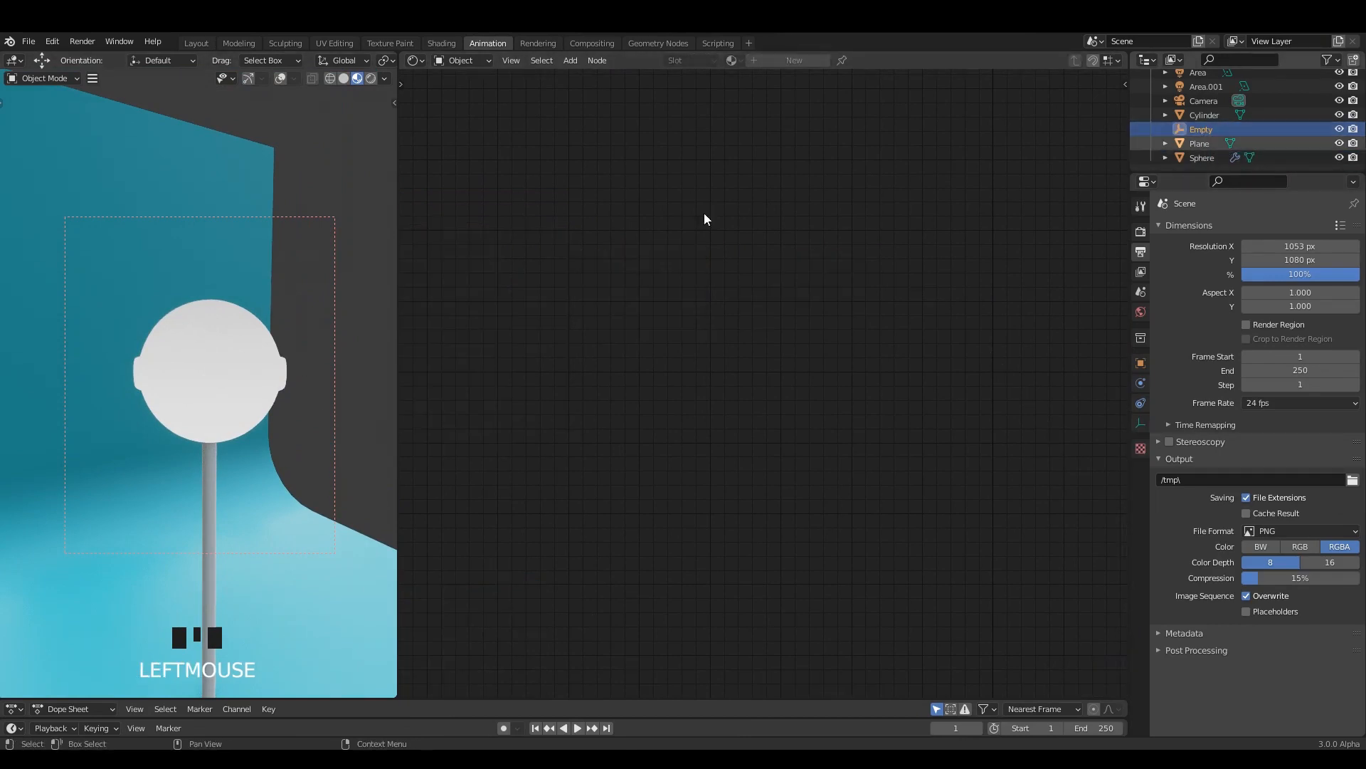
click(433, 46)
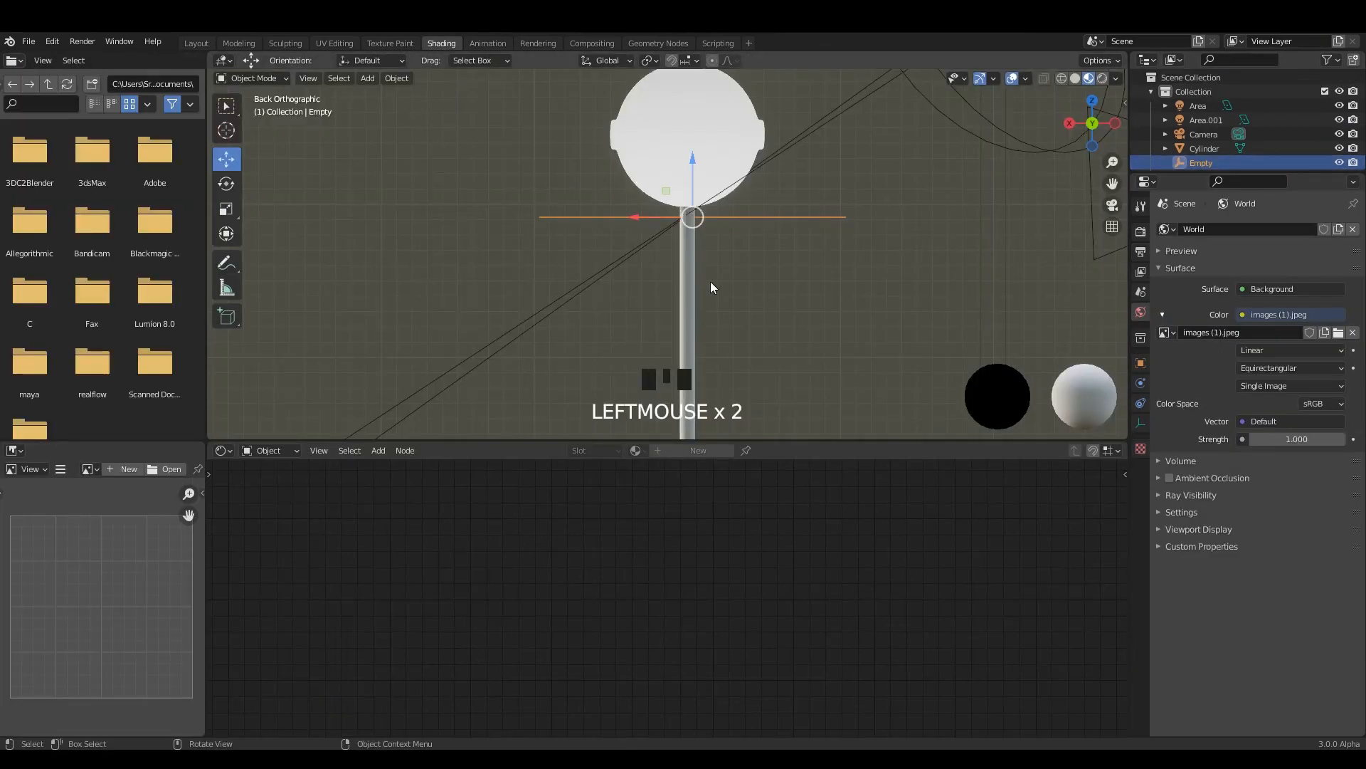
drag(693, 165, 694, 216)
scroll(778, 238, down, 2)
alt+middle_drag(779, 239, 648, 258)
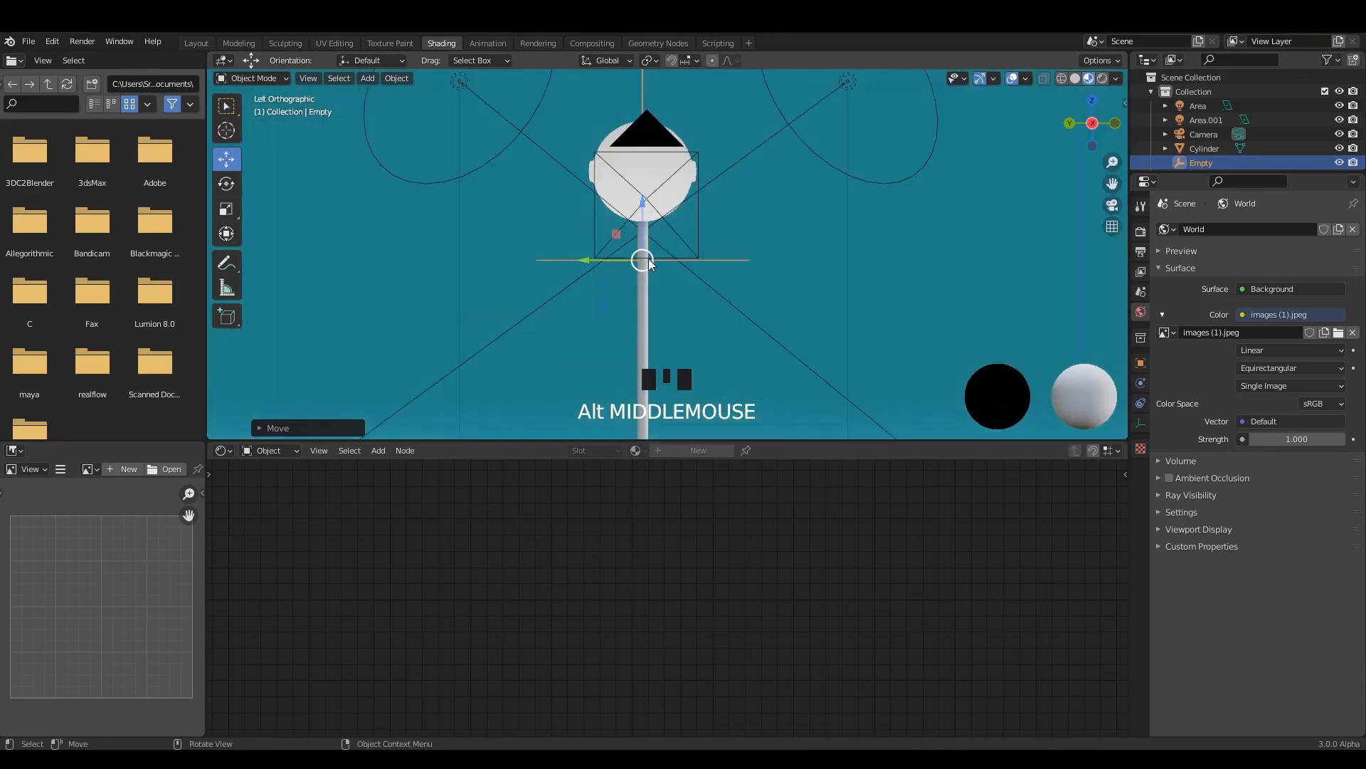
drag(647, 258, 649, 344)
alt+middle_drag(688, 278, 648, 286)
mouse_move(648, 335)
mouse_down()
mouse_move(649, 381)
mouse_move(706, 368)
mouse_move(654, 317)
mouse_up()
Return to the sphere's material nodes in the Animation workspace and connect the Principled BSDF back to the Material Output
click(484, 45)
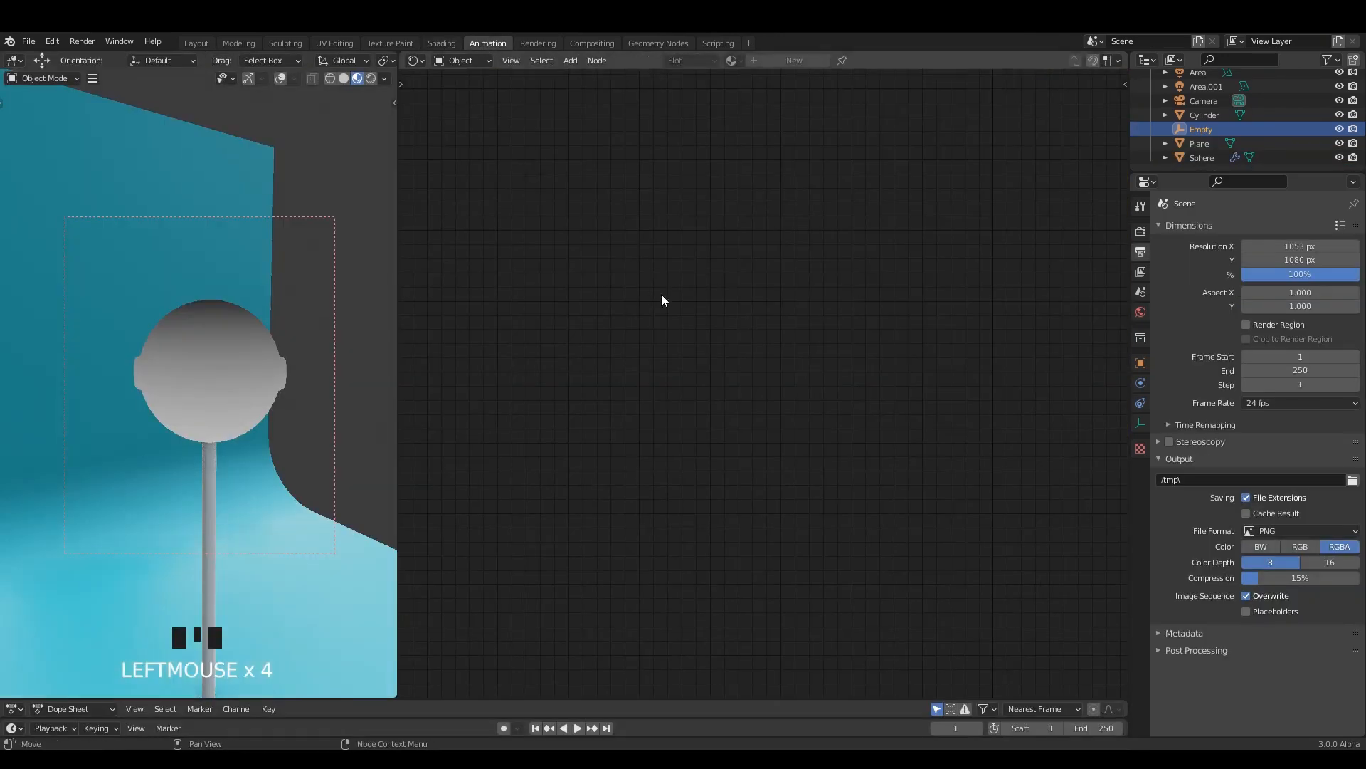
click(283, 375)
scroll(861, 381, down, 3)
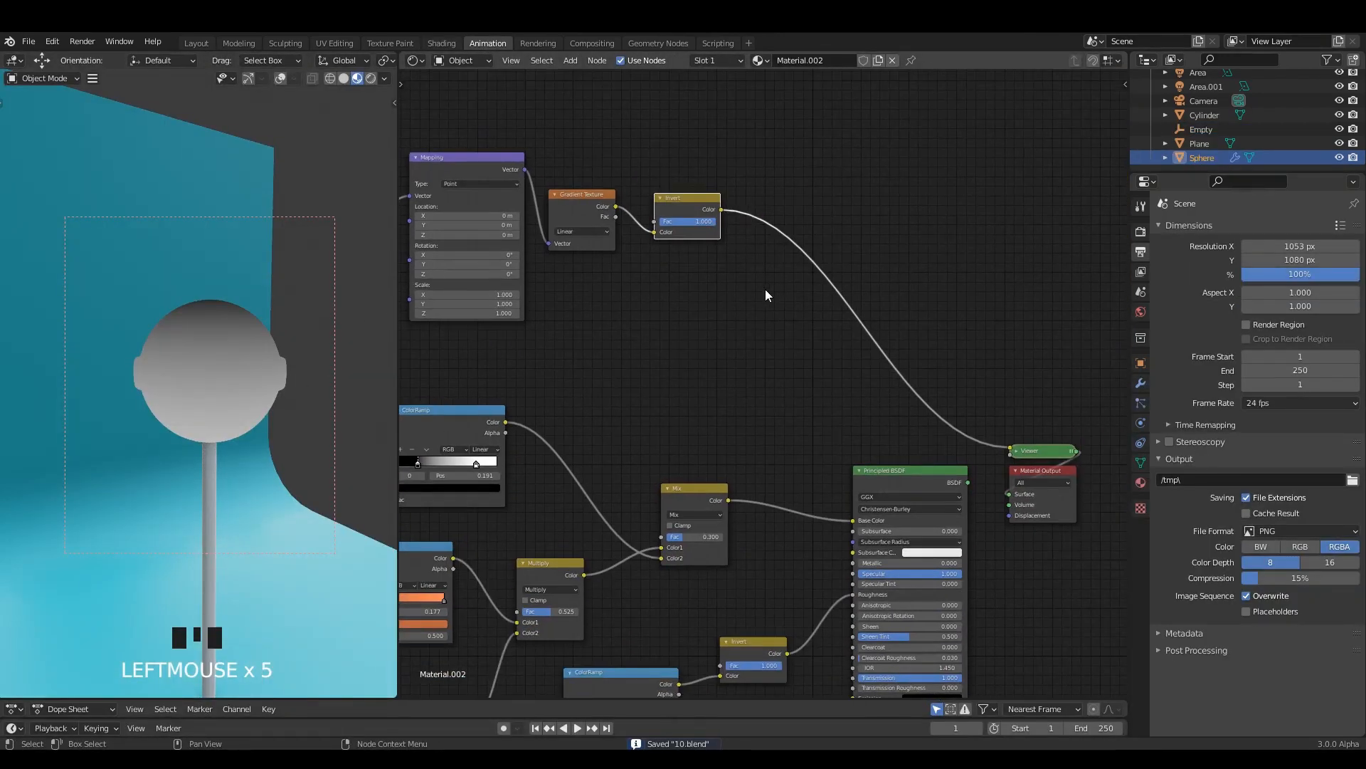
scroll(766, 289, up, 1)
ctrl+shift+click(790, 397)
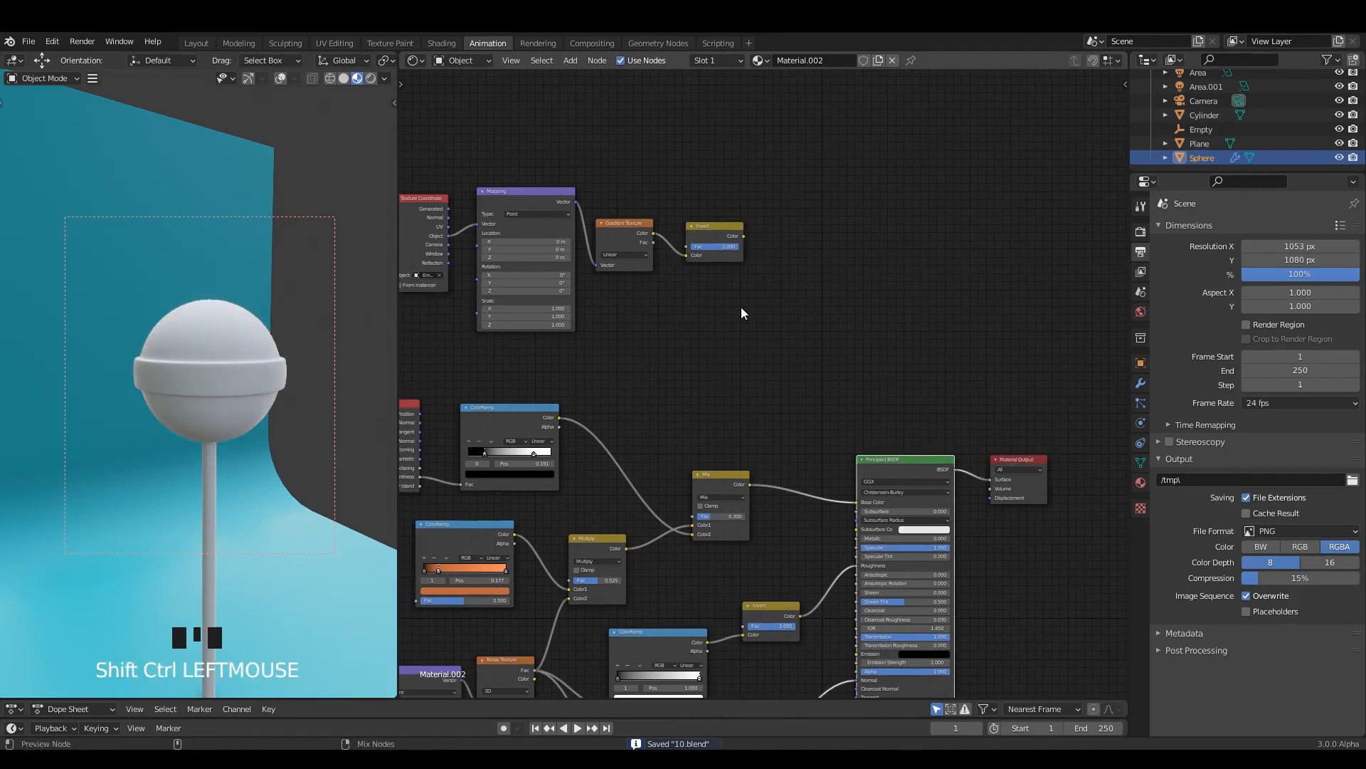
scroll(684, 320, up, 5)
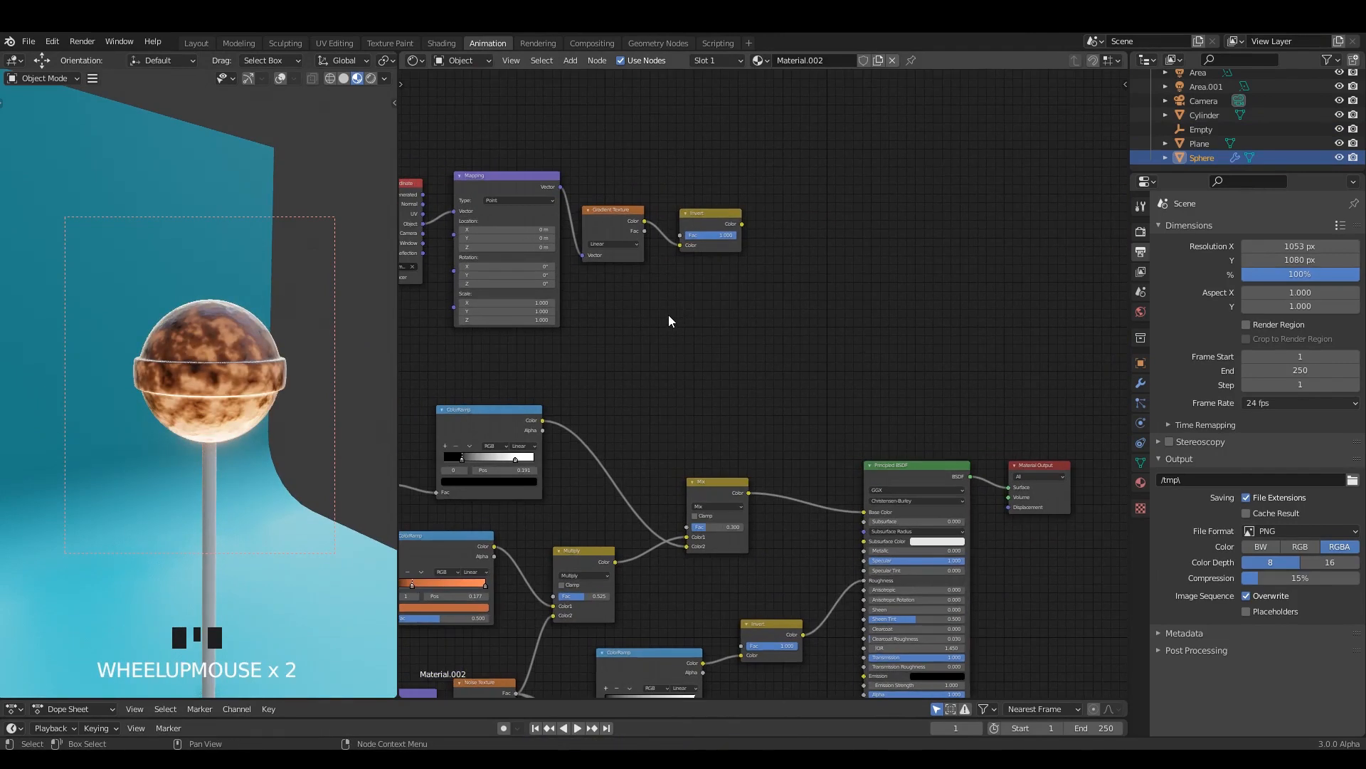
Combine the inverted gradient with the existing Mix color in a new Mix node feeding Base Color, and rearrange the surrounding nodes
drag(432, 127, 874, 292)
mouse_move(865, 244)
mouse_down()
mouse_move(906, 330)
mouse_move(880, 263)
mouse_up()
middle_drag(895, 342, 809, 309)
scroll(808, 309, up, 1)
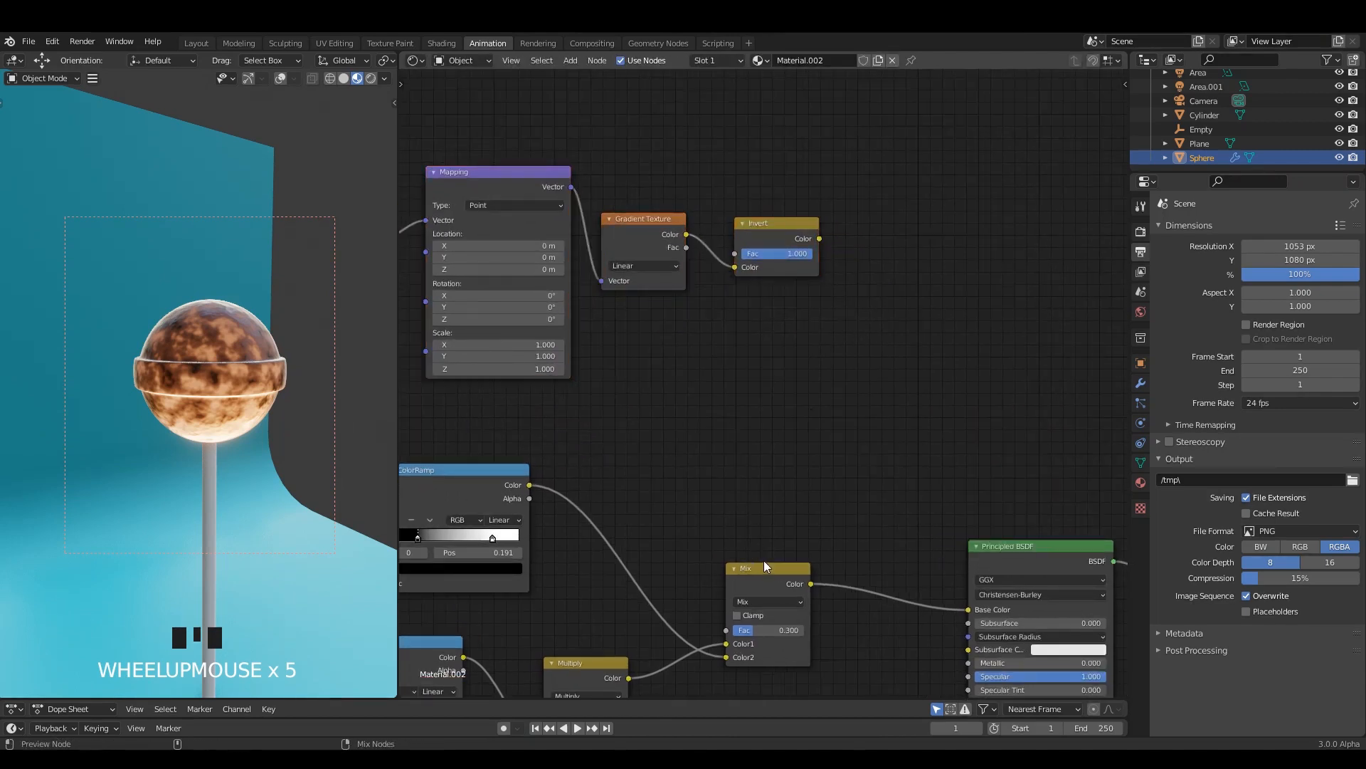
ctrl+shift+right_drag(772, 275, 771, 277)
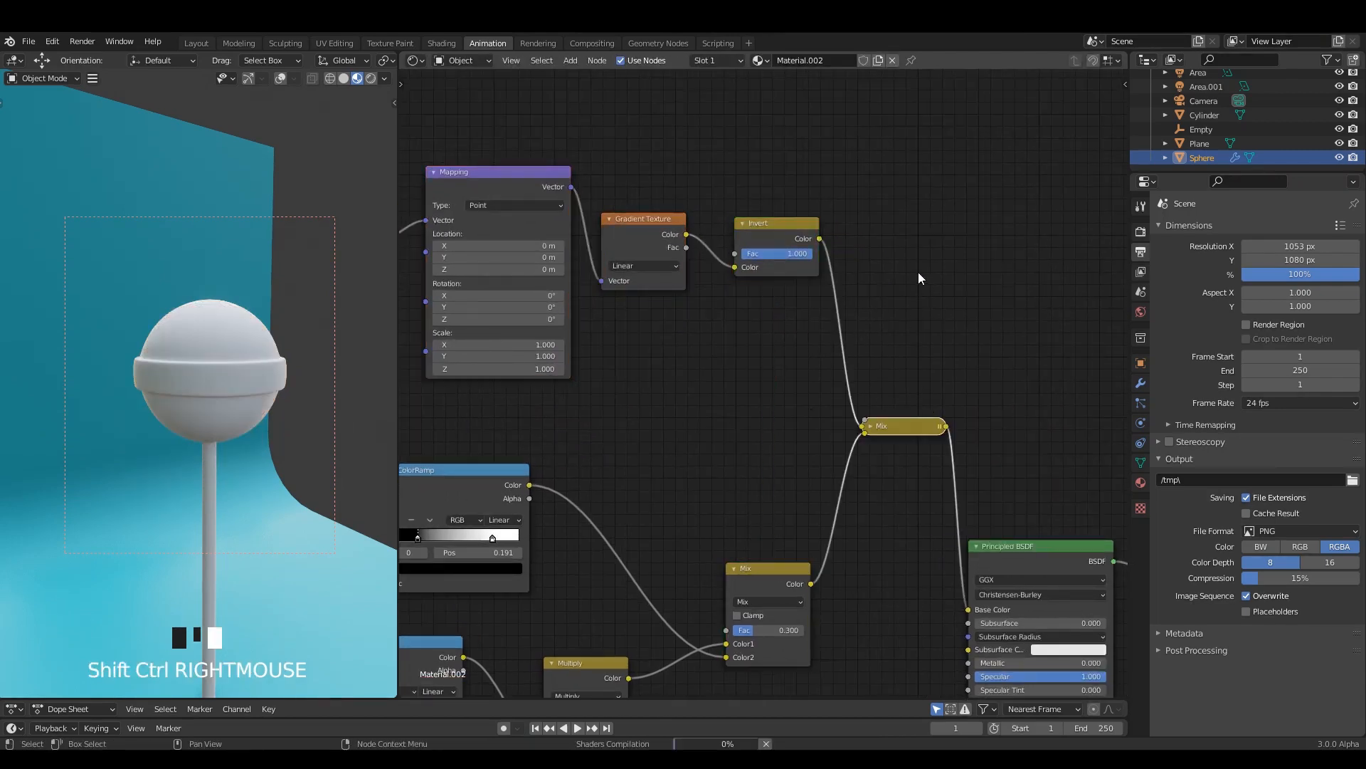
scroll(971, 344, down, 3)
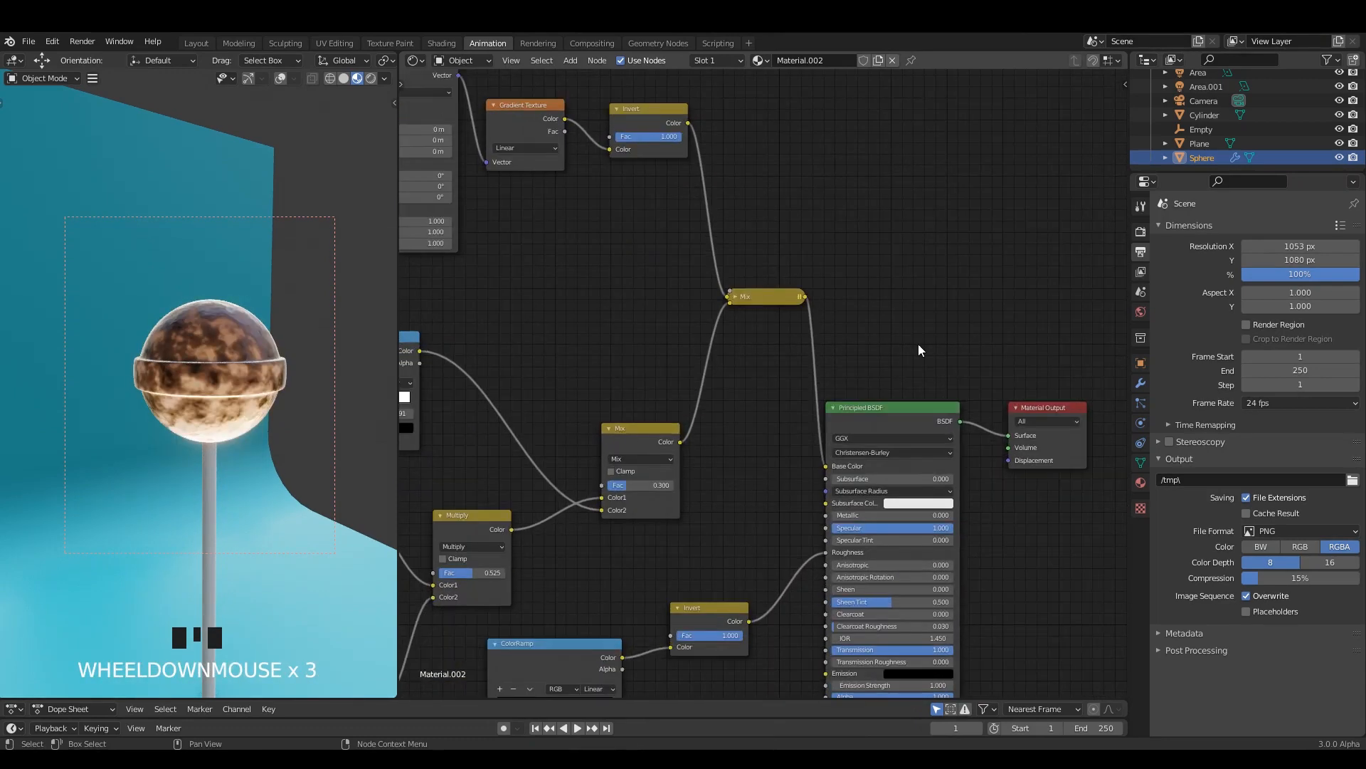
drag(905, 340, 1054, 488)
drag(905, 420, 974, 287)
Set the new Mix node's blend mode to Multiply
scroll(783, 356, up, 3)
middle_drag(787, 338, 786, 394)
scroll(786, 395, up, 1)
click(729, 328)
click(748, 365)
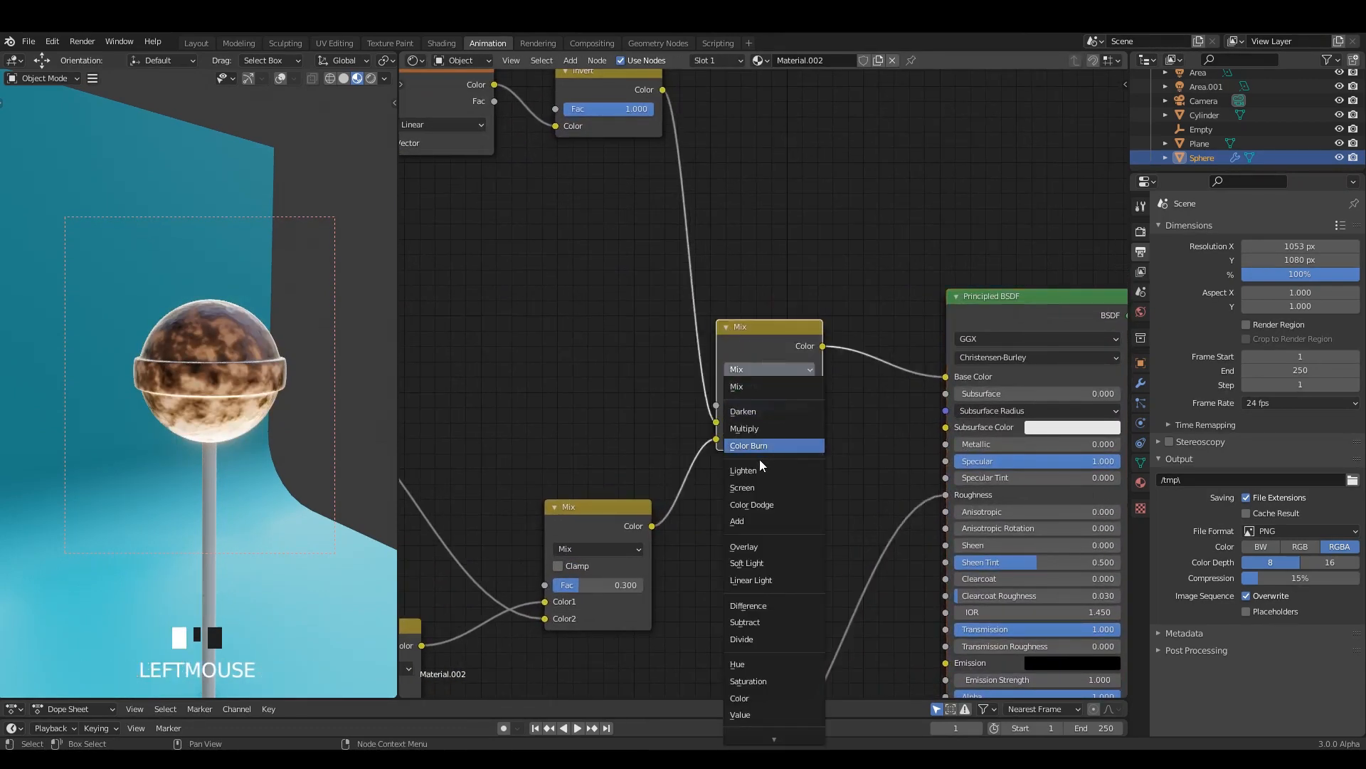
click(761, 424)
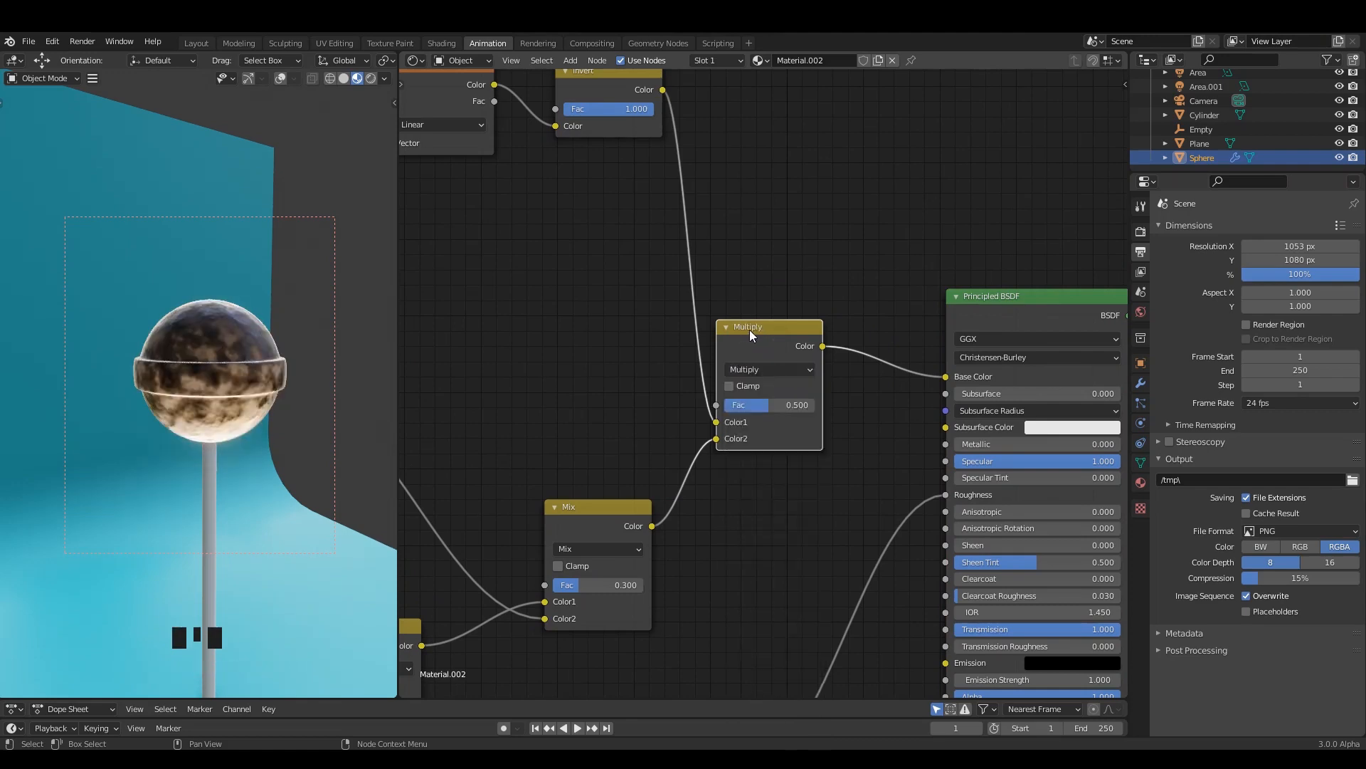
Swap the new Multiply node's inputs so the existing Mix color feeds Color1 and the inverted gradient feeds Color2
drag(750, 330, 781, 255)
scroll(278, 416, up, 1)
middle_drag(292, 360, 232, 353)
shift+middle_drag(232, 353, 239, 393)
scroll(773, 382, up, 3)
middle_drag(756, 373, 758, 377)
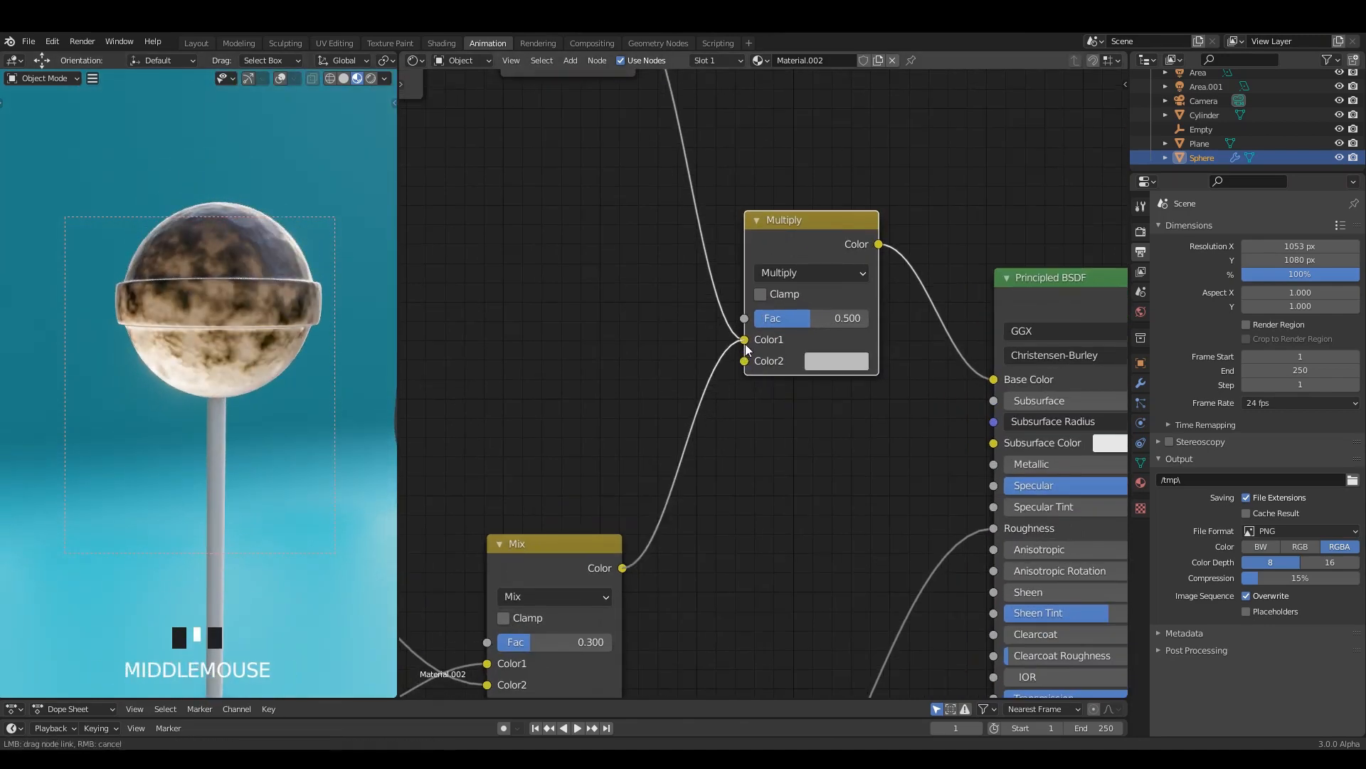
drag(747, 349, 745, 360)
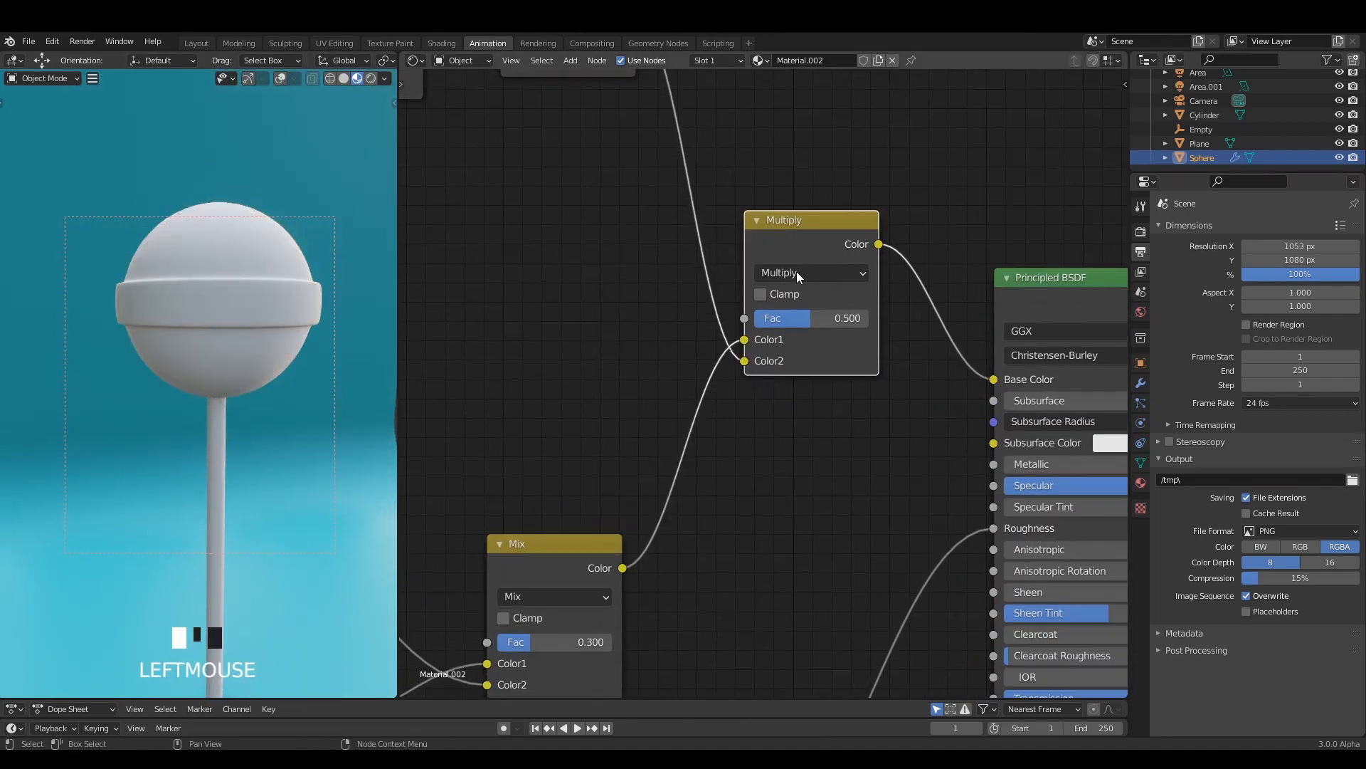
Switch the viewport to Rendered shading and set the gradient Multiply node's factor to 0.250
click(371, 78)
click(814, 277)
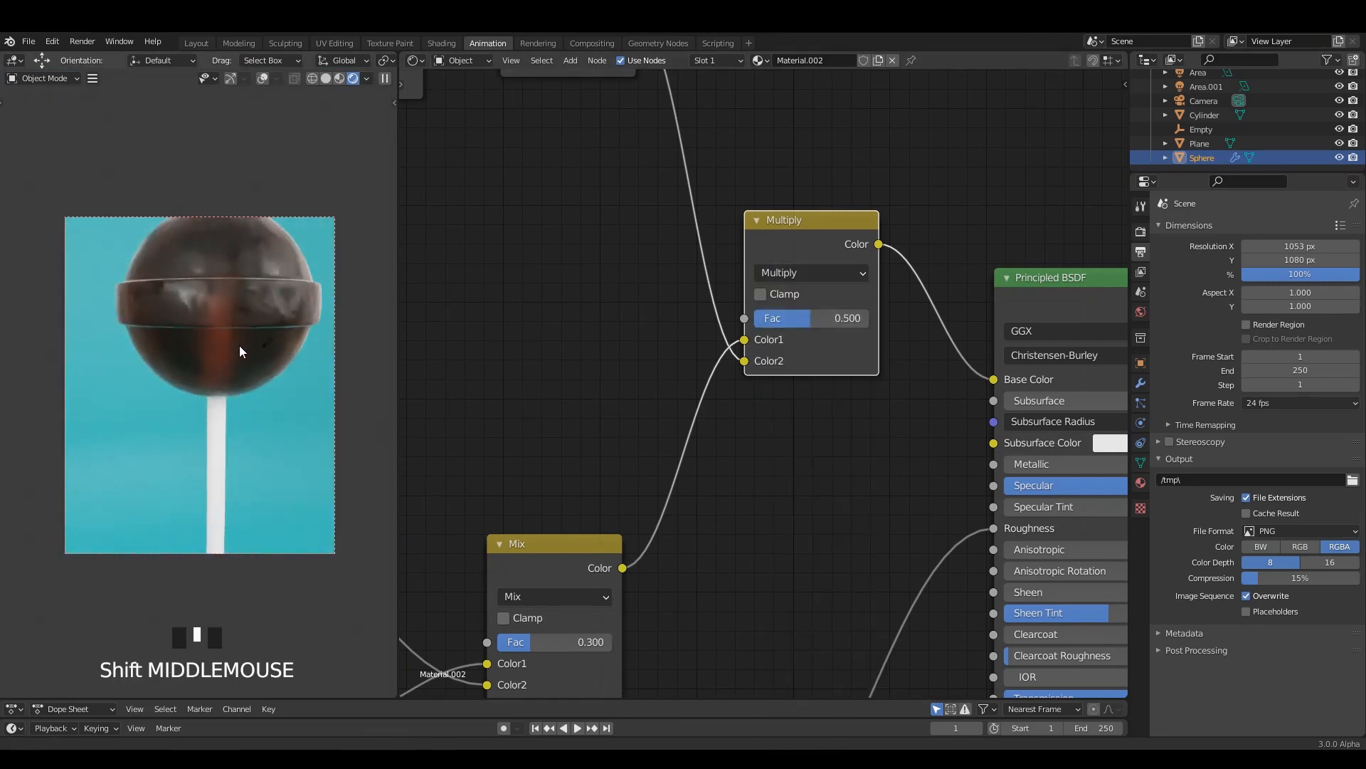
mouse_move(801, 318)
mouse_down()
mouse_move(771, 318)
mouse_move(783, 318)
mouse_up()
Try a lower factor on the Invert node that feeds the Roughness input
scroll(823, 477, down, 2)
middle_drag(858, 605, 784, 357)
scroll(801, 410, up, 2)
drag(801, 407, 744, 407)
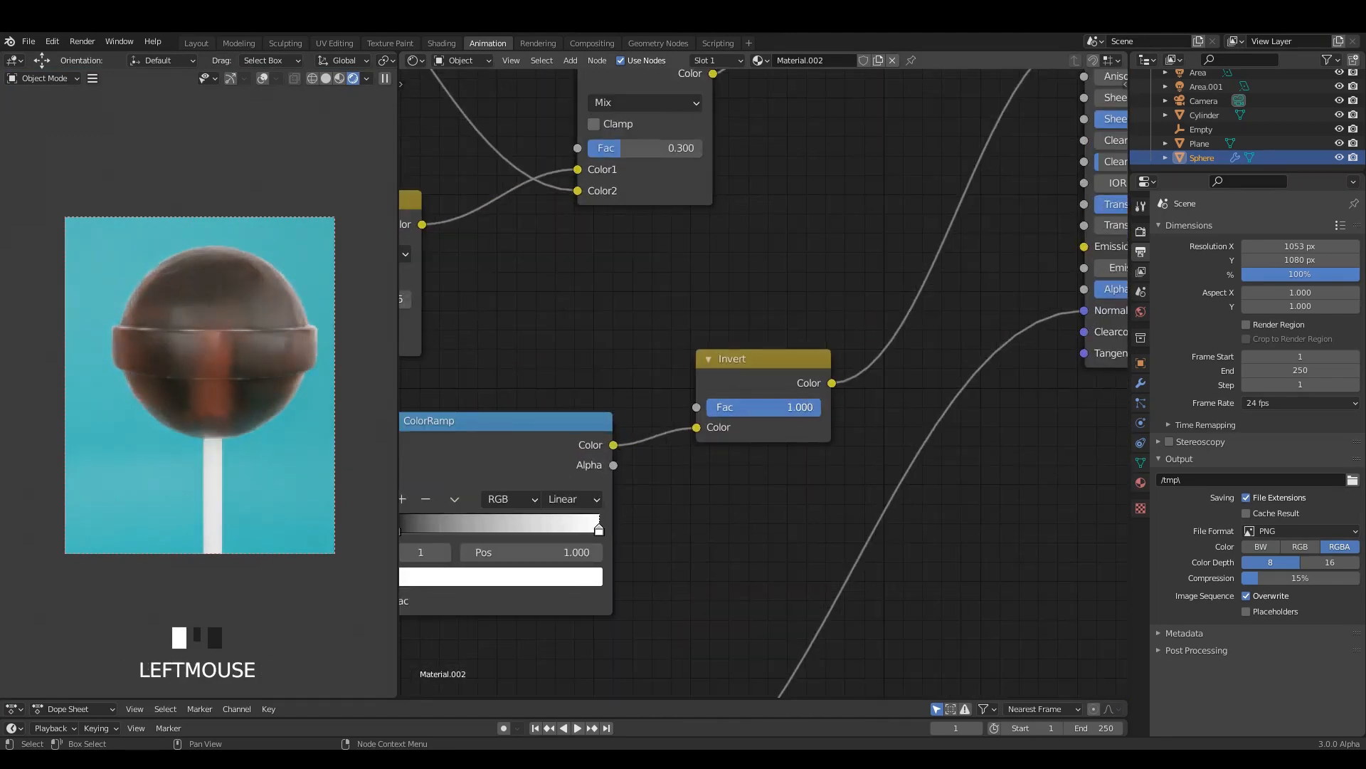
click(999, 532)
Try a Metallic value of 1 on the Principled BSDF
scroll(1025, 484, down, 4)
middle_drag(1050, 427, 792, 524)
scroll(784, 367, up, 3)
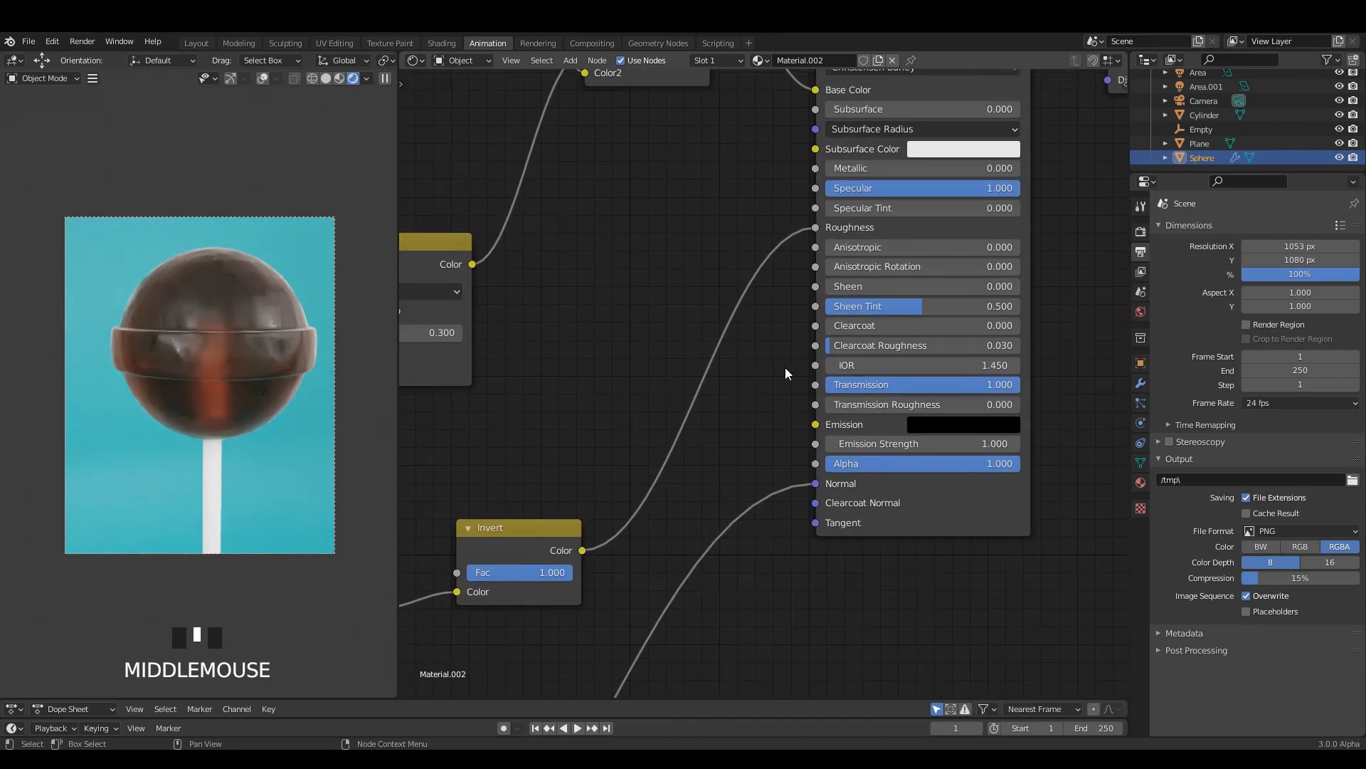
middle_drag(785, 368, 780, 373)
click(856, 176)
text(1)
key(Return)
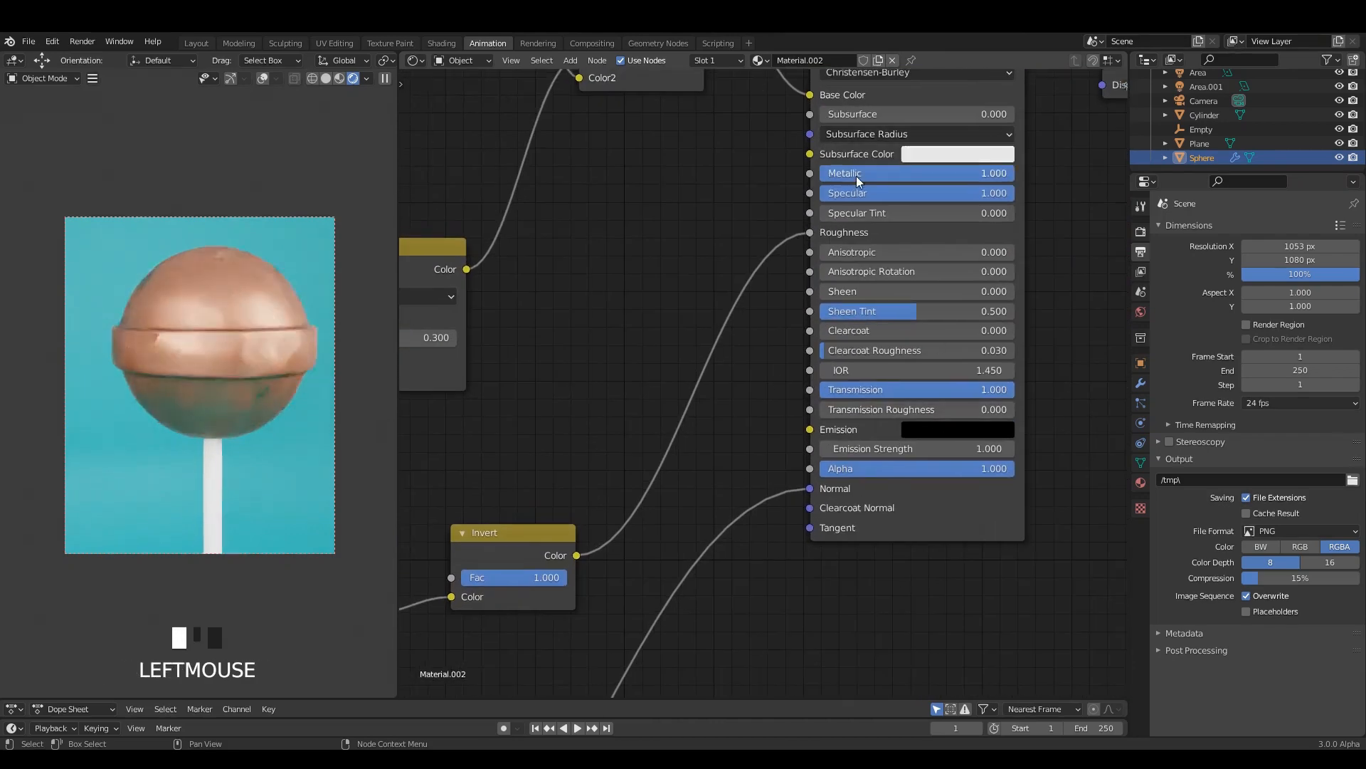
Set the Principled BSDF's Metallic to 0.1
click(856, 176)
text(0.1)
key(Return)
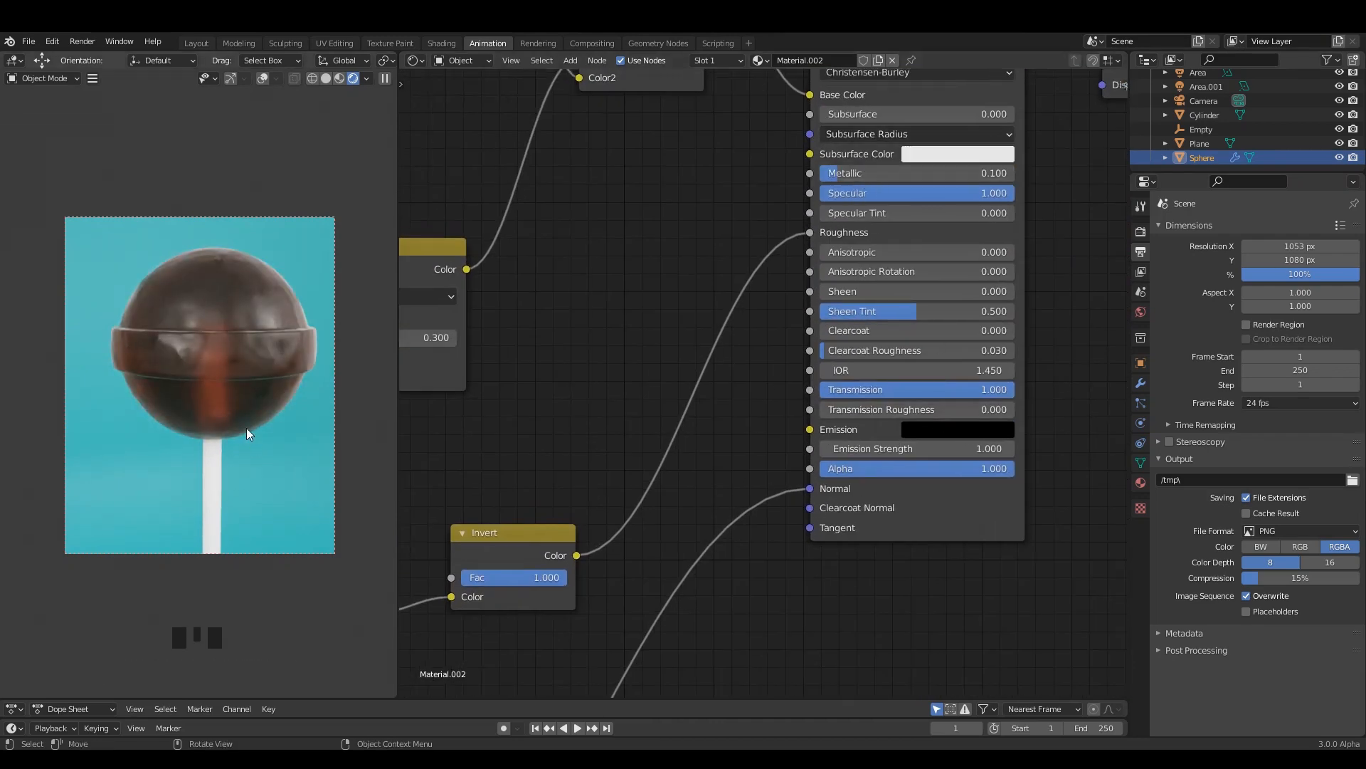
Lower the factor of the Mix node that blends in the pointiness ColorRamp to 0.192
scroll(246, 428, down, 2)
shift+middle_drag(233, 416, 232, 339)
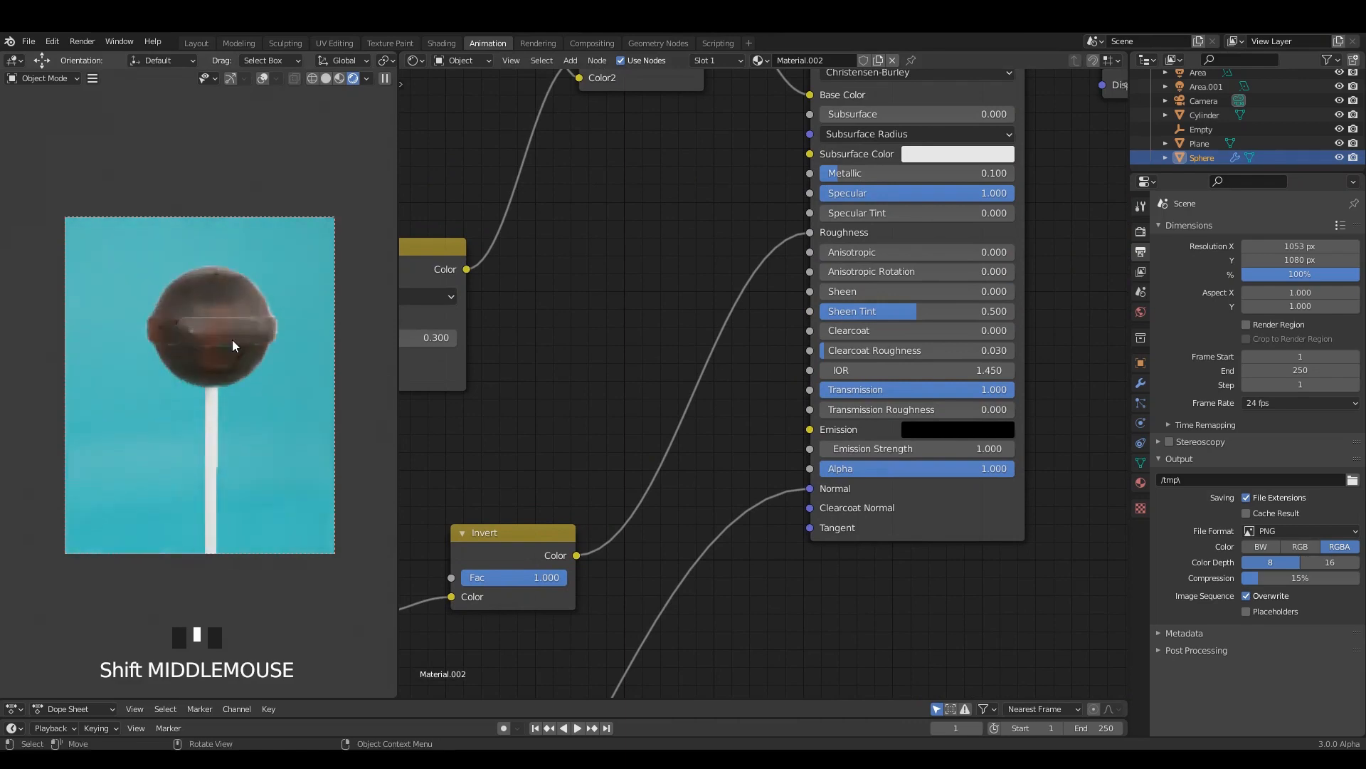
scroll(544, 342, down, 2)
middle_drag(544, 342, 727, 397)
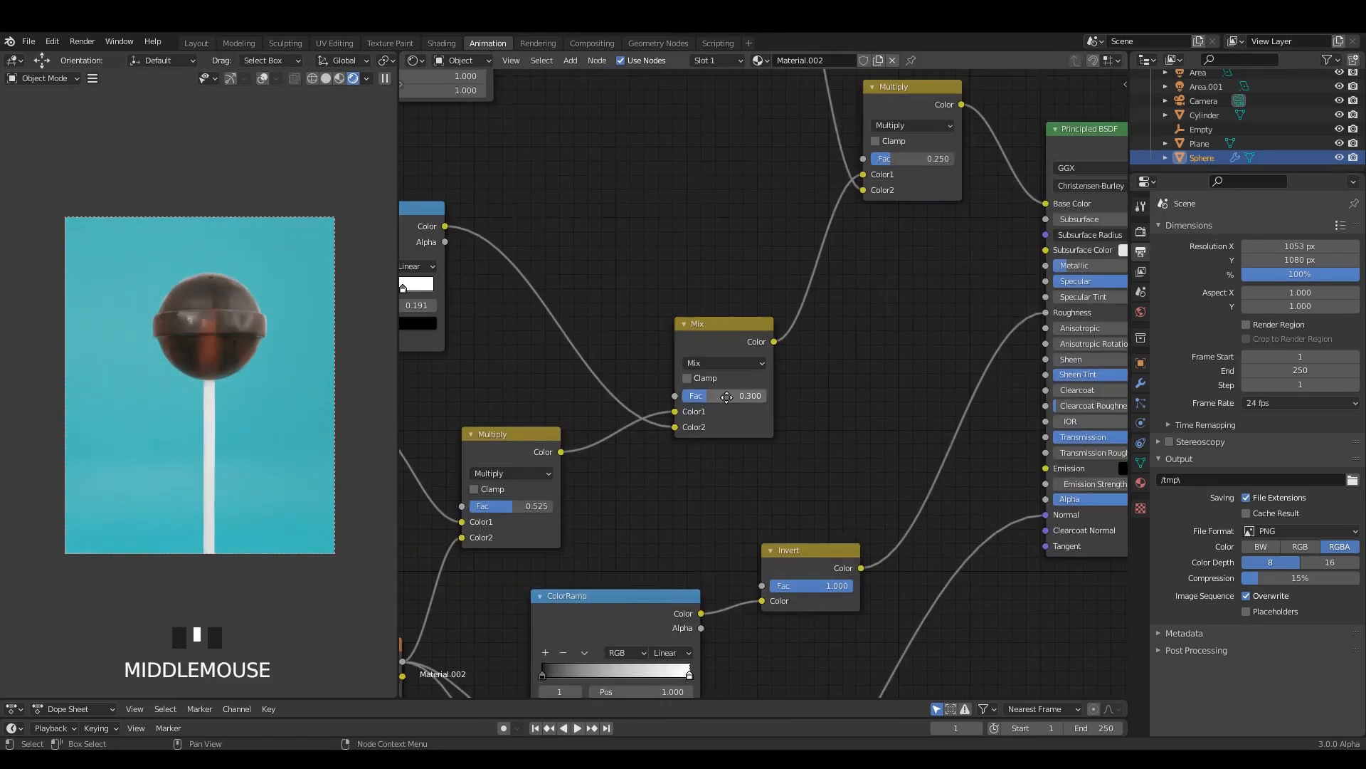
scroll(727, 396, up, 3)
mouse_move(780, 376)
mouse_down()
mouse_move(798, 376)
mouse_move(765, 376)
mouse_up()
Set the factor of the Multiply node combining the orange ColorRamp and Noise Texture to 0.367
scroll(765, 375, down, 1)
middle_drag(534, 299, 702, 271)
middle_drag(859, 487, 913, 369)
scroll(659, 418, up, 2)
middle_drag(655, 455, 751, 363)
scroll(770, 342, up, 1)
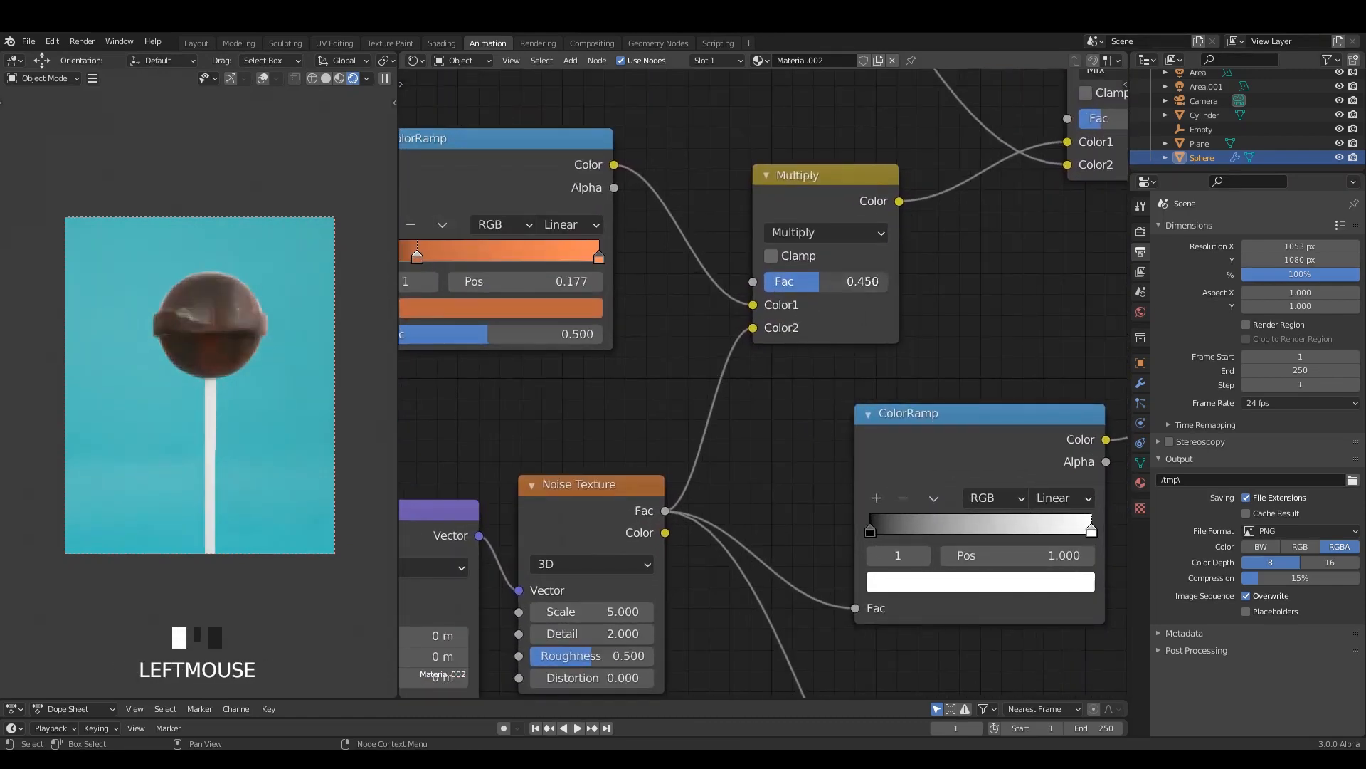
drag(812, 281, 846, 281)
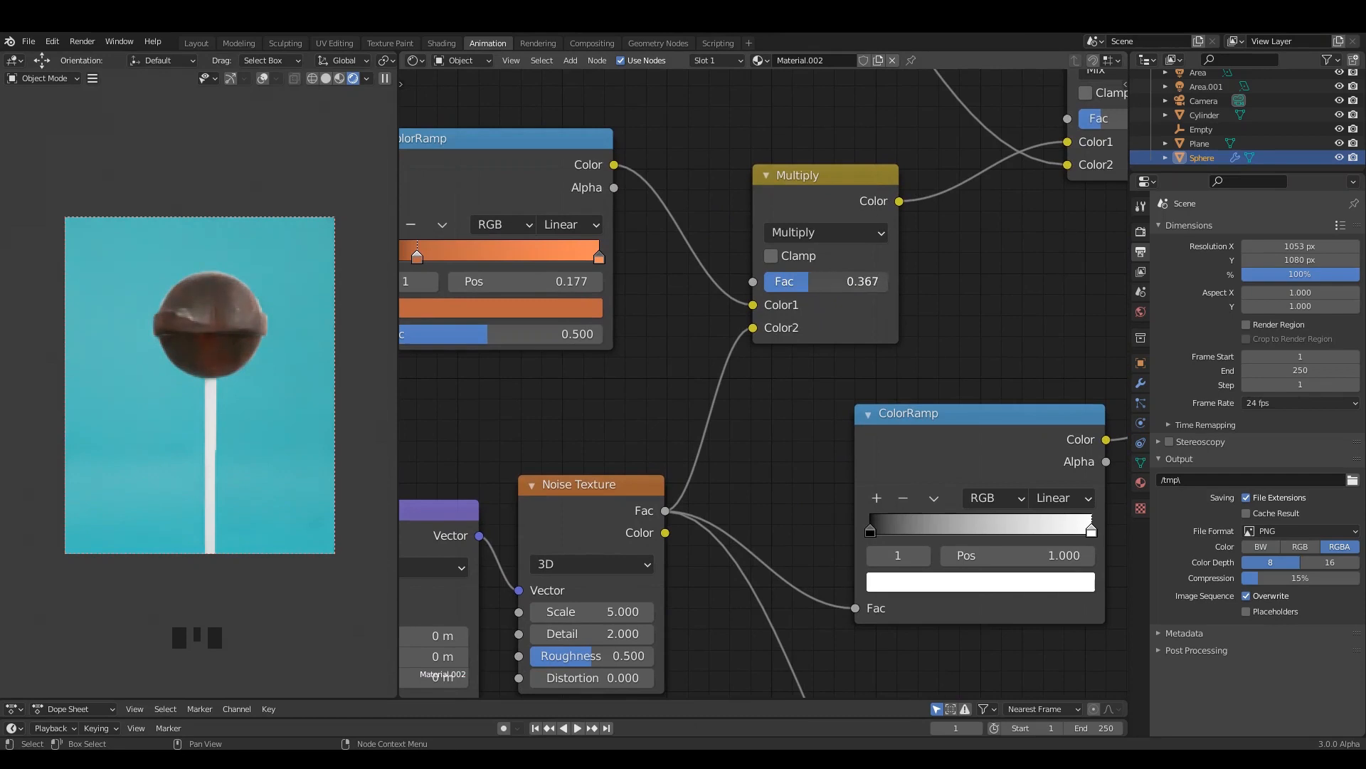
Move the Noise Texture, Mapping and Texture Coordinate nodes up closer to the orange ColorRamp
middle_drag(604, 403, 702, 351)
drag(651, 451, 646, 446)
scroll(427, 380, down, 1)
middle_drag(427, 380, 539, 384)
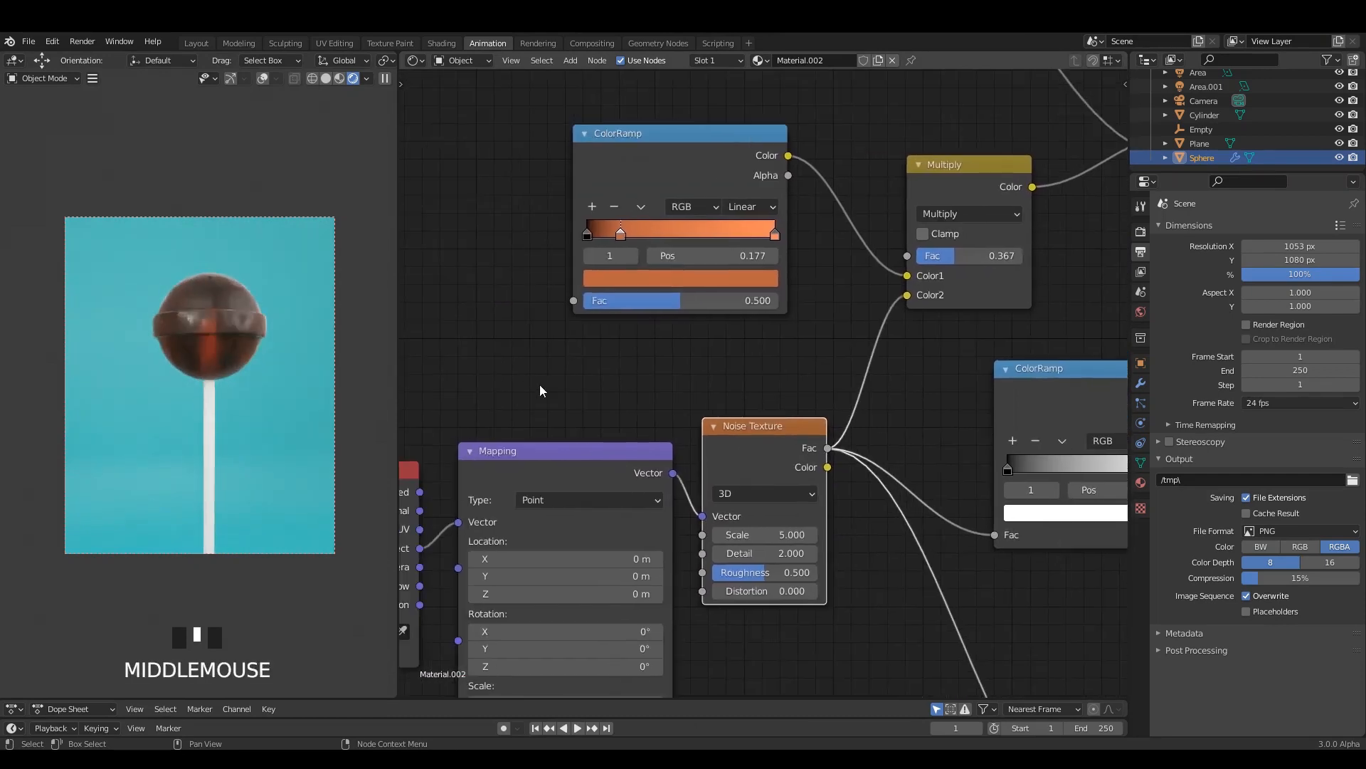
drag(534, 378, 726, 517)
scroll(663, 476, down, 3)
drag(436, 378, 762, 491)
drag(777, 453, 757, 441)
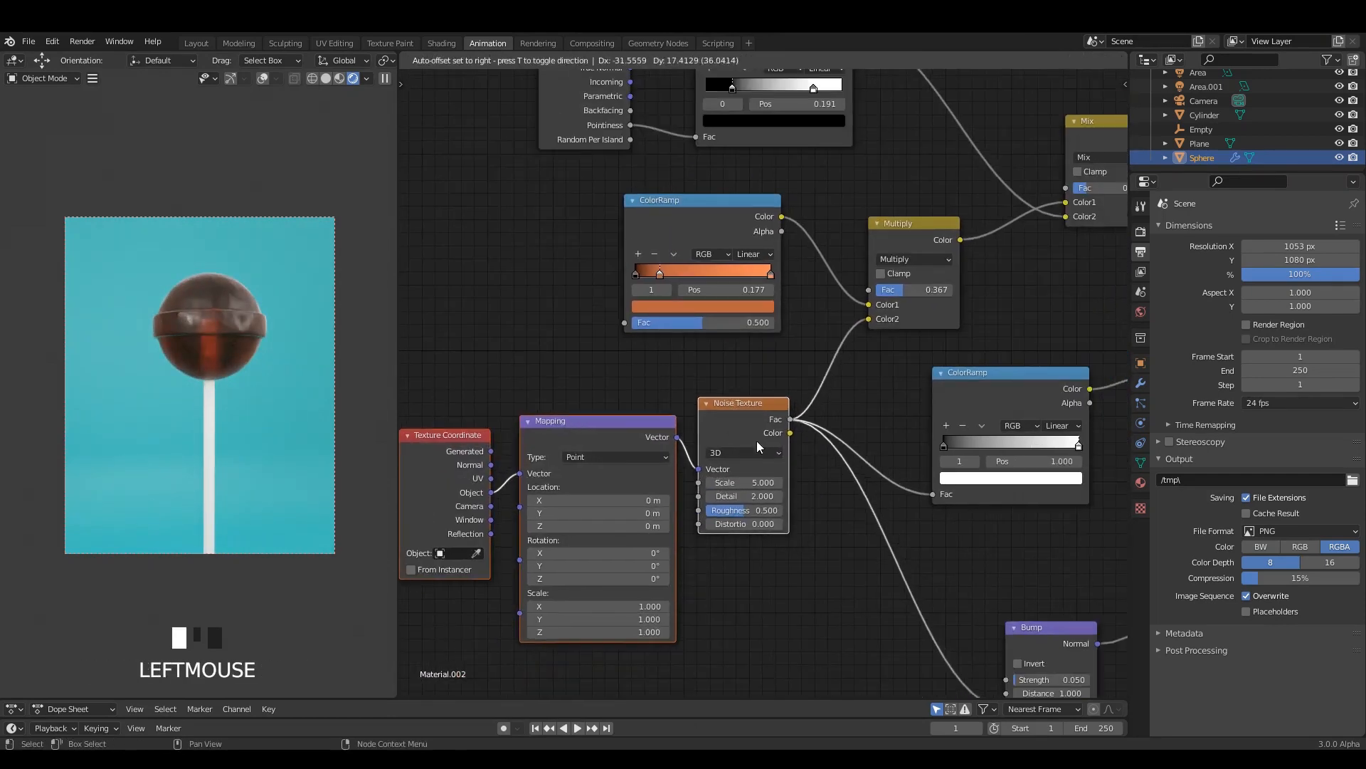
Shift the white stop of the ColorRamp driving the roughness to position 0.991
scroll(862, 437, down, 5)
middle_drag(902, 381, 740, 438)
scroll(741, 439, up, 2)
middle_drag(835, 439, 673, 432)
scroll(674, 433, up, 4)
middle_drag(609, 502, 779, 394)
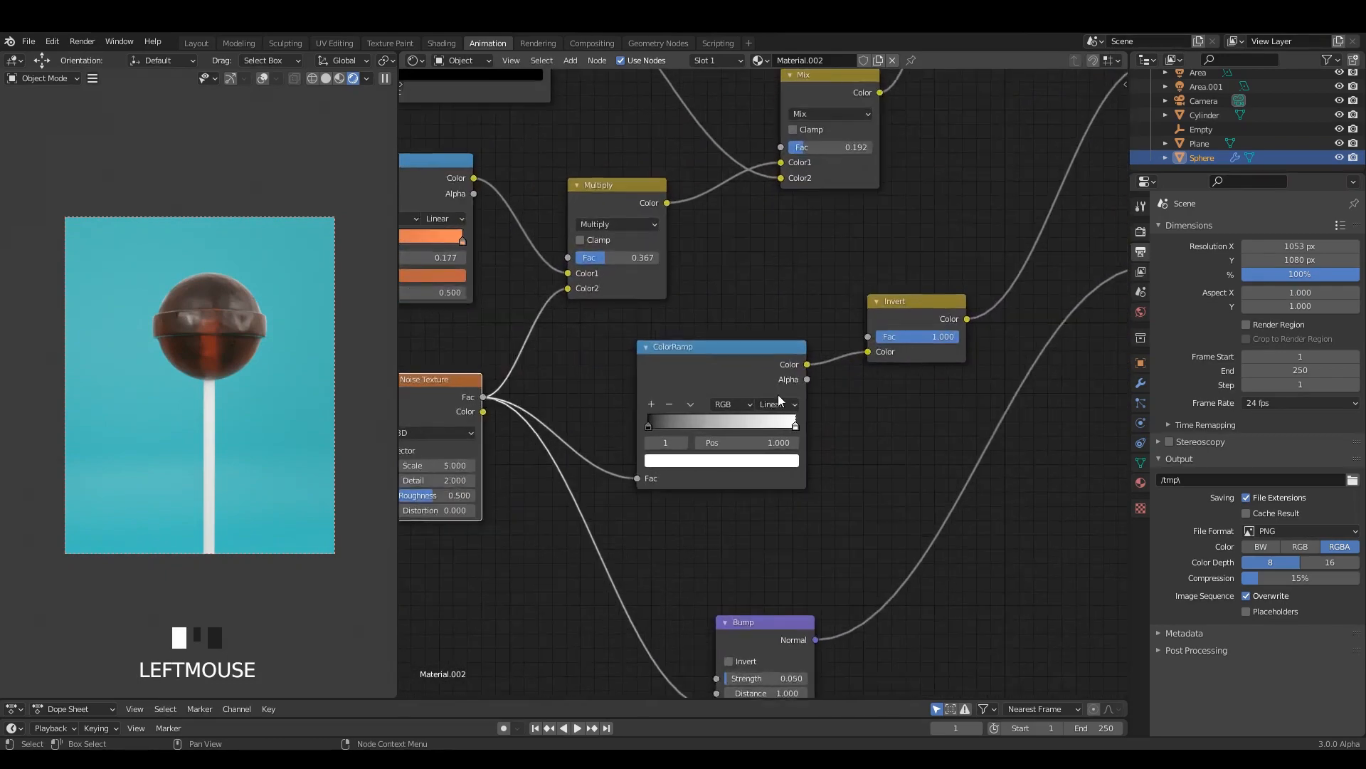
scroll(779, 400, up, 1)
mouse_move(797, 430)
mouse_down()
mouse_move(775, 429)
mouse_move(803, 441)
mouse_up()
Set the World background image's strength to 2, check the rendered lollipop, and save the file
scroll(881, 444, down, 6)
middle_drag(1007, 252, 670, 454)
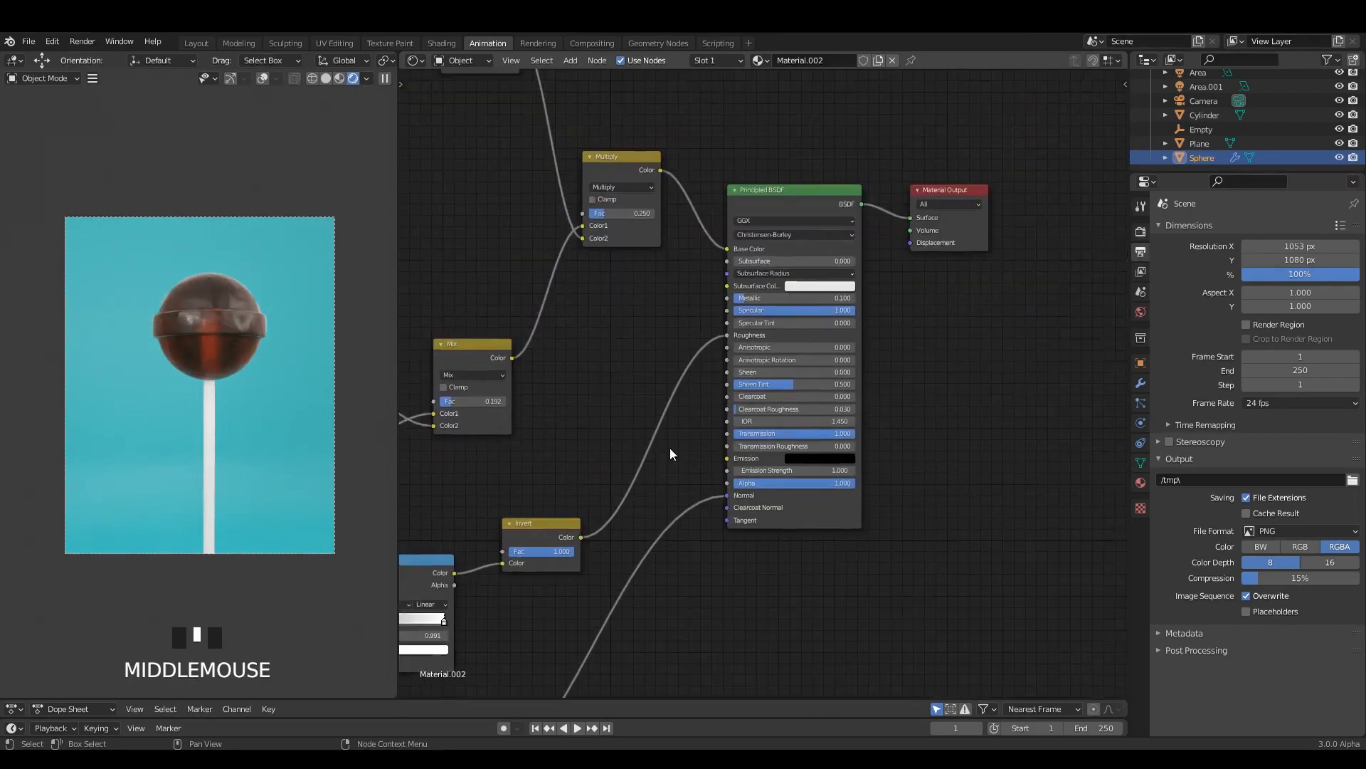
scroll(741, 413, up, 3)
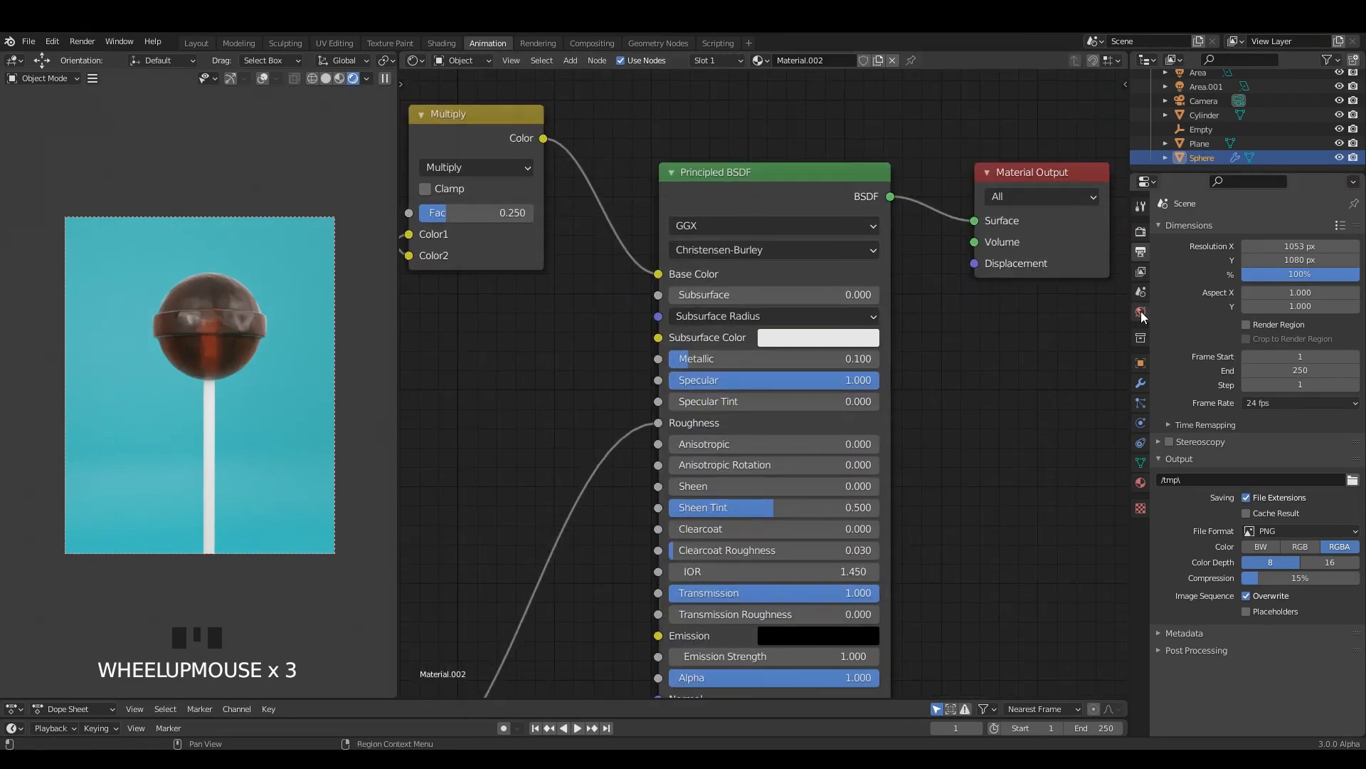
click(1141, 314)
mouse_move(1298, 439)
mouse_down()
mouse_move(1312, 438)
mouse_move(1301, 438)
mouse_up()
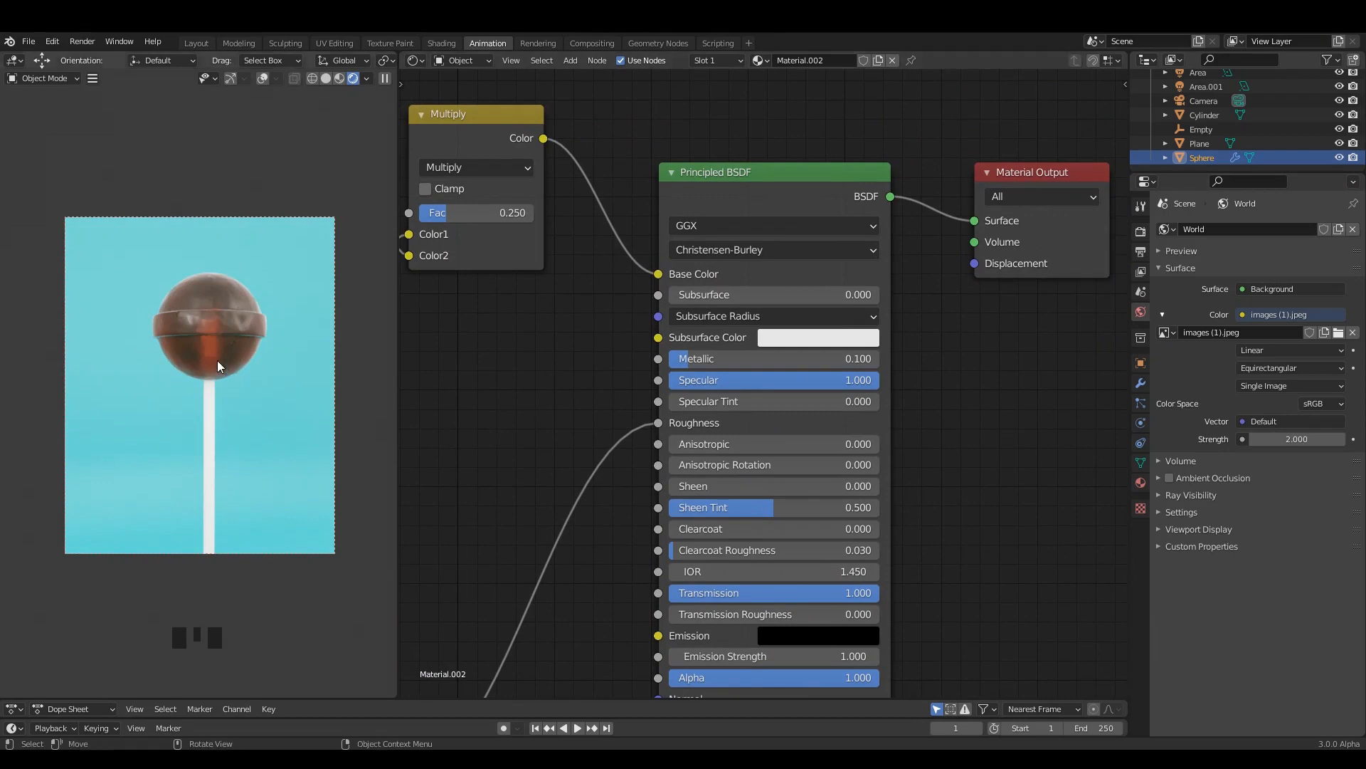
scroll(213, 342, up, 3)
scroll(241, 299, down, 2)
shift+middle_drag(241, 299, 238, 353)
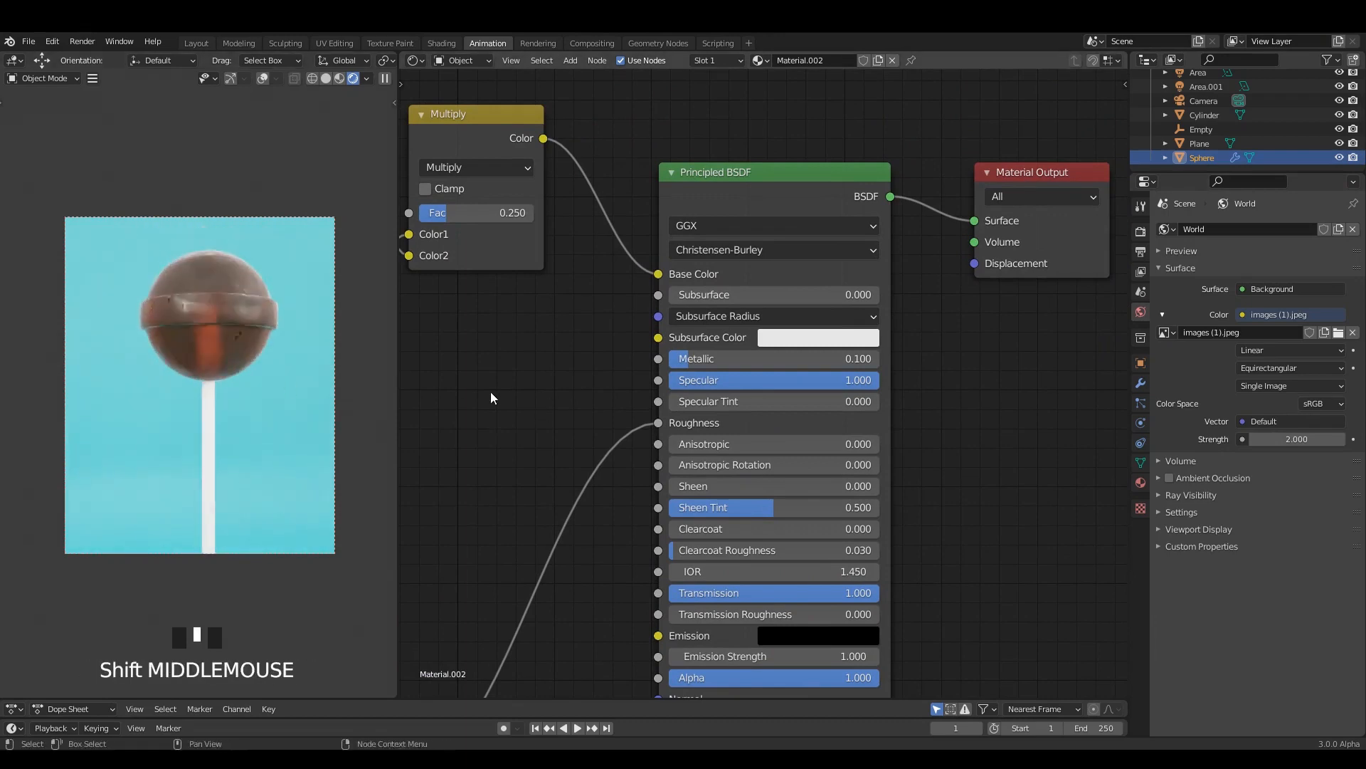
scroll(527, 366, down, 3)
middle_drag(521, 366, 708, 351)
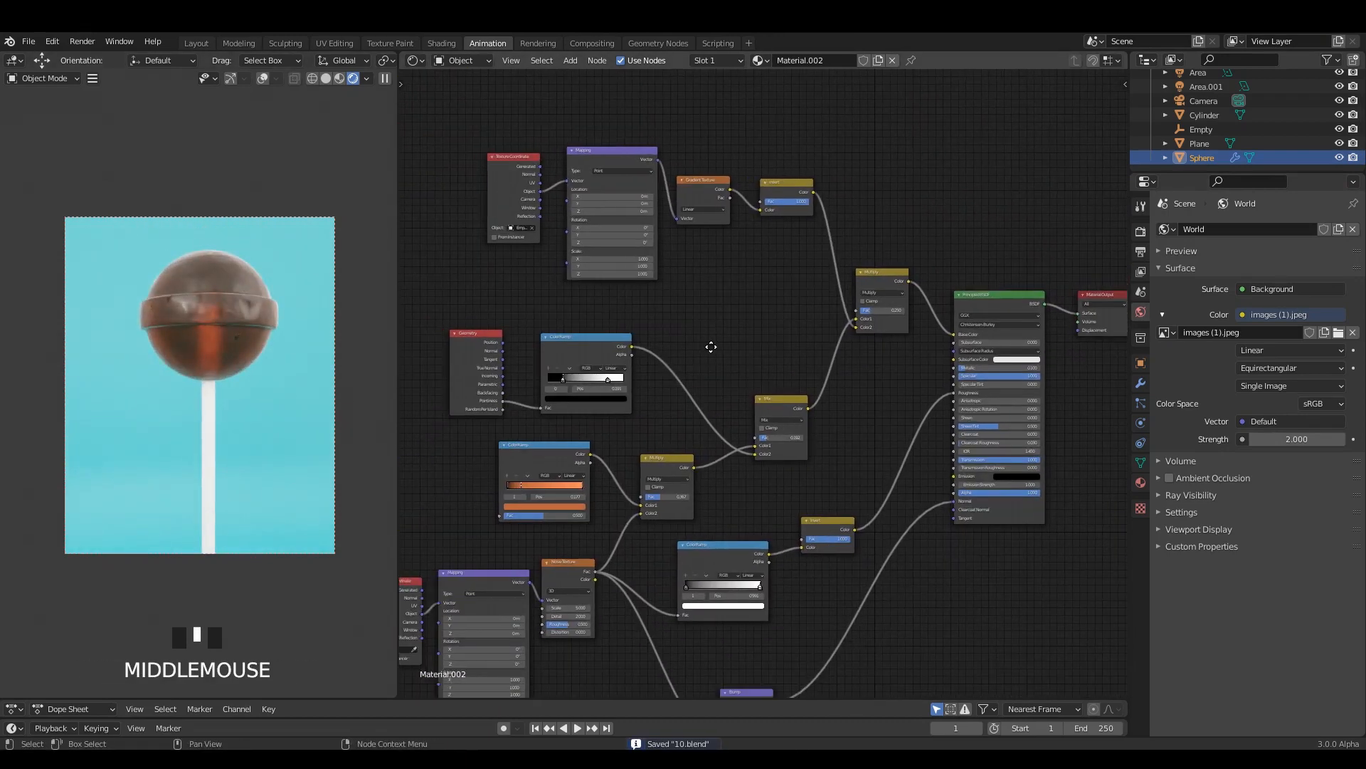
Select the Geometry node, its black-and-white ColorRamp and the orange ColorRamp in the sphere's material, and copy them
middle_drag(597, 345, 681, 371)
scroll(686, 371, up, 1)
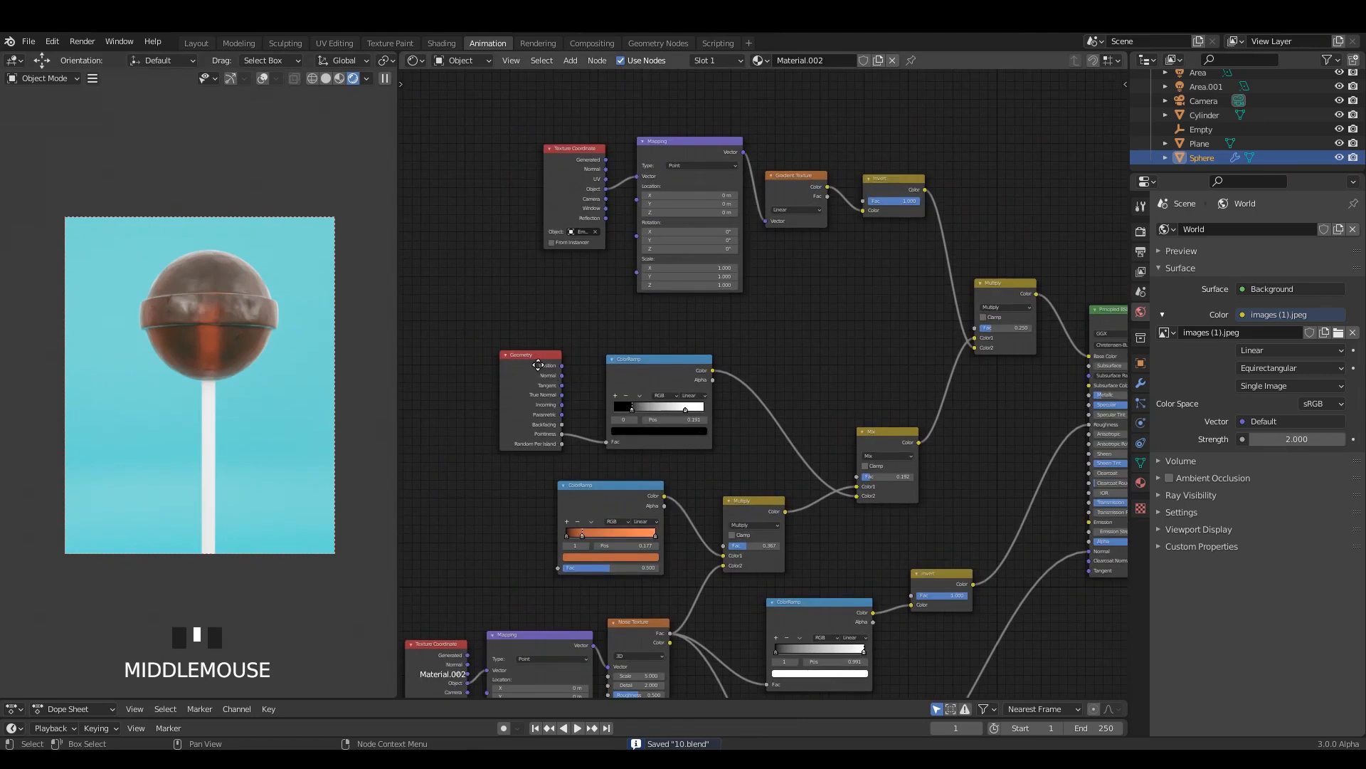
double_click(540, 362)
shift+click(662, 377)
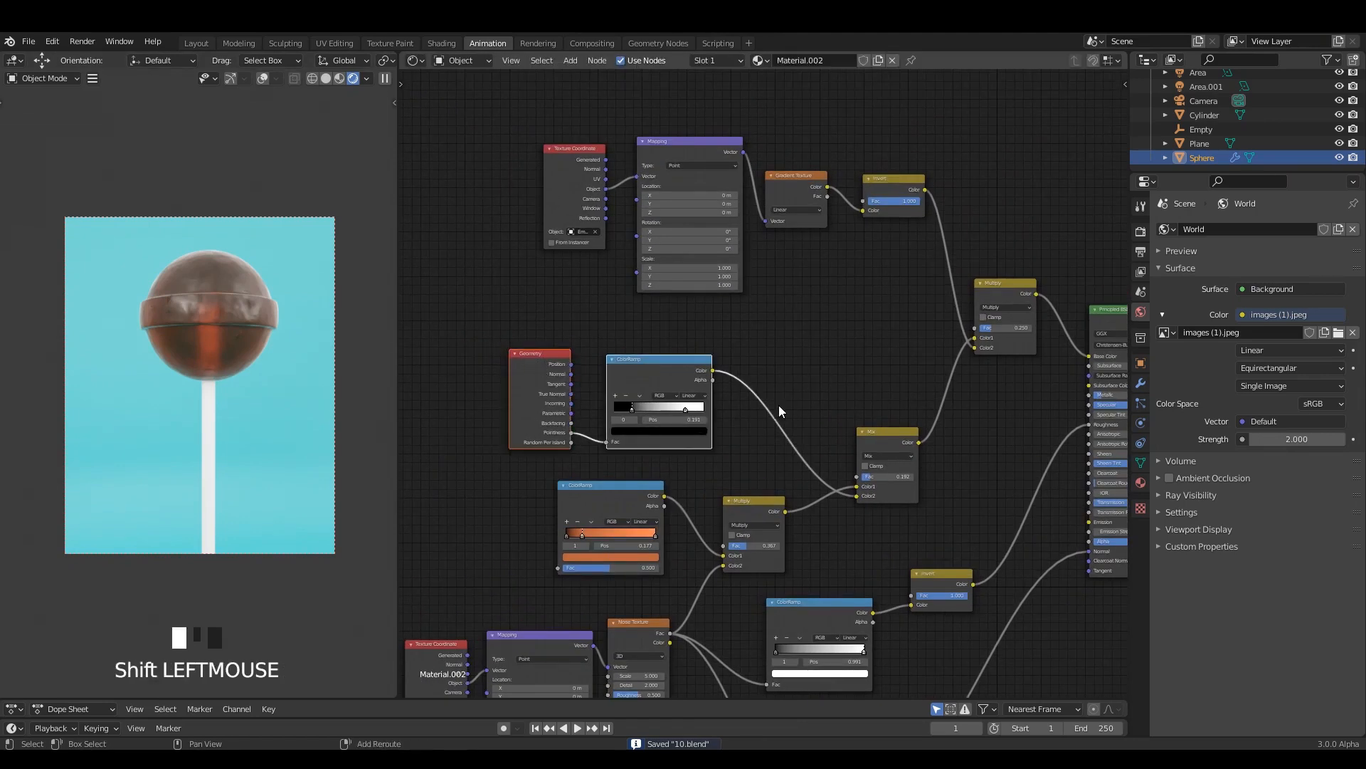
shift+click(872, 439)
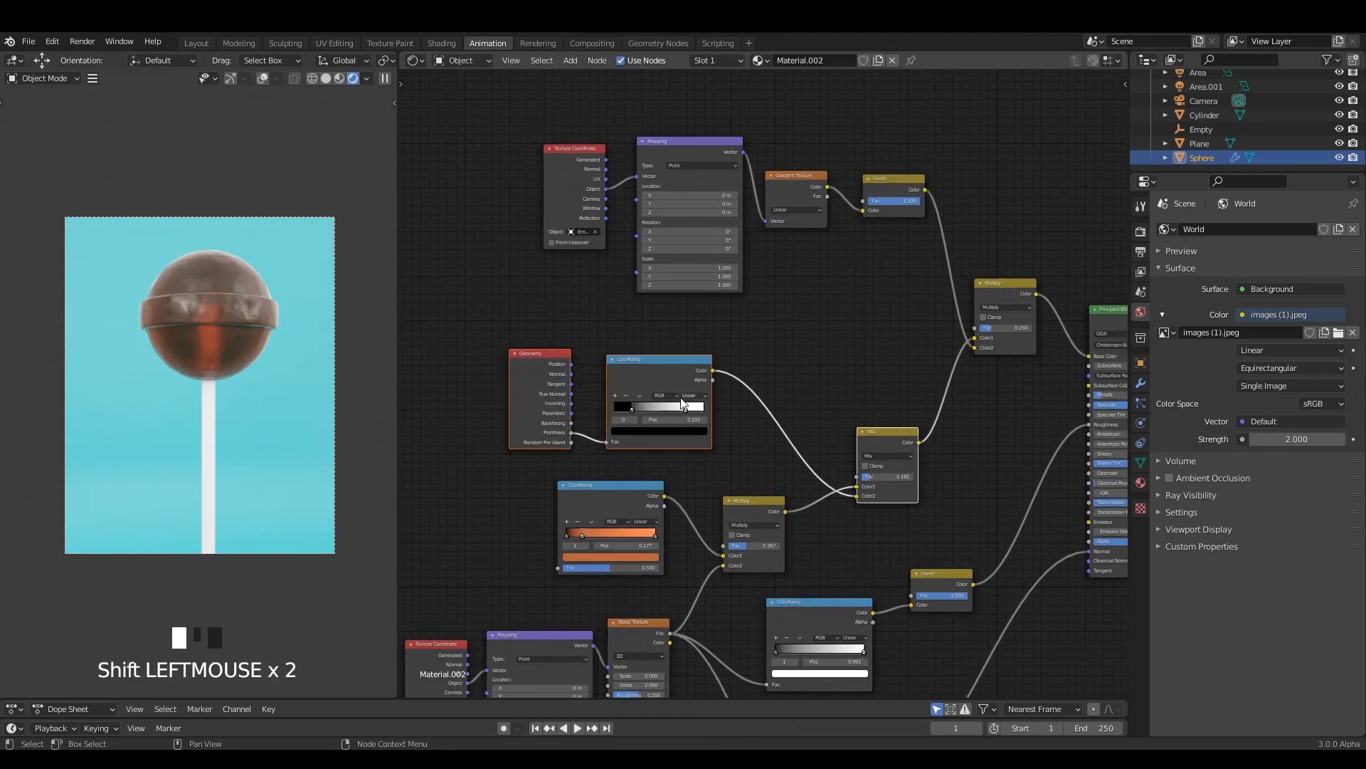
click(681, 403)
shift+drag(606, 501, 620, 475)
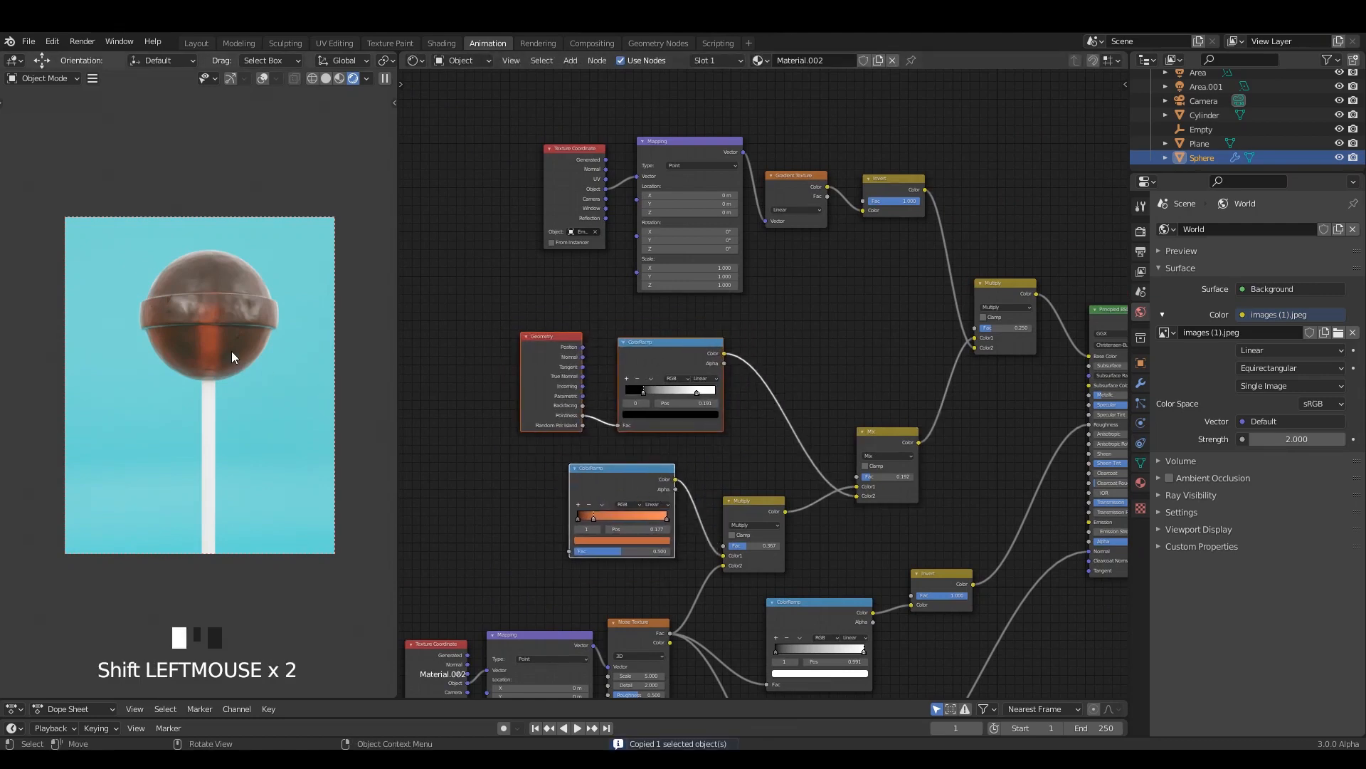
Paste the copied nodes into the stick cylinder's material and place them beside the Principled BSDF
click(208, 427)
click(208, 427)
click(798, 65)
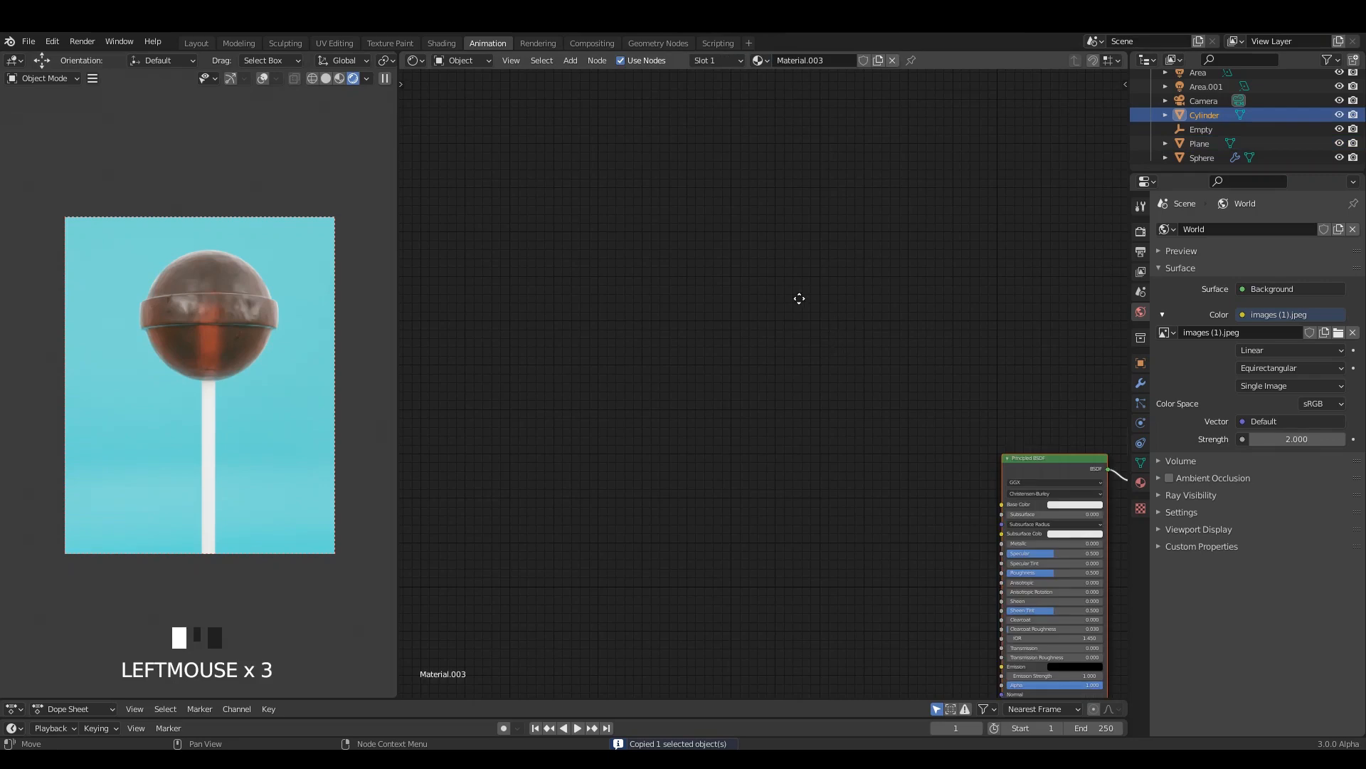
key(ctrl+v)
scroll(802, 386, up, 2)
drag(509, 226, 744, 358)
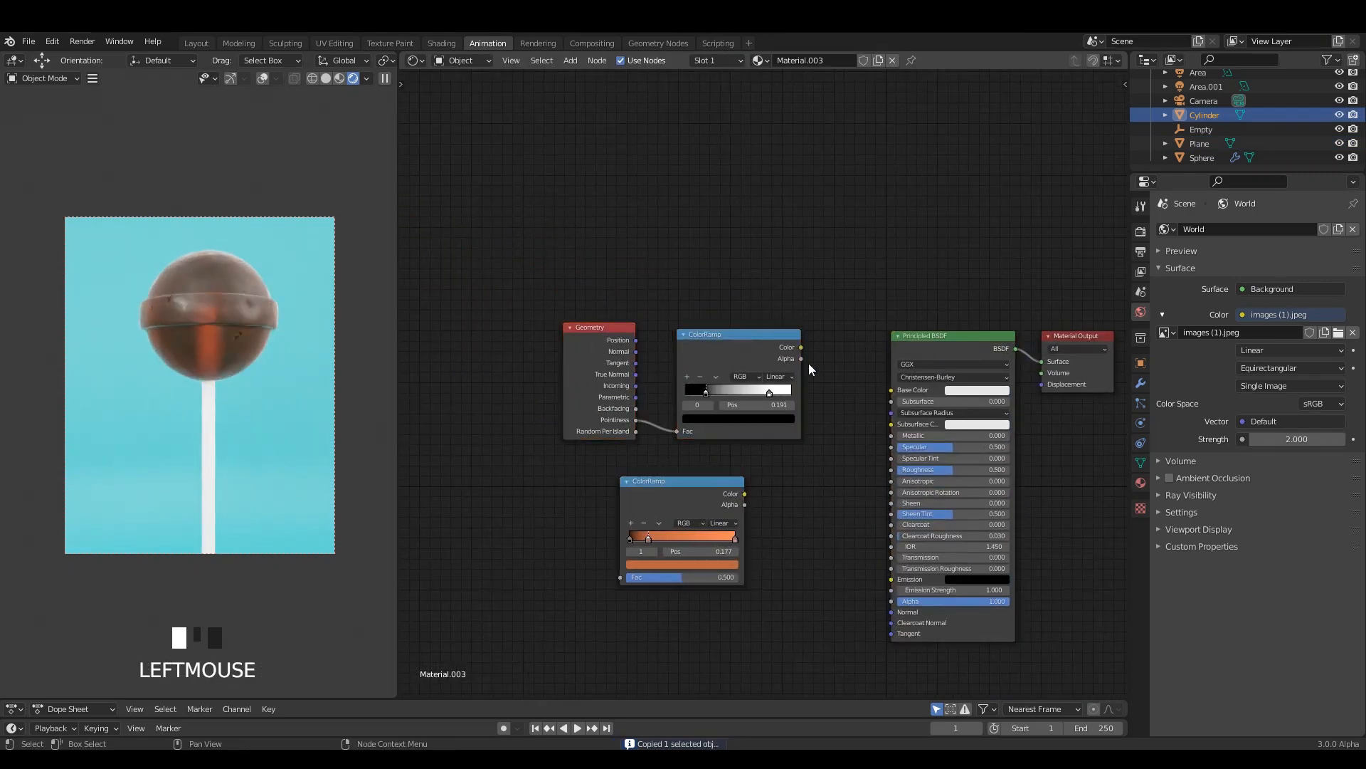
Preview the black-and-white ColorRamp on the stick, save the file, and move its black stop to position 0.473
ctrl+shift+click(801, 352)
key(ctrl+s)
scroll(782, 367, up, 1)
scroll(746, 385, up, 3)
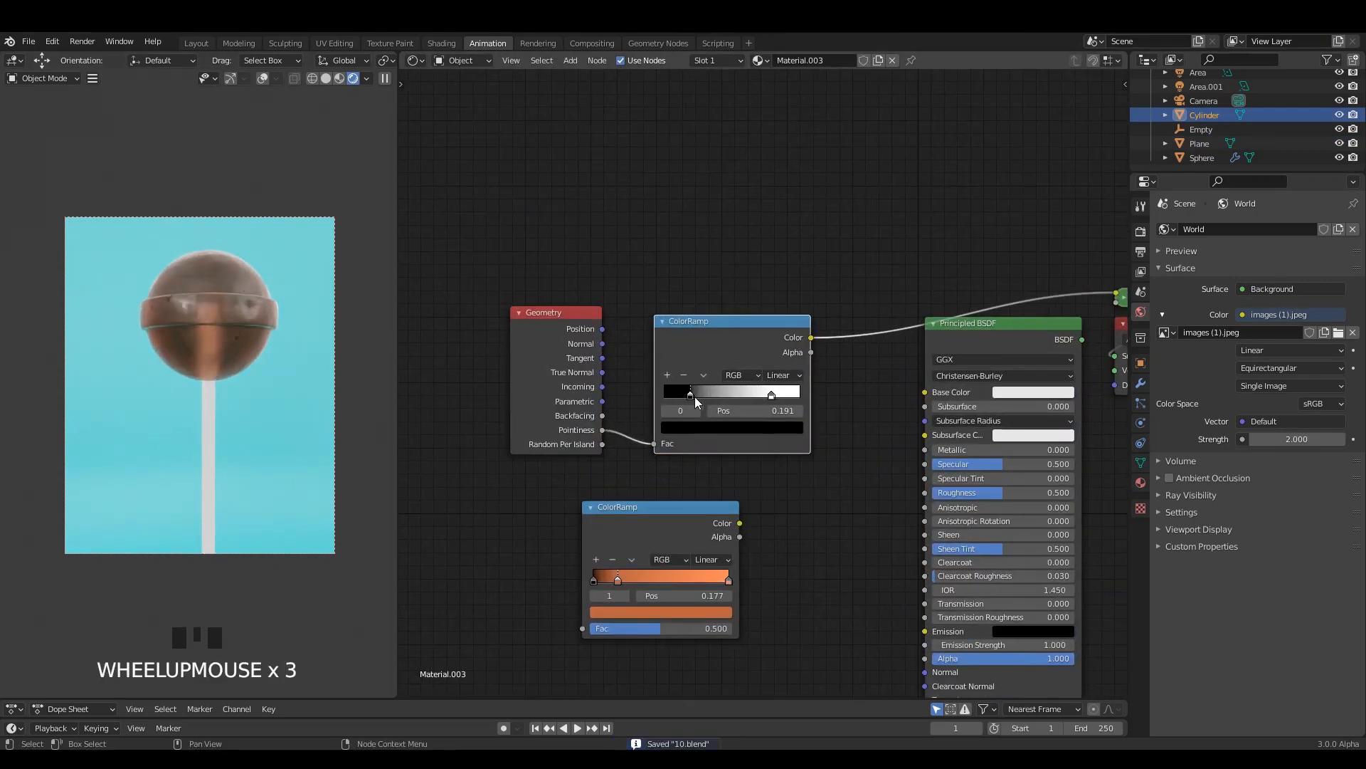
drag(694, 396, 727, 395)
Move the Geometry and black-and-white ColorRamp nodes aside and combine both ColorRamp colors in a new Mix node
drag(549, 259, 741, 371)
drag(712, 346, 646, 306)
ctrl+shift+right_drag(678, 404, 673, 514)
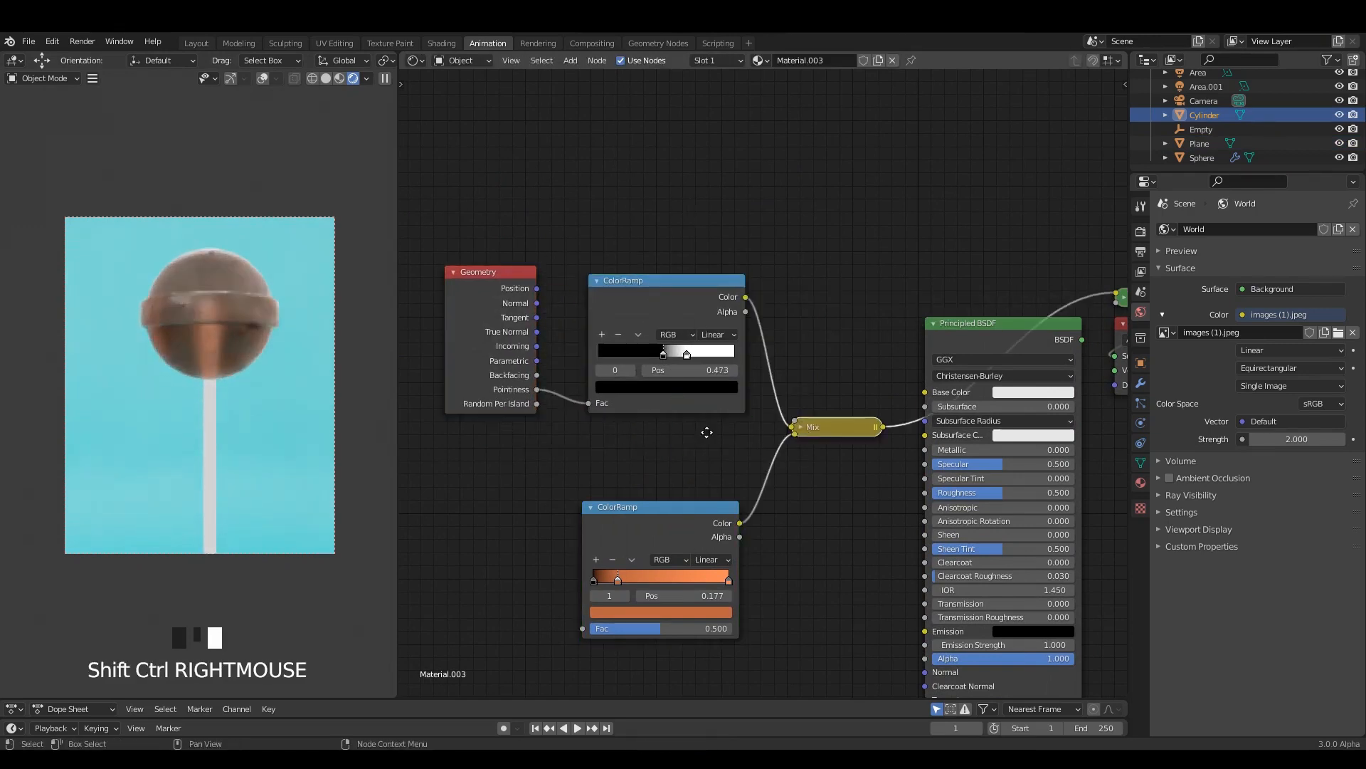
Reconnect the stick's Principled BSDF to the Material Output and link the Mix node's color to Base Color
middle_drag(708, 430, 562, 453)
scroll(562, 452, up, 1)
ctrl+shift+click(827, 363)
drag(747, 451, 777, 421)
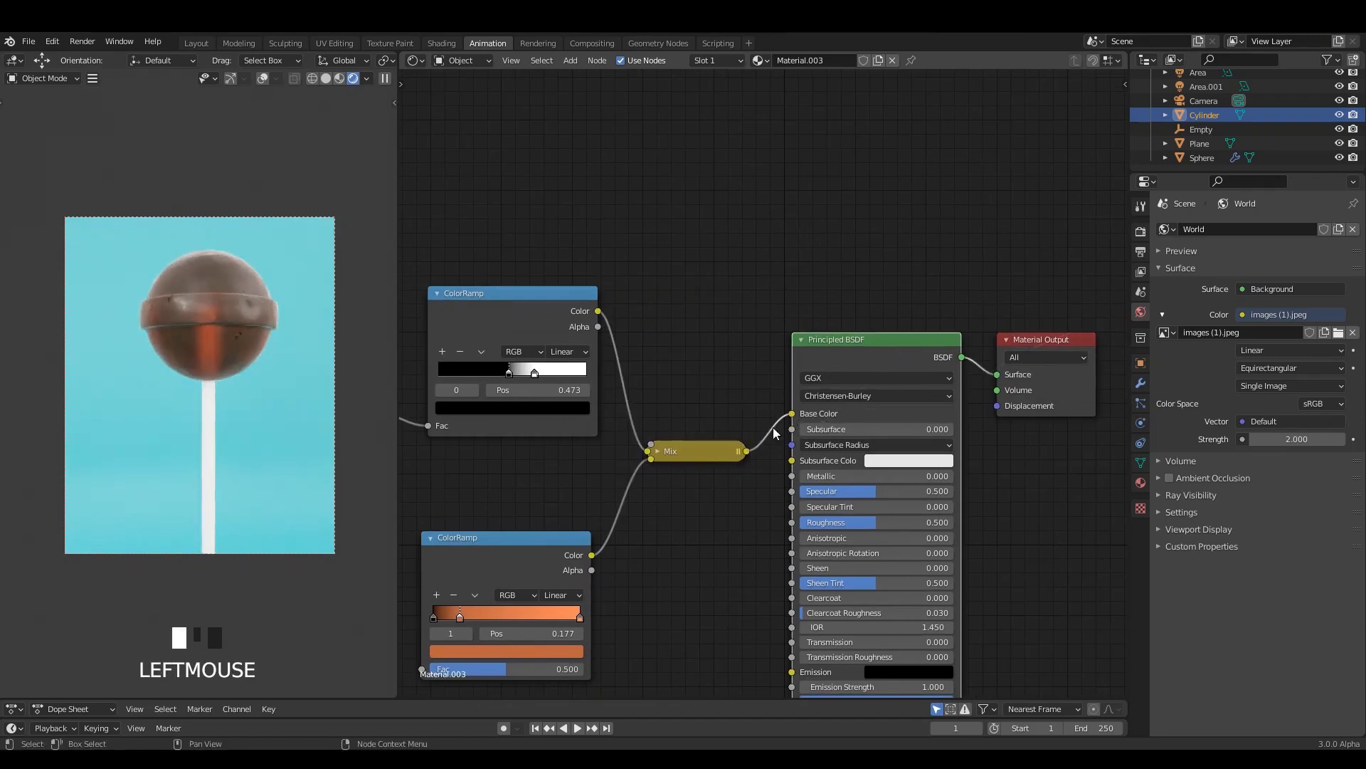
Expand the stick material's Mix node and set its blend mode to Multiply
drag(684, 455, 701, 411)
scroll(650, 424, up, 4)
click(646, 420)
click(676, 473)
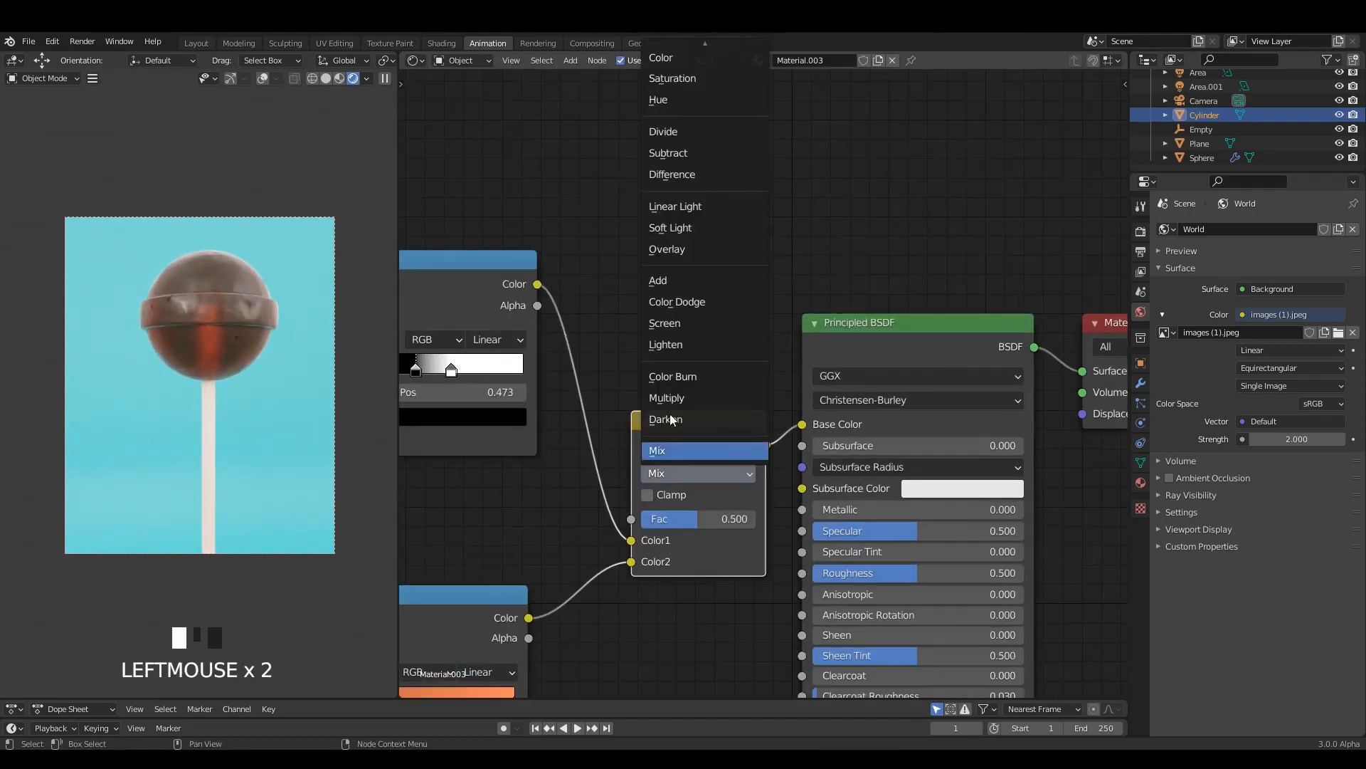
click(666, 397)
scroll(663, 486, up, 3)
middle_drag(663, 485, 730, 425)
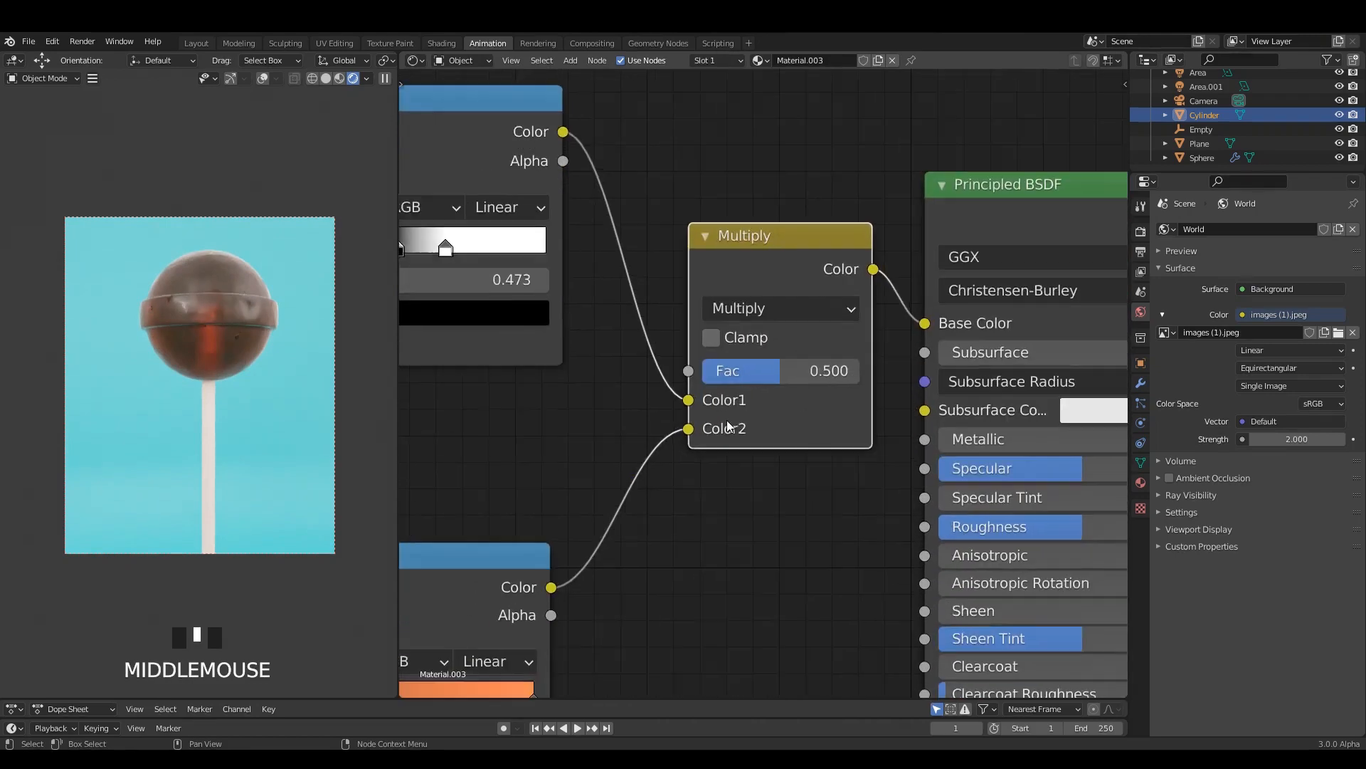
Set the stick material's Principled BSDF Specular to 1.000 and Roughness to 0.200
scroll(870, 499, up, 1)
middle_drag(870, 499, 792, 498)
scroll(792, 498, down, 2)
drag(927, 461, 1110, 466)
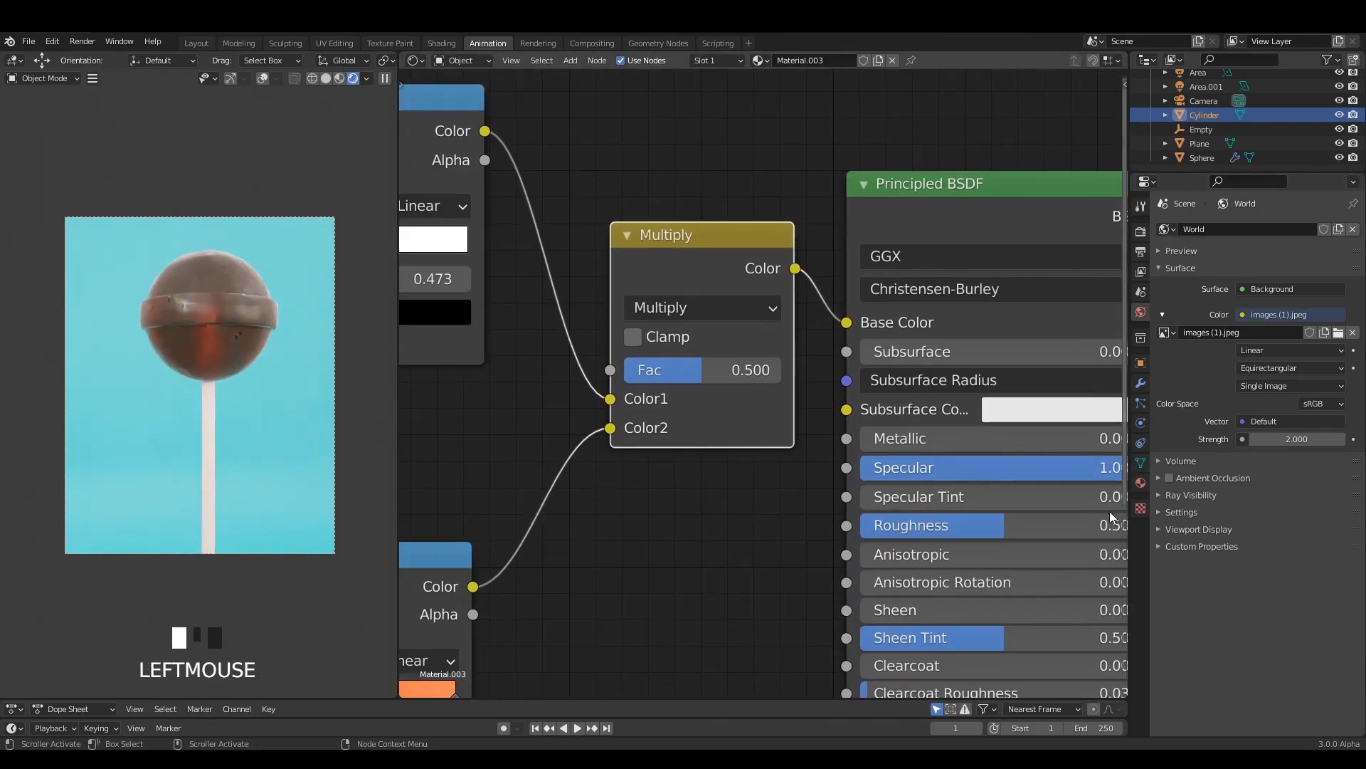
middle_drag(1058, 525, 980, 476)
scroll(980, 475, up, 1)
click(979, 475)
text(0.1)
key(Return)
click(952, 475)
text(0.2)
key(Return)
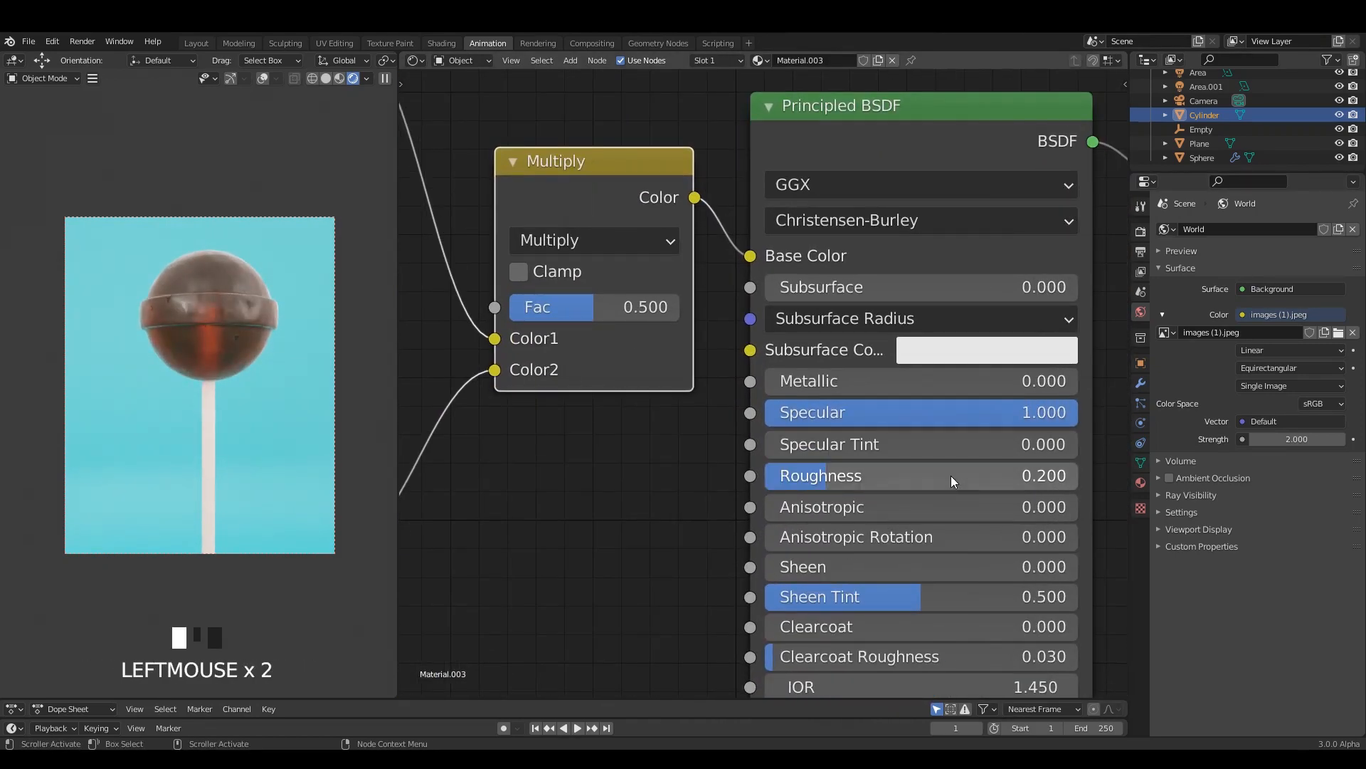
Set the Multiply node's Fac to 1.000 and swap its Color1 and Color2 links
scroll(562, 342, up, 1)
middle_drag(560, 339, 665, 345)
drag(676, 314, 797, 313)
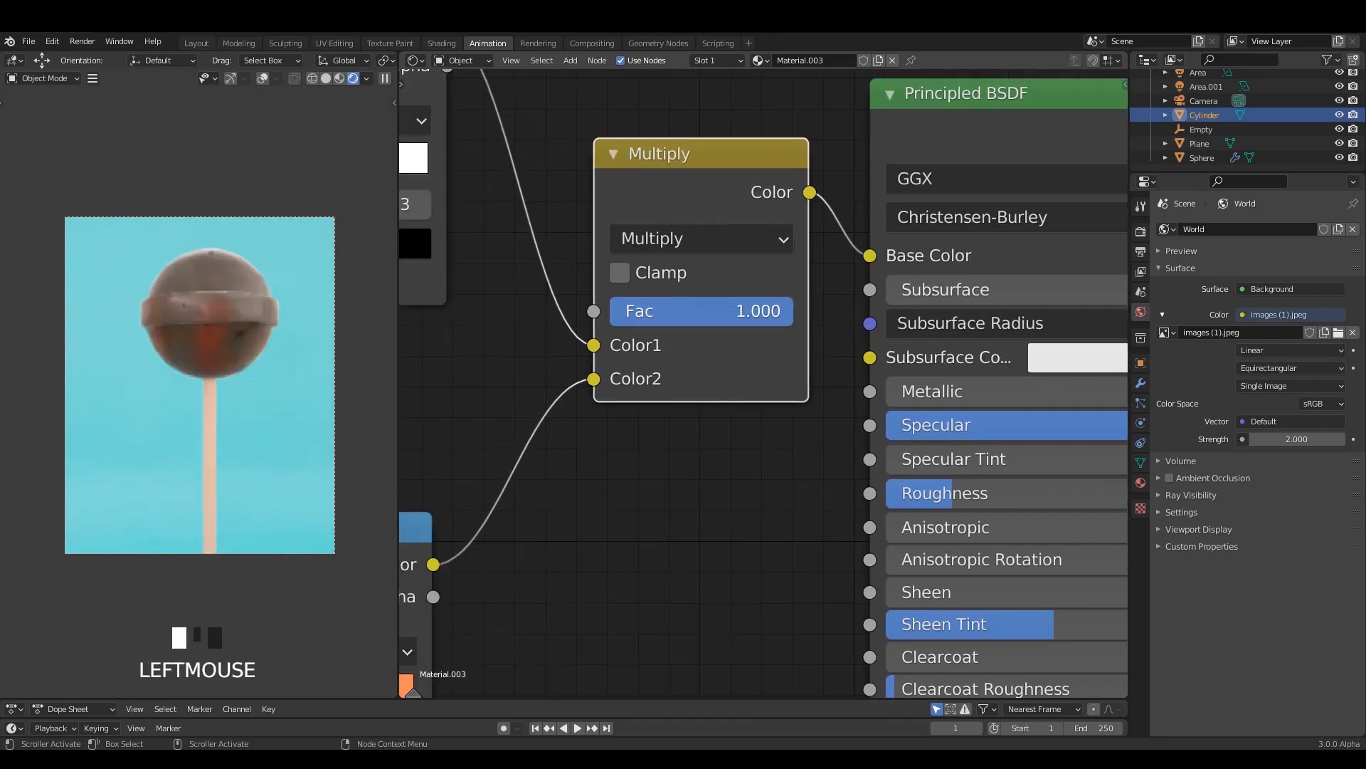
drag(595, 377, 593, 345)
Desaturate the orange end stop of the stick's lower ColorRamp to nearly white
middle_drag(621, 445, 796, 345)
scroll(754, 387, down, 3)
middle_drag(753, 388, 871, 318)
scroll(871, 318, up, 1)
click(712, 501)
click(632, 561)
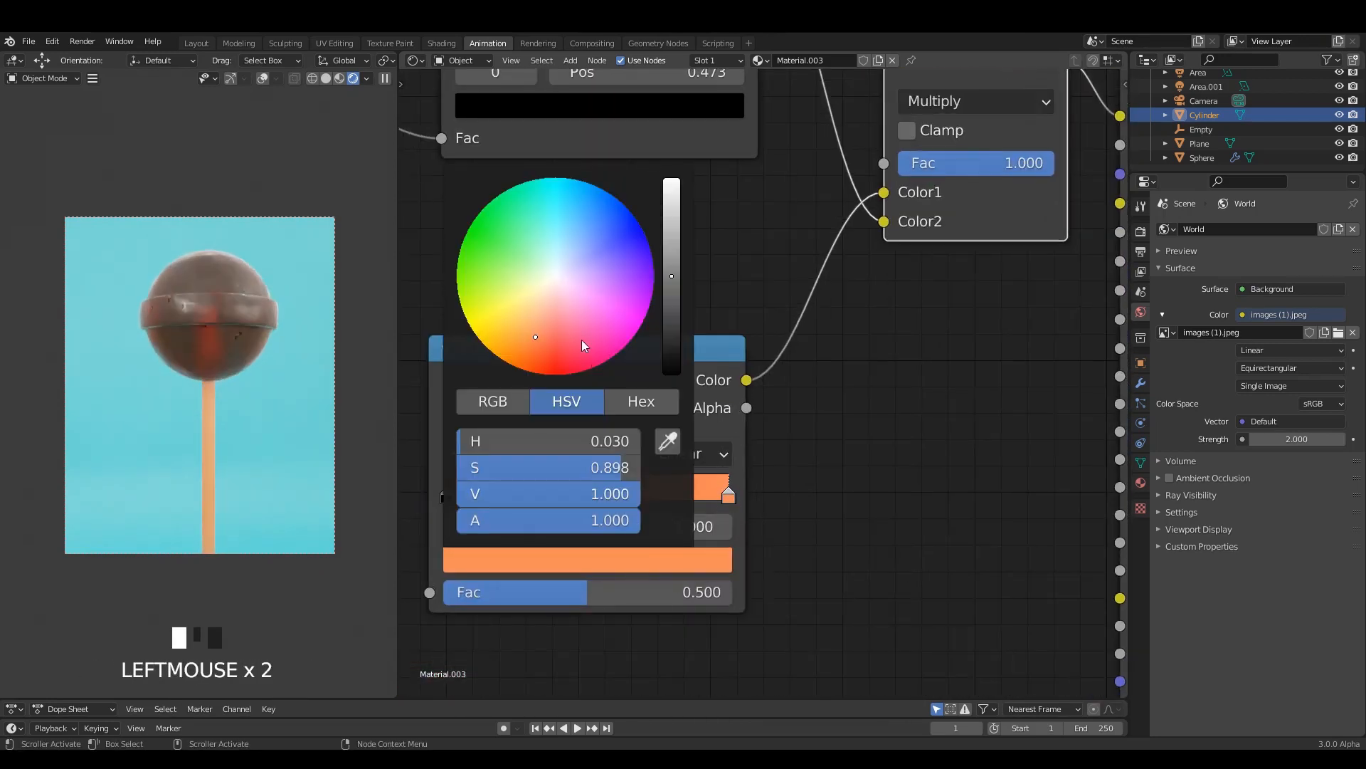
drag(621, 468, 463, 467)
Replace the lower ColorRamp's brown middle stop with two grey stops near the black end, placing the lighter one at 0.305
click(497, 497)
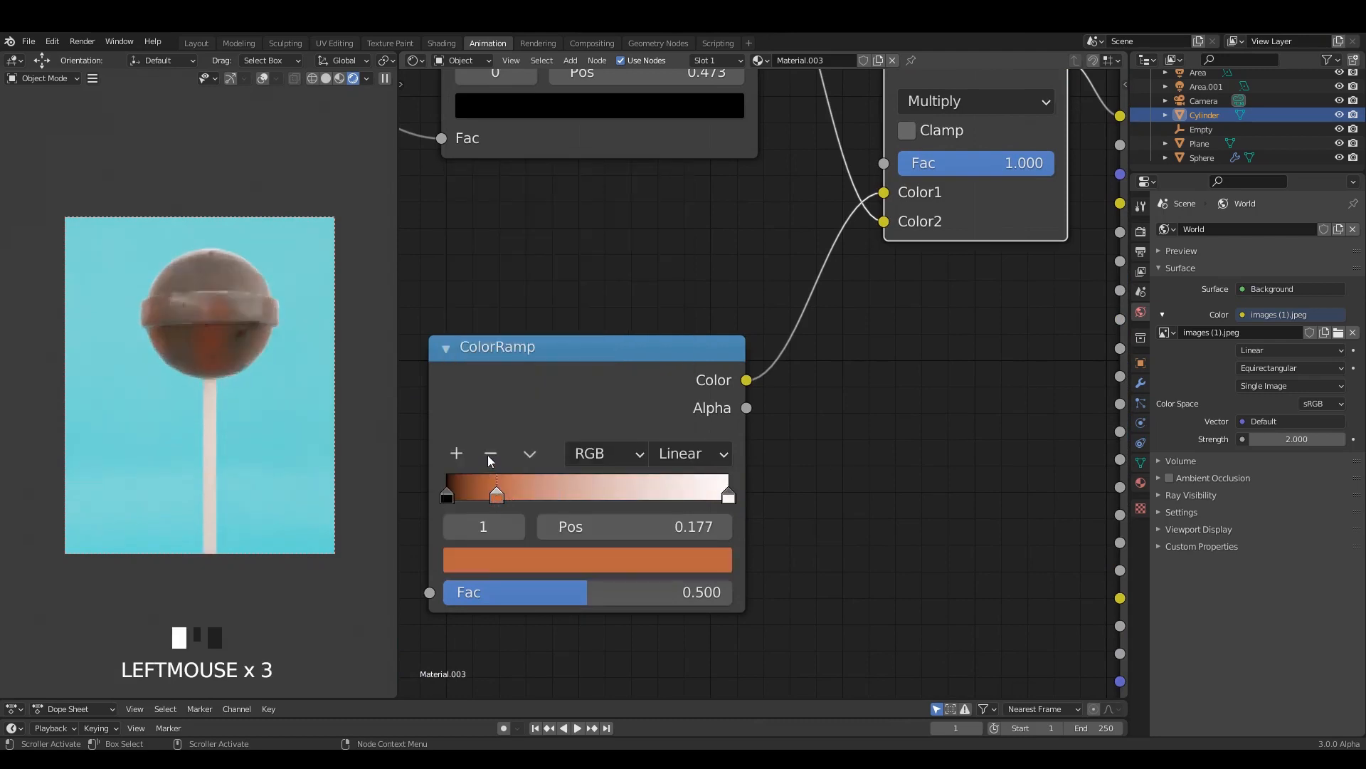
click(491, 453)
click(456, 453)
drag(592, 496, 649, 500)
click(456, 454)
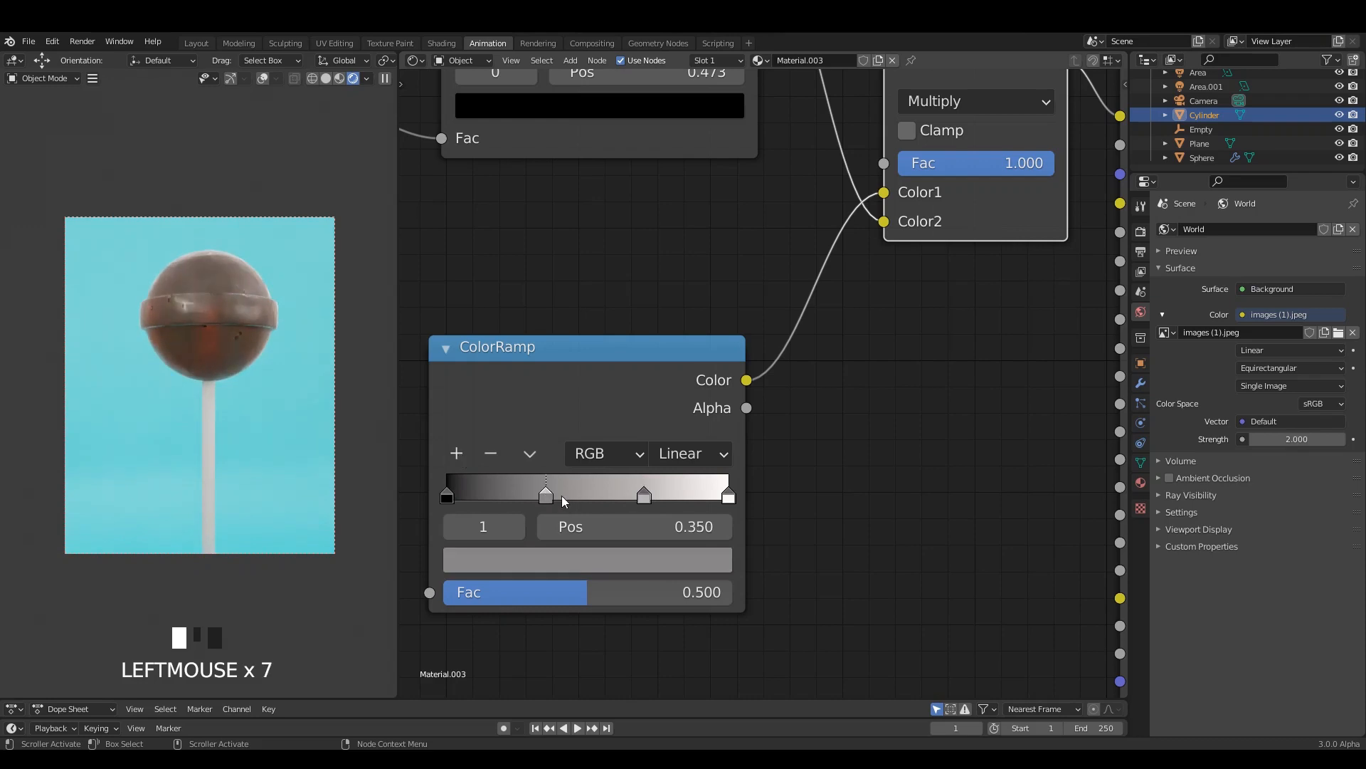
drag(567, 497, 520, 509)
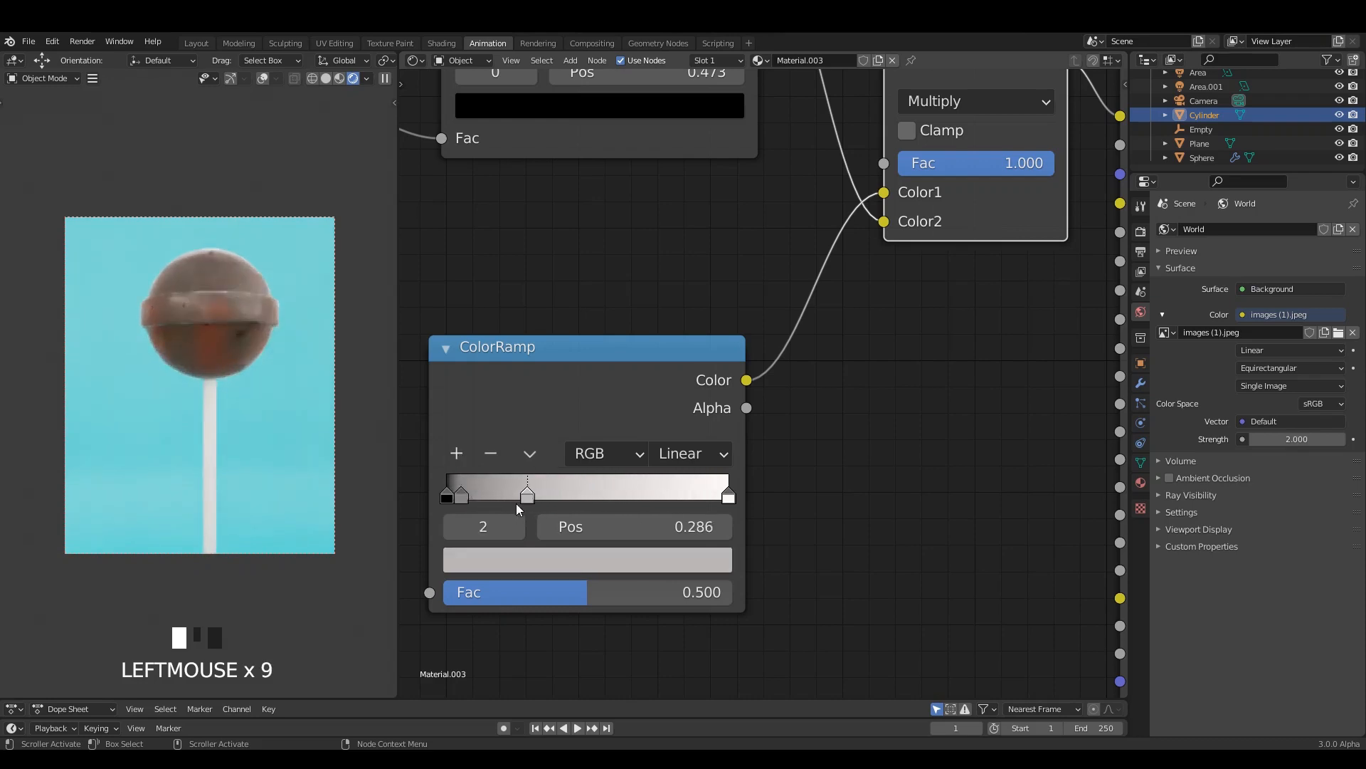
click(414, 486)
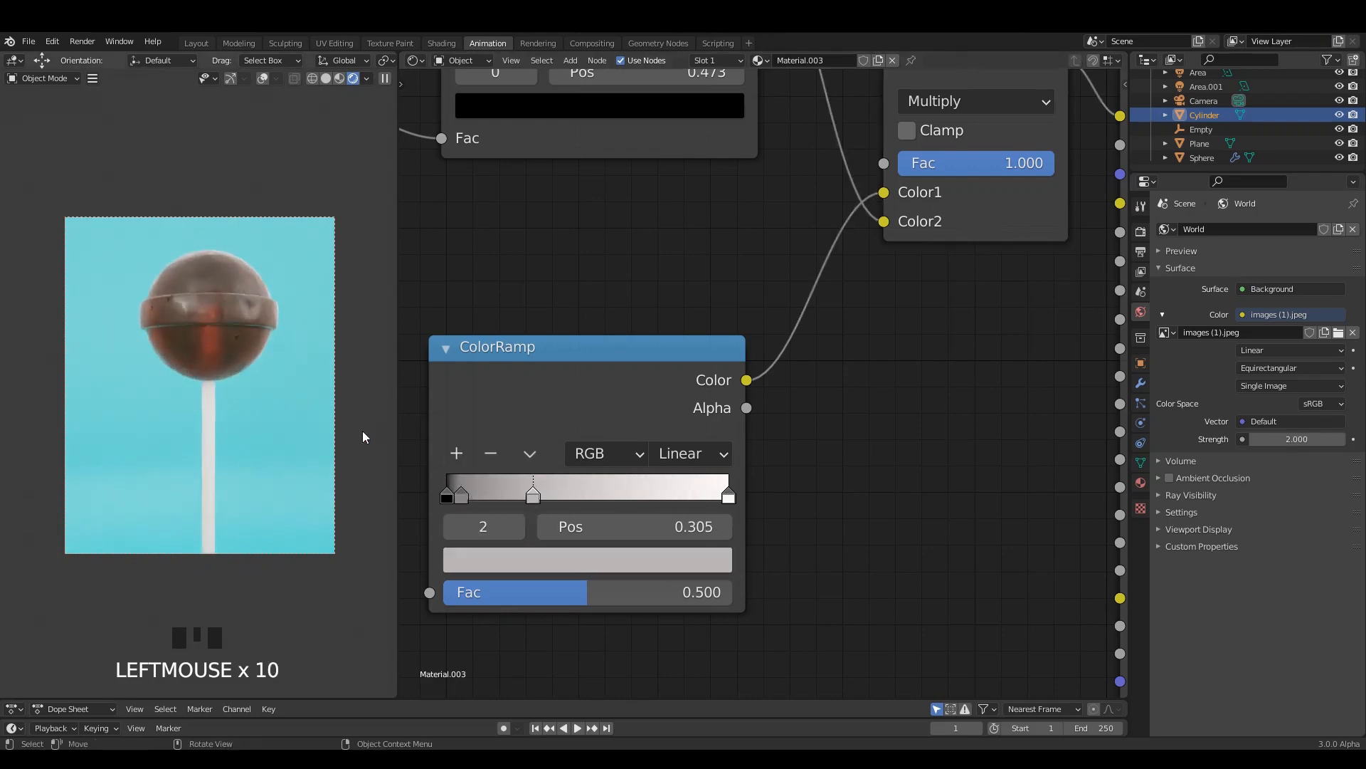
Save the file and switch the node editor area to a 3D Viewport
scroll(772, 458, down, 11)
scroll(881, 416, up, 2)
middle_drag(881, 416, 896, 473)
drag(710, 446, 710, 417)
middle_drag(961, 466, 811, 420)
scroll(740, 398, up, 8)
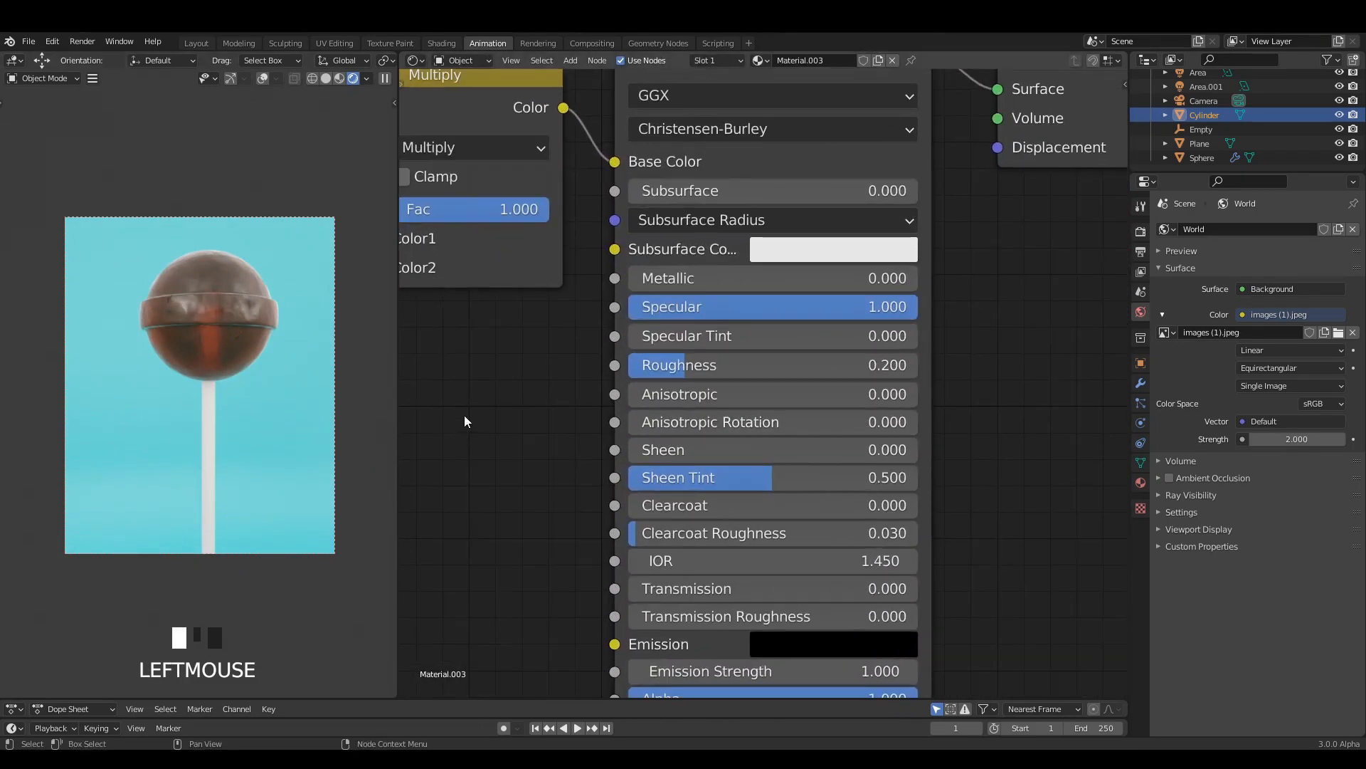
scroll(479, 323, down, 1)
key(ctrl+s)
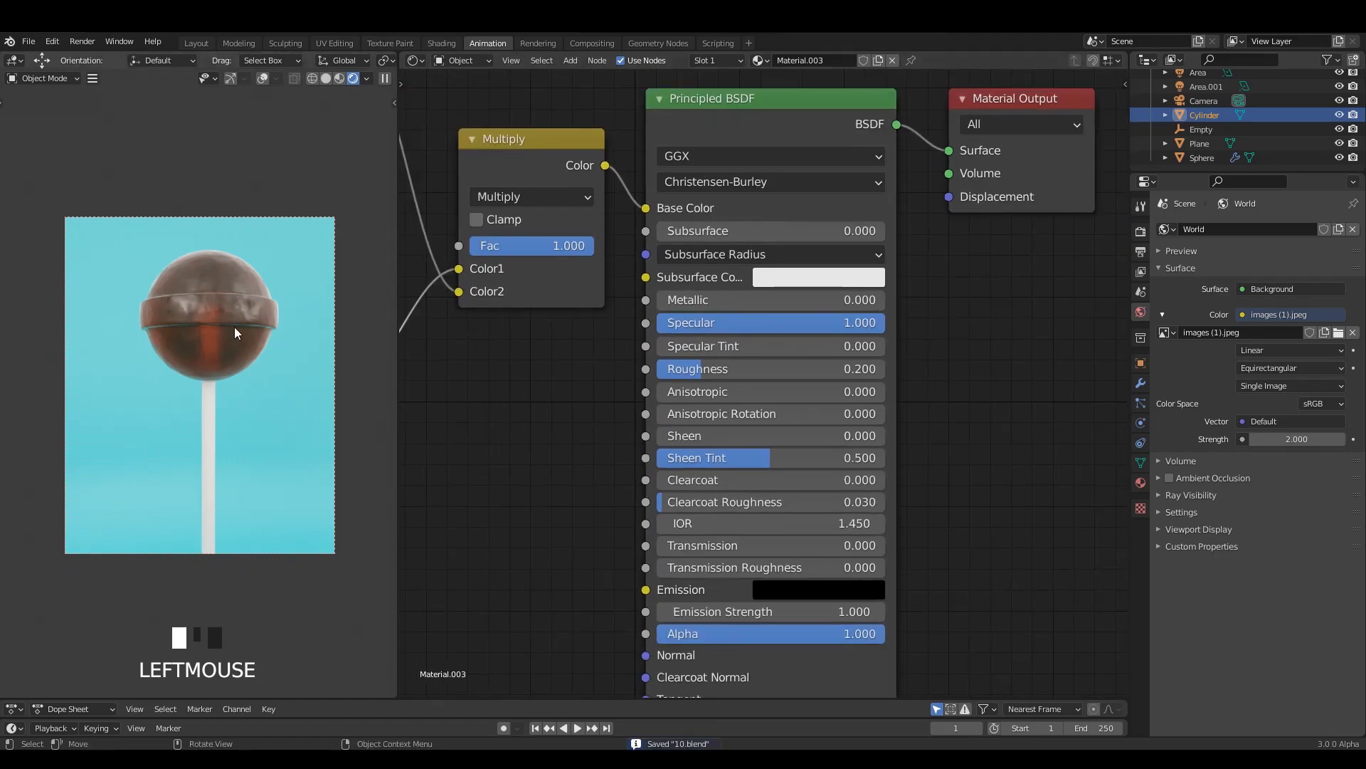
click(415, 61)
click(443, 101)
scroll(664, 335, down, 2)
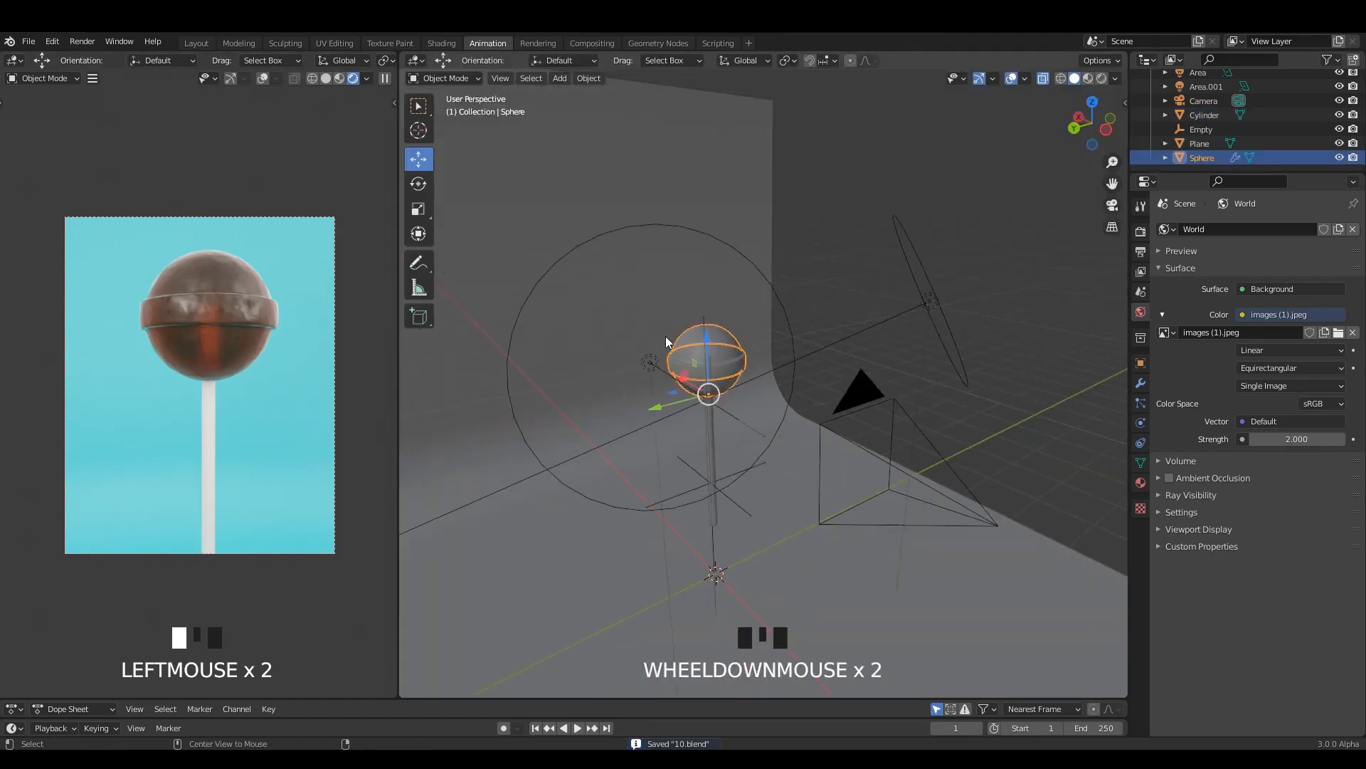
Select the backdrop plane, reset the rendered preview to the full camera view, and save the file
alt+scroll(756, 356, down, 2)
alt+scroll(756, 359, up, 1)
scroll(757, 360, up, 2)
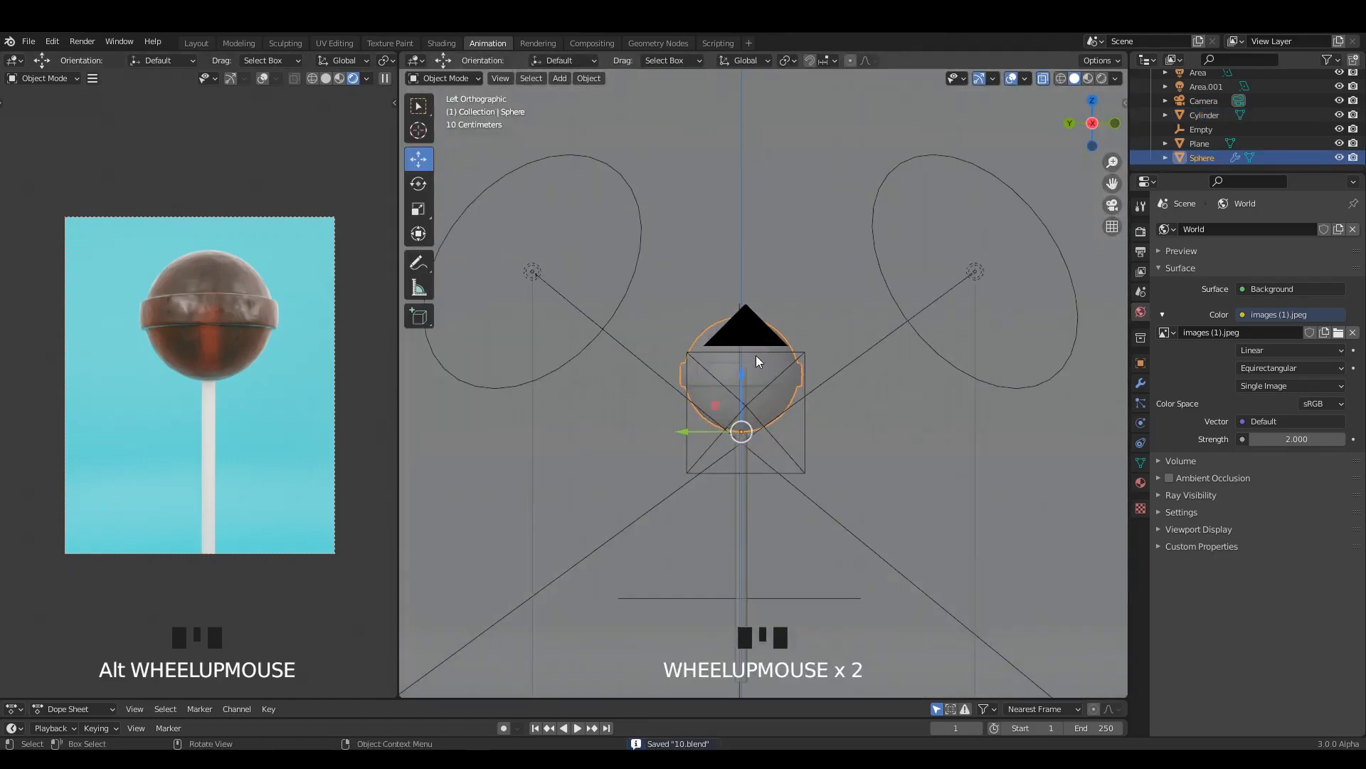
click(295, 404)
key(KP_0)
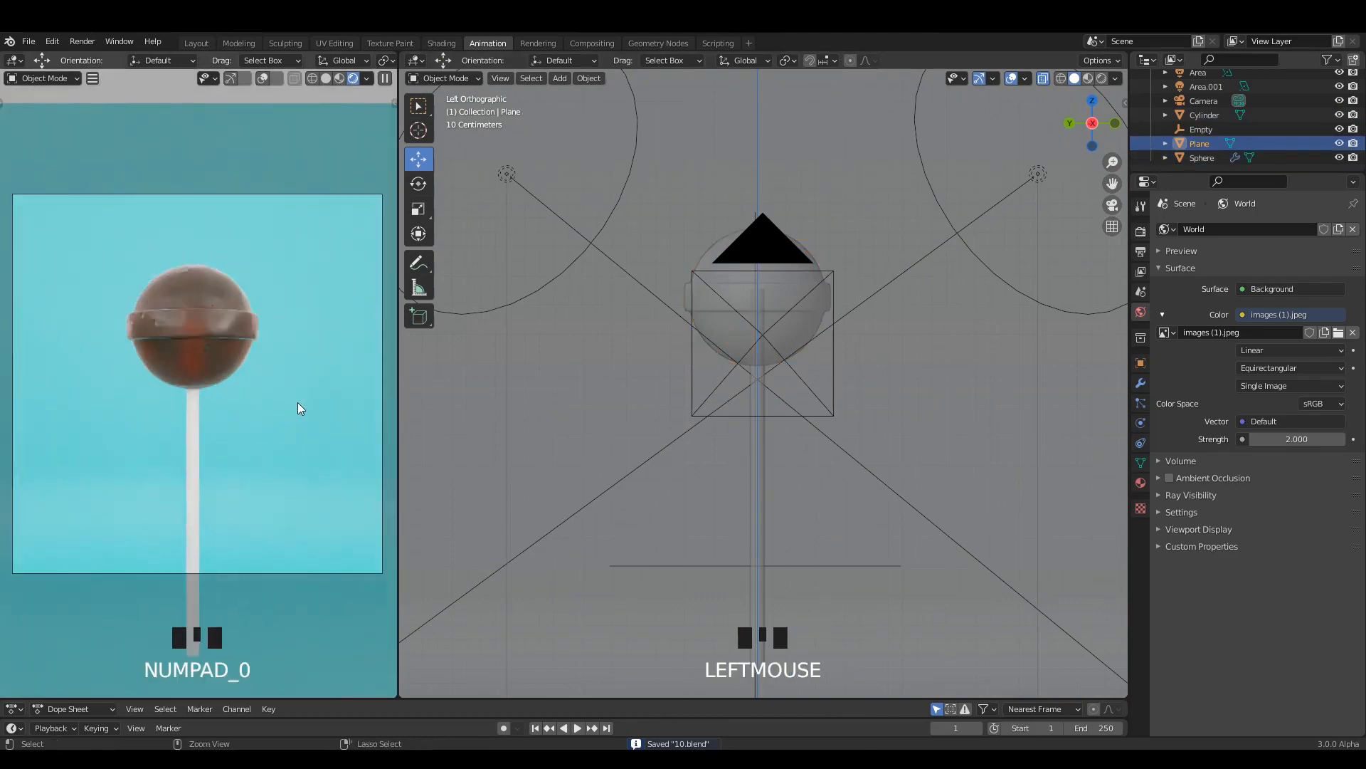
scroll(822, 352, down, 2)
mouse_move(822, 351)
alt+middle_down()
mouse_move(866, 360)
mouse_move(779, 334)
mouse_move(821, 366)
alt+middle_up()
key(ctrl+s)
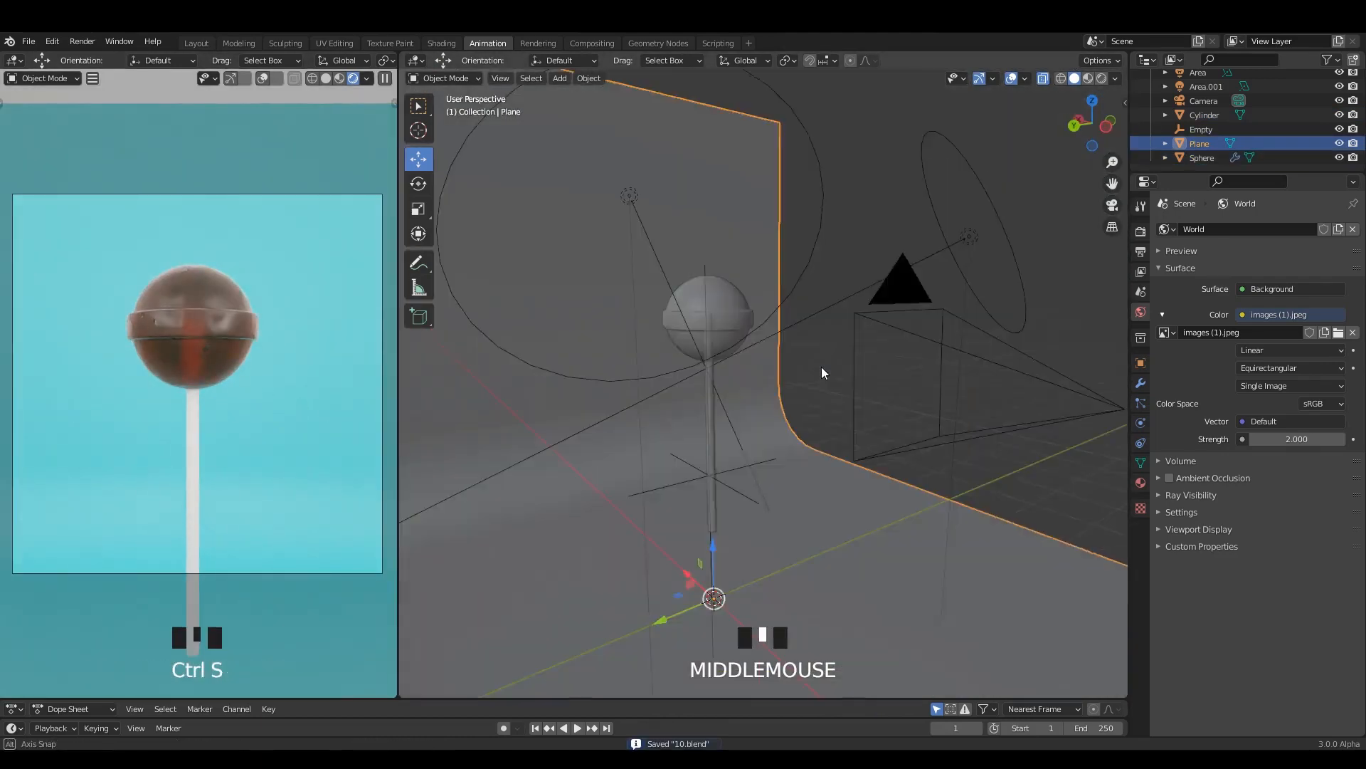
Duplicate the Area.001 light, place the copy above and behind the lollipop, and rotate it towards the candy
scroll(882, 309, down, 3)
click(792, 319)
alt+middle_drag(792, 319, 720, 341)
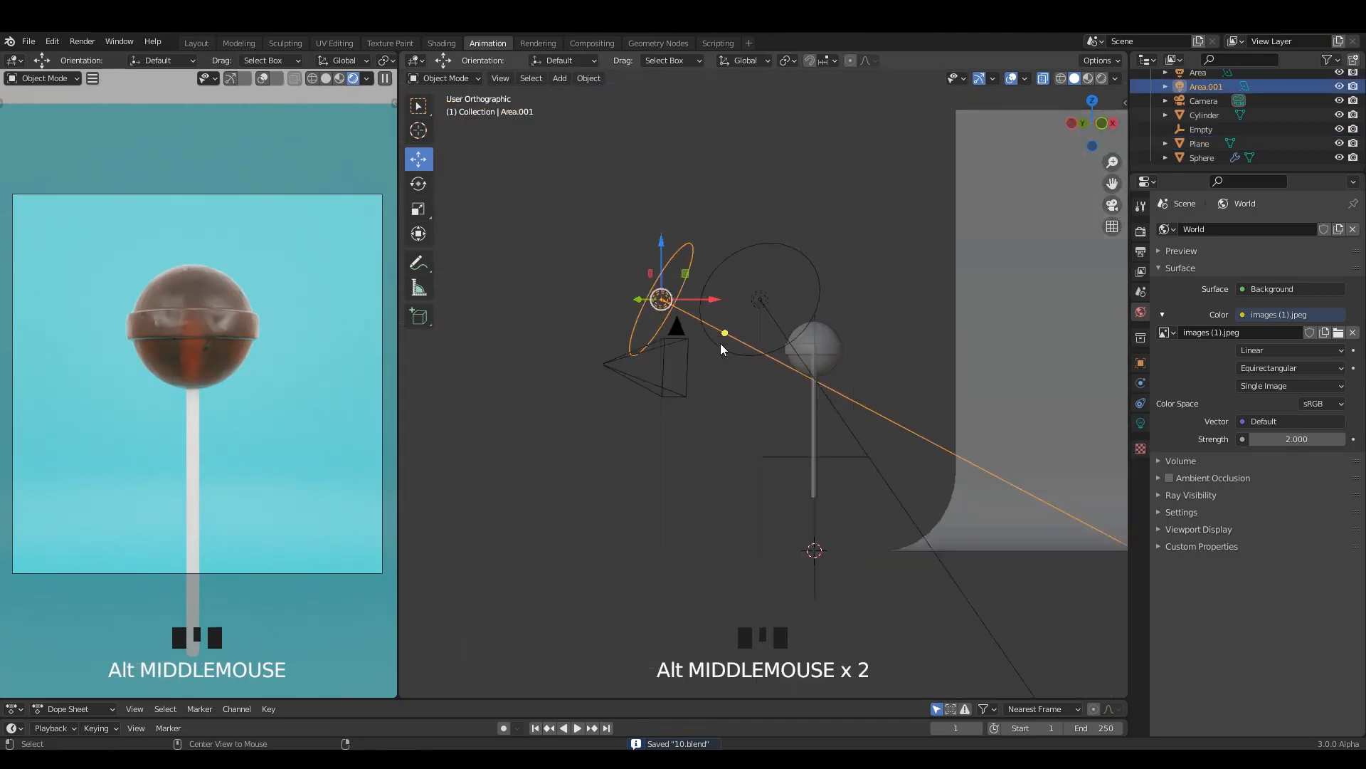
key(shift+d)
click(935, 293)
key(r)
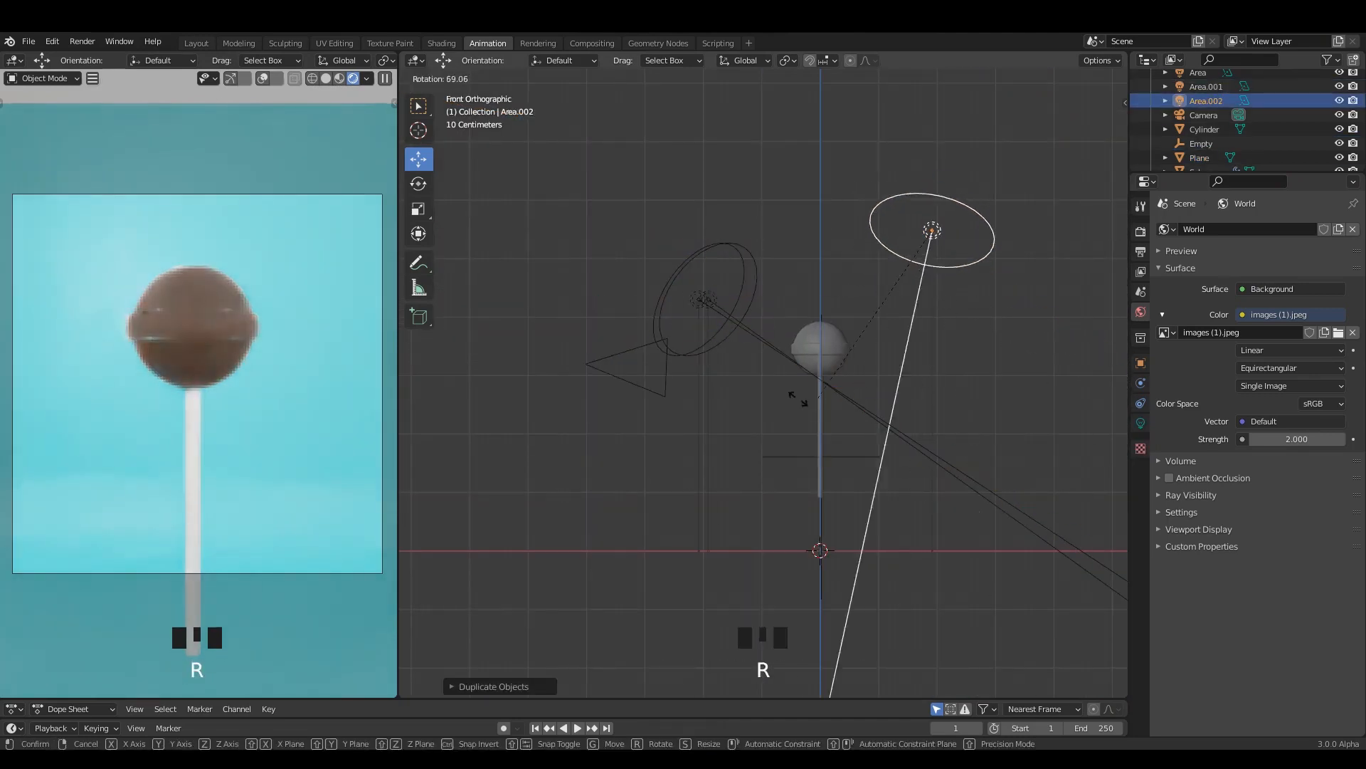
click(853, 398)
Center the copied area light over the lollipop in the side view, rotate it about 38° to aim straight down, and save
alt+middle_drag(854, 399, 883, 388)
key(g)
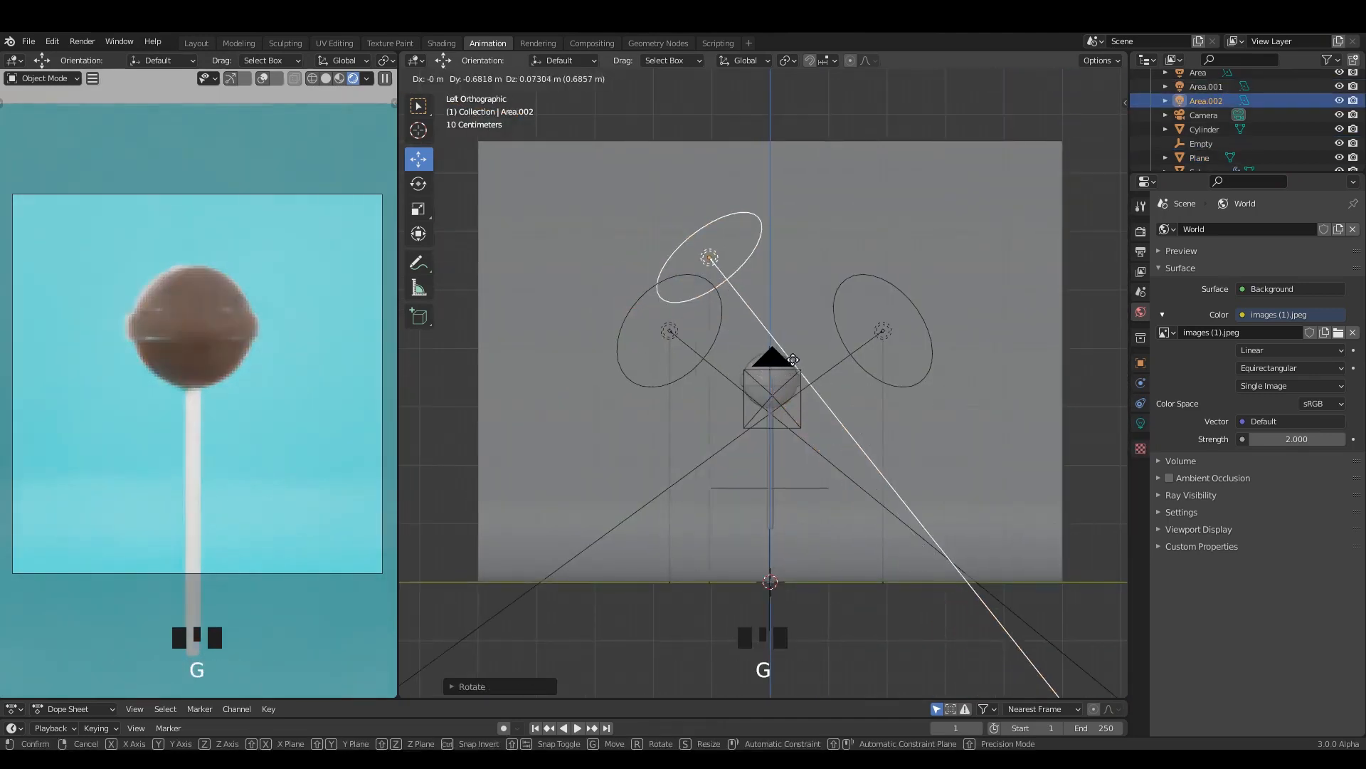
click(820, 356)
key(r)
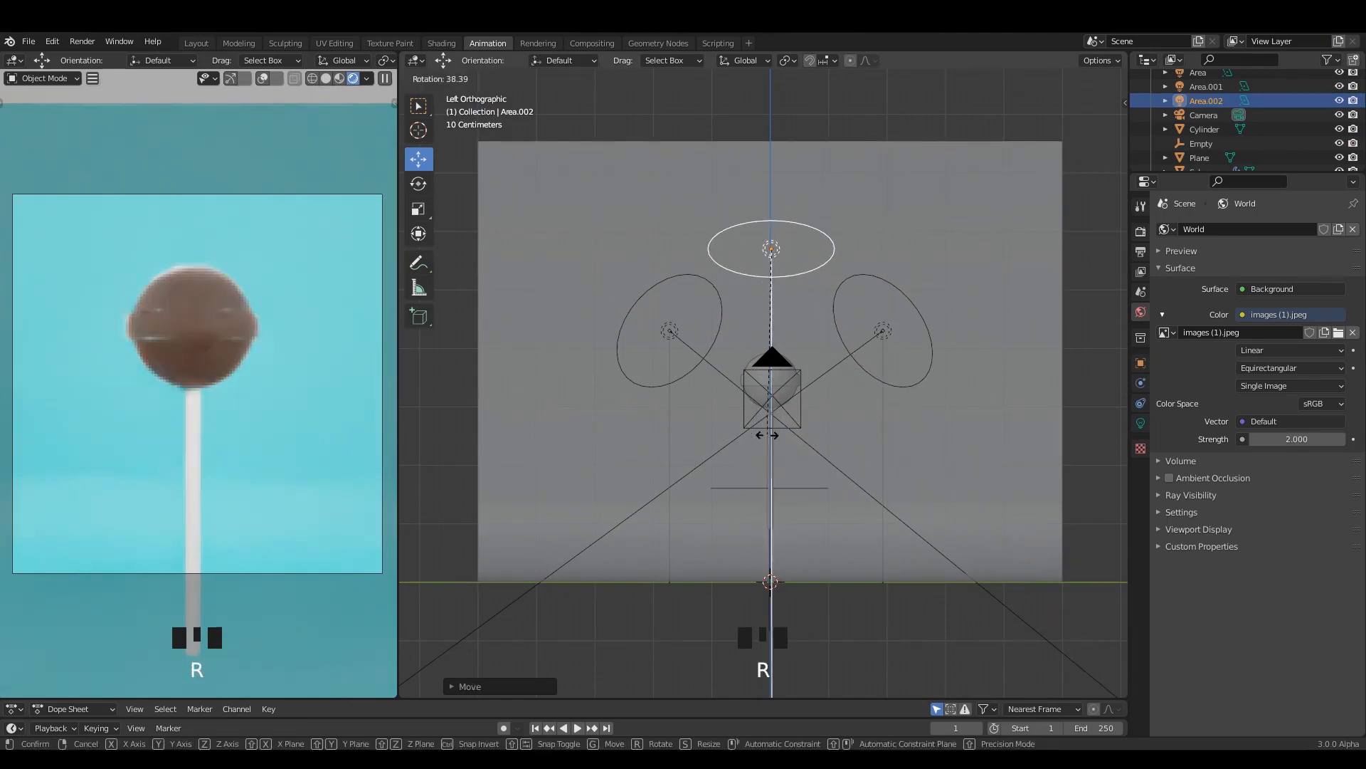
click(767, 435)
alt+middle_drag(767, 435, 757, 388)
key(ctrl+s)
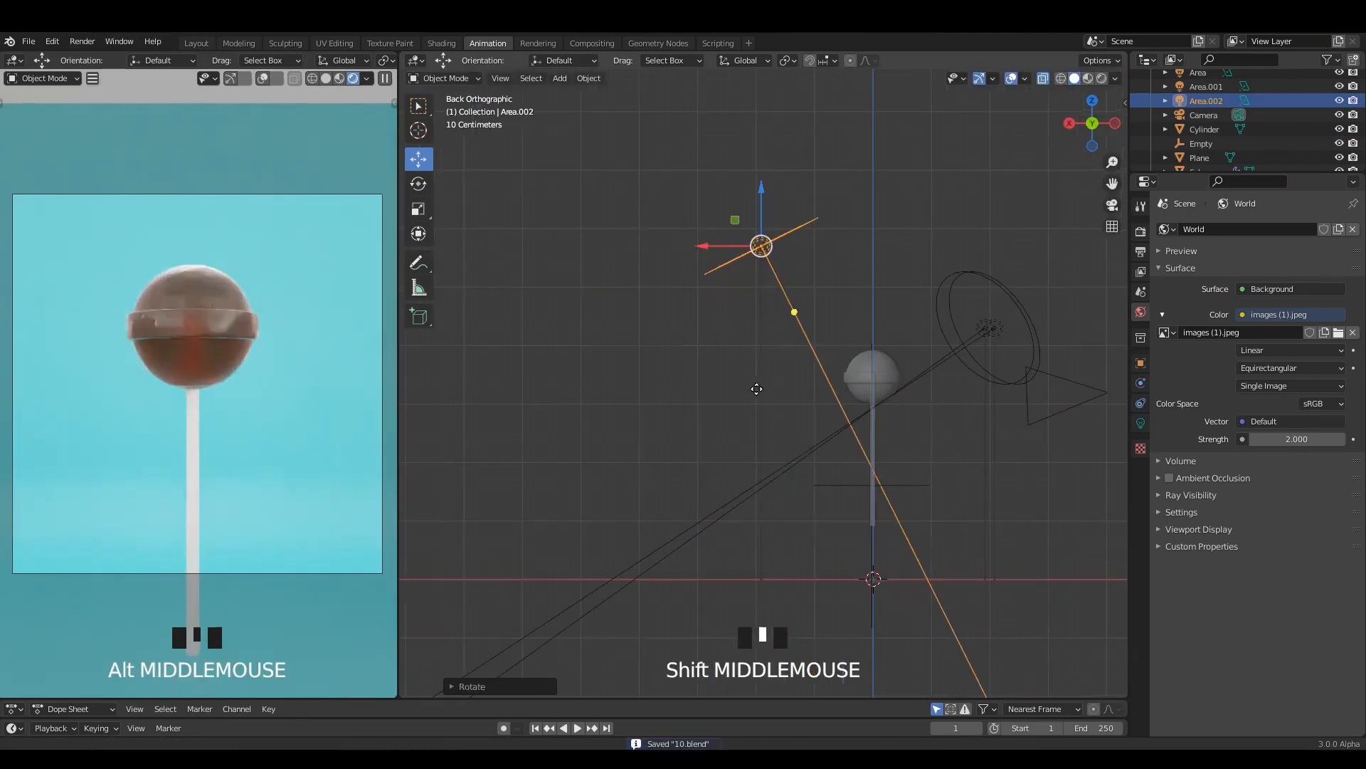
Move the copied light farther behind the lollipop, tilt it to aim at the candy, and save the file
key(g)
click(686, 396)
key(r)
click(870, 351)
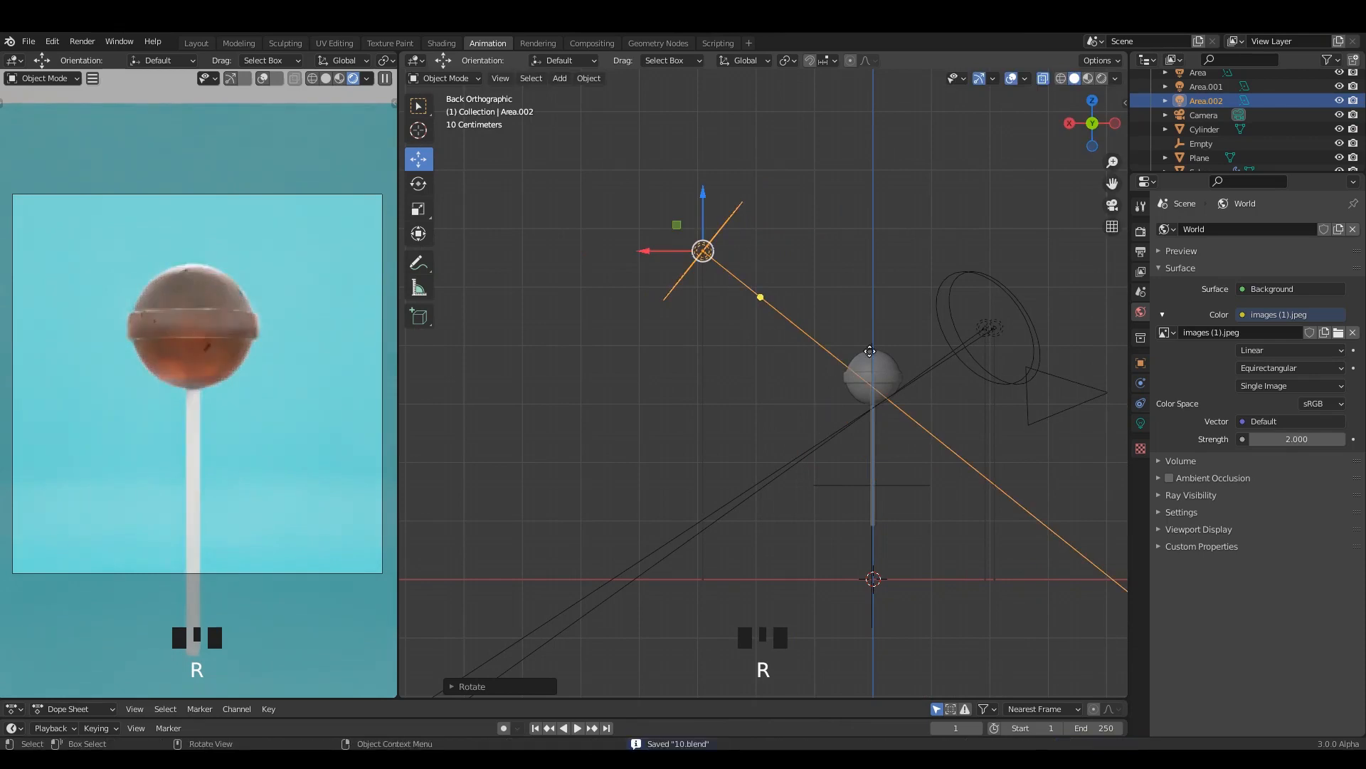
key(ctrl+s)
Shift the back light about 0.04 m along Y to align it with the lollipop and save the file
middle_drag(912, 333, 715, 342)
scroll(712, 362, up, 2)
middle_drag(716, 341, 792, 677)
key(ctrl+s)
scroll(775, 319, up, 1)
key(ctrl+s)
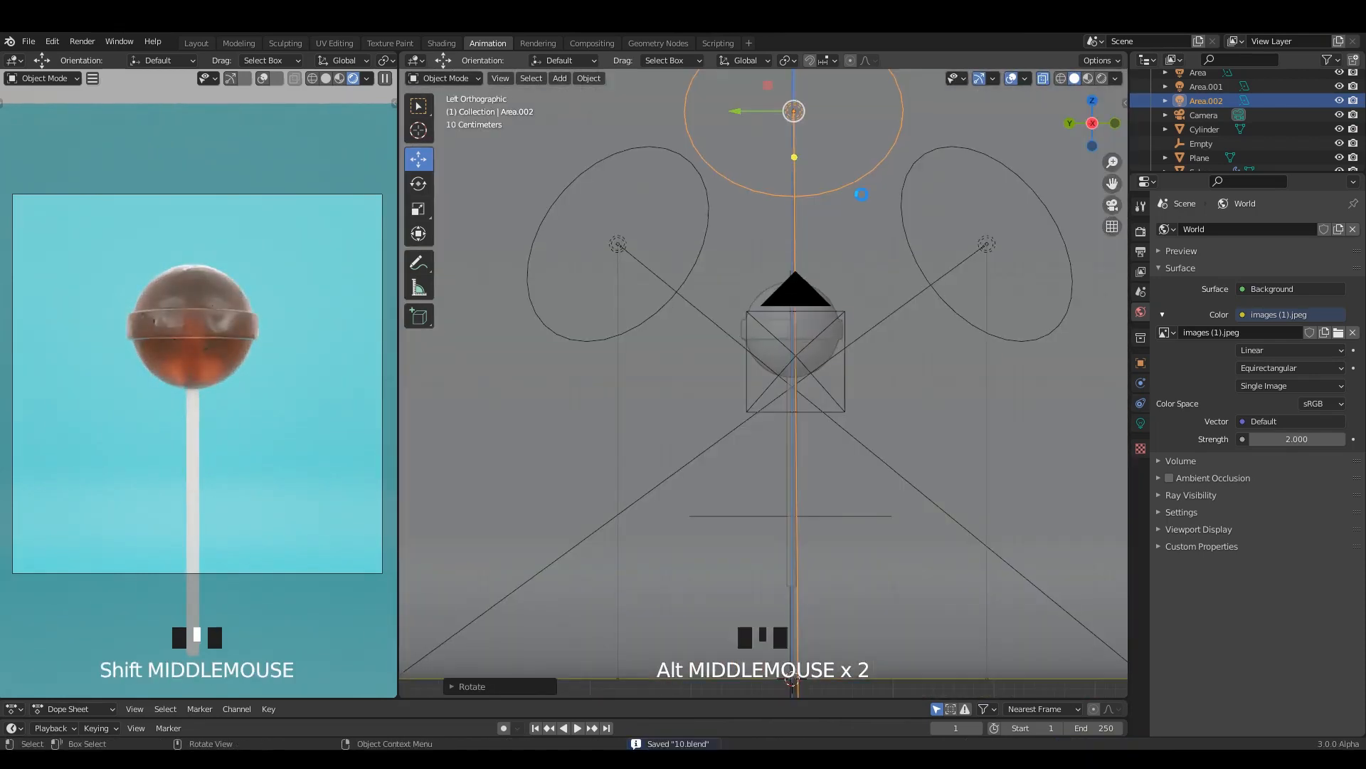
key(ctrl+s)
click(752, 111)
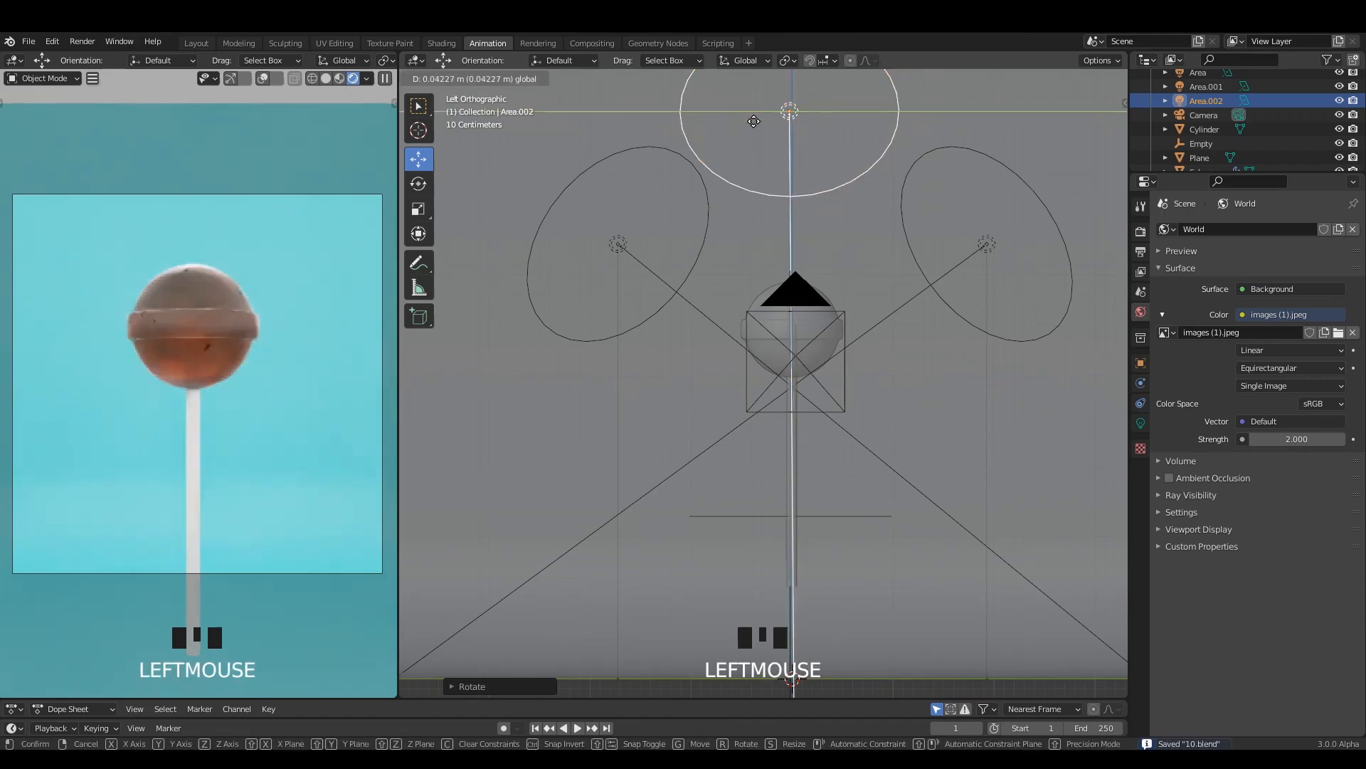
scroll(824, 347, down, 2)
scroll(826, 358, up, 1)
middle_drag(826, 357, 882, 369)
scroll(832, 341, up, 1)
key(ctrl+s)
scroll(840, 327, up, 1)
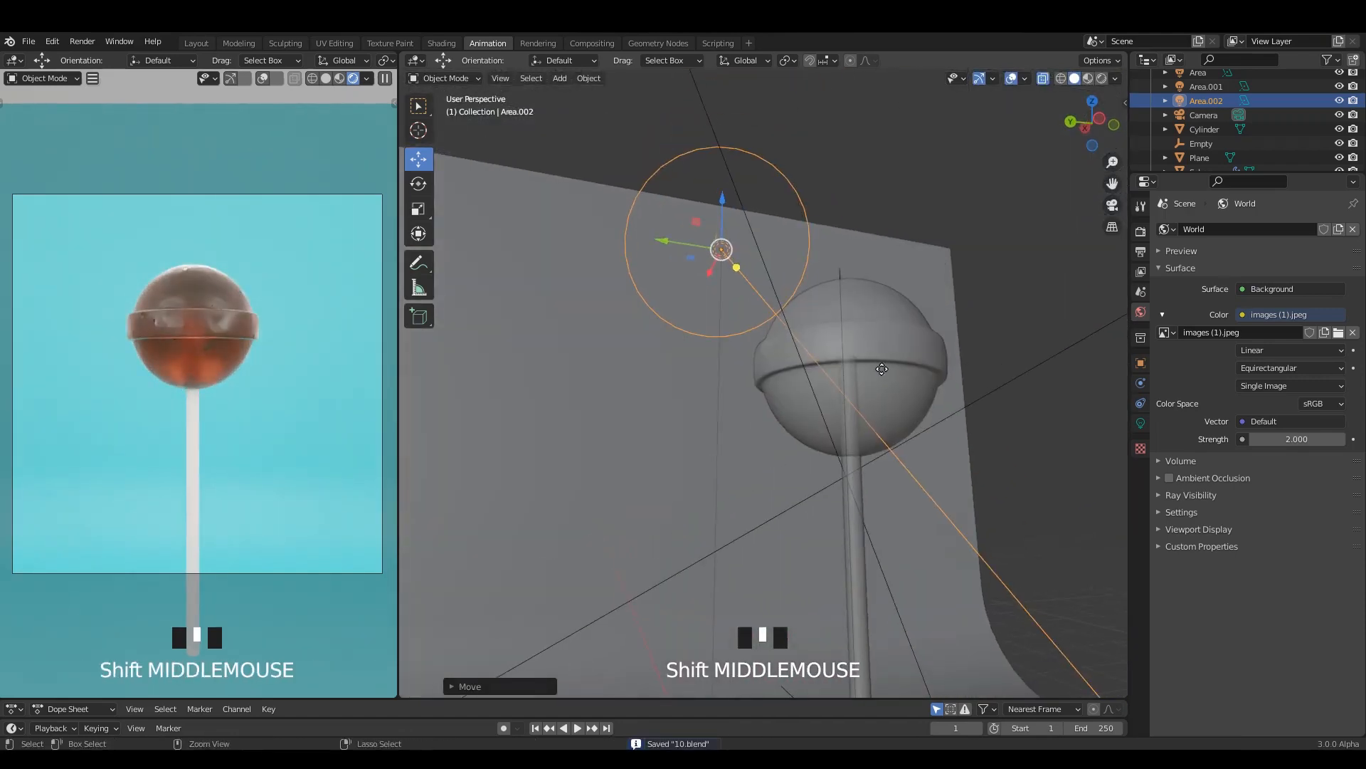
Parent the candy sphere to the stick cylinder using the Object option
click(901, 338)
shift+click(860, 490)
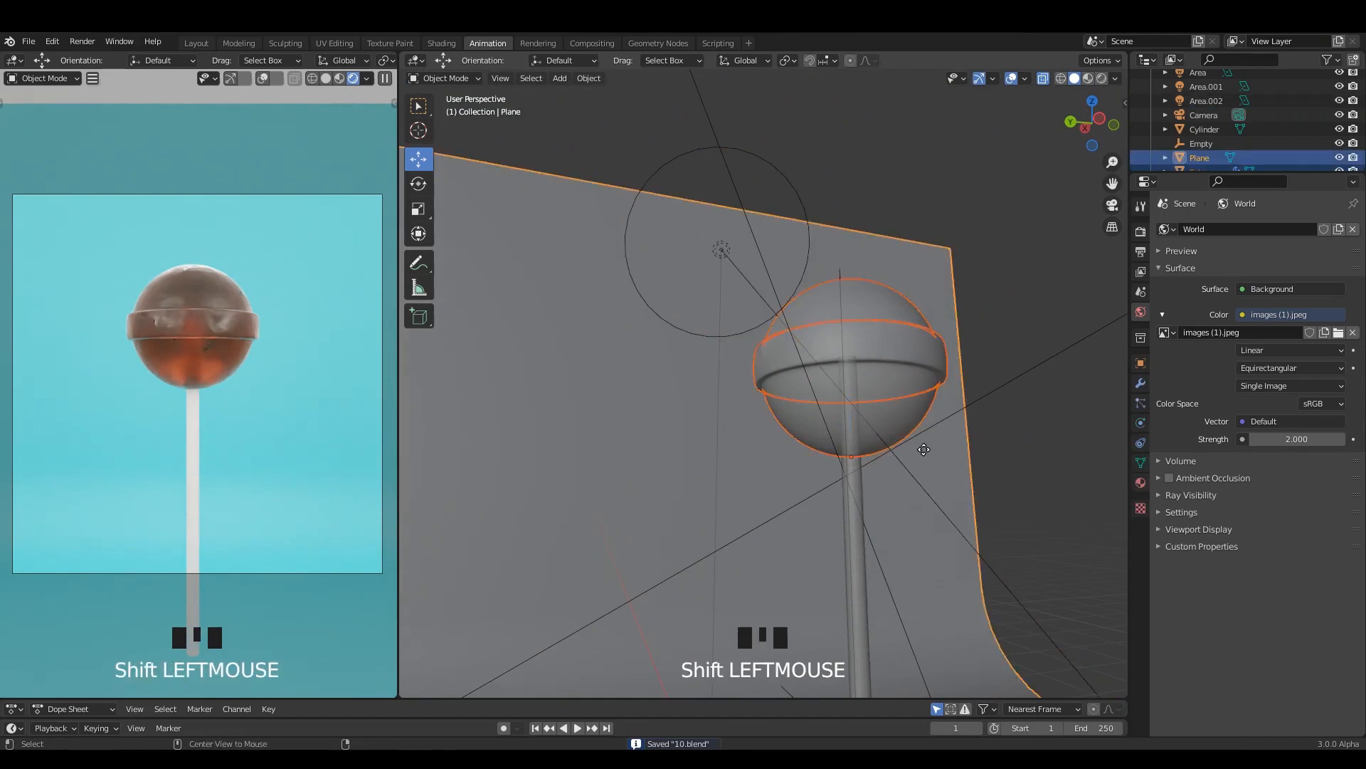
alt+middle_drag(859, 490, 679, 423)
double_click(580, 463)
shift+click(581, 498)
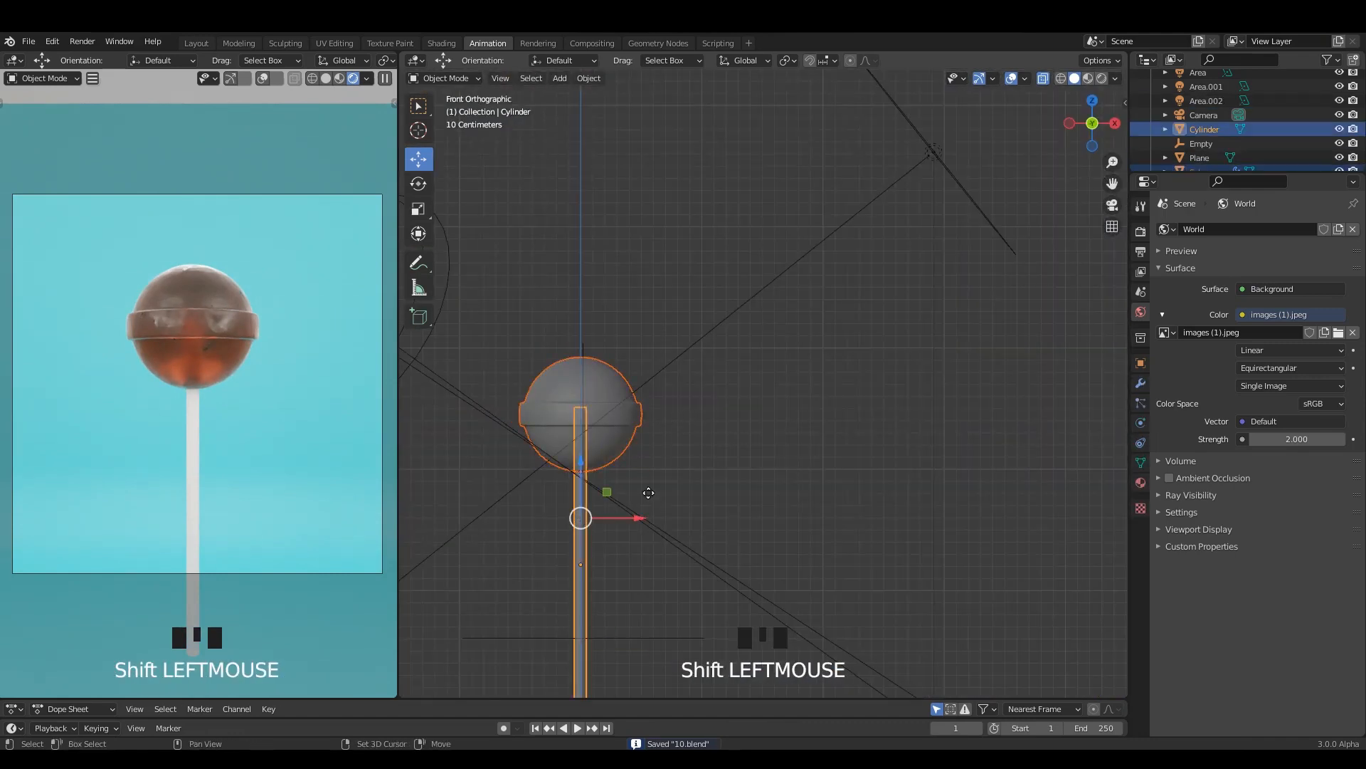
shift+middle_drag(672, 419, 761, 379)
key(ctrl+s)
click(676, 370)
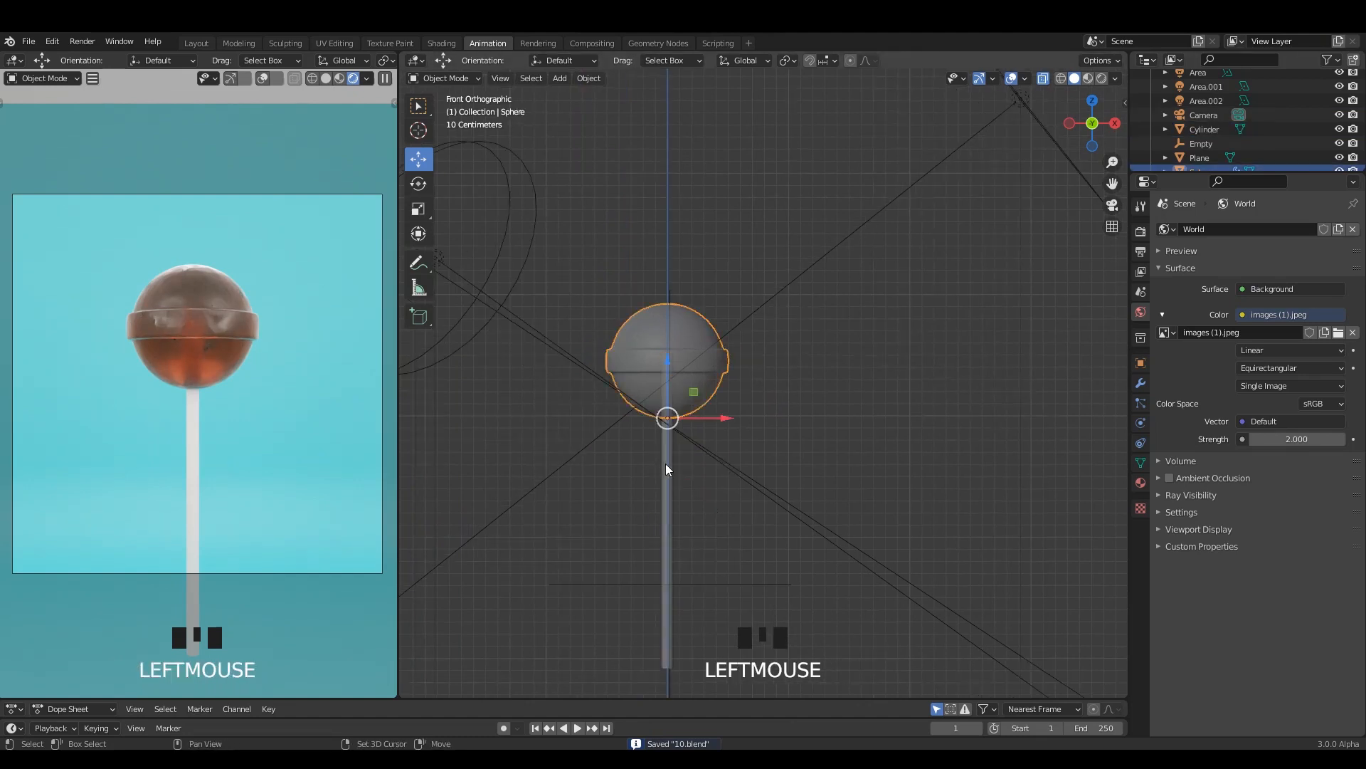
shift+click(668, 469)
key(ctrl+p)
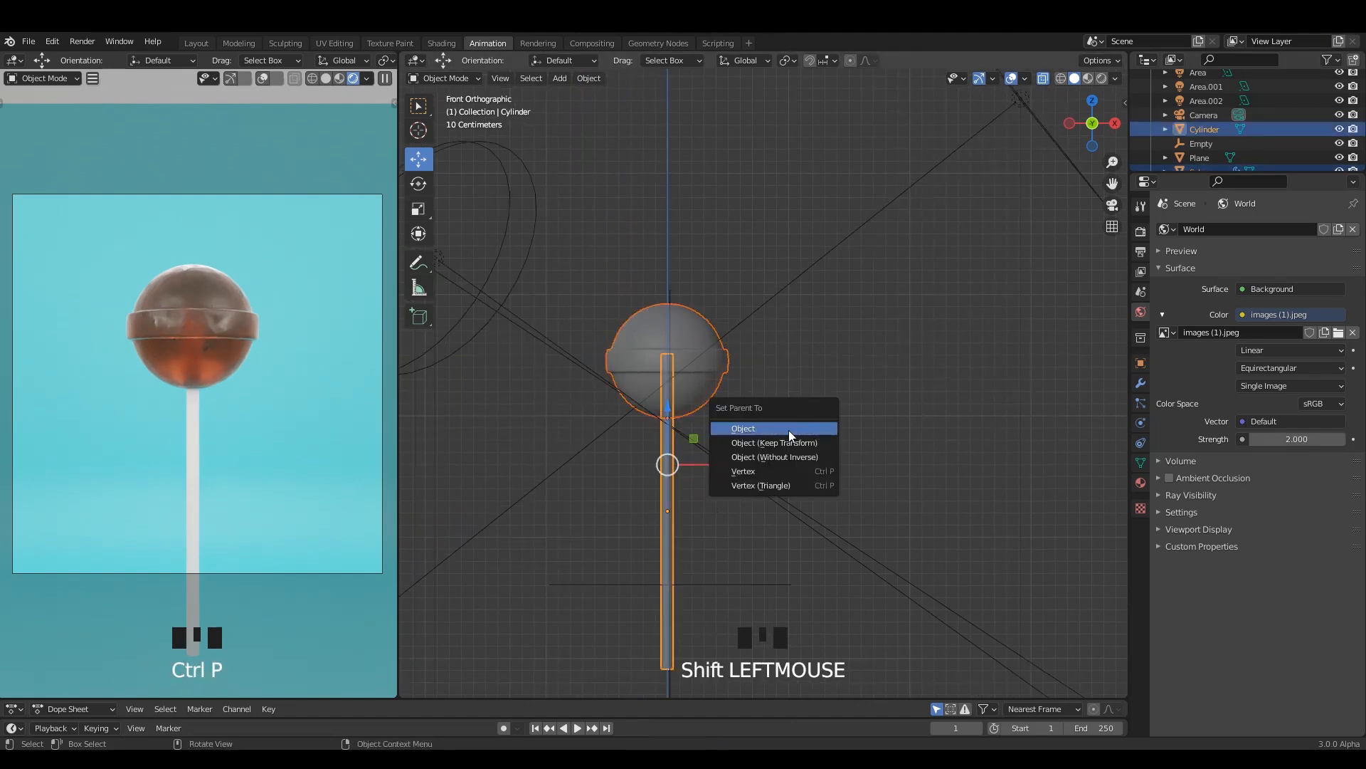
click(789, 430)
Try moving the stick in the side view to test whether the candy follows it
click(668, 493)
click(666, 493)
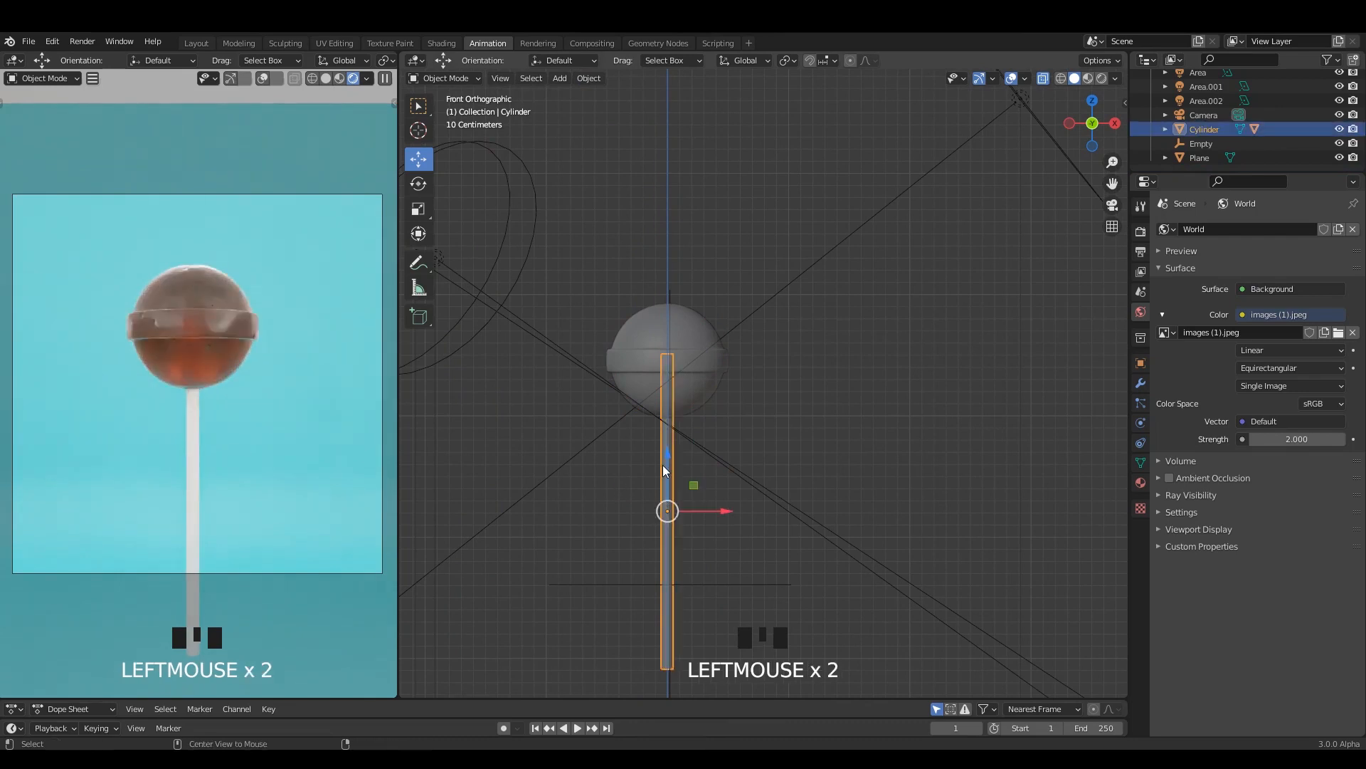
alt+middle_drag(663, 464, 756, 448)
key(g)
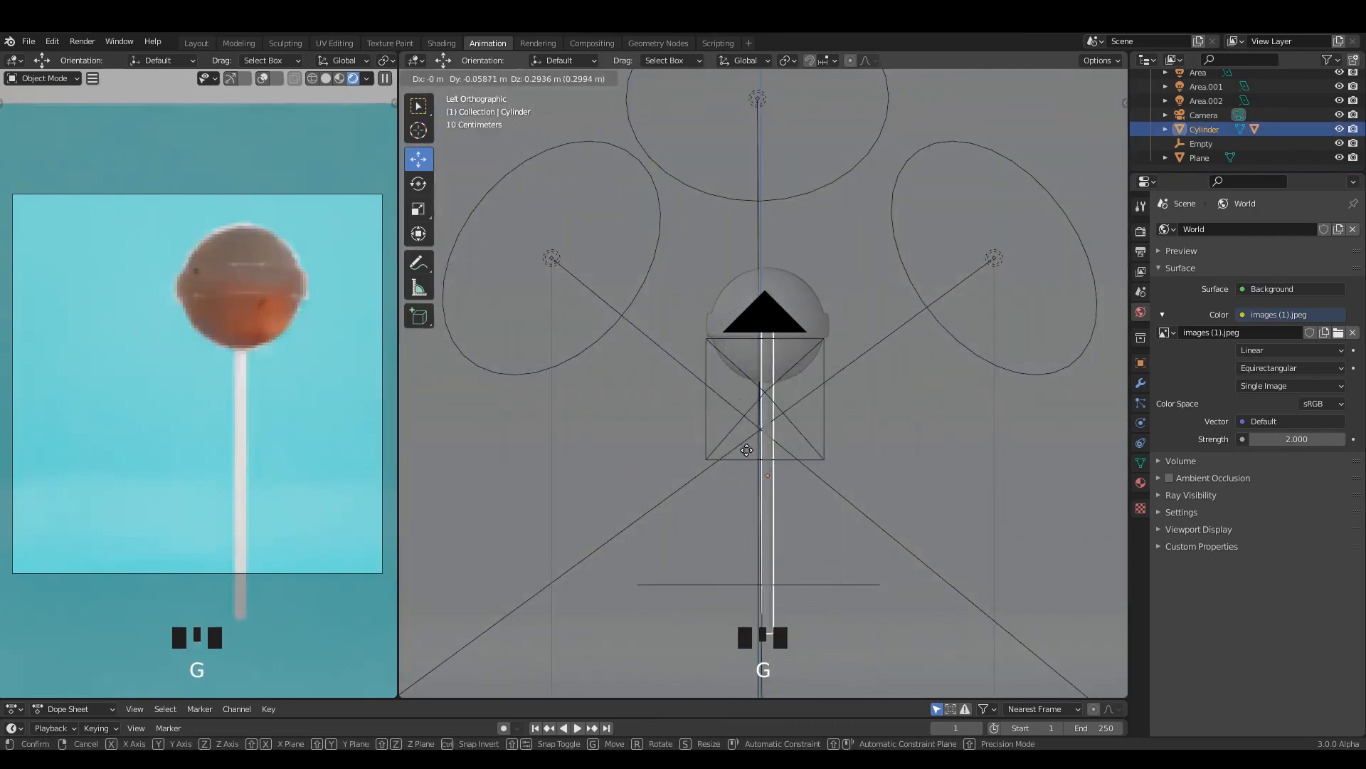
click(792, 477)
Save the file and duplicate the stick and candy together, leaving the copies in place
key(ctrl+s)
shift+click(765, 360)
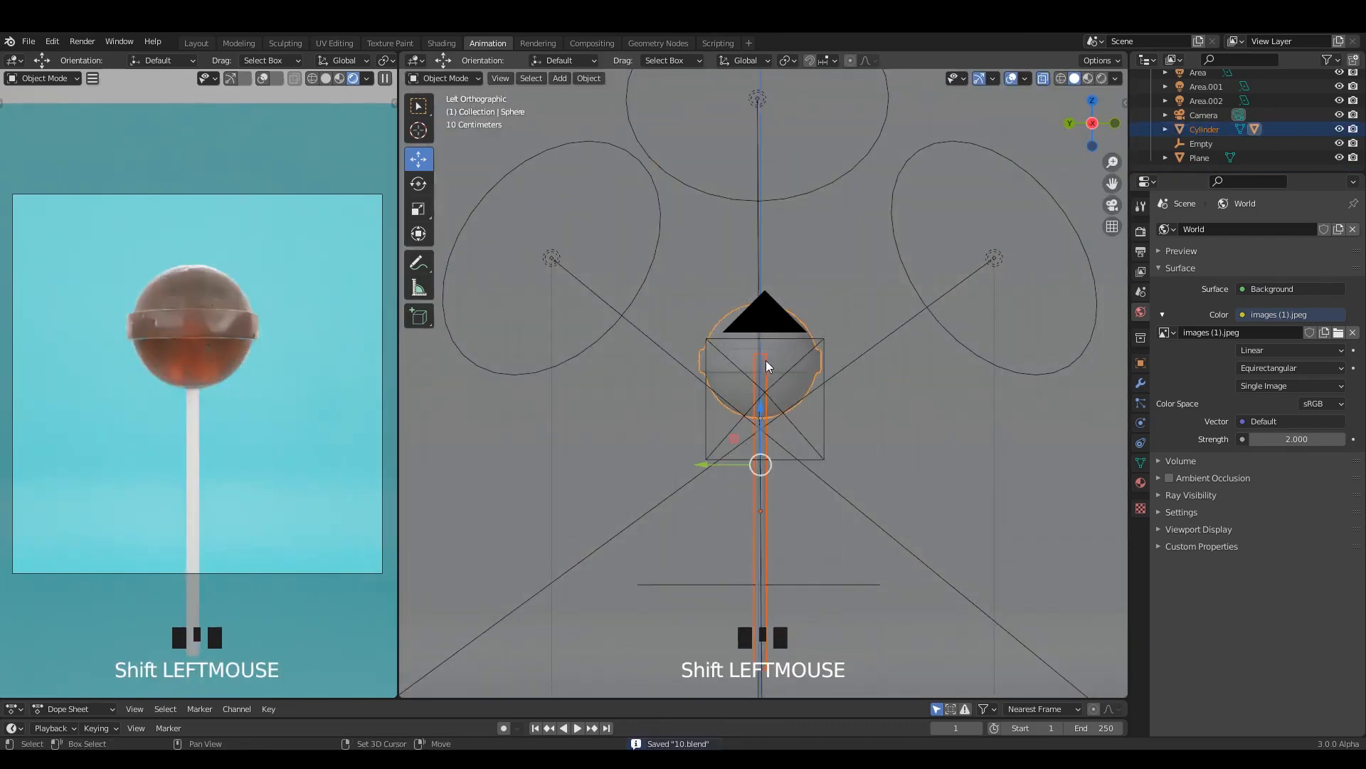
key(shift+d)
right_click(871, 420)
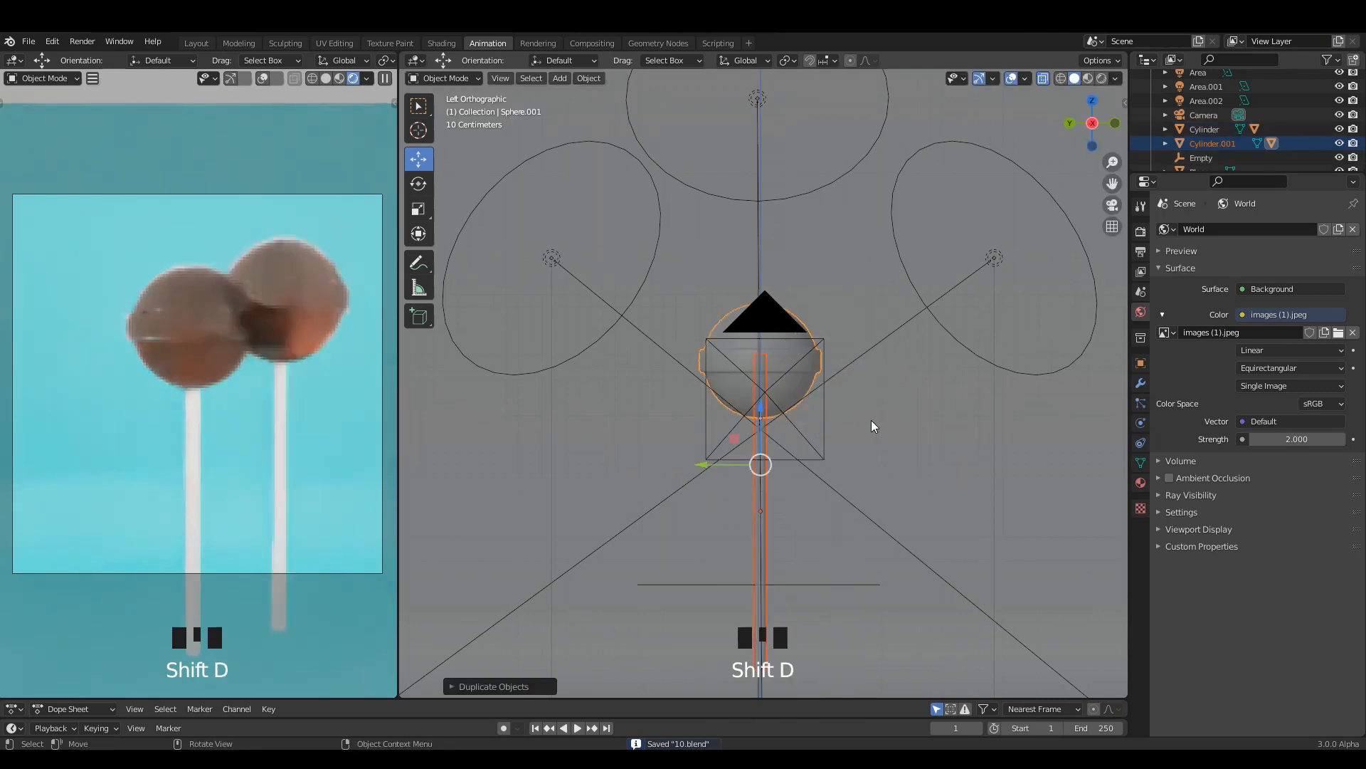
Turn off X-ray and set the viewport shading to Object color, World background, and Cavity of type Both
key(alt+z)
scroll(875, 352, up, 1)
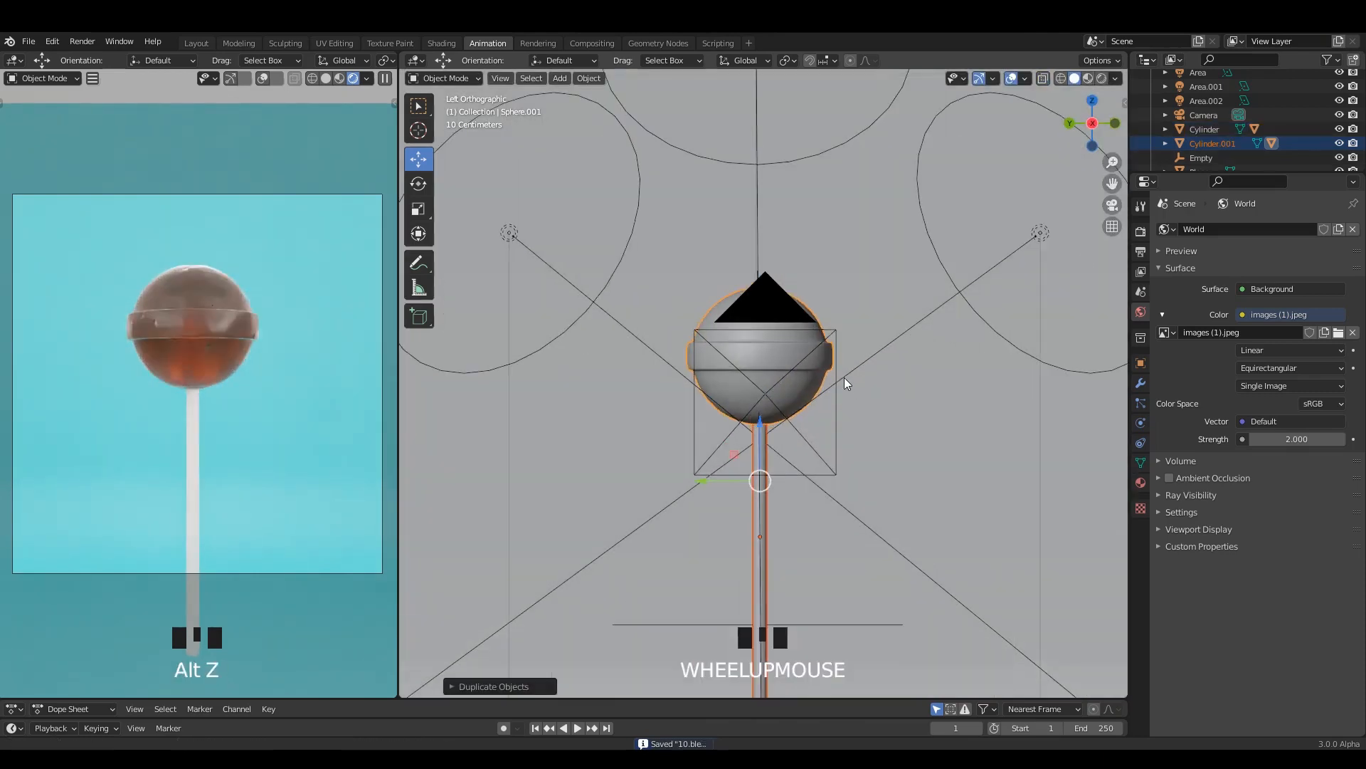
shift+middle_drag(844, 377, 847, 388)
click(1115, 78)
click(1110, 258)
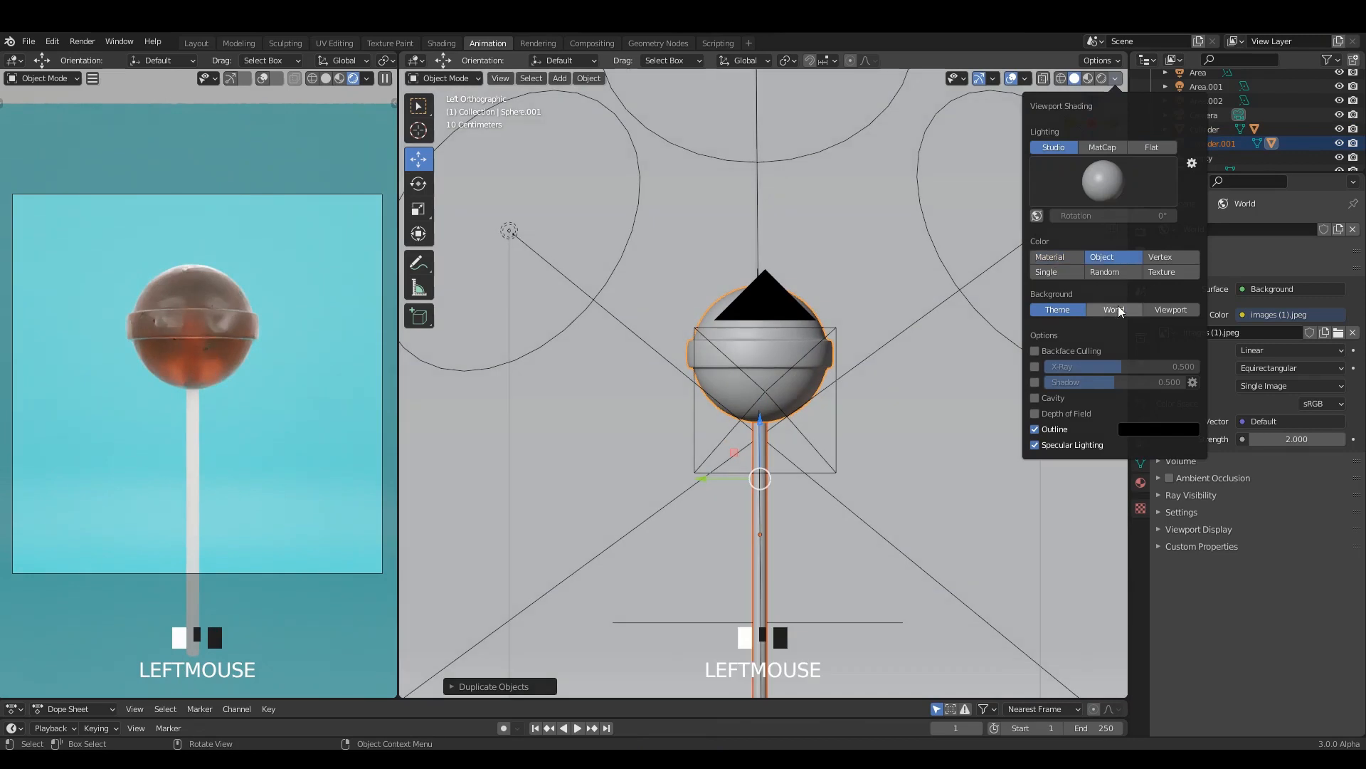
click(1113, 309)
click(1035, 399)
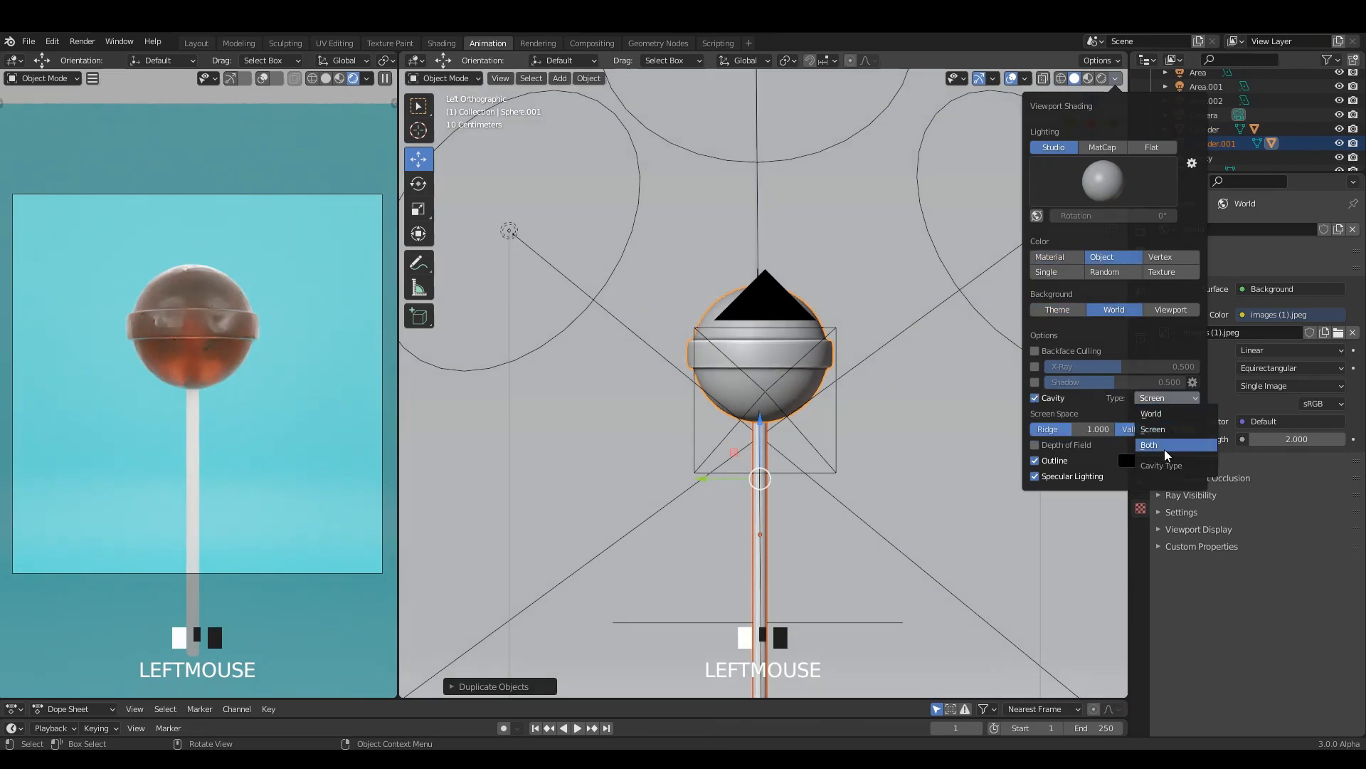
click(1168, 445)
shift+middle_drag(829, 349, 928, 497)
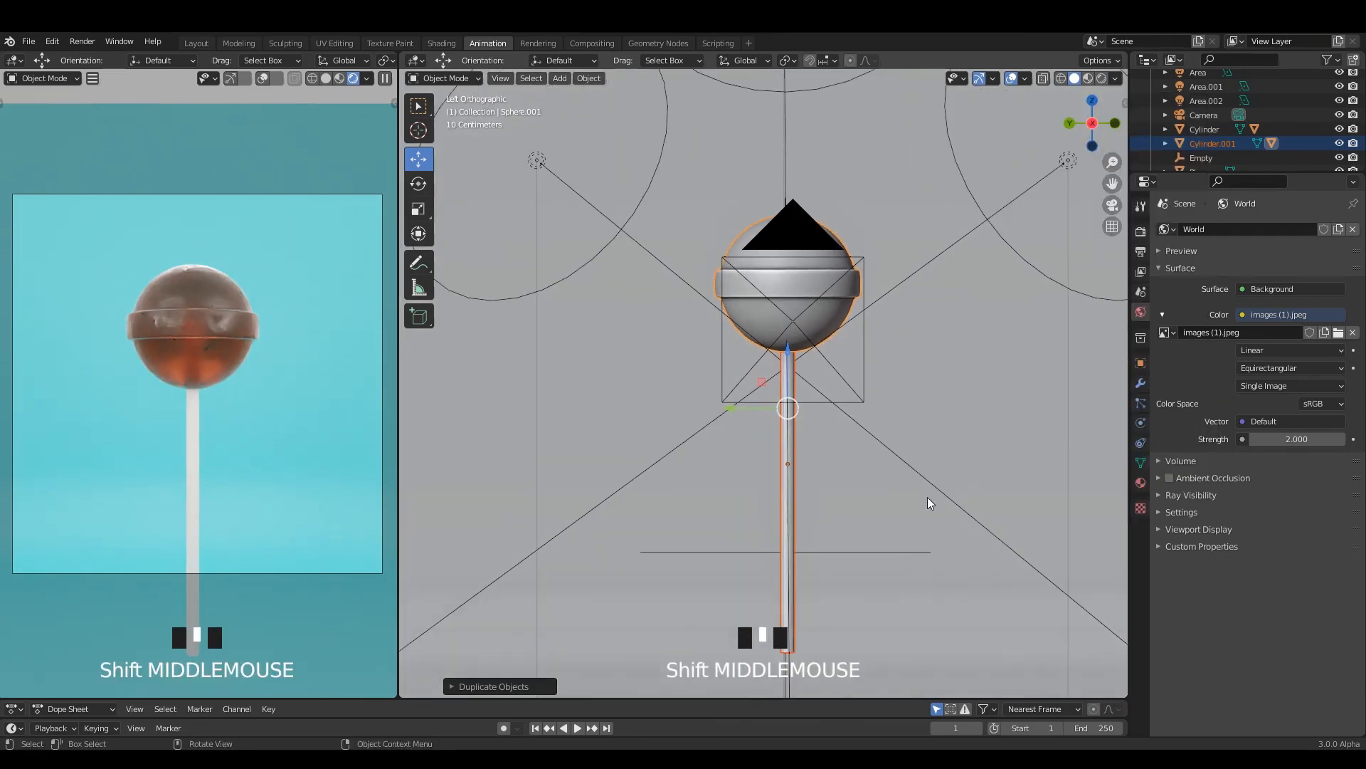
Tilt the duplicated lollipop in the side view, shift it sideways away from the upright original, and save the file
key(r)
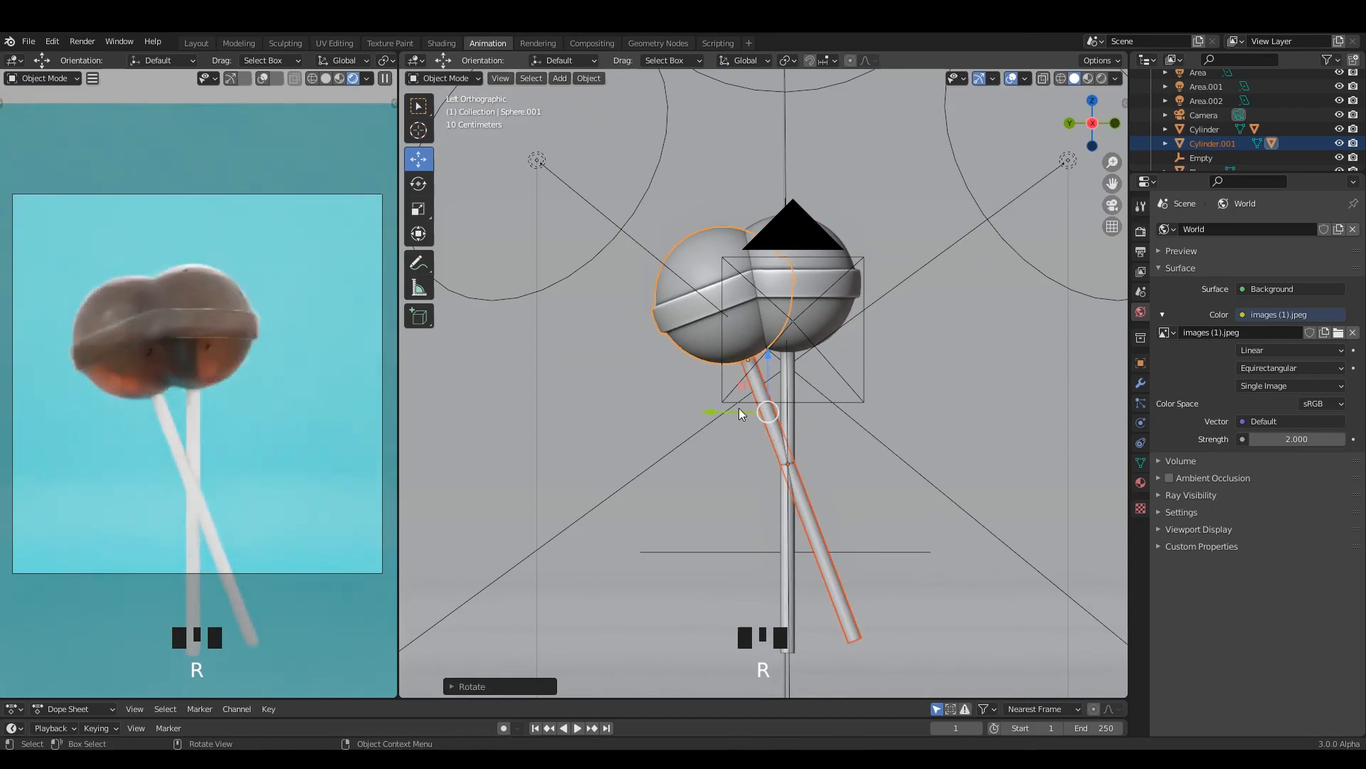
drag(738, 408, 689, 408)
key(ctrl+s)
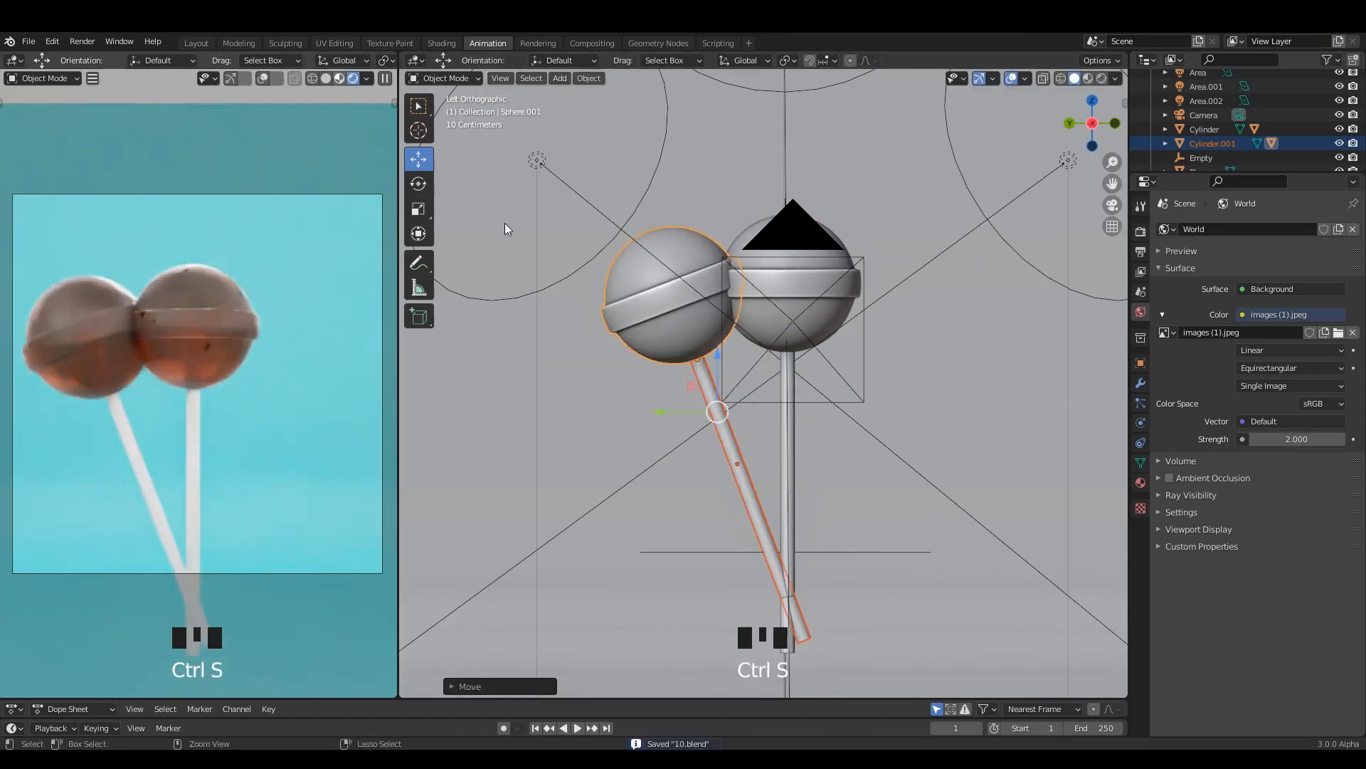
Switch the camera view to Material Preview shading and nudge the tilted lollipop slightly down and outward in the side view
click(339, 78)
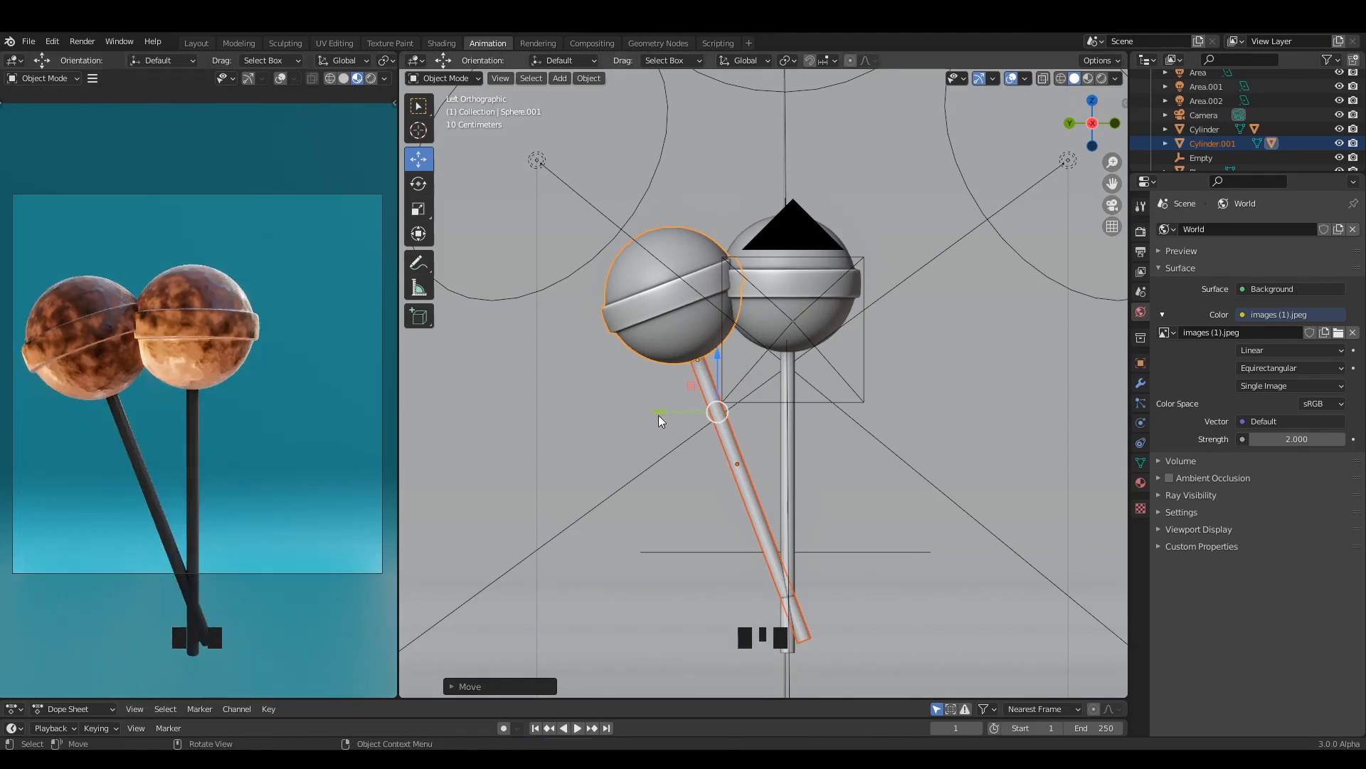
scroll(724, 427, down, 1)
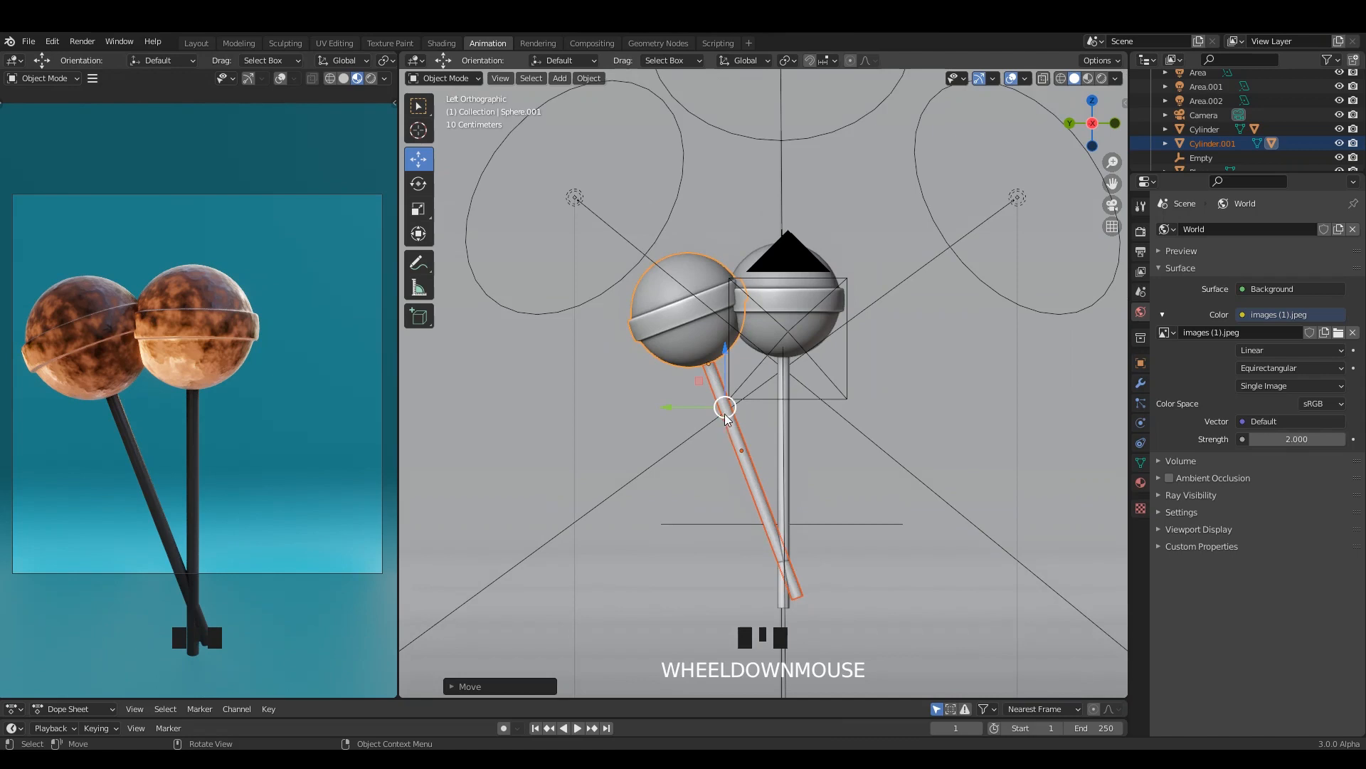
mouse_move(724, 416)
mouse_down()
mouse_move(694, 412)
mouse_move(719, 421)
mouse_up()
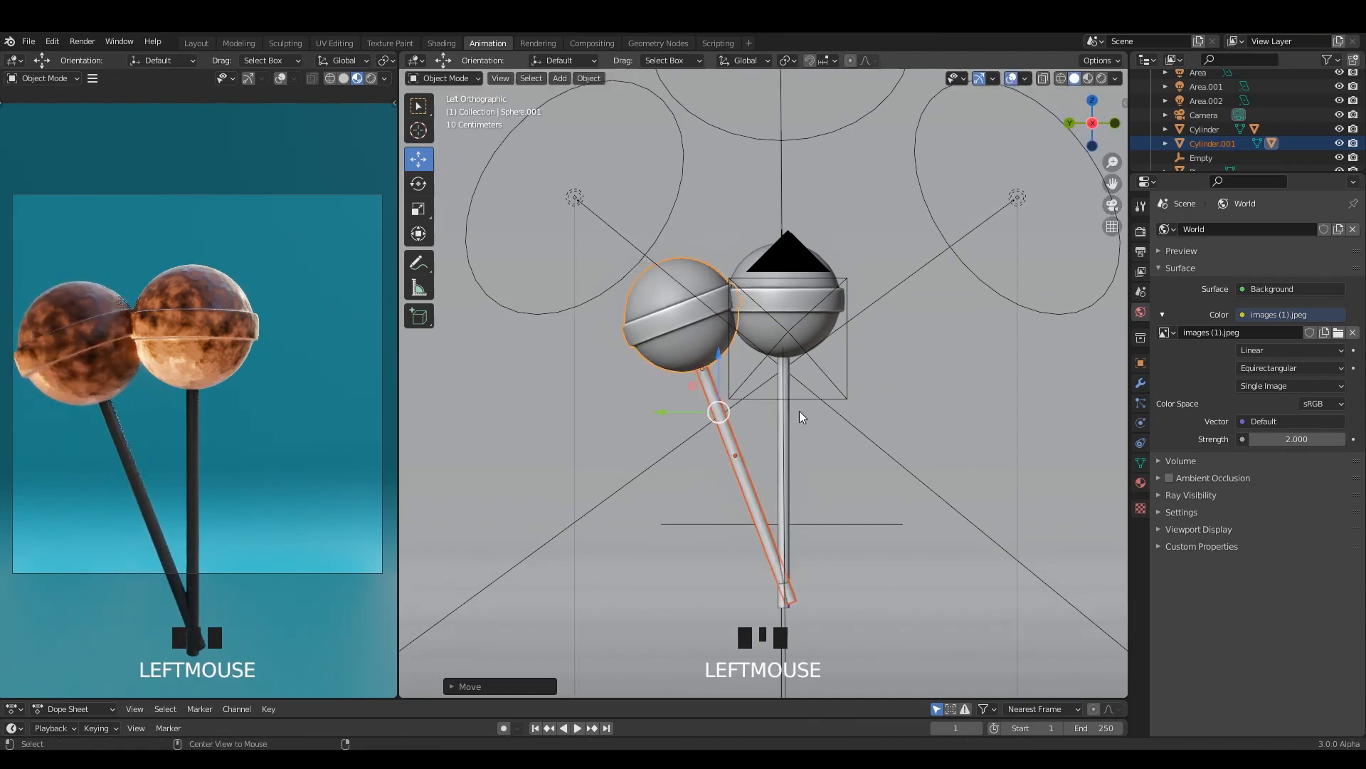
Move the tilted lollipop behind the original one and lean it backward
alt+middle_drag(800, 417, 757, 460)
drag(703, 351, 806, 496)
key(r)
drag(749, 363, 741, 396)
alt+middle_drag(741, 395, 801, 391)
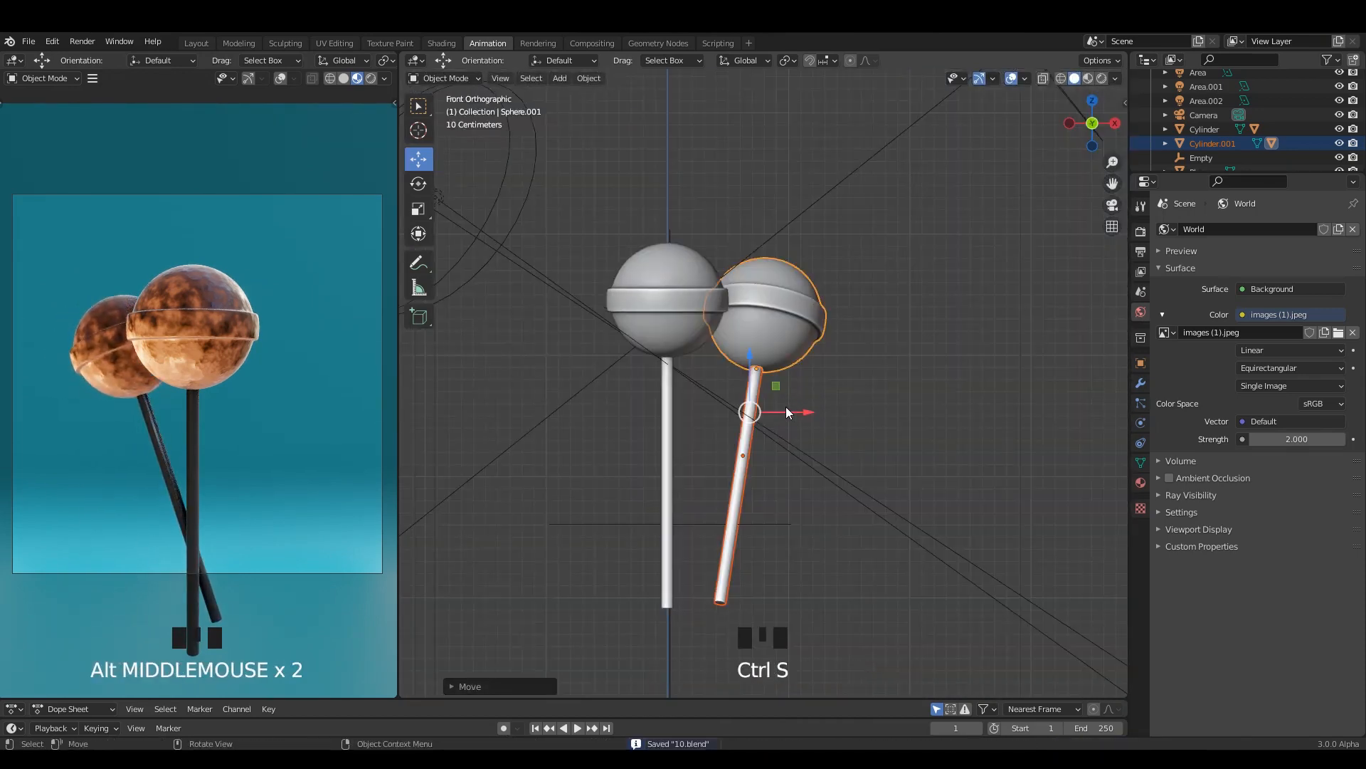
Fine-tune the rear lollipop's backward lean and depth behind the original in the front view
key(r)
click(863, 476)
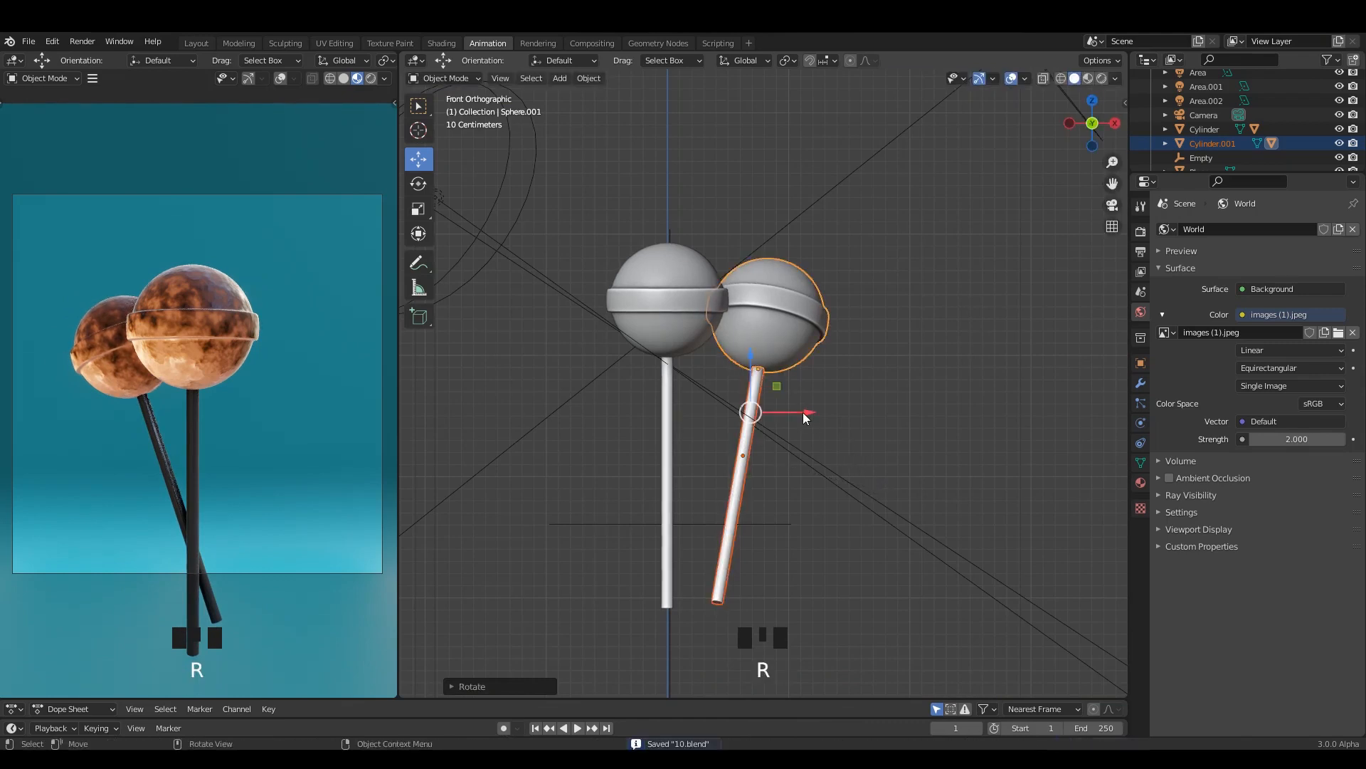
drag(789, 413, 781, 424)
Slide the rear lollipop farther sideways in the side view, check its clearance from above, and save the file
alt+middle_drag(840, 435, 899, 432)
shift+middle_drag(864, 399, 875, 335)
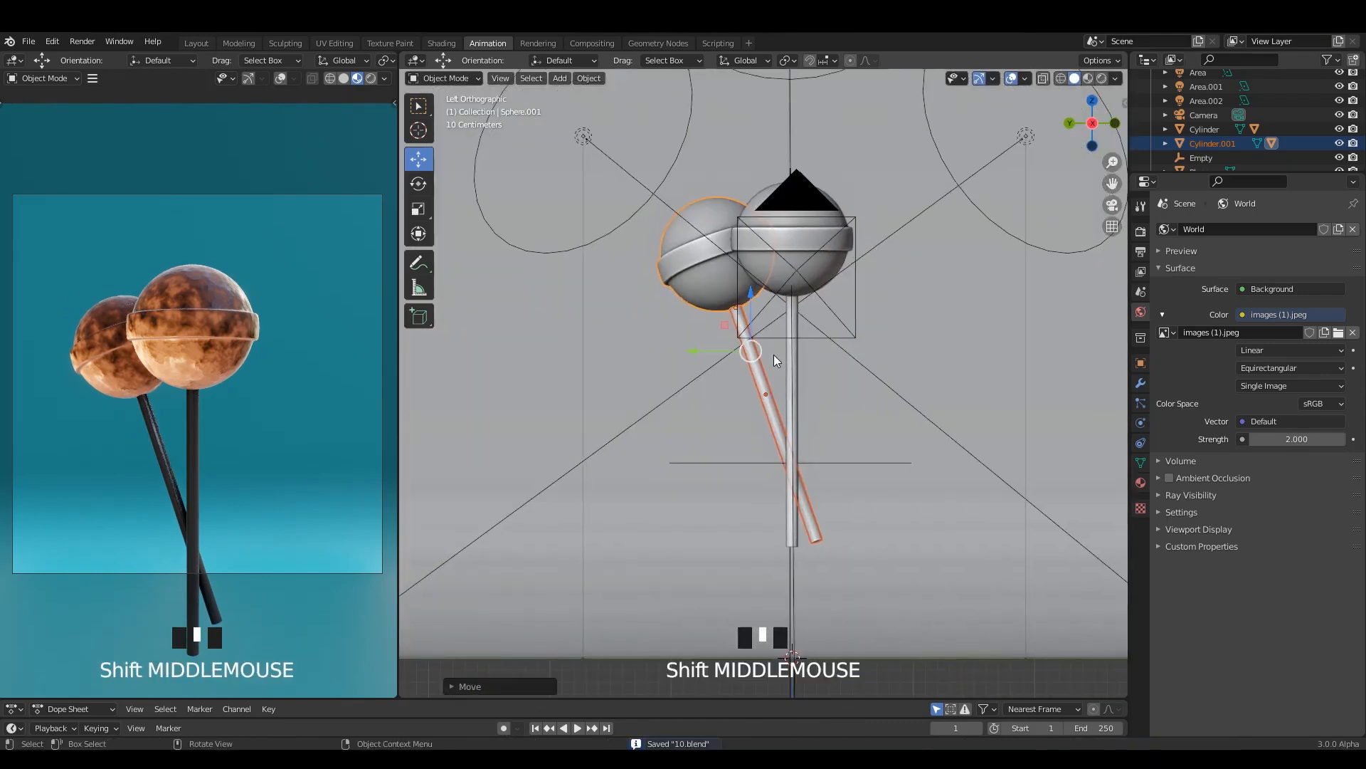
drag(751, 350, 680, 349)
alt+middle_drag(740, 292, 749, 369)
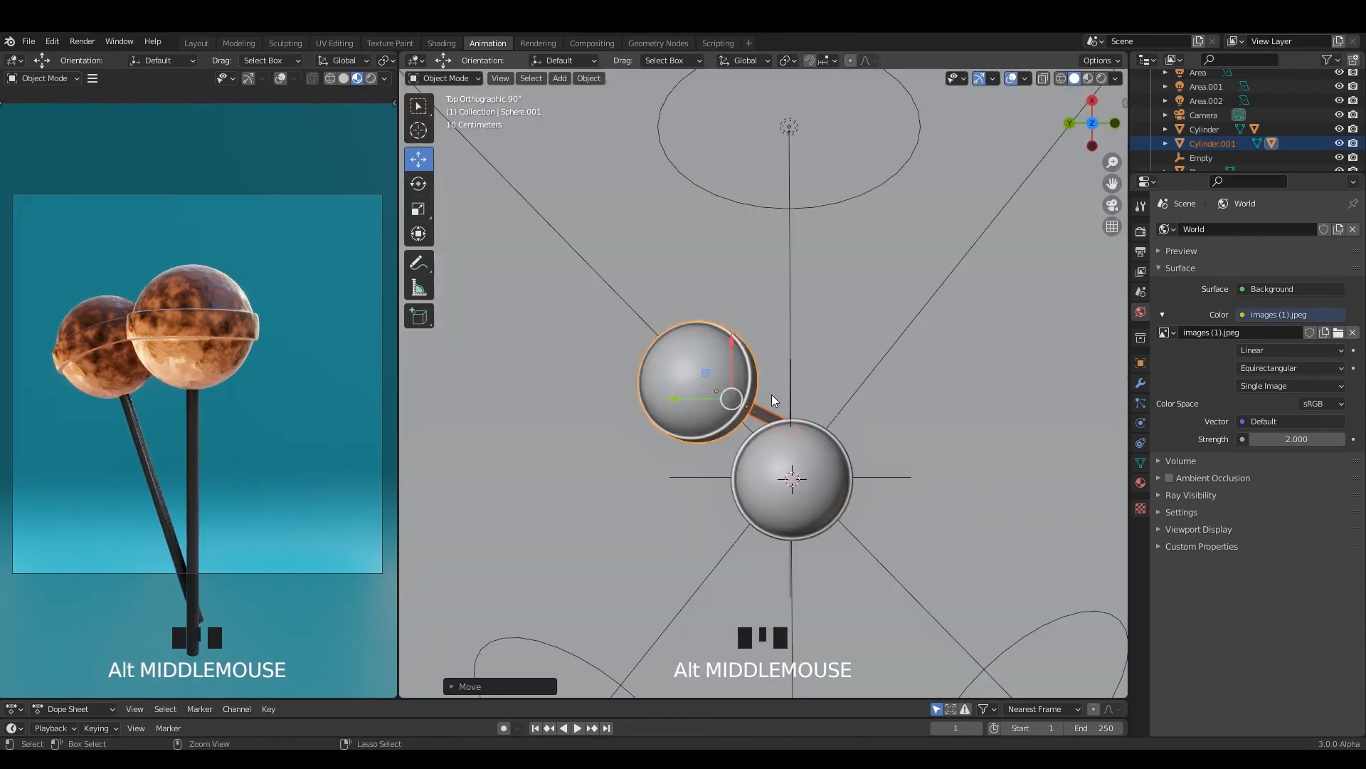
key(ctrl+s)
Adjust the rear lollipop's lean in the front view and bring it closer to the original in the top view
alt+middle_drag(931, 404, 878, 411)
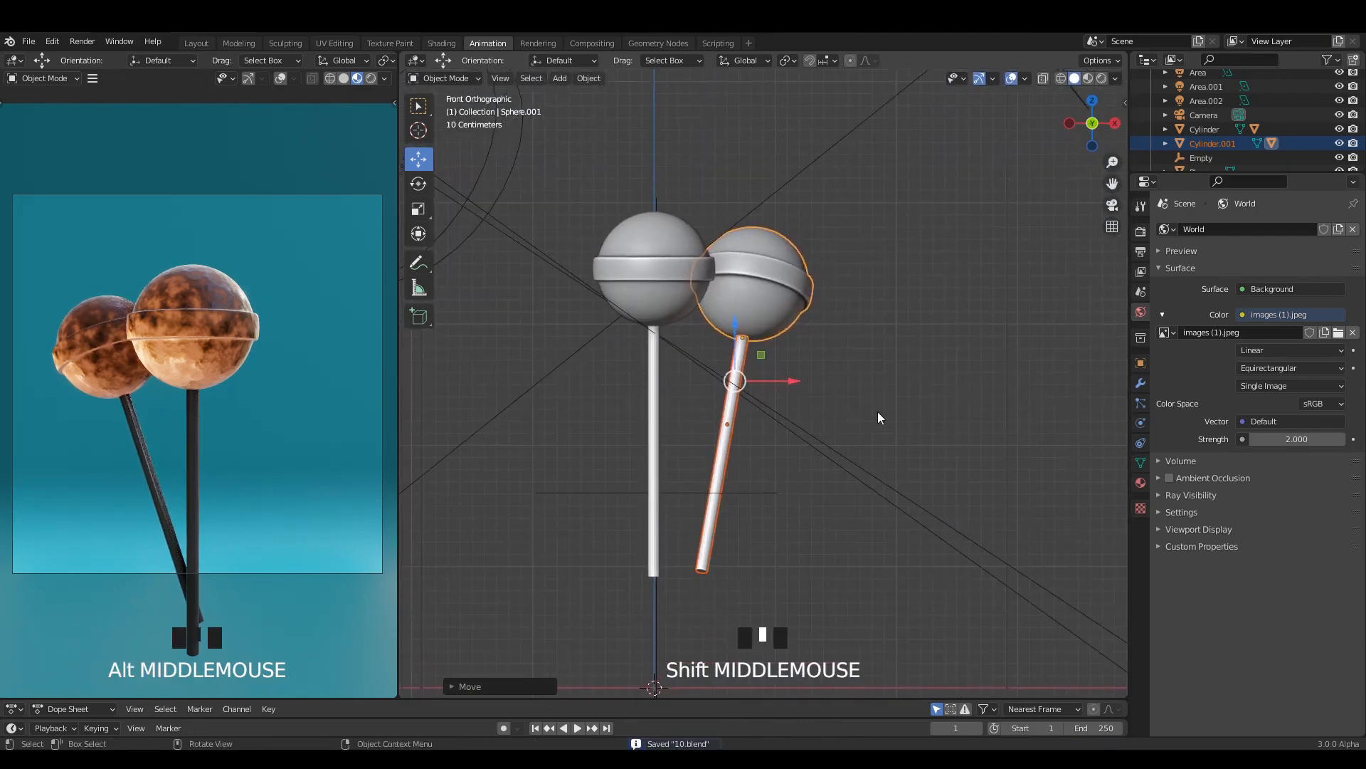
key(r)
click(882, 400)
alt+middle_drag(793, 335, 784, 403)
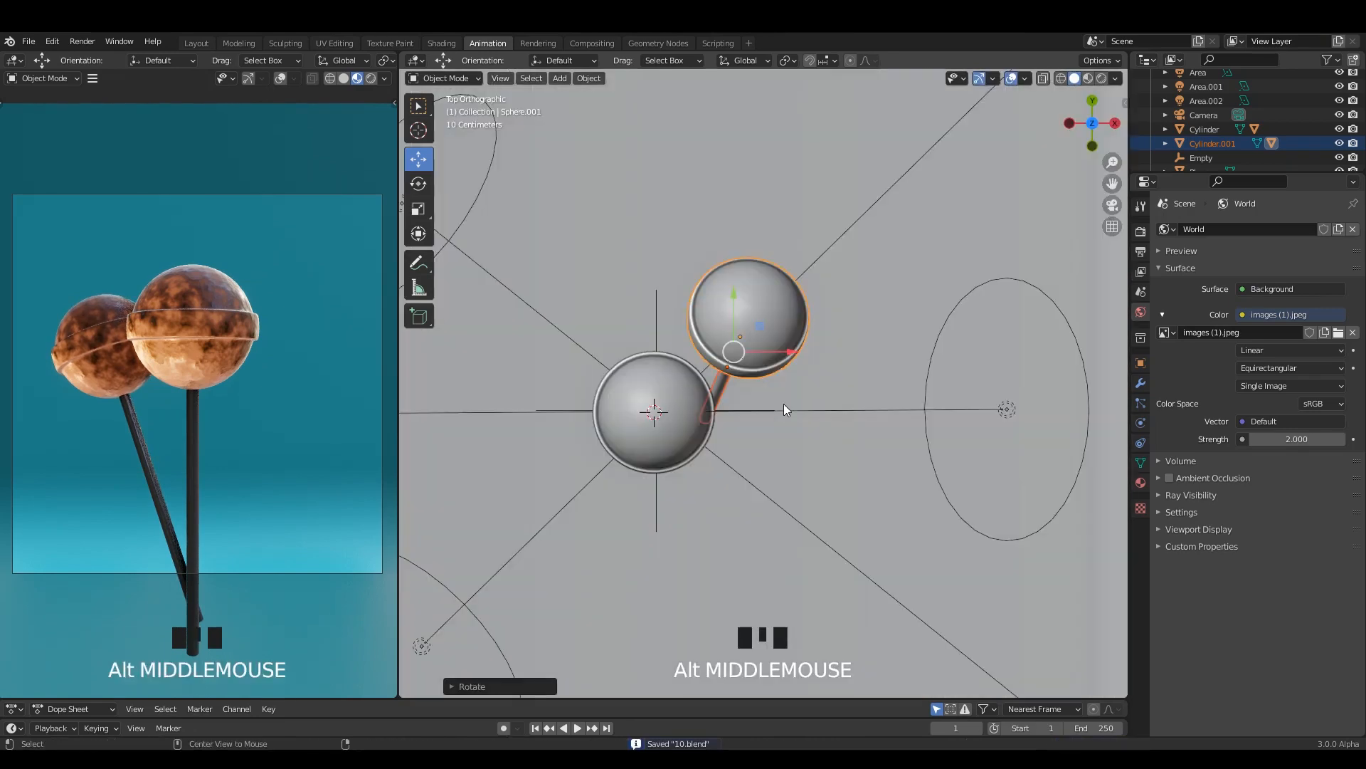
drag(783, 342, 767, 340)
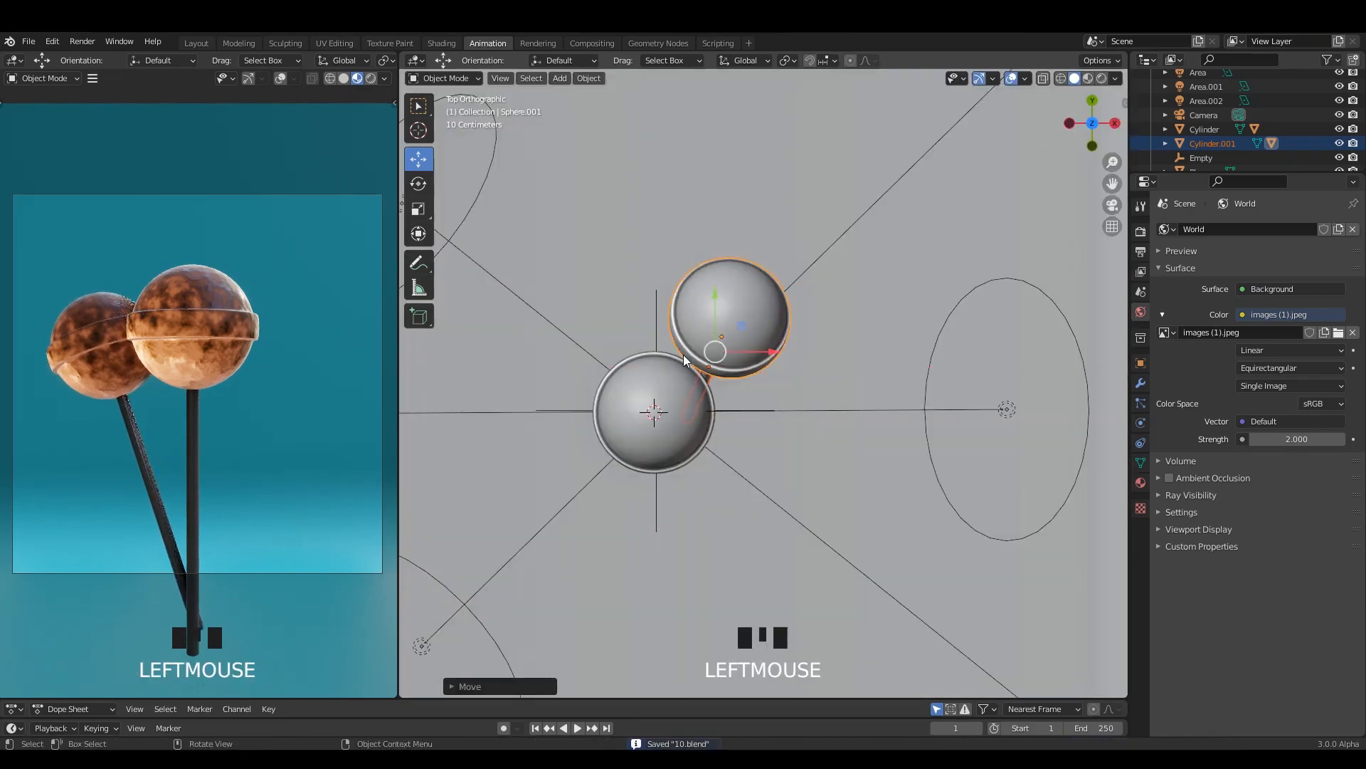
Rotate the rear lollipop in the side view so its stick's lower end meets the upright stick, and save the file
alt+middle_drag(683, 354, 757, 351)
mouse_move(794, 403)
shift+middle_down()
mouse_move(895, 389)
mouse_move(804, 393)
shift+middle_up()
key(r)
click(848, 434)
mouse_move(237, 382)
shift+middle_down()
mouse_move(260, 381)
mouse_move(249, 381)
shift+middle_up()
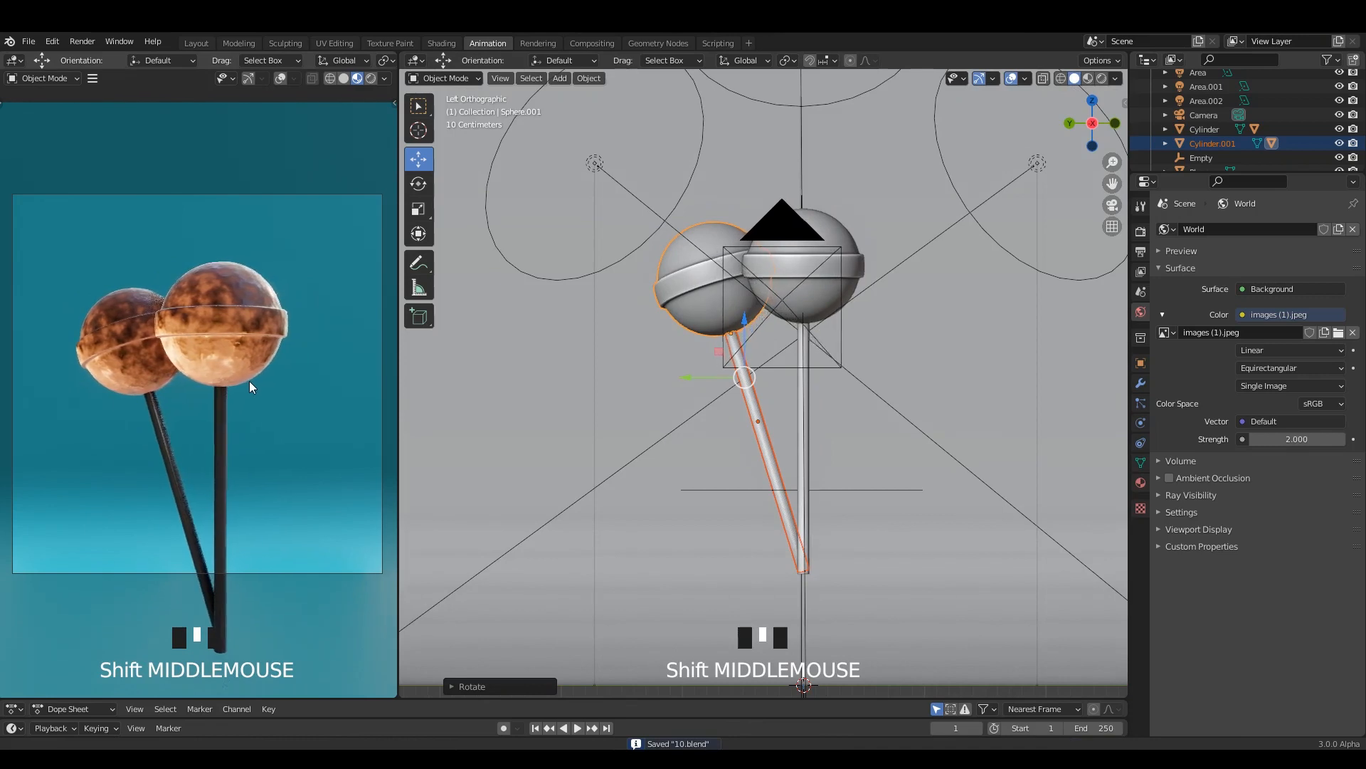
key(ctrl+s)
Select both sticks together and shift the two lollipops slightly sideways along the Y axis
click(774, 453)
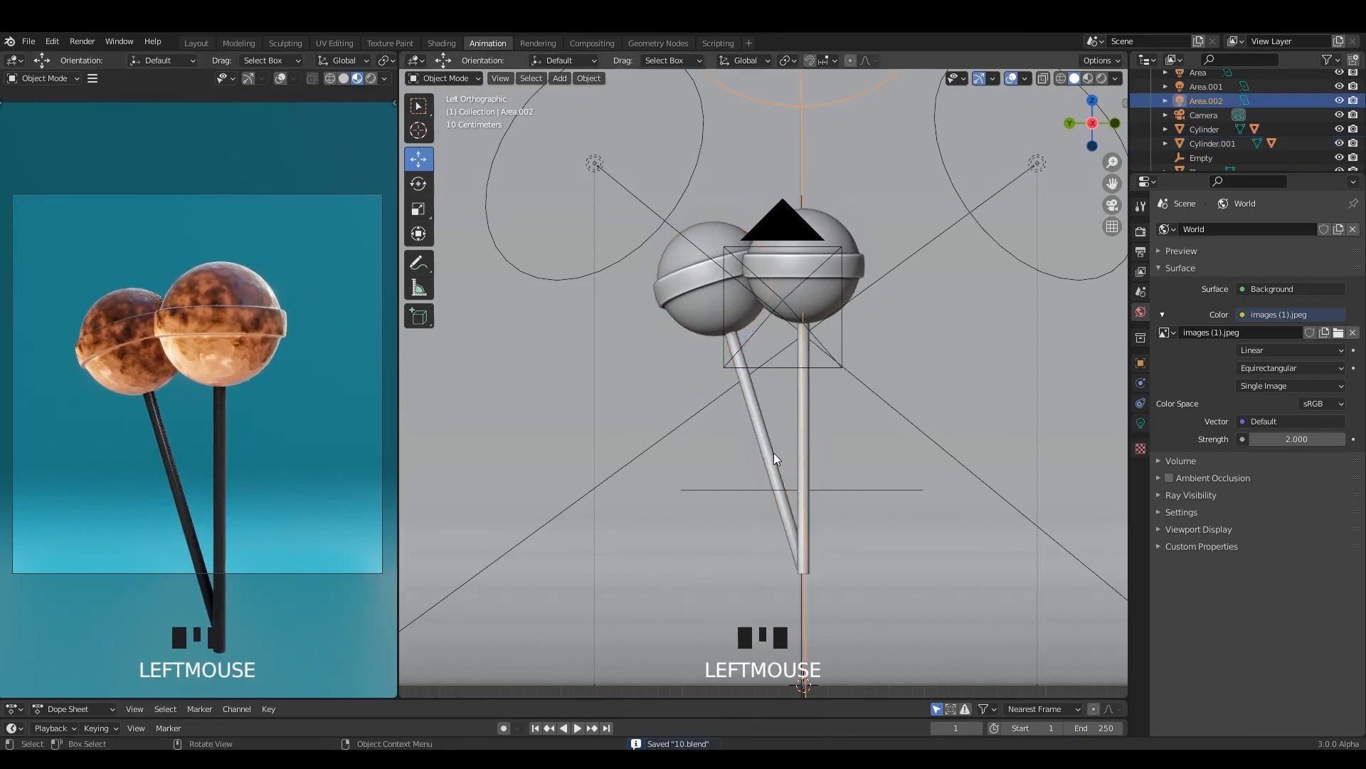
shift+click(775, 452)
click(810, 445)
shift+click(786, 460)
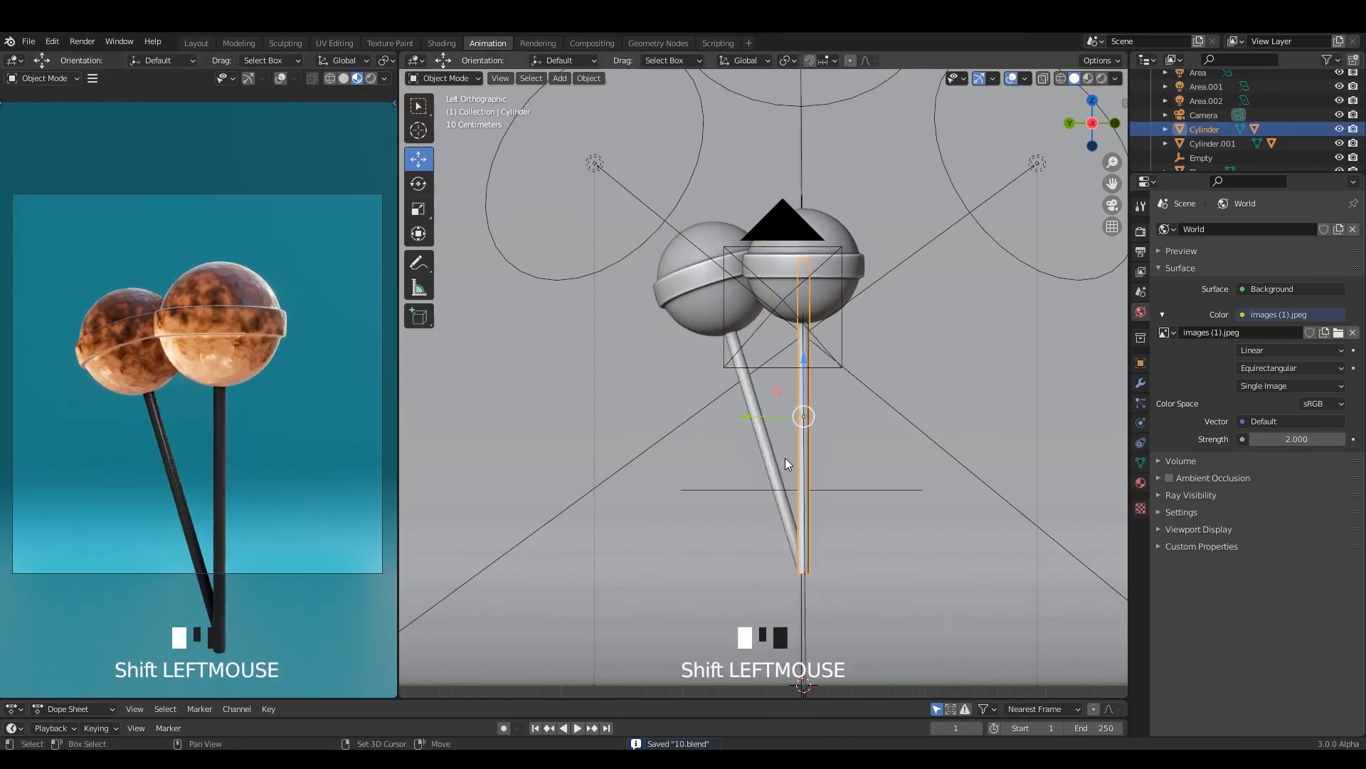
drag(740, 419, 725, 418)
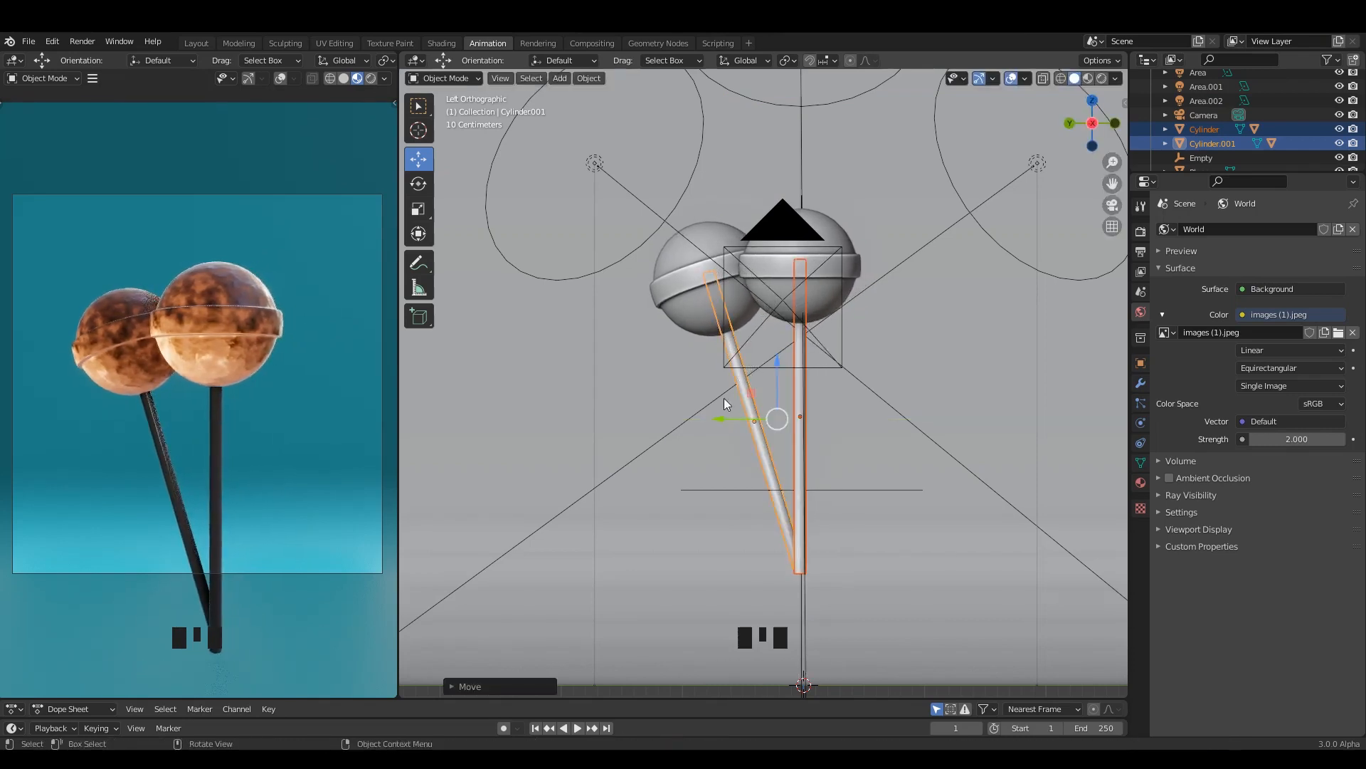
Duplicate the tilted lollipop's candy and stick in place and hide the viewport toolbar in the top view
click(689, 276)
shift+click(689, 277)
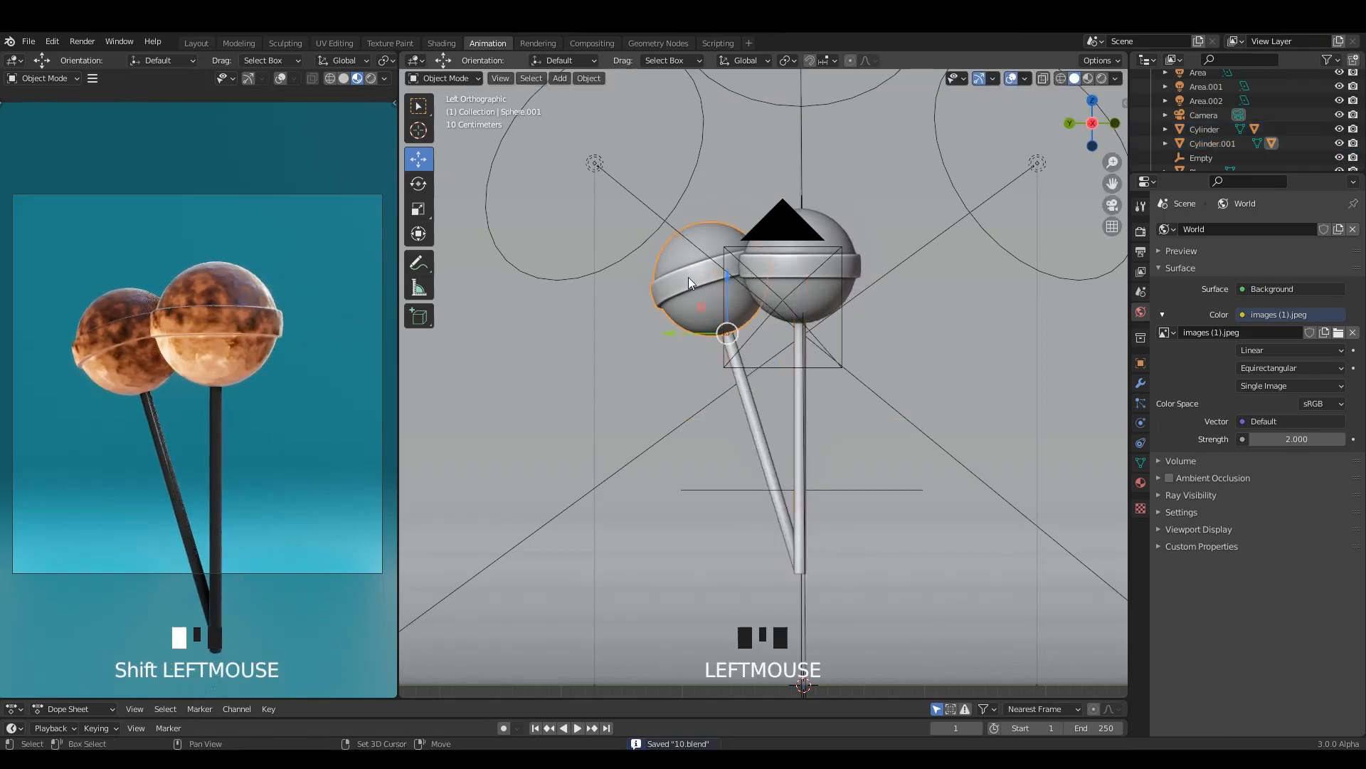
click(746, 407)
shift+click(740, 361)
alt+middle_drag(746, 380, 743, 385)
key(shift+d)
right_click(878, 420)
key(alt+z)
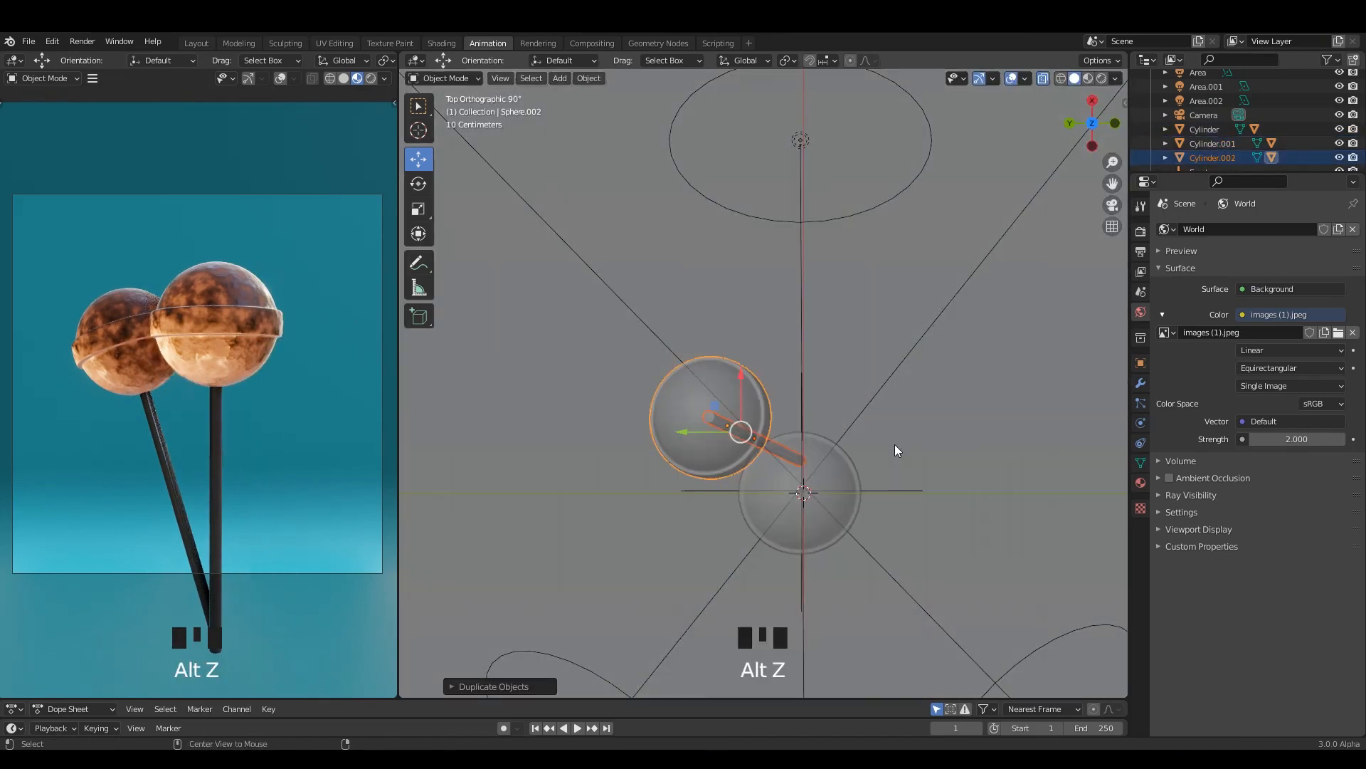
key(alt+z)
shift+middle_drag(905, 447, 929, 465)
key(t)
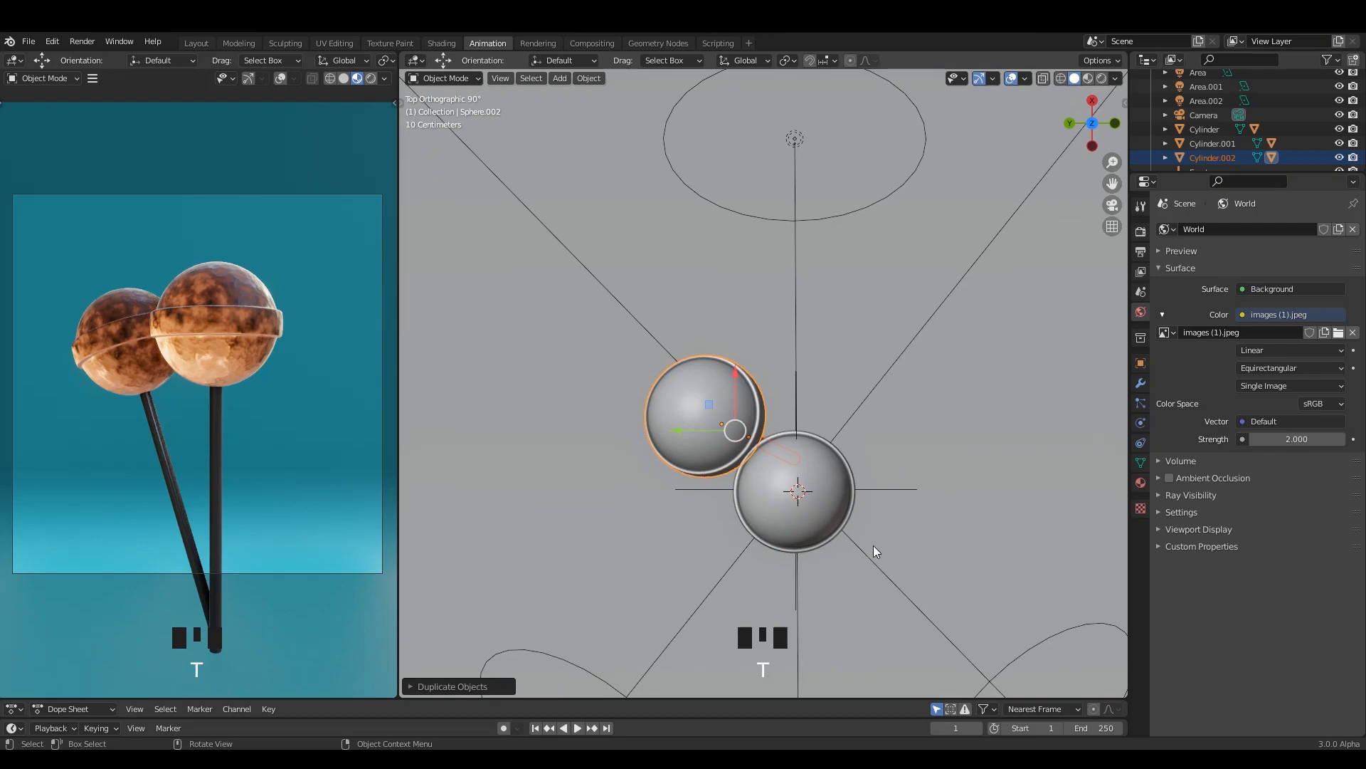
Apply the object transform to the new lollipop copy so its origin moves to the world centre
key(r)
right_click(833, 576)
key(ctrl+a)
click(890, 480)
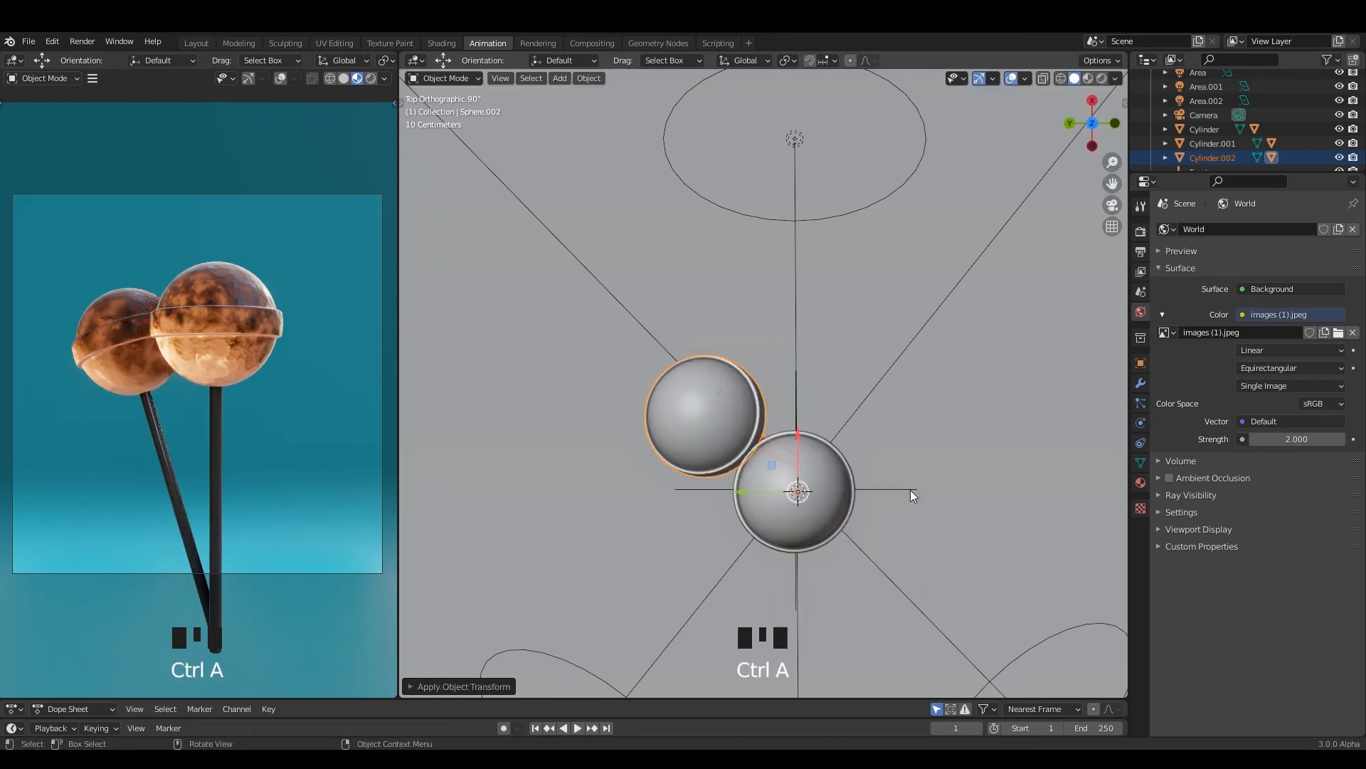
Rotate the copy 180 degrees in the top view, and swing it behind the upright lollipop on the side opposite the first tilted one
shift+middle_drag(908, 491, 922, 472)
key(shift+d)
text(r)
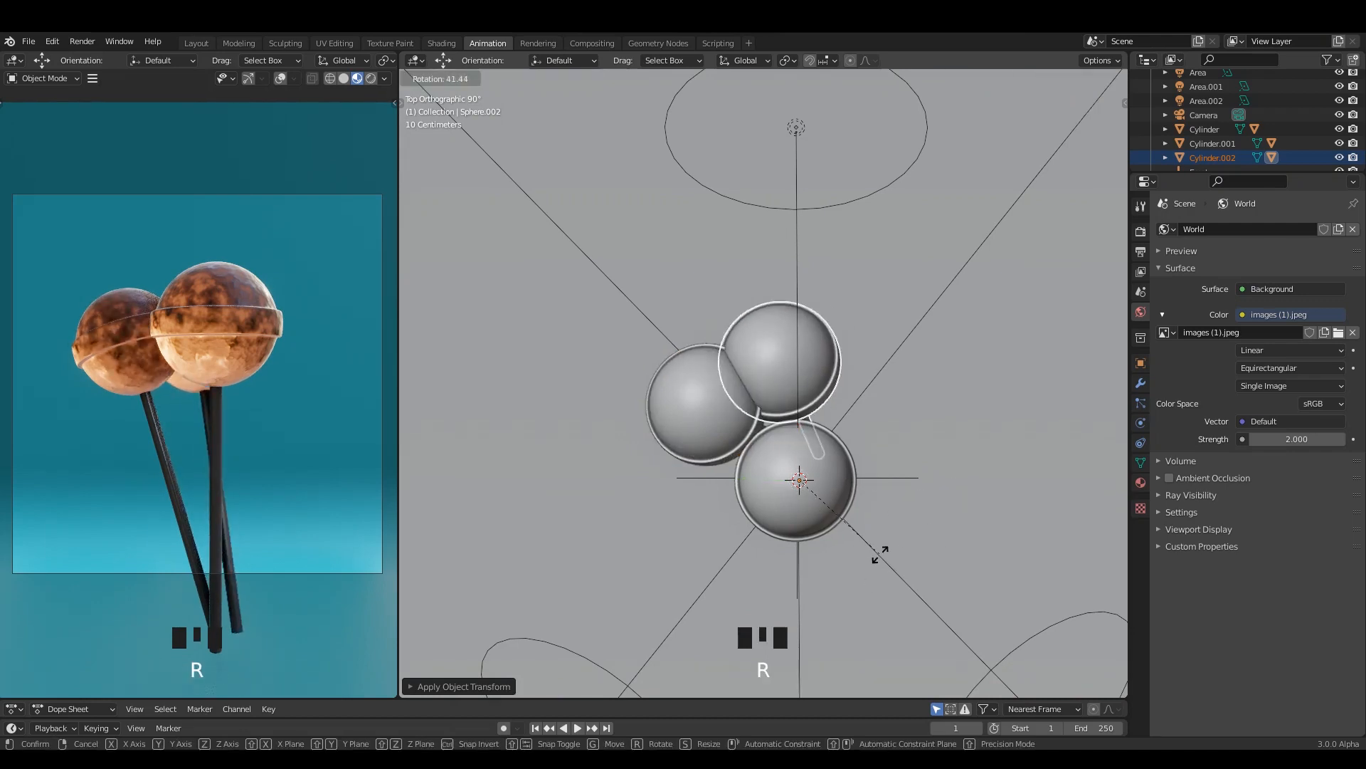
text(180)
key(Return)
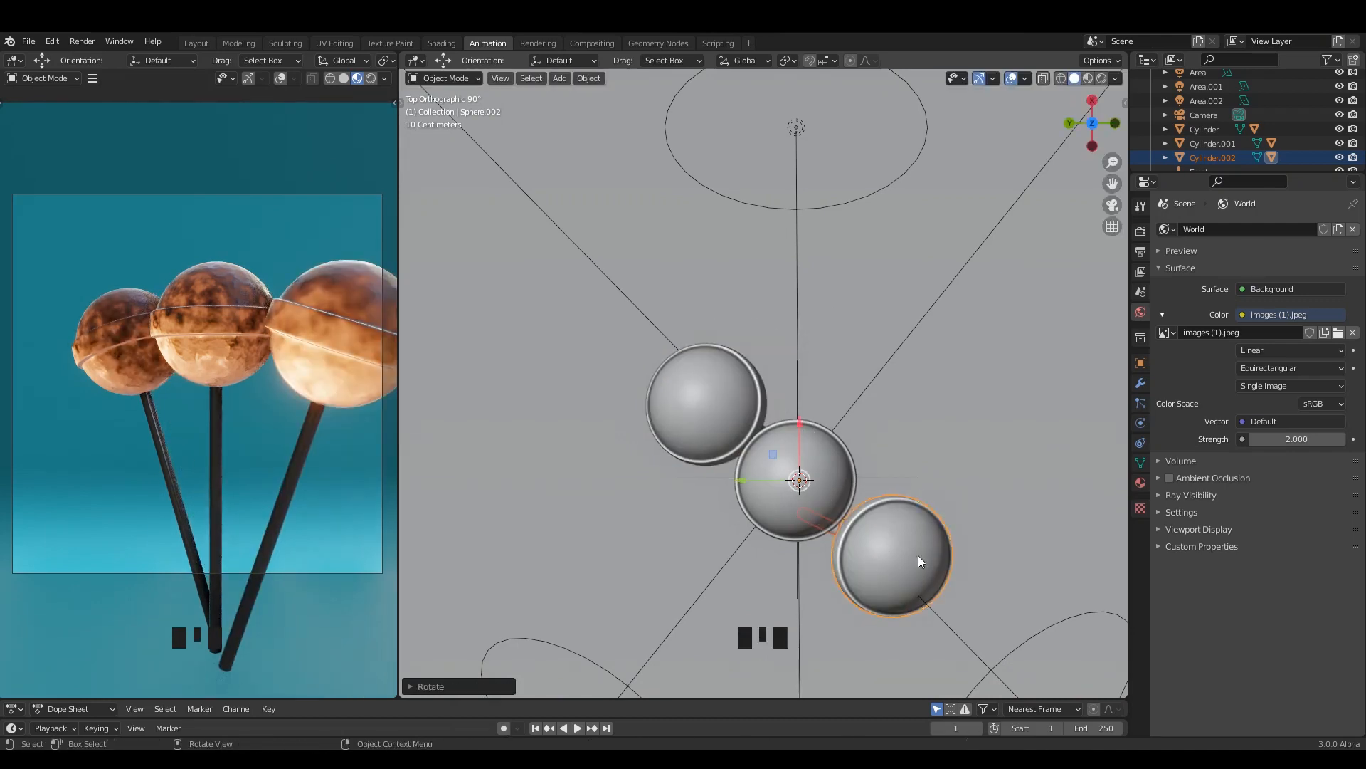
key(r)
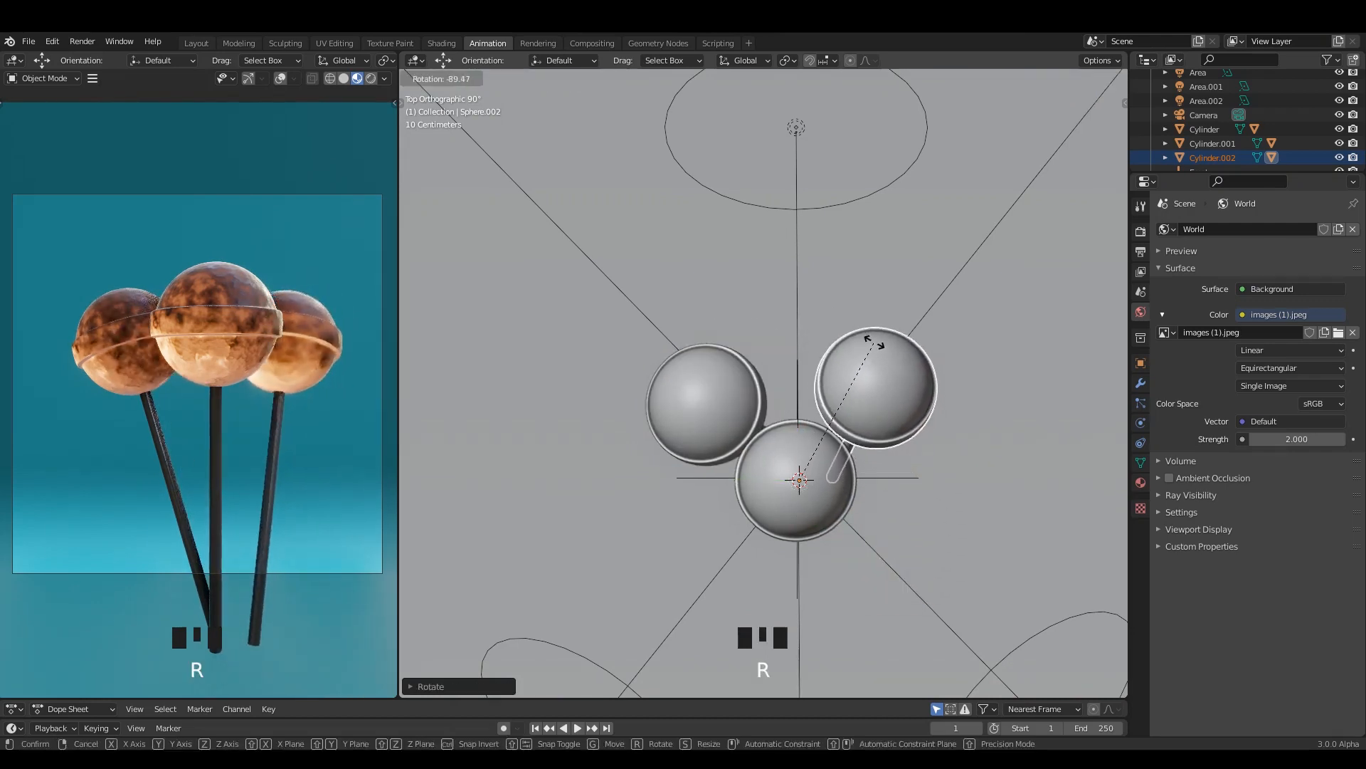
click(884, 385)
Set the new lollipop copy's origin to its geometry
alt+middle_drag(777, 426, 877, 407)
shift+middle_click(877, 407)
key(r)
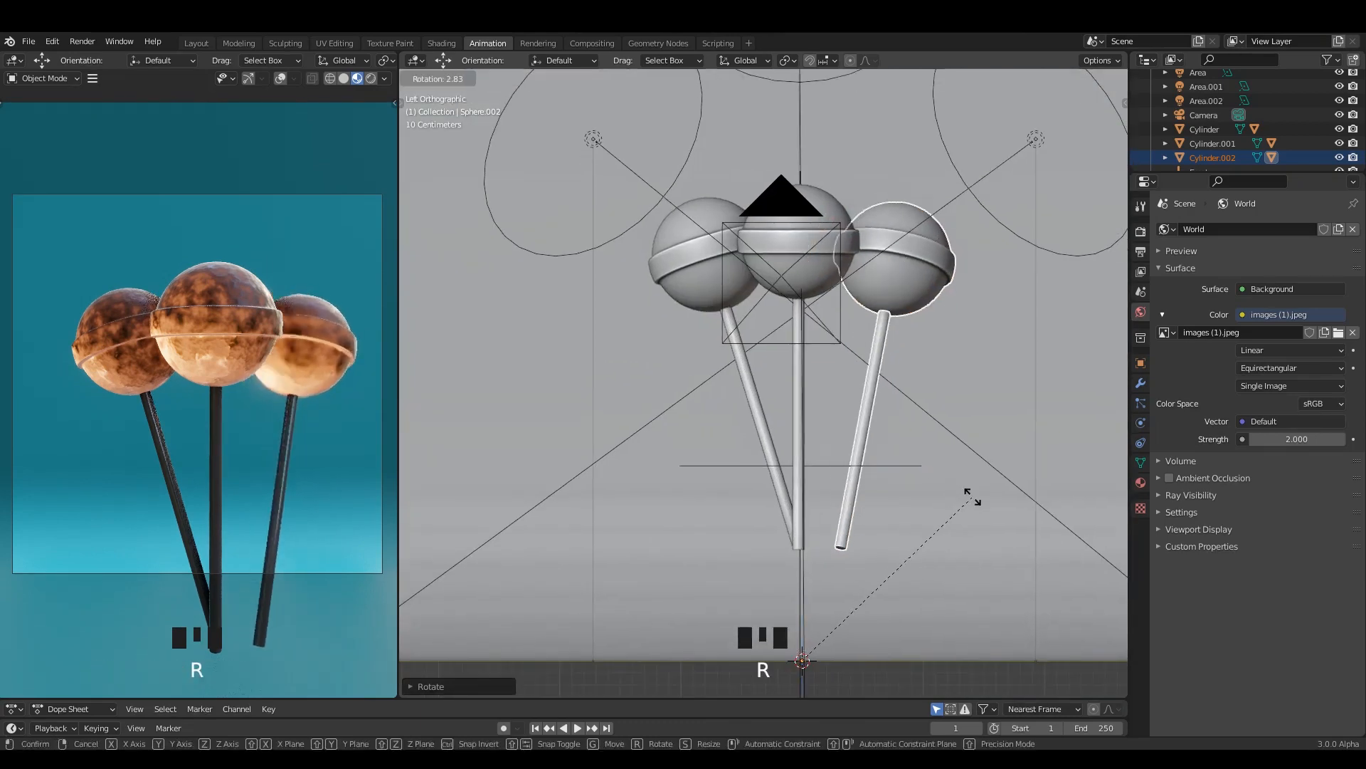
right_click(972, 497)
right_click(901, 316)
mouse_move(860, 379)
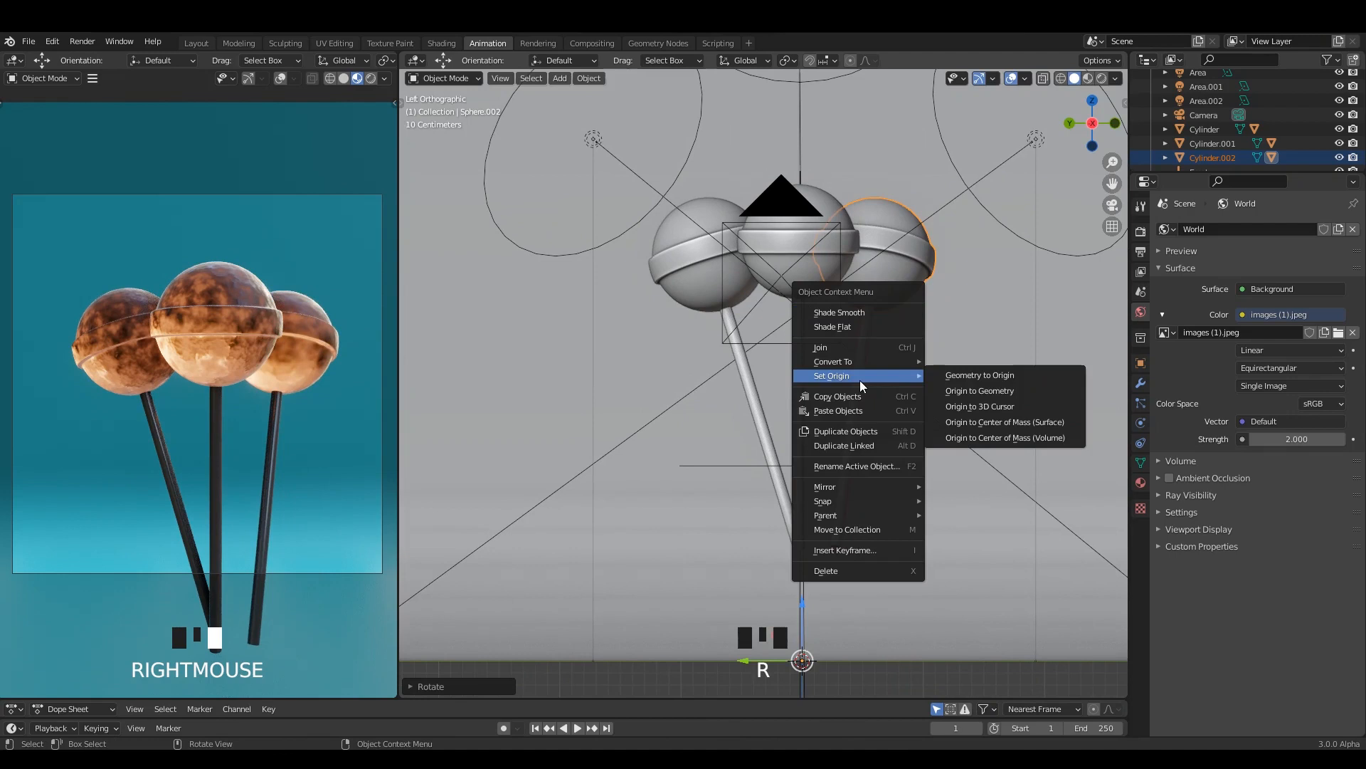
click(975, 390)
Rotate and move the third lollipop in the side view so its stick's lower end meets the other two, and save the file
shift+middle_click(945, 437)
key(r)
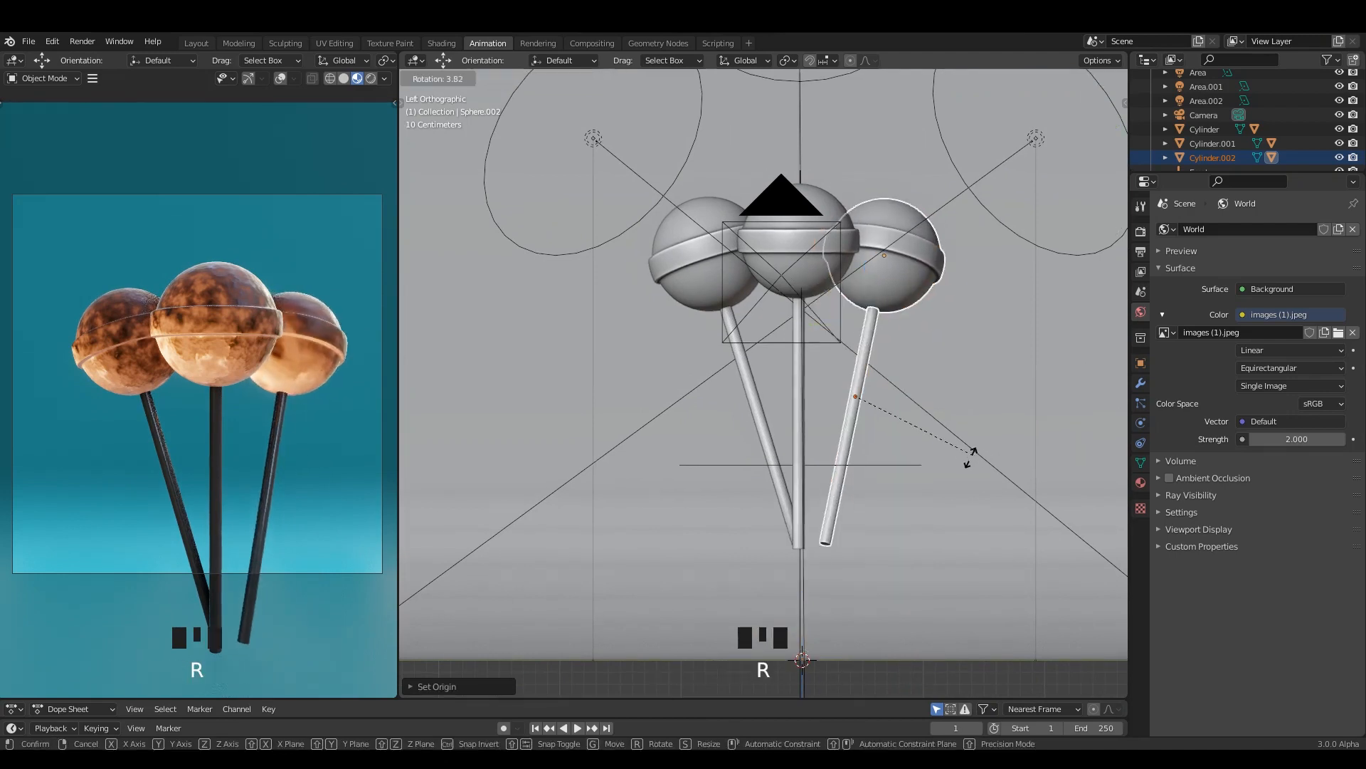
click(871, 402)
drag(824, 328, 905, 341)
shift+middle_drag(905, 347, 827, 361)
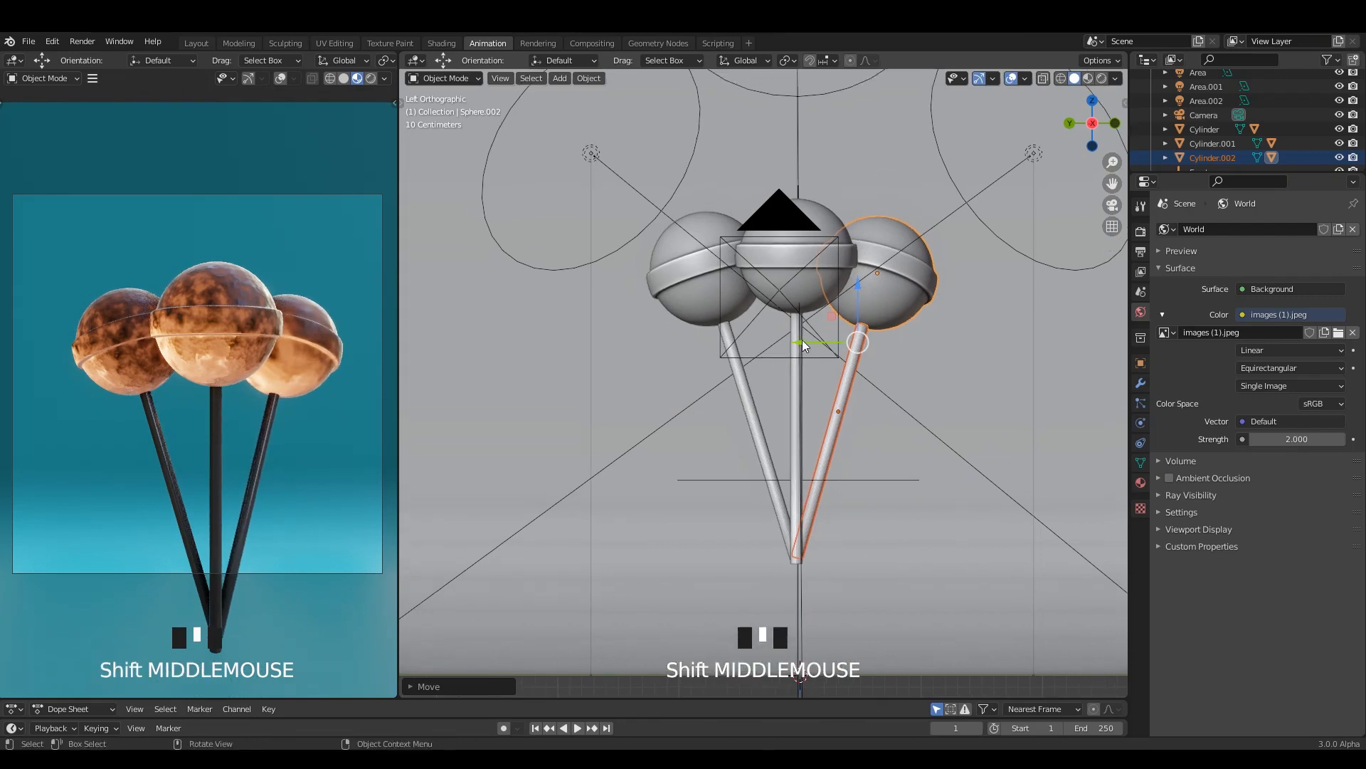
drag(801, 340, 806, 342)
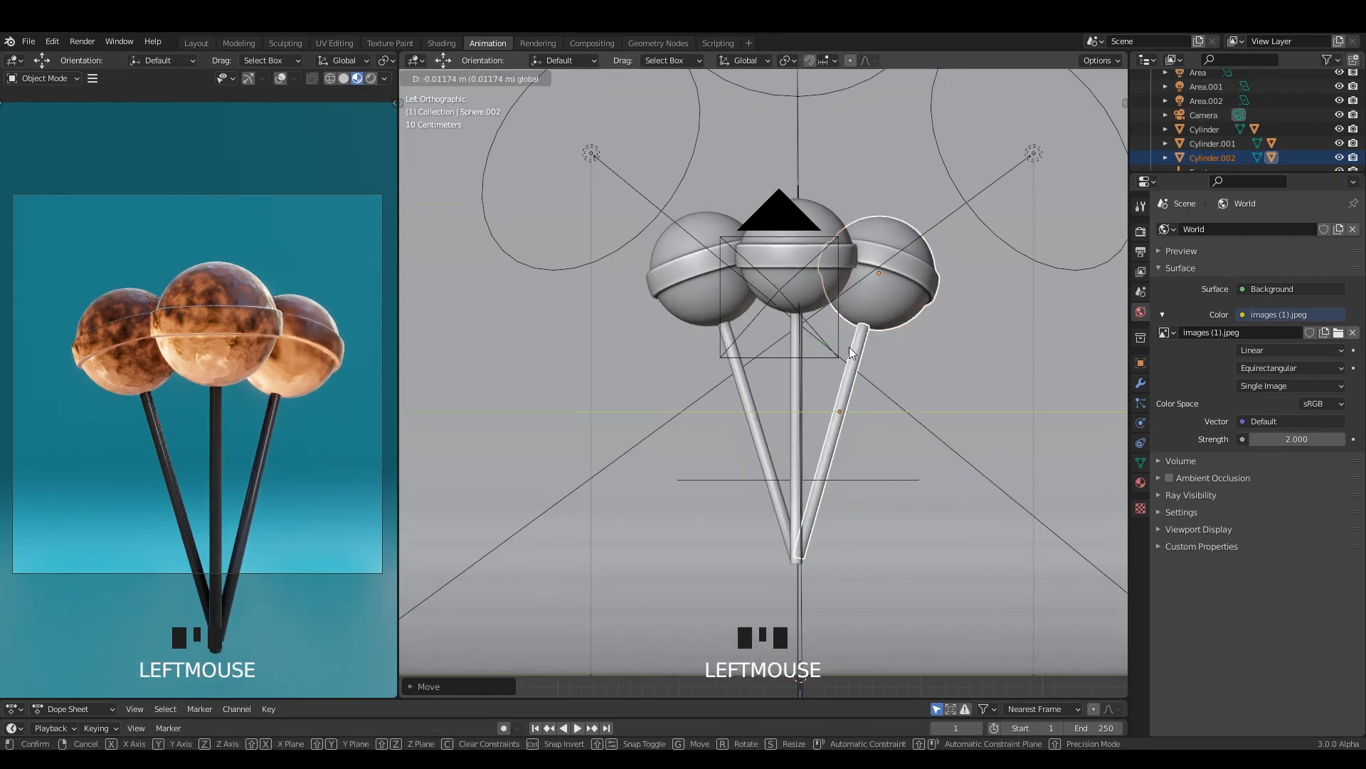
click(939, 334)
shift+middle_drag(882, 327, 856, 320)
key(ctrl+s)
Reframe the camera on the three lollipops and switch the camera view to Rendered shading
scroll(192, 420, down, 1)
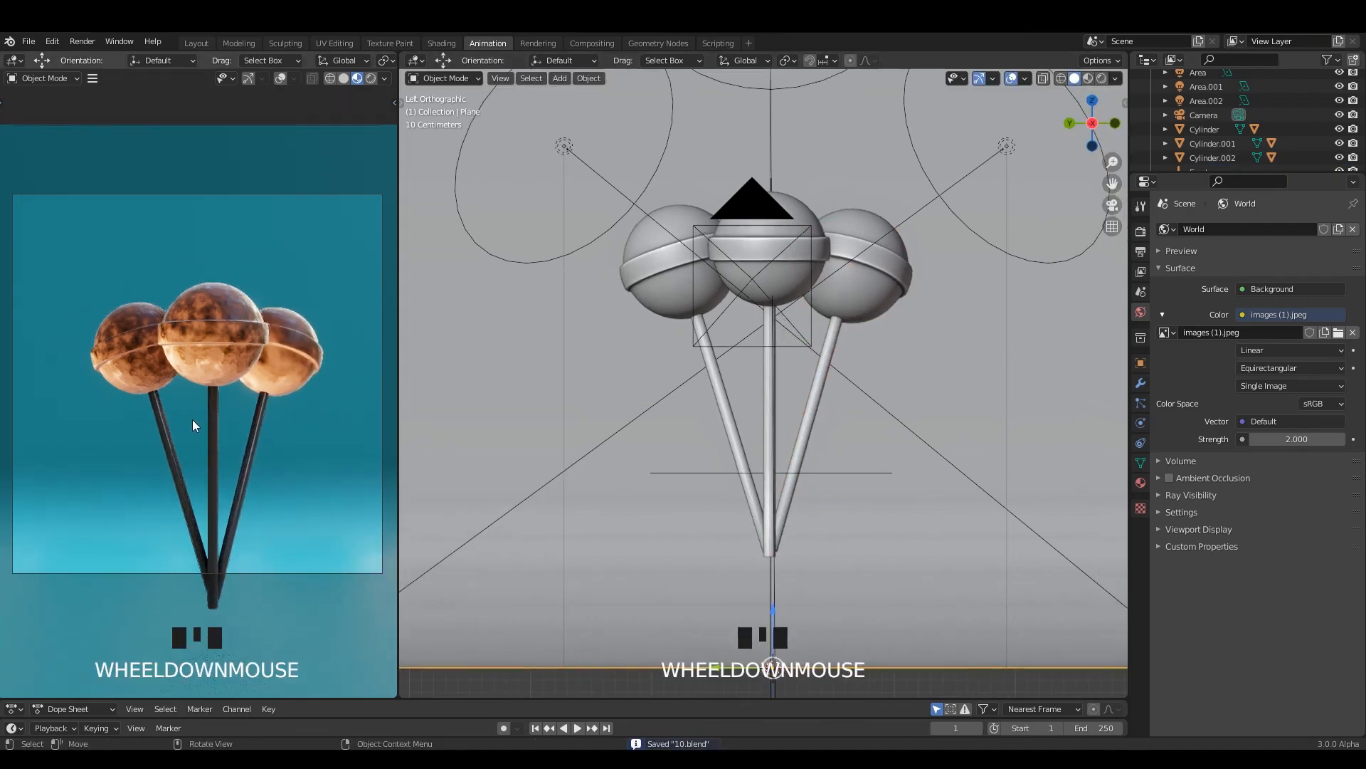
shift+middle_drag(194, 425, 210, 327)
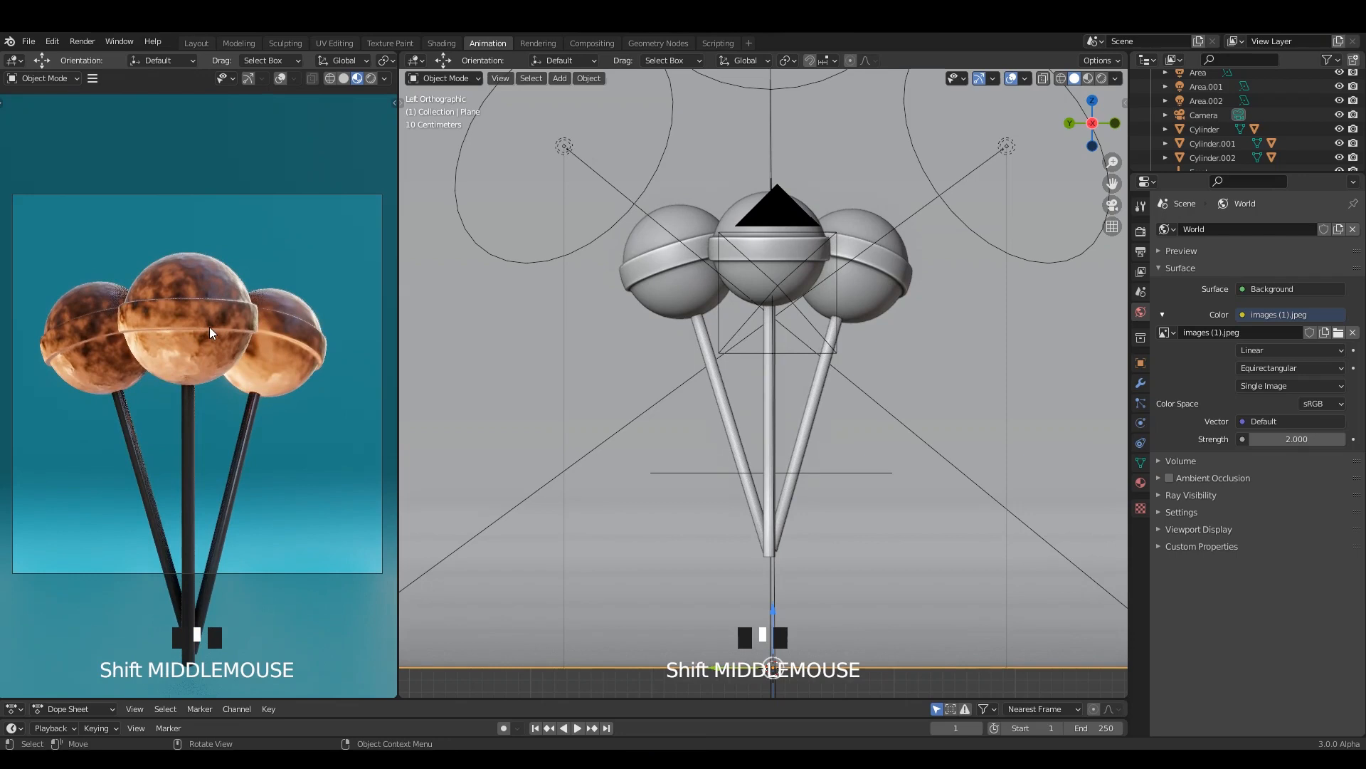
click(370, 79)
Change the large 3D viewport into a Shader Editor
click(418, 61)
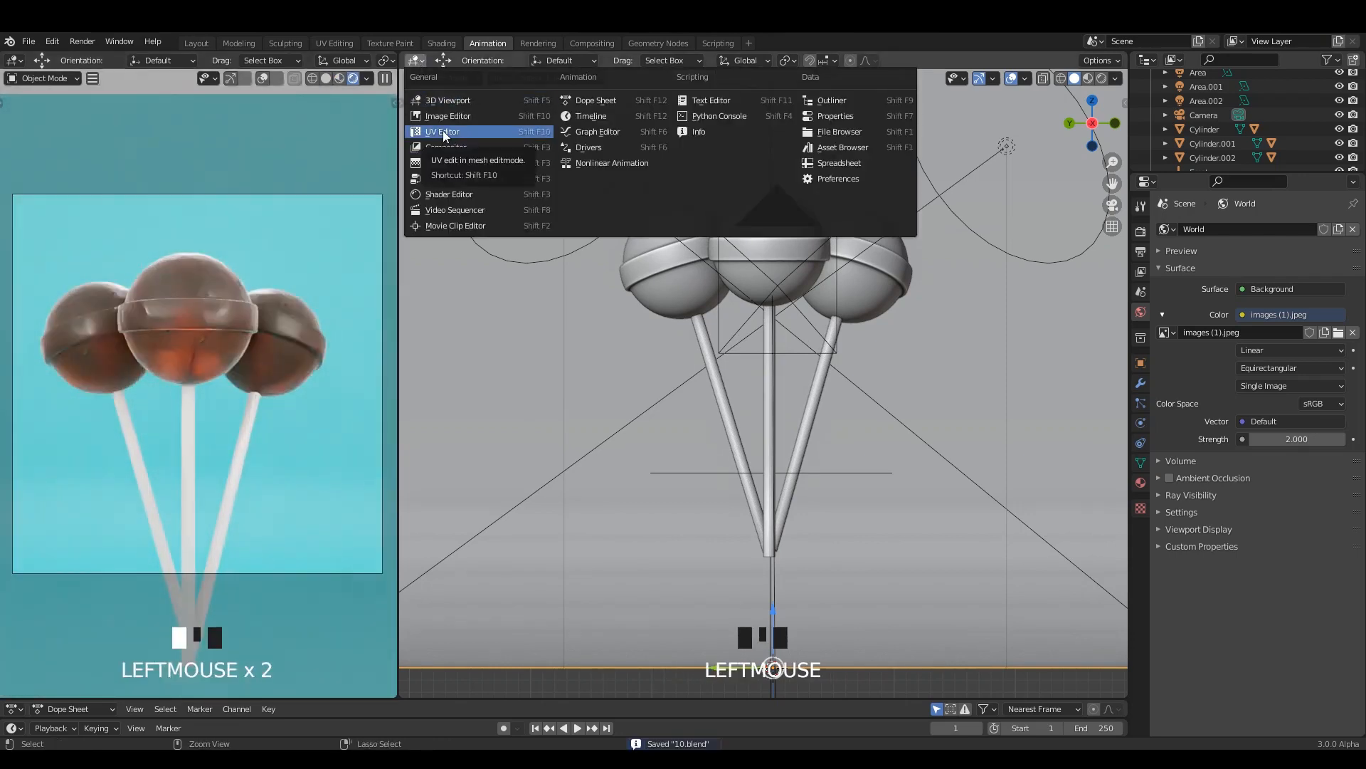
click(433, 192)
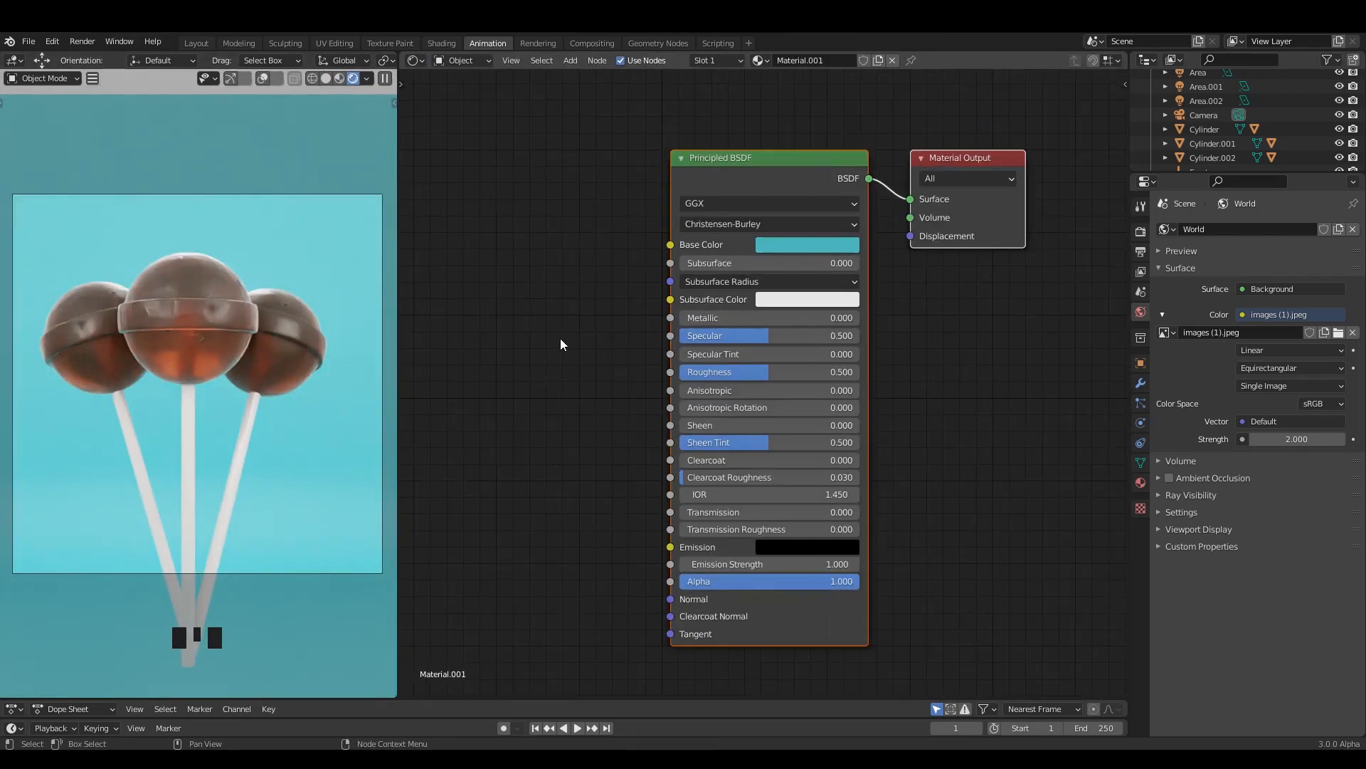
middle_drag(561, 340, 606, 385)
Select the left-hand candy in the render and make its shared material a single-user copy
click(64, 333)
scroll(623, 249, down, 5)
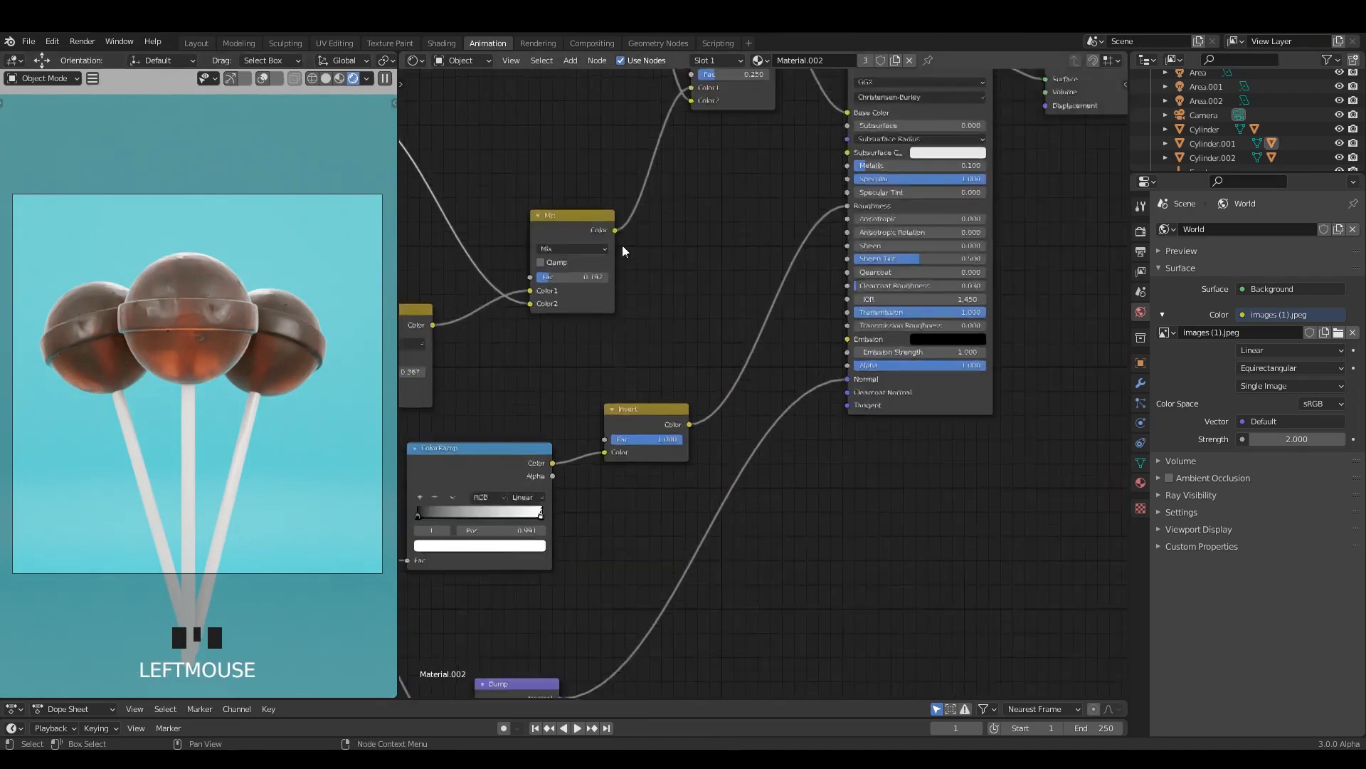
middle_drag(656, 170, 638, 281)
middle_drag(730, 143, 737, 286)
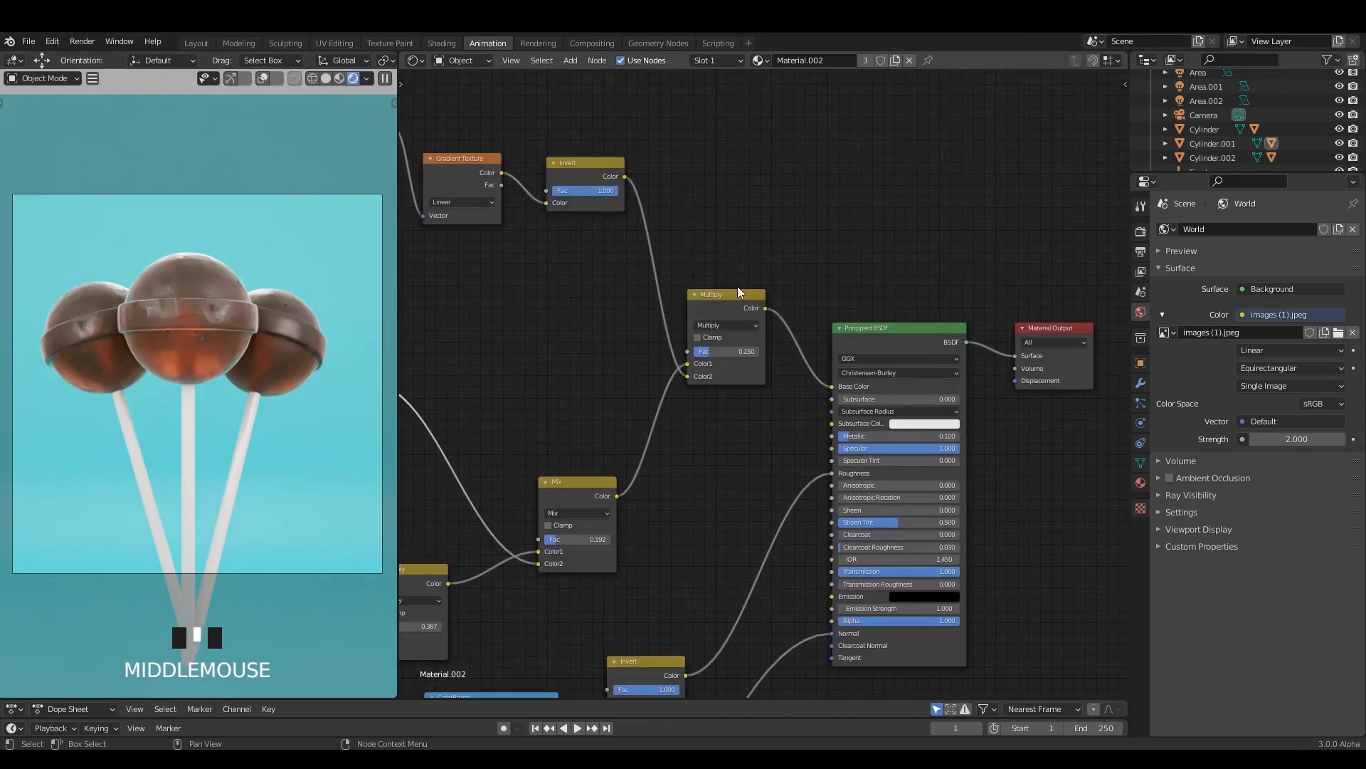
click(866, 60)
Set the end stop of the left-hand candy's orange color ramp to yellow, with hue 0.125 and saturation 0.844
scroll(712, 287, down, 2)
middle_drag(712, 287, 914, 242)
scroll(781, 284, up, 1)
middle_drag(781, 284, 882, 286)
scroll(708, 397, up, 5)
middle_drag(642, 492, 737, 336)
scroll(738, 337, up, 10)
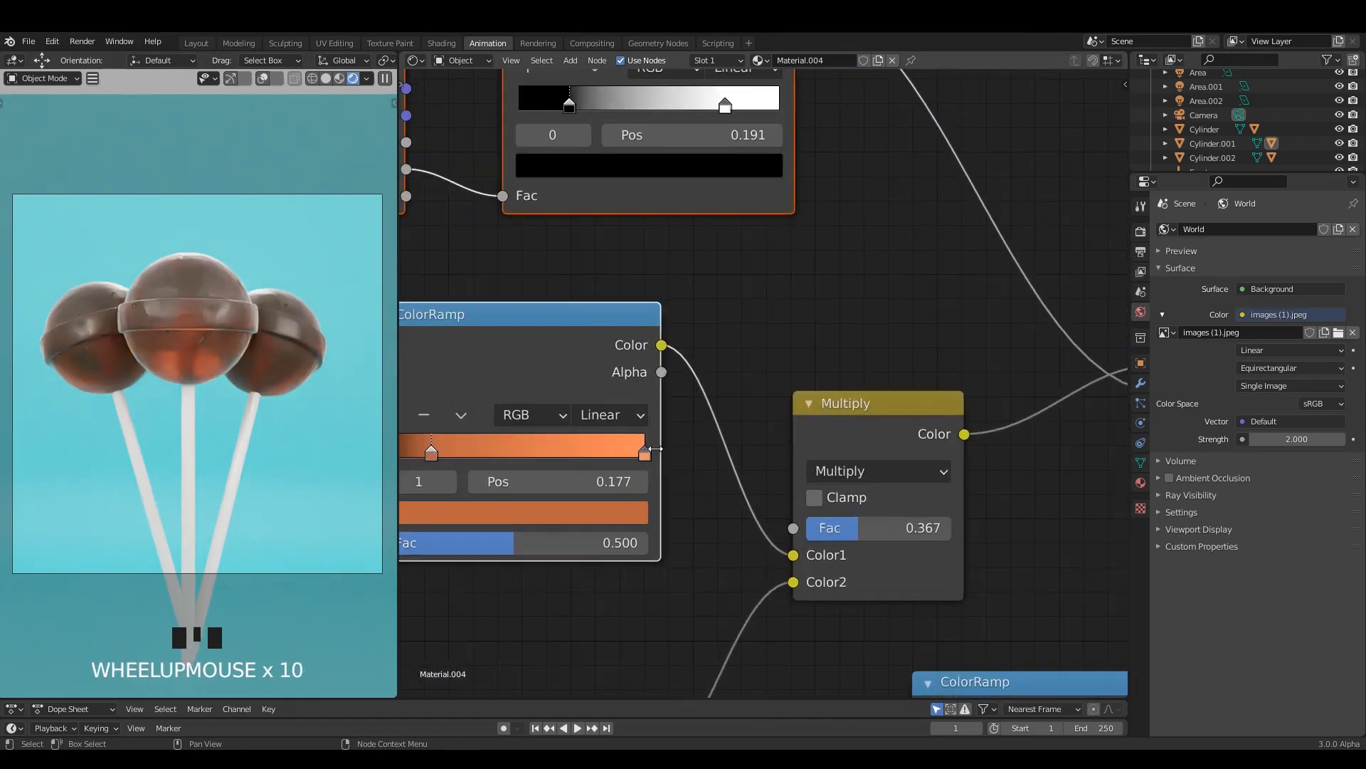
click(644, 451)
click(623, 523)
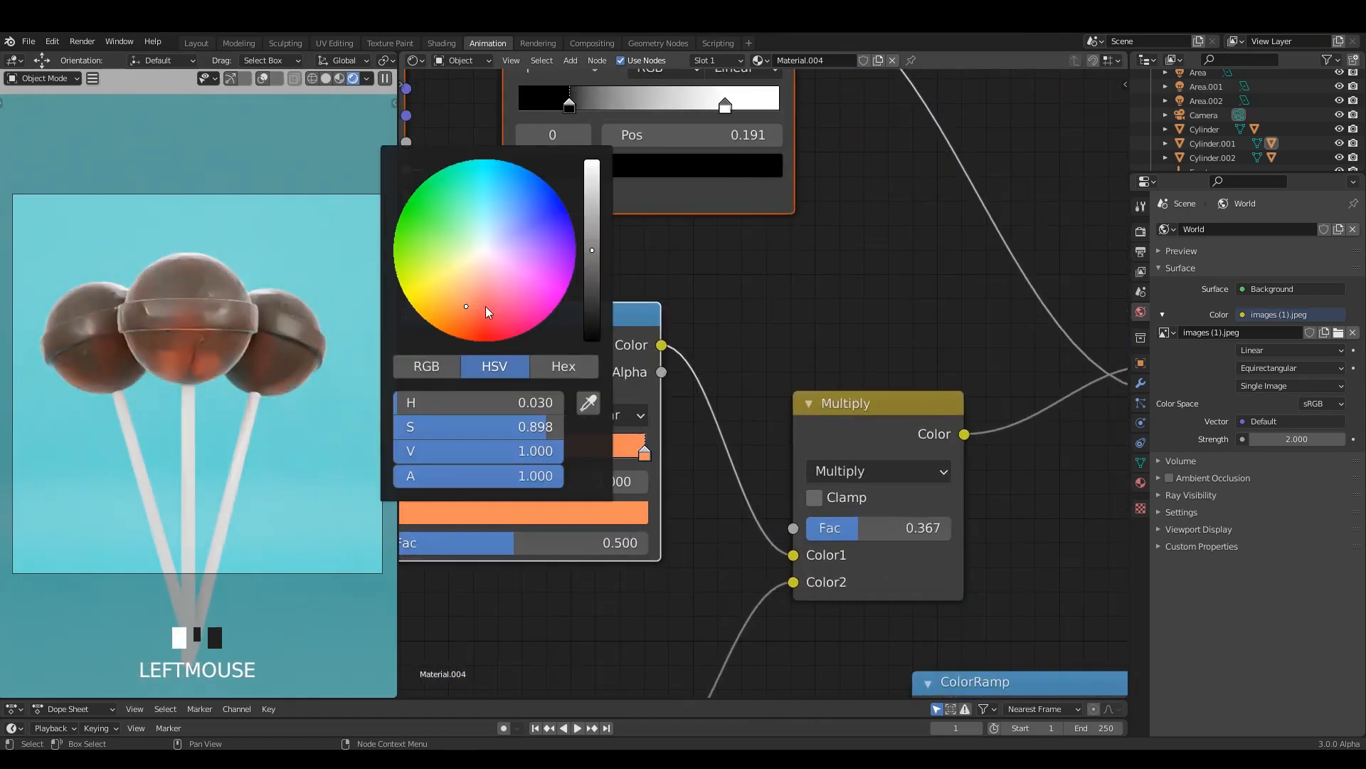
click(507, 333)
mouse_move(502, 337)
mouse_down()
mouse_move(565, 235)
mouse_move(558, 220)
mouse_move(491, 179)
mouse_move(418, 202)
mouse_move(446, 279)
mouse_up()
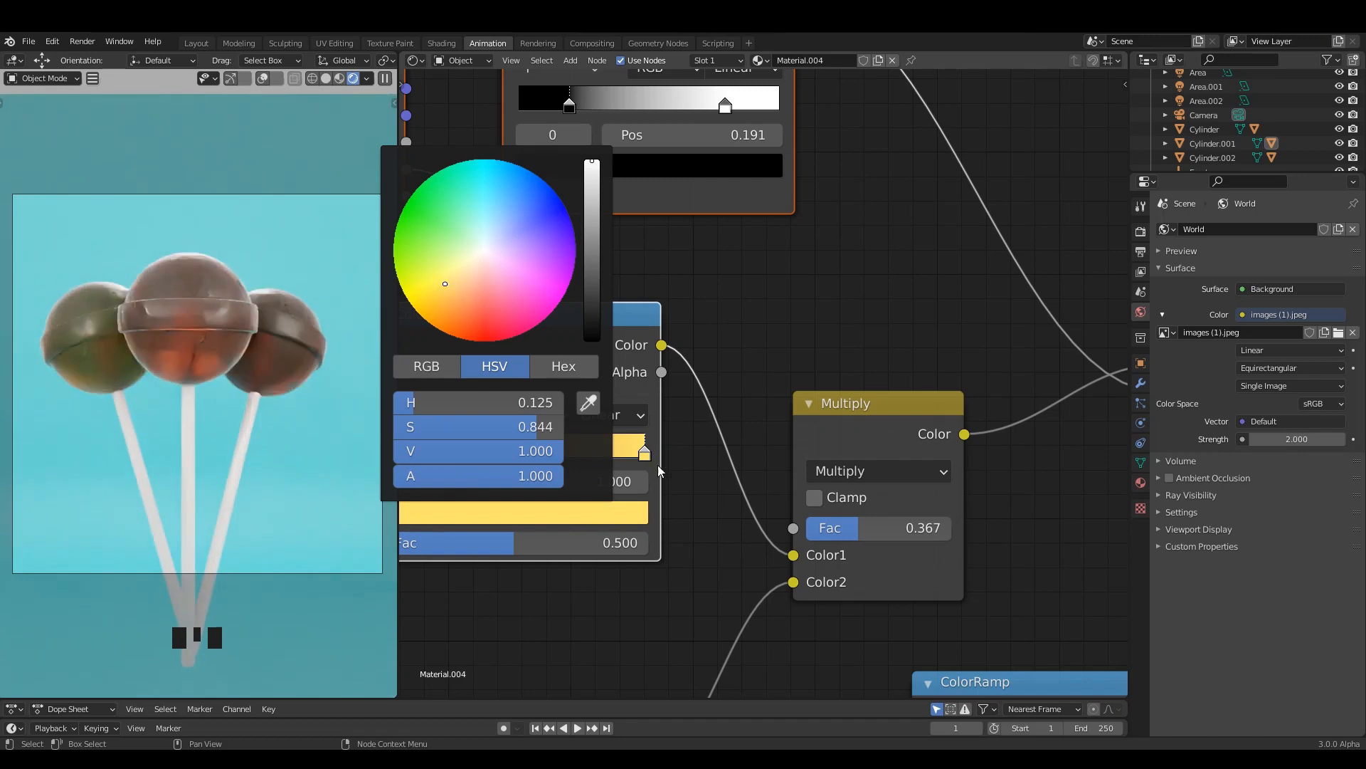
Remove the middle stop and the black starting stop from the left-hand candy's color ramp
click(431, 453)
click(425, 416)
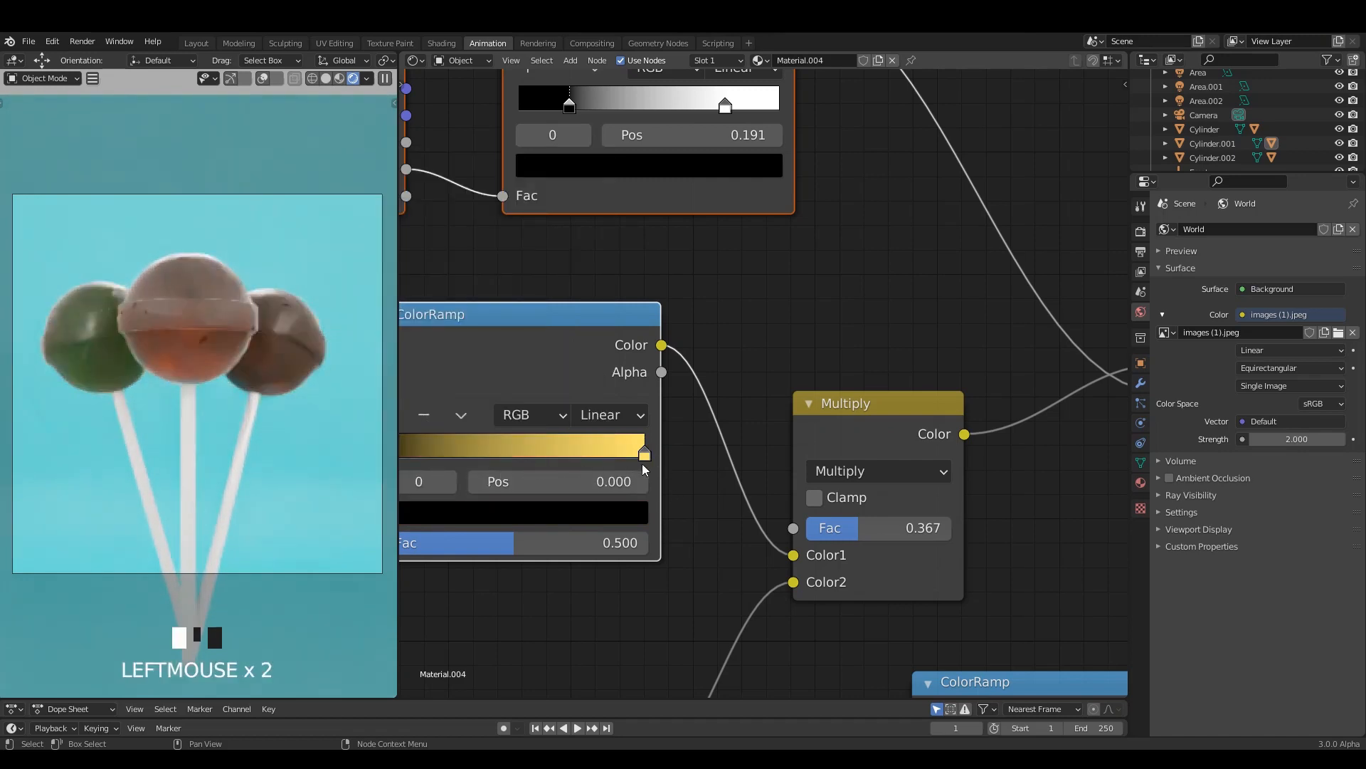
middle_drag(685, 463, 771, 442)
click(734, 441)
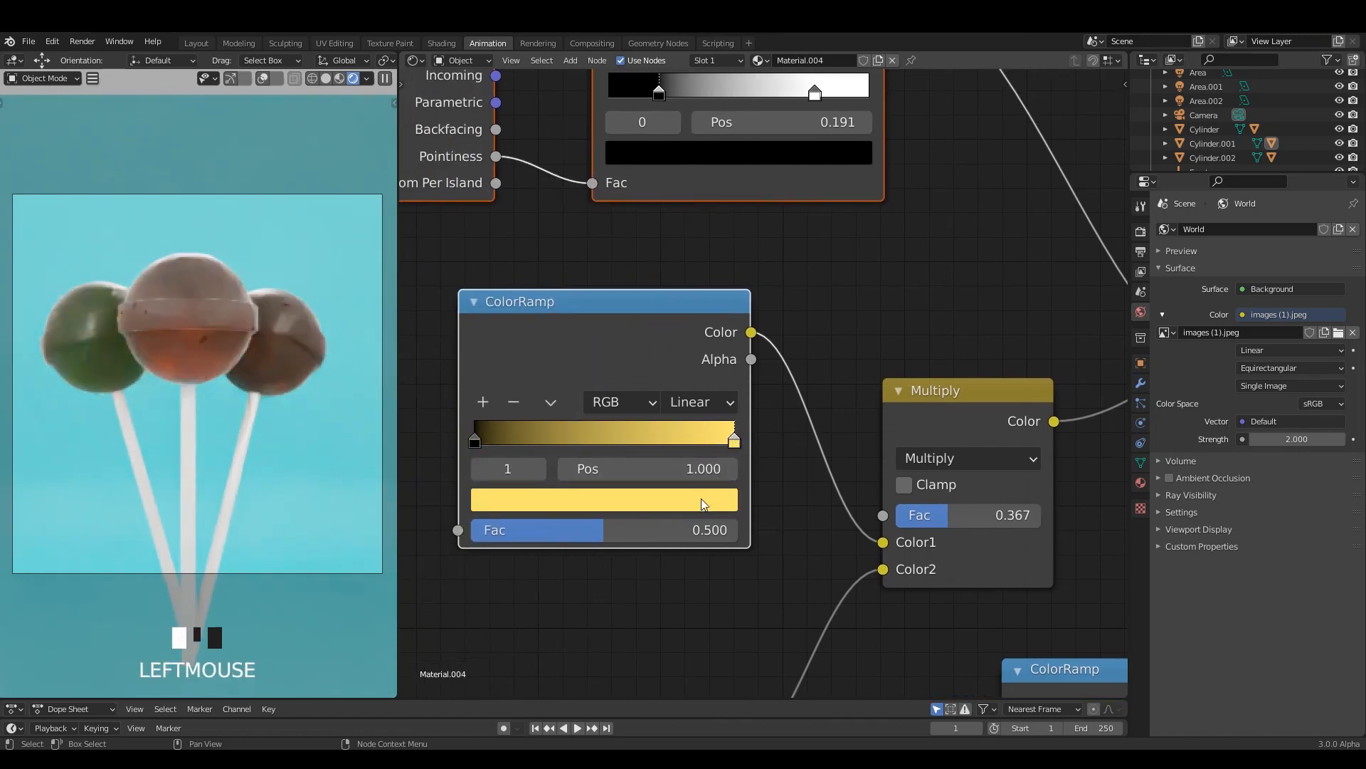
click(505, 442)
click(515, 402)
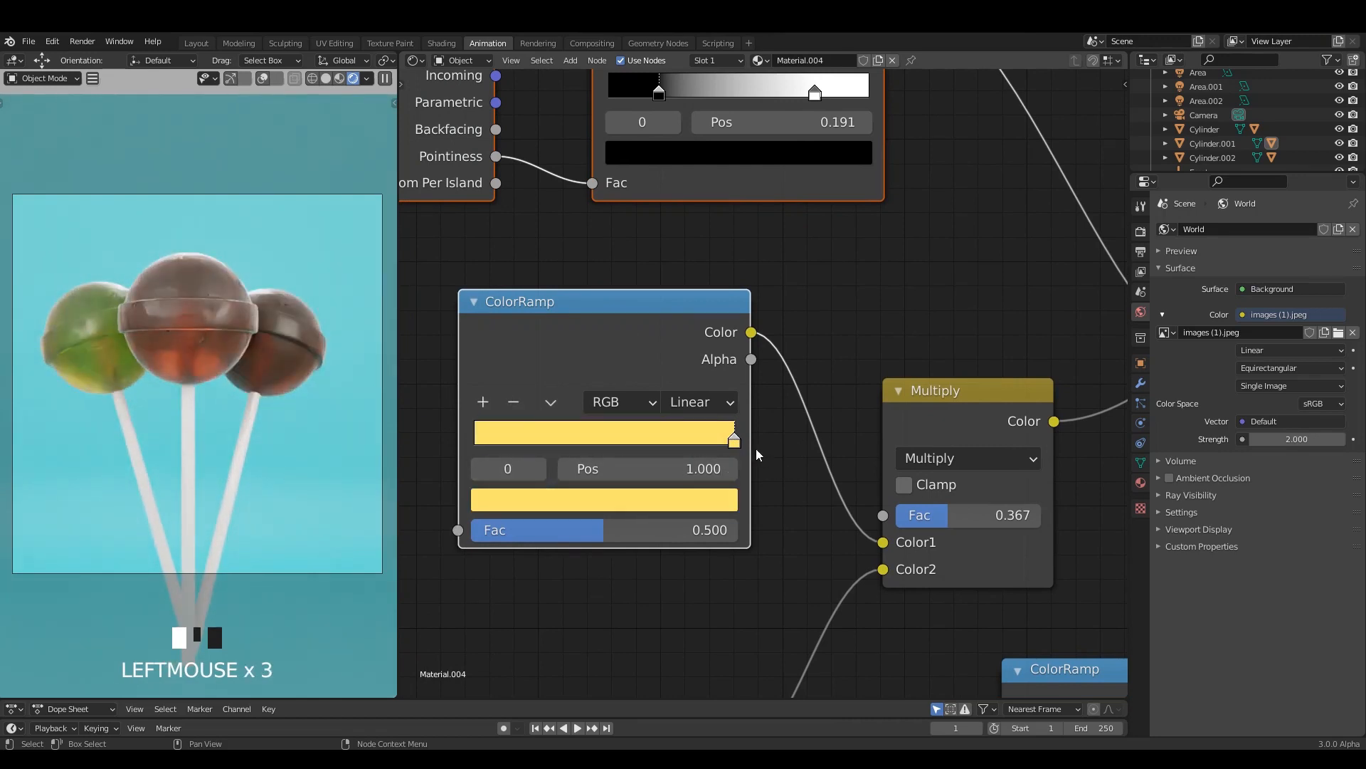
Shift the remaining yellow to hue 0.108 and saturation 0.885, then add a second stop at the ramp's start
click(682, 500)
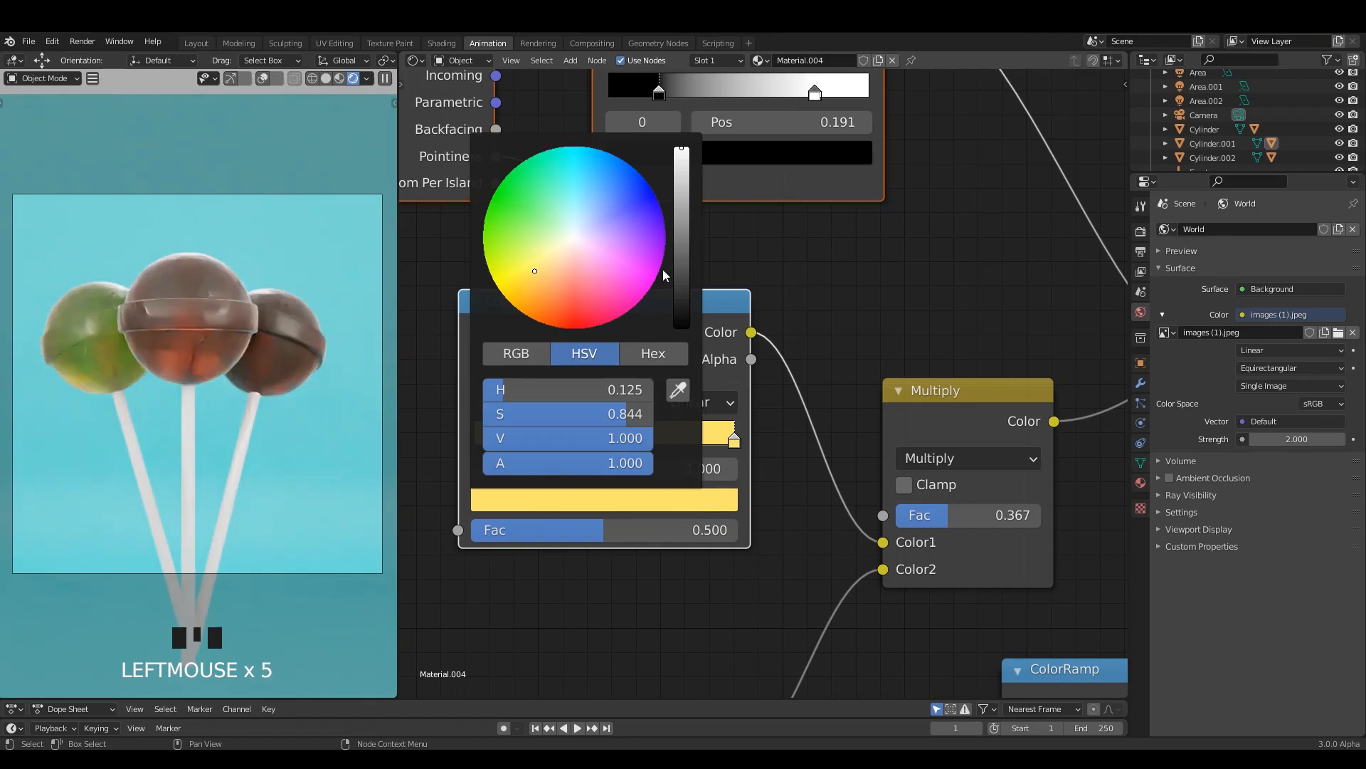
drag(535, 277, 543, 273)
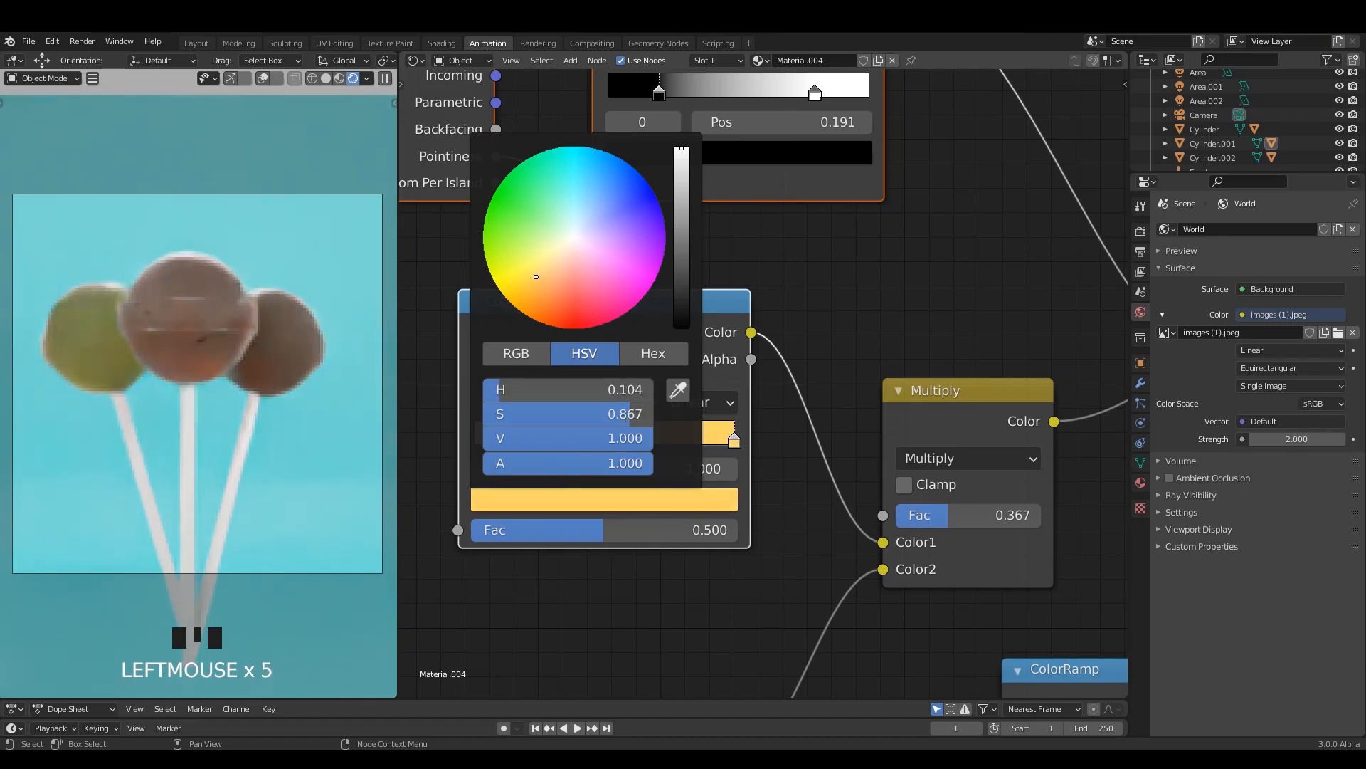
click(484, 404)
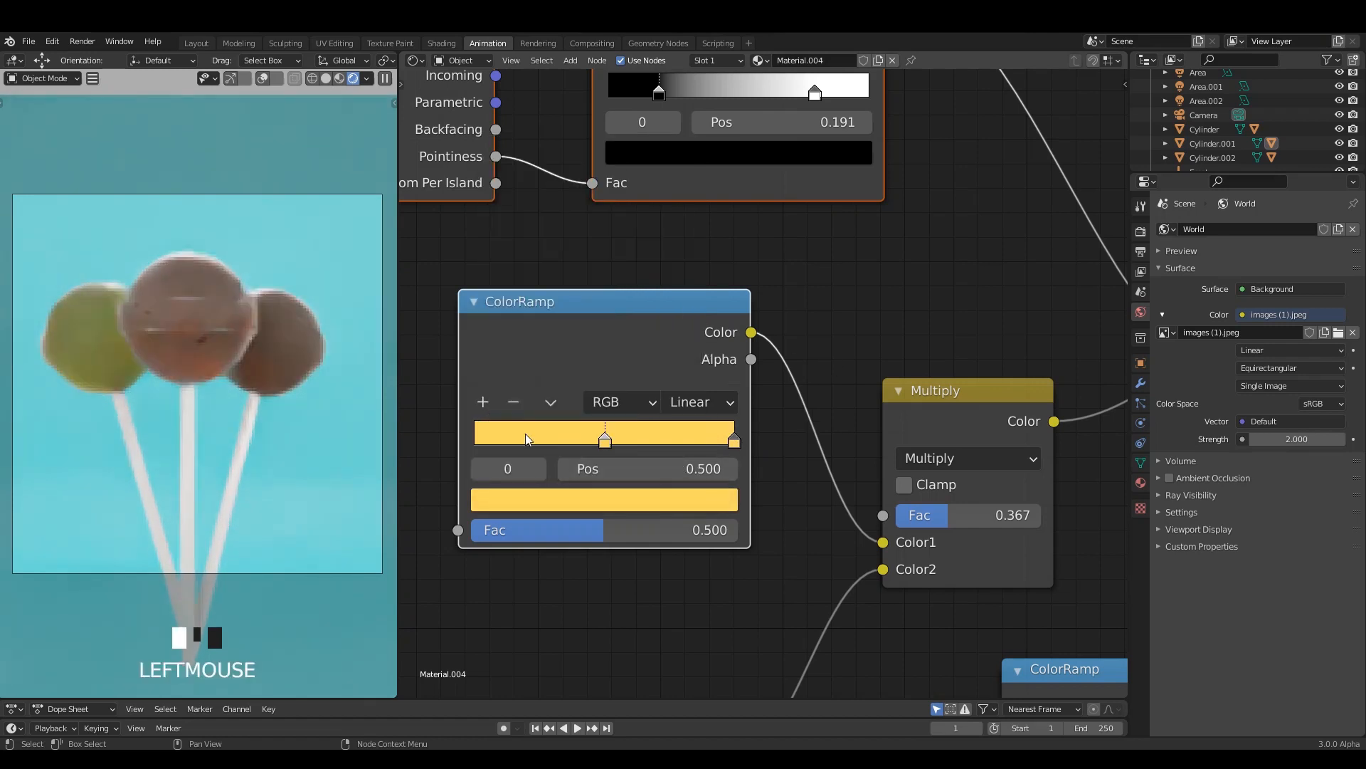
drag(528, 446, 464, 439)
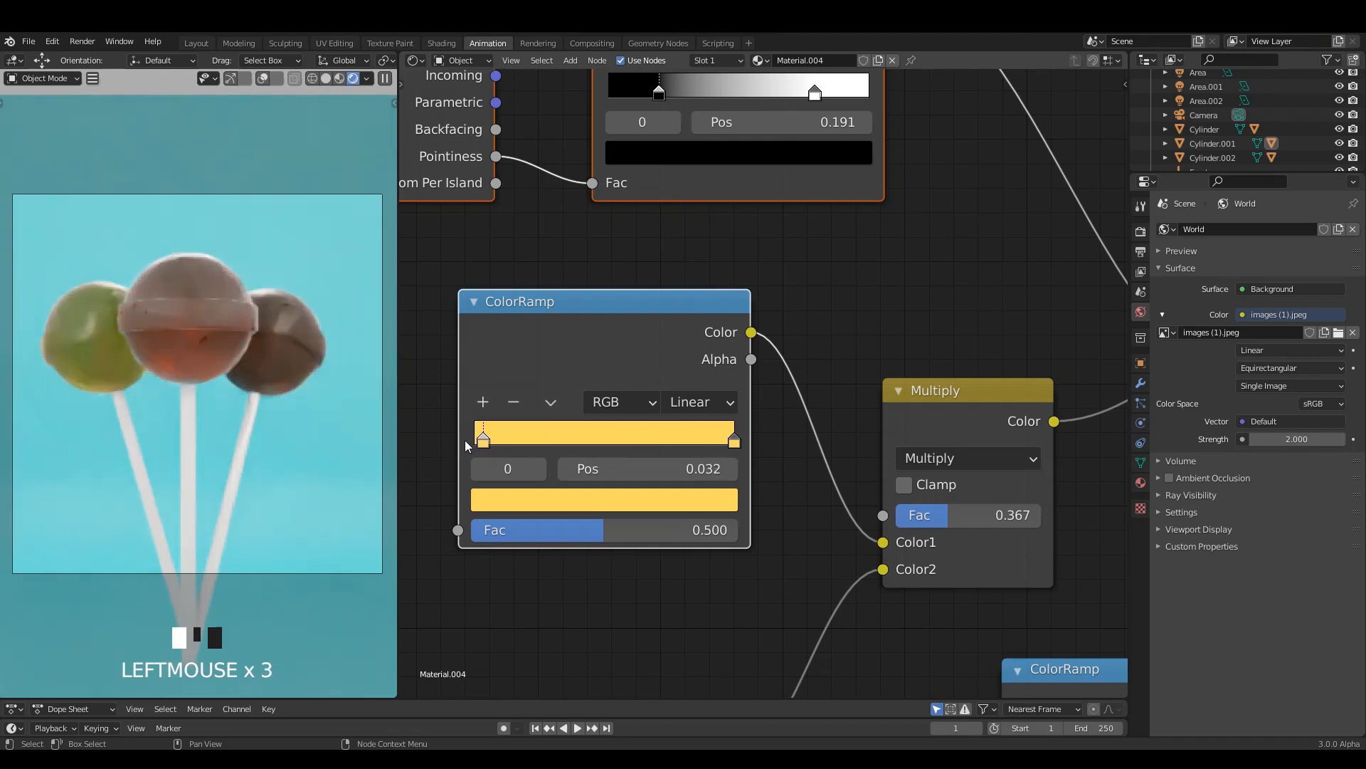
Add a stop in a darker yellow between the two existing ones and place it at position 0.245
click(482, 403)
click(625, 497)
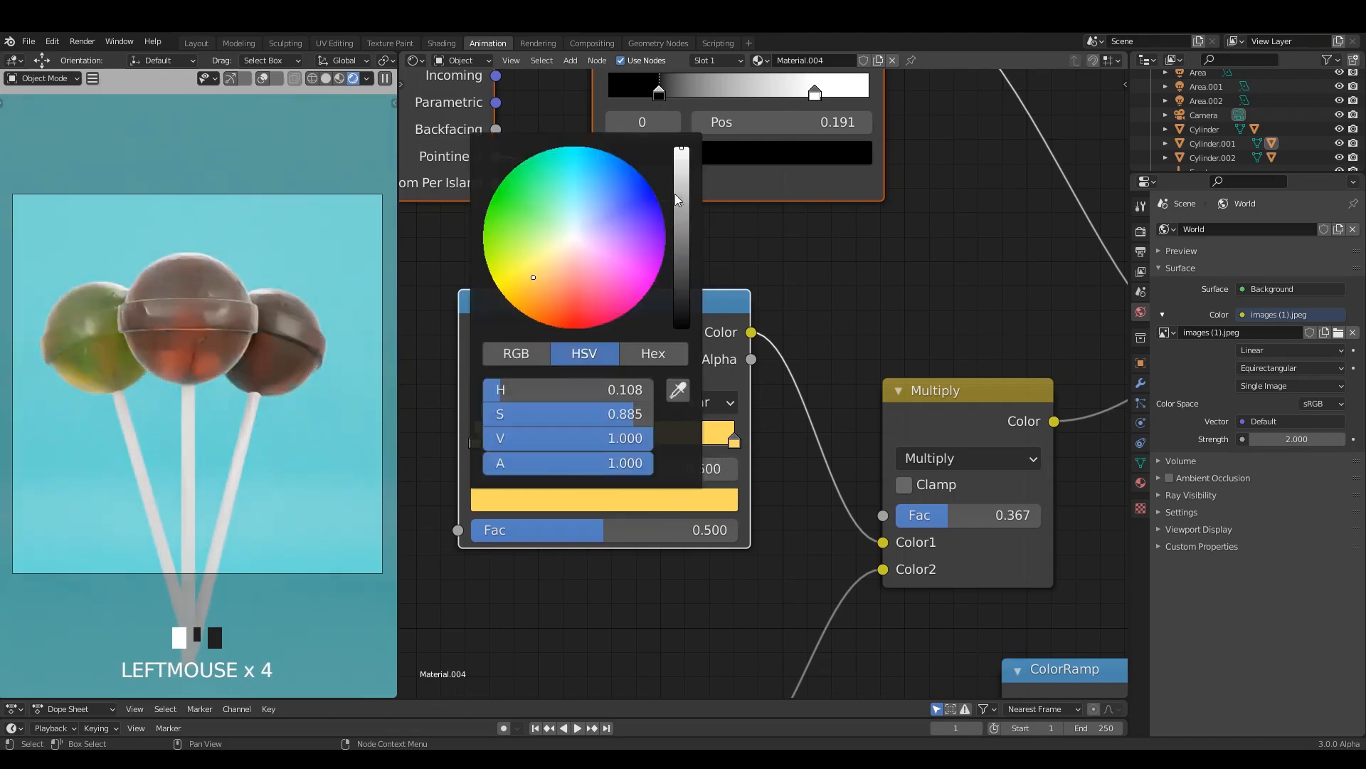
drag(682, 148, 682, 173)
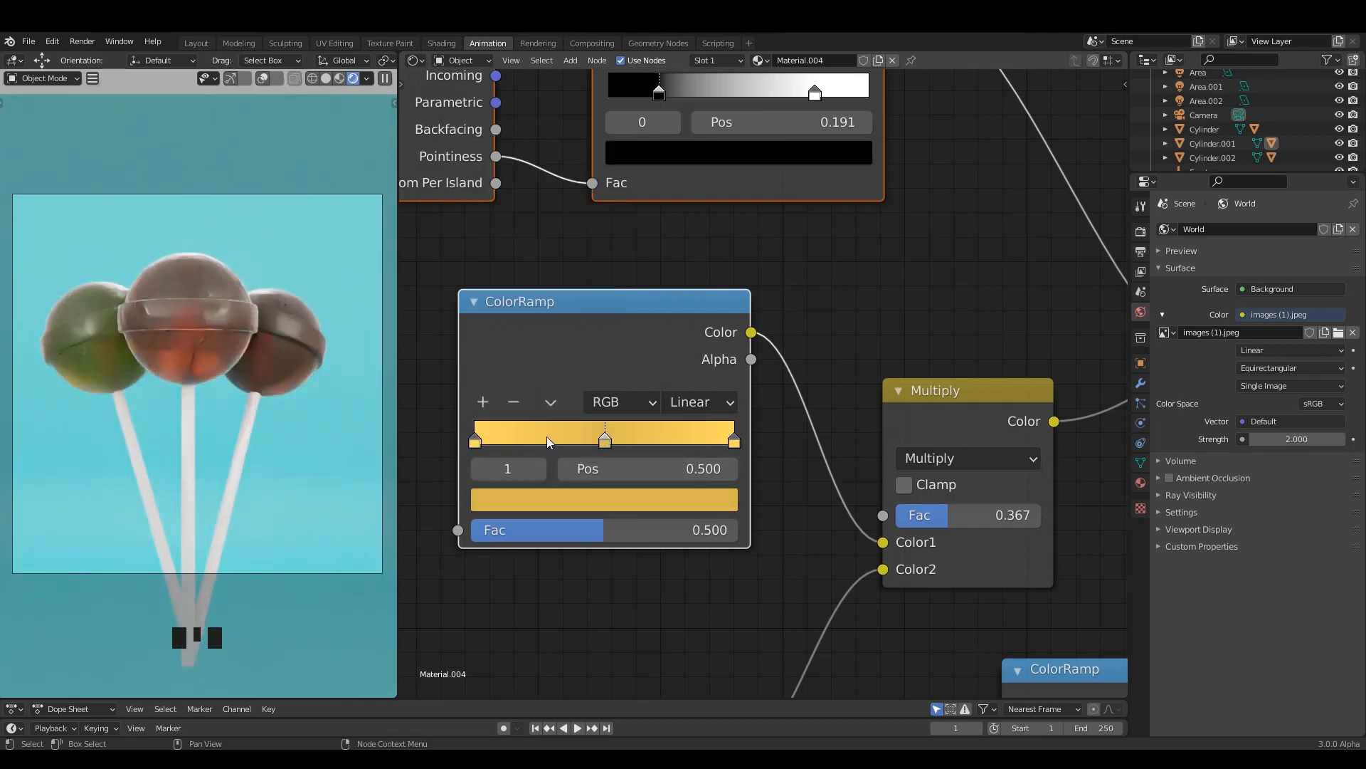
drag(549, 441, 539, 441)
click(867, 302)
scroll(872, 305, down, 2)
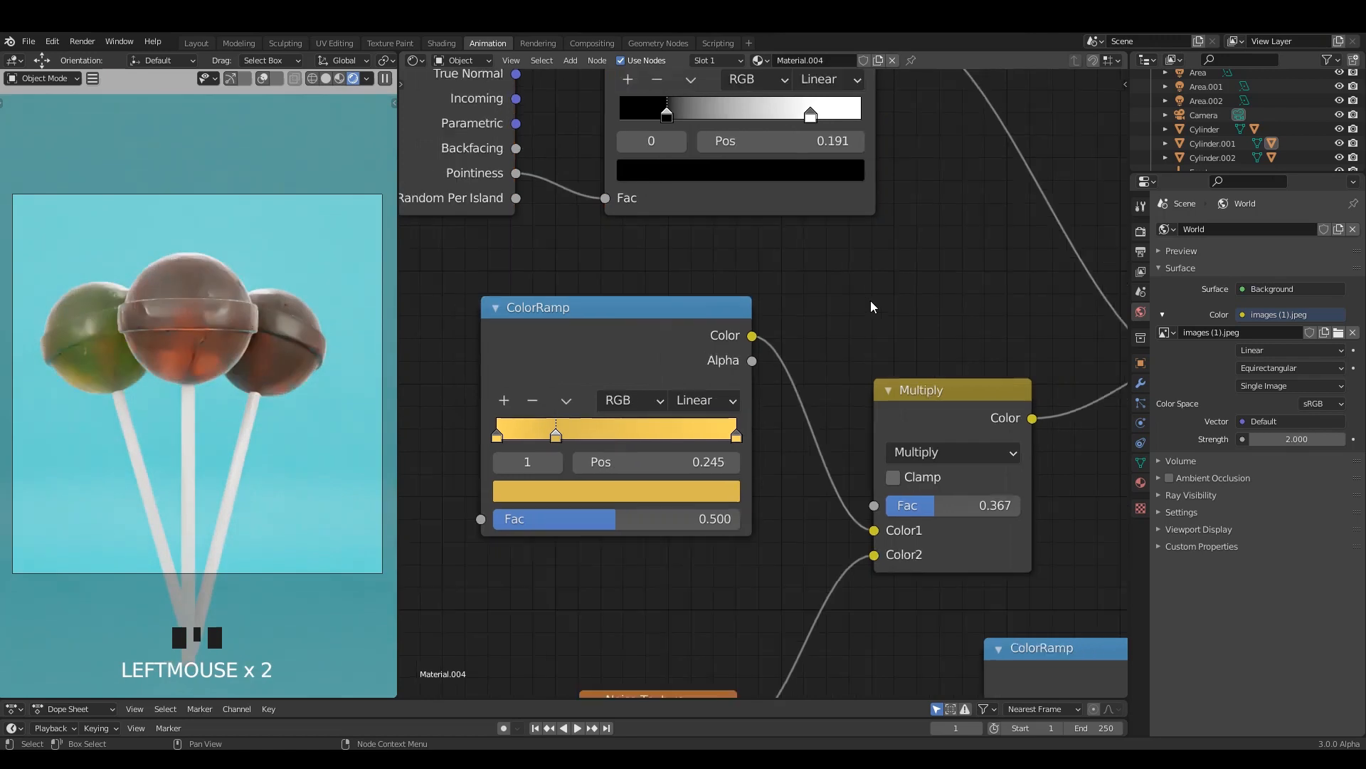
Select the right-hand candy in the render and make its shared material a single-user copy
click(301, 347)
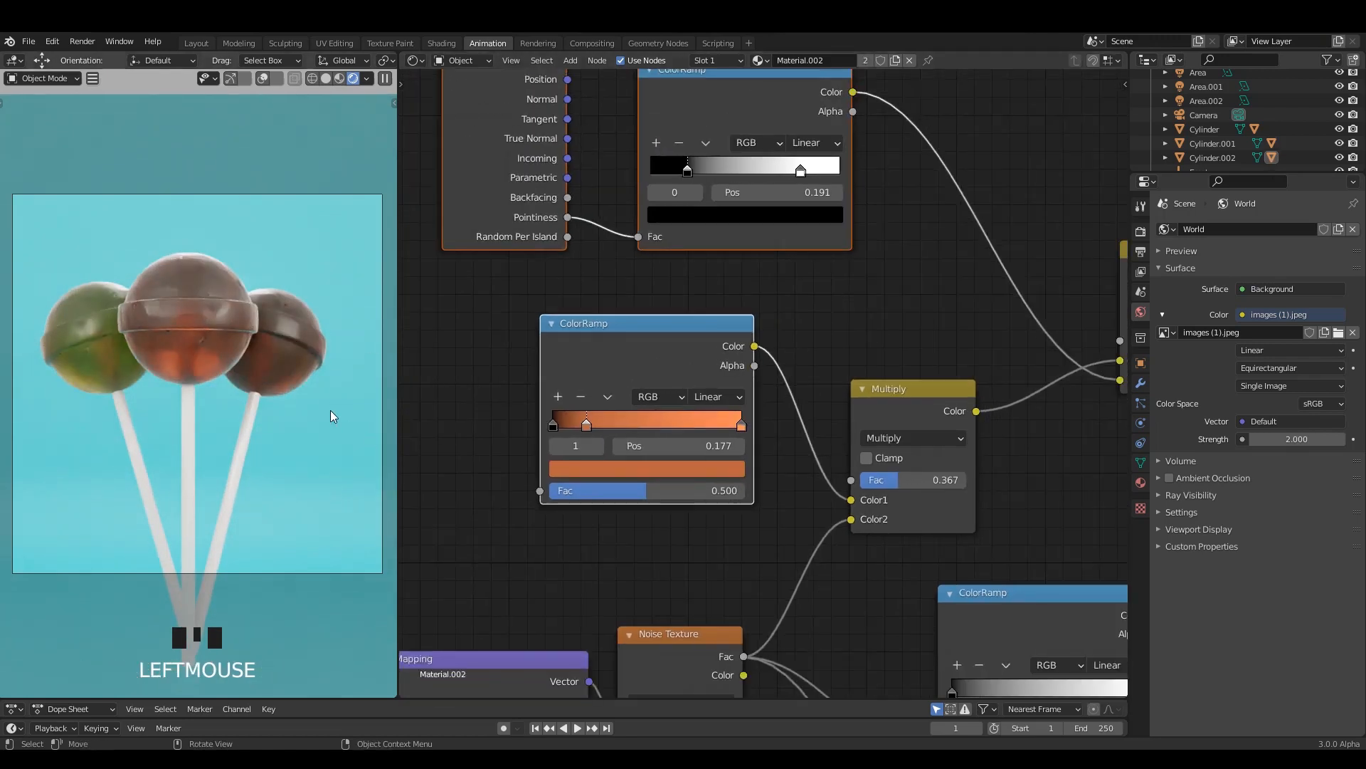
click(301, 323)
click(292, 338)
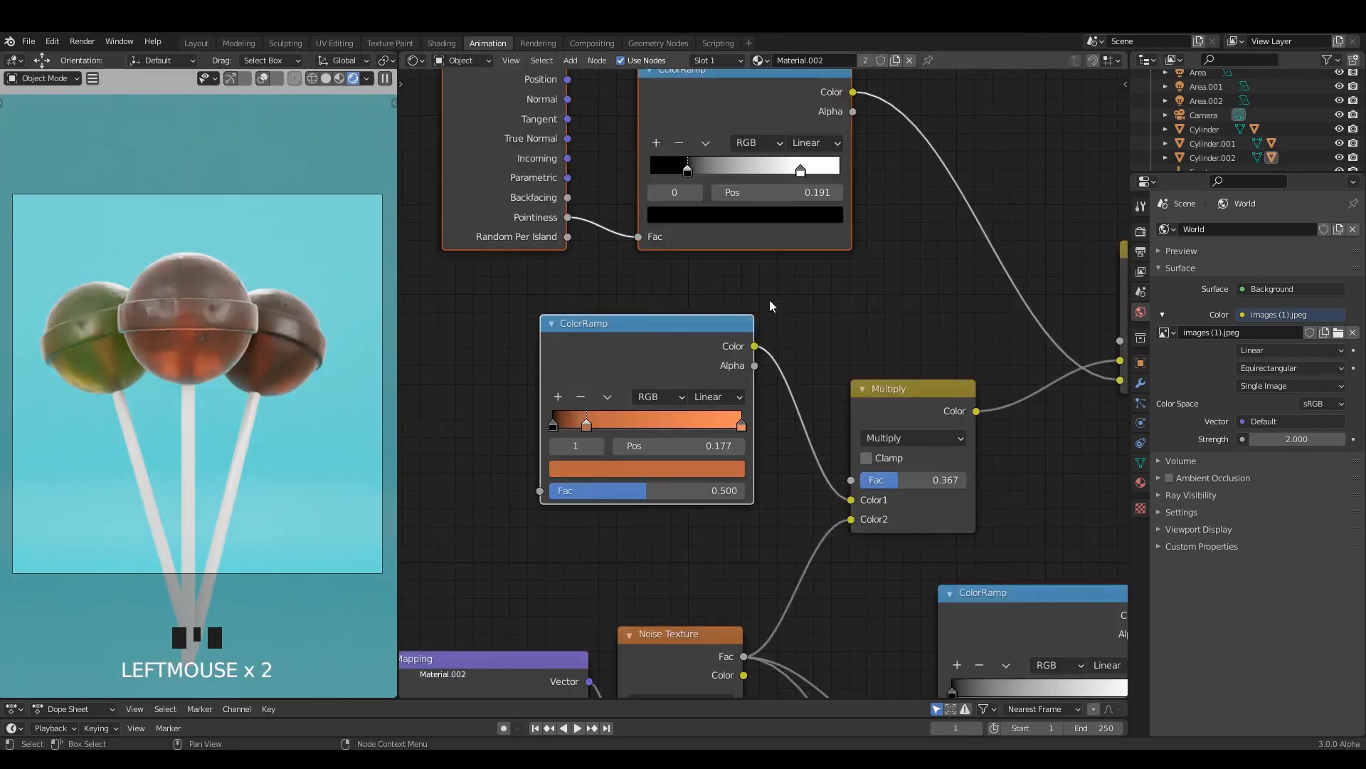
scroll(770, 303, down, 3)
middle_drag(736, 306, 673, 399)
click(865, 61)
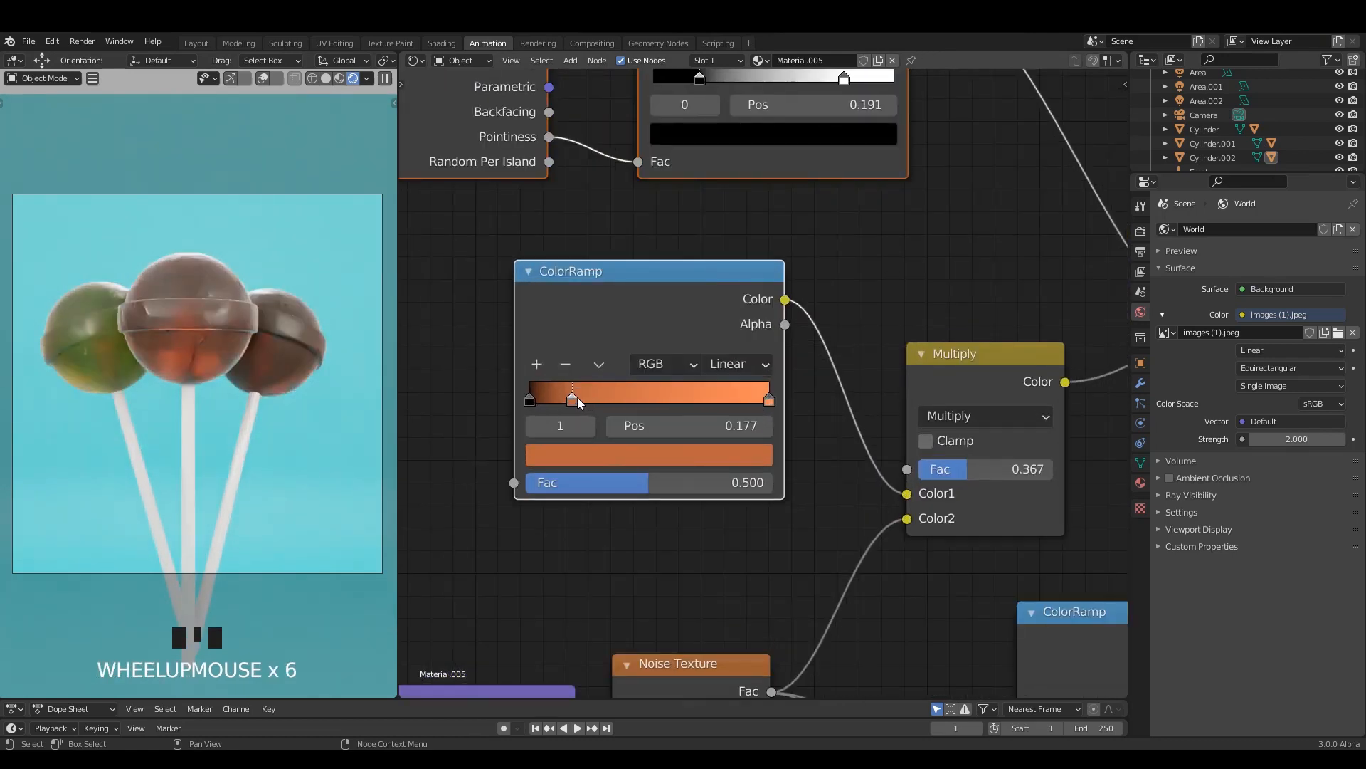
Remove the middle stop from the right-hand candy's color ramp and recolor its end stop bright magenta
click(566, 365)
click(772, 397)
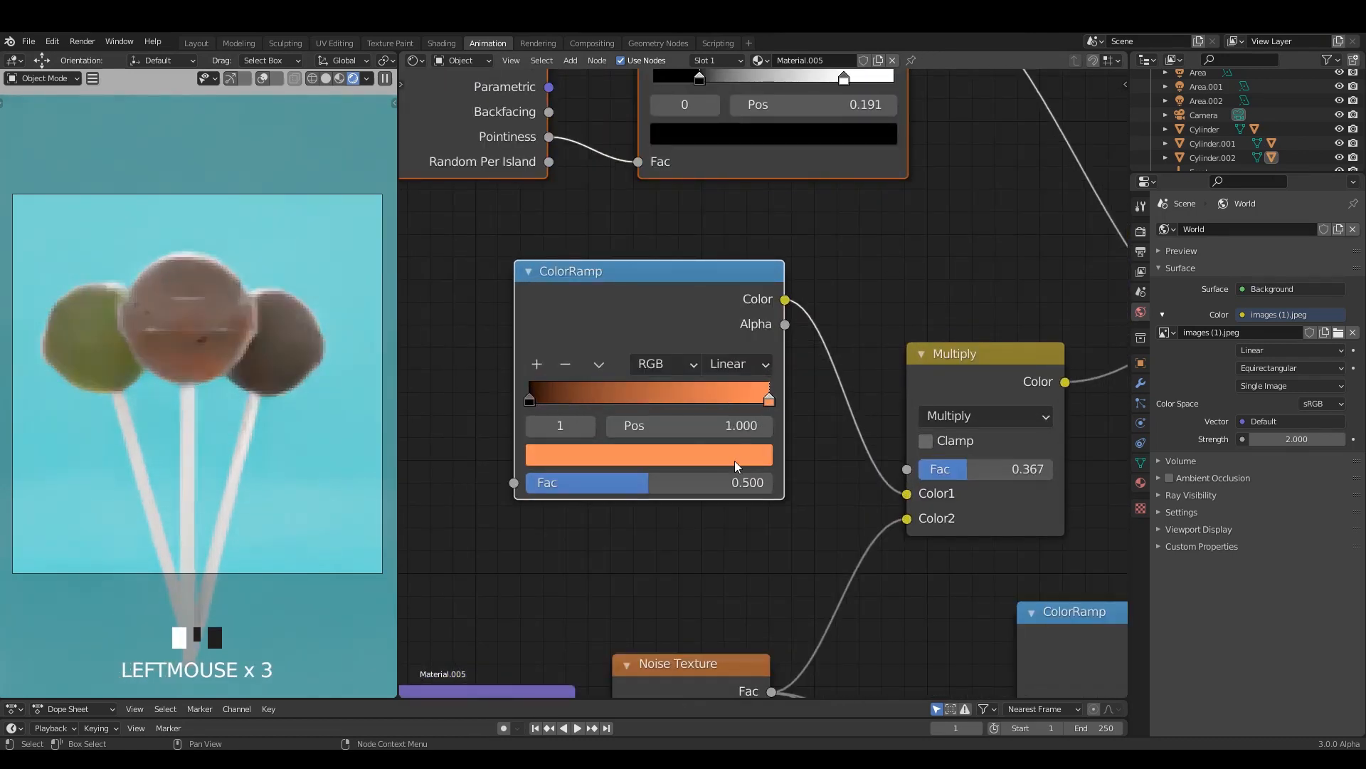
click(734, 456)
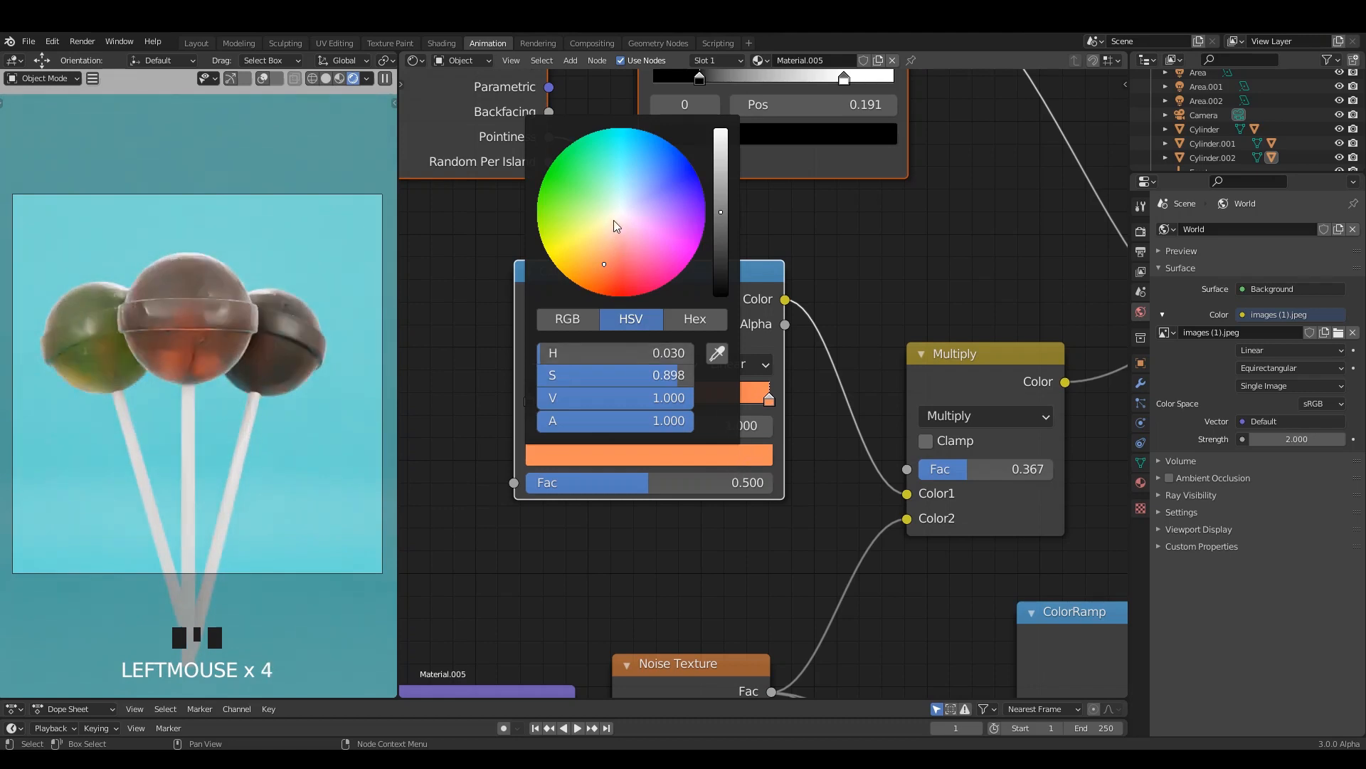
click(684, 274)
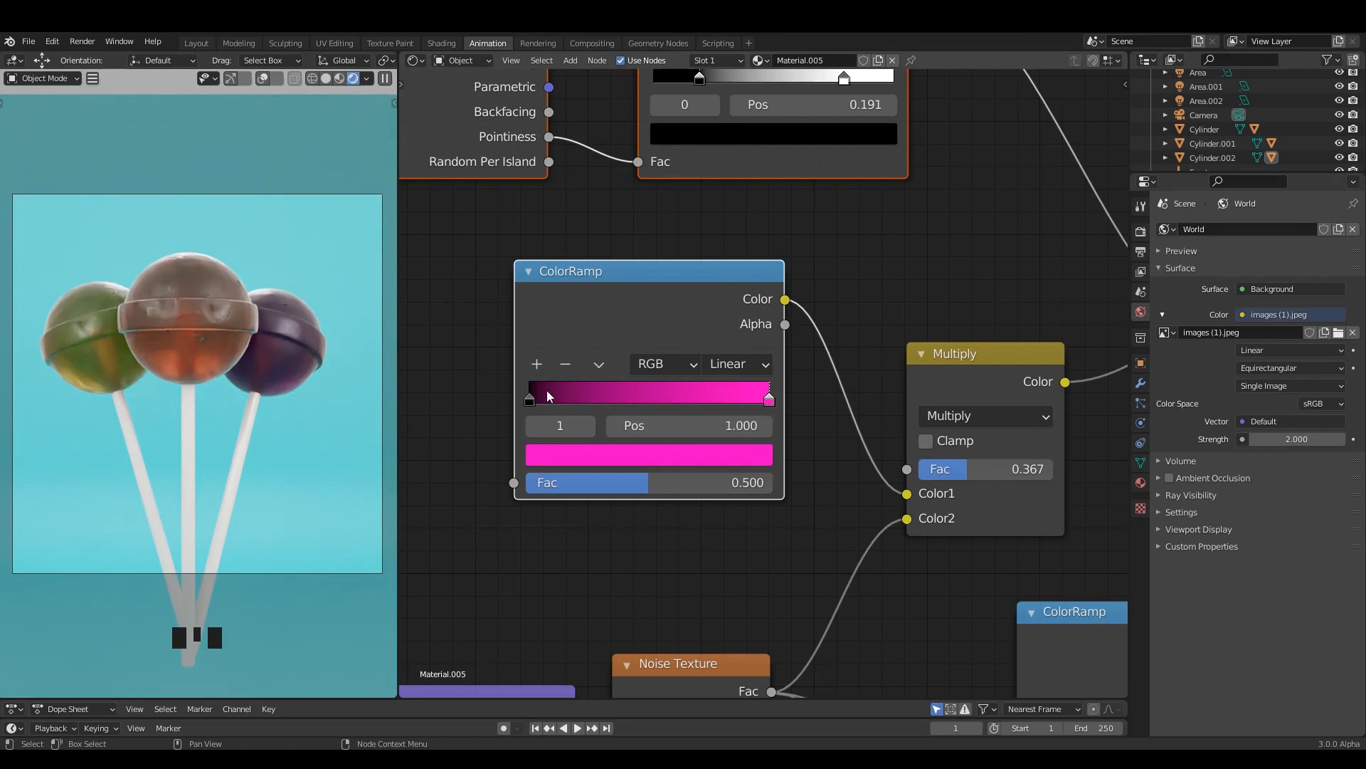
Try cyan and a saturated blue as the end stop's color in the right-hand candy's color ramp
click(727, 450)
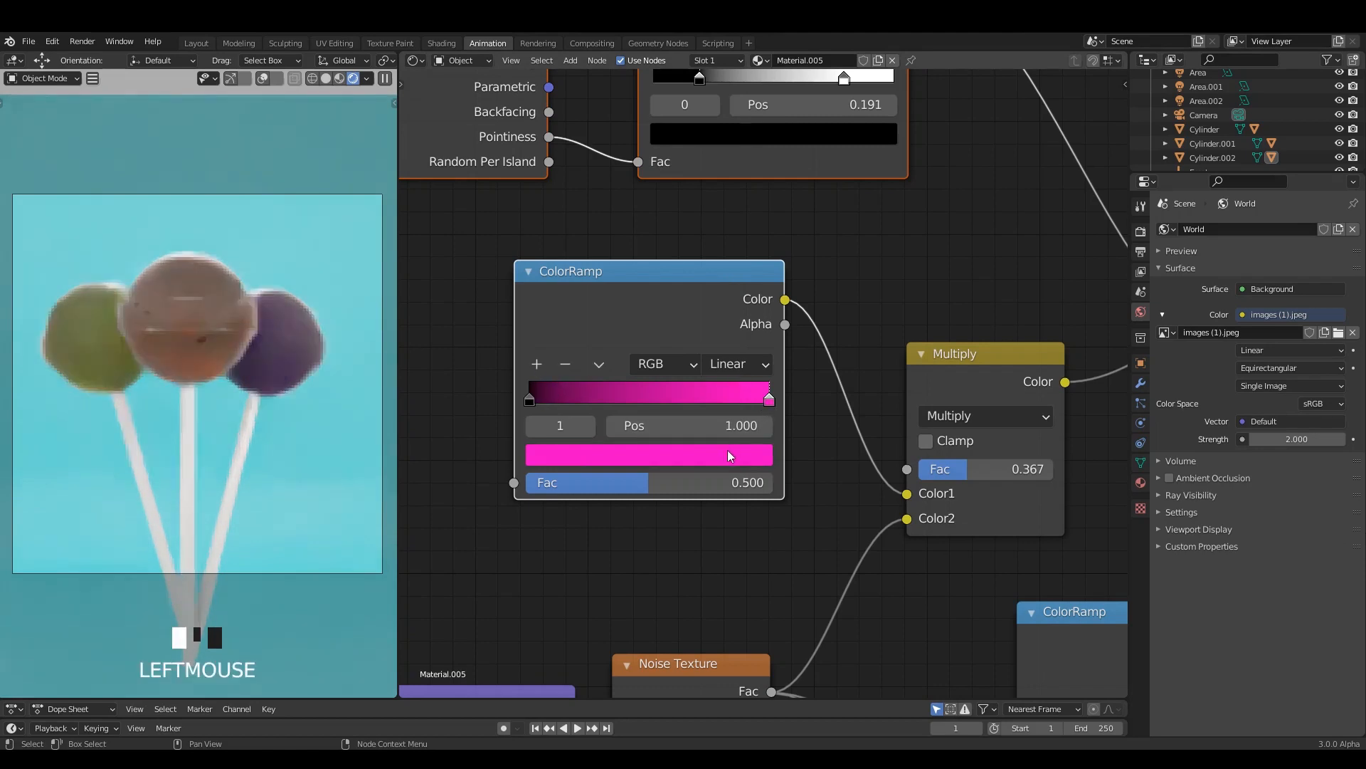
click(684, 261)
mouse_move(685, 262)
mouse_down()
mouse_move(662, 206)
mouse_move(669, 155)
mouse_move(624, 127)
mouse_up()
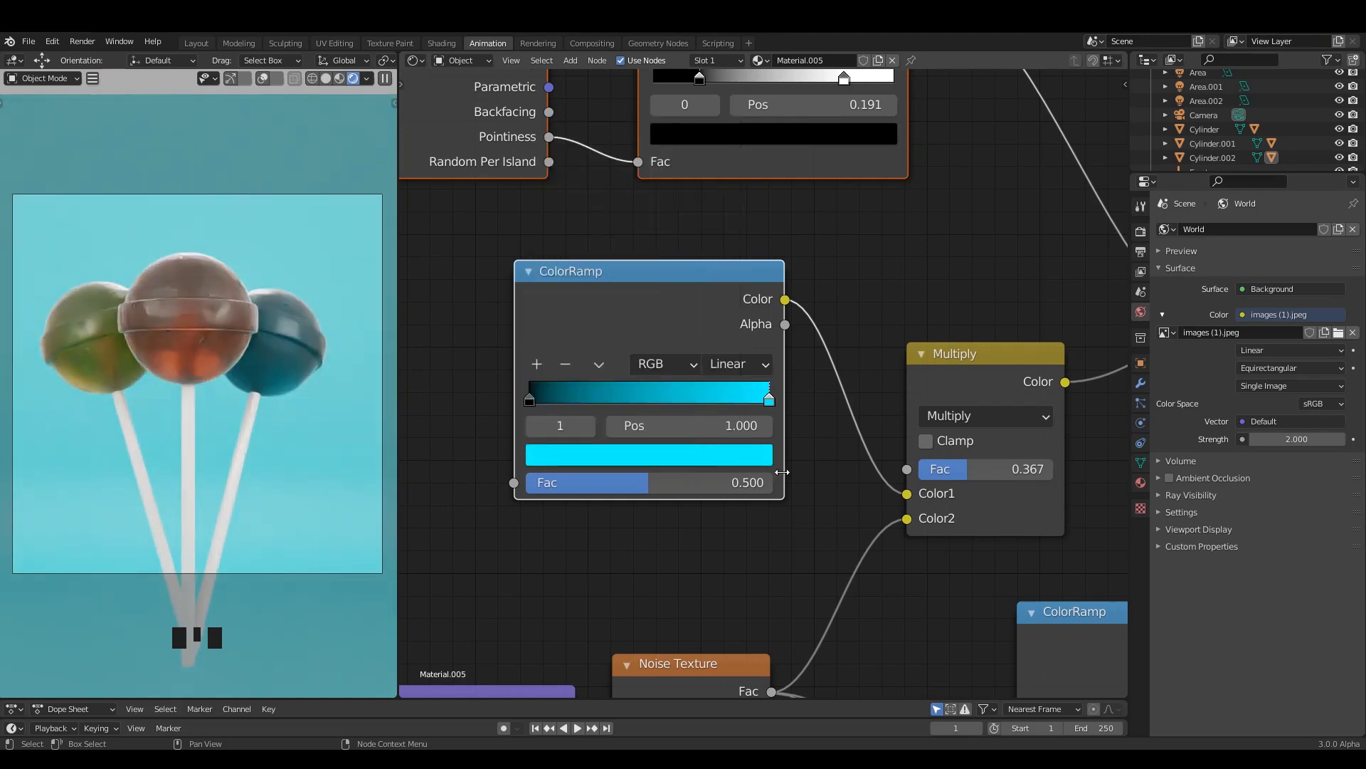
click(724, 449)
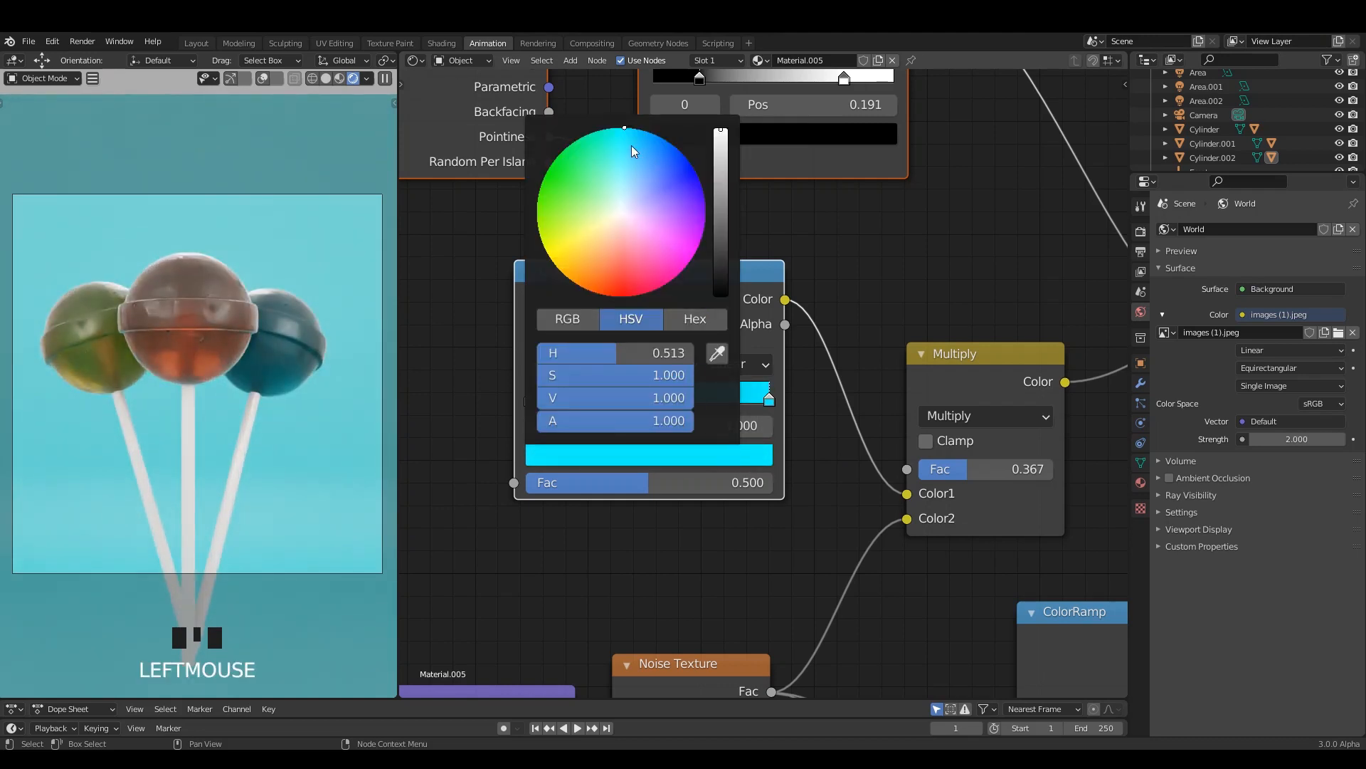
drag(632, 146, 667, 132)
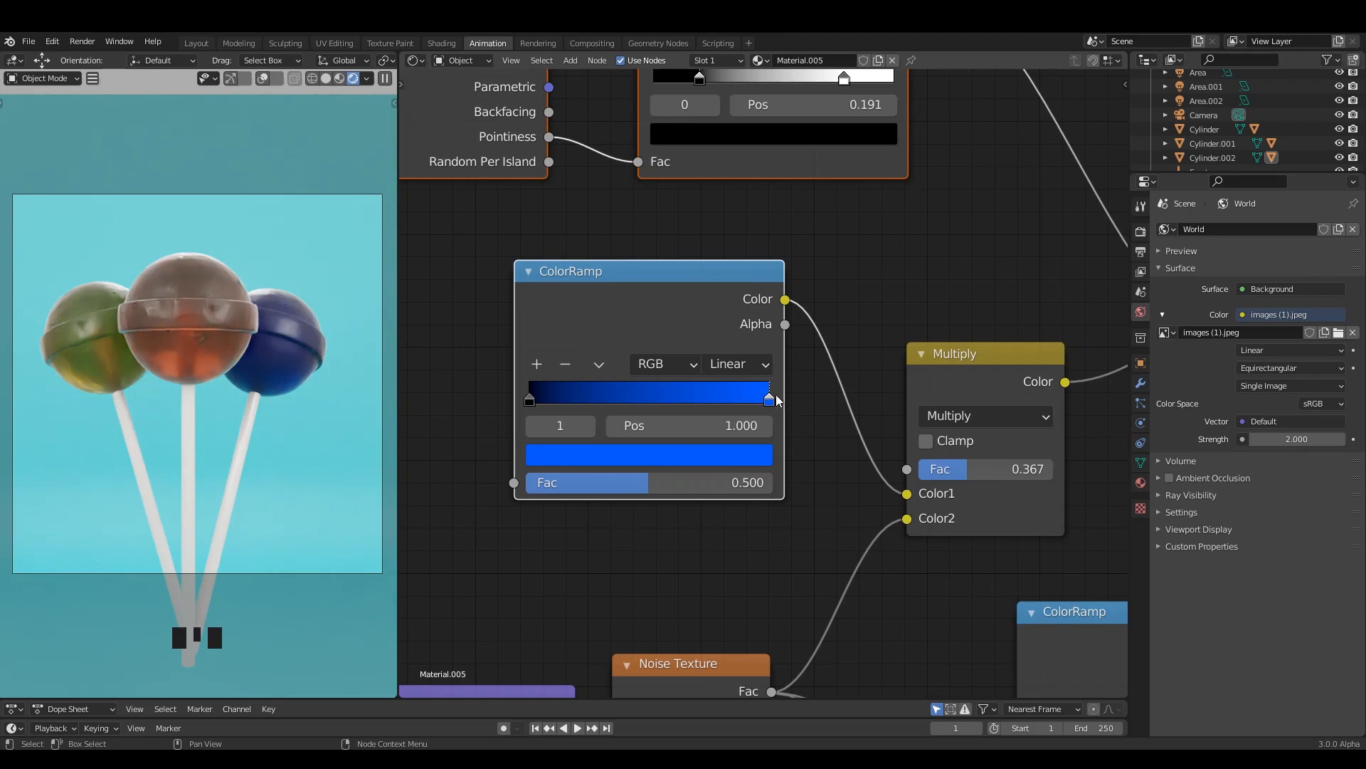
Recolor the end stop with the muted blue sampled by eyedropper from the Multiply node's factor slider
click(764, 459)
click(725, 353)
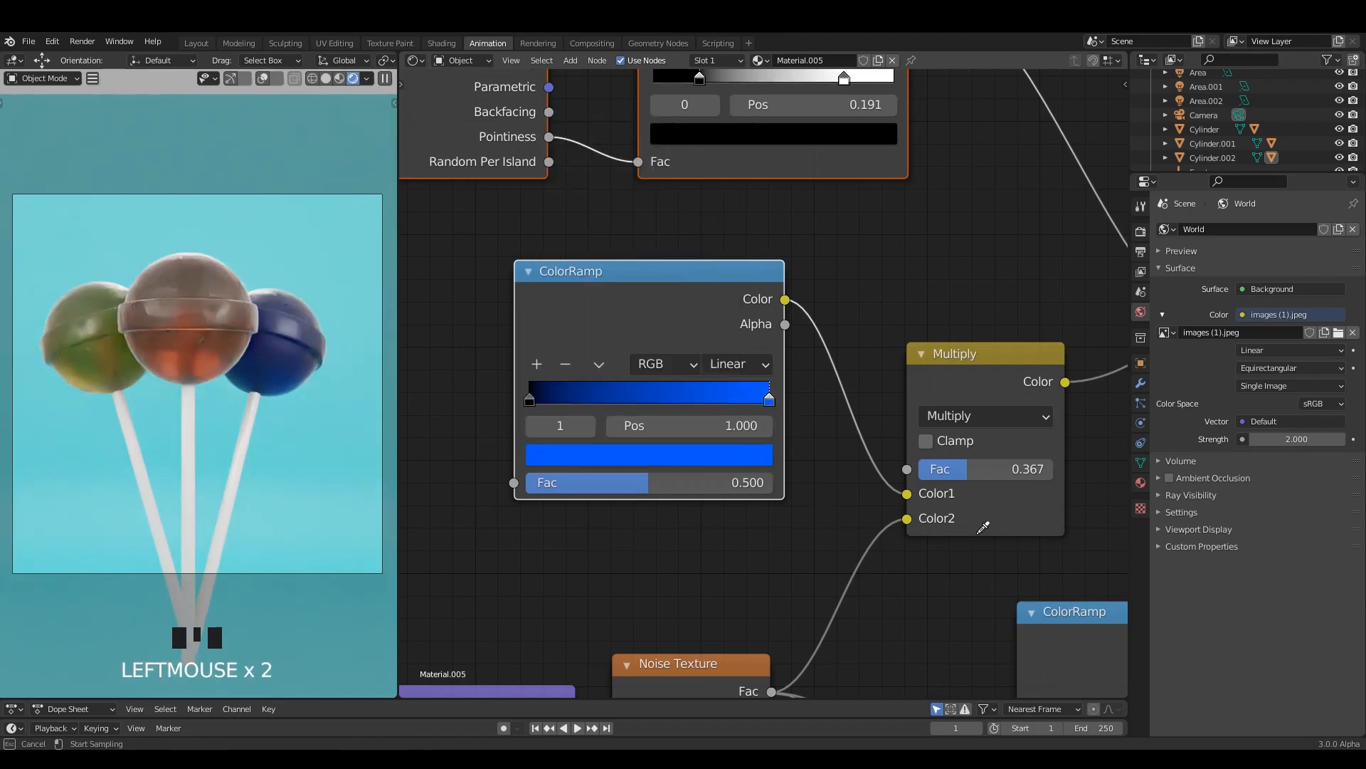
click(964, 462)
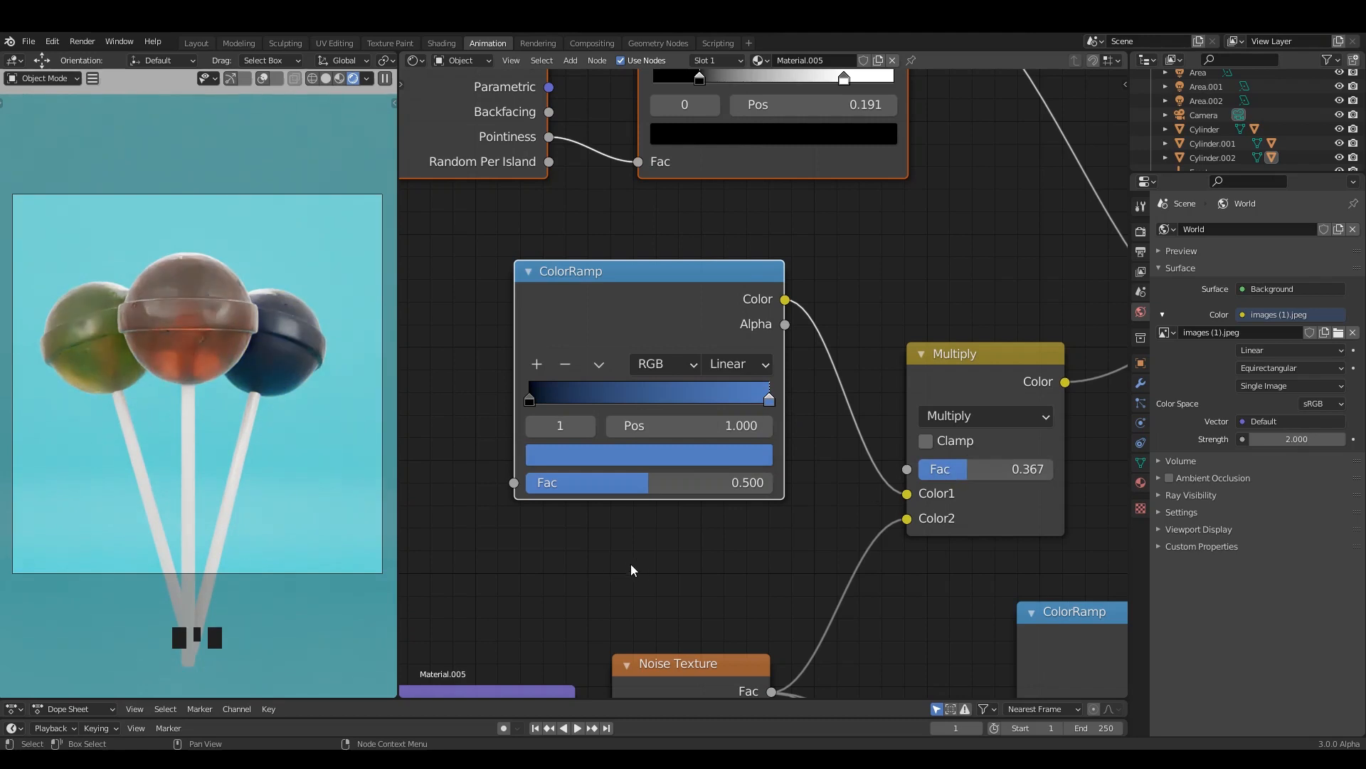
Add a stop to the right-hand candy's blue color ramp and move it near the dark end, at position 0.164
scroll(639, 561, down, 1)
middle_drag(680, 552, 667, 434)
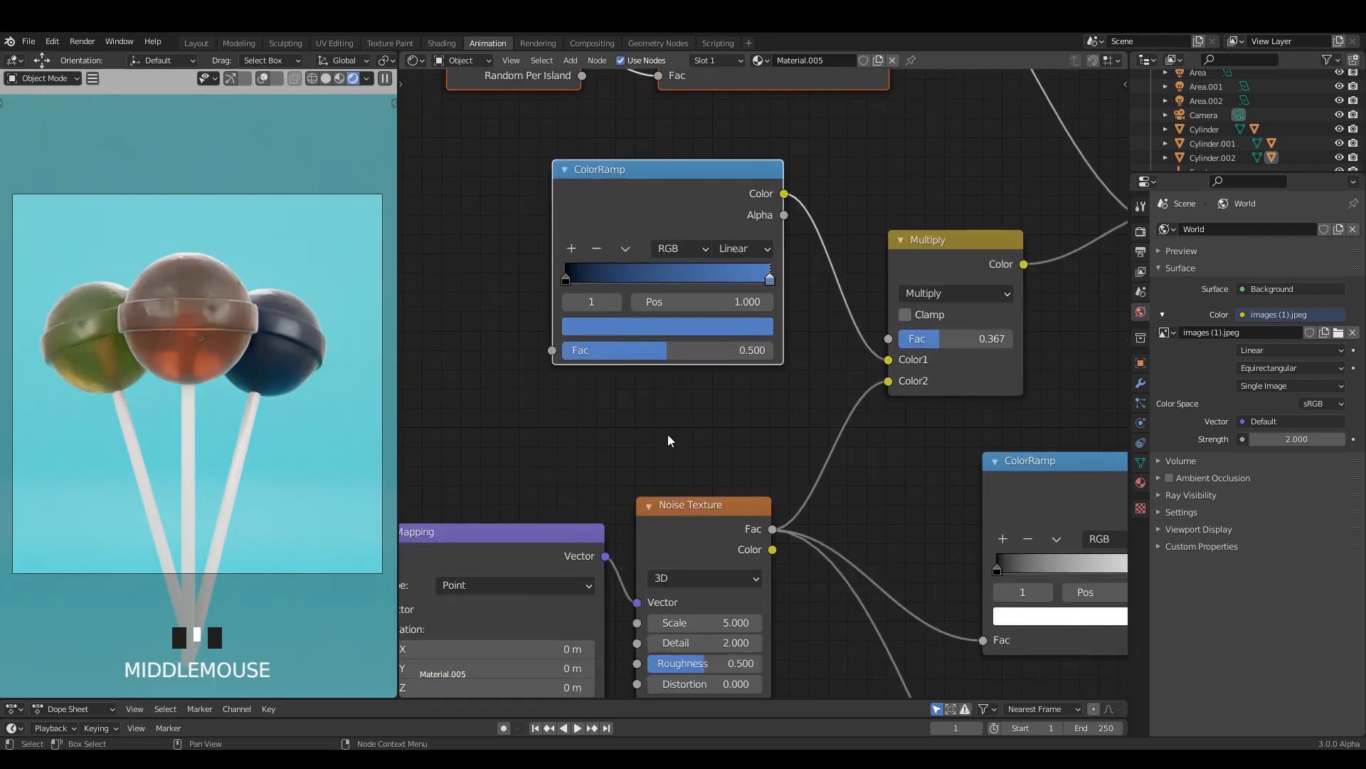
scroll(663, 435, down, 1)
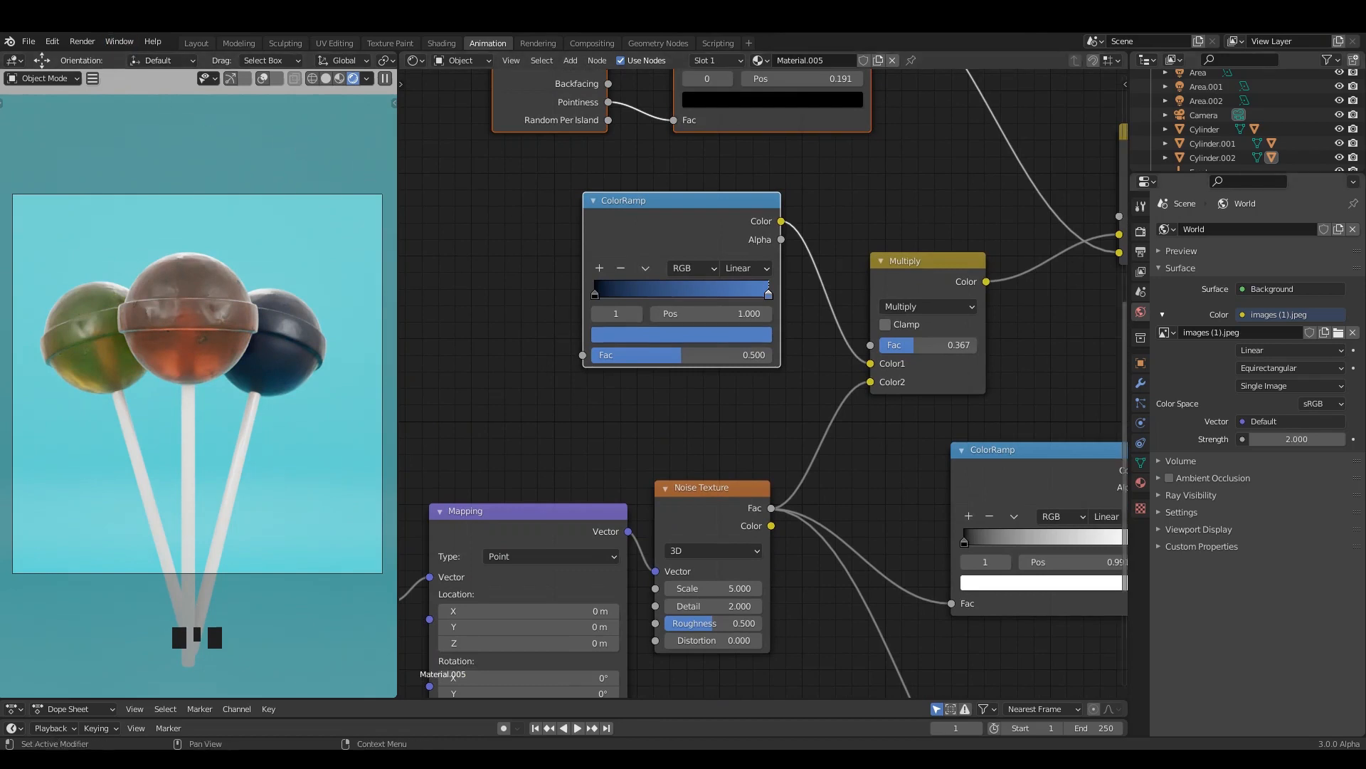
click(835, 499)
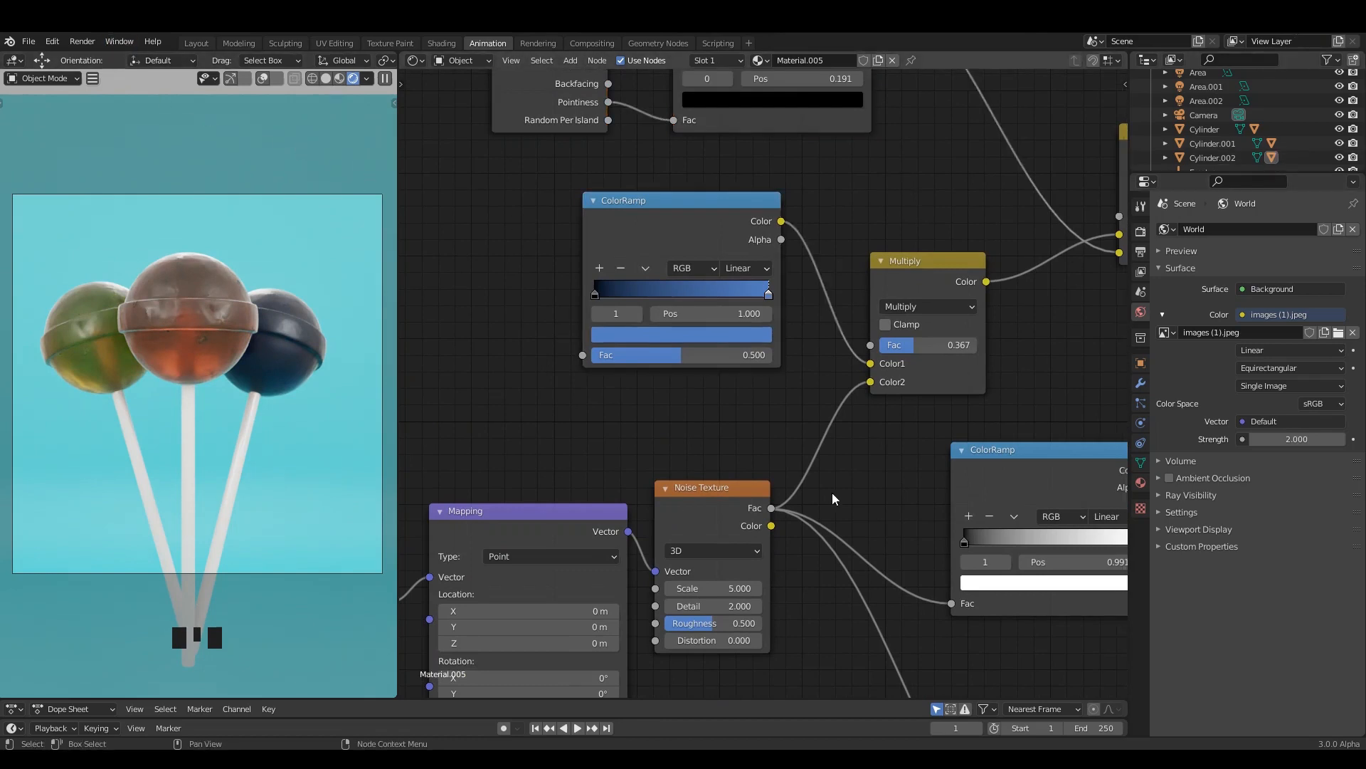
click(600, 268)
click(680, 294)
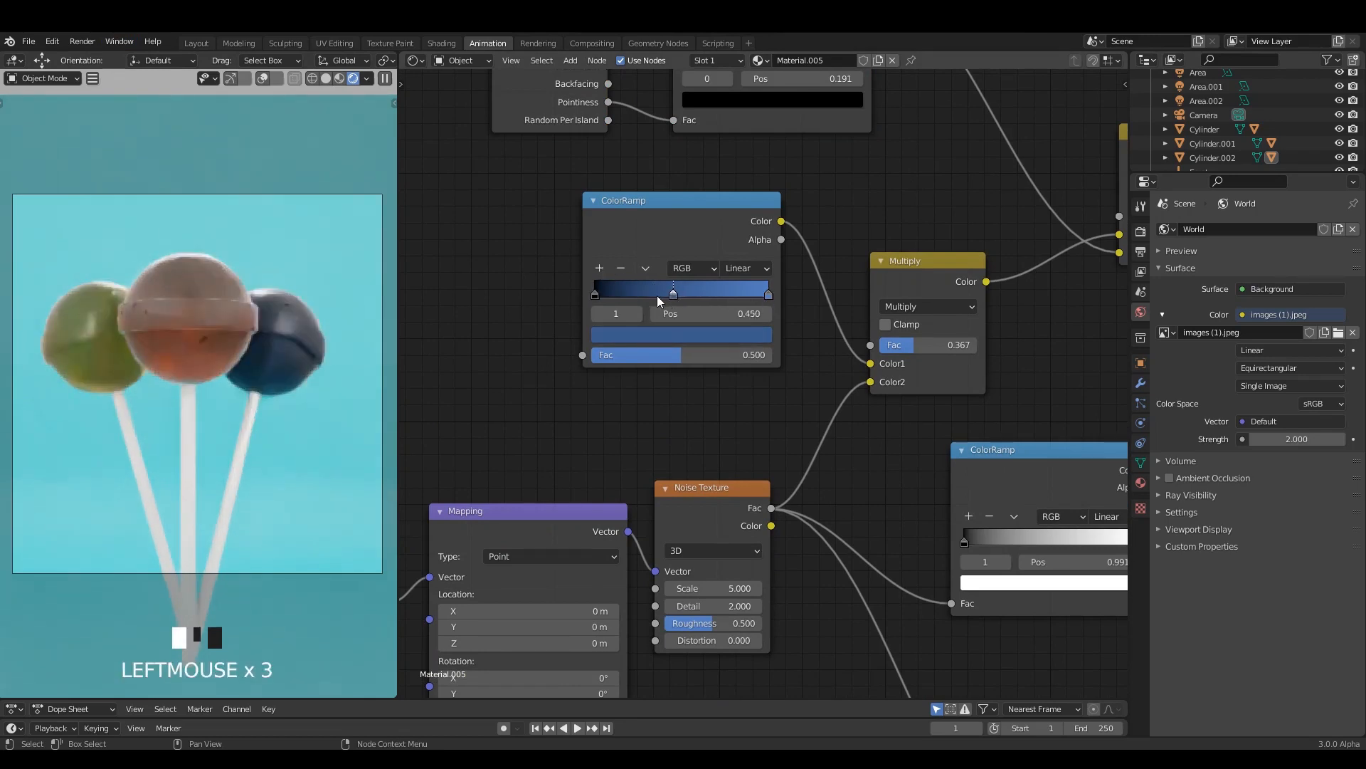
drag(656, 296, 597, 293)
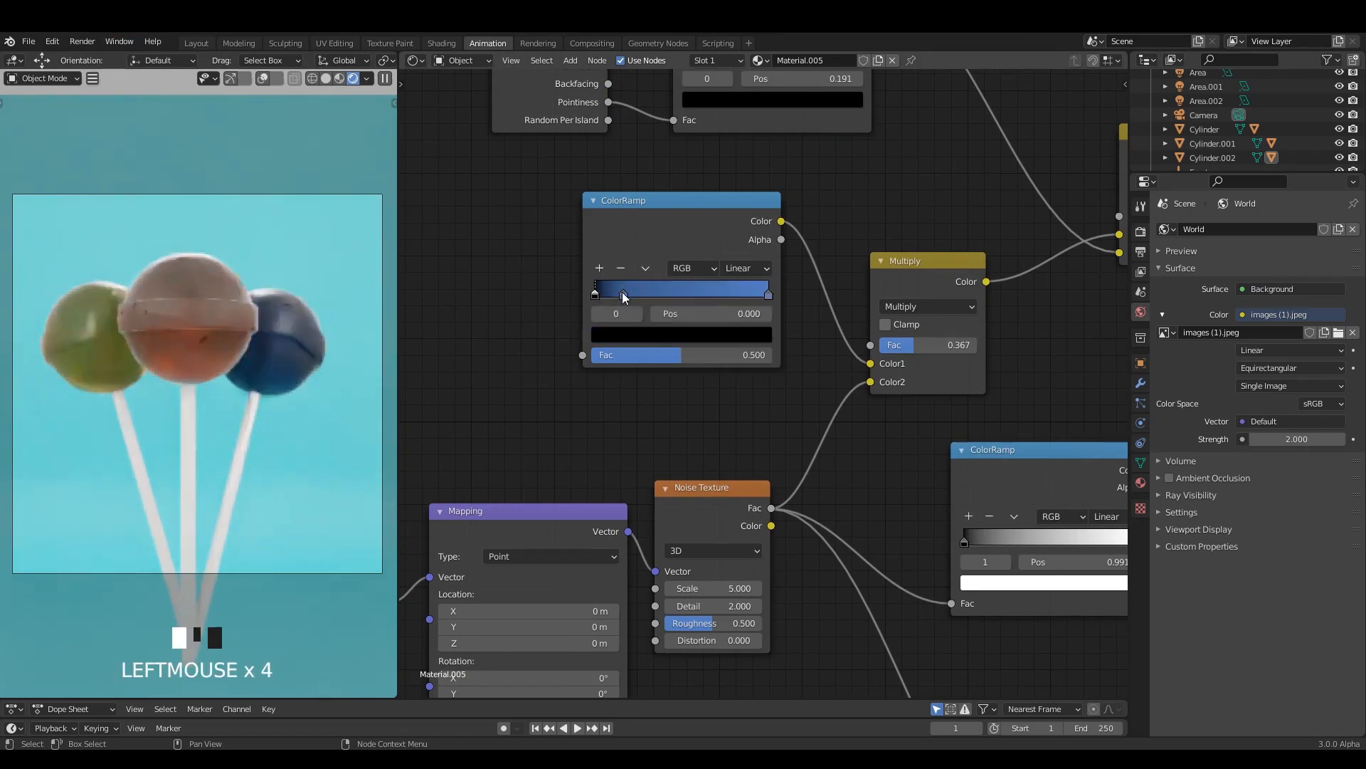
Remove the black stop from the blue color ramp and move the darker blue stop to position 0
click(623, 295)
click(596, 293)
click(621, 268)
click(621, 295)
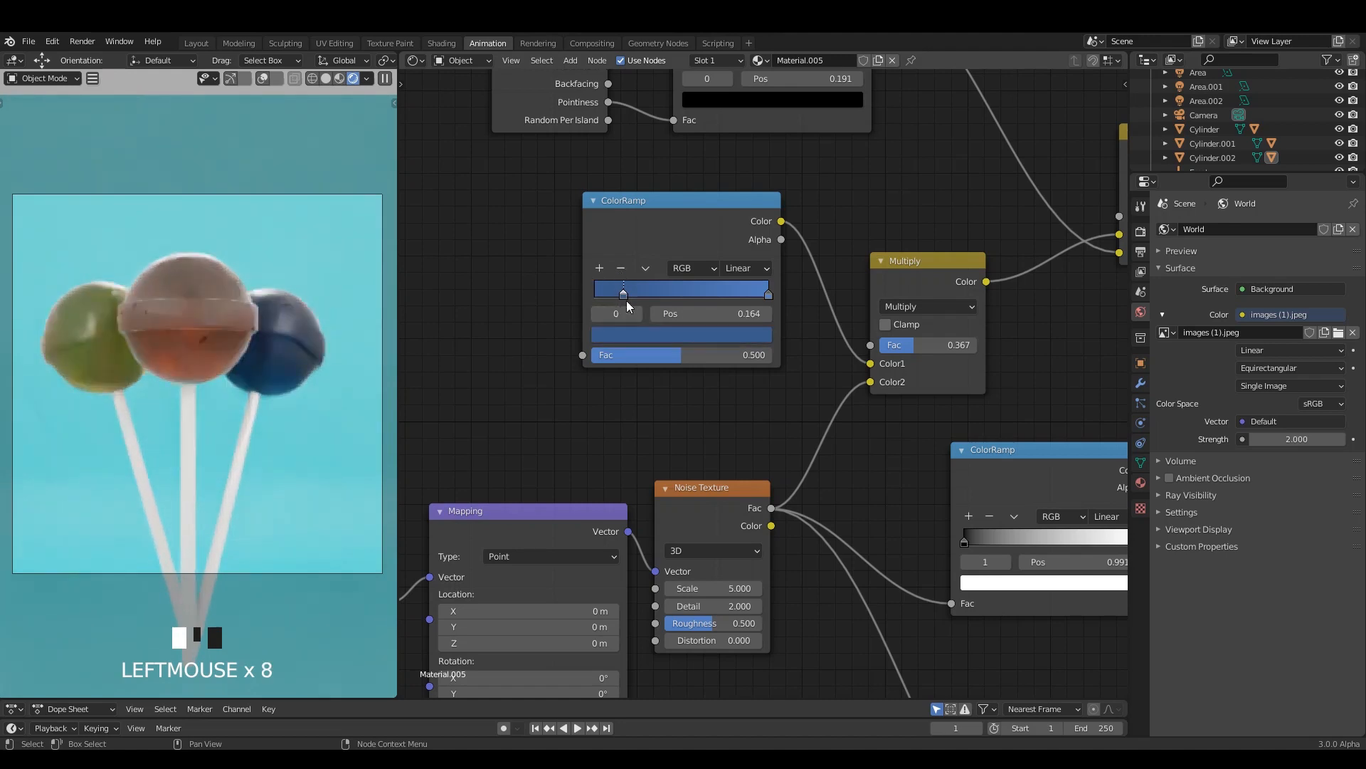
drag(623, 300, 583, 300)
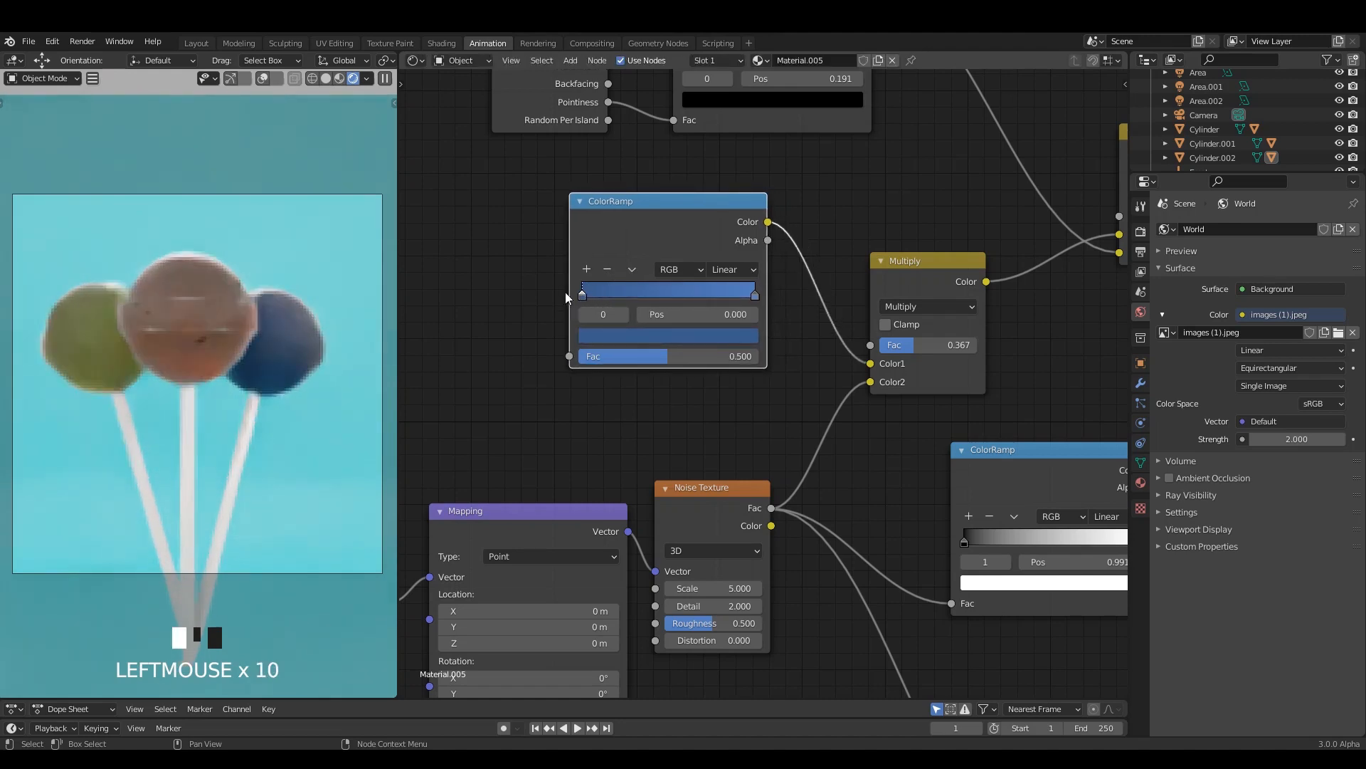
Add another stop to the right-hand candy's blue color ramp and place it close to the dark end
scroll(809, 416, down, 3)
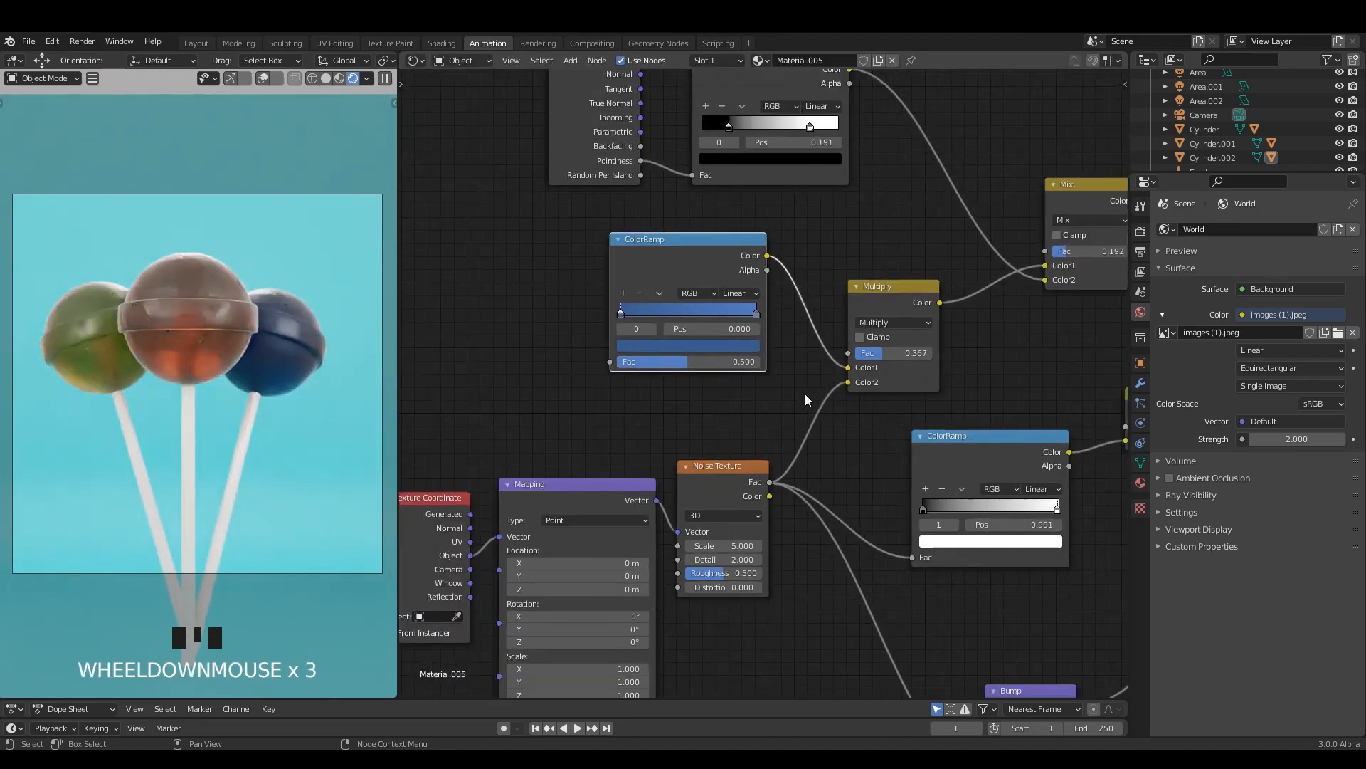
scroll(698, 327, down, 1)
middle_drag(698, 327, 913, 438)
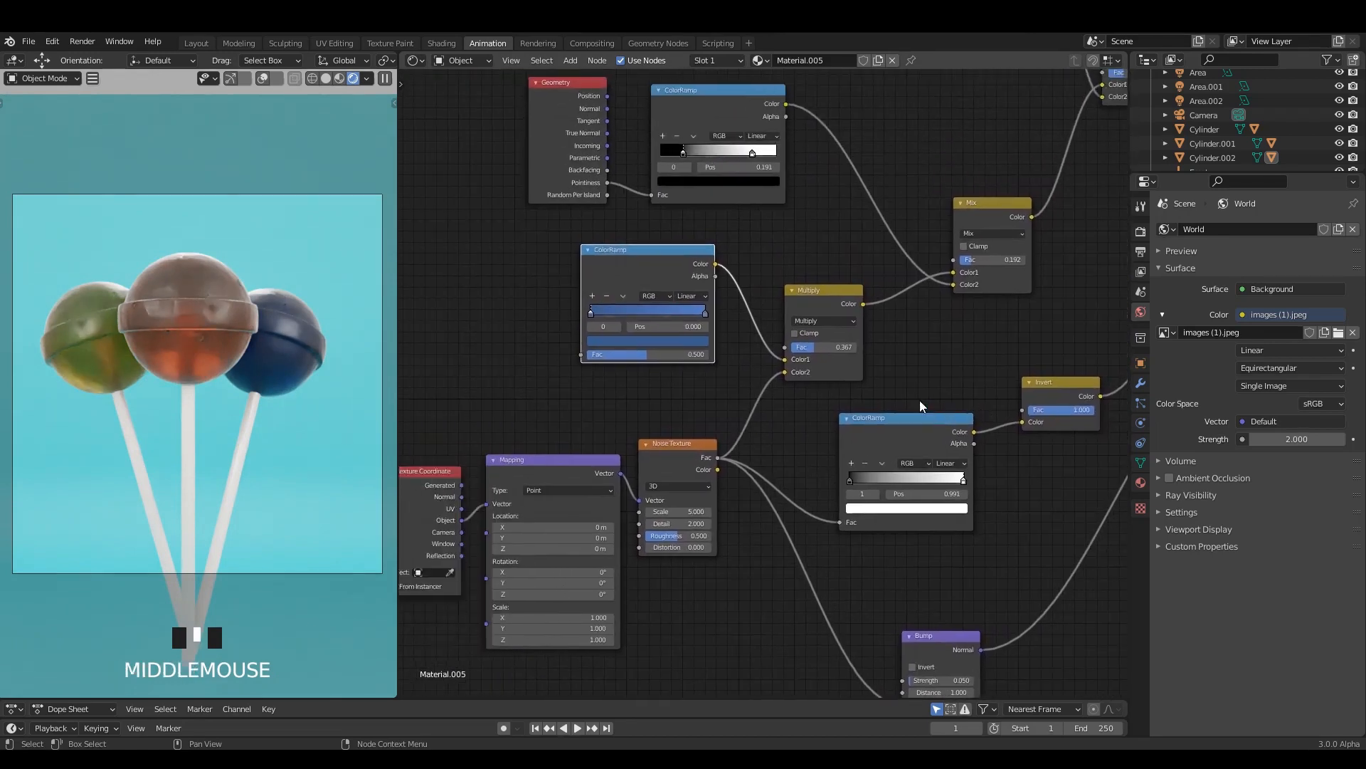
scroll(669, 349, up, 3)
middle_drag(669, 349, 757, 354)
click(650, 264)
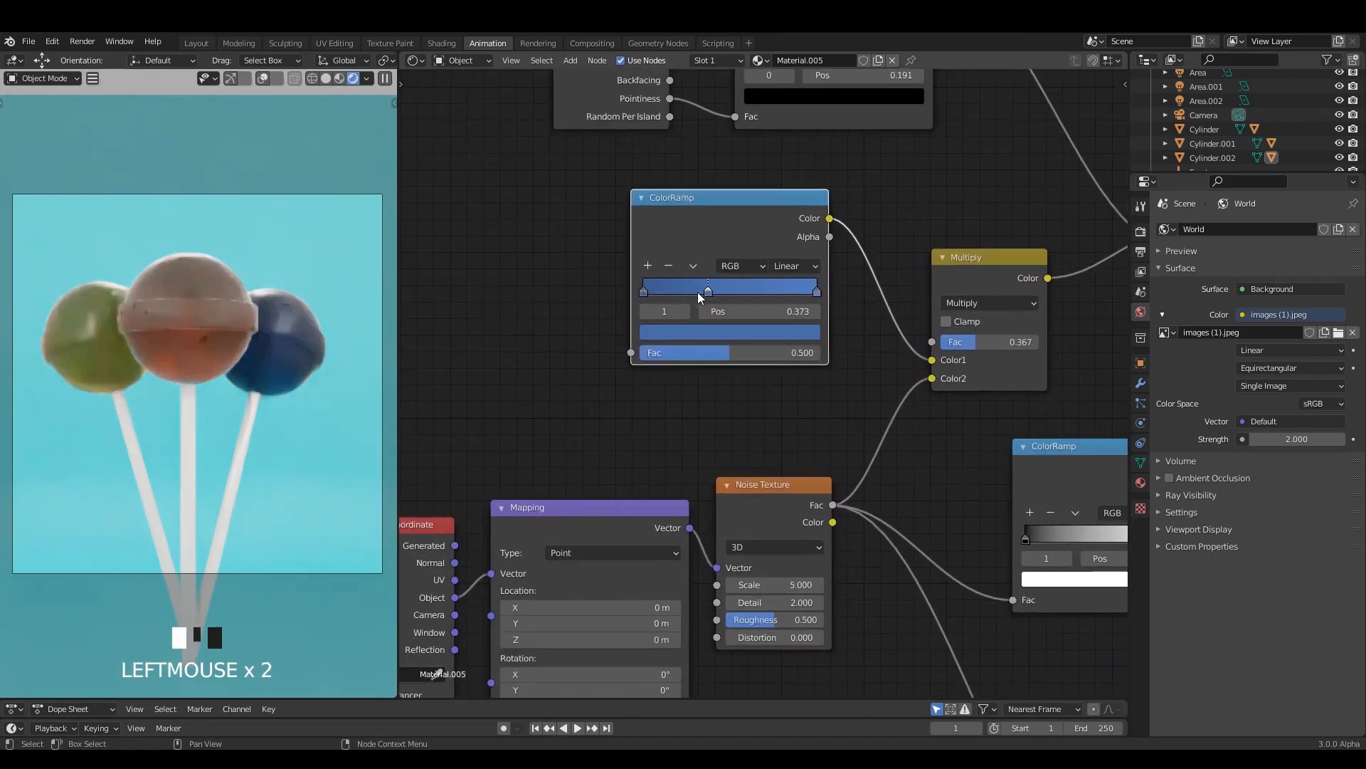
Brighten the end stop of the right-hand candy's color ramp to a lighter blue
click(810, 331)
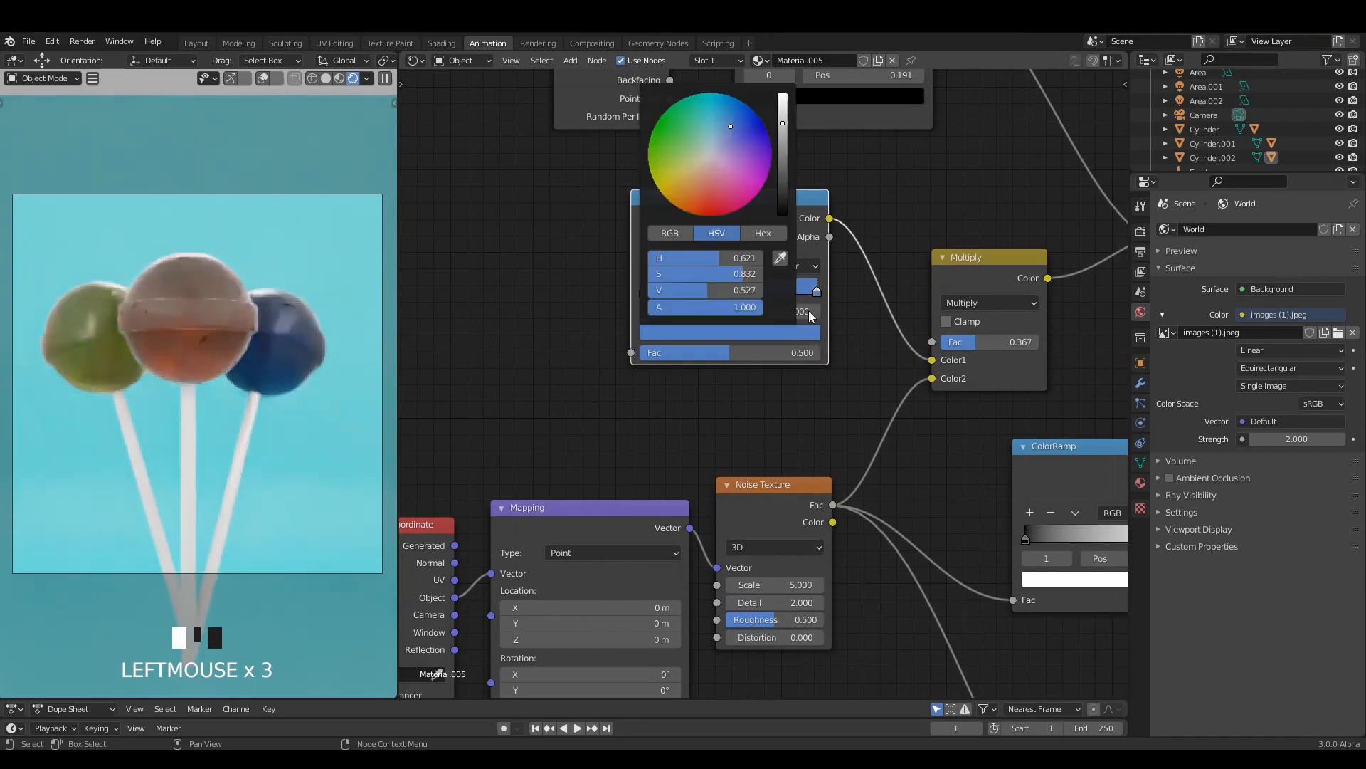
drag(782, 124, 782, 104)
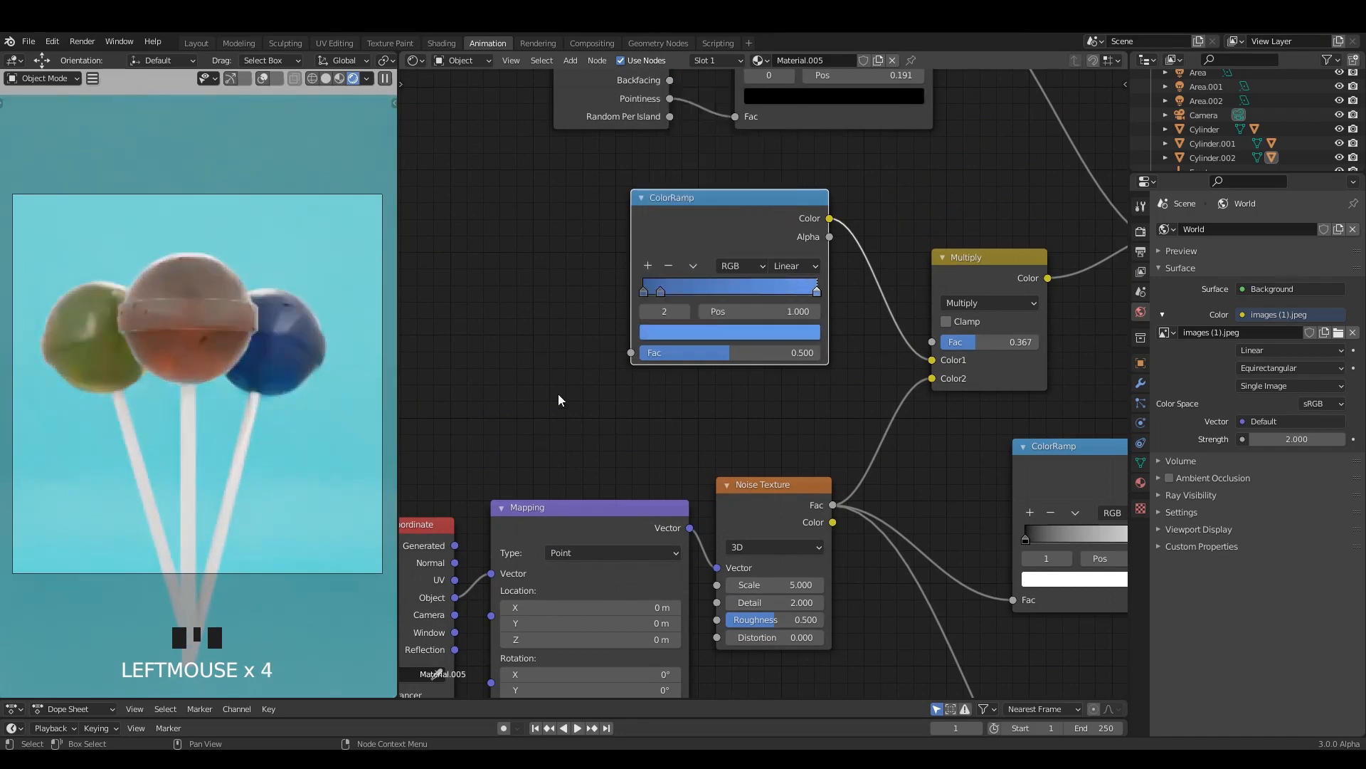
click(558, 394)
scroll(774, 386, down, 7)
scroll(770, 348, down, 4)
scroll(807, 375, down, 3)
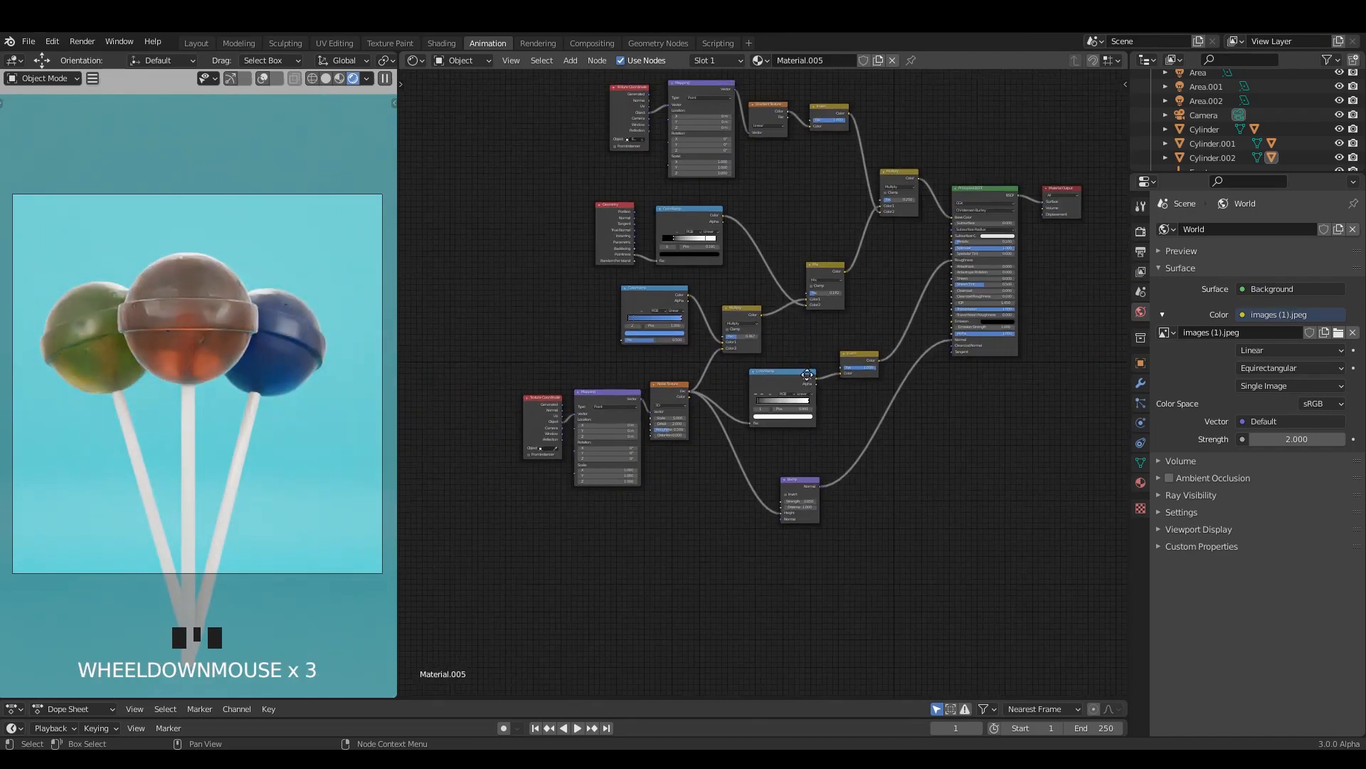
Select the backdrop plane and shift its Material Output node slightly up and away from the Principled BSDF
click(324, 259)
scroll(757, 269, down, 3)
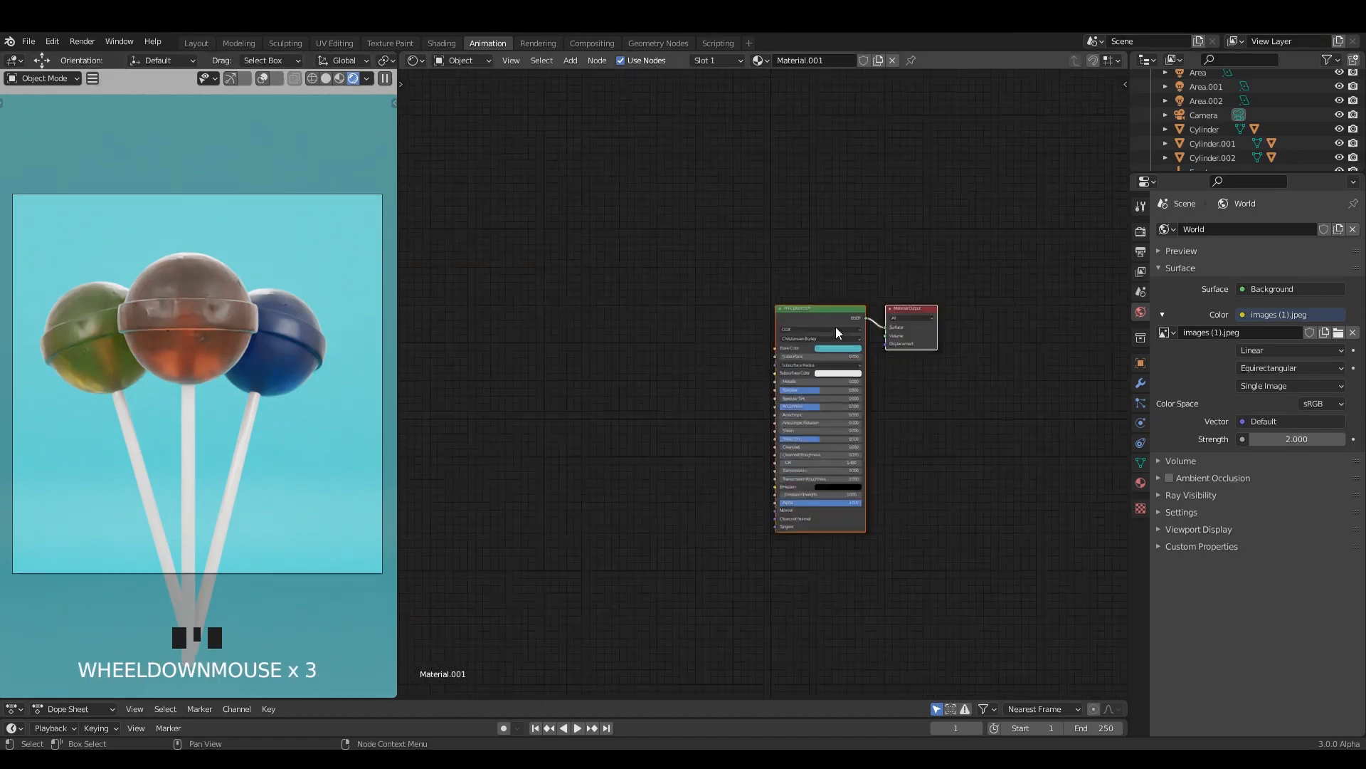
scroll(818, 324, up, 11)
click(893, 289)
click(981, 330)
drag(981, 330, 1002, 305)
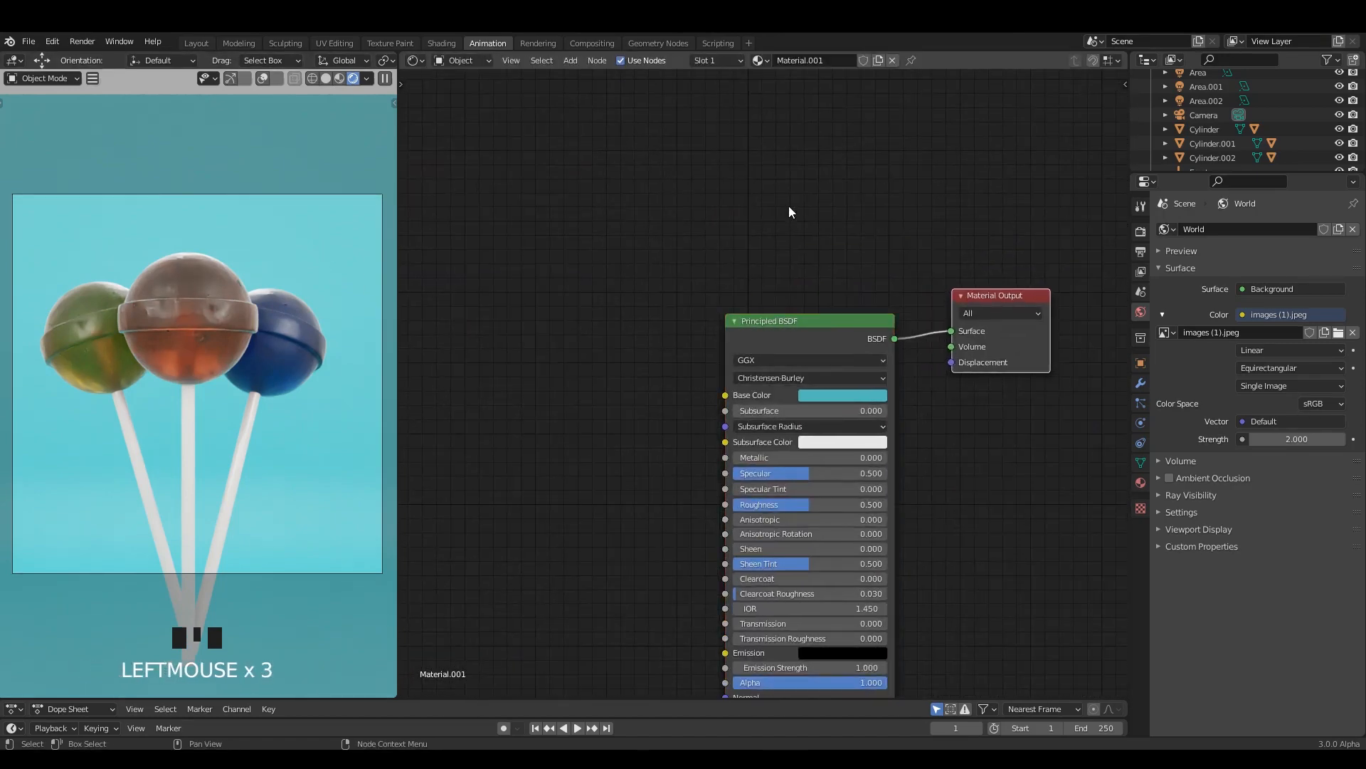
Try adding a ColorRamp node to the backdrop's material, placed before the Principled BSDF
key(shift+a)
text(col)
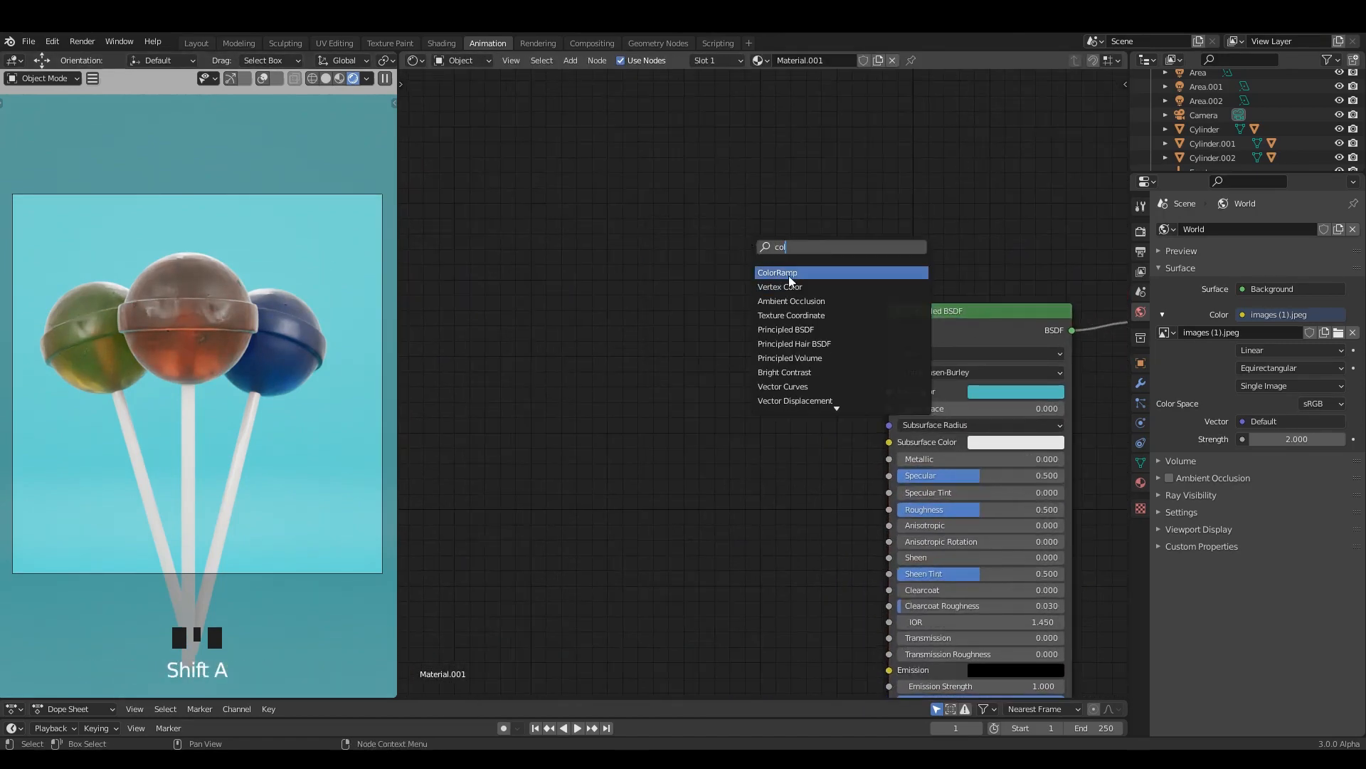
key(Return)
click(583, 412)
middle_drag(672, 415, 786, 421)
scroll(774, 414, up, 1)
drag(759, 403, 709, 413)
click(732, 277)
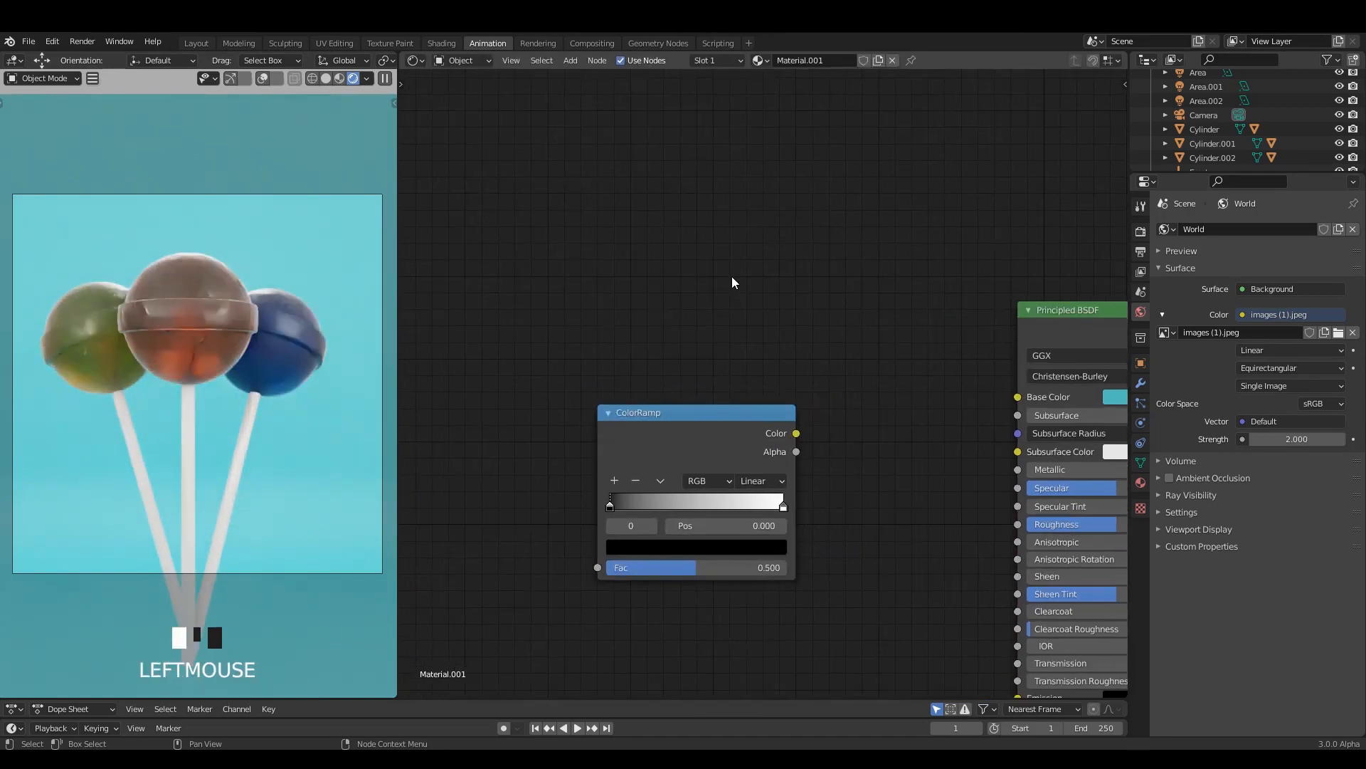
Try adding a Voronoi Texture node above the color ramp and preview its Distance output on the backdrop
key(shift+a)
text(vor)
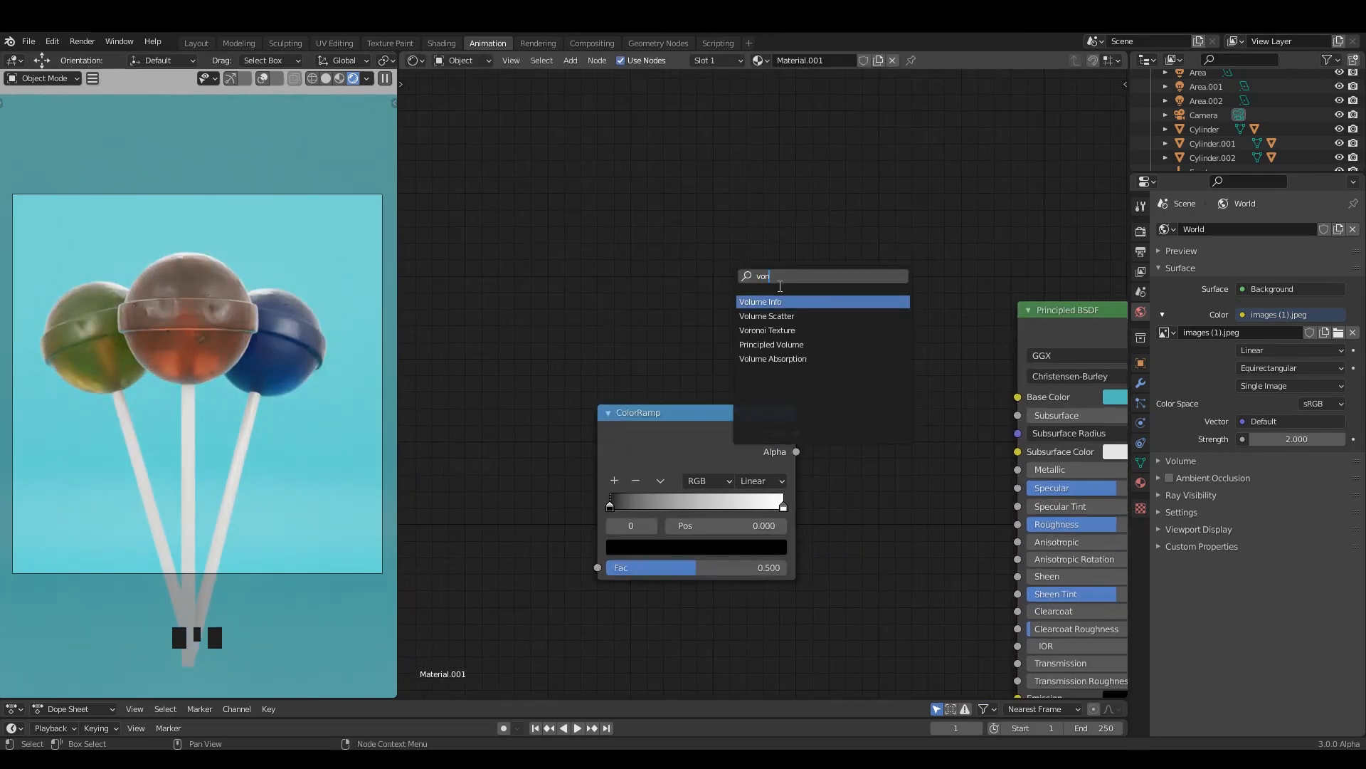
key(Down)
key(Down)
key(Return)
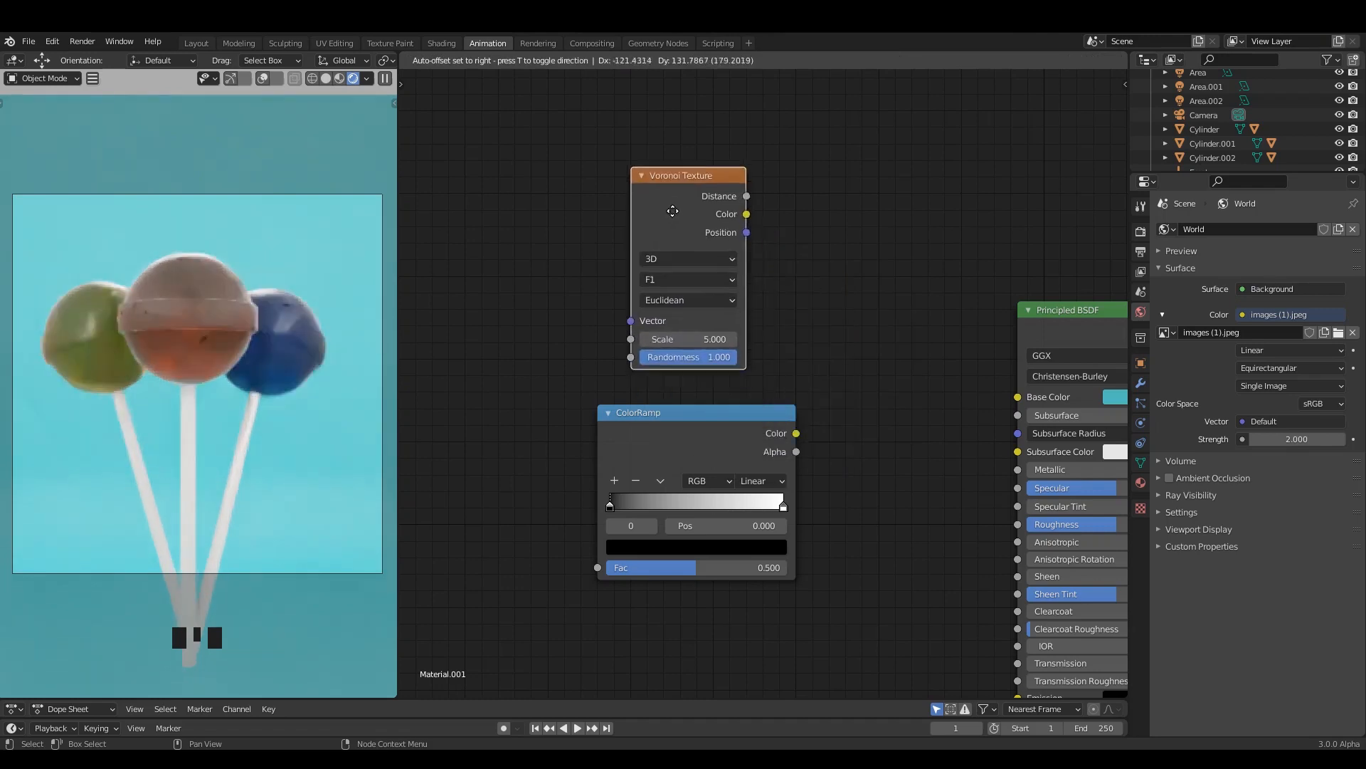
click(694, 194)
ctrl+shift+click(692, 194)
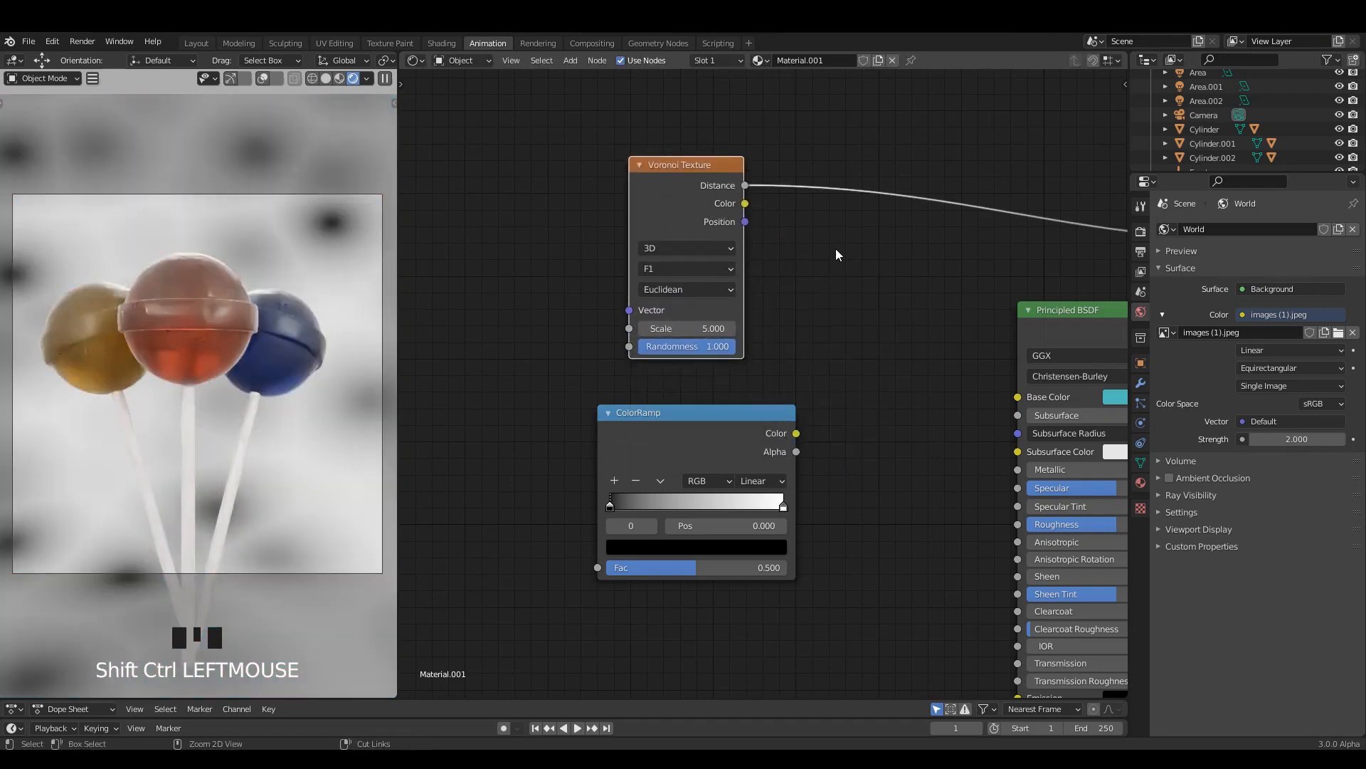
key(ctrl+s)
scroll(815, 324, down, 3)
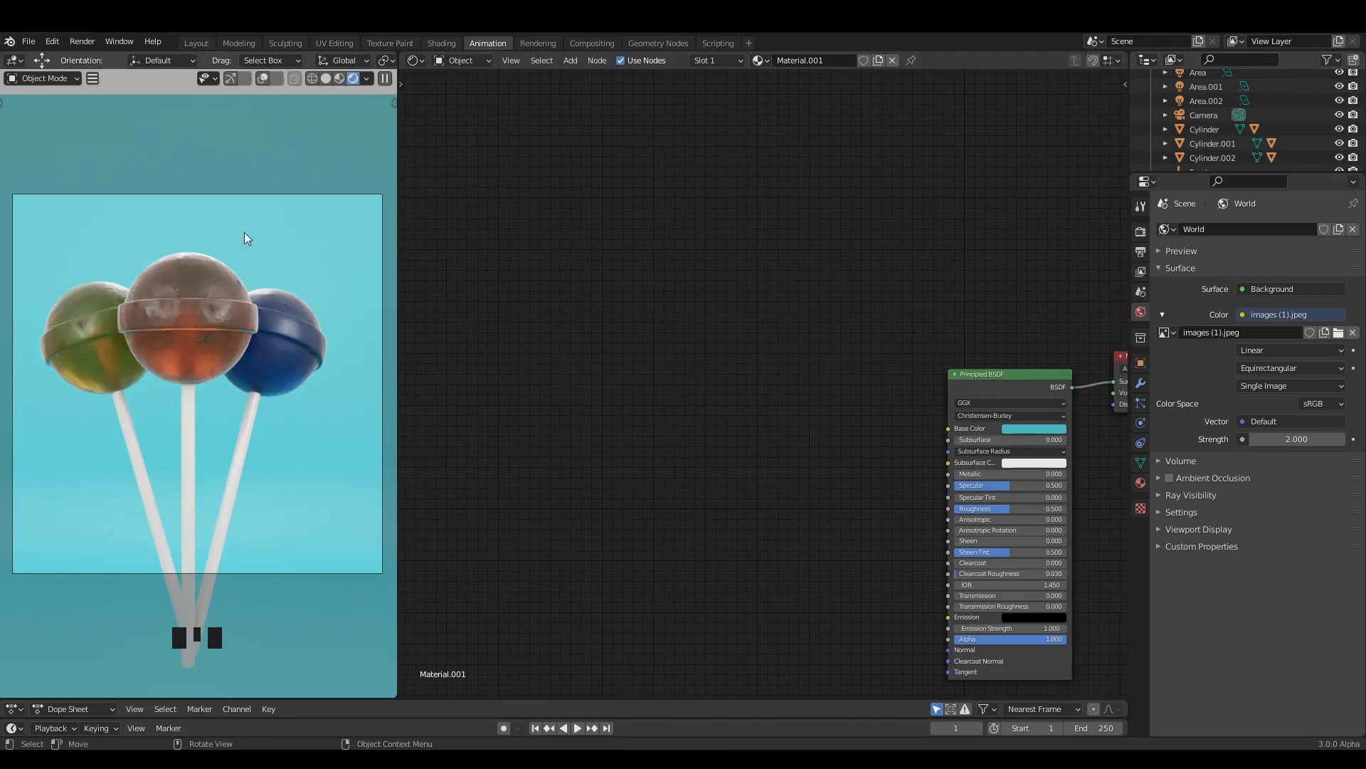
Set the backdrop material's Specular to 1.000 and its Roughness to 0.359
click(865, 408)
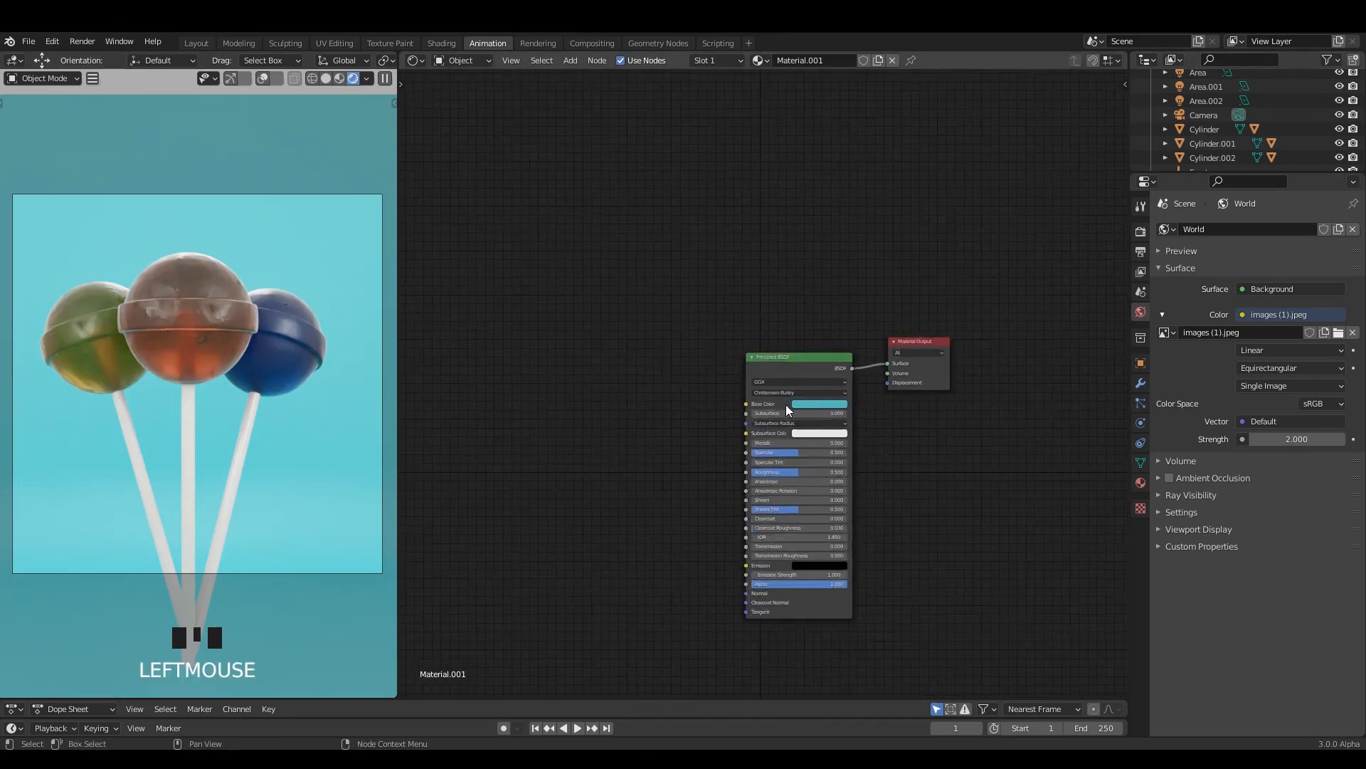
scroll(790, 391, up, 7)
drag(797, 365, 794, 340)
scroll(793, 405, up, 5)
middle_drag(793, 527, 751, 366)
drag(765, 338, 914, 338)
drag(795, 382, 763, 382)
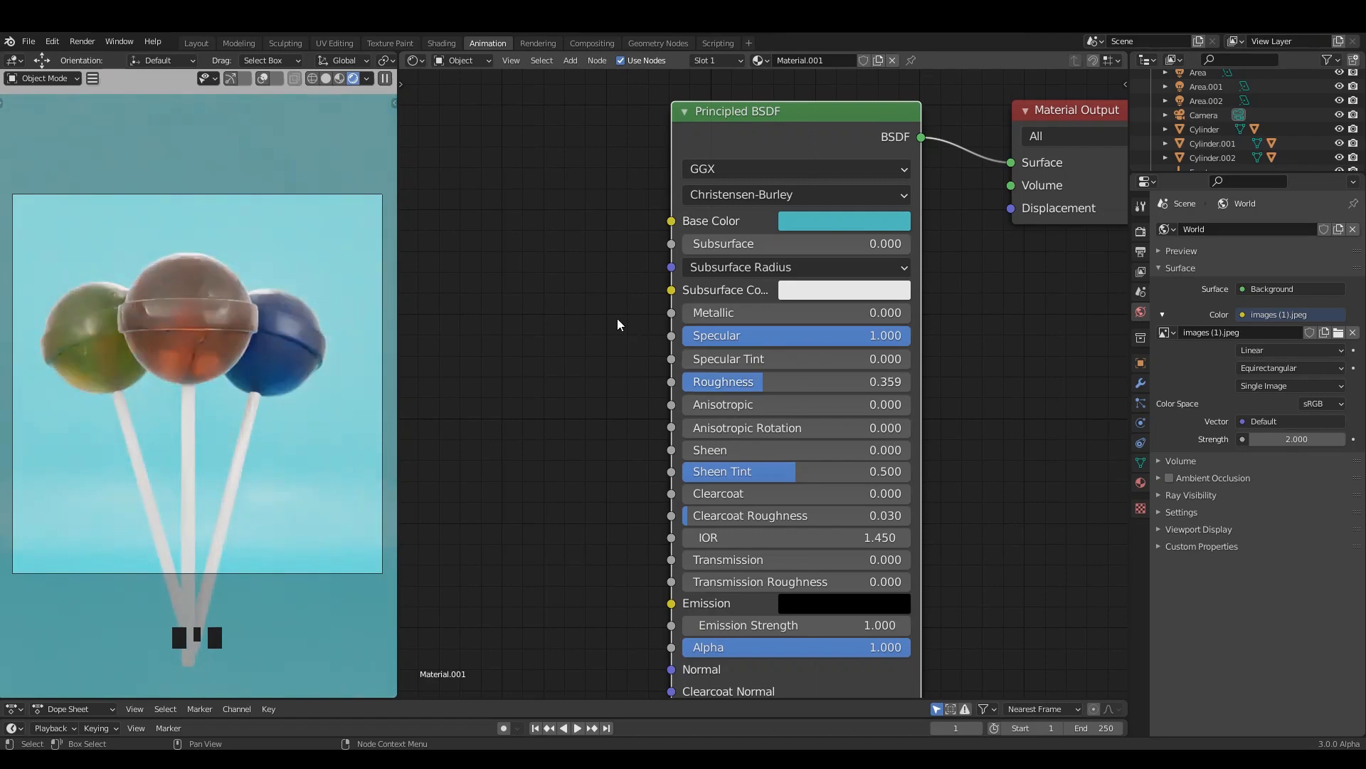
Switch the node editor to a 3D viewport and save the file
click(423, 62)
click(444, 102)
scroll(773, 306, down, 7)
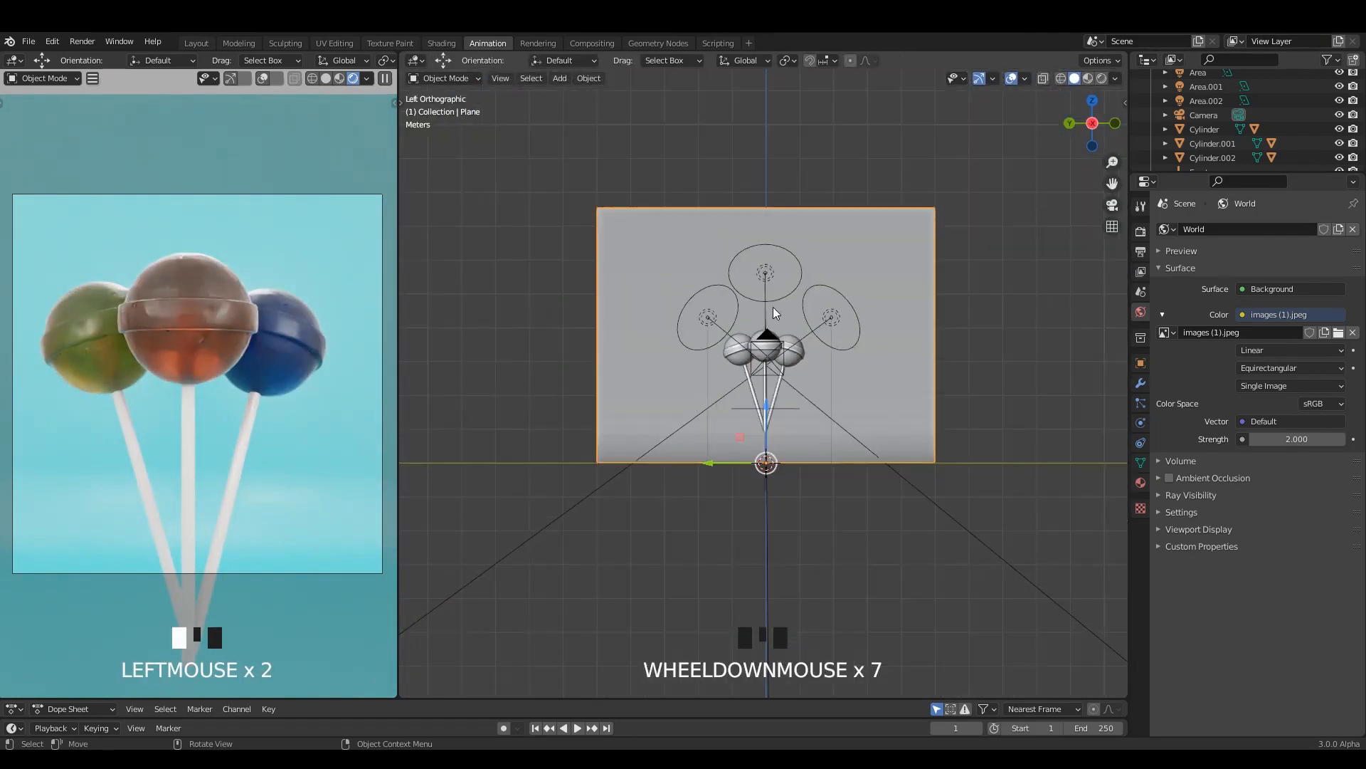
scroll(793, 318, up, 2)
key(ctrl+s)
From the back orthographic view, rotate the area light behind the lollipops slightly, and save the file
alt+middle_drag(772, 331, 844, 308)
scroll(775, 349, up, 3)
key(shift+a)
click(616, 123)
click(616, 126)
key(r)
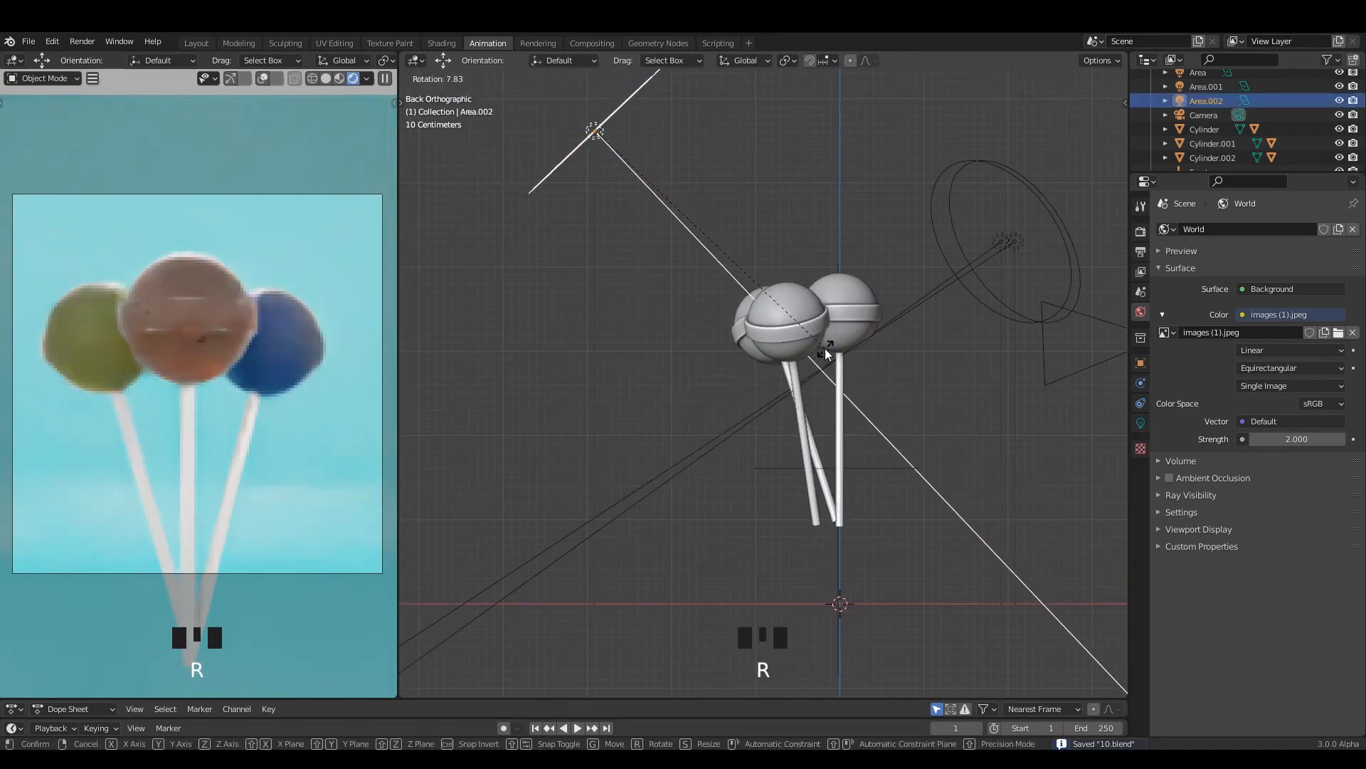
click(821, 344)
key(ctrl+s)
scroll(783, 299, down, 3)
scroll(792, 306, up, 3)
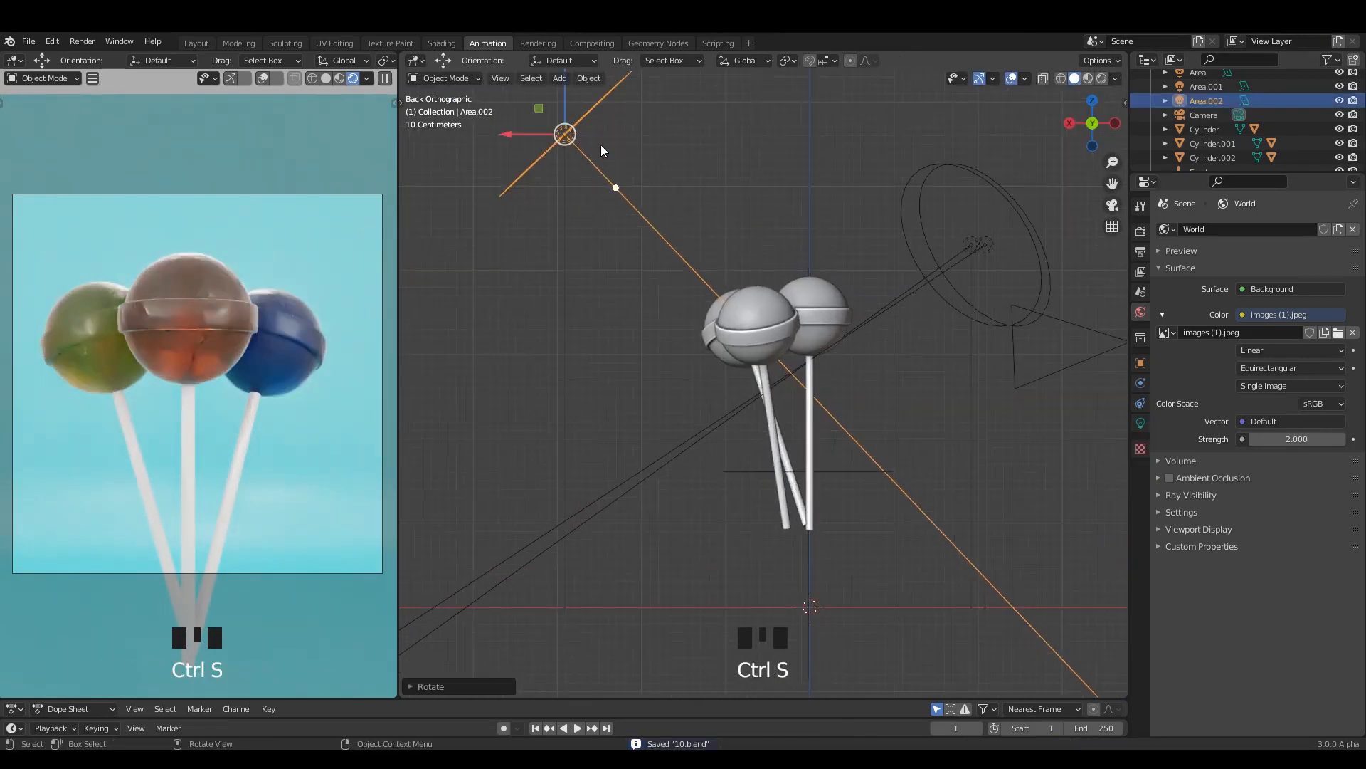
Lower the area light behind the lollipops, tilt it toward the candies, move it slightly farther back, and save
key(g)
click(529, 217)
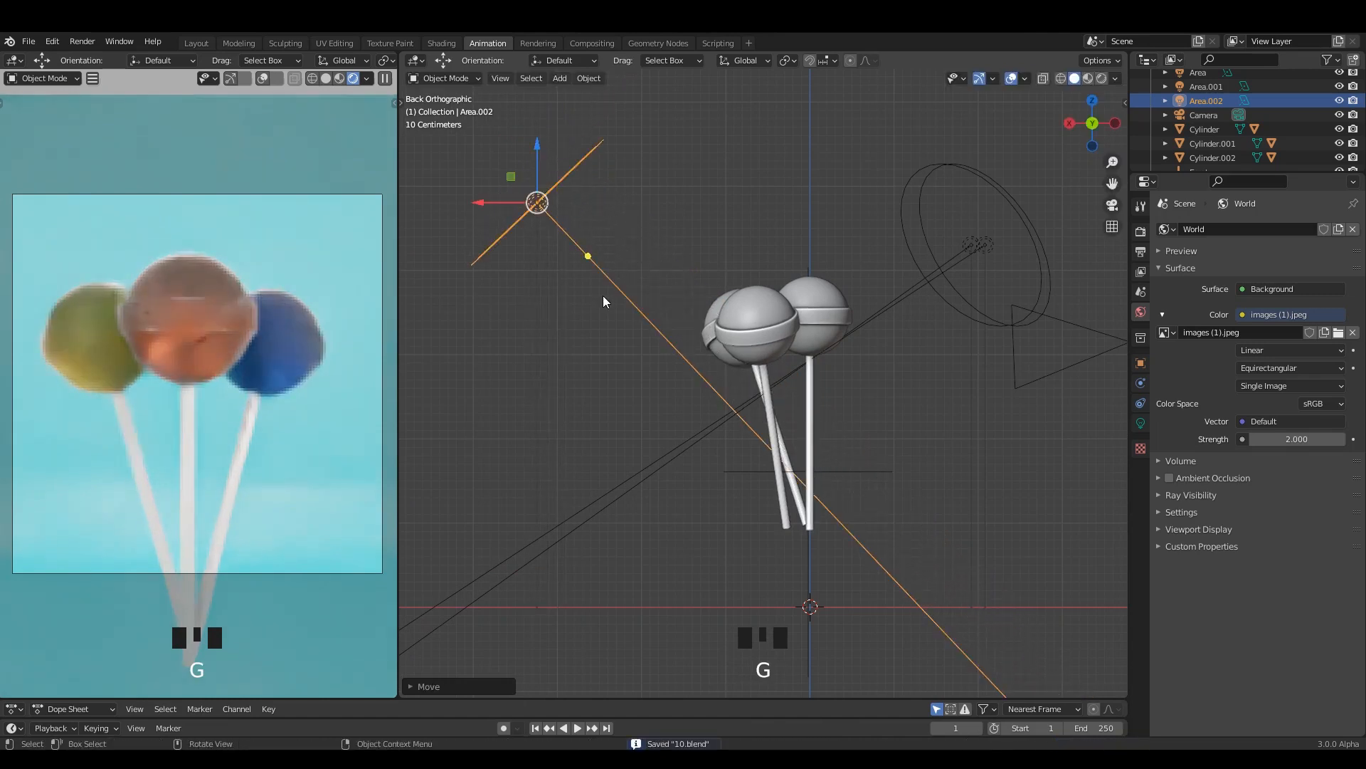
key(r)
click(624, 287)
key(r)
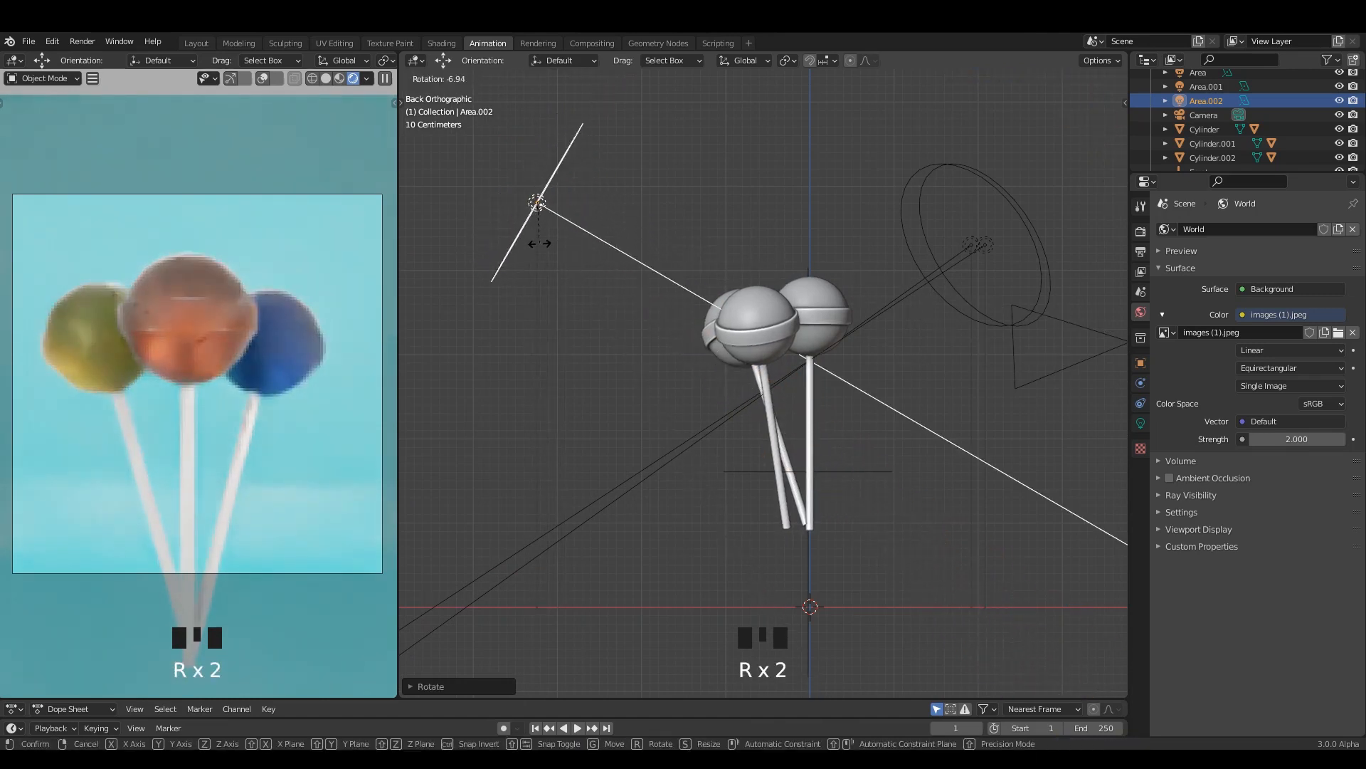
click(544, 228)
key(g)
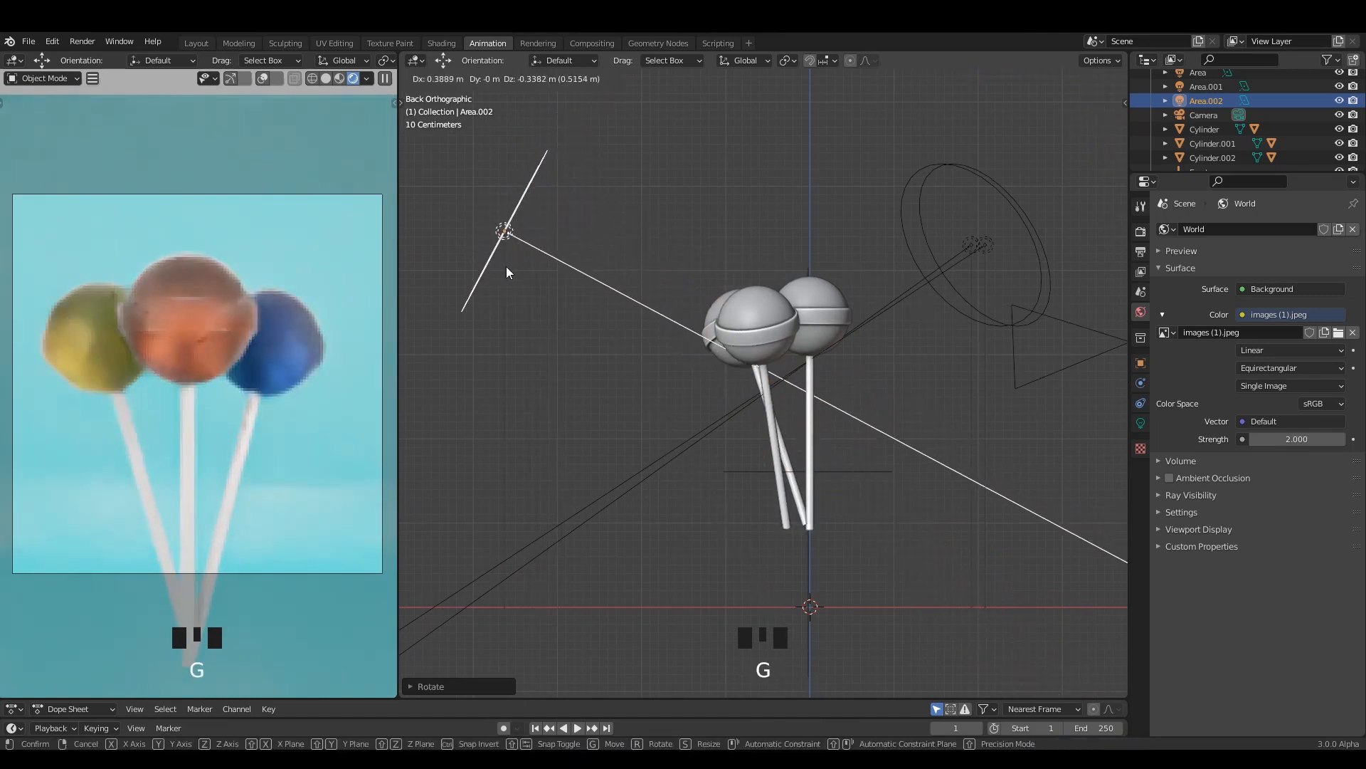
click(506, 266)
key(ctrl+s)
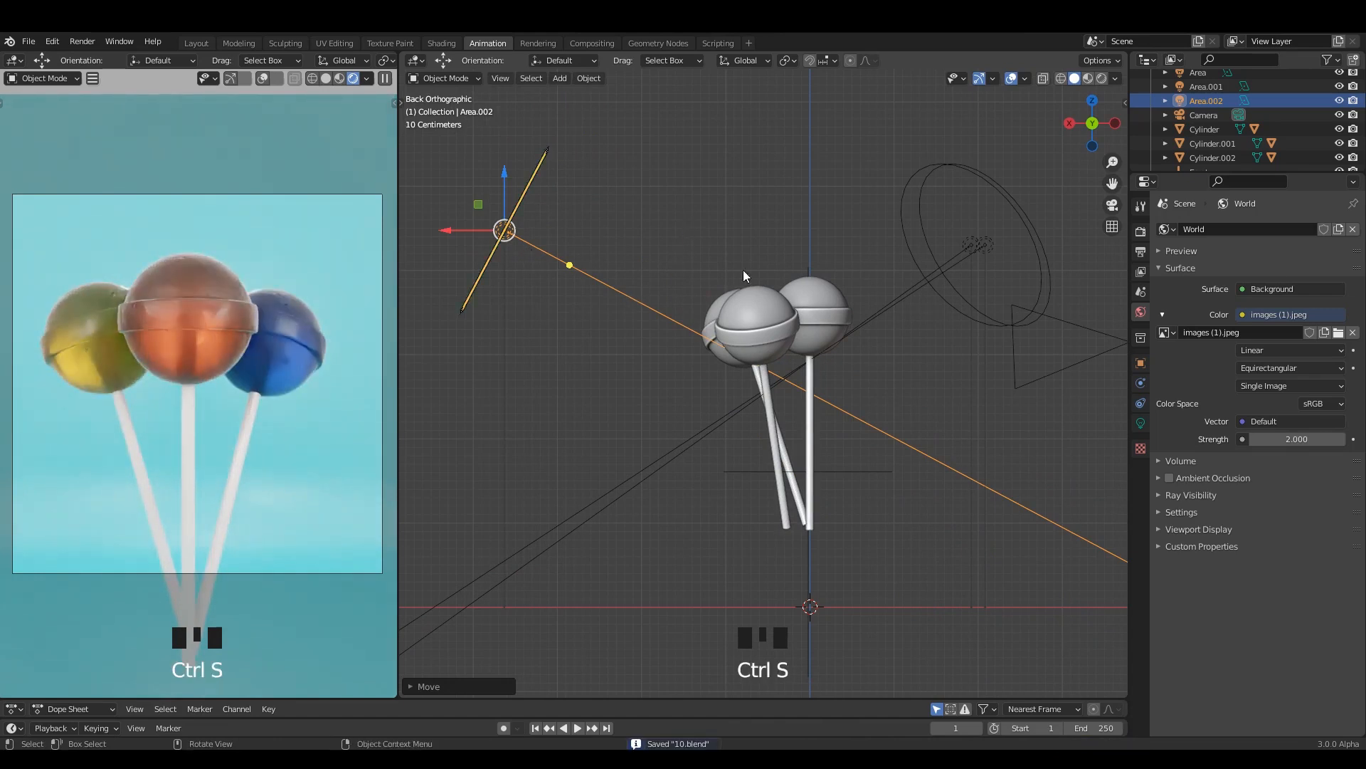
Select the two area lights on the camera side, move them farther back, adjust their rotation, and save the file
click(982, 244)
shift+click(968, 242)
shift+middle_drag(967, 241, 879, 200)
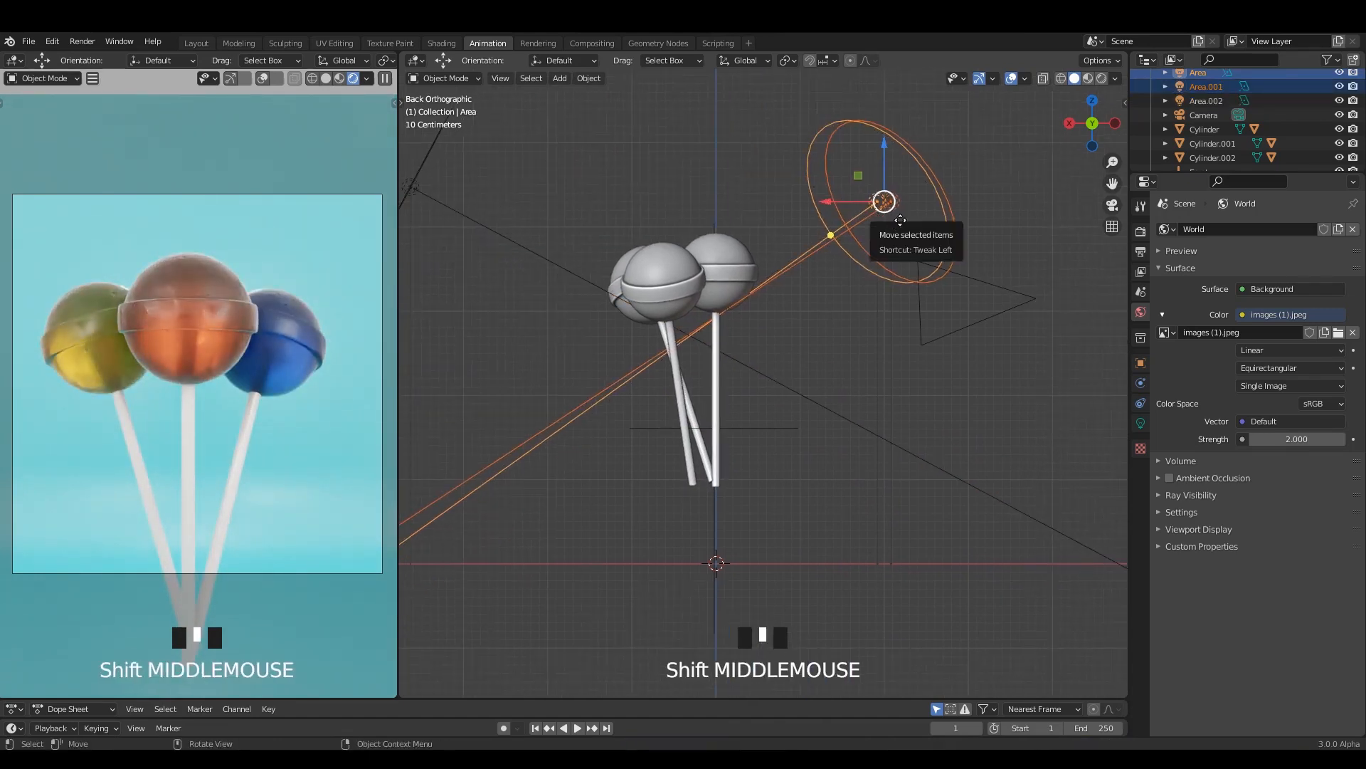
key(g)
click(957, 239)
key(r)
click(980, 323)
key(g)
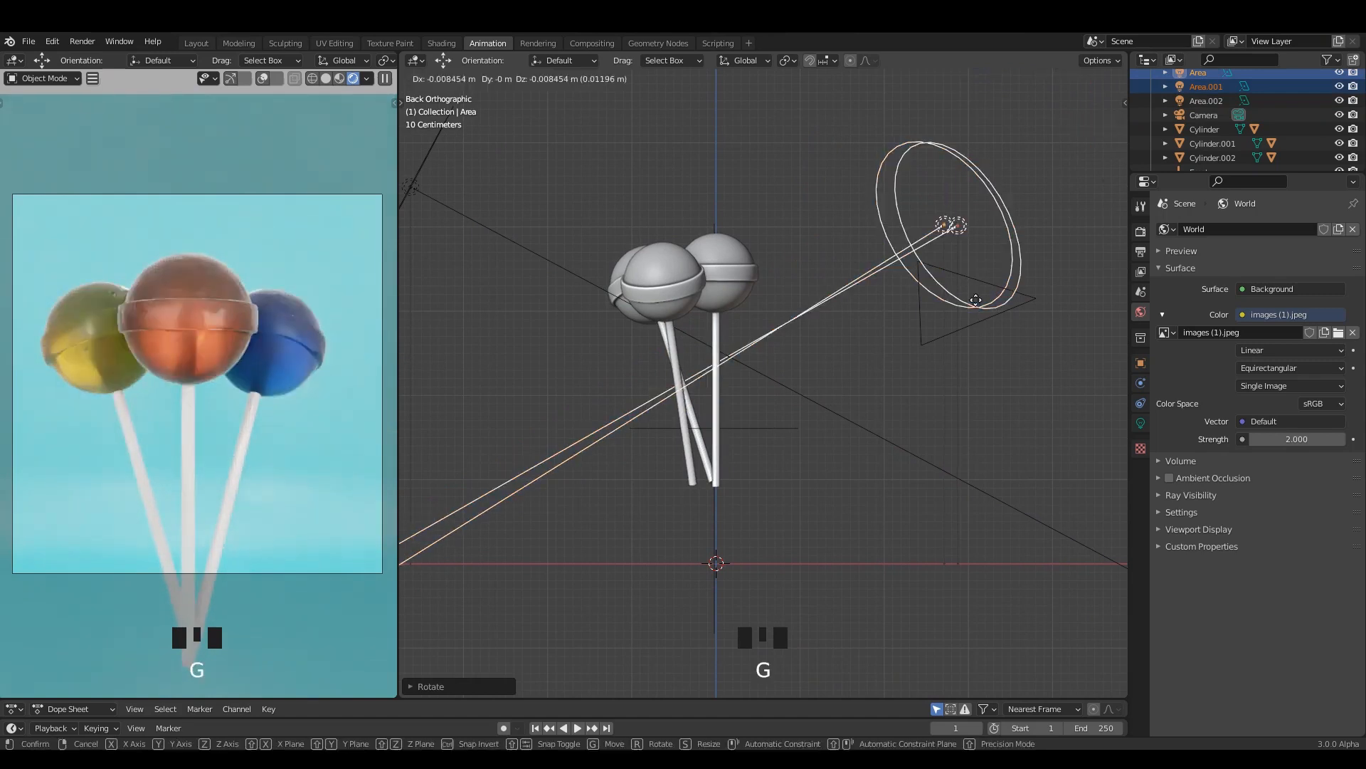
click(968, 319)
middle_drag(968, 318, 849, 225)
key(ctrl+s)
scroll(787, 238, up, 3)
key(ctrl+s)
Add a sphere empty, raise it to the height of the lollipop heads, and scale it to surround them
scroll(753, 242, down, 3)
middle_drag(753, 242, 632, 224)
key(shift+a)
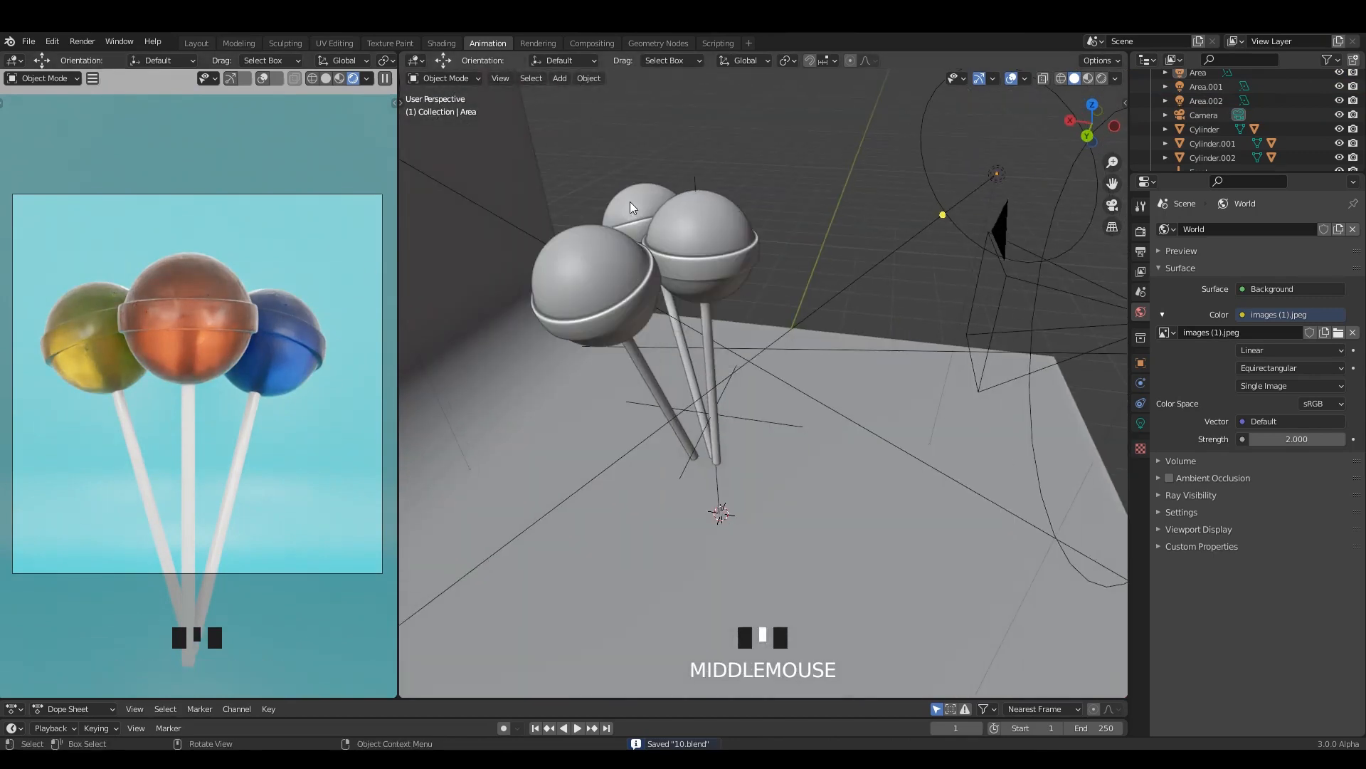
middle_drag(631, 207, 628, 202)
key(shift+a)
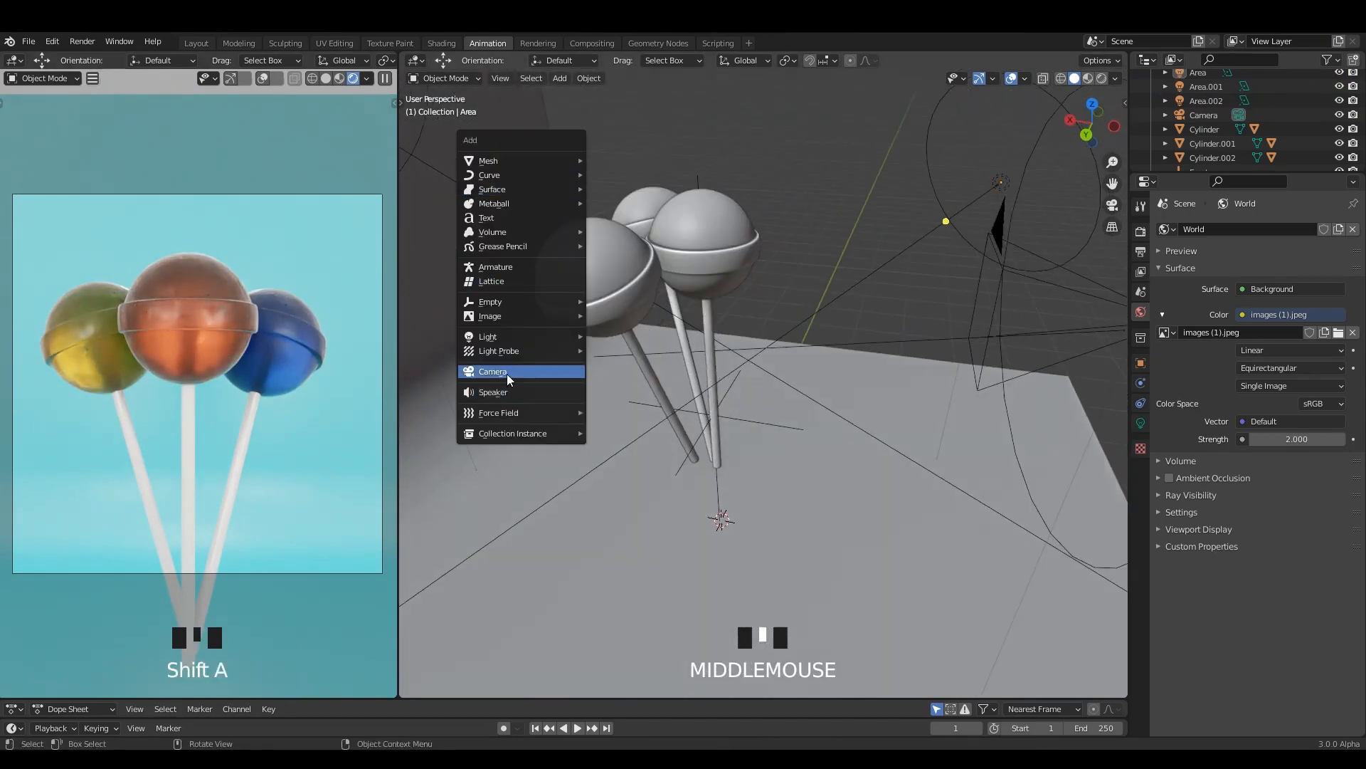
mouse_move(527, 302)
click(623, 381)
alt+middle_drag(625, 383, 780, 382)
drag(718, 595, 685, 260)
alt+middle_drag(780, 282, 785, 351)
key(s)
click(834, 360)
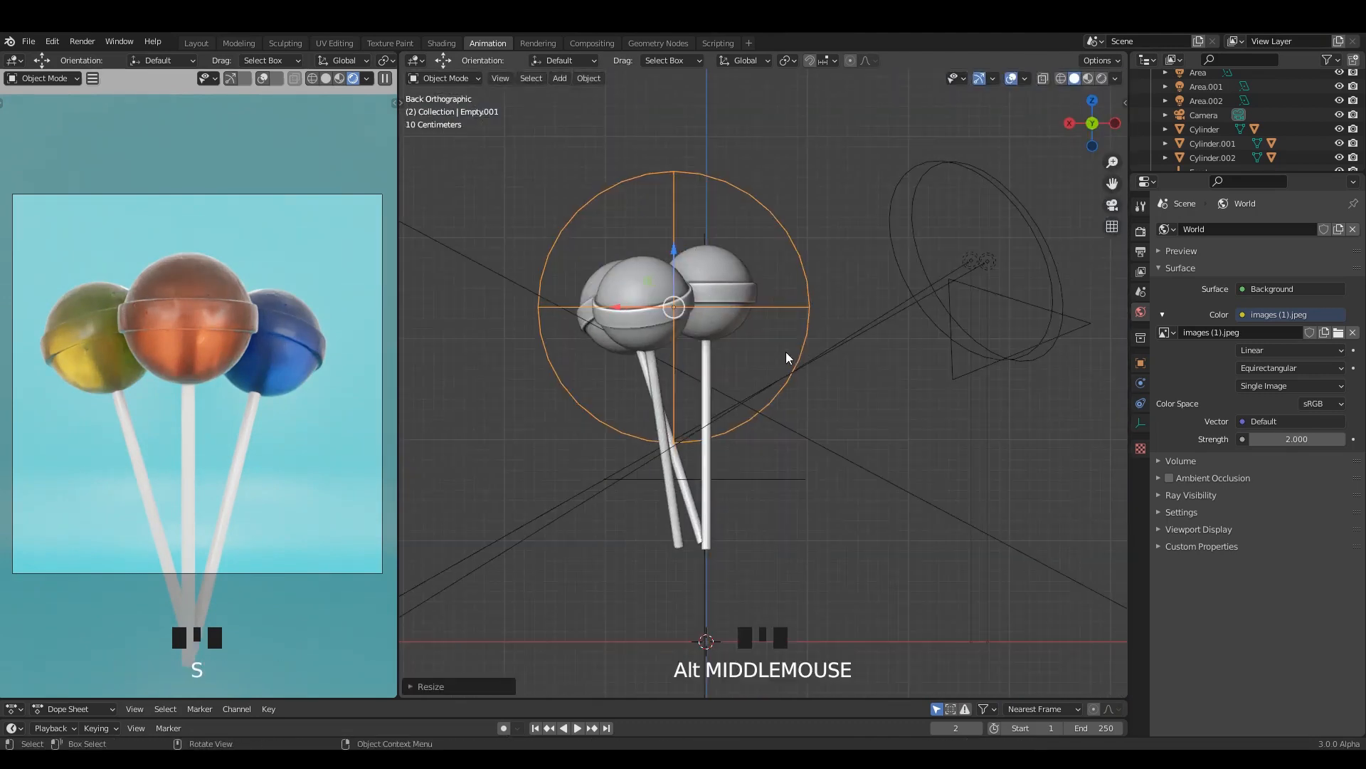
Enable Depth of Field on the camera and pick the empty around the candies as its focus object
click(1014, 303)
shift+middle_drag(1002, 301, 960, 327)
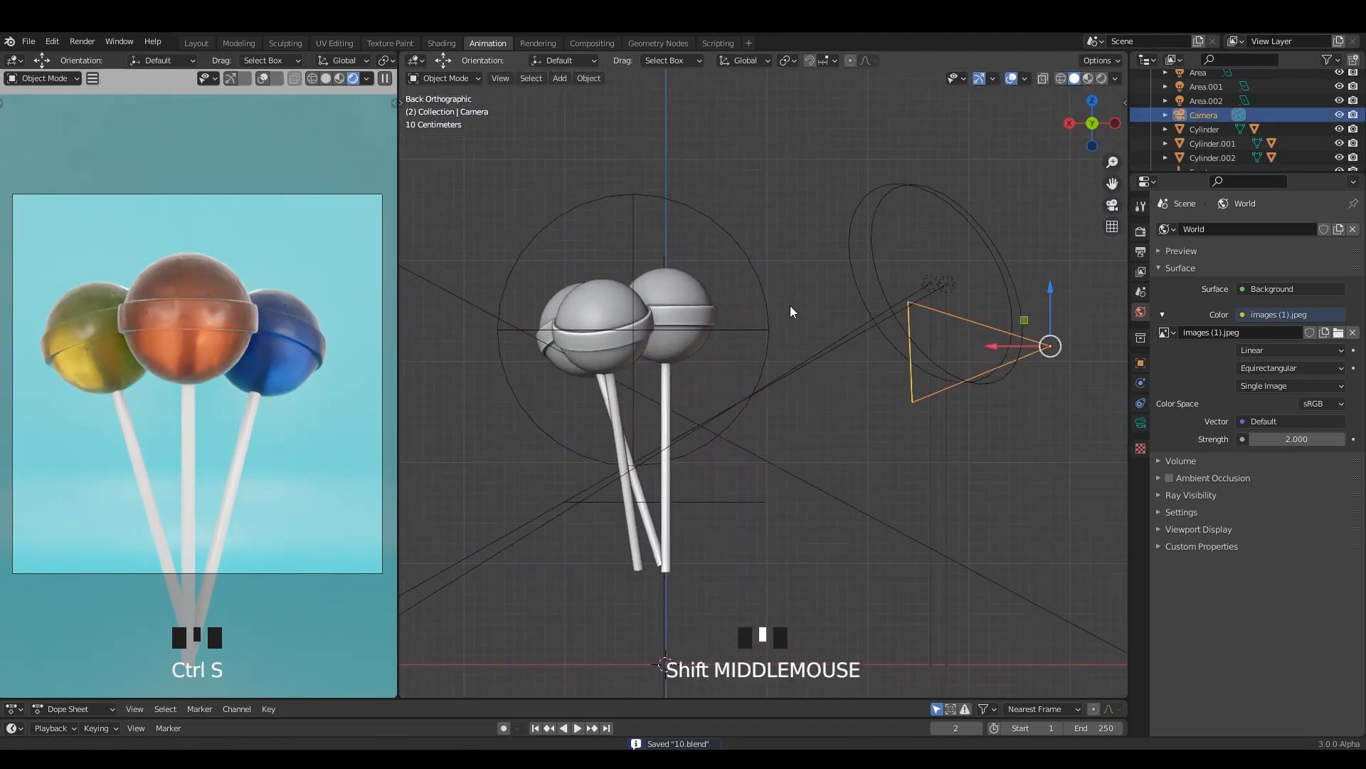
click(1141, 423)
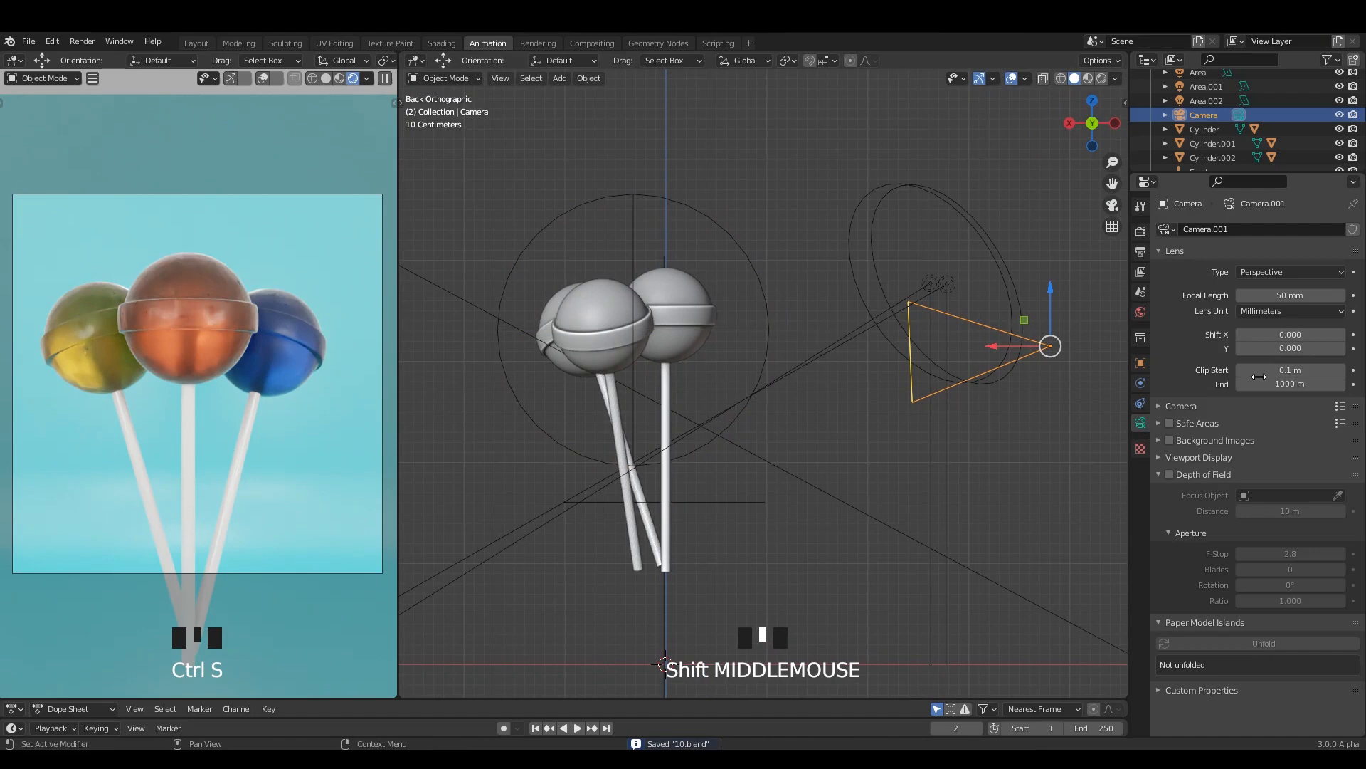
click(1168, 474)
click(1338, 495)
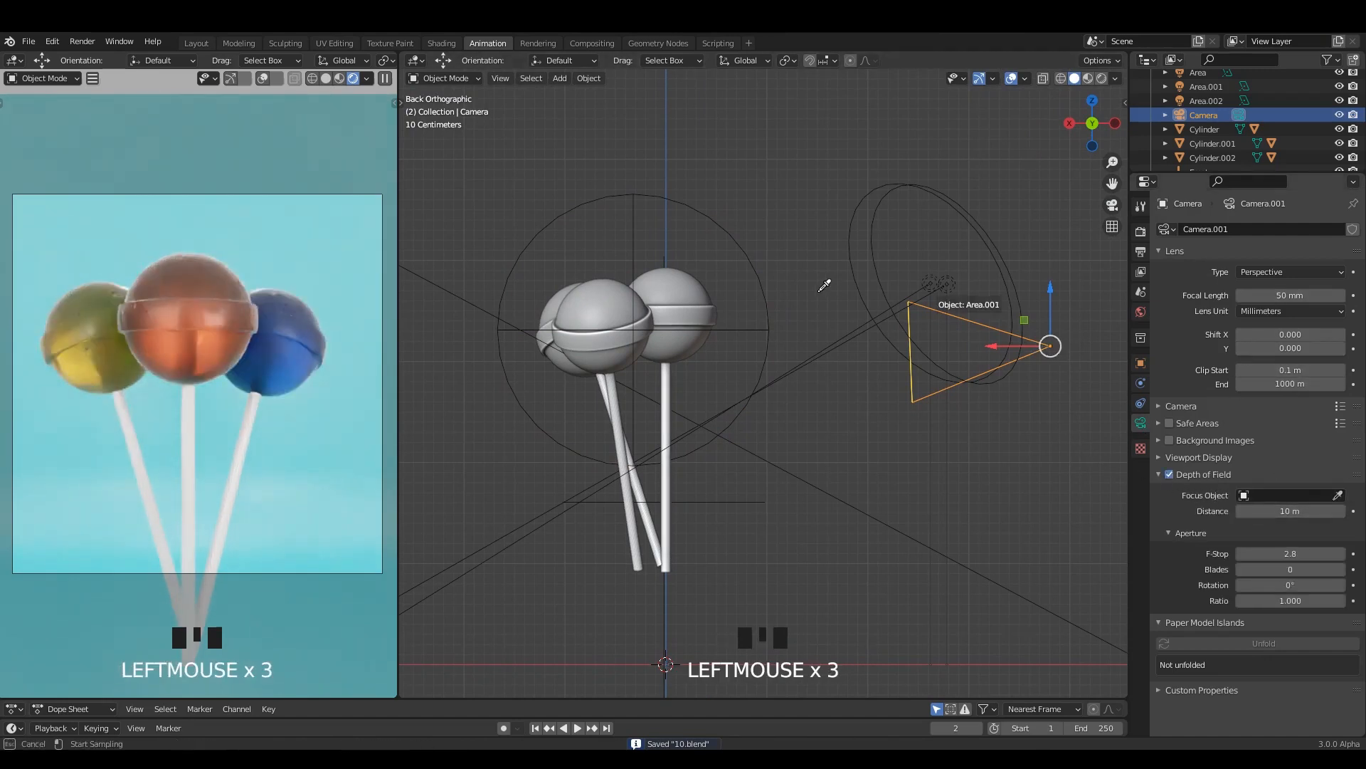
click(773, 299)
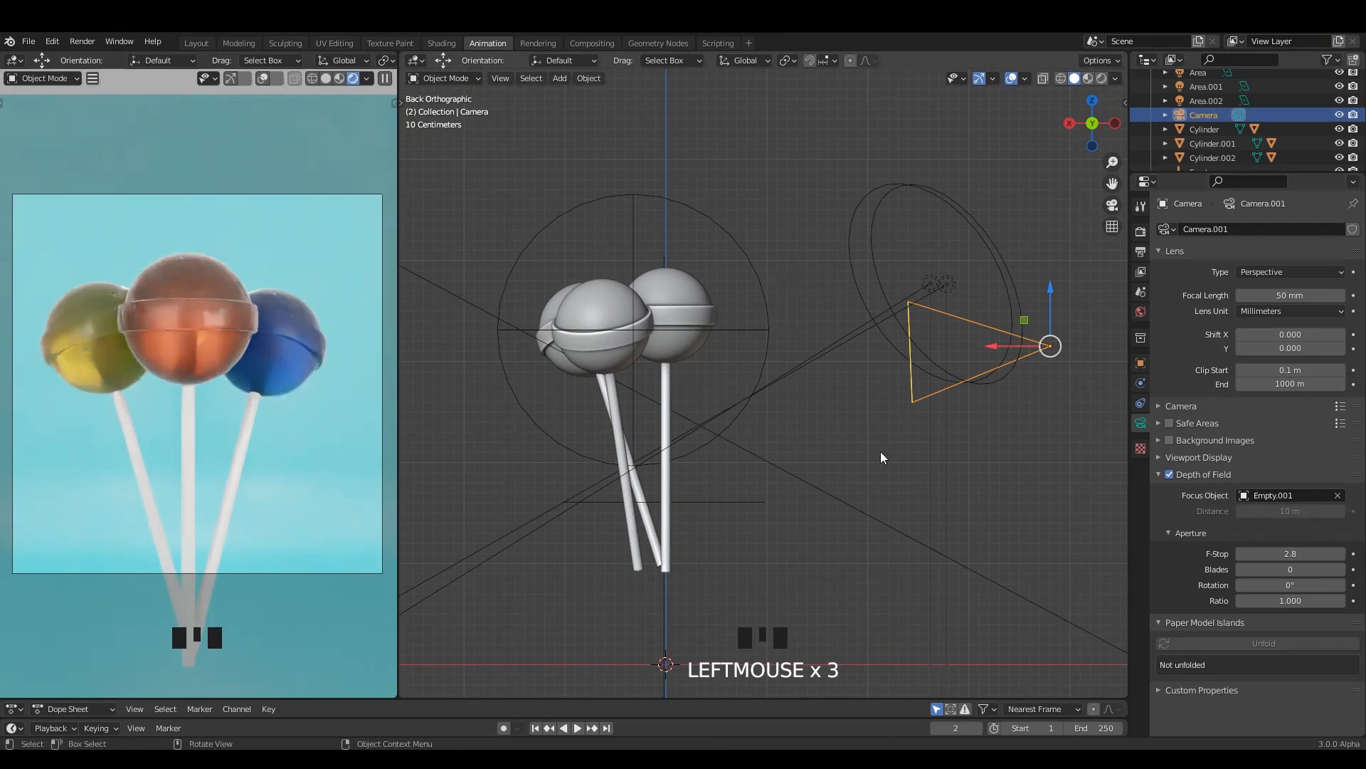
Set the camera's depth of field F-Stop to 0.3
drag(1291, 553, 1227, 553)
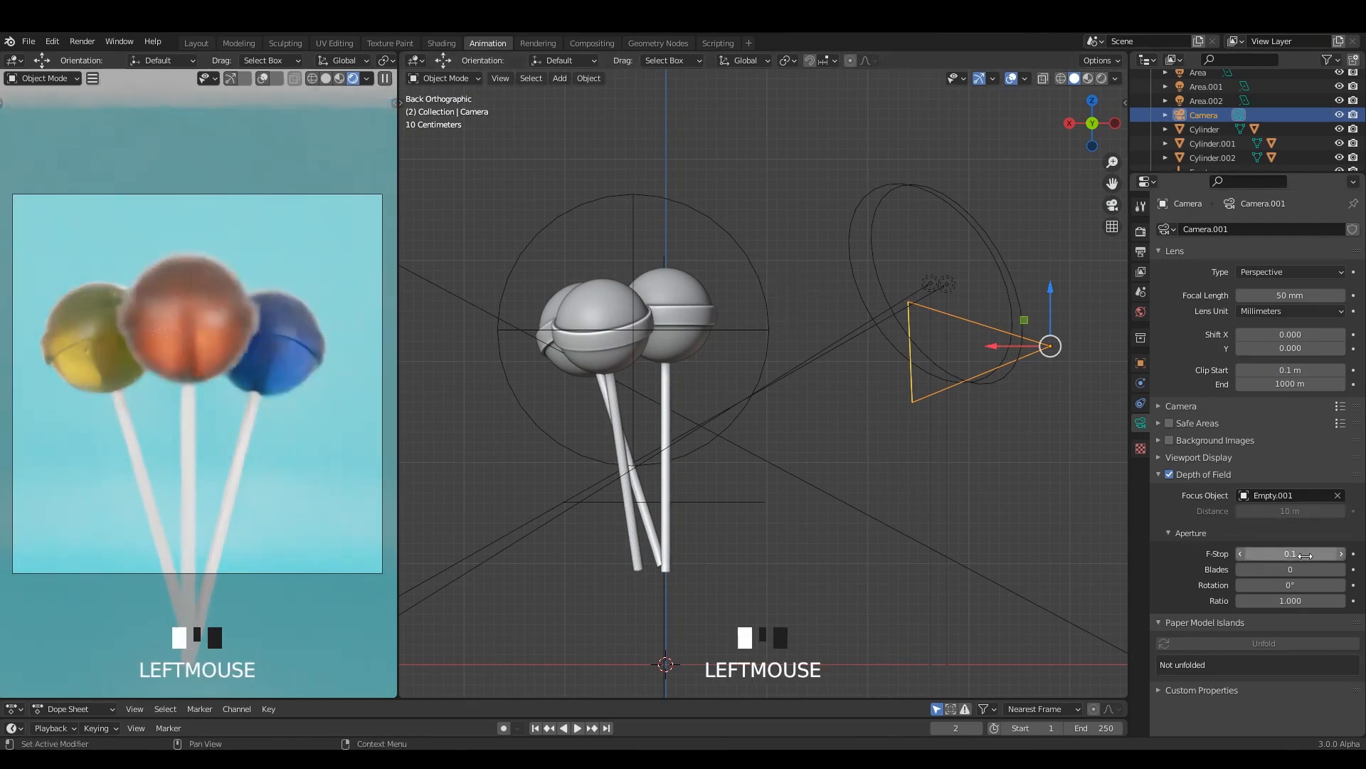
click(1299, 560)
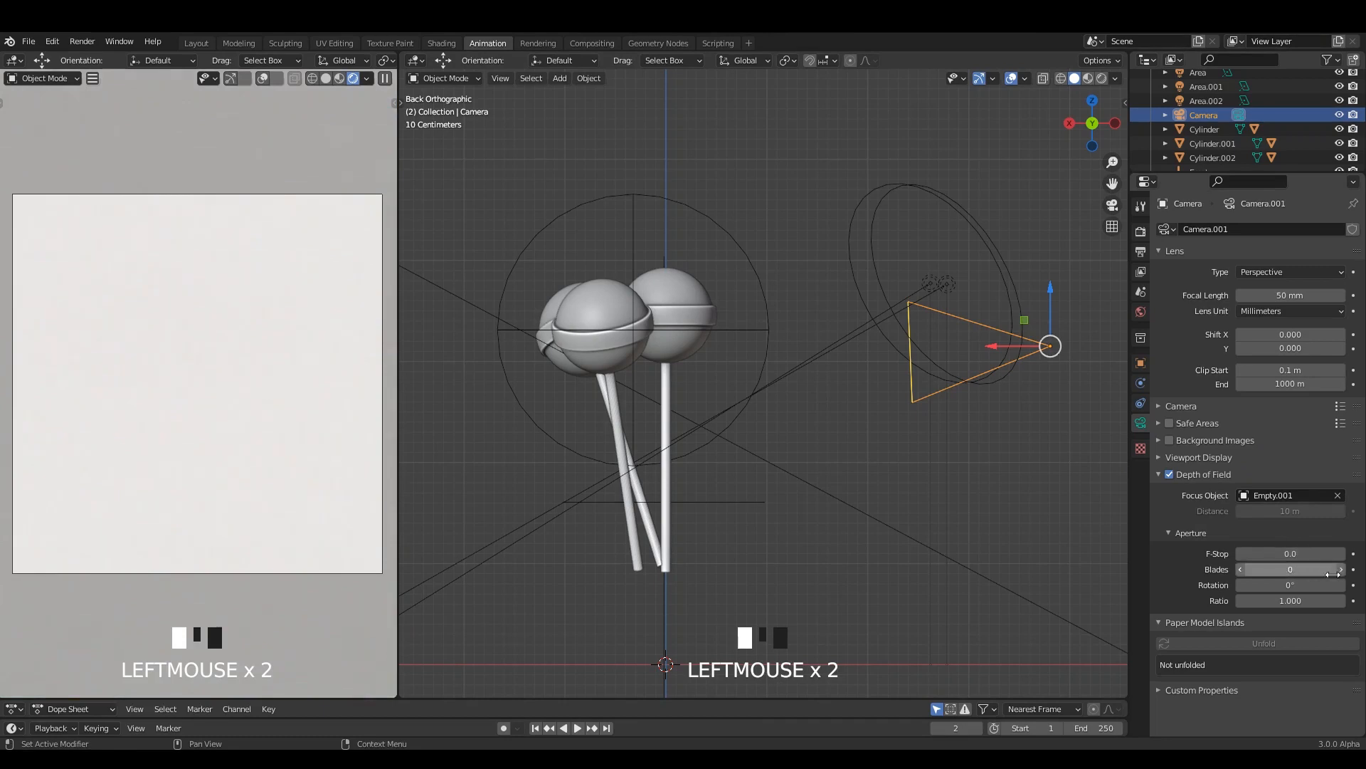
click(1342, 553)
click(1342, 553)
click(1342, 552)
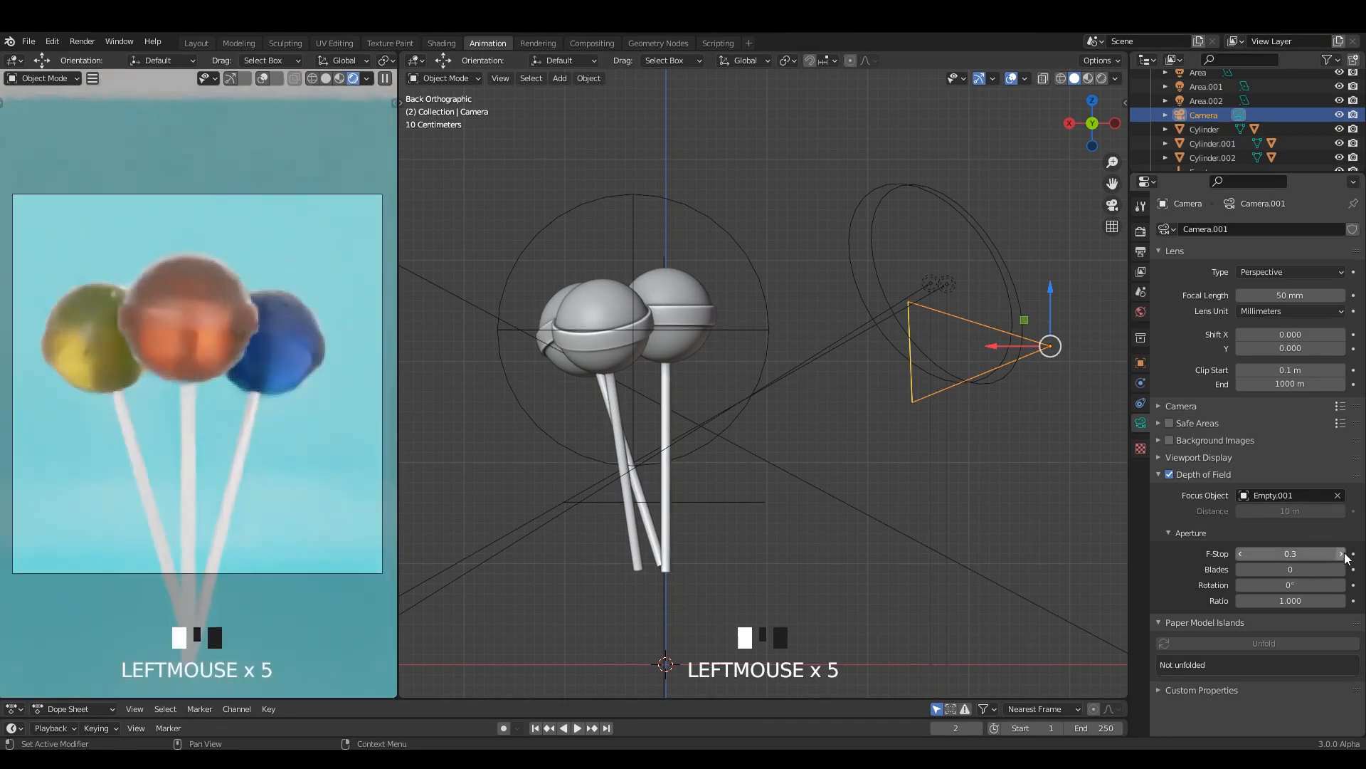
Preview the camera view in Material Preview shading and raise the camera's depth of field F-Stop to 1.0
click(1342, 552)
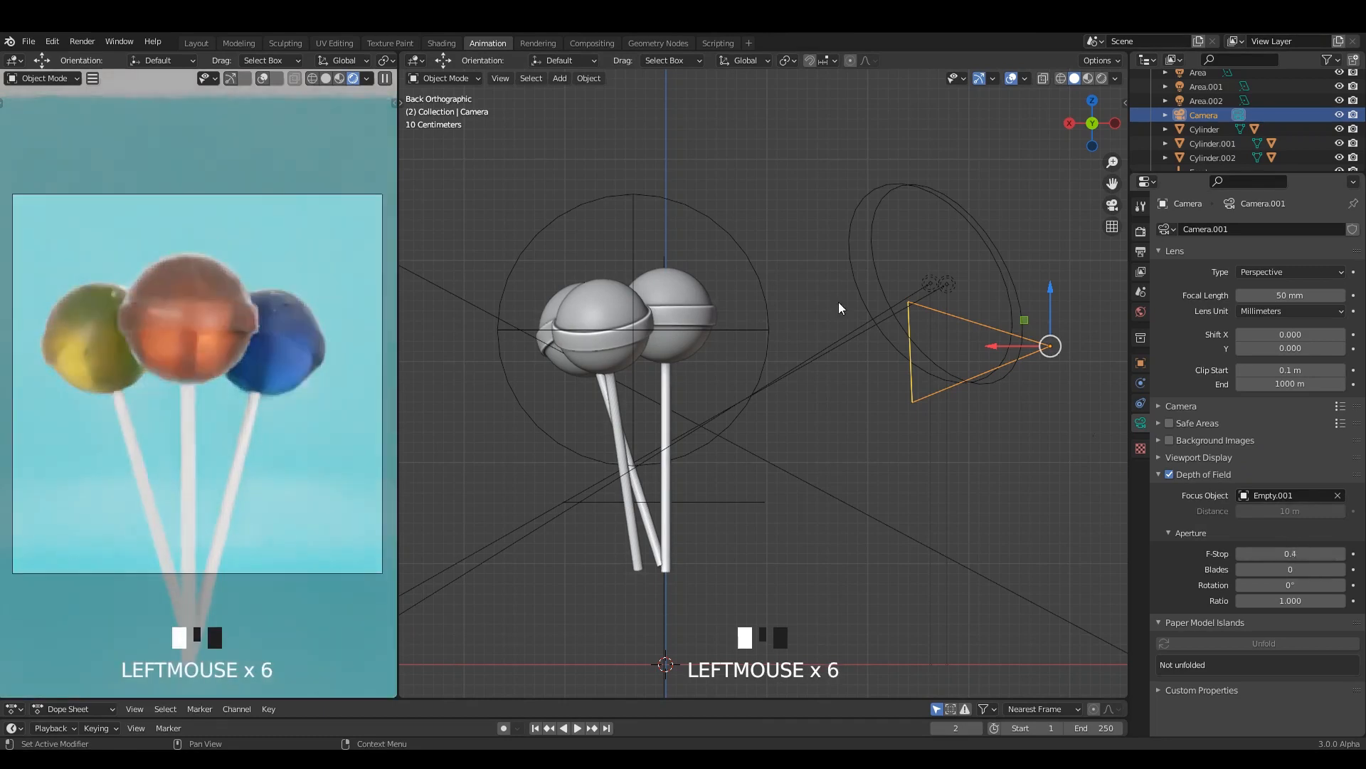
click(341, 79)
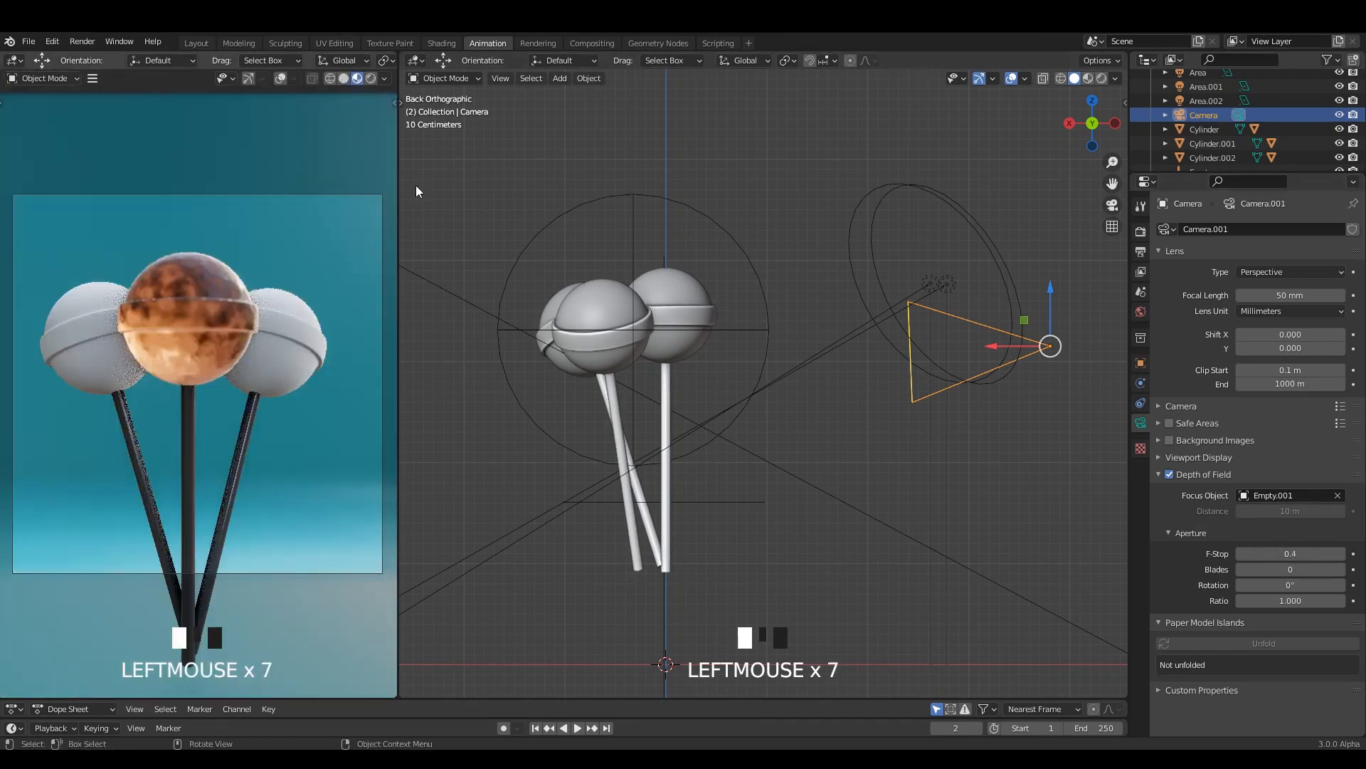
click(1340, 554)
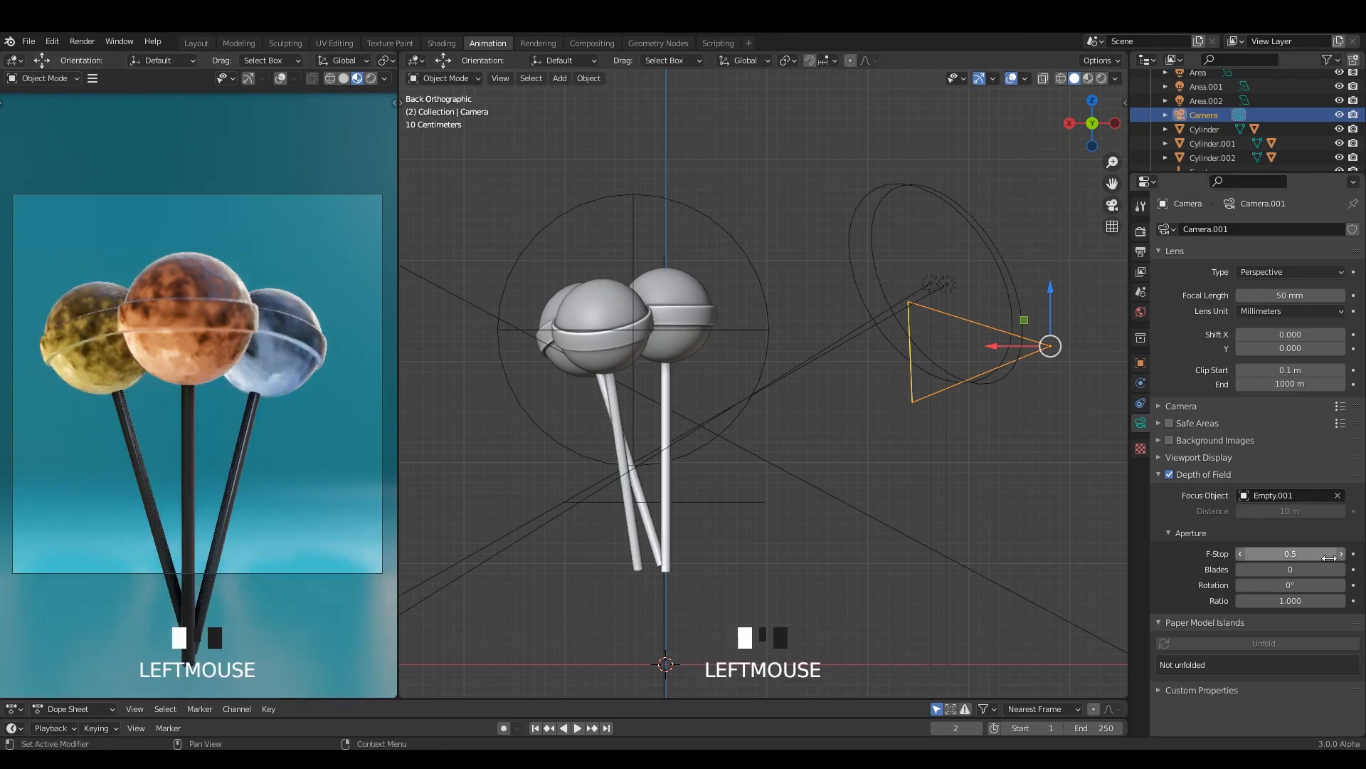
click(1342, 554)
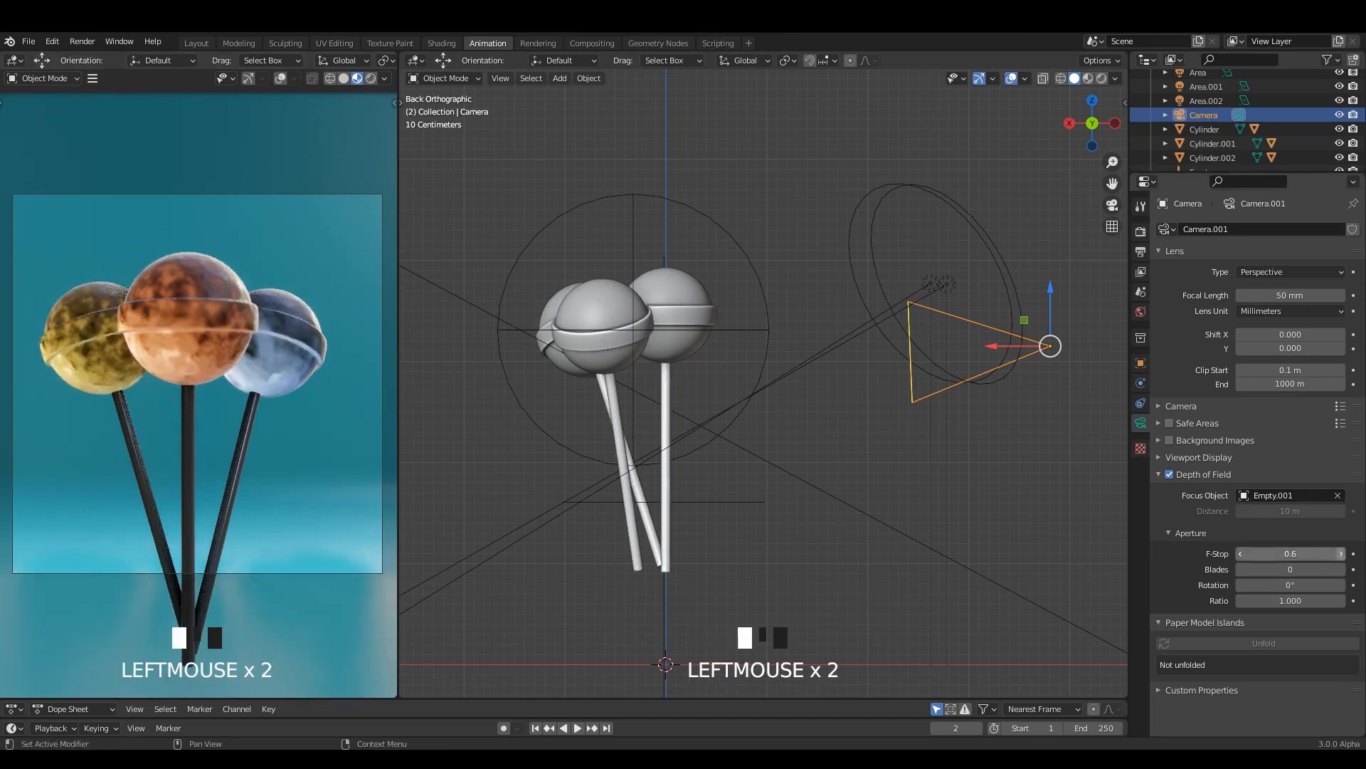
click(1341, 554)
drag(1296, 554, 1224, 554)
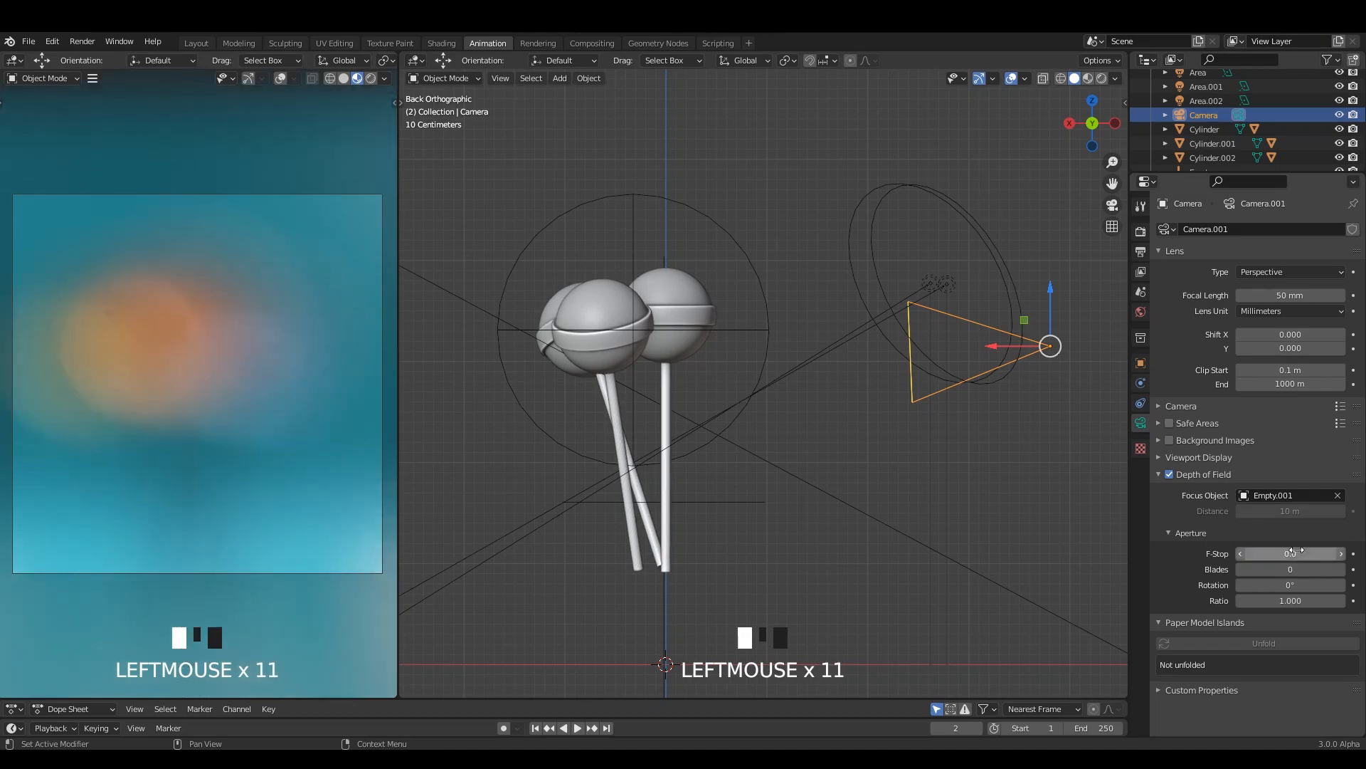
click(1341, 554)
click(1342, 554)
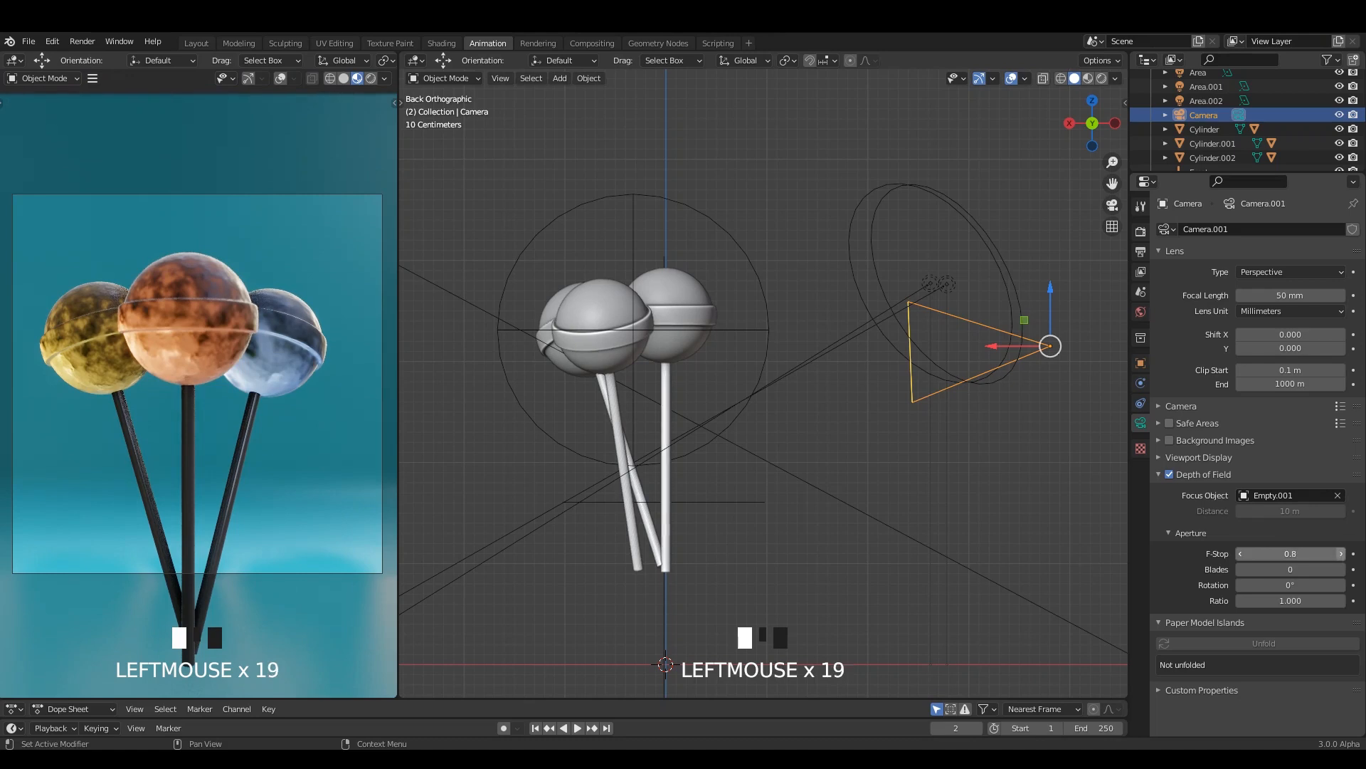
Shift the spherical focus empty slightly around the lollipop heads and inspect the whole scene in perspective
scroll(942, 344, down, 1)
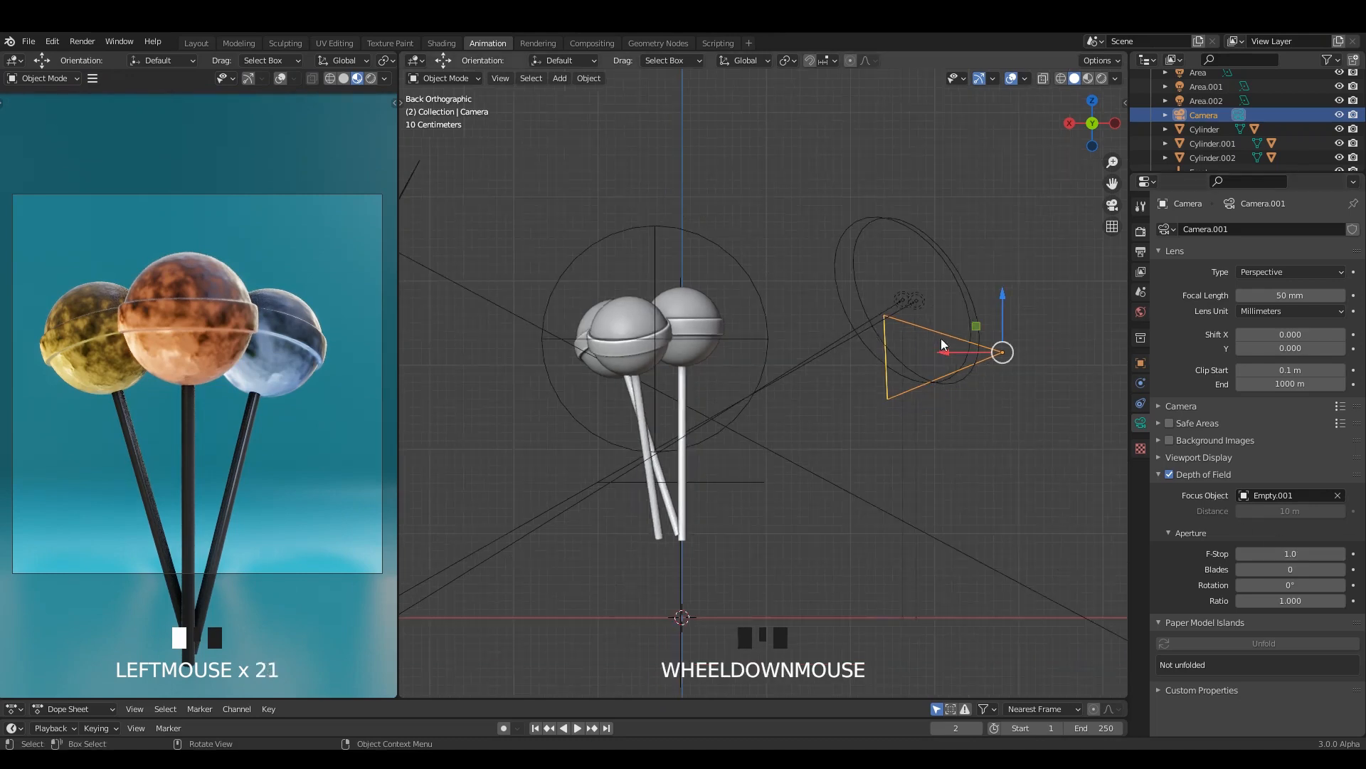
click(686, 339)
drag(610, 344, 668, 340)
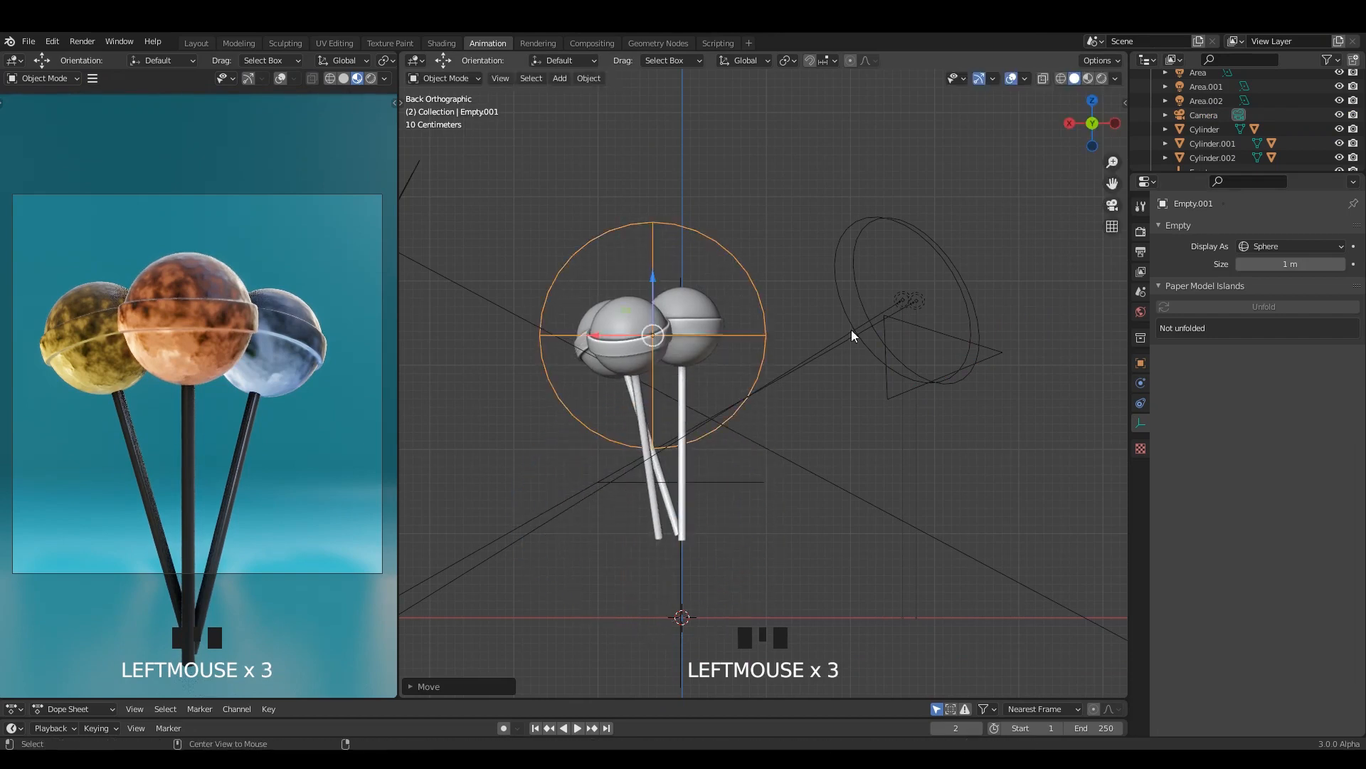
alt+middle_drag(851, 330, 788, 333)
click(778, 353)
scroll(831, 336, down, 3)
scroll(741, 311, up, 1)
scroll(677, 323, up, 1)
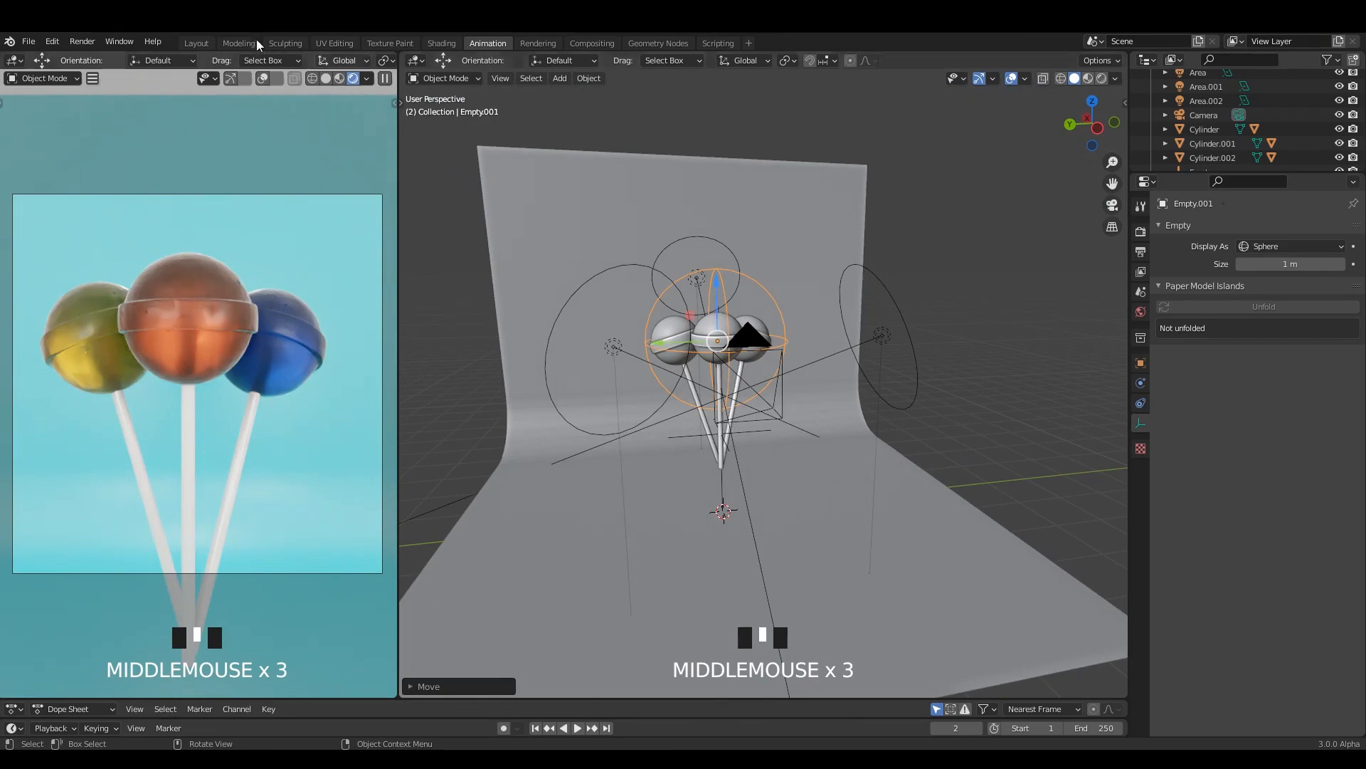
Set the viewport denoising Start Sample to 5 in the render settings and clear the selection
click(86, 43)
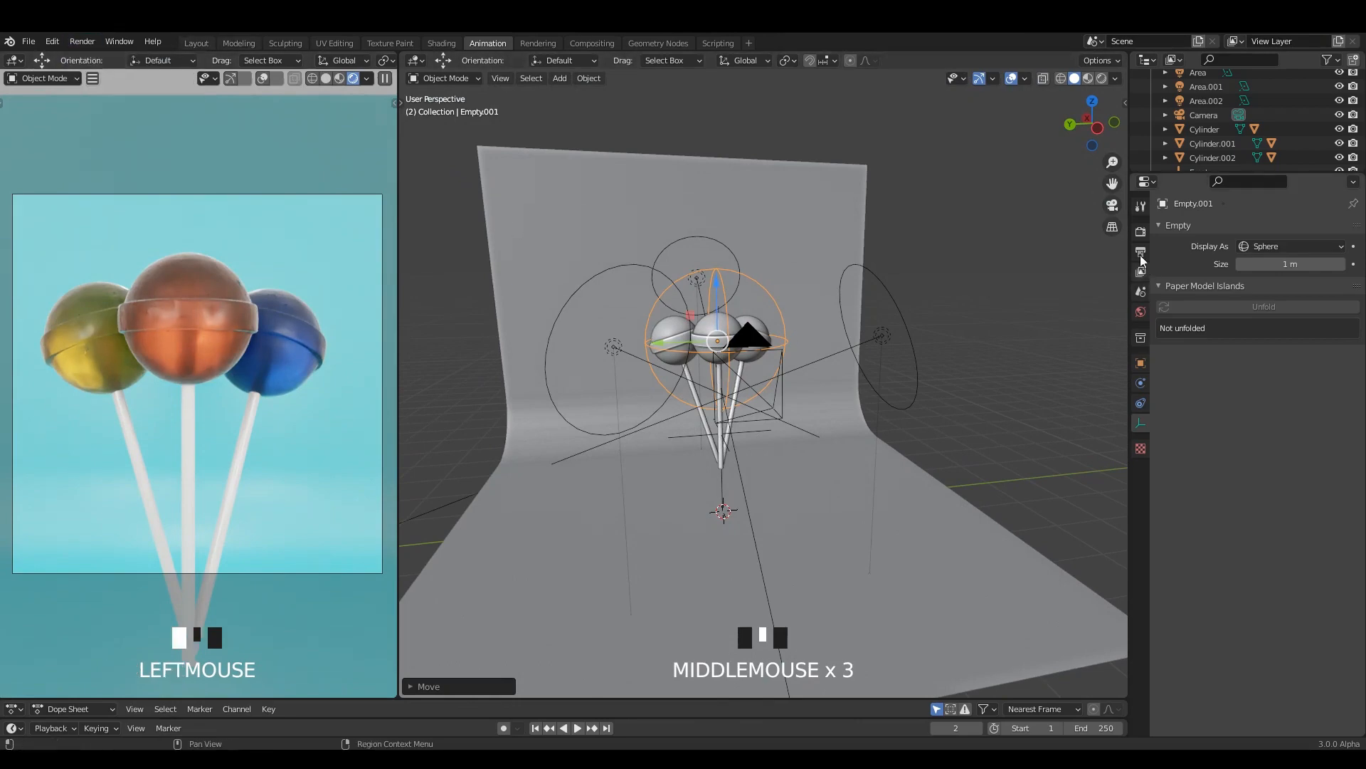
click(1141, 231)
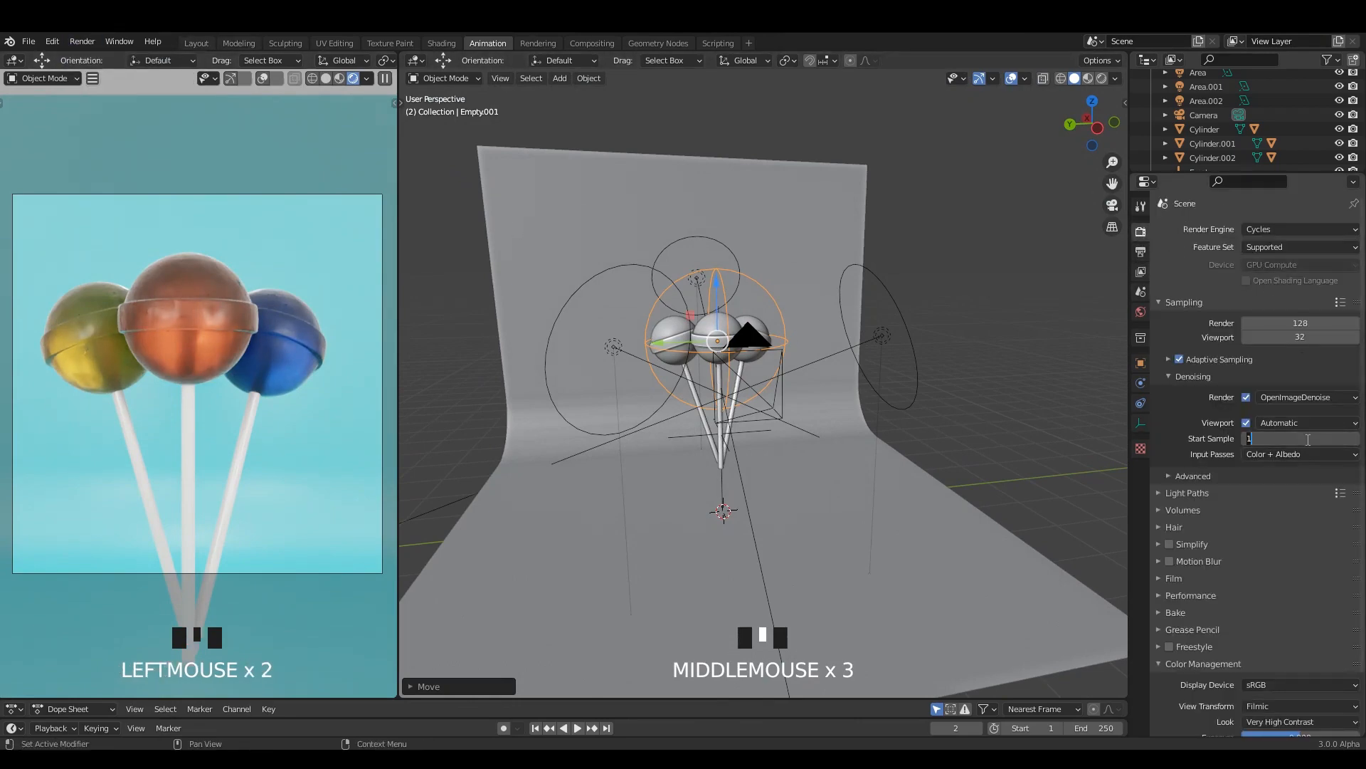
key(Return)
click(973, 329)
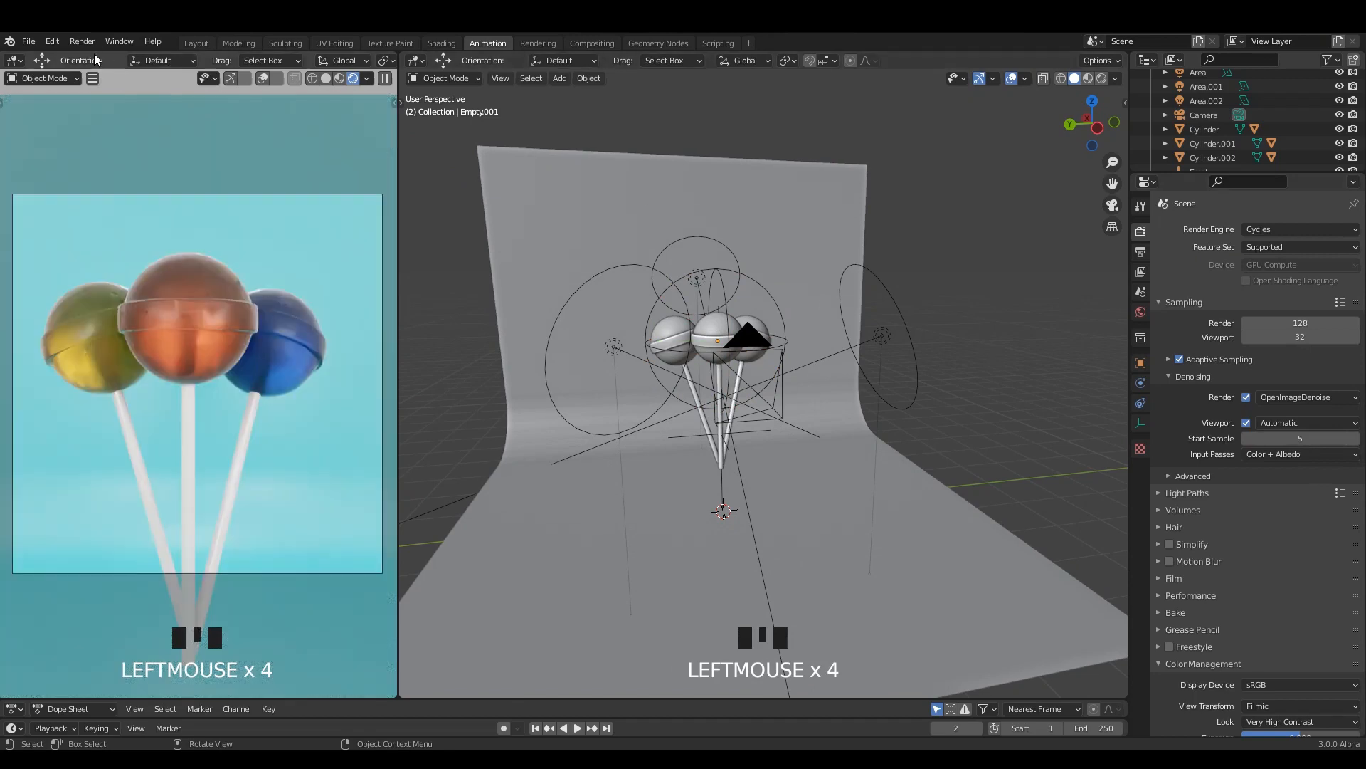
Render the lollipop scene as an image and enlarge the render window to full size
click(87, 42)
click(107, 57)
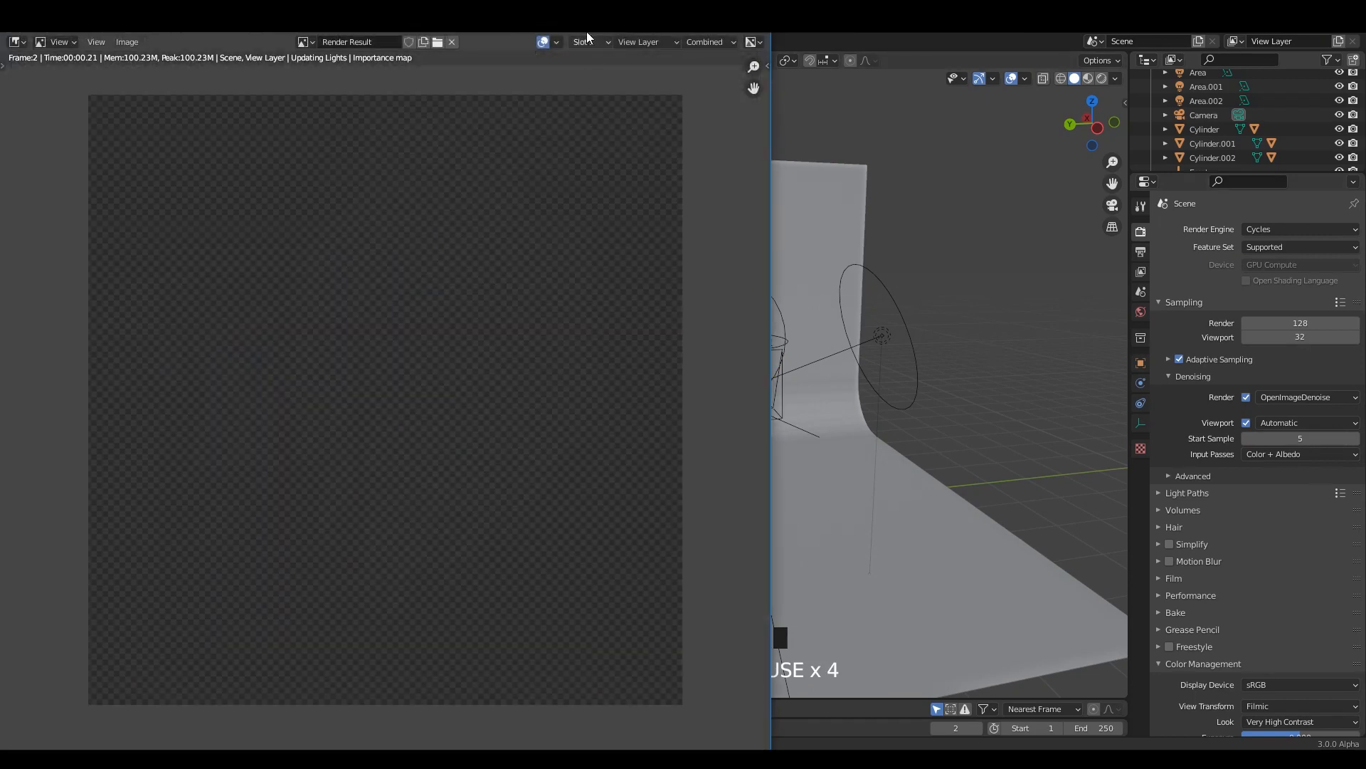
drag(758, 22, 796, 7)
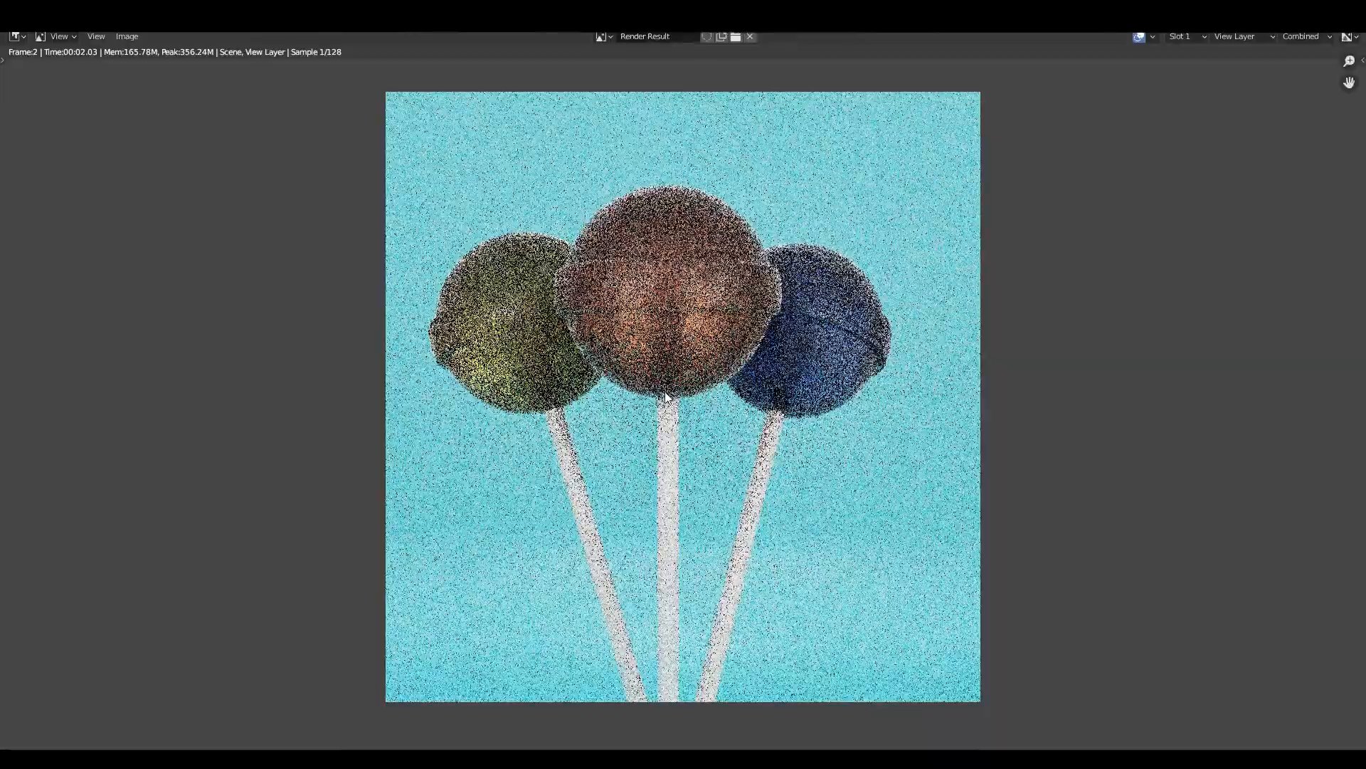
scroll(667, 388, down, 1)
scroll(768, 366, up, 1)
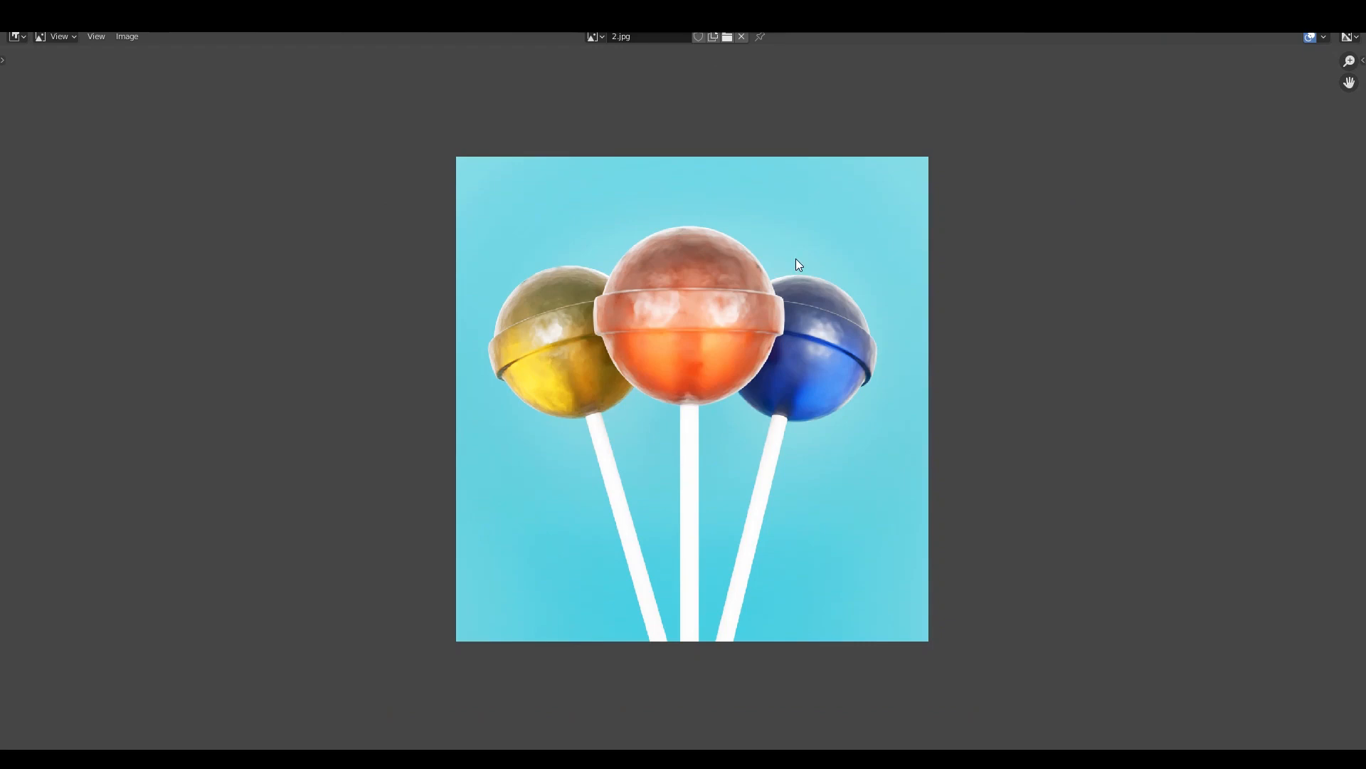
Examine the candies in the finished image 2.jpg up close and close the render window
scroll(795, 258, up, 4)
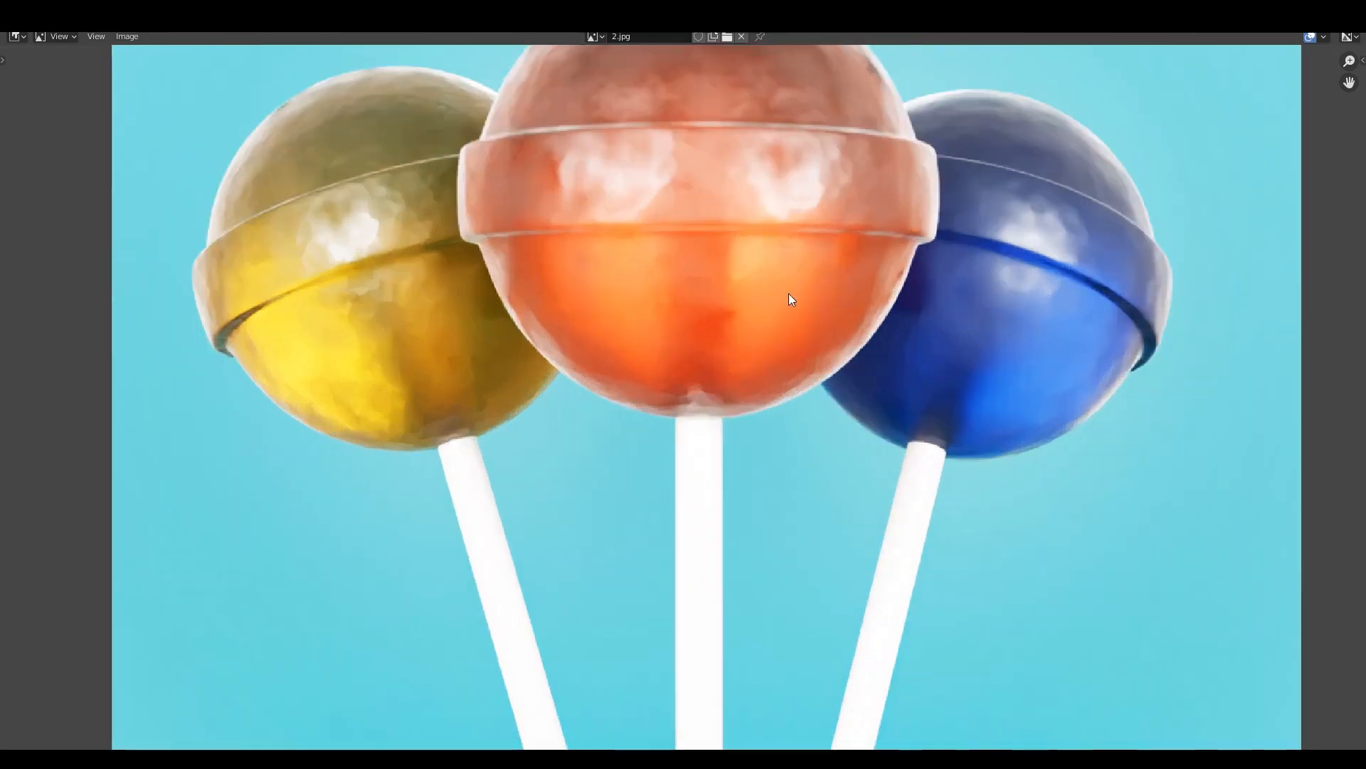
middle_drag(789, 293, 733, 356)
scroll(713, 421, down, 2)
mouse_move(733, 356)
middle_down()
mouse_move(727, 319)
mouse_move(726, 337)
middle_up()
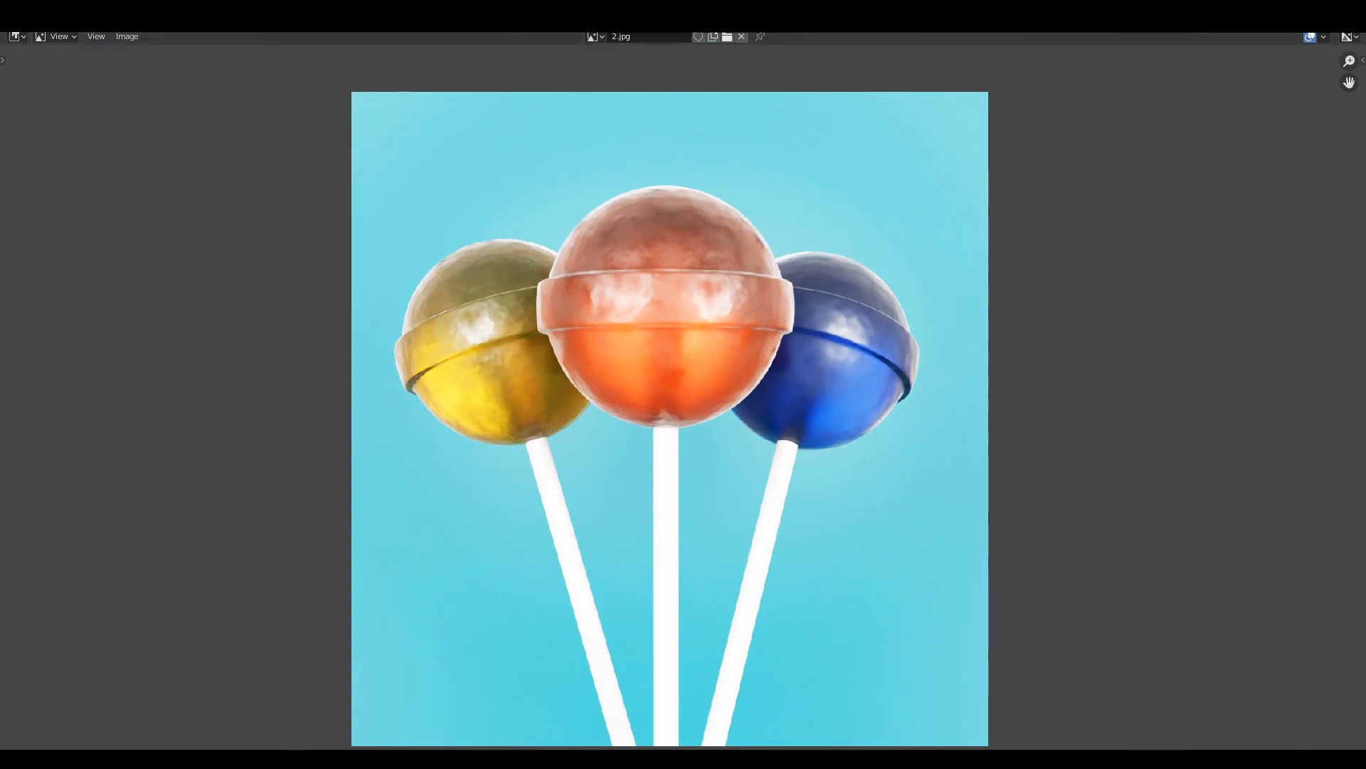
drag(756, 17, 716, 278)
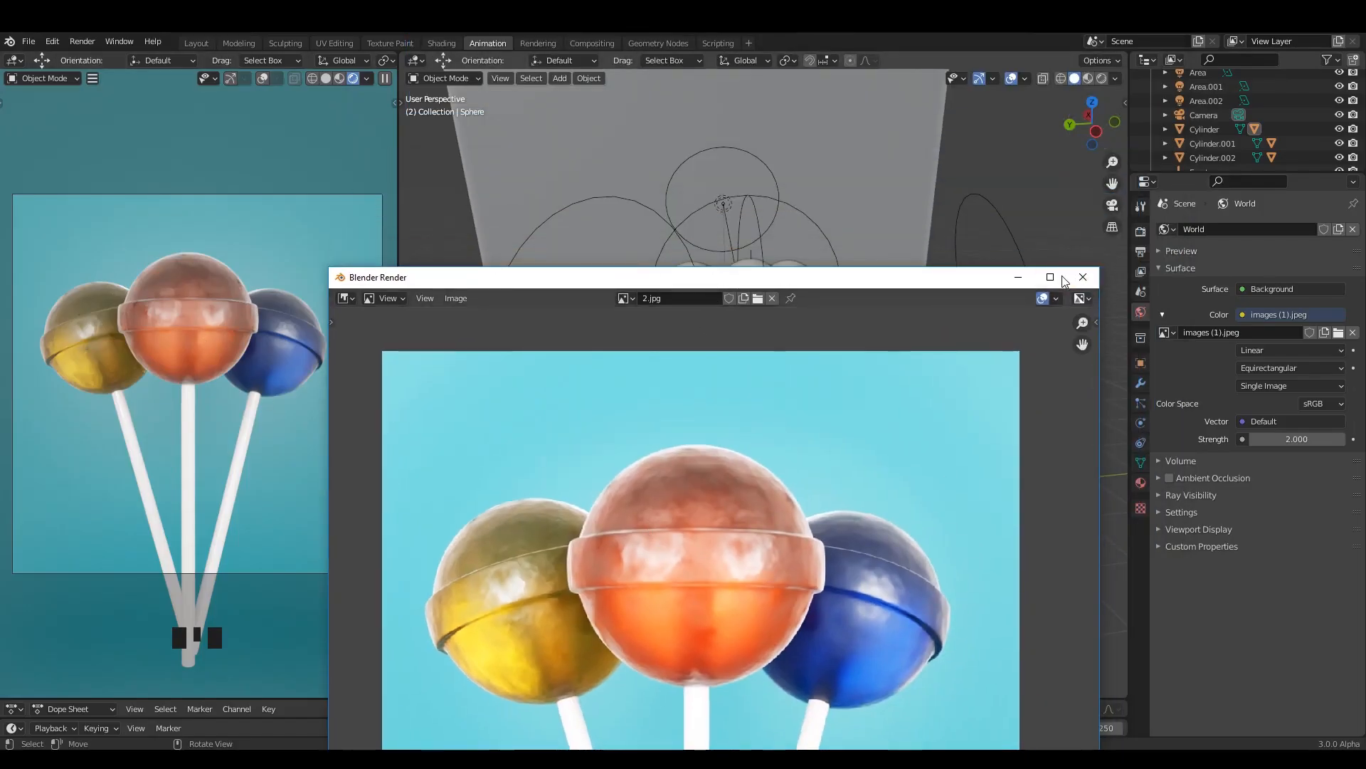
click(1083, 277)
Save the file, switch to the Layout workspace, and save again after viewing the lollipops in perspective
middle_drag(915, 413, 819, 320)
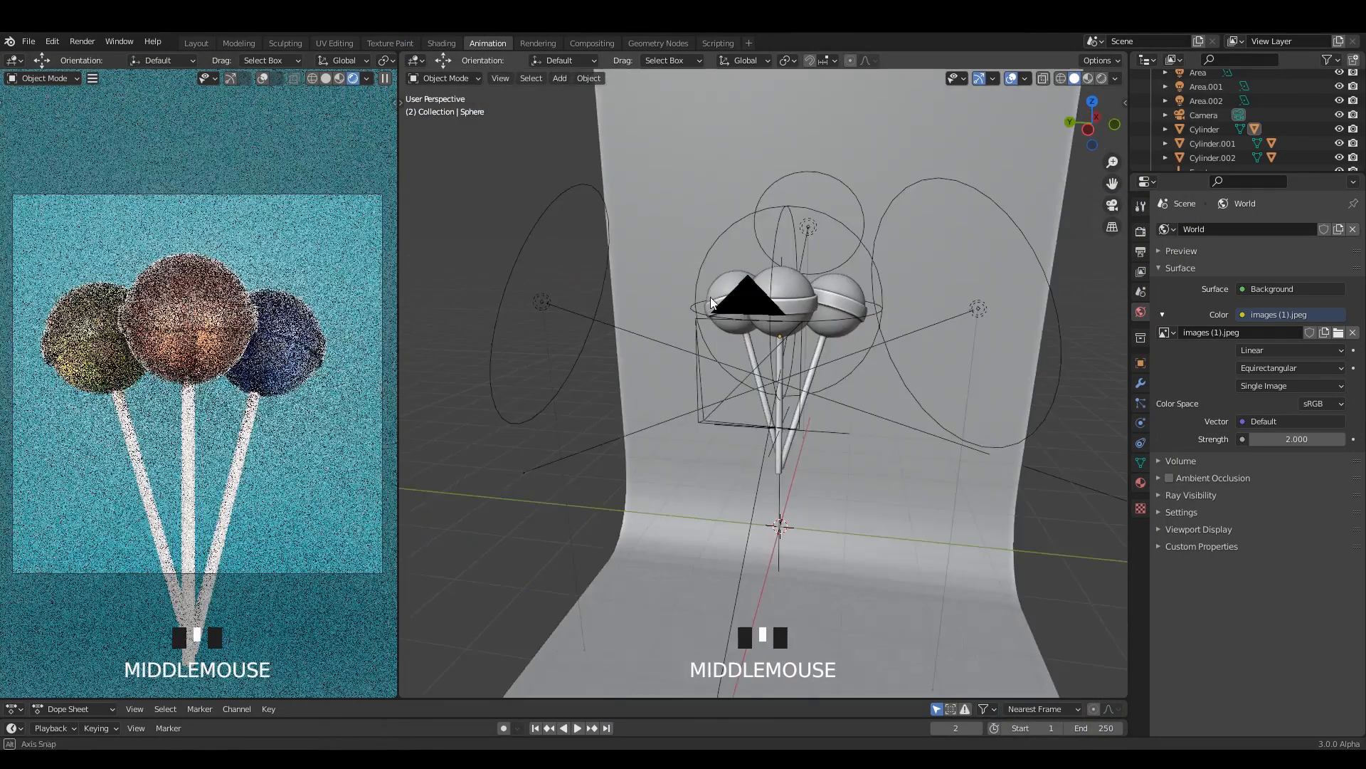
scroll(740, 262, up, 3)
mouse_move(741, 262)
middle_down()
mouse_move(714, 338)
mouse_move(754, 272)
middle_up()
key(ctrl+s)
click(197, 43)
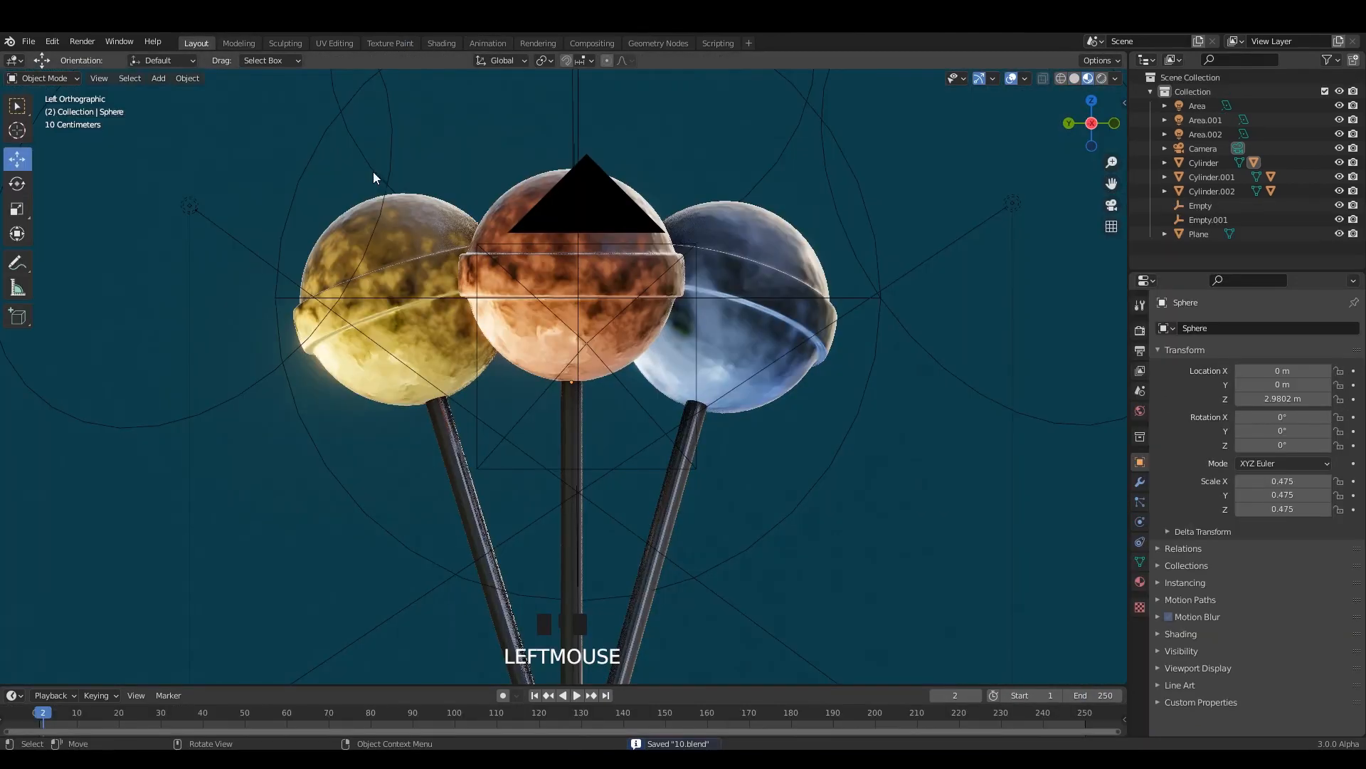
middle_drag(923, 212, 807, 251)
key(ctrl+s)
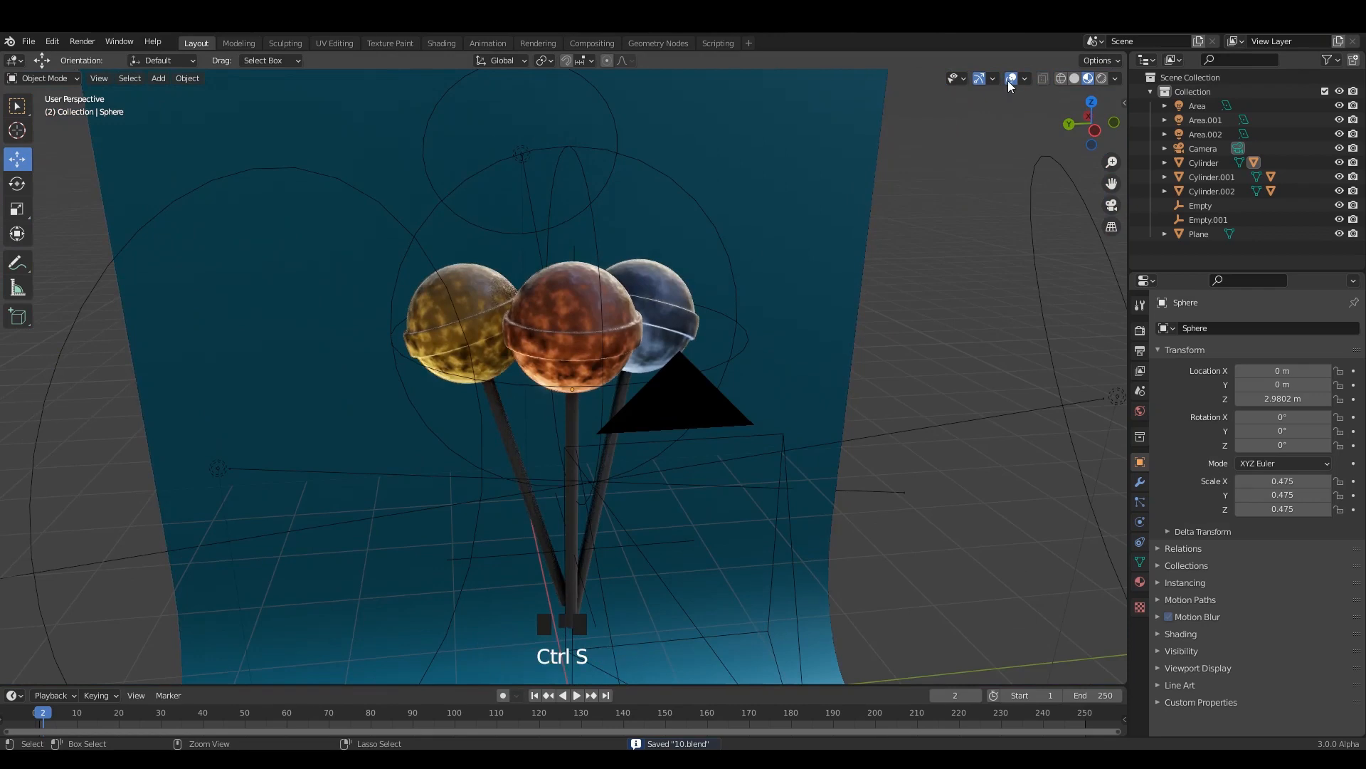
Hide the viewport overlays around the lollipops and save the file
click(1010, 78)
scroll(803, 238, up, 3)
middle_drag(803, 239, 782, 220)
key(ctrl+s)
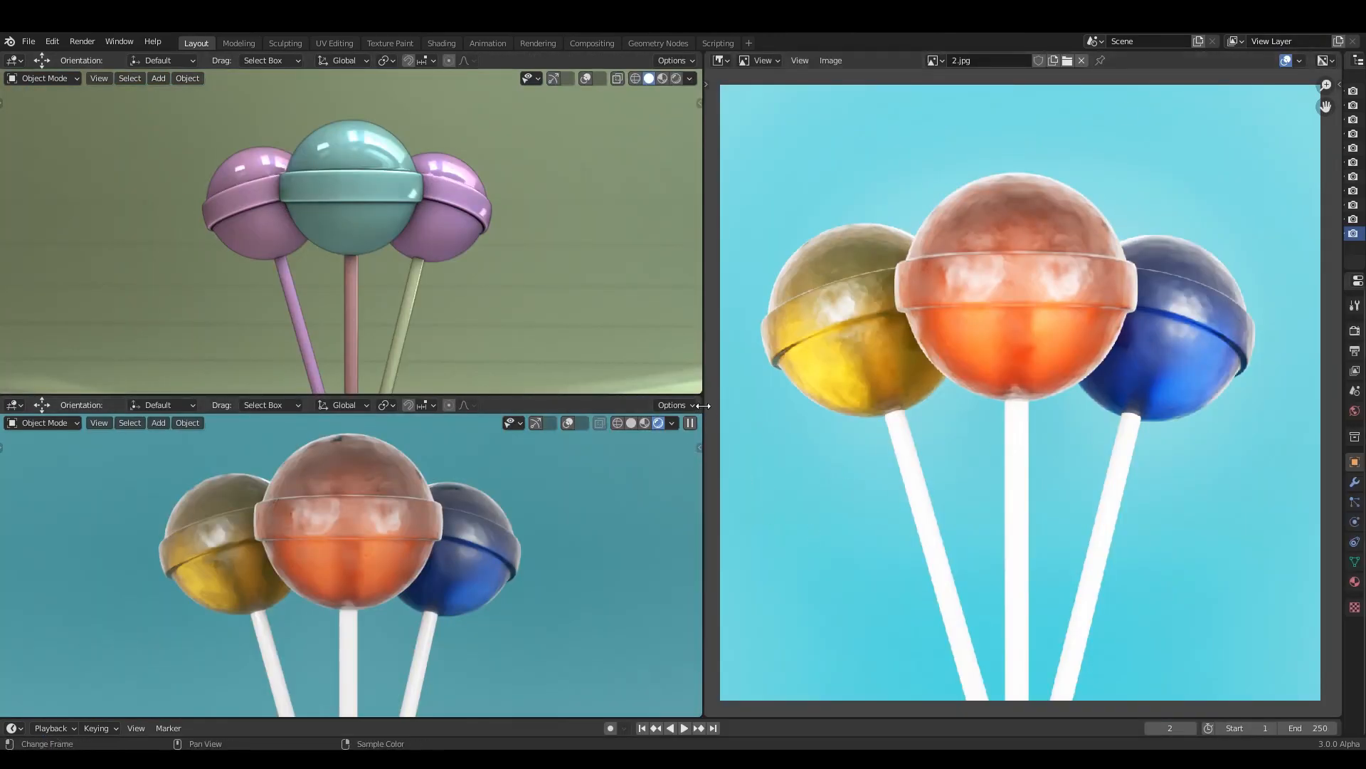
Show the upper viewport in wireframe and inspect the mesh topology of the lollipops
scroll(441, 272, up, 2)
middle_drag(442, 272, 629, 36)
key(shift+z)
mouse_move(436, 206)
middle_down()
mouse_move(503, 202)
mouse_move(436, 202)
mouse_move(448, 202)
middle_up()
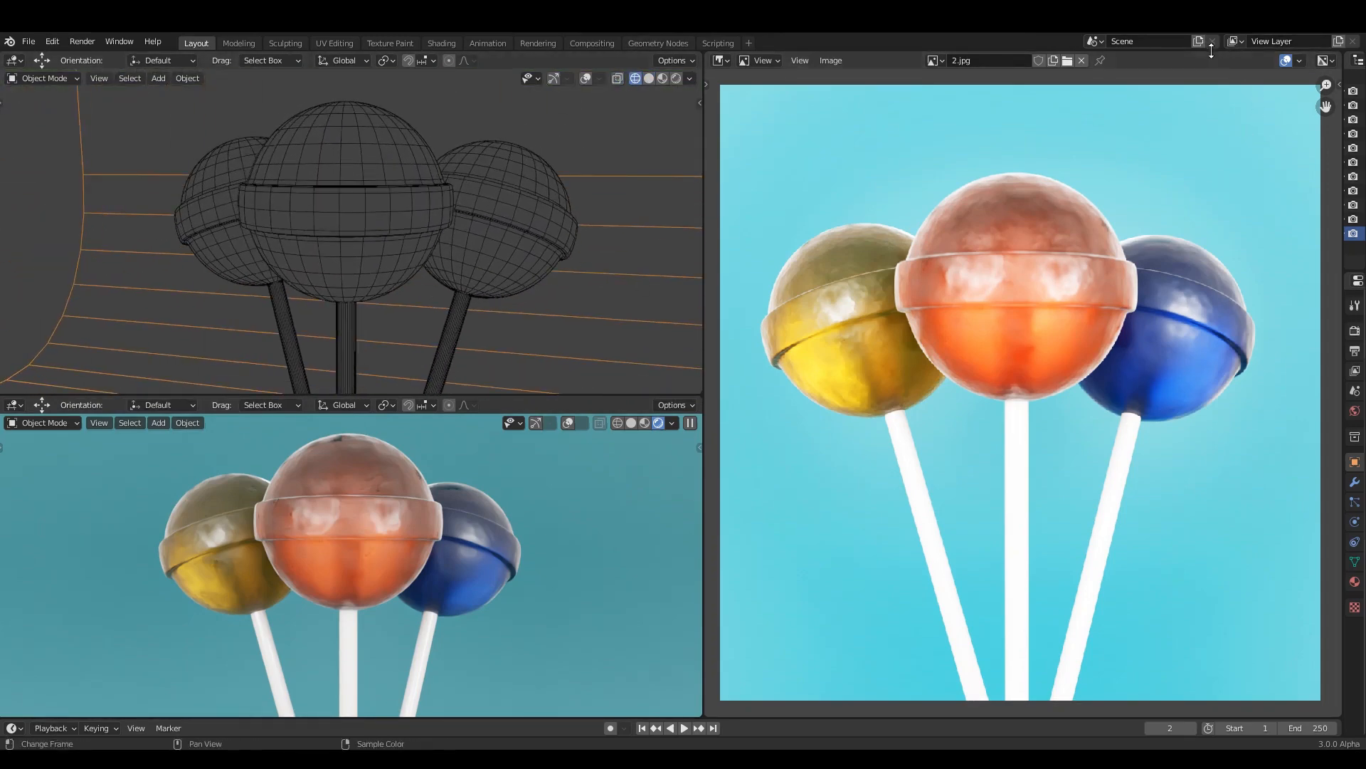
mouse_move(339, 250)
middle_down()
mouse_move(390, 285)
mouse_move(378, 247)
mouse_move(604, 134)
mouse_move(513, 266)
mouse_move(509, 227)
middle_up()
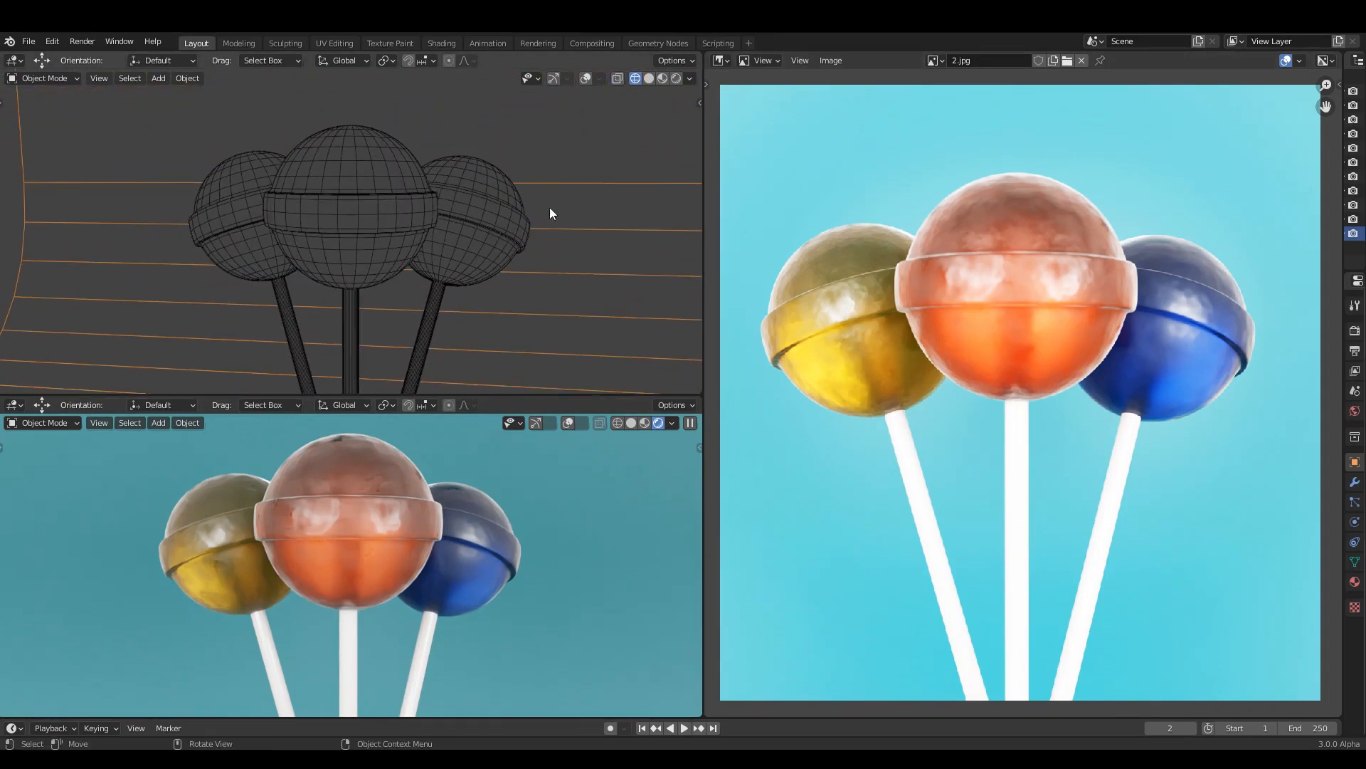
Return the upper viewport to solid shading and compare the models with the rendered view and 2.jpg
click(663, 78)
drag(529, 195, 526, 198)
click(649, 78)
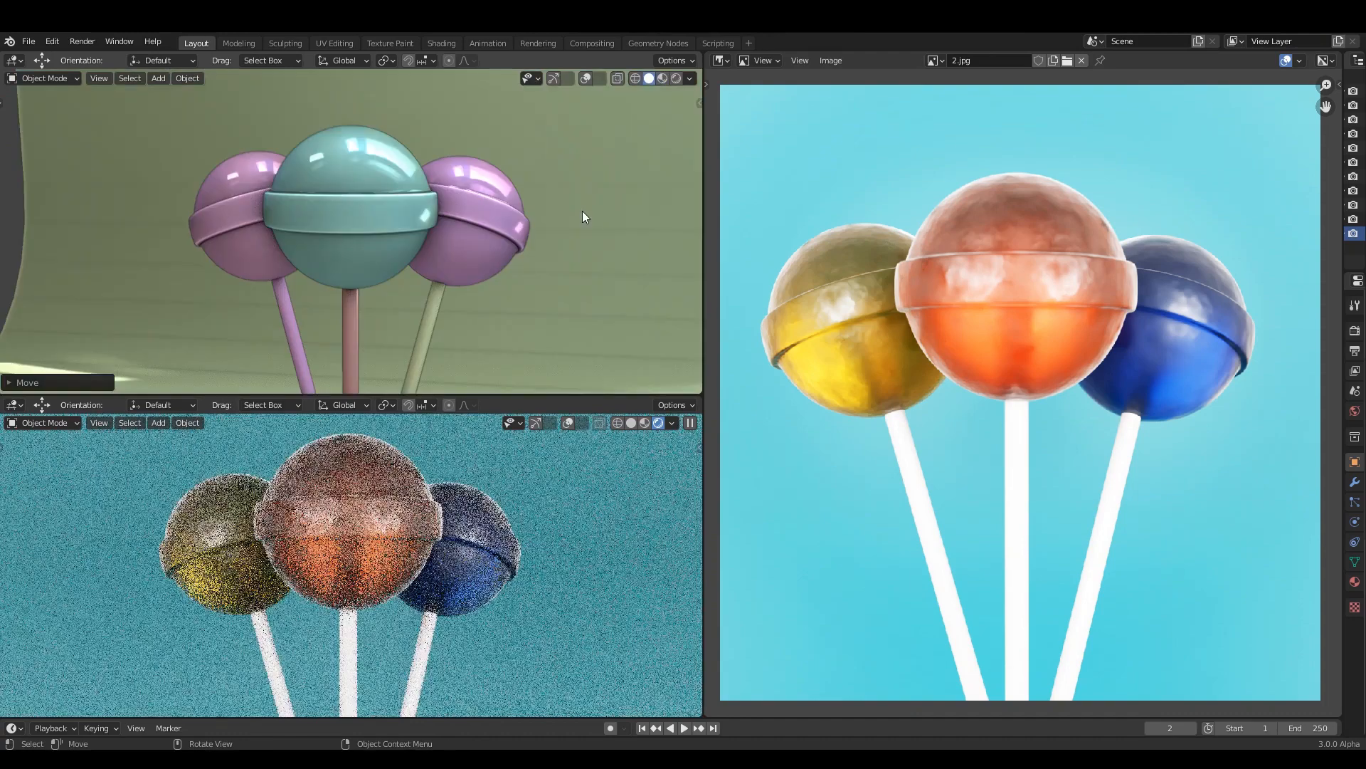
middle_drag(582, 212, 513, 211)
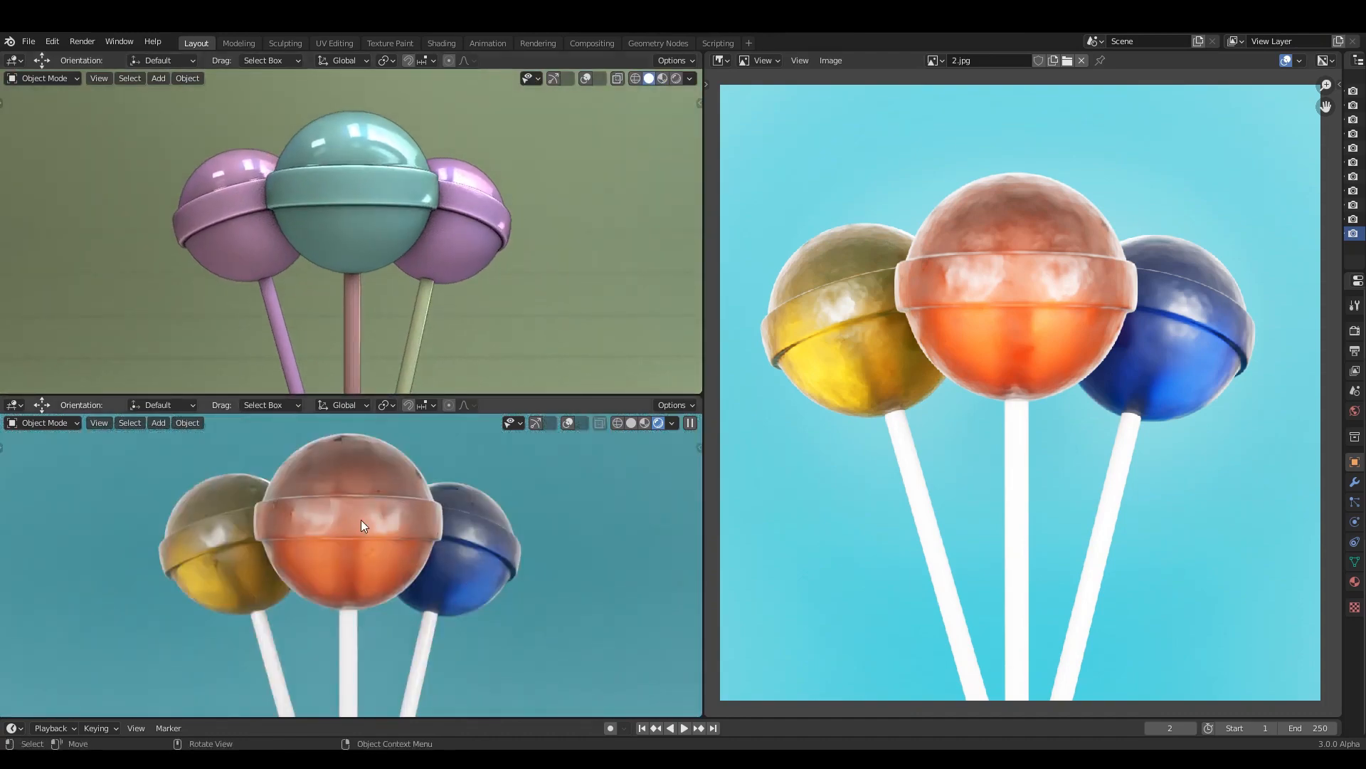
mouse_move(360, 520)
middle_down()
mouse_move(412, 538)
mouse_move(374, 508)
middle_up()
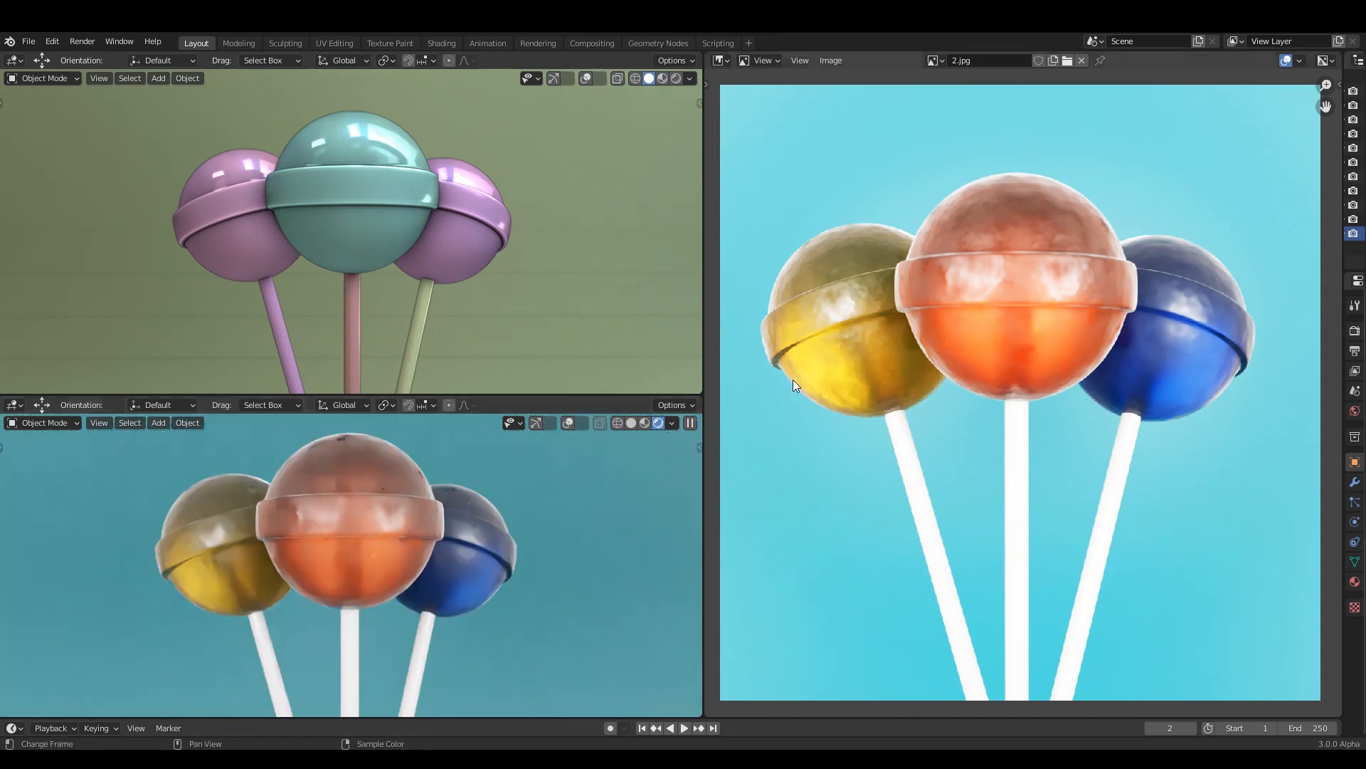